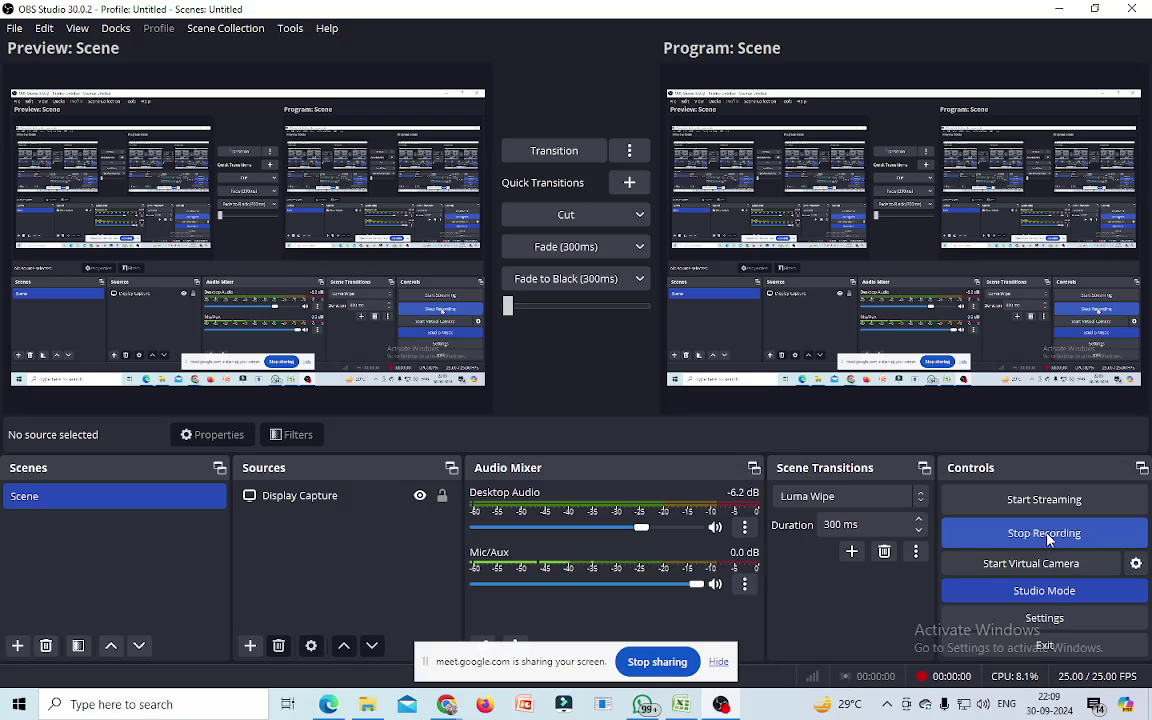
- Minimize the OBS Studio recorder to show the Windows desktop
{"action": "key", "text": "super+d"}
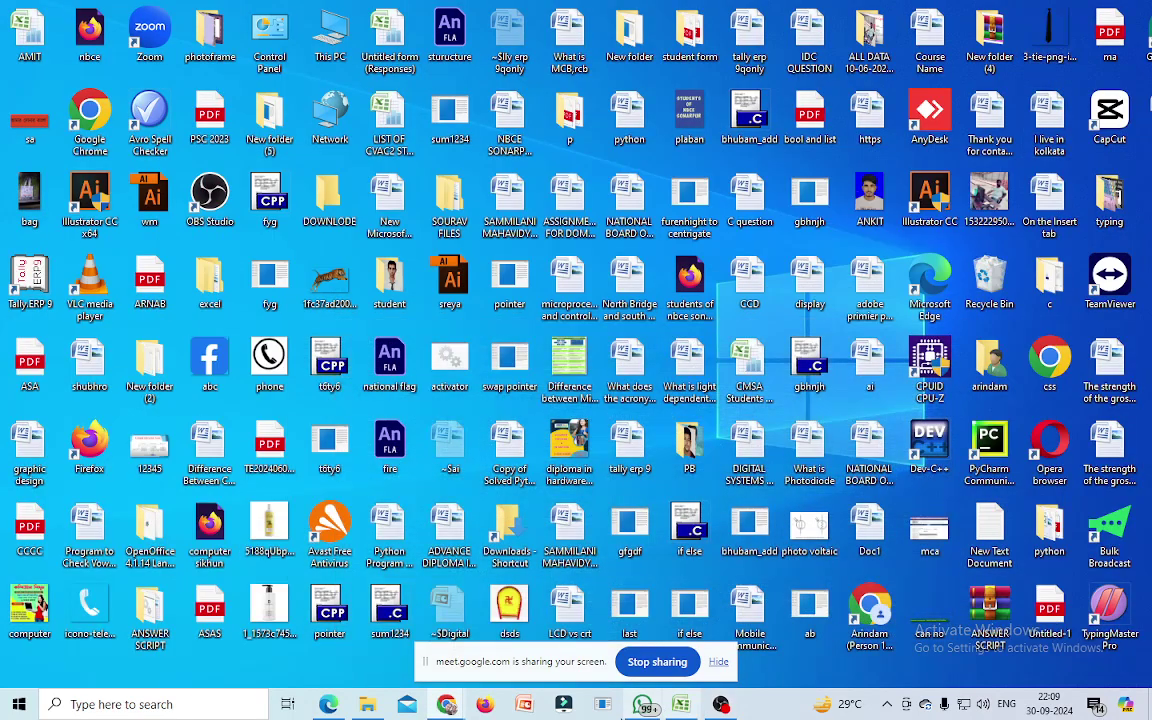
- Bring up the blank Book1 workbook and enter the heading NAME OF THE STUDENT in cell A1
{"action": "left_click", "coordinate": [681, 705]}
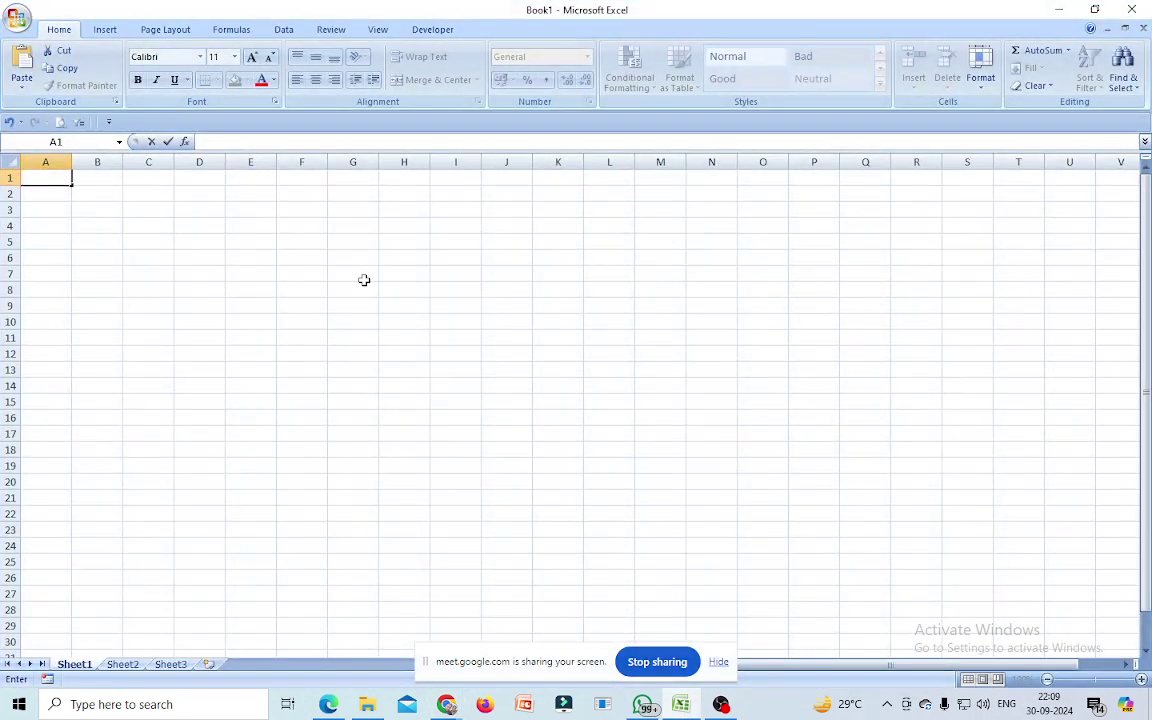
{"action": "type", "text": "NAME OF THE STUDENT"}
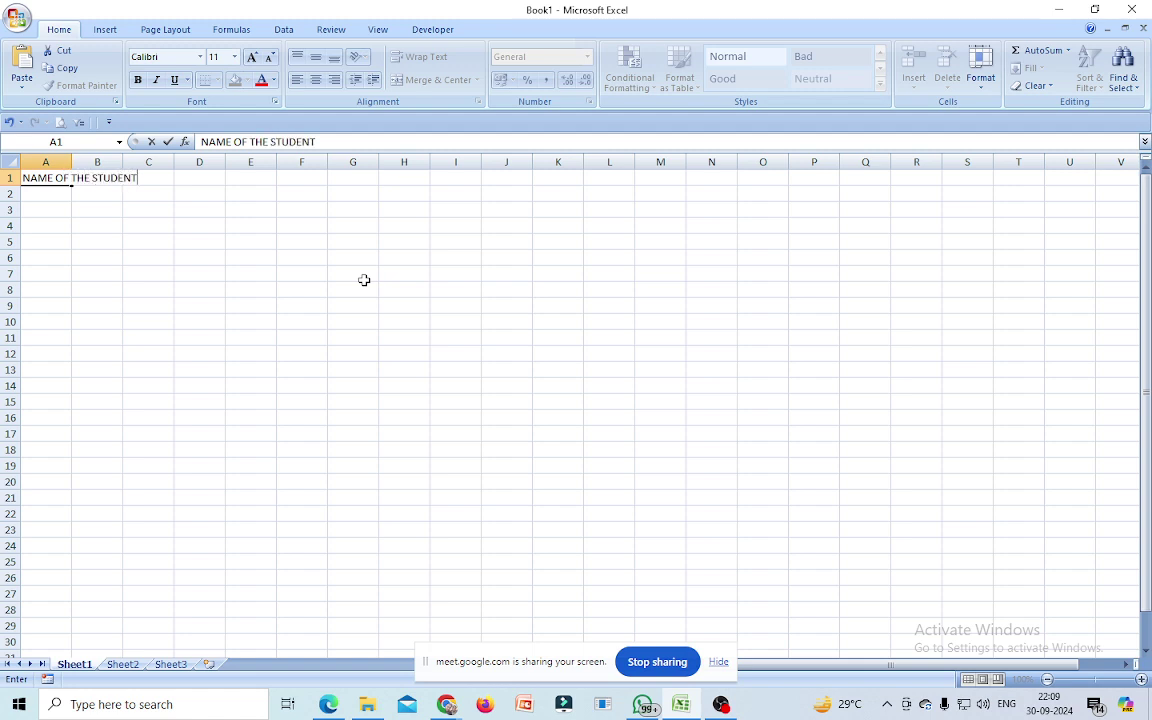
{"action": "left_click", "coordinate": [203, 367]}
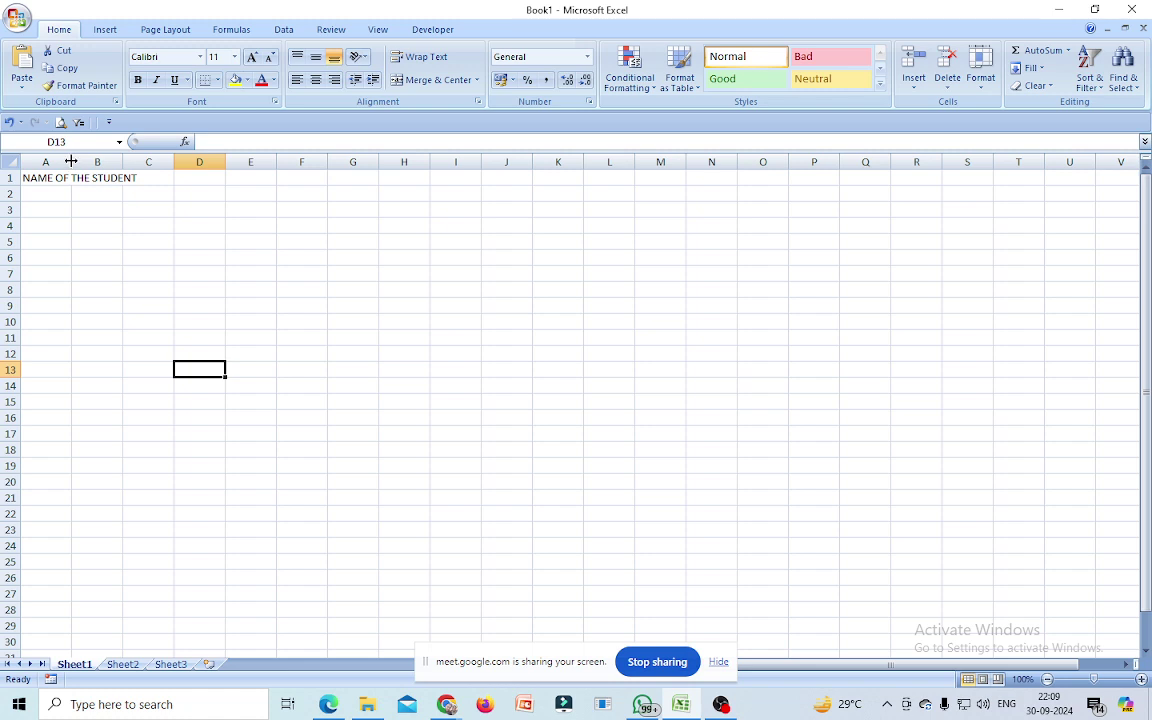
- Autofit column A and enter ENGLISH, MATH and PHYSICAL SC. in B1–D1
{"action": "double_click", "coordinate": [71, 161]}
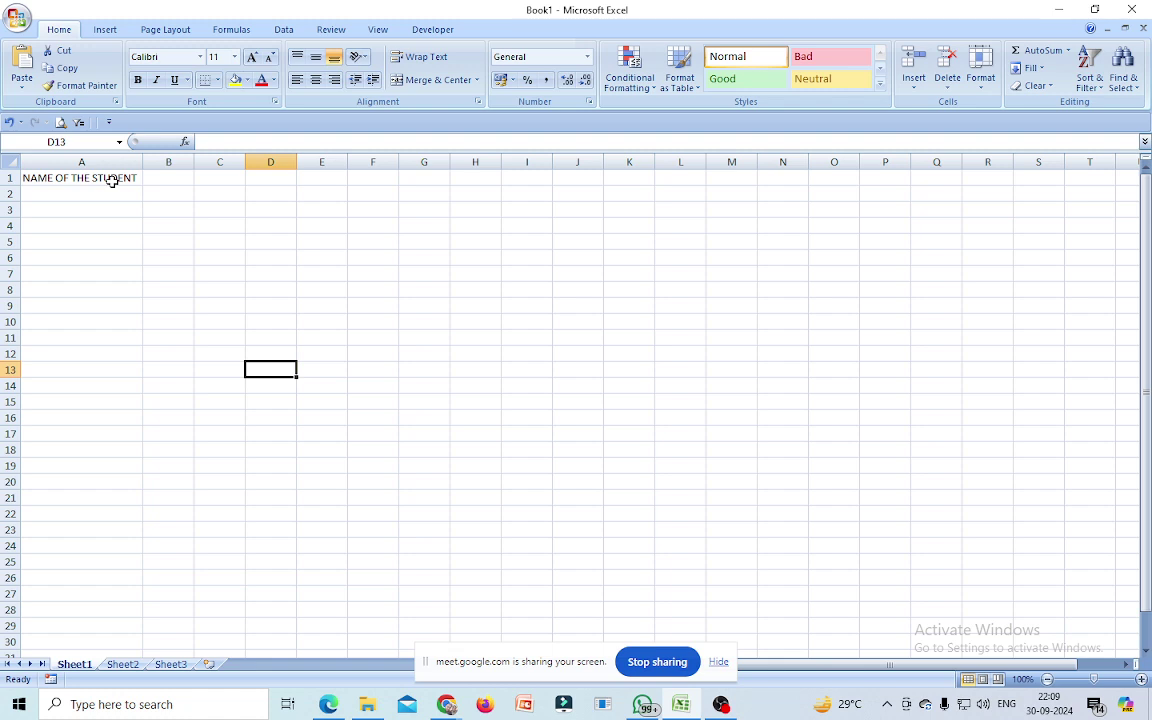
{"action": "left_click", "coordinate": [162, 177]}
{"action": "type", "text": "ENGLISH"}
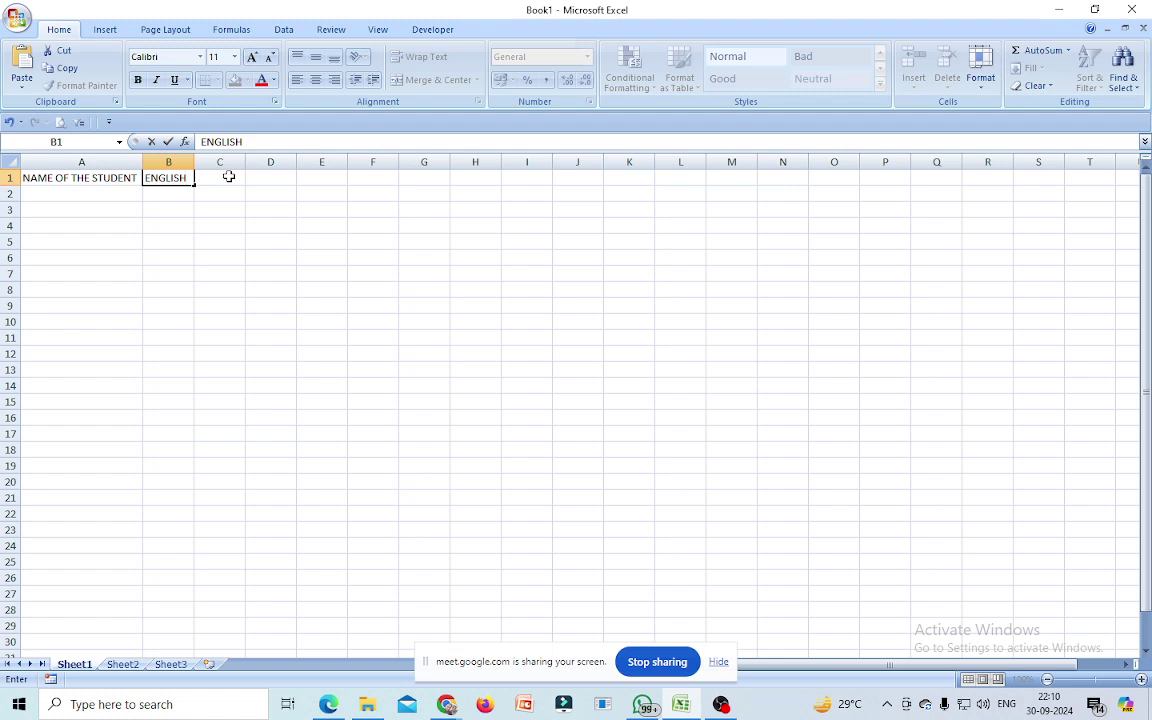
{"action": "left_click", "coordinate": [228, 176]}
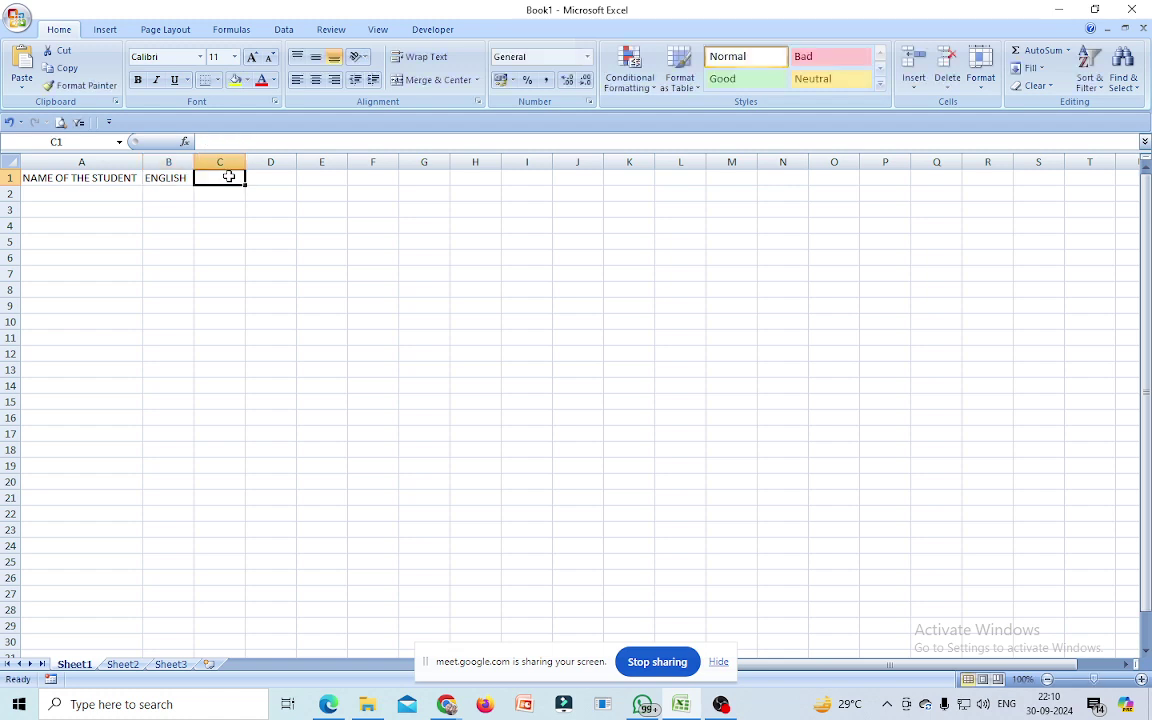
{"action": "type", "text": "MA"}
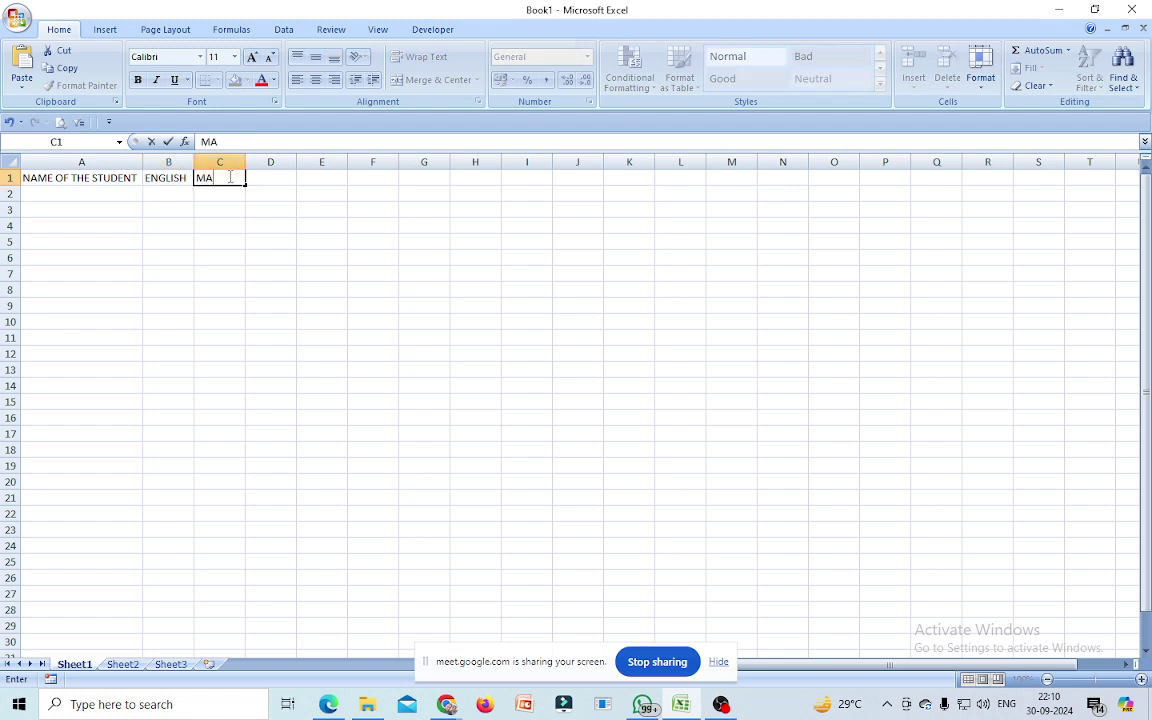
{"action": "type", "text": "TH"}
{"action": "key", "text": "Tab"}
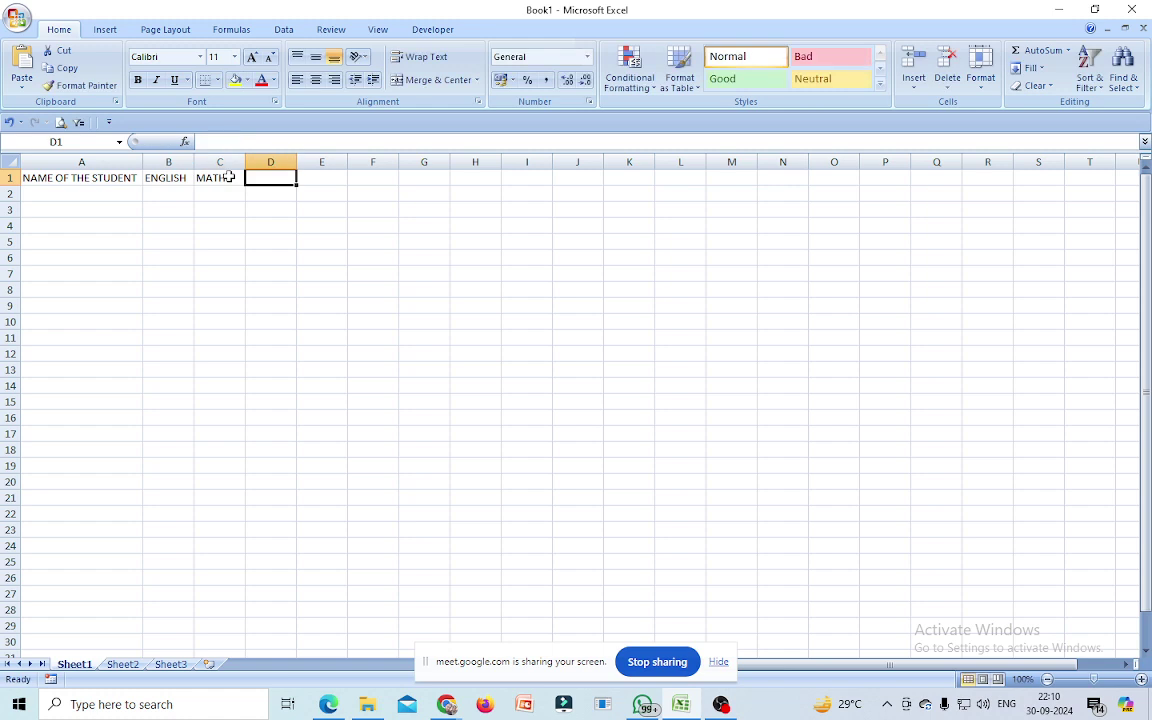
{"action": "type", "text": "PHYSICAL SC."}
{"action": "key", "text": "Tab"}
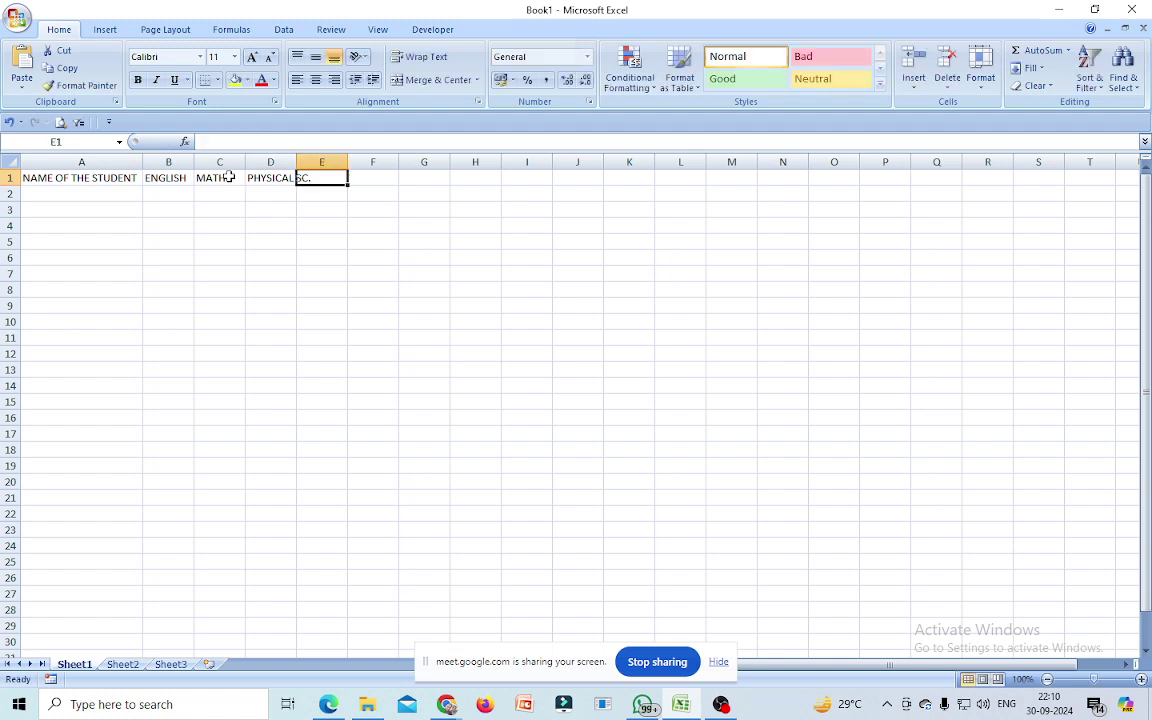
{"action": "left_click", "coordinate": [402, 273]}
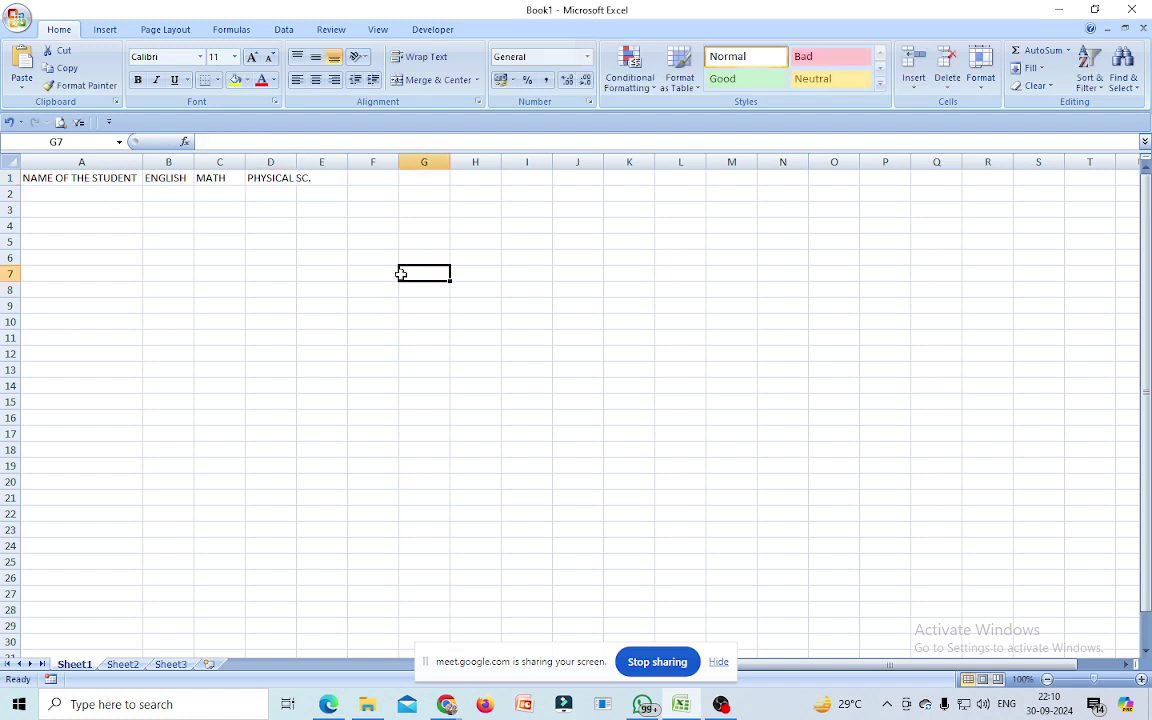
- Autofit column D and add LIFE SC., HISTORY, GEO, TOTAL and DIVISION in E1–I1
{"action": "double_click", "coordinate": [296, 161]}
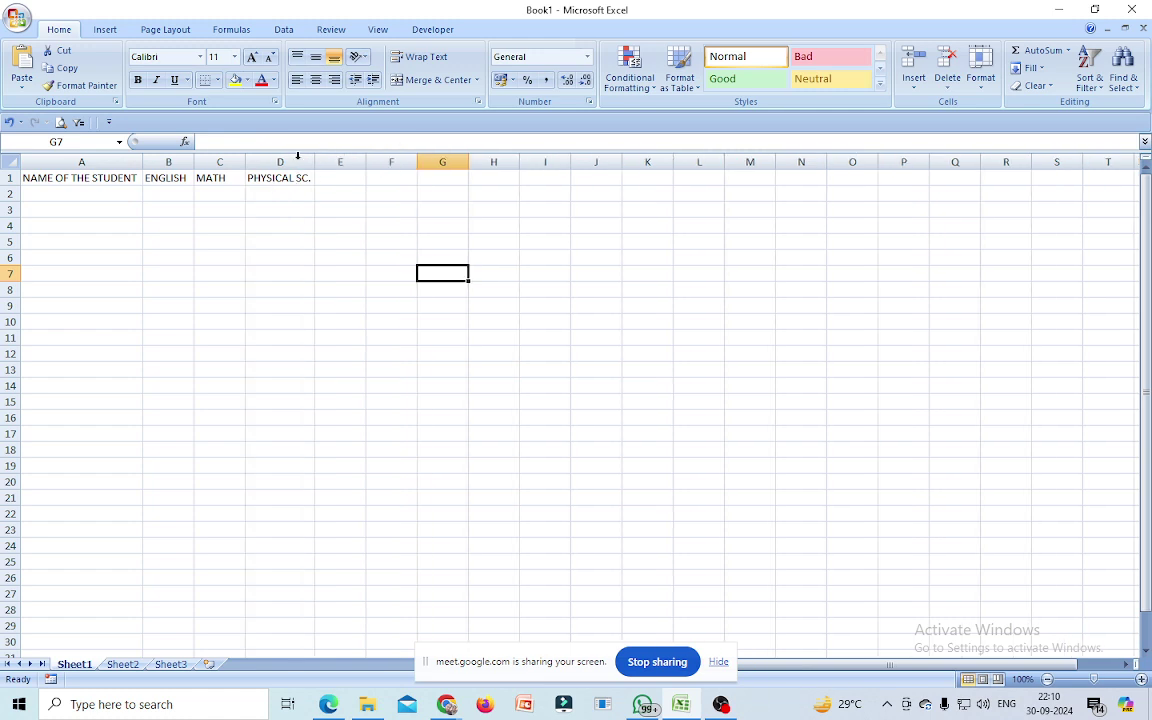
{"action": "left_click", "coordinate": [338, 177]}
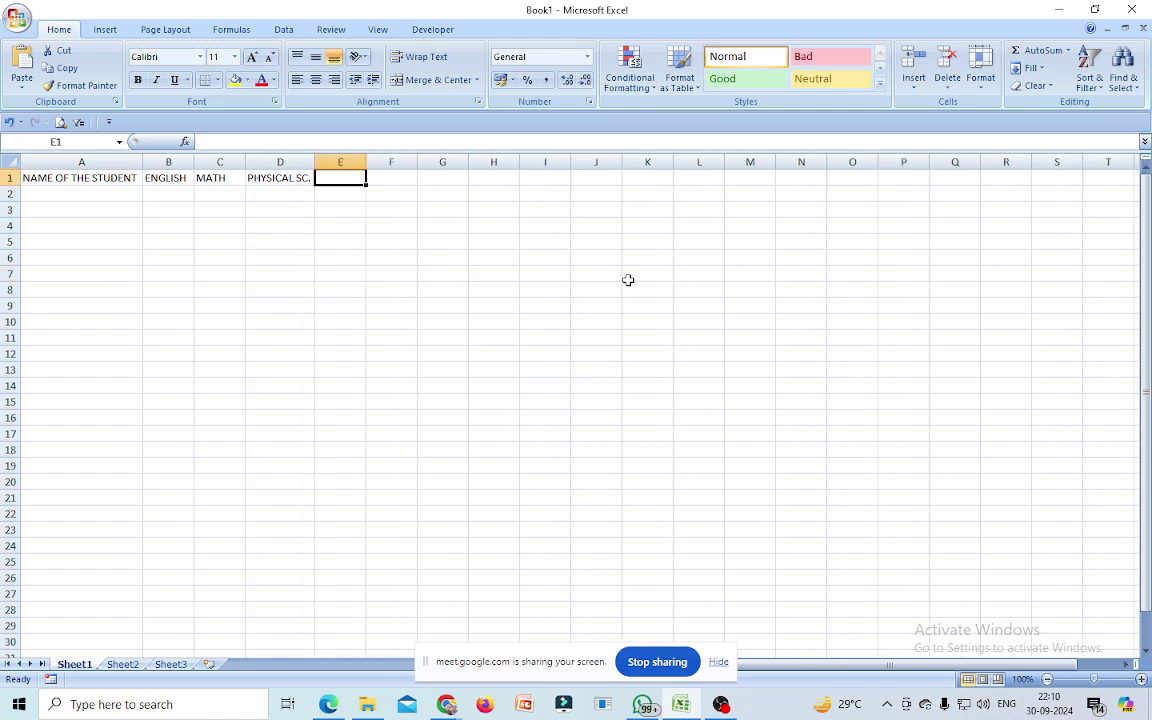
{"action": "type", "text": "LIFE"}
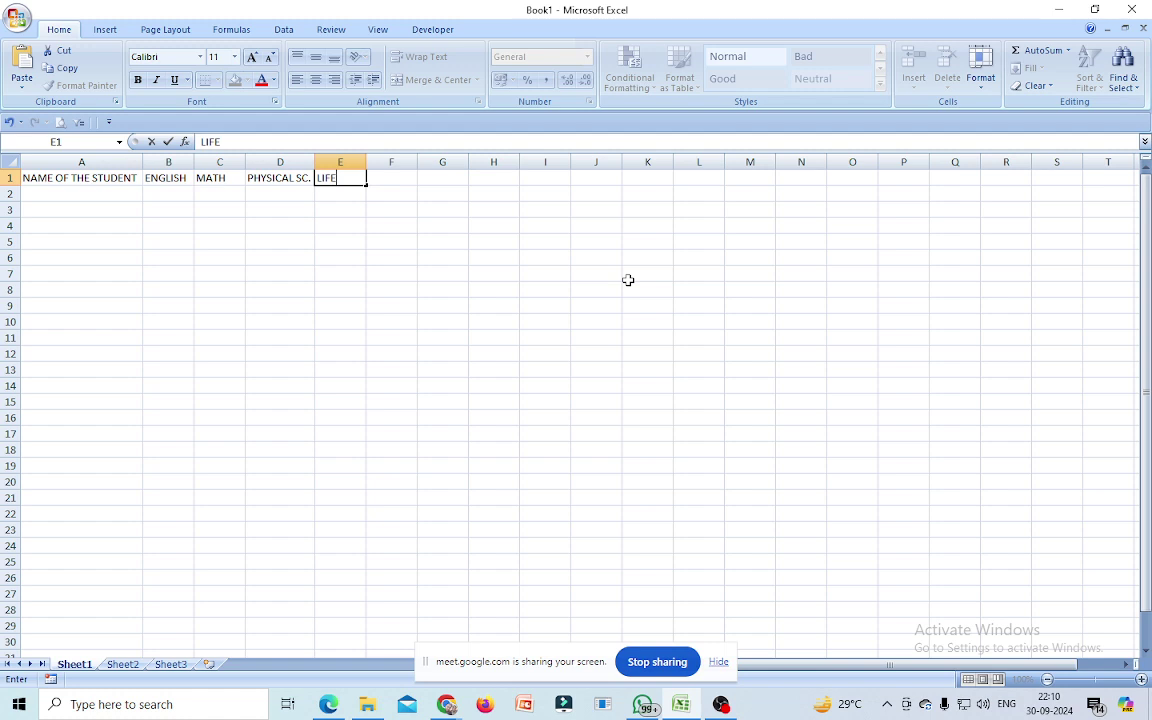
{"action": "type", "text": "SC"}
{"action": "type", "text": "."}
{"action": "key", "text": "Tab"}
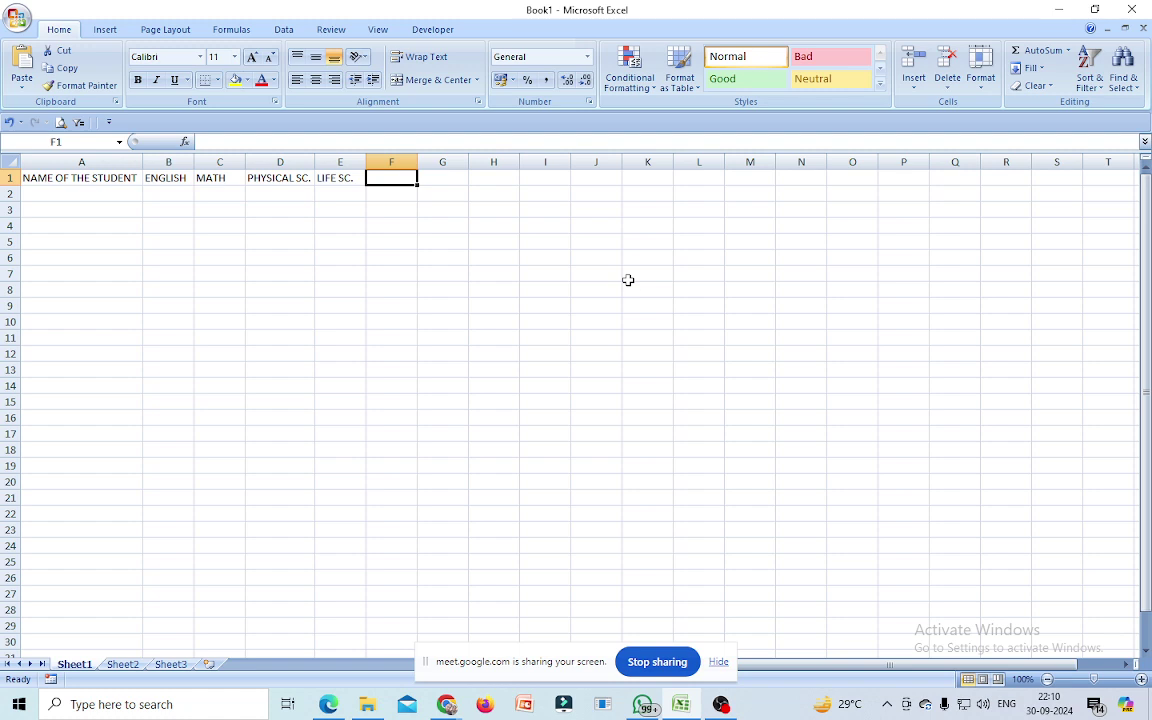
{"action": "type", "text": "HISTORY"}
{"action": "key", "text": "Tab"}
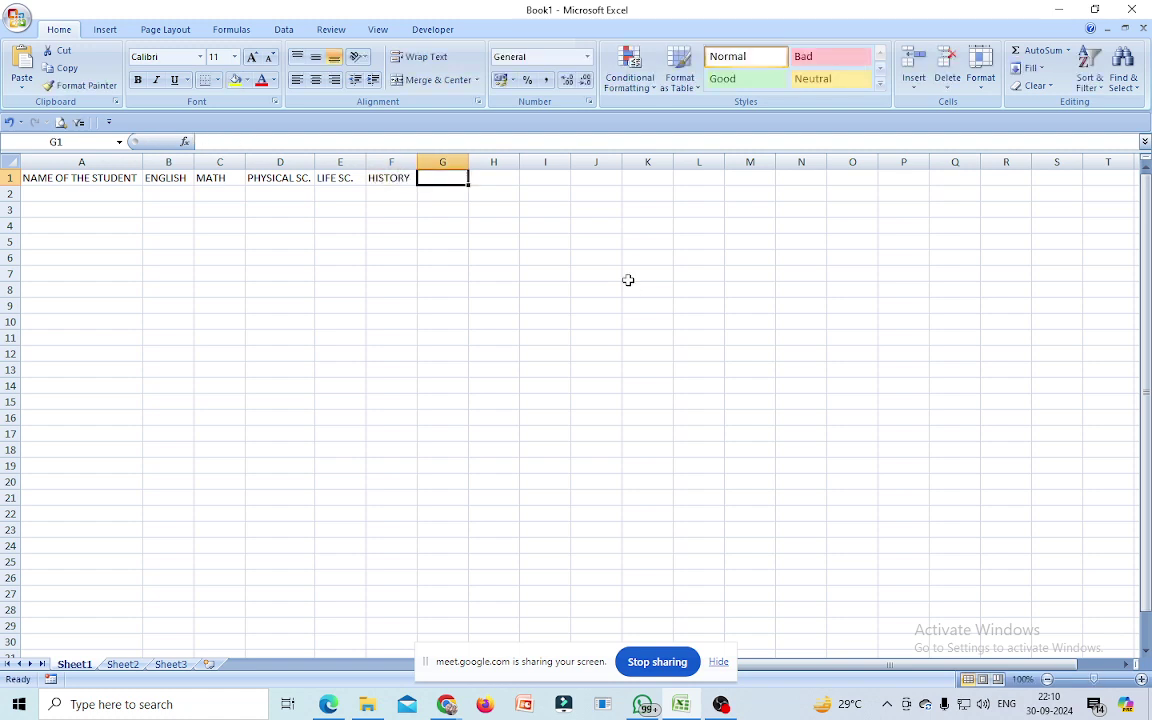
{"action": "type", "text": "GEO"}
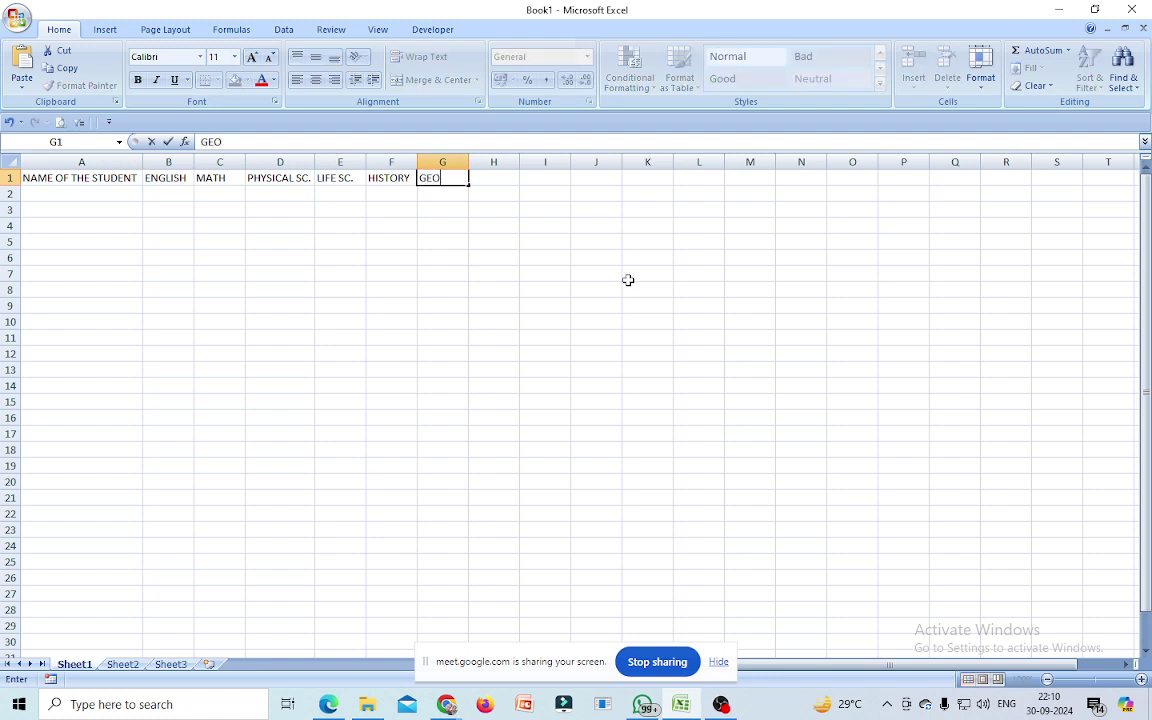
{"action": "key", "text": "Tab"}
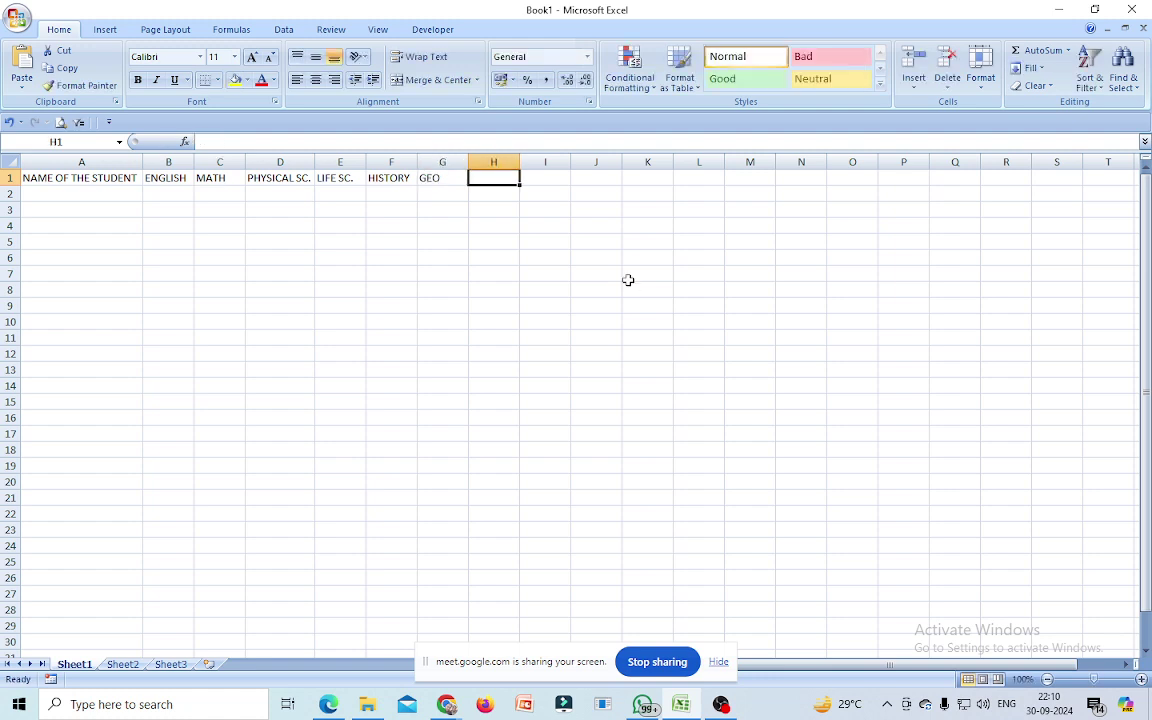
{"action": "type", "text": "TOTAL"}
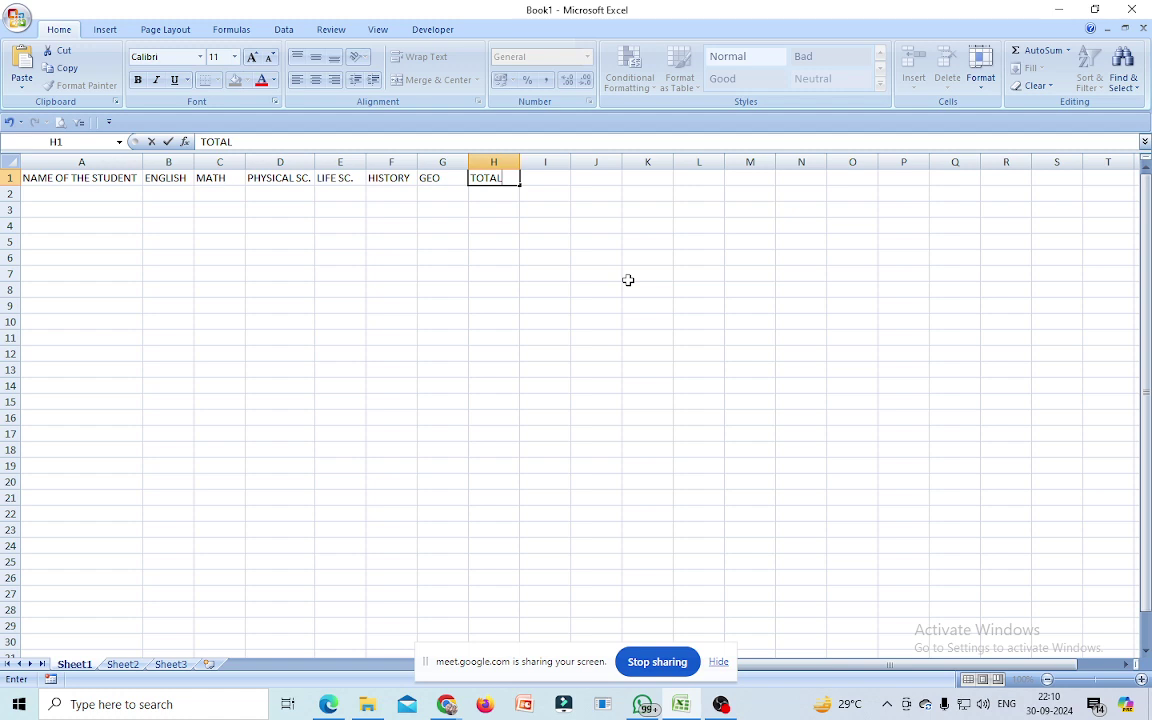
{"action": "key", "text": "Tab"}
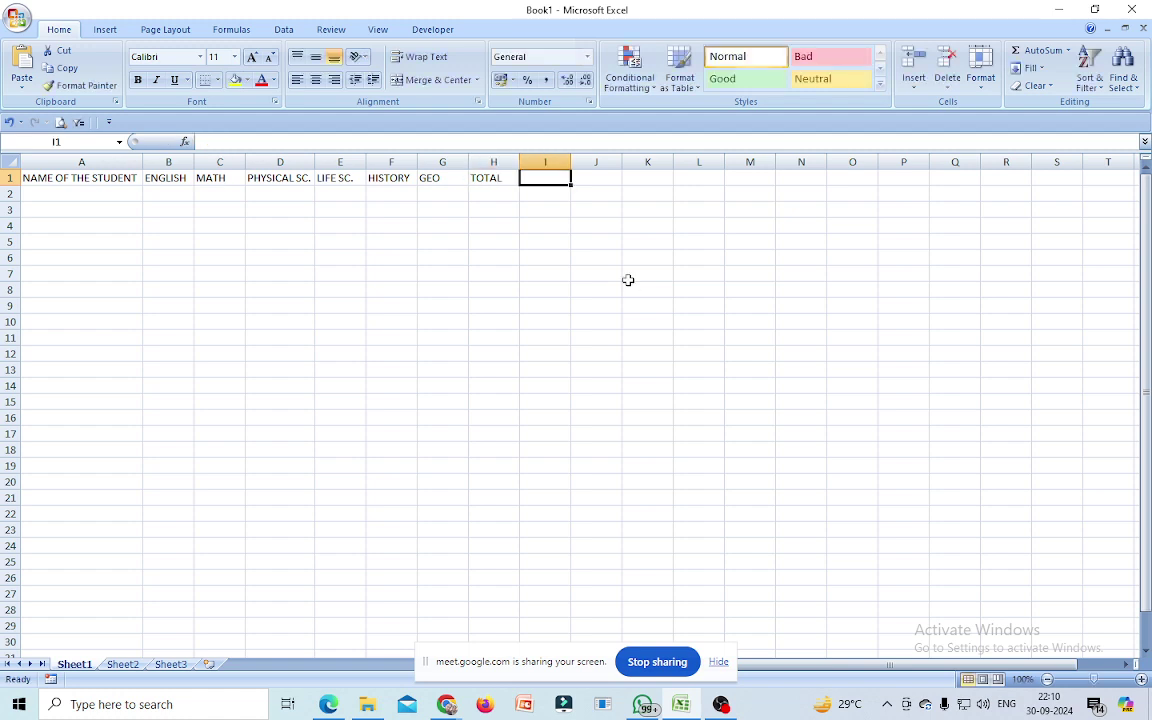
{"action": "type", "text": "DIVISION"}
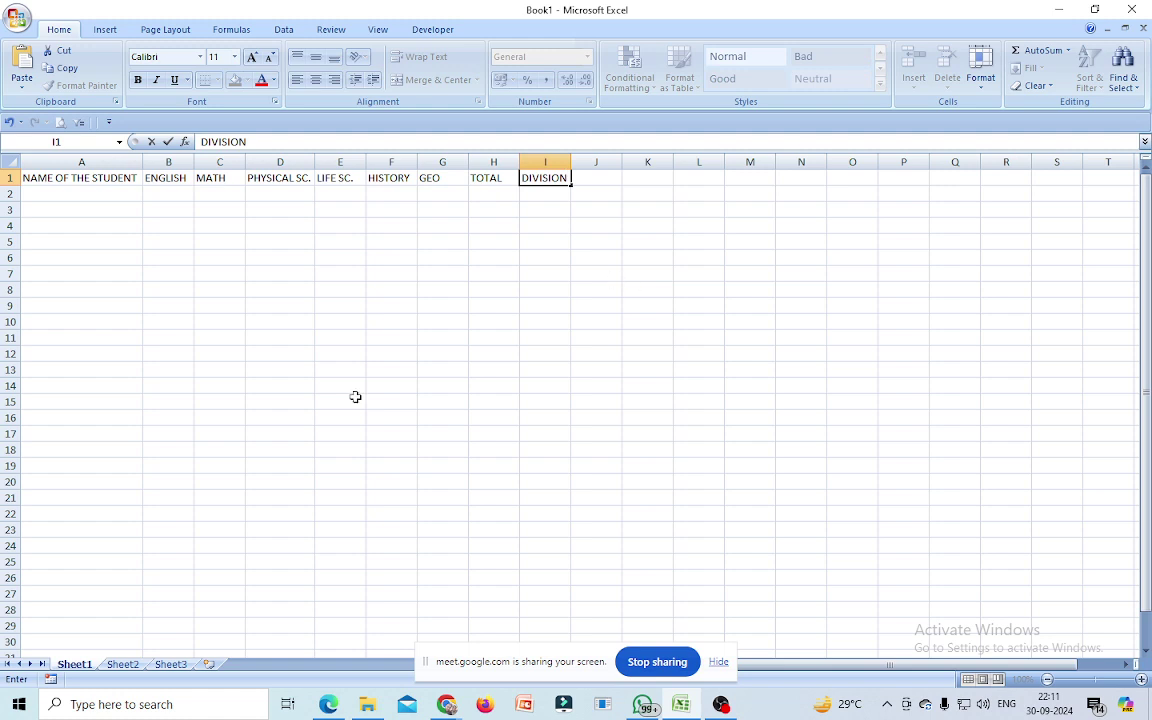
- Commit DIVISION in I1 and list six placeholder student names down A2–A7
{"action": "left_click", "coordinate": [57, 192]}
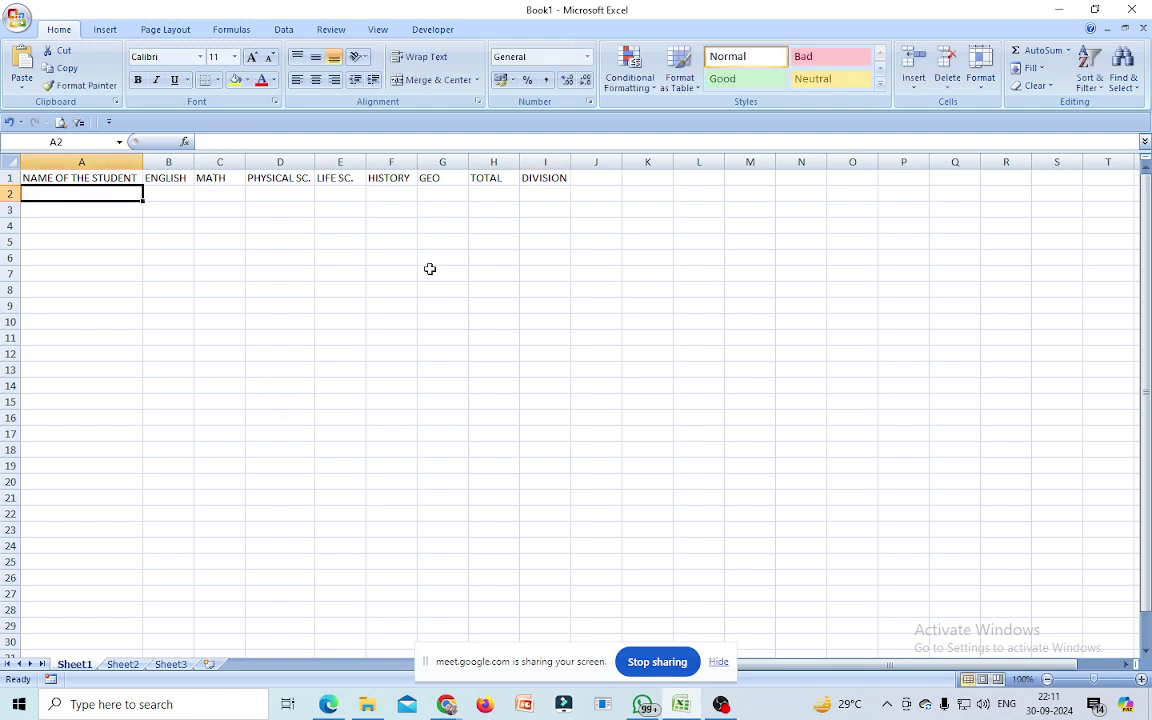
{"action": "type", "text": "HFGH"}
{"action": "key", "text": "Return"}
{"action": "type", "text": "KJKJ"}
{"action": "key", "text": "Return"}
{"action": "type", "text": "JHJKH"}
{"action": "key", "text": "Return"}
{"action": "type", "text": "JHJH"}
{"action": "key", "text": "Return"}
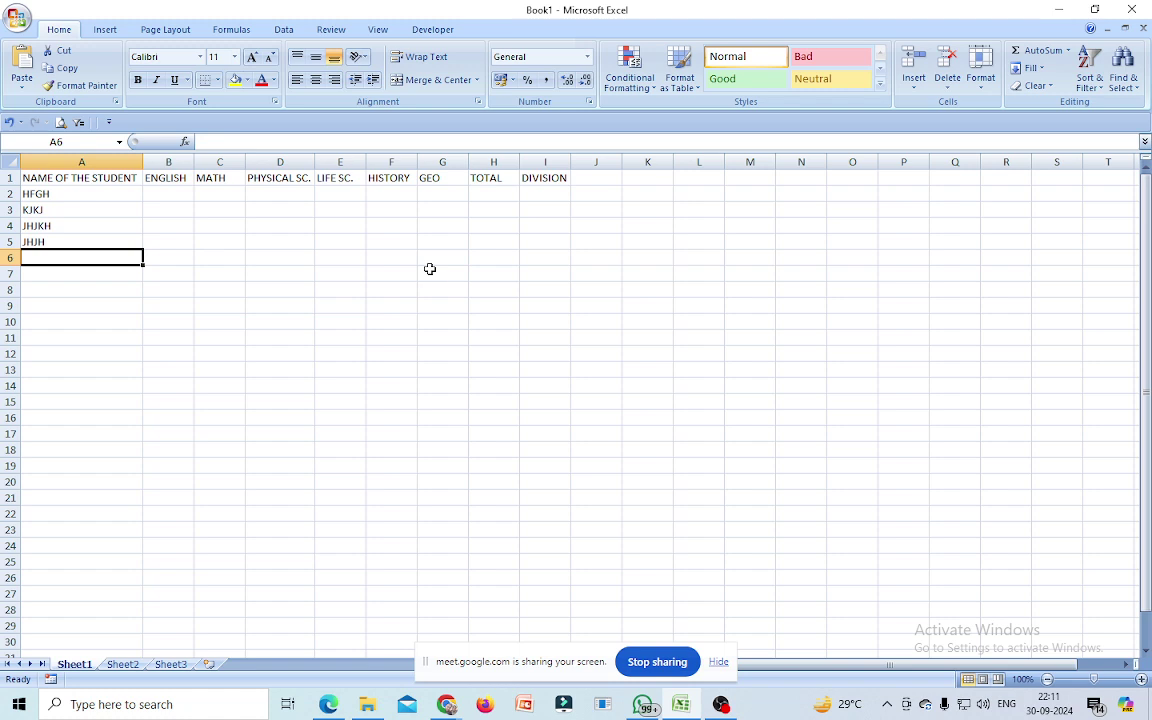
{"action": "type", "text": "HGHG"}
{"action": "key", "text": "Return"}
{"action": "type", "text": "YTYTY"}
{"action": "key", "text": "Return"}
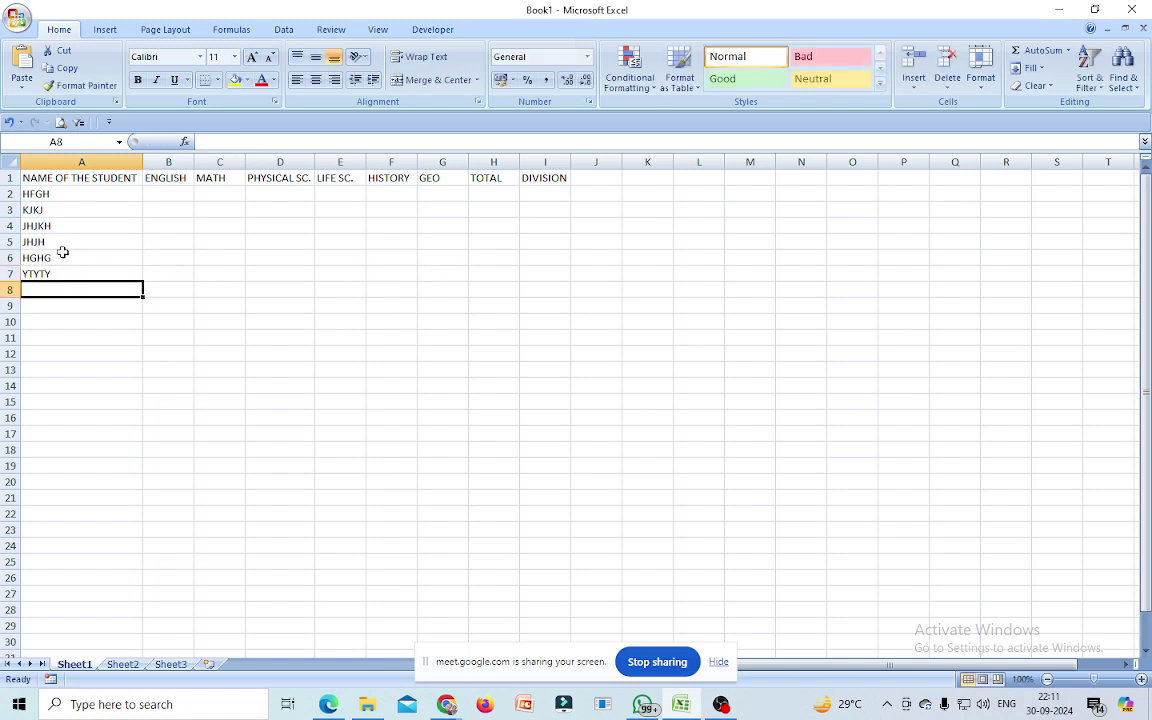
{"action": "left_click", "coordinate": [163, 195]}
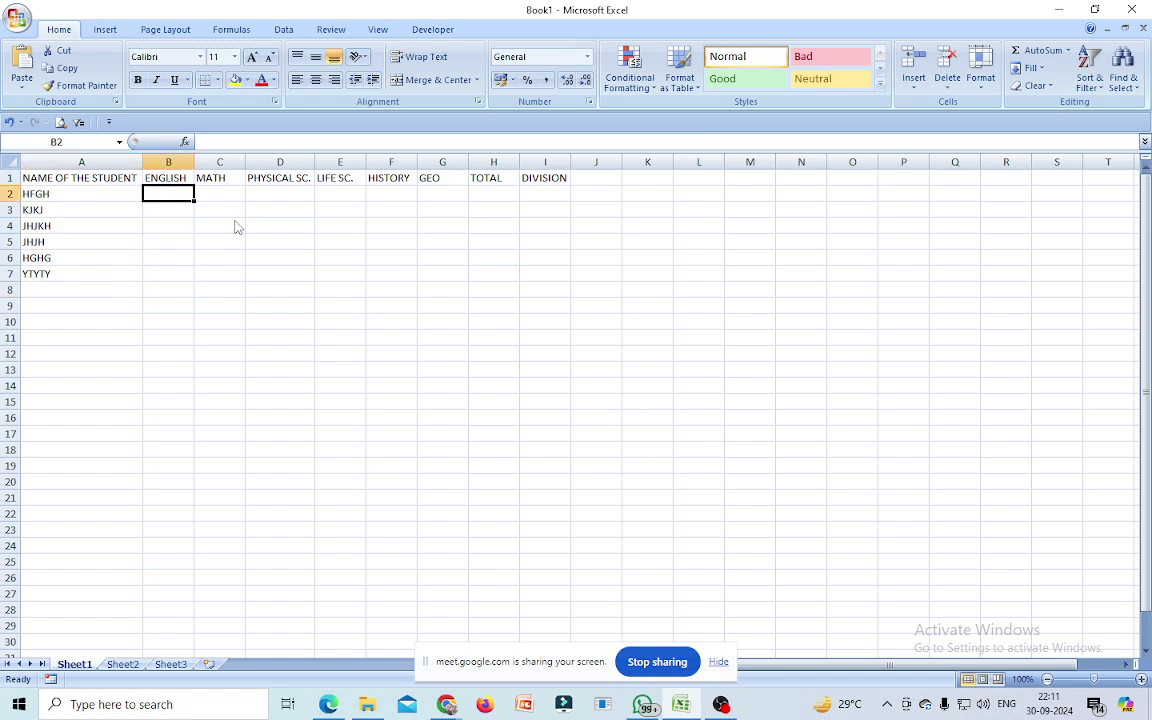
- Enter ENGLISH marks 63, 87, 43, 81, 84 and 47 in B2–B7
{"action": "type", "text": "63"}
{"action": "key", "text": "Return"}
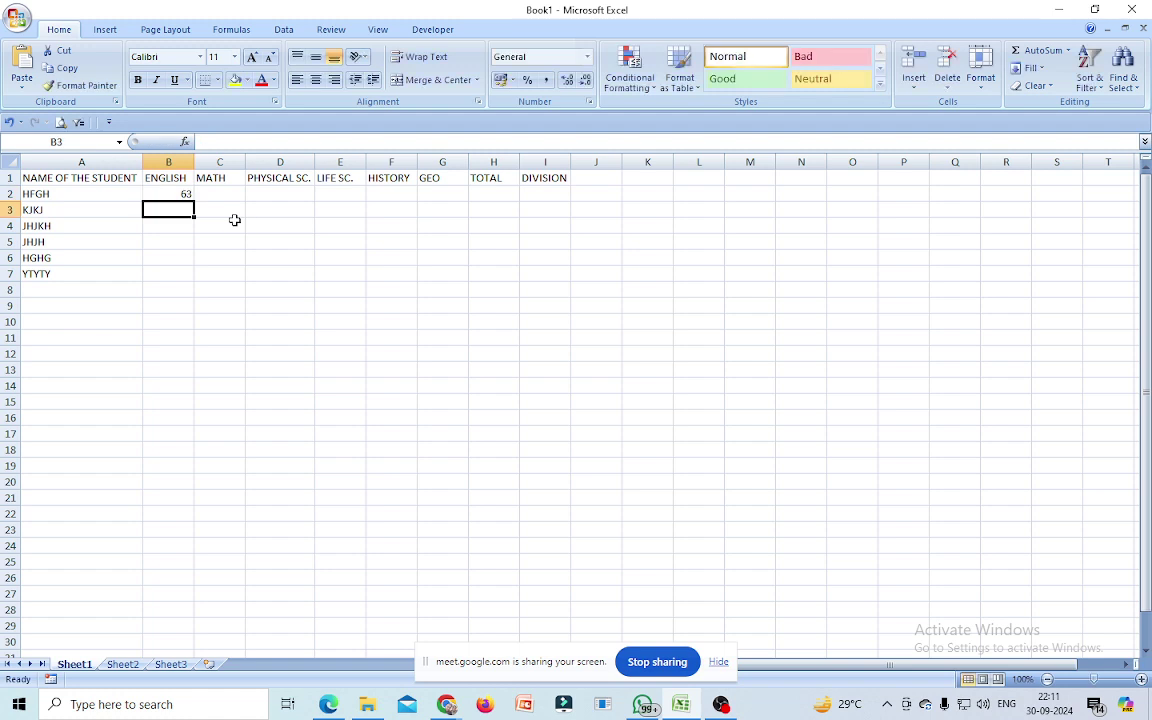
{"action": "type", "text": "87"}
{"action": "key", "text": "Return"}
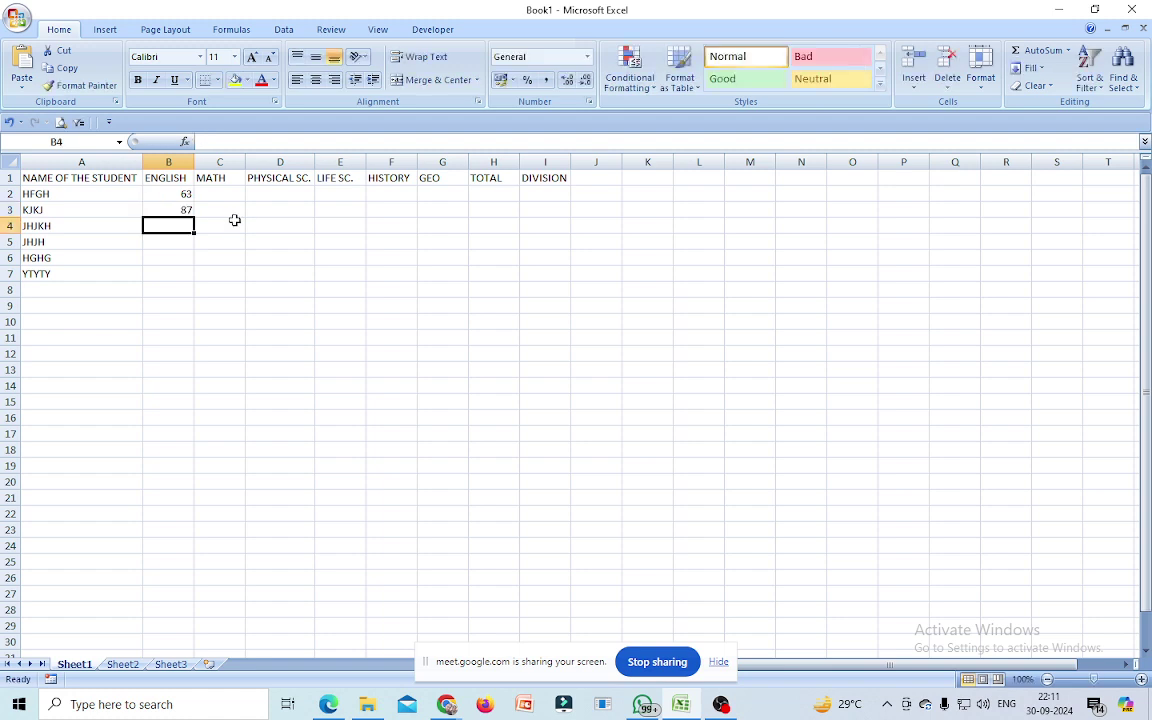
{"action": "type", "text": "43"}
{"action": "key", "text": "Return"}
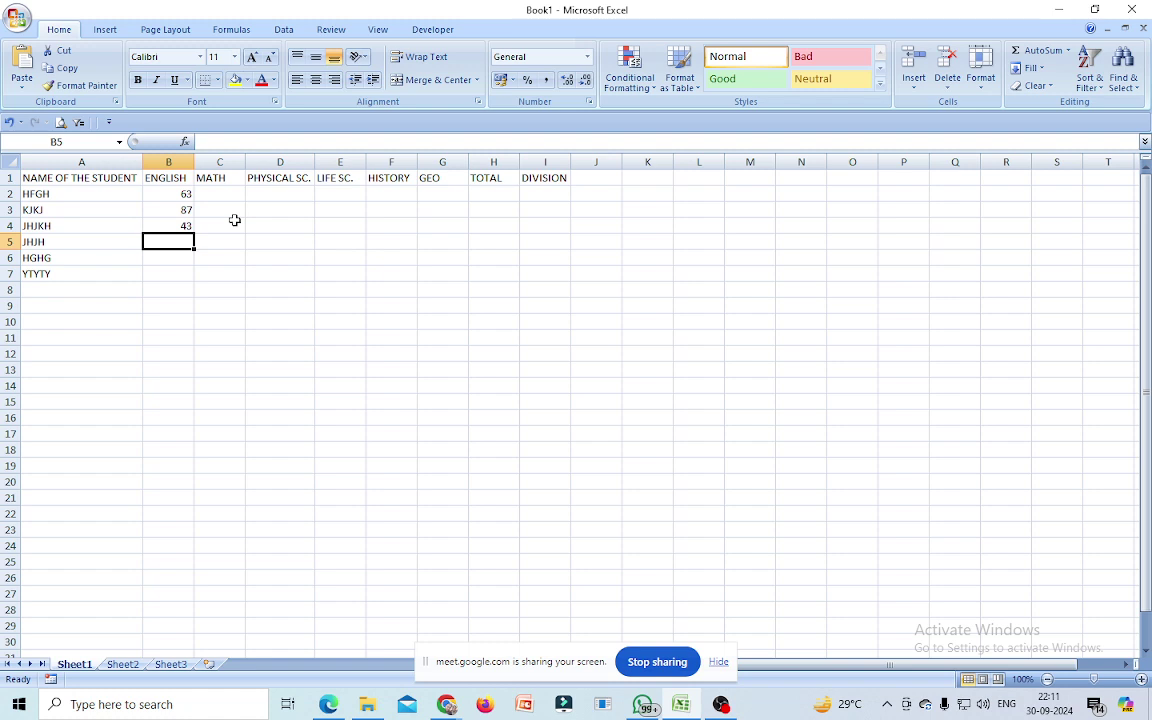
{"action": "type", "text": "81"}
{"action": "key", "text": "Return"}
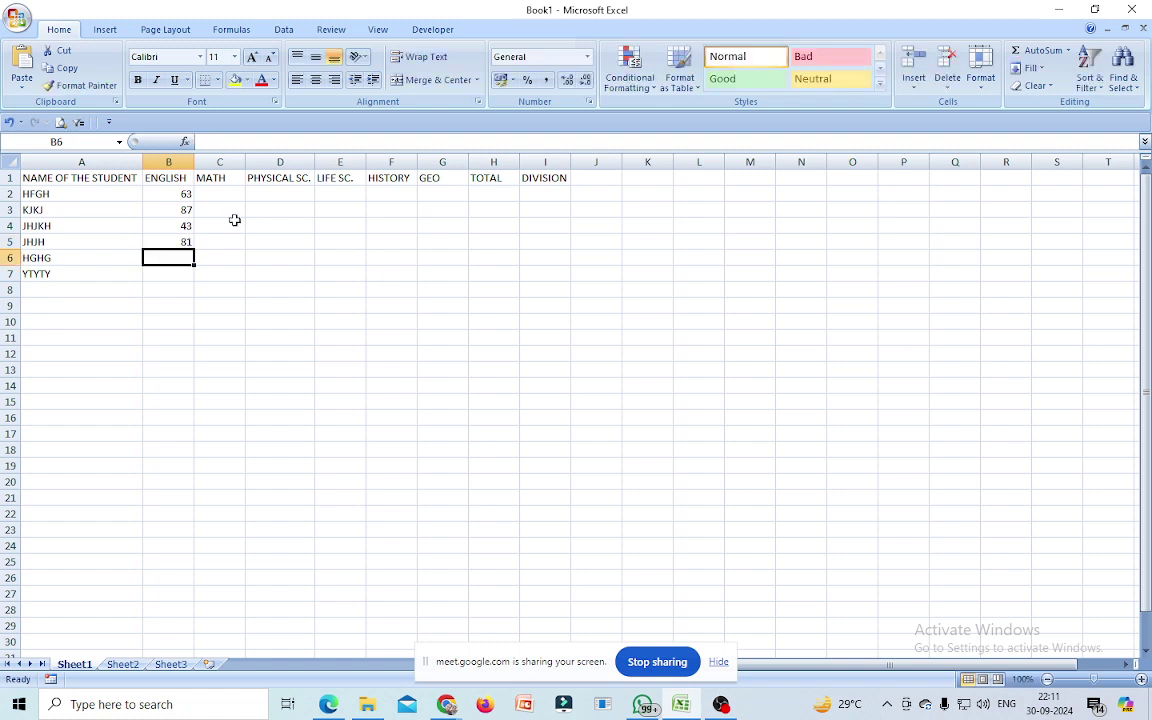
{"action": "type", "text": "6"}
{"action": "key", "text": "BackSpace"}
{"action": "type", "text": "84"}
{"action": "key", "text": "Return"}
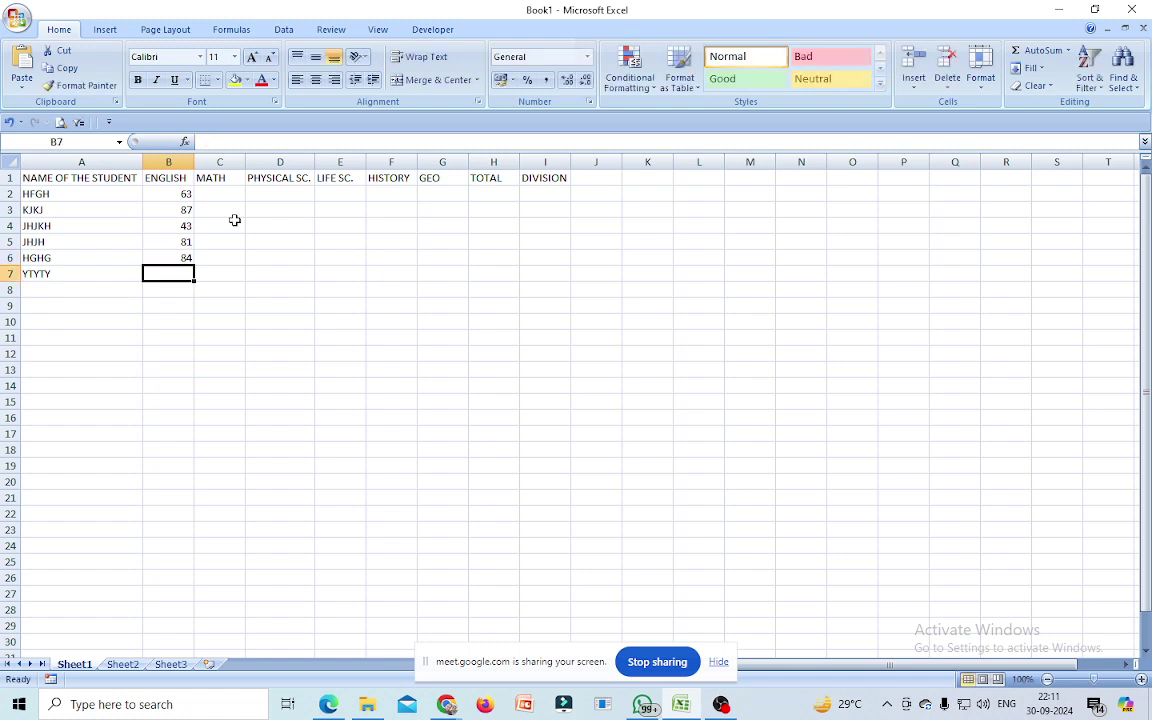
{"action": "type", "text": "47"}
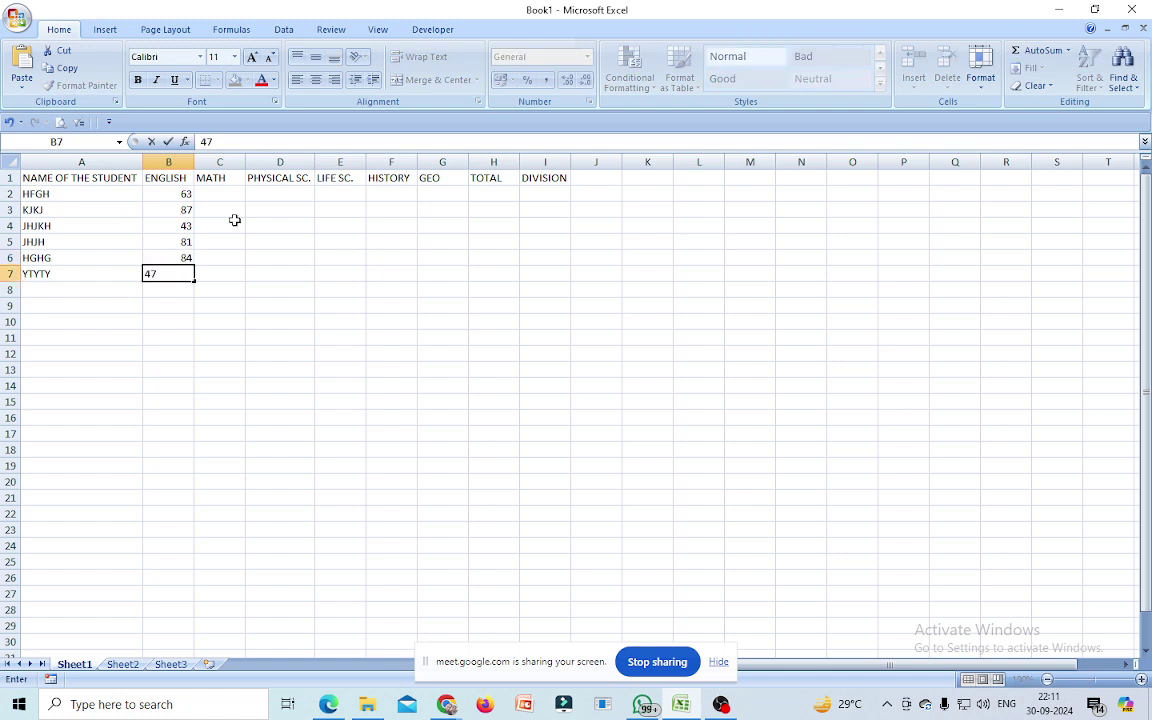
{"action": "left_click", "coordinate": [290, 300]}
- Enter MATH marks 88, 45, 25, 51, 65 and 29 in C2–C7
{"action": "left_click", "coordinate": [211, 193]}
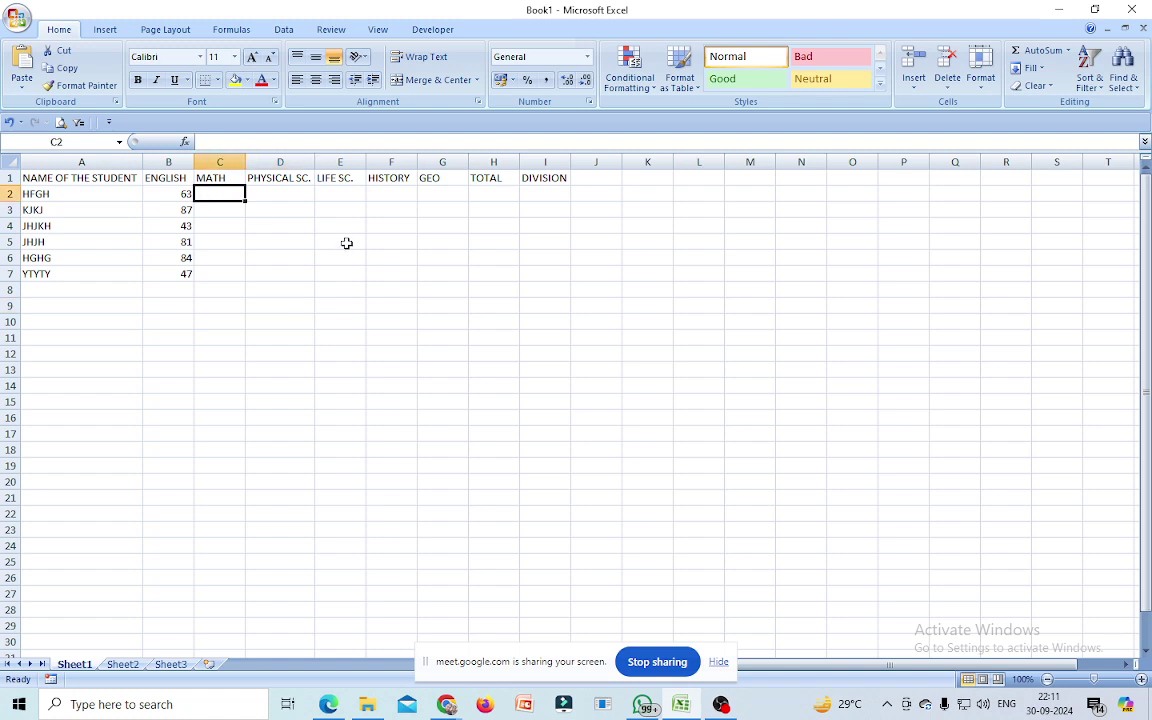
{"action": "type", "text": "88"}
{"action": "key", "text": "Return"}
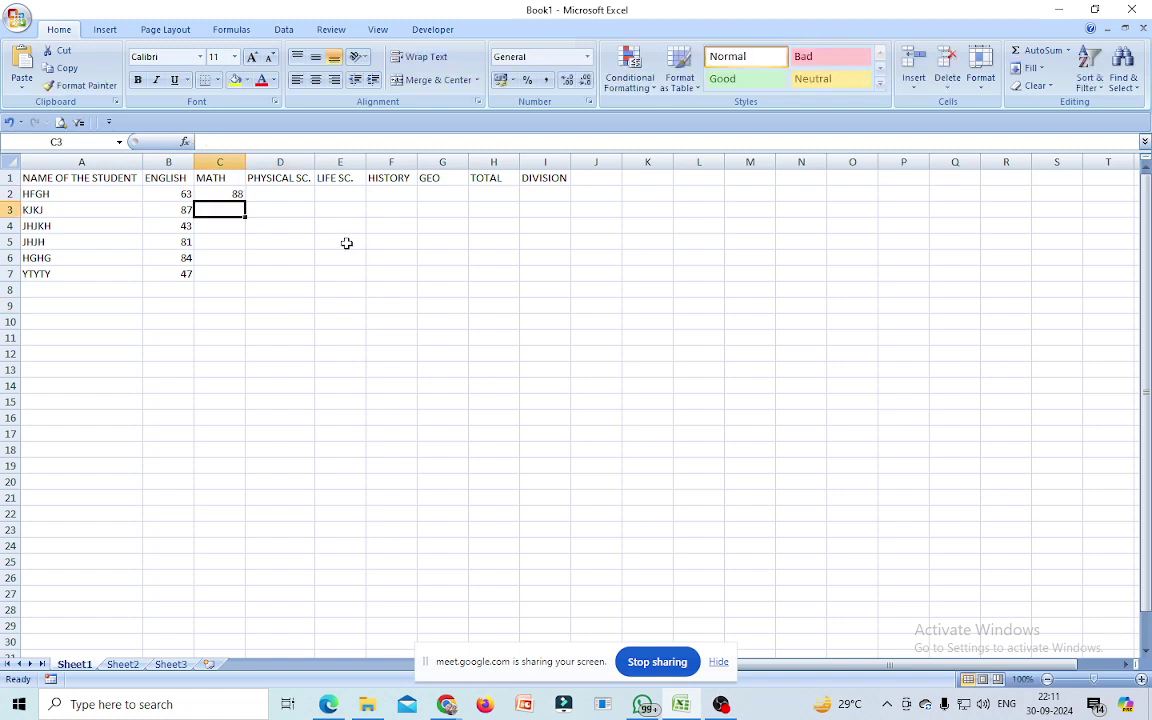
{"action": "type", "text": "45"}
{"action": "key", "text": "Return"}
{"action": "type", "text": "25"}
{"action": "key", "text": "Return"}
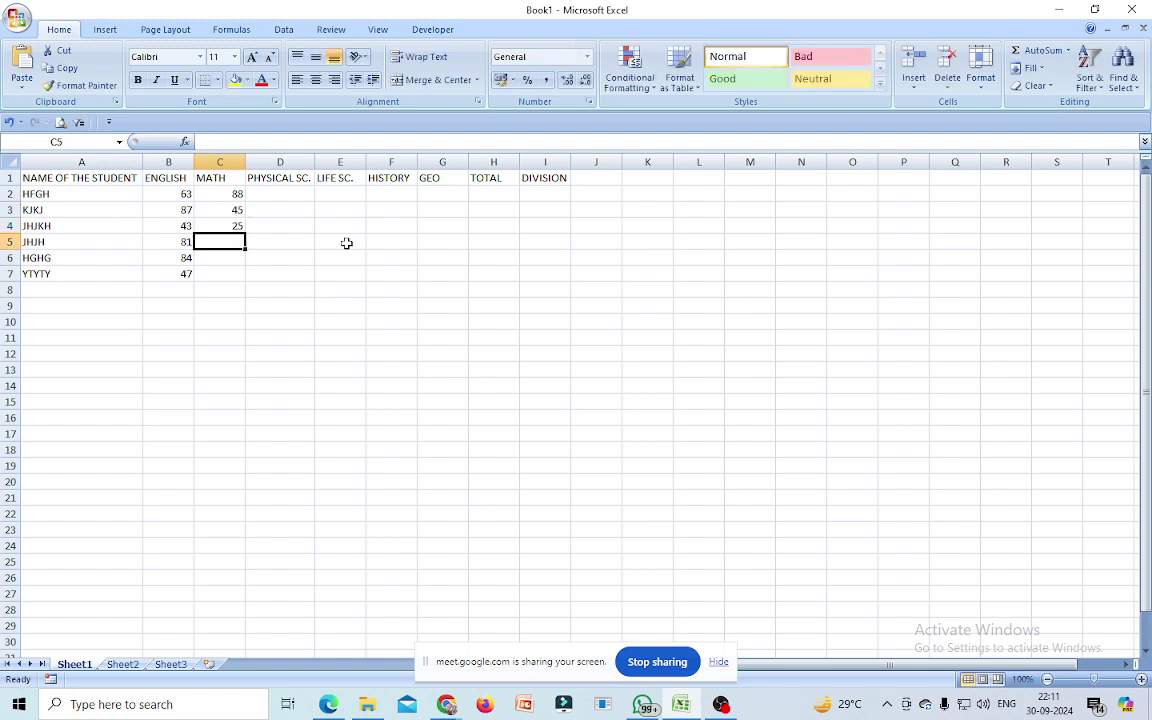
{"action": "type", "text": "51"}
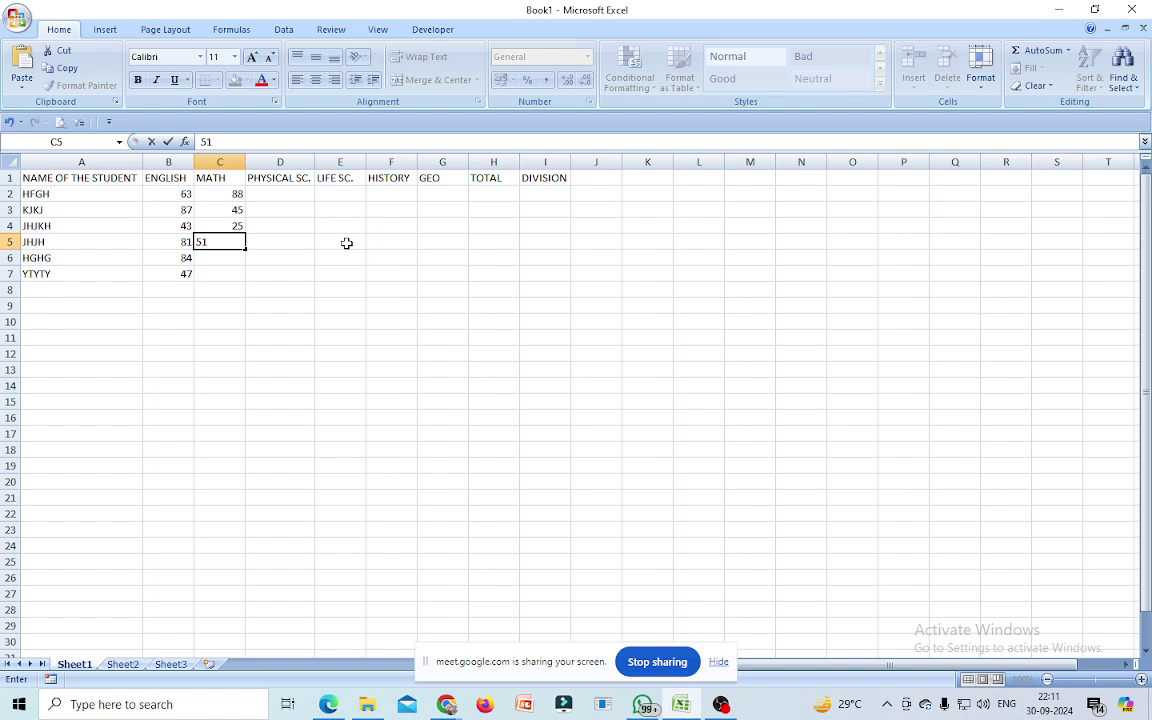
{"action": "key", "text": "Return"}
{"action": "type", "text": "65"}
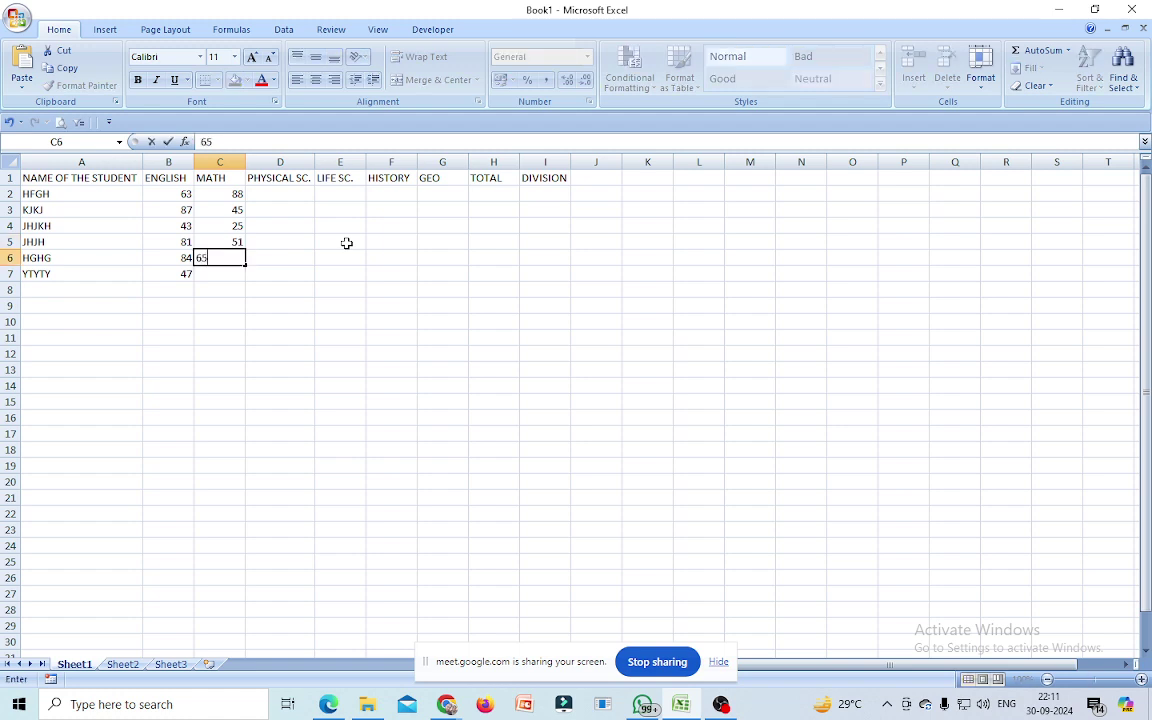
{"action": "key", "text": "Return"}
{"action": "type", "text": "29"}
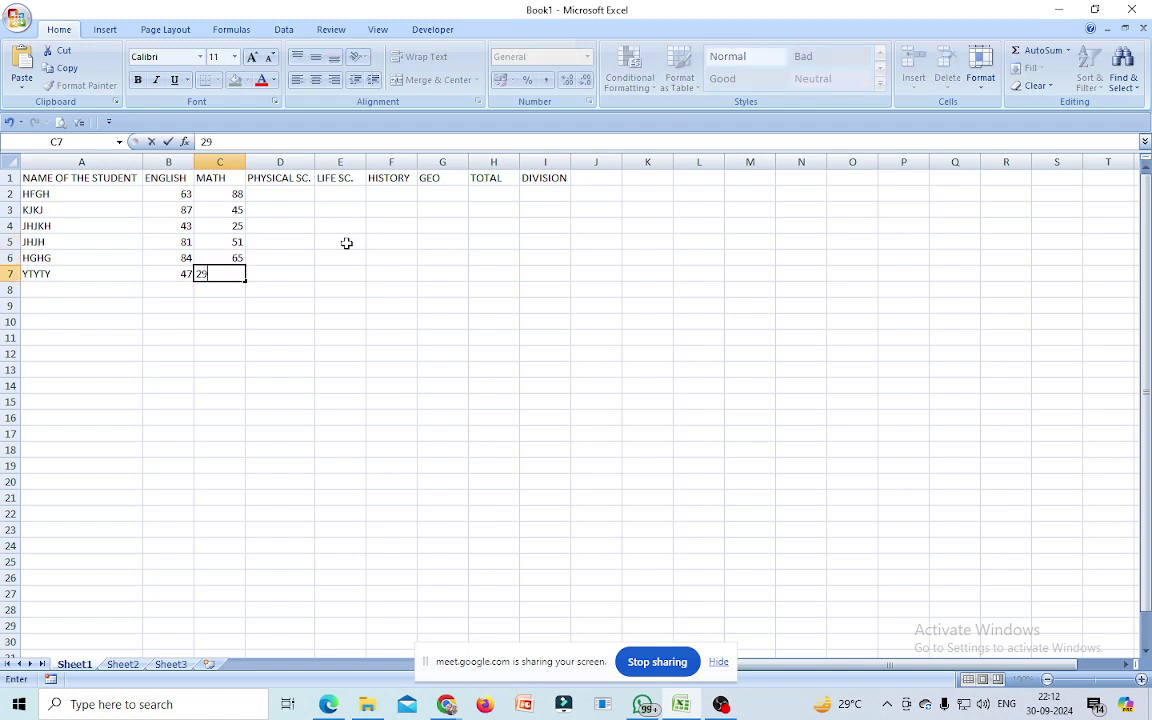
- Enter PHYSICAL SC. marks 84, 74, 57, 50, 58 and 74 in D2–D7
{"action": "left_click", "coordinate": [287, 196]}
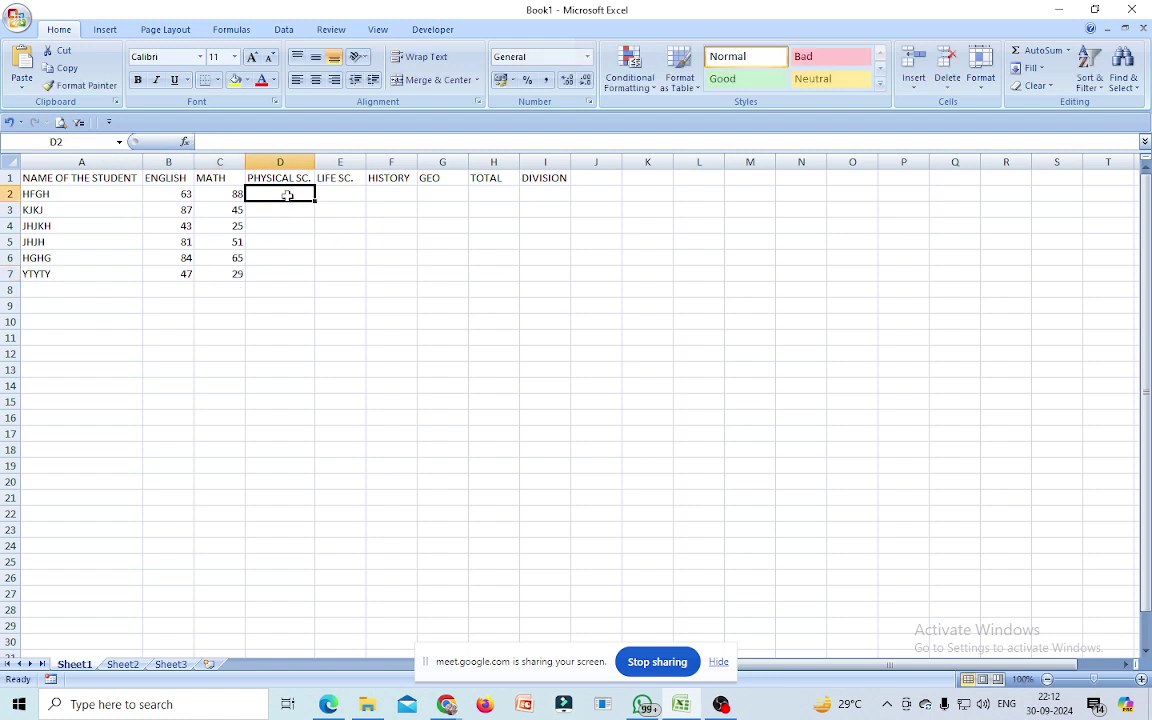
{"action": "type", "text": "84"}
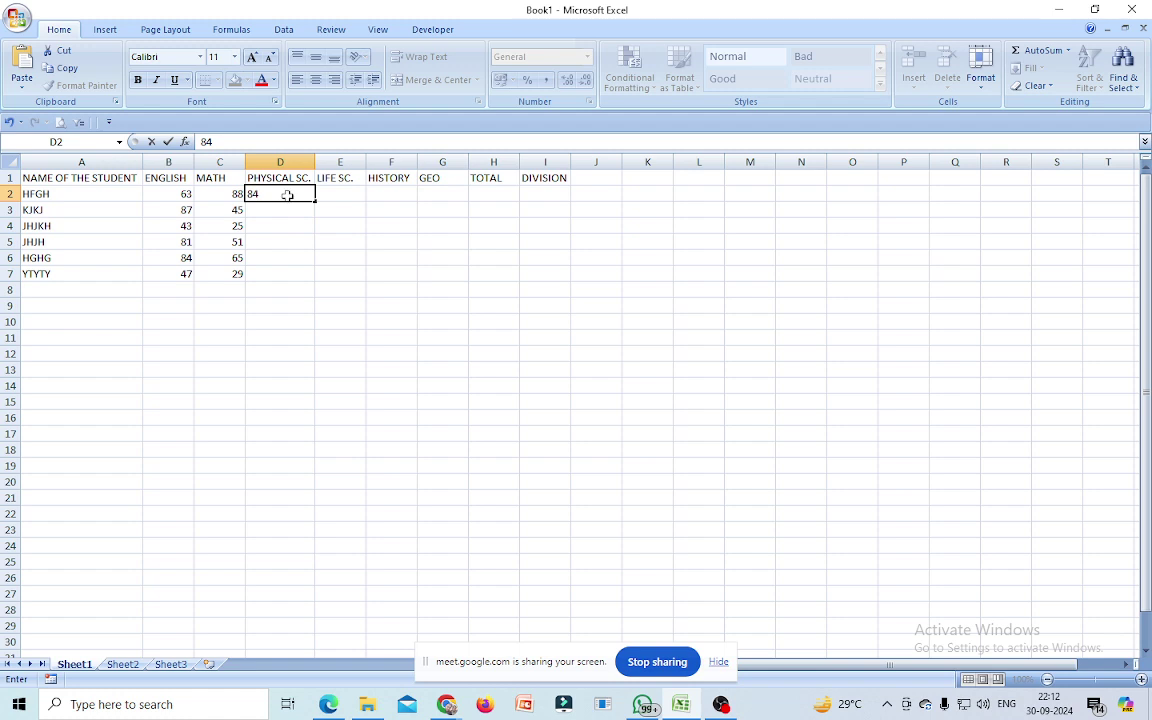
{"action": "key", "text": "Return"}
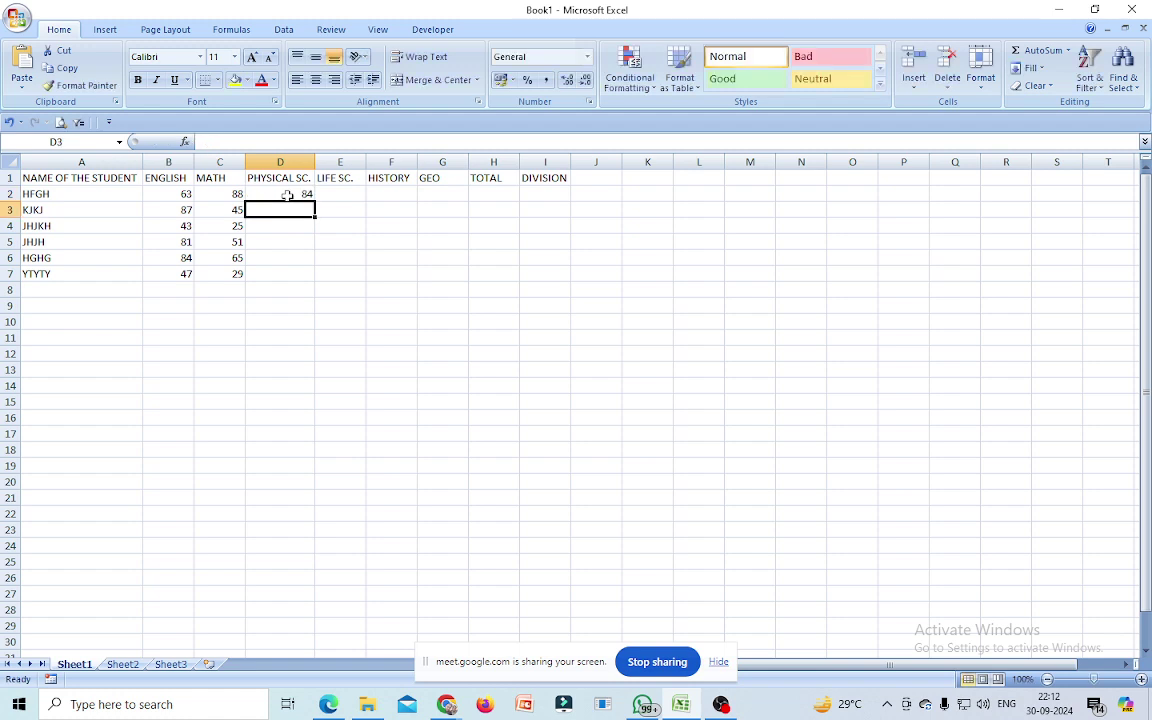
{"action": "type", "text": "74"}
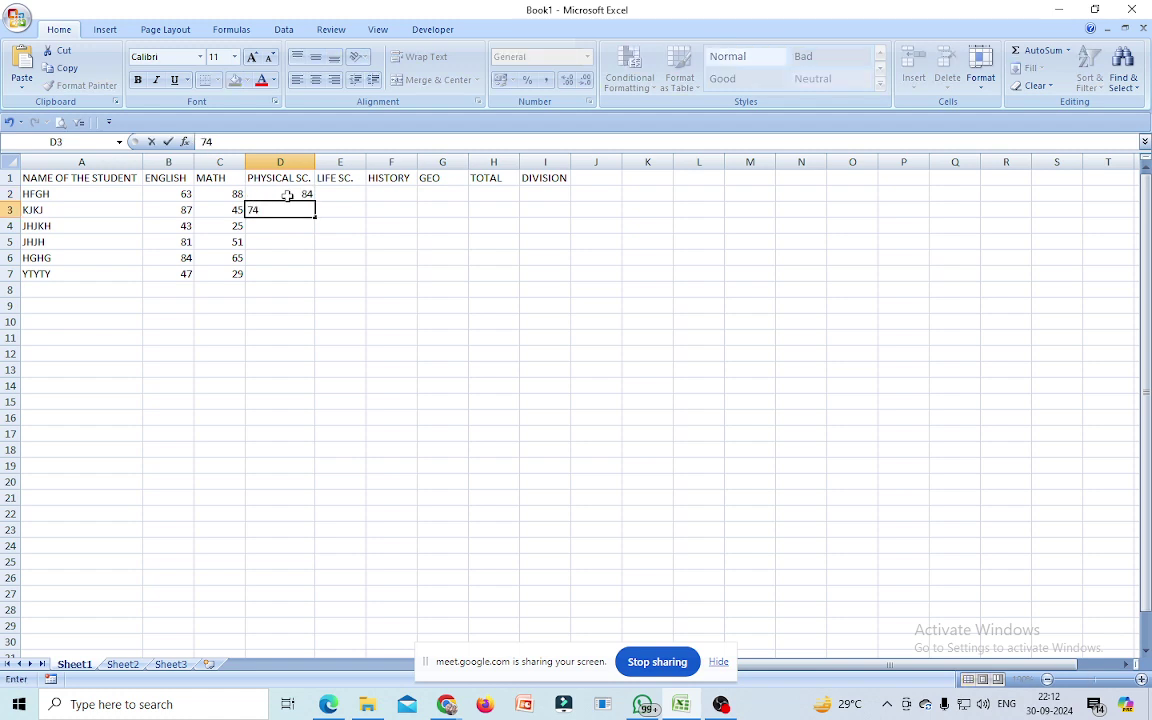
{"action": "key", "text": "Return"}
{"action": "type", "text": "57"}
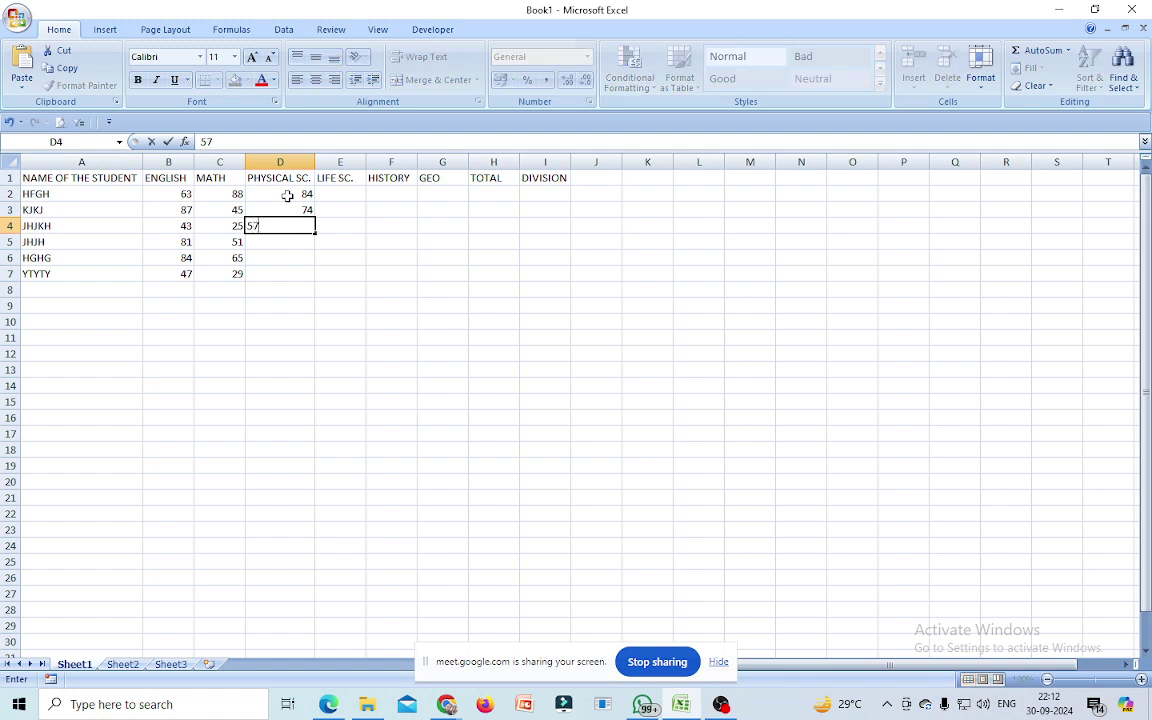
{"action": "key", "text": "Return"}
{"action": "type", "text": "50"}
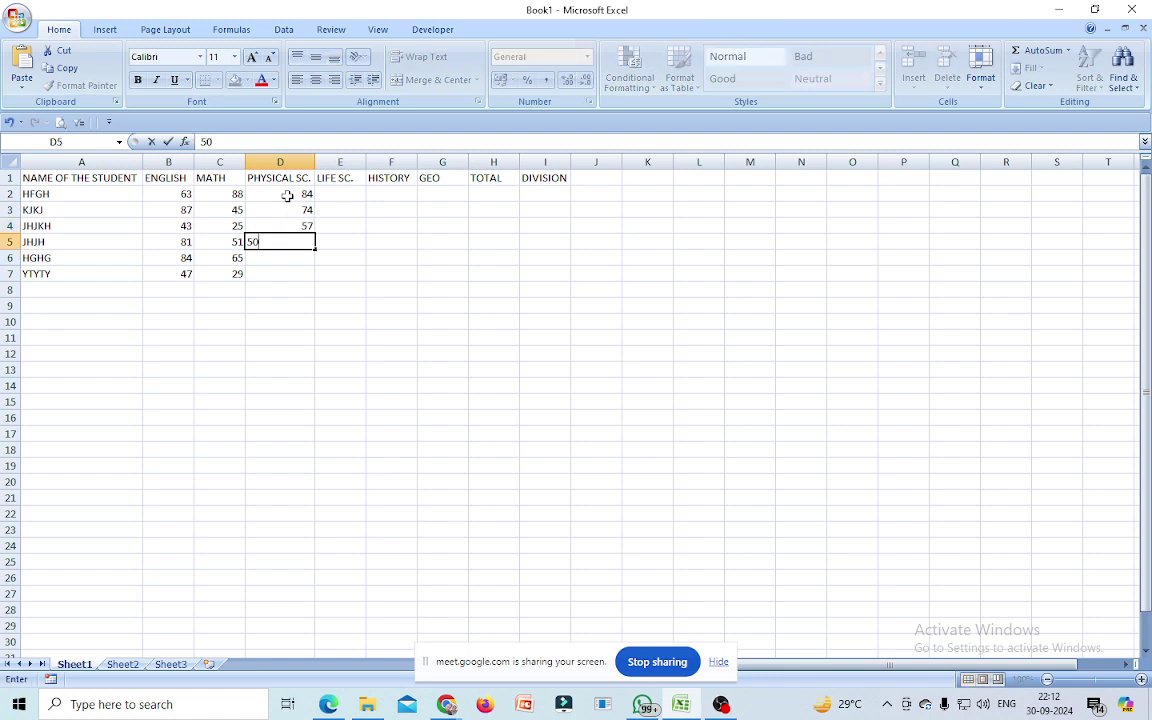
{"action": "key", "text": "Return"}
{"action": "type", "text": "58"}
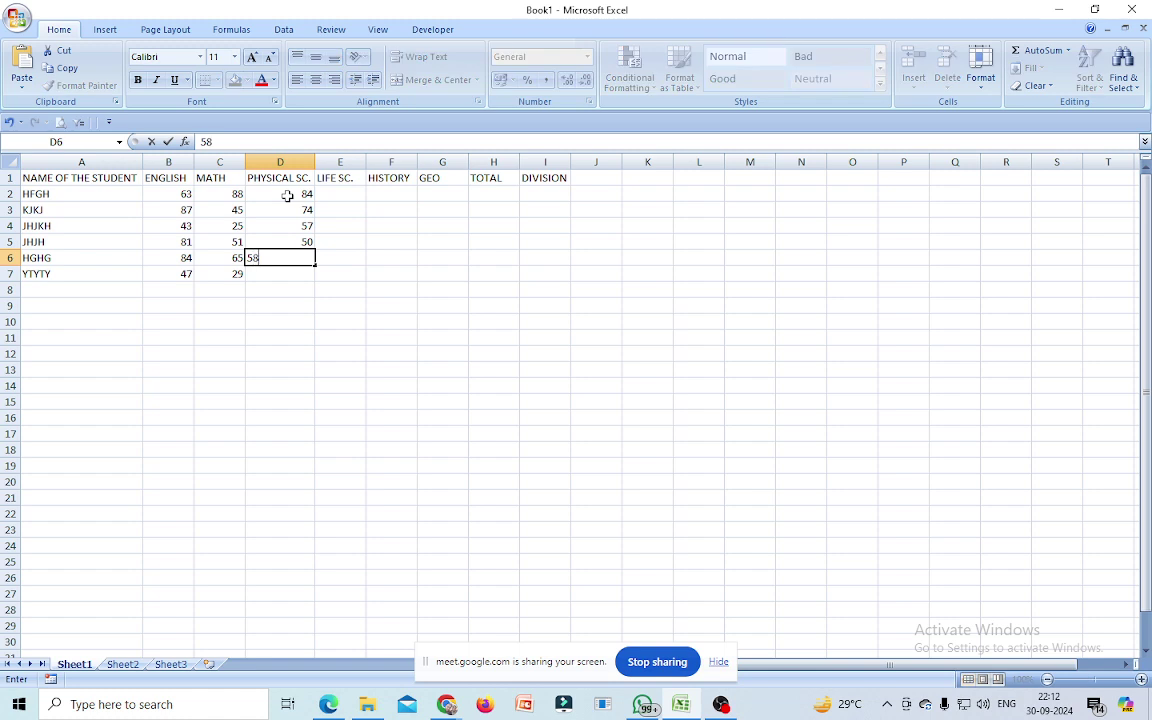
{"action": "key", "text": "Return"}
{"action": "type", "text": "74"}
{"action": "key", "text": "Return"}
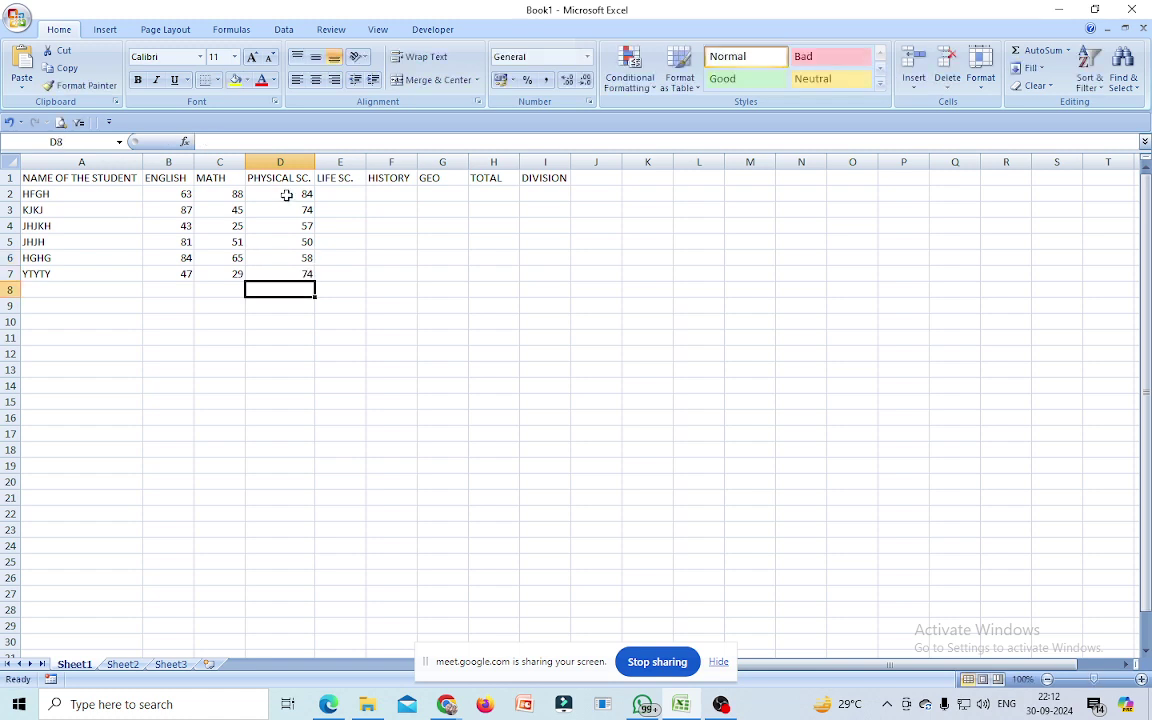
- Enter LIFE SC. marks 52, 40, 36, 41, 83 and 85 in E2–E7
{"action": "left_click", "coordinate": [333, 197]}
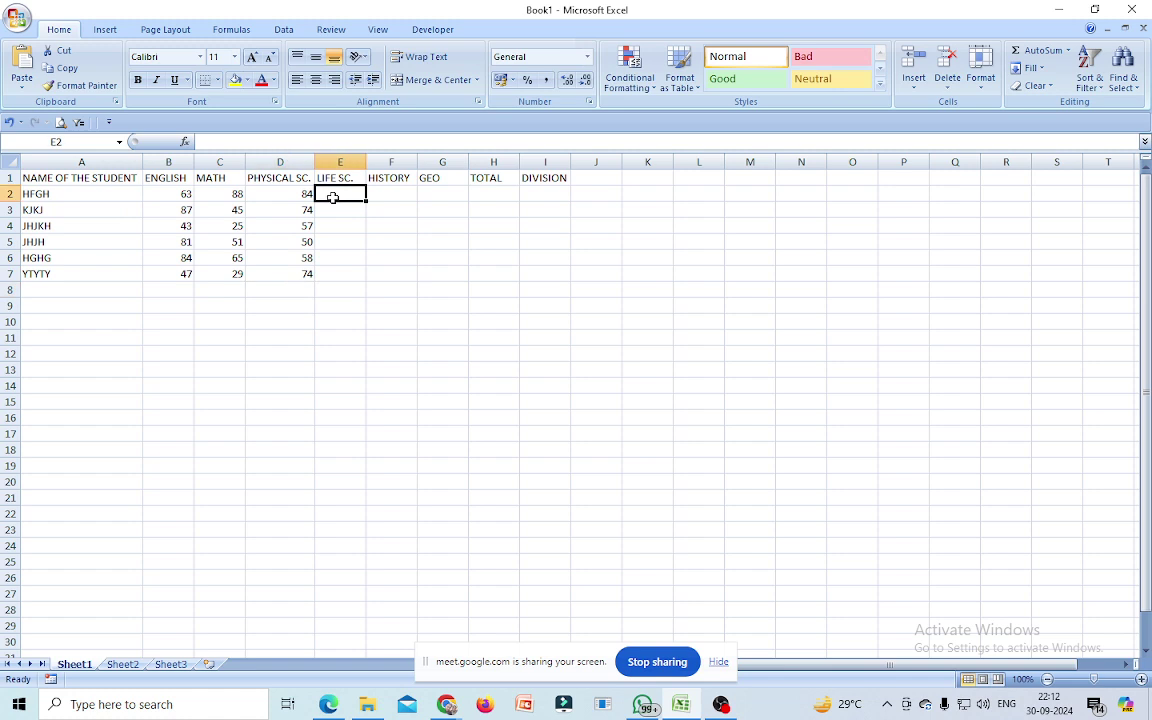
{"action": "type", "text": "52"}
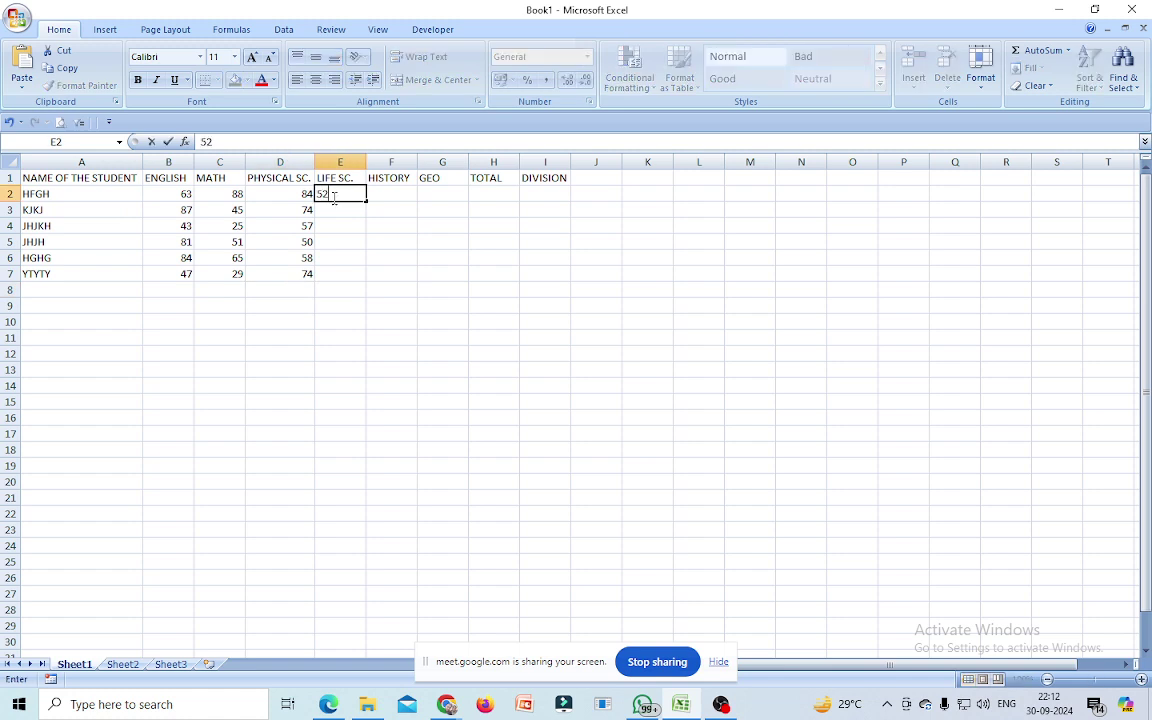
{"action": "key", "text": "Return"}
{"action": "type", "text": "40"}
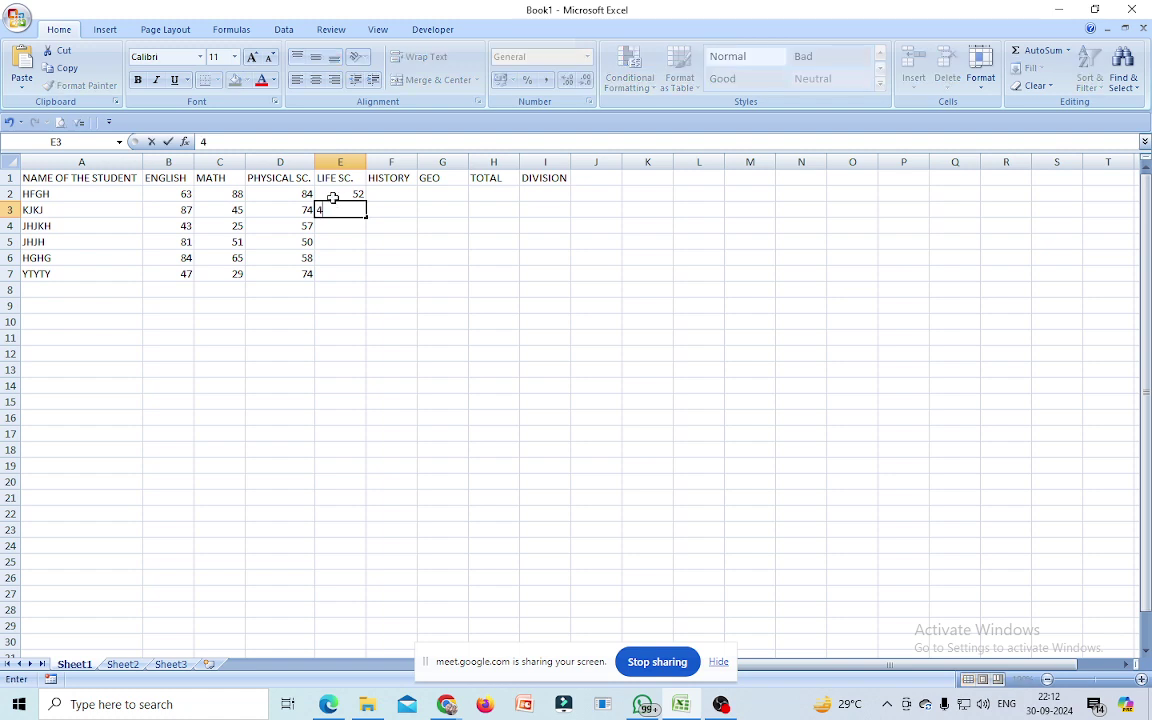
{"action": "key", "text": "Return"}
{"action": "type", "text": "36"}
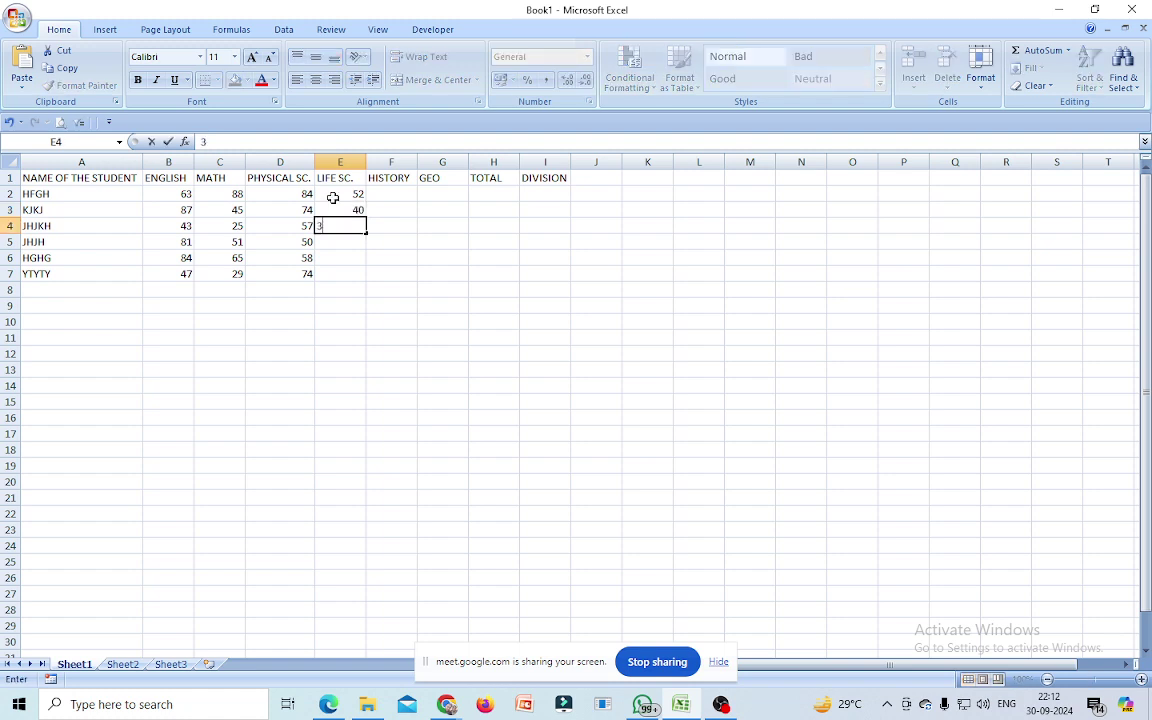
{"action": "key", "text": "Return"}
{"action": "type", "text": "41"}
{"action": "key", "text": "Return"}
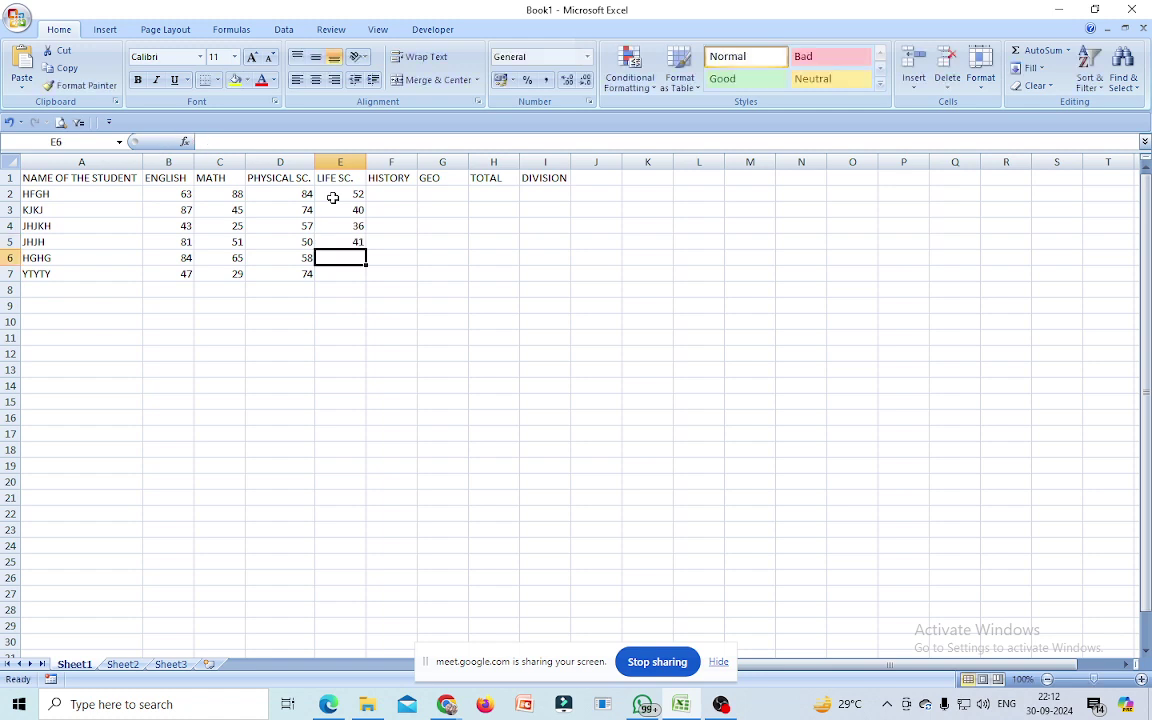
{"action": "type", "text": "83"}
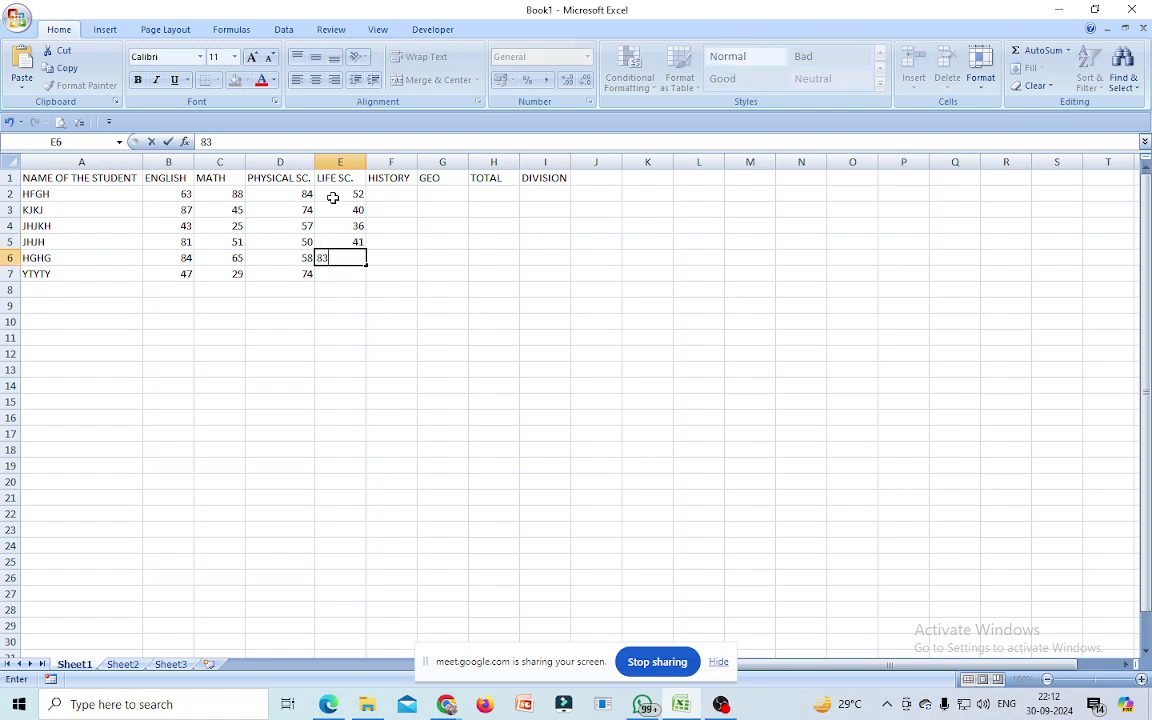
{"action": "key", "text": "Return"}
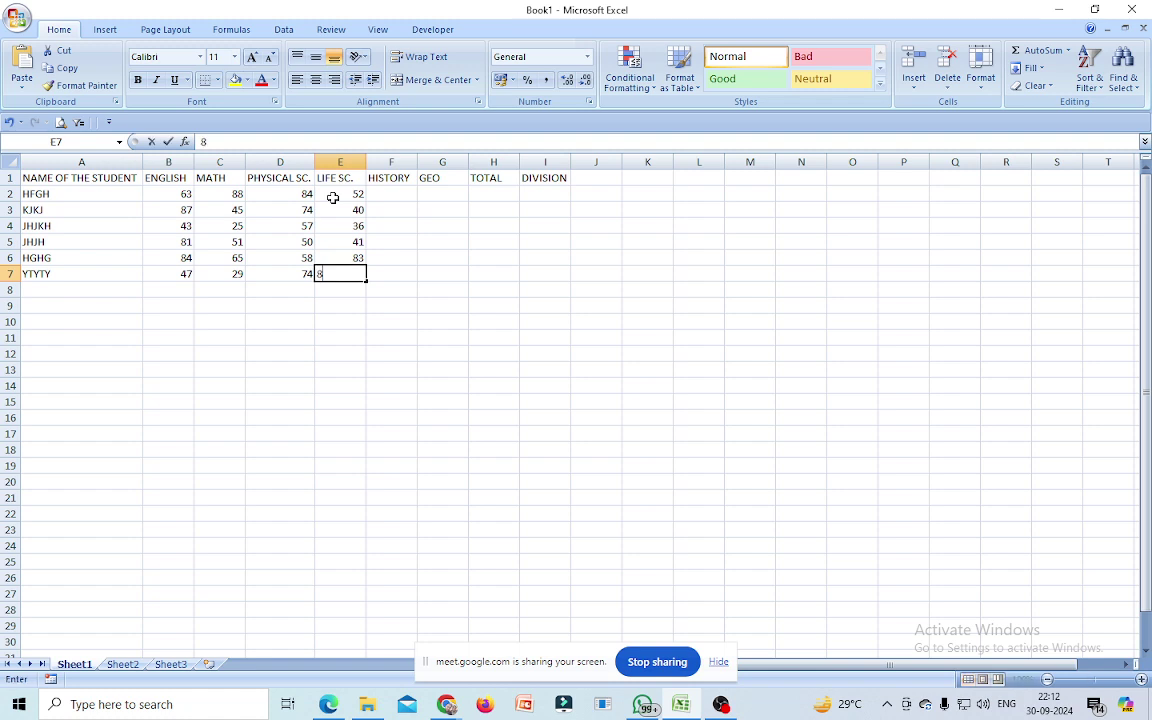
{"action": "type", "text": "8"}
{"action": "key", "text": "Return"}
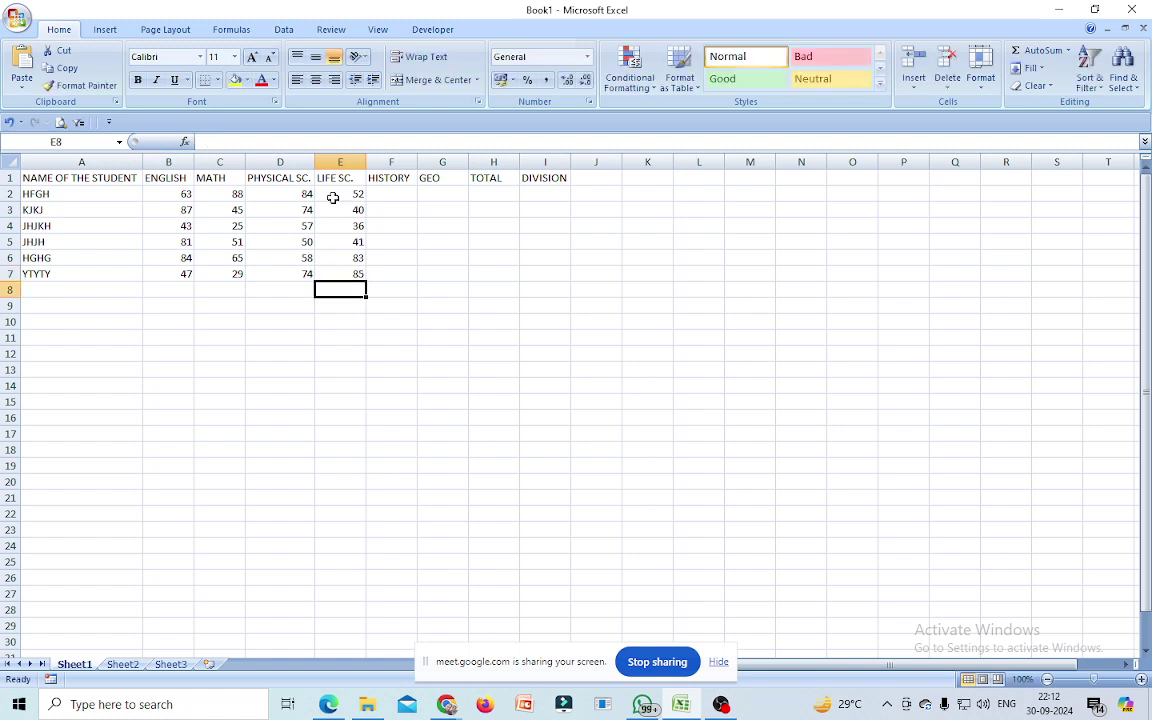
{"action": "left_click", "coordinate": [396, 195]}
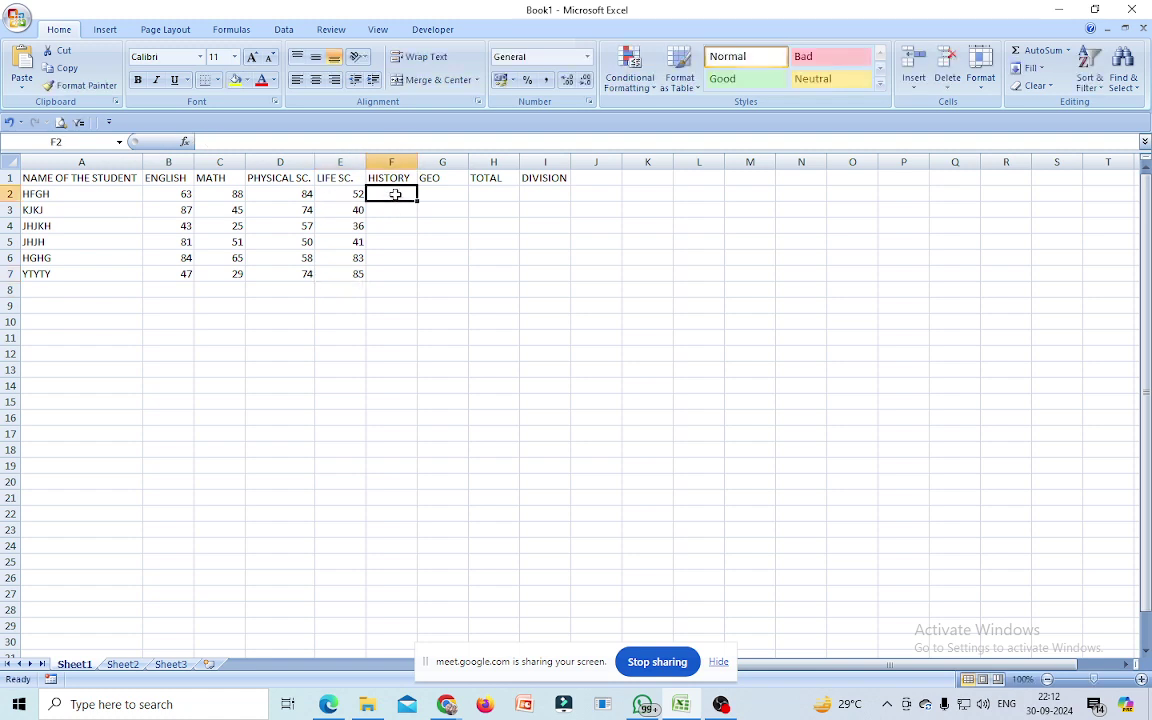
- Enter HISTORY marks 29, 41, 23, 41, 54 and 35 in F2–F7
{"action": "type", "text": "29"}
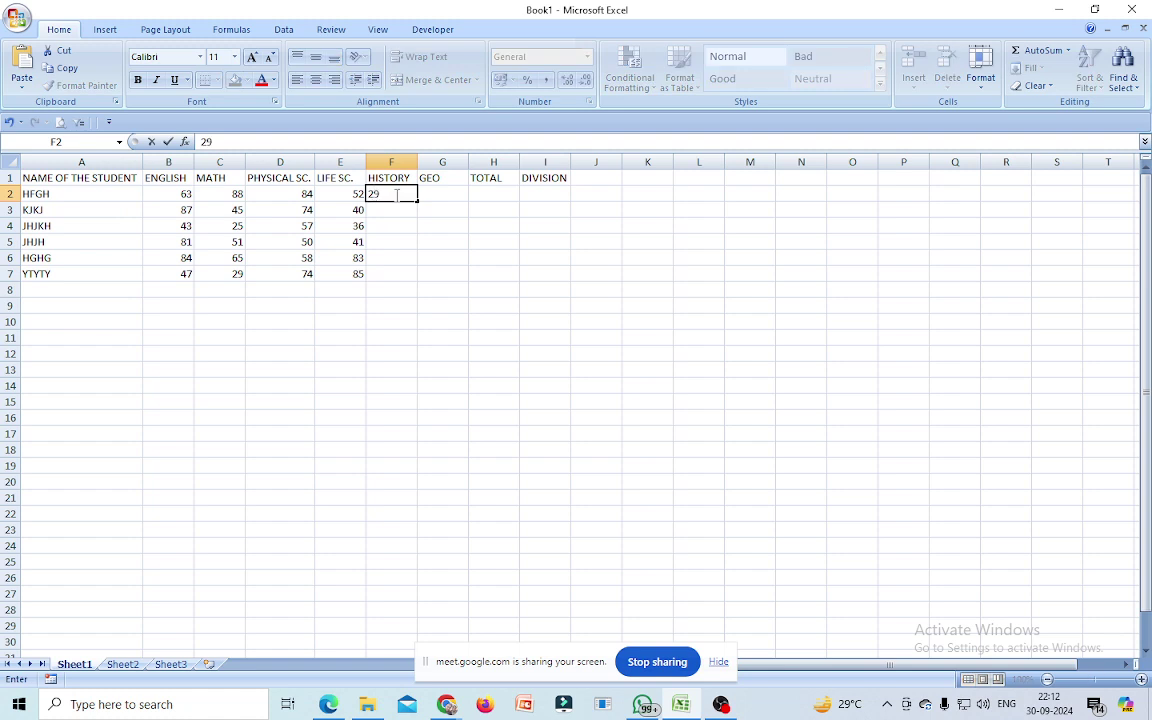
{"action": "key", "text": "Return"}
{"action": "type", "text": "41"}
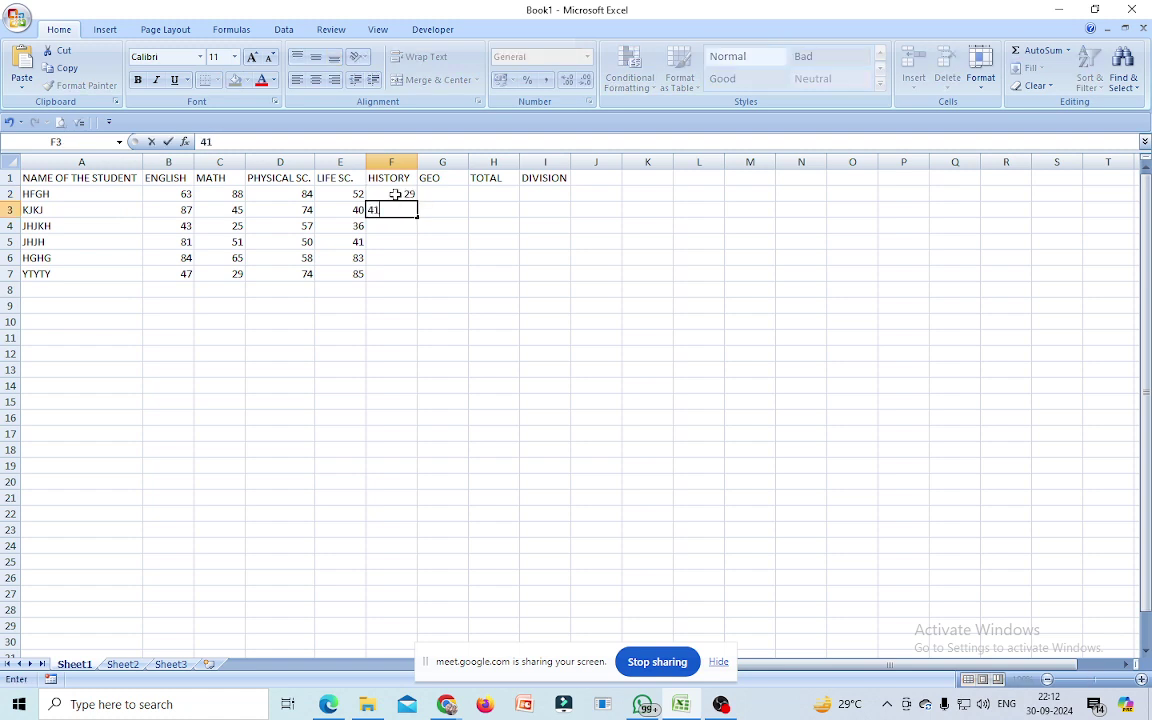
{"action": "key", "text": "Return"}
{"action": "type", "text": "23"}
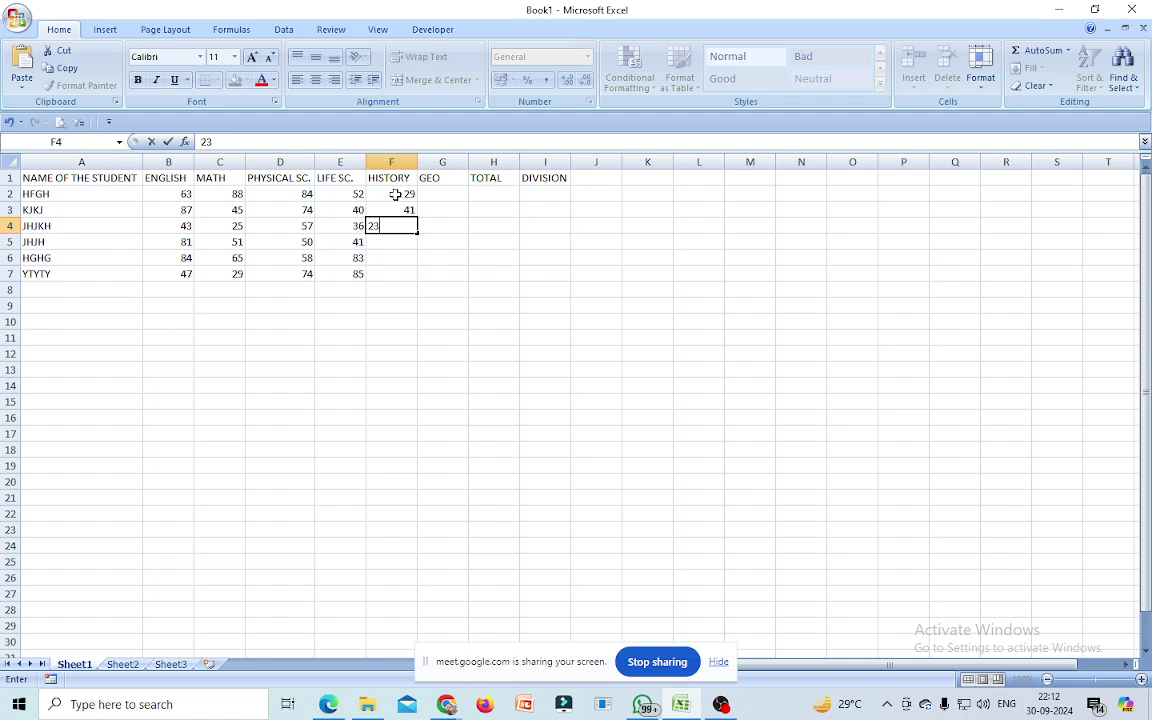
{"action": "key", "text": "Return"}
{"action": "type", "text": "41"}
{"action": "key", "text": "Return"}
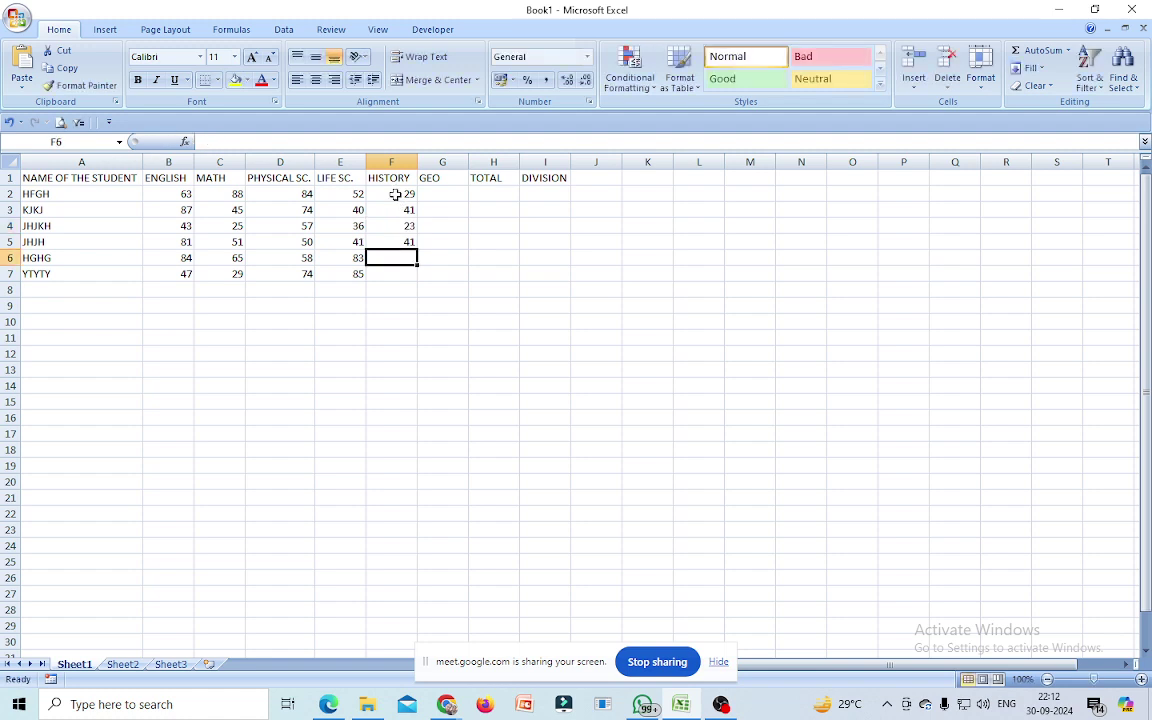
{"action": "type", "text": "54"}
{"action": "key", "text": "Return"}
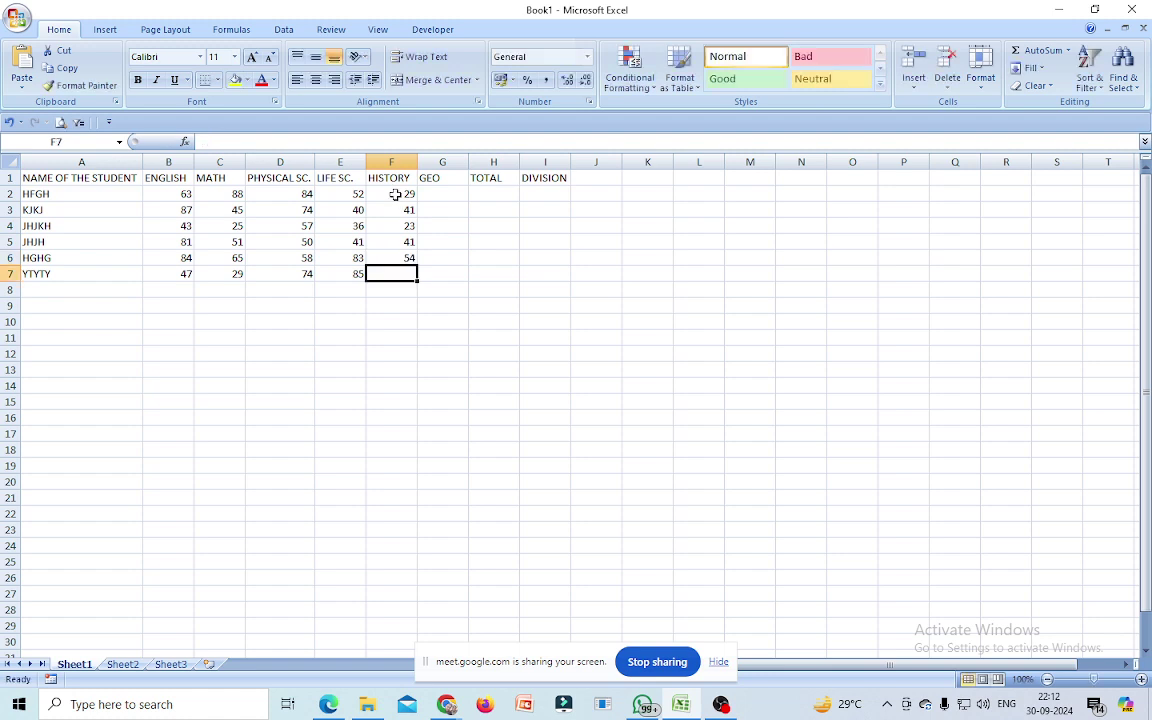
{"action": "type", "text": "35"}
{"action": "key", "text": "Return"}
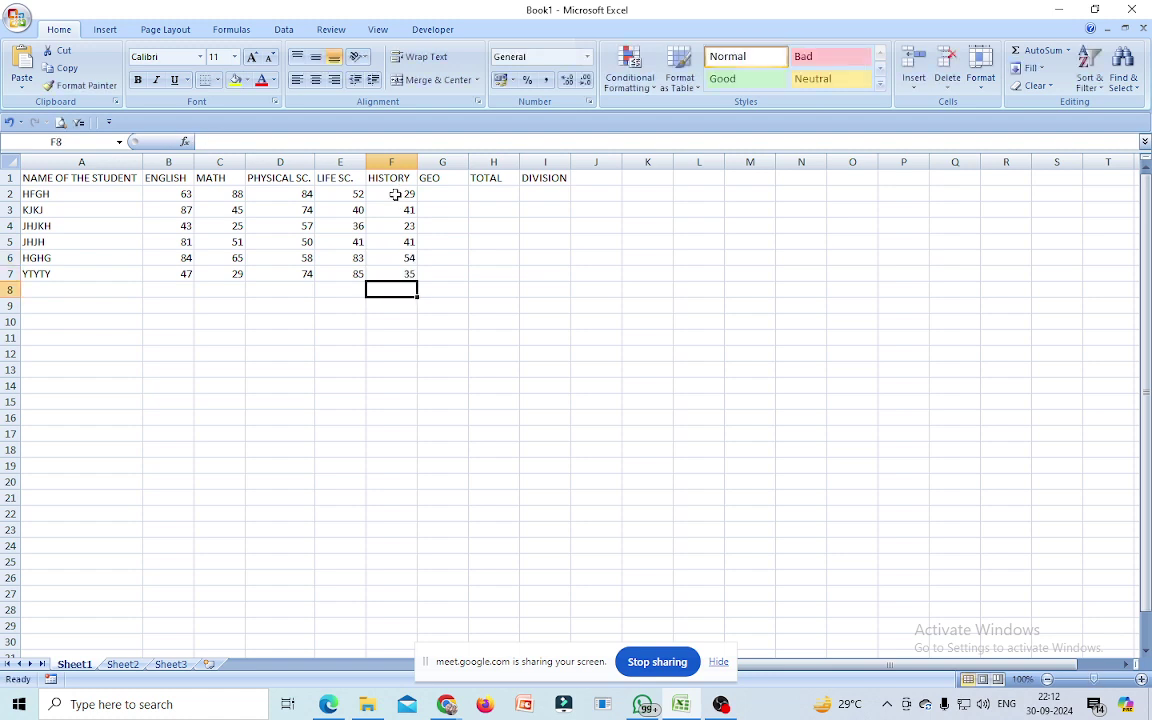
- Enter GEO marks 67, 81, 59, 33, 85 and 86 in G2–G7
{"action": "left_click", "coordinate": [432, 194]}
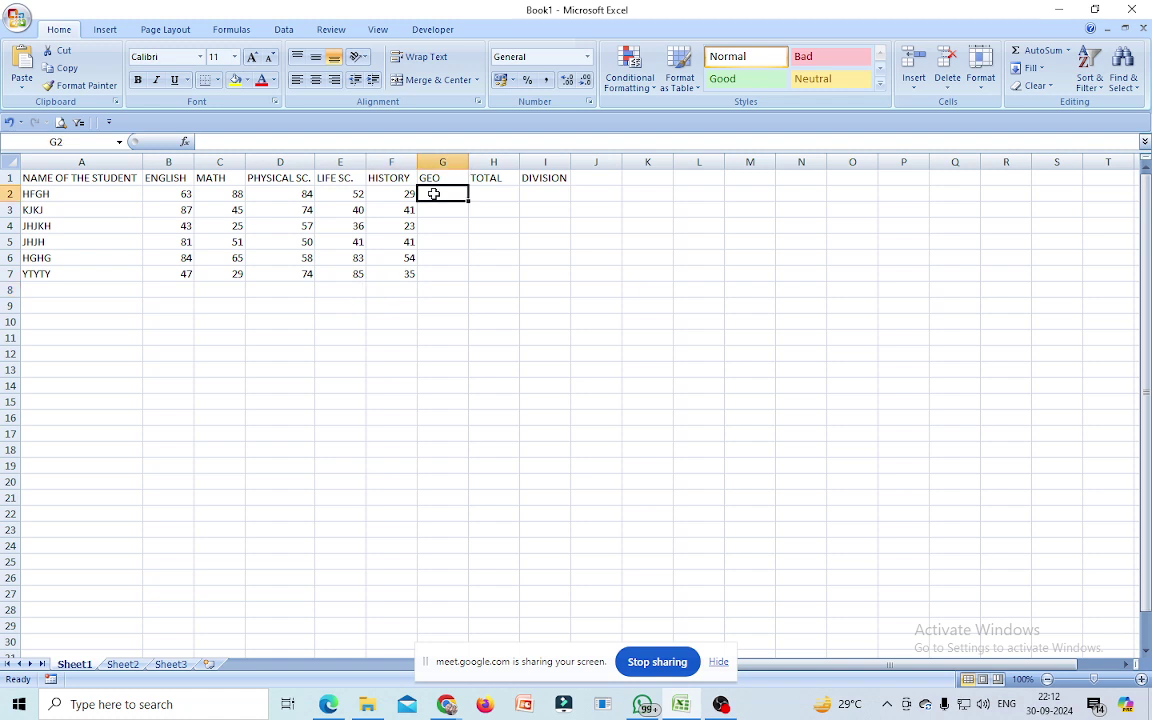
{"action": "type", "text": "67"}
{"action": "key", "text": "Return"}
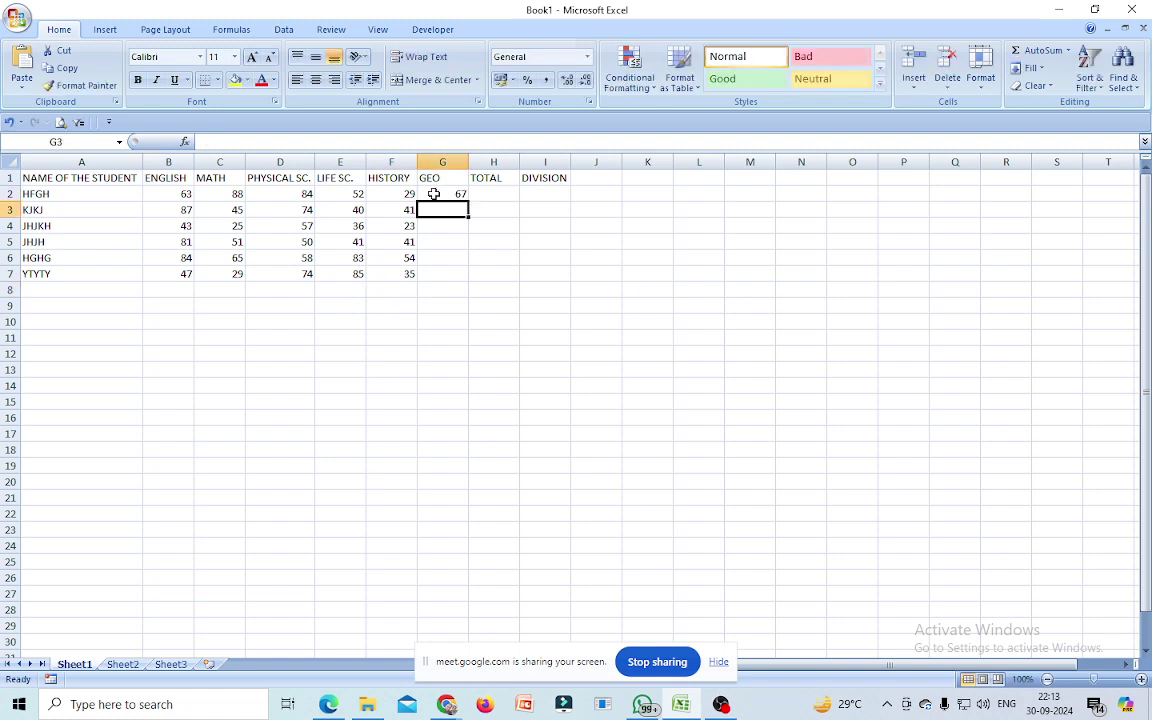
{"action": "type", "text": "81"}
{"action": "key", "text": "Return"}
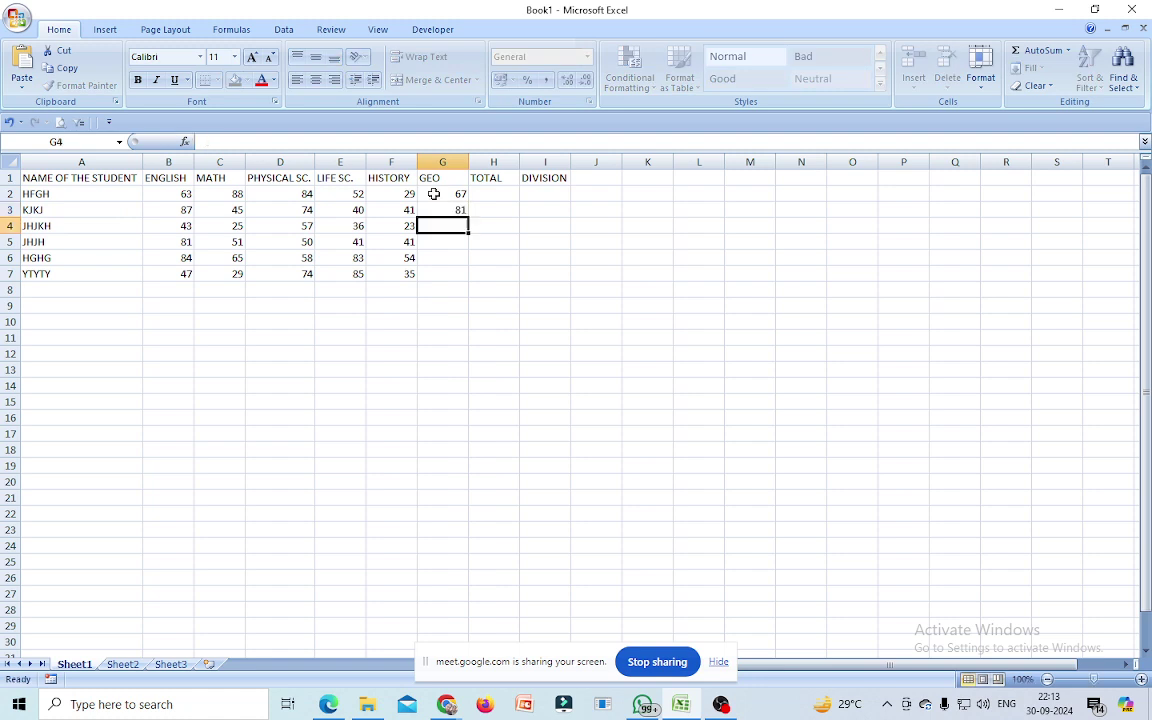
{"action": "type", "text": "59"}
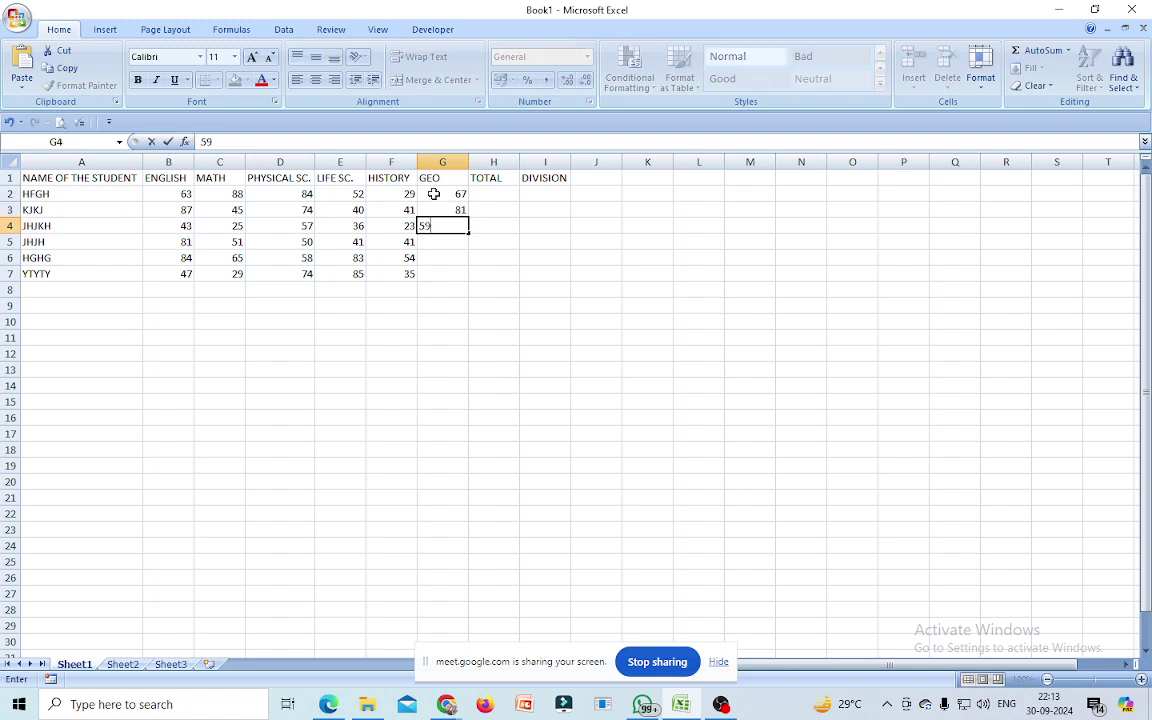
{"action": "key", "text": "Return"}
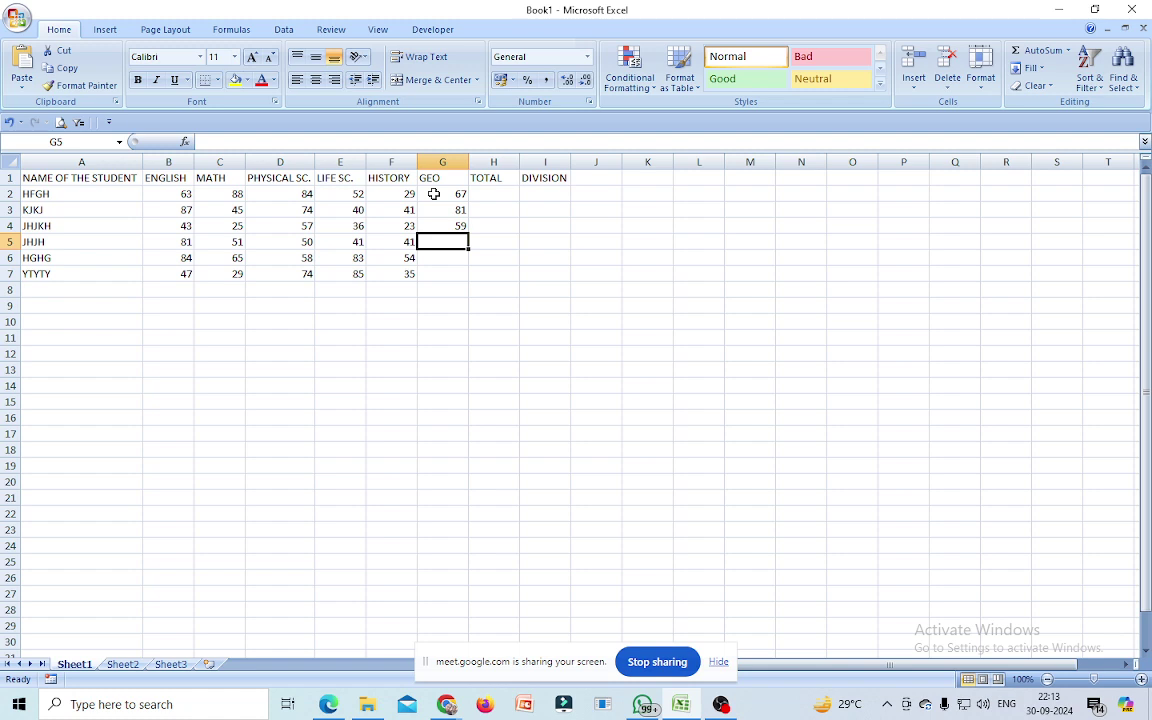
{"action": "type", "text": "33"}
{"action": "key", "text": "Return"}
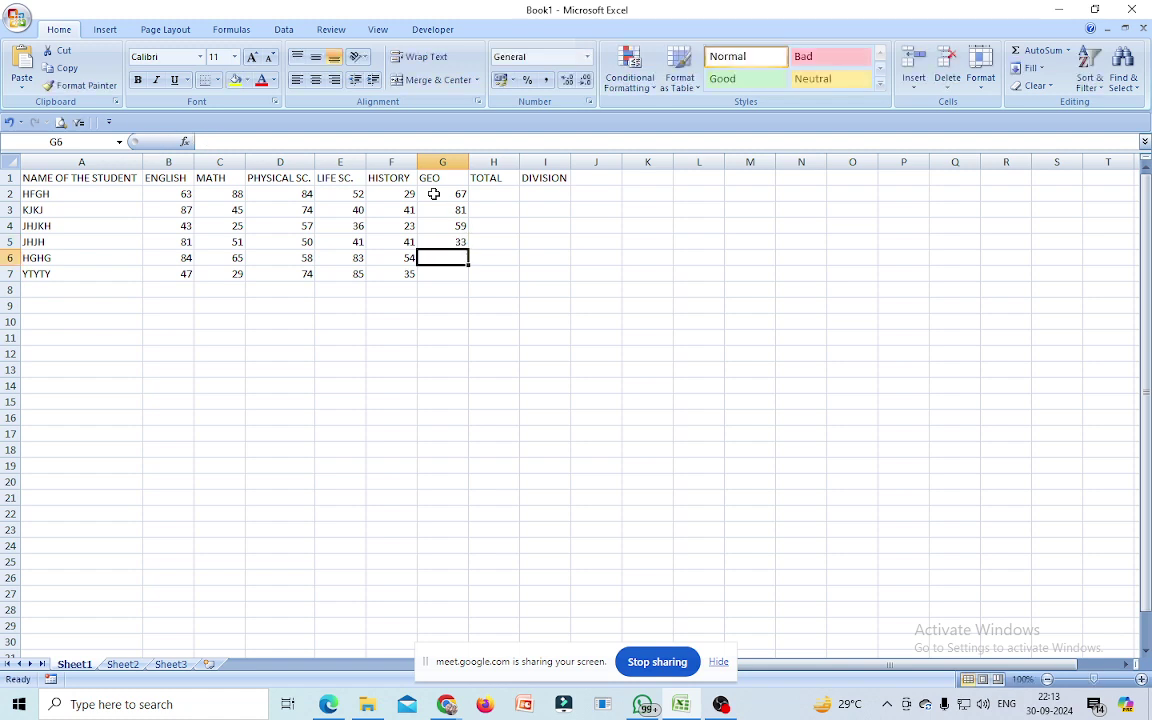
{"action": "type", "text": "85"}
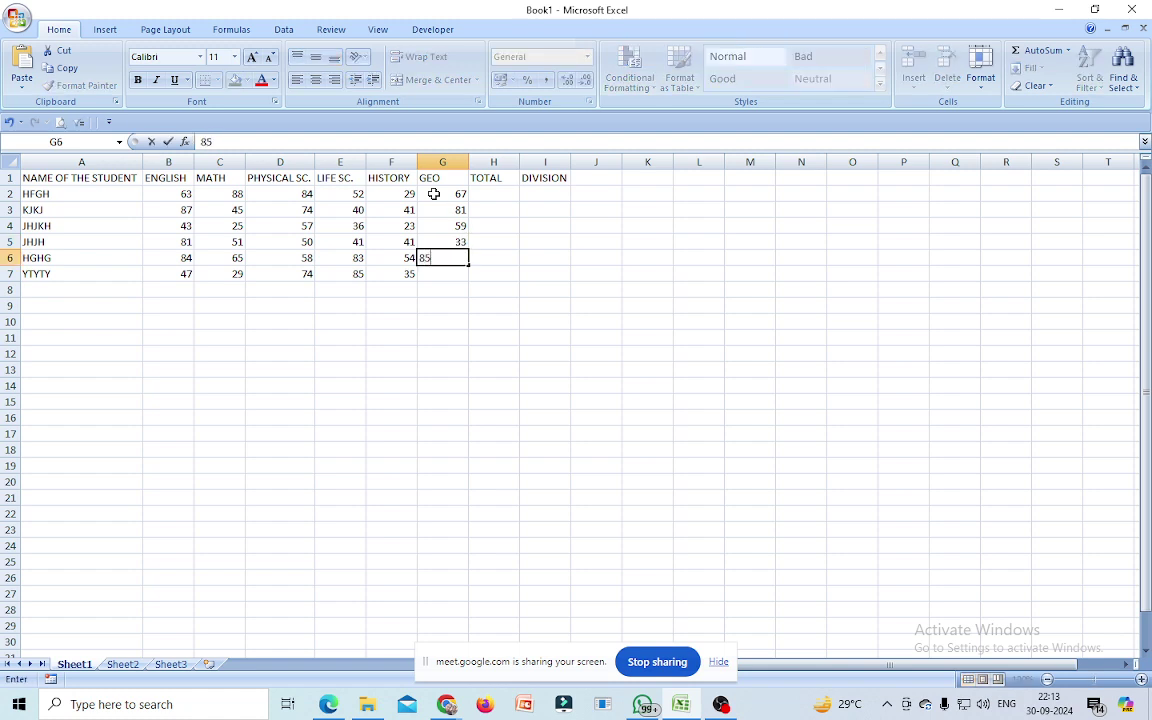
{"action": "key", "text": "Return"}
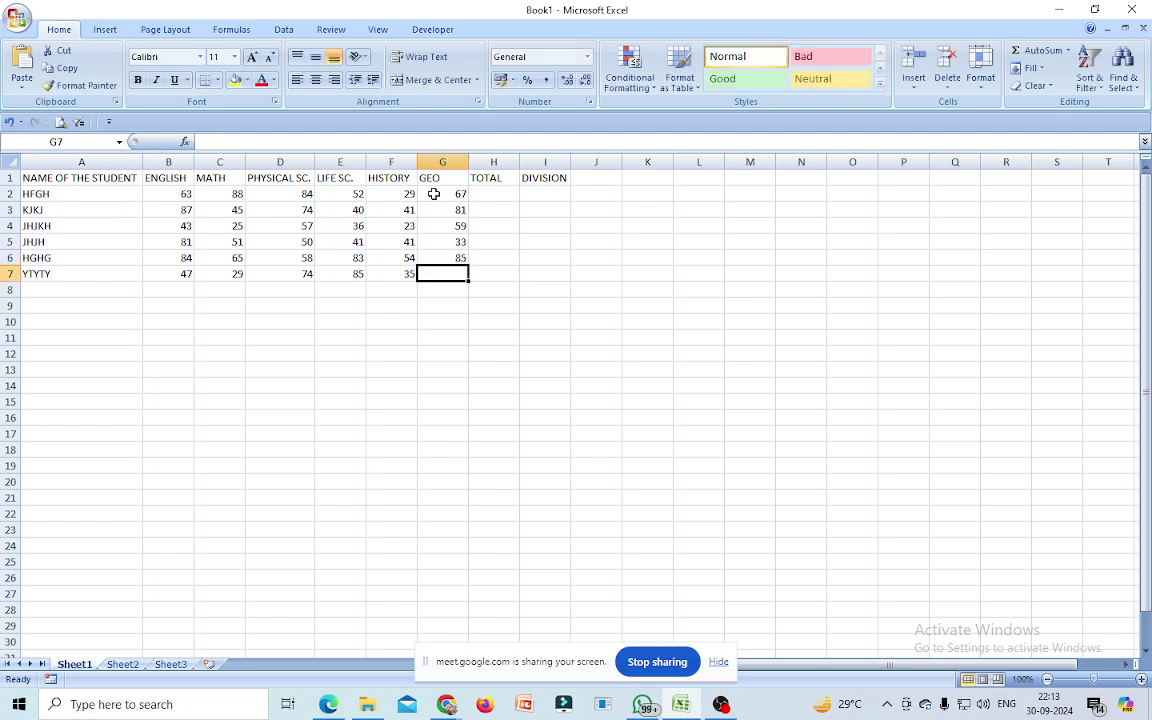
{"action": "type", "text": "86"}
{"action": "key", "text": "Return"}
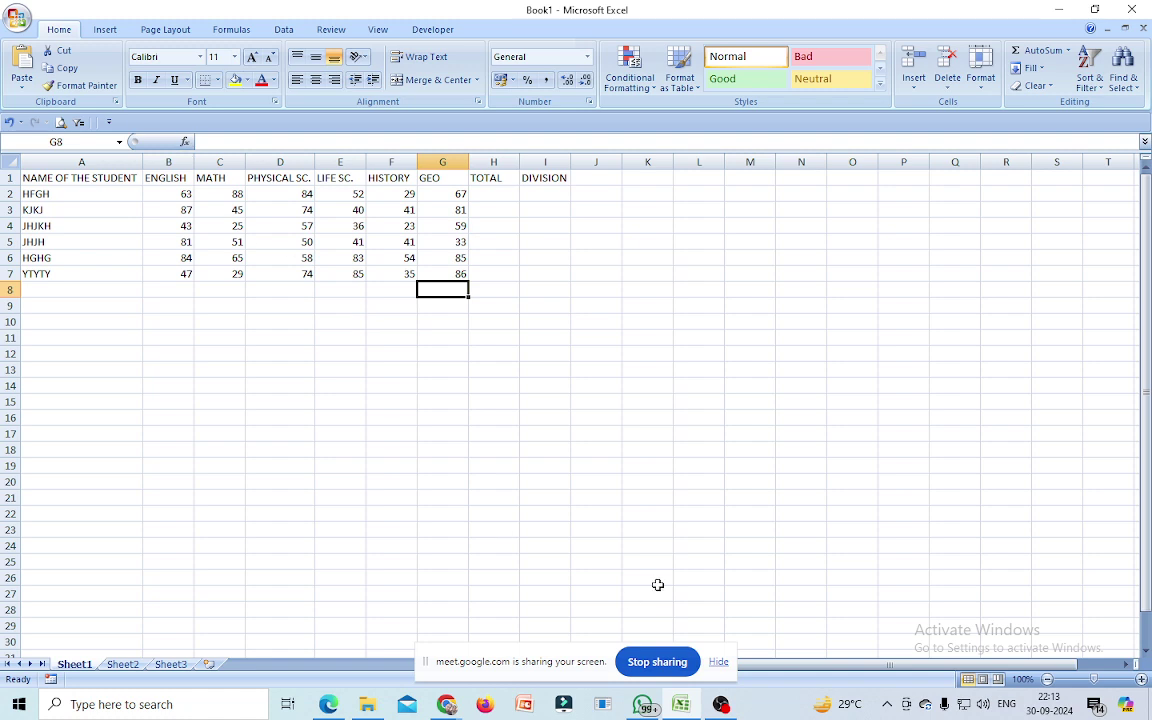
{"action": "key", "text": "Right"}
{"action": "key", "text": "Right"}
{"action": "key", "text": "Up"}
{"action": "key", "text": "Up"}
{"action": "key", "text": "Up"}
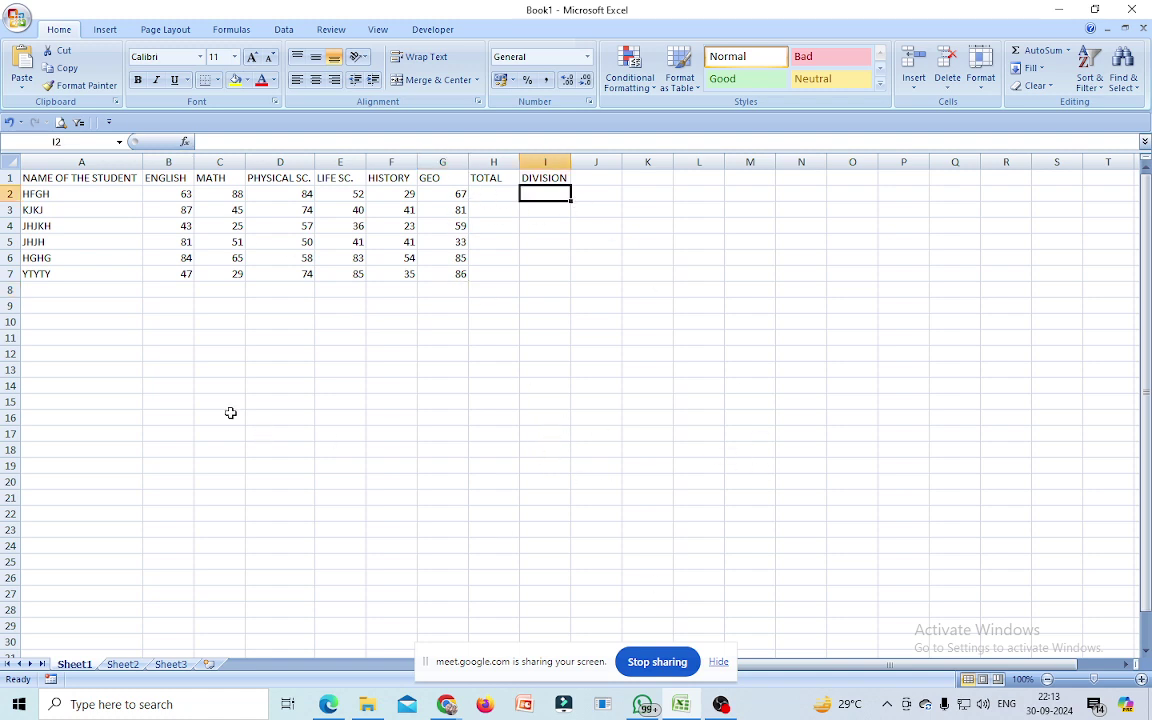
- Insert two blank rows above row 1, pushing headings to row 3 and students to rows 4–9
{"action": "left_click", "coordinate": [664, 418]}
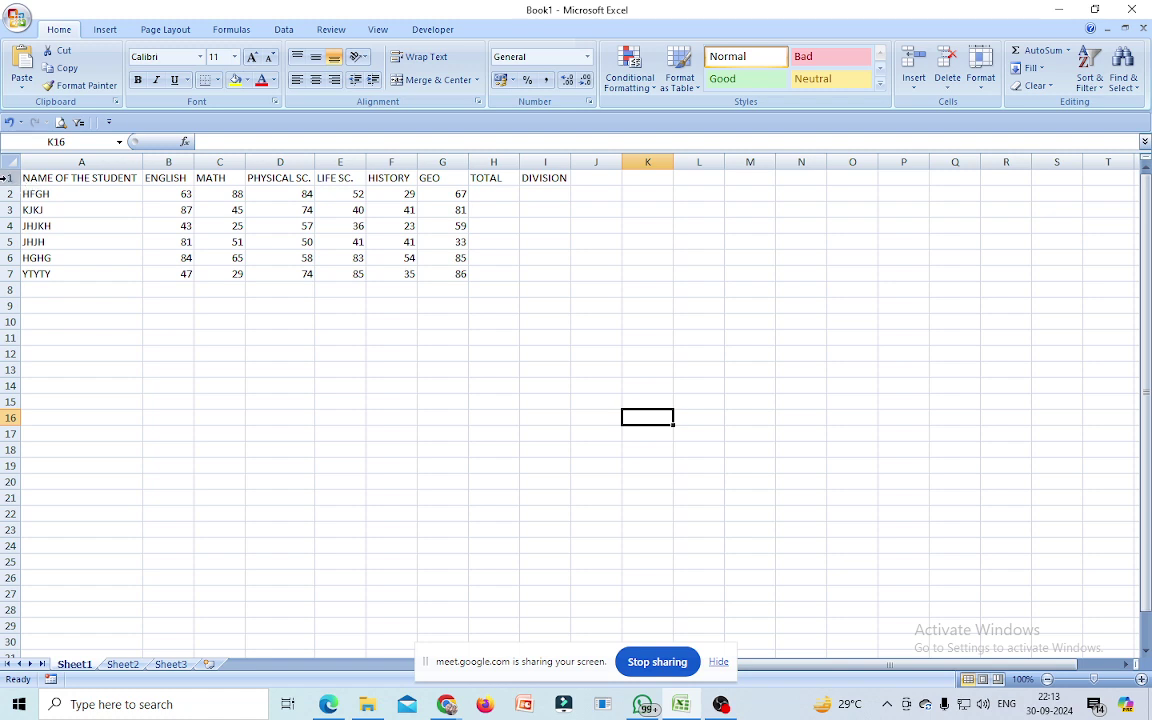
{"action": "left_click", "coordinate": [8, 178]}
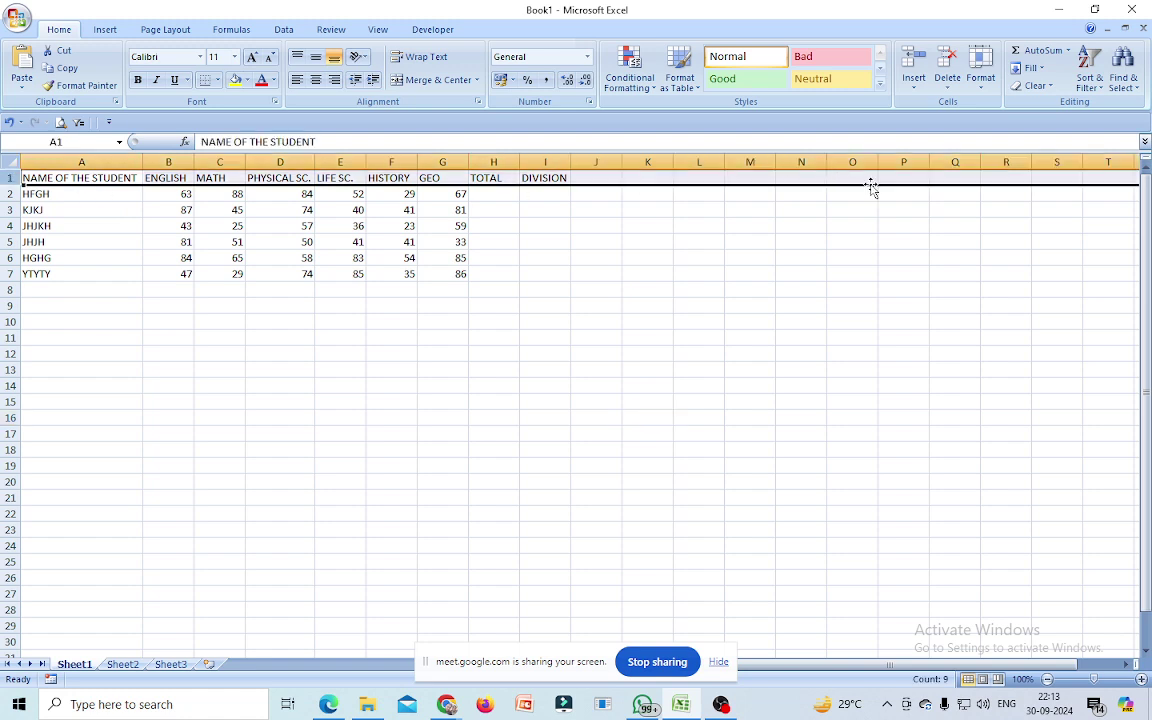
{"action": "right_click", "coordinate": [7, 178]}
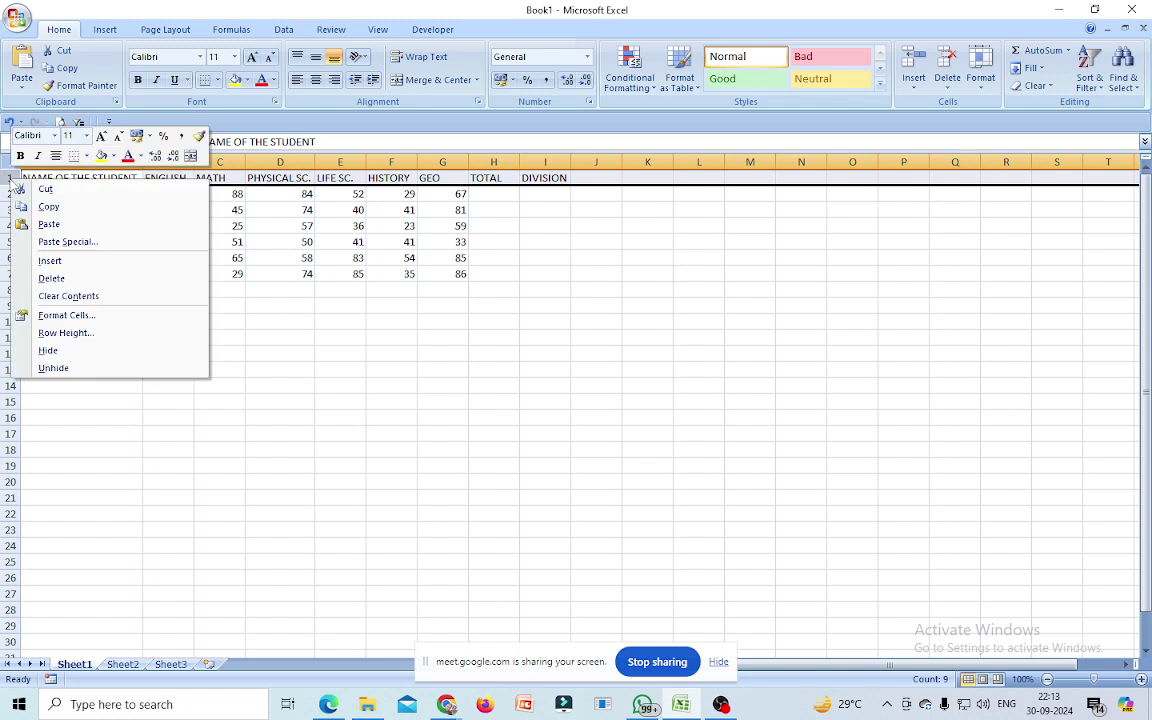
{"action": "left_click", "coordinate": [50, 260]}
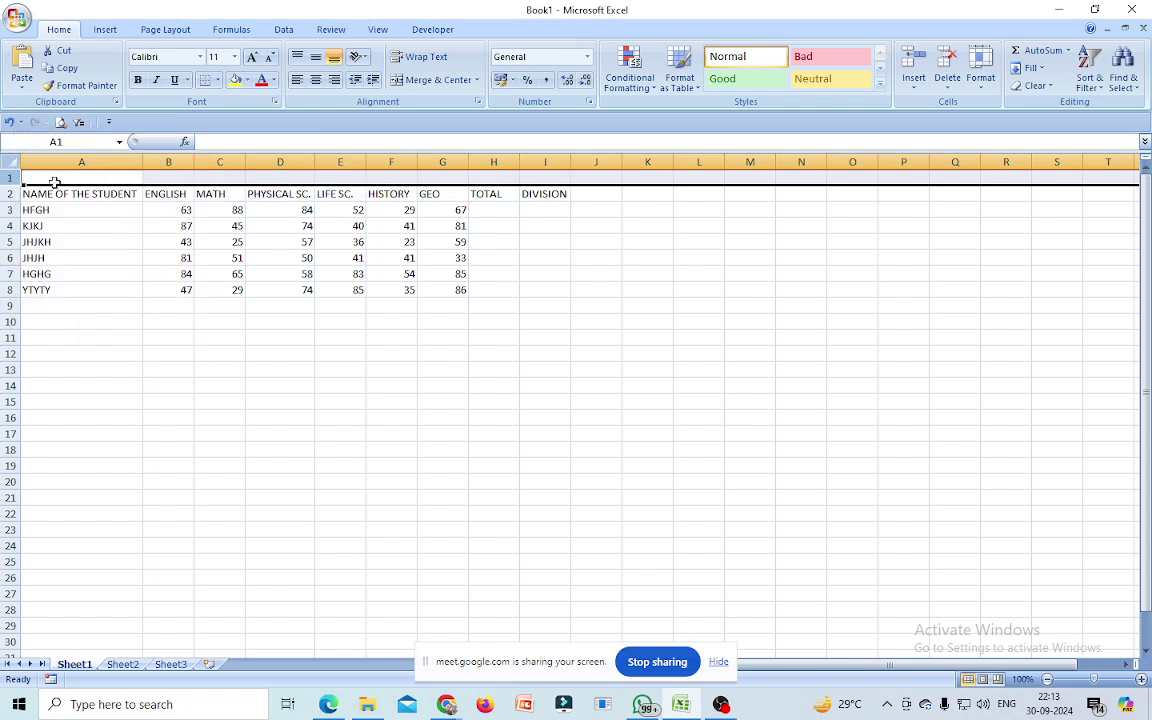
{"action": "right_click", "coordinate": [8, 178]}
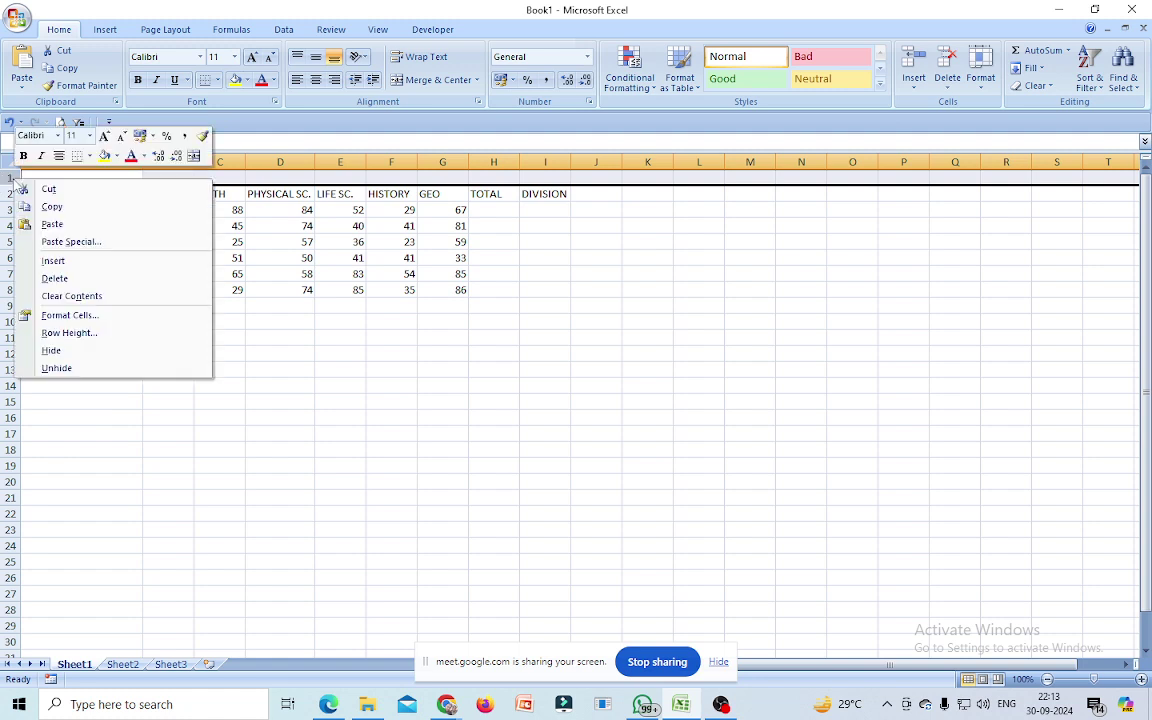
{"action": "left_click", "coordinate": [61, 262]}
{"action": "left_click", "coordinate": [318, 402]}
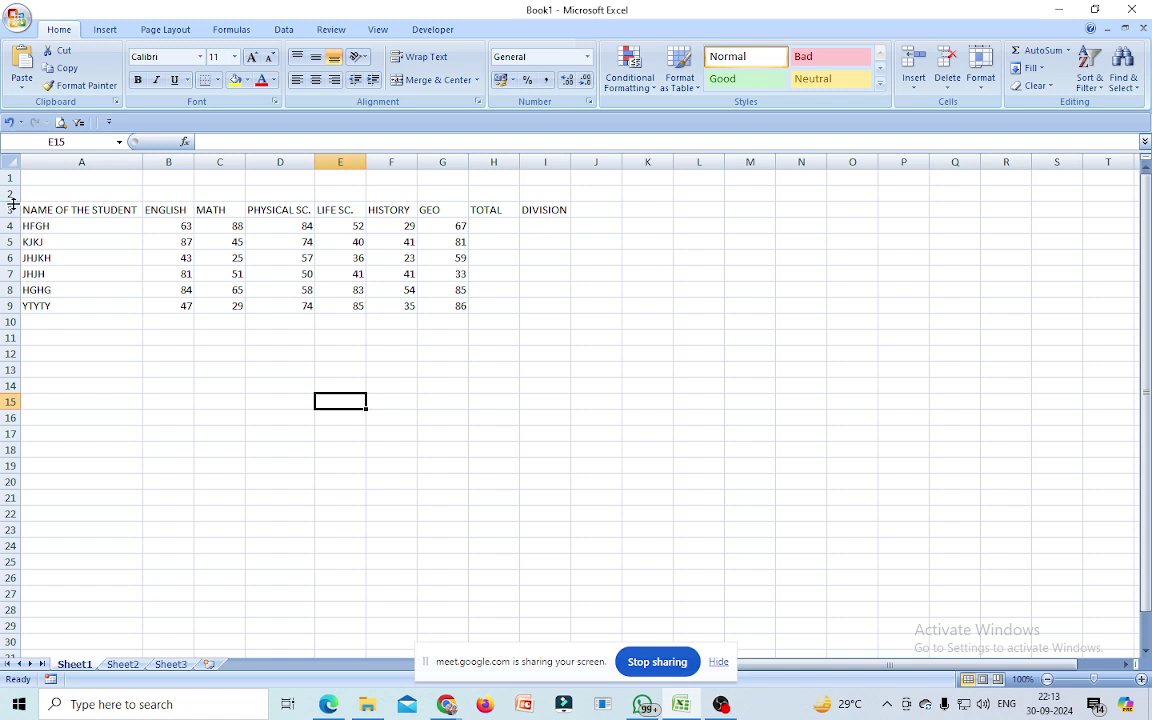
- Heighten rows 1 and 2, then merge and centre A1:I1 and A2:I2
{"action": "left_click_drag", "start_coordinate": [12, 202], "coordinate": [10, 242]}
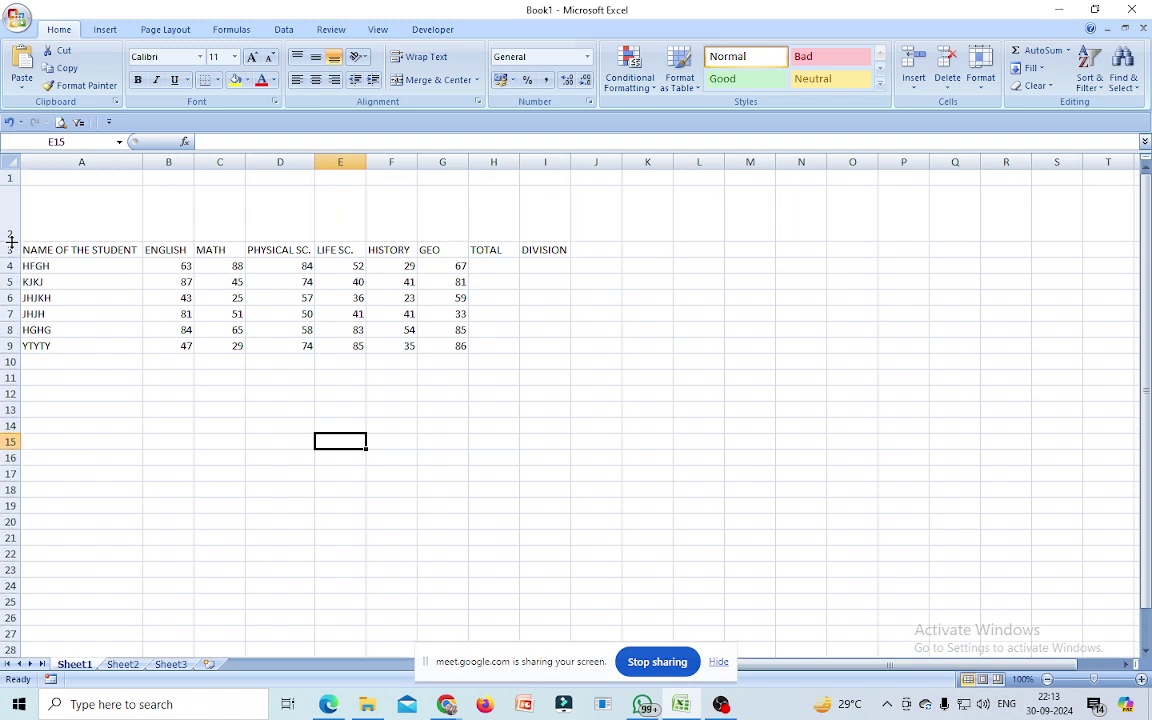
{"action": "left_click_drag", "start_coordinate": [10, 186], "coordinate": [10, 210]}
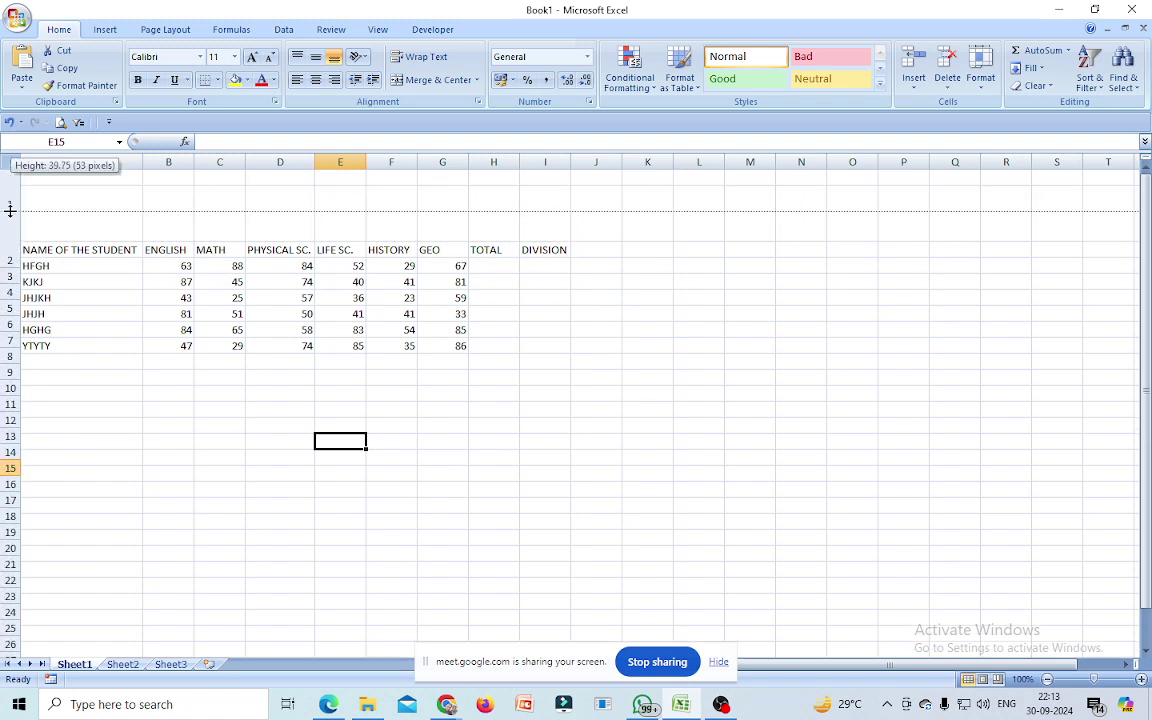
{"action": "left_click_drag", "start_coordinate": [75, 228], "coordinate": [526, 234]}
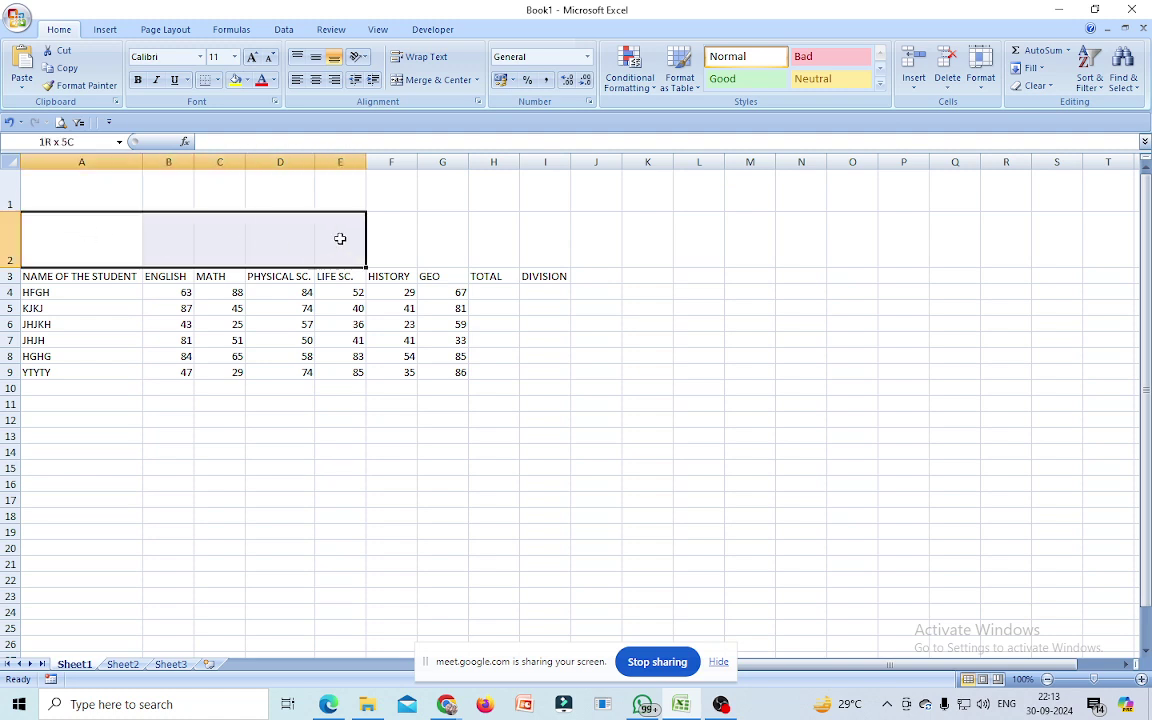
{"action": "left_click", "coordinate": [436, 80]}
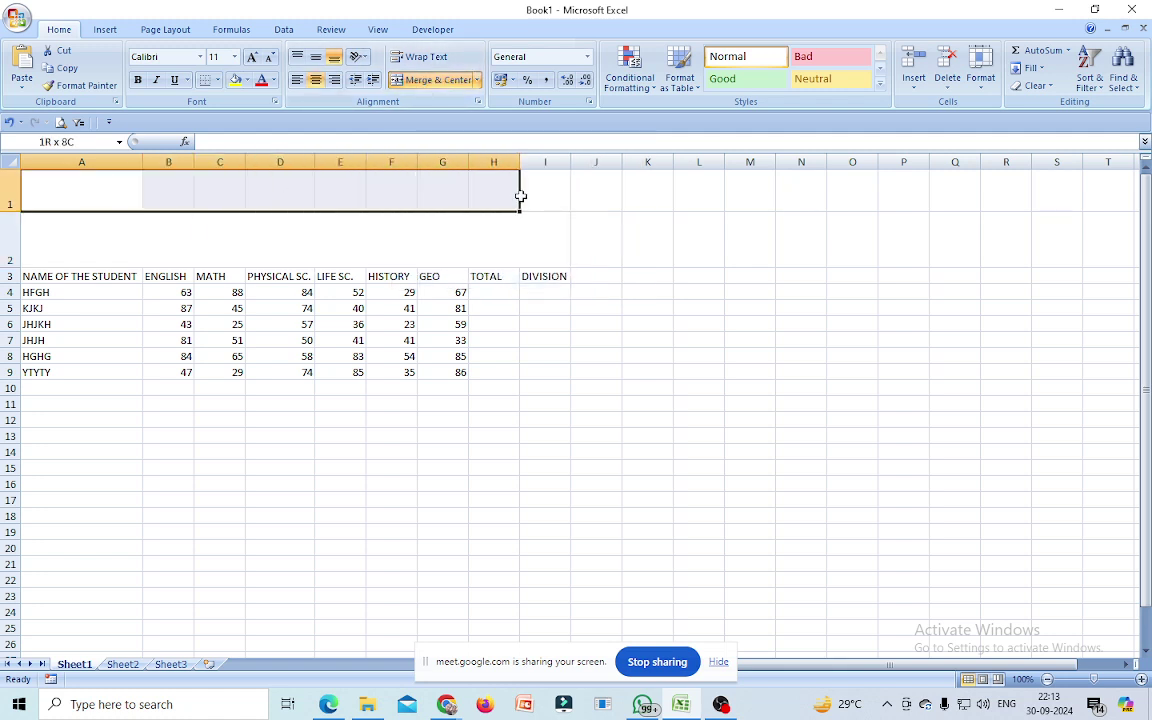
{"action": "left_click_drag", "start_coordinate": [86, 188], "coordinate": [545, 190]}
{"action": "left_click", "coordinate": [449, 80]}
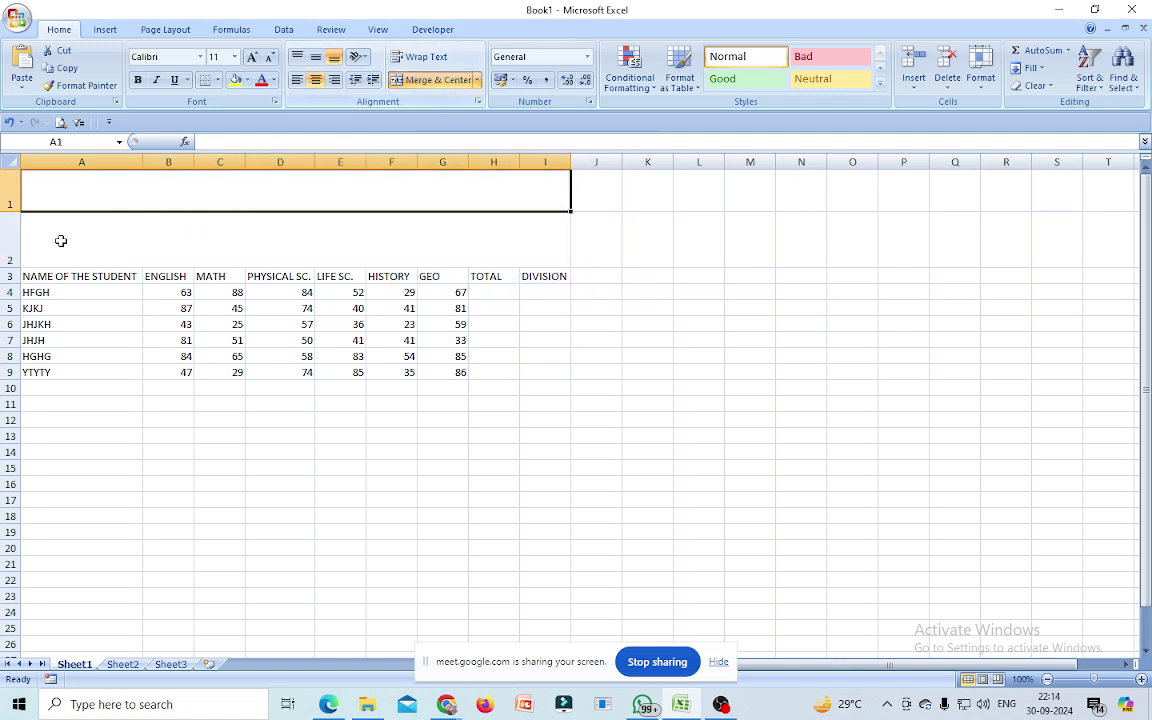
{"action": "mouse_move", "coordinate": [12, 212]}
{"action": "left_mouse_down"}
{"action": "mouse_move", "coordinate": [12, 232]}
{"action": "mouse_move", "coordinate": [12, 222]}
{"action": "left_mouse_up"}
{"action": "left_click", "coordinate": [150, 244]}
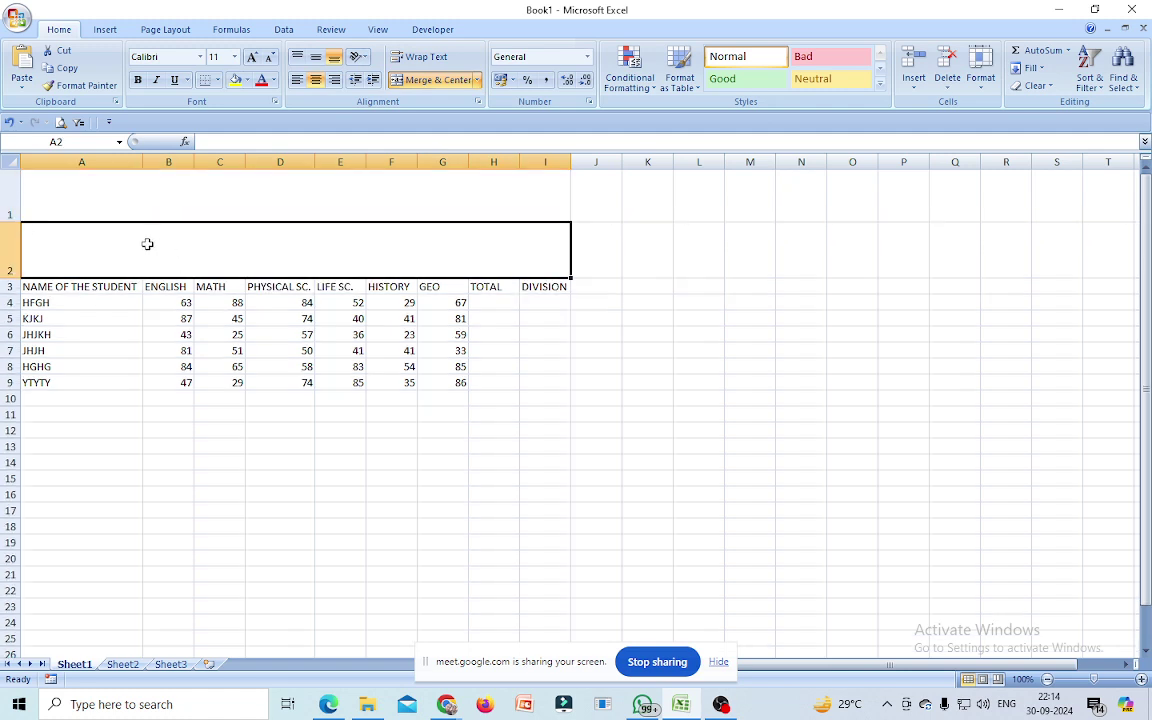
{"action": "left_click", "coordinate": [146, 199]}
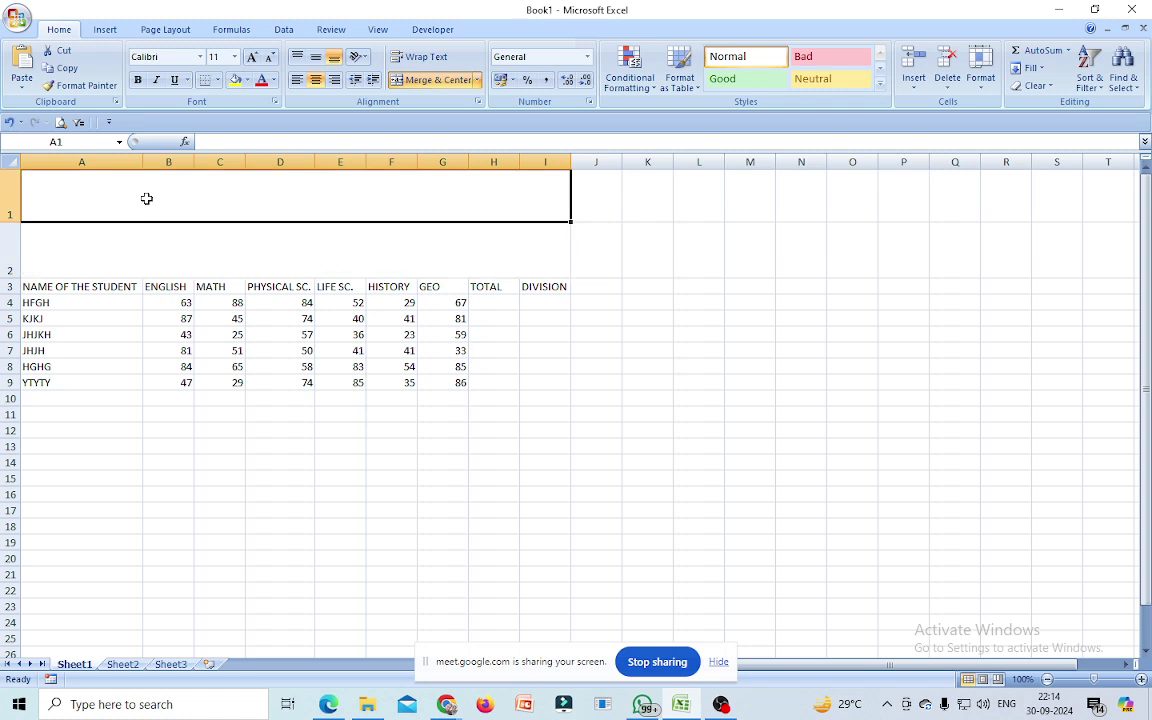
- Enter the title IDEAL SCHOOL in the merged top row
{"action": "type", "text": "IDEAL SCHOOL"}
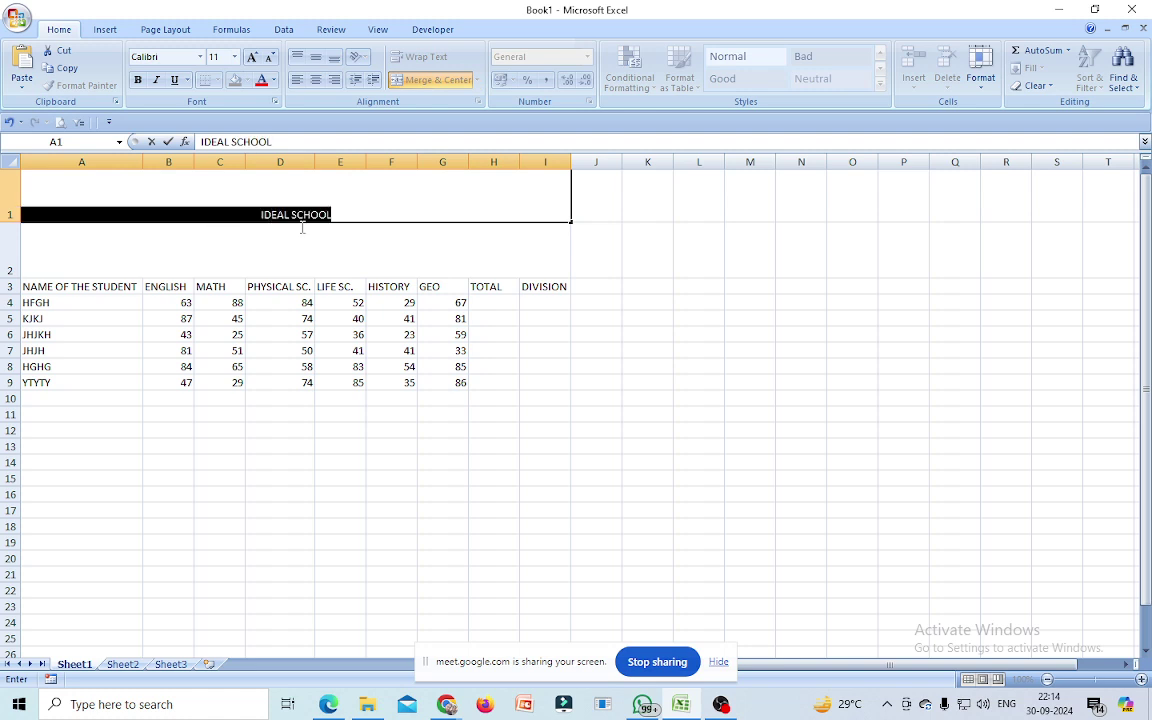
{"action": "left_click", "coordinate": [352, 238]}
{"action": "left_click_drag", "start_coordinate": [352, 238], "coordinate": [321, 208]}
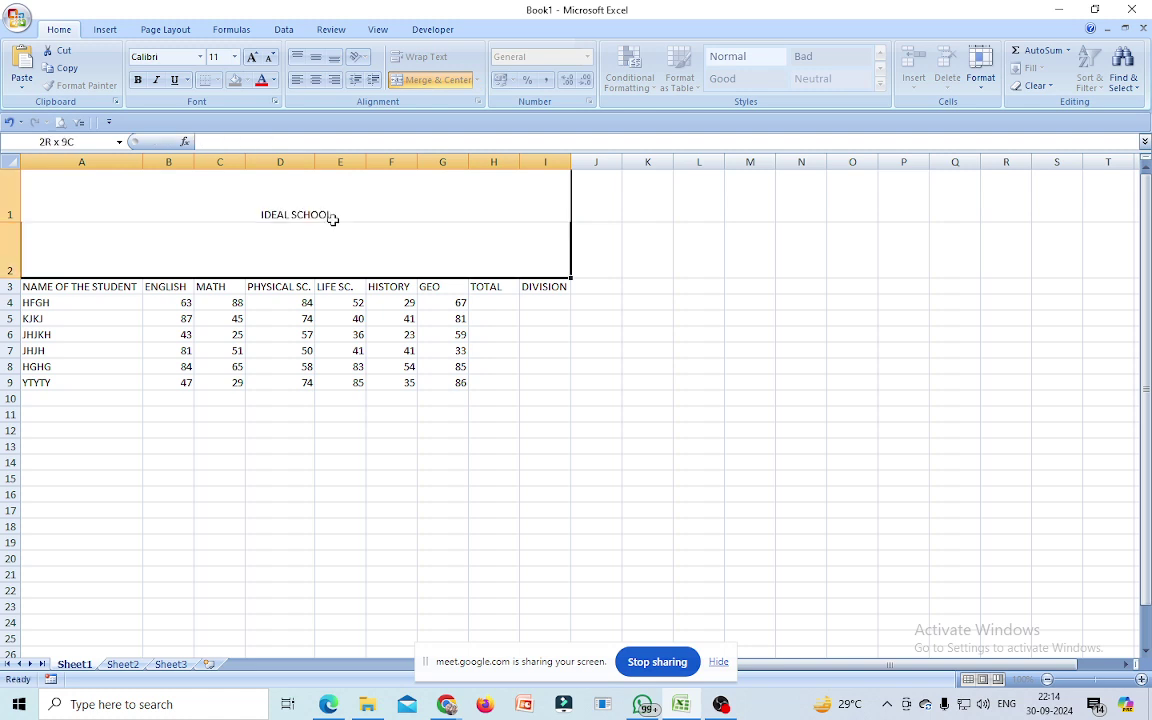
{"action": "left_click", "coordinate": [268, 212]}
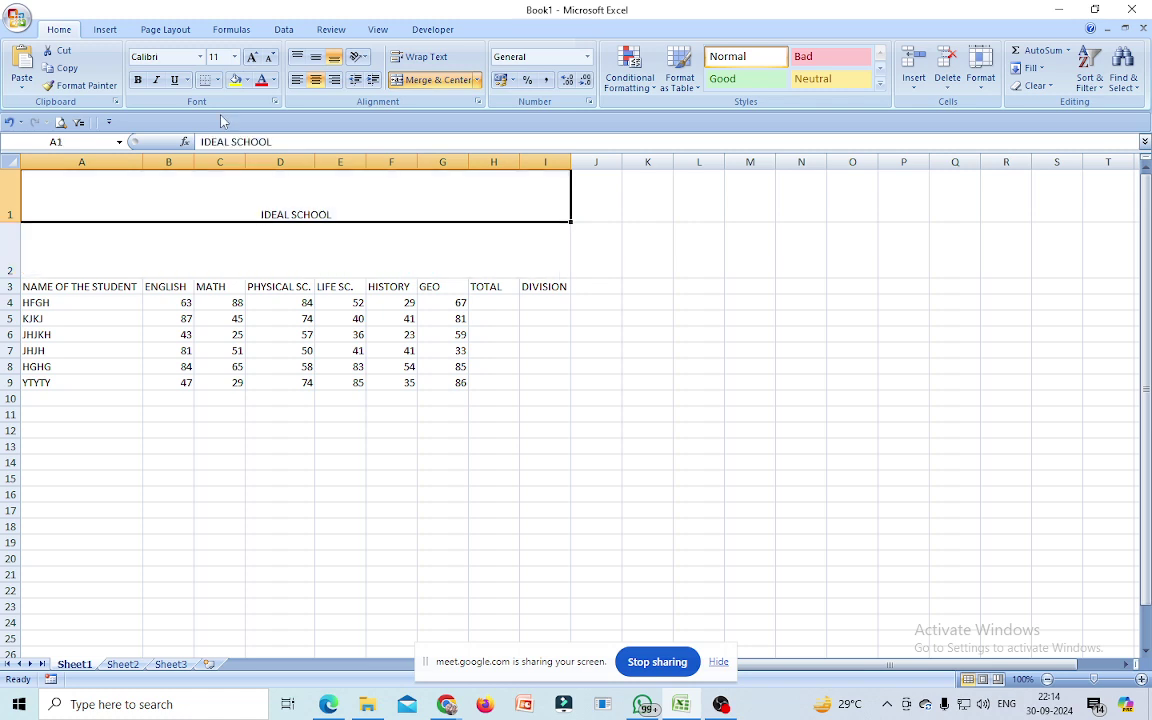
- Centre the IDEAL SCHOOL title horizontally and vertically and set it to 48 pt
{"action": "left_click", "coordinate": [316, 81]}
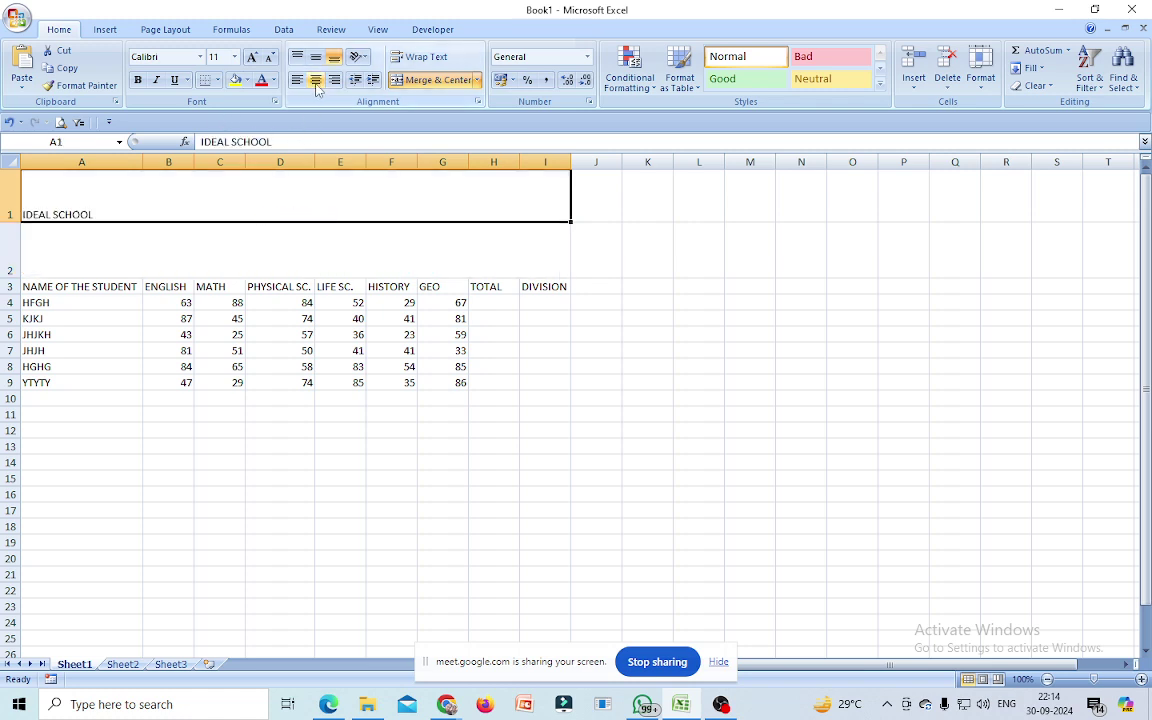
{"action": "left_click", "coordinate": [316, 57]}
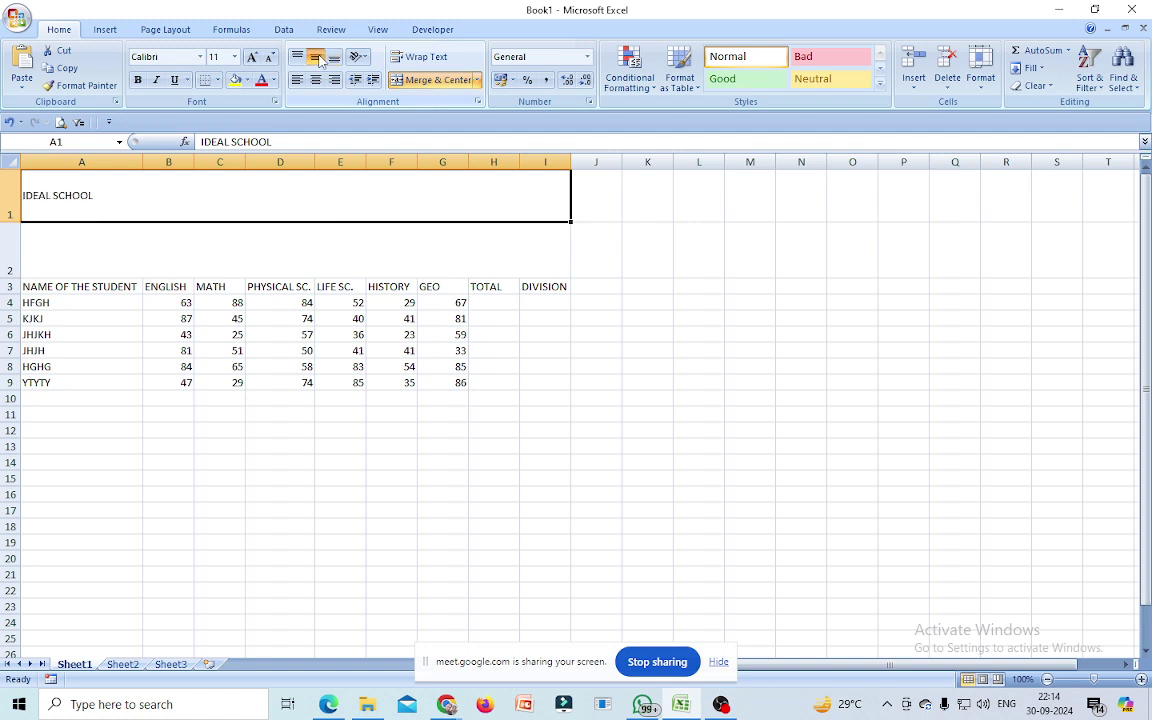
{"action": "left_click", "coordinate": [316, 80]}
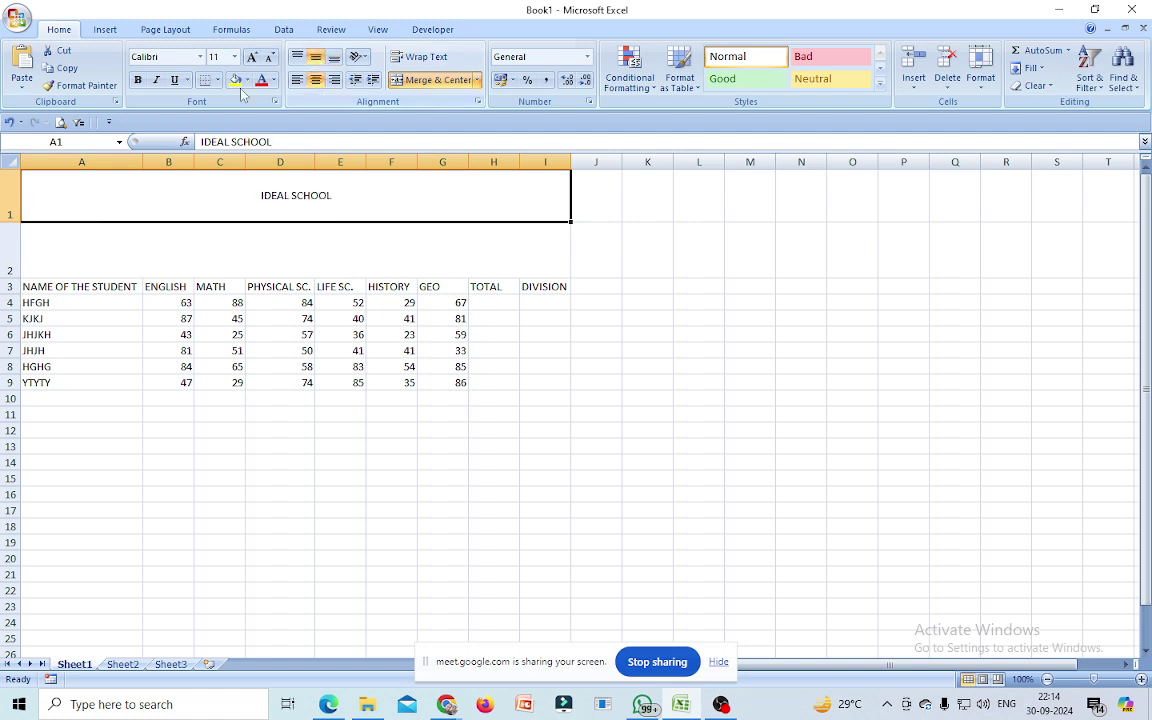
{"action": "left_click", "coordinate": [234, 57]}
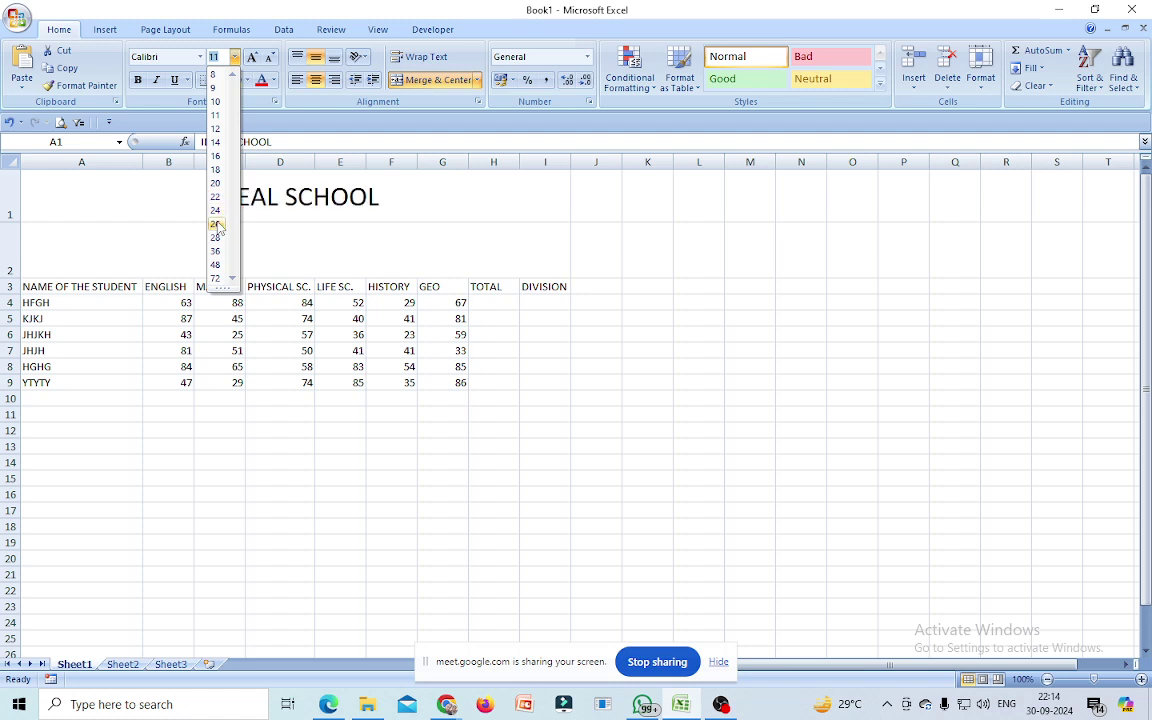
{"action": "left_click", "coordinate": [219, 263]}
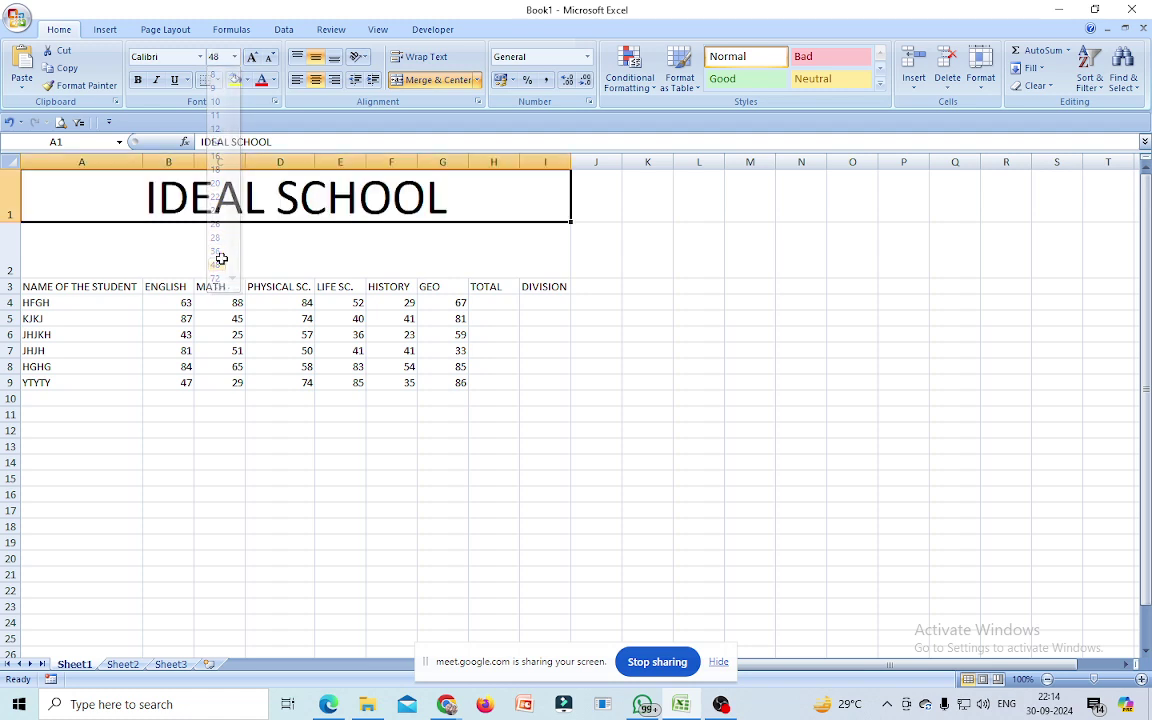
{"action": "left_click", "coordinate": [700, 398]}
{"action": "left_click", "coordinate": [175, 255]}
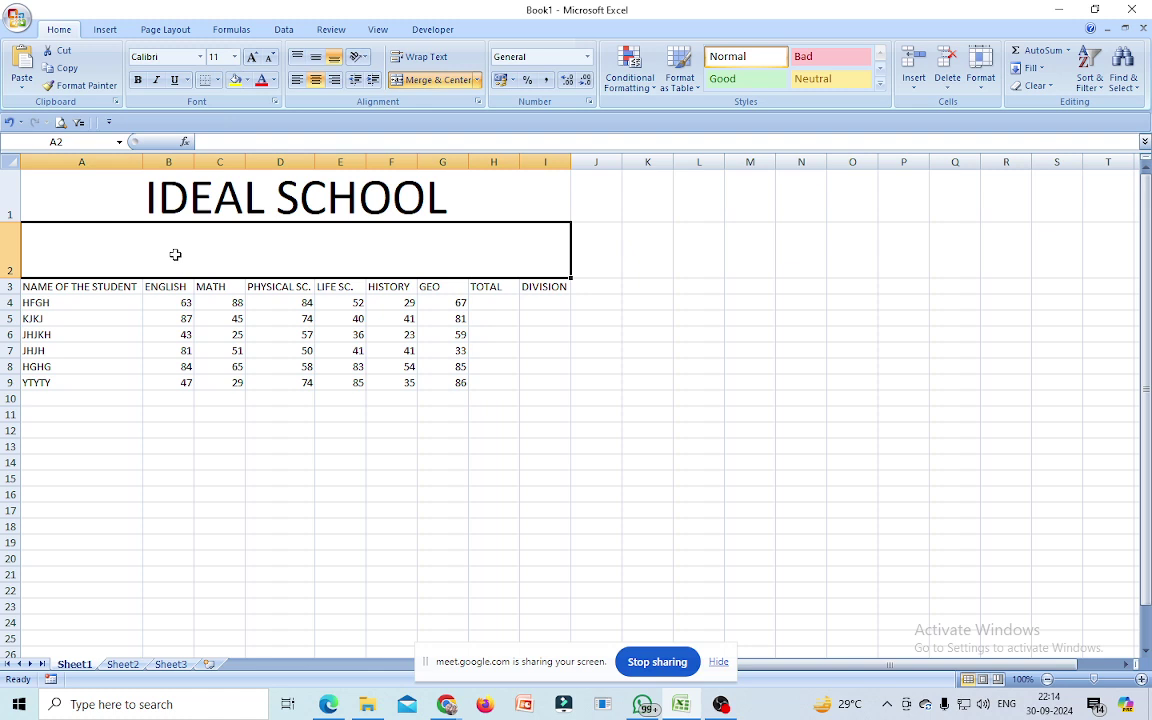
- Type the subtitle MARK SHEET OF CLASS - X into merged row 2
{"action": "type", "text": "MARK"}
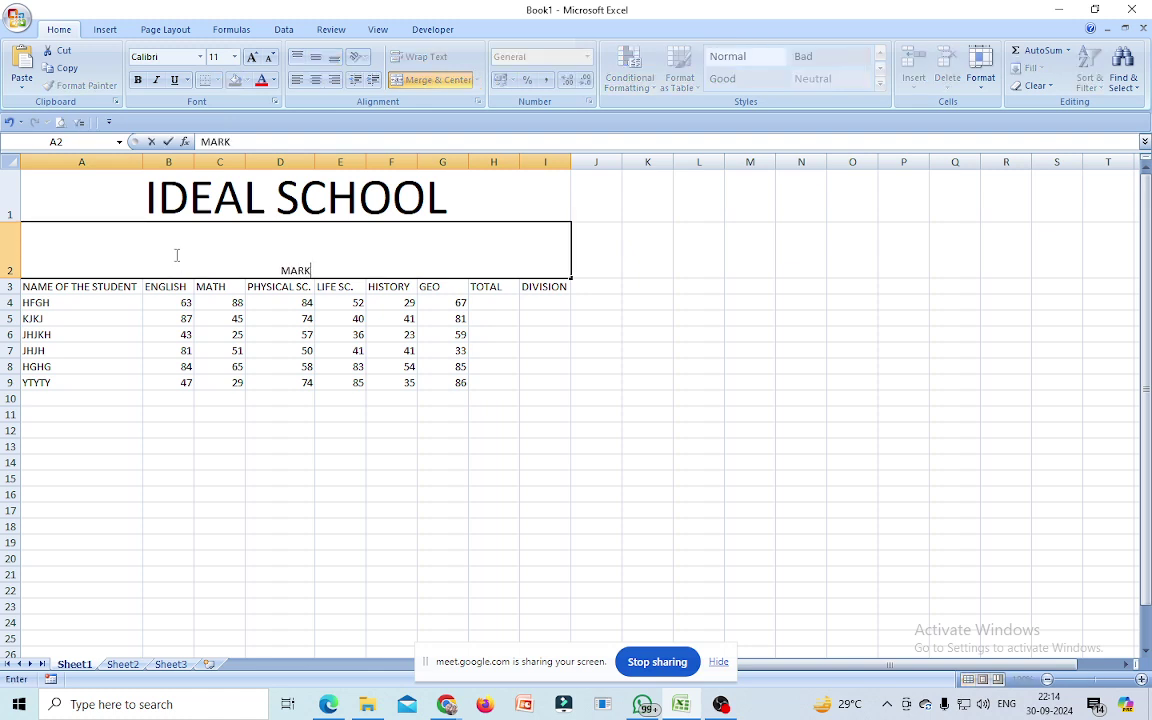
{"action": "type", "text": " SHEET OF"}
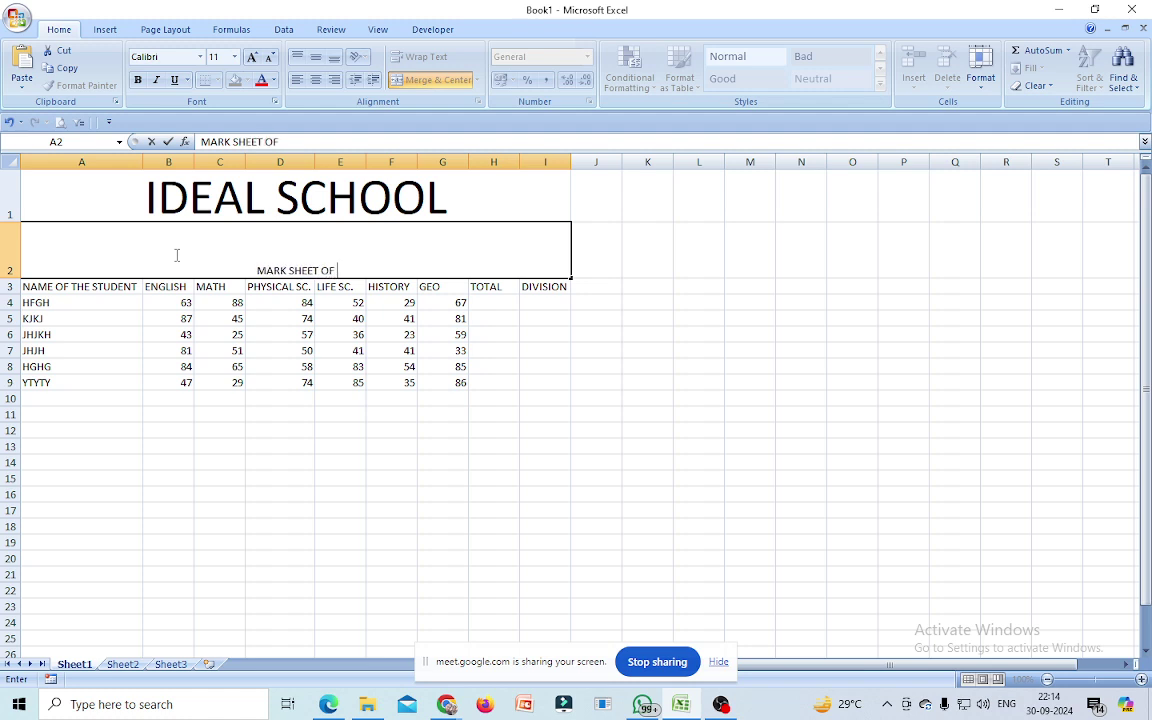
{"action": "type", "text": " CLASS"}
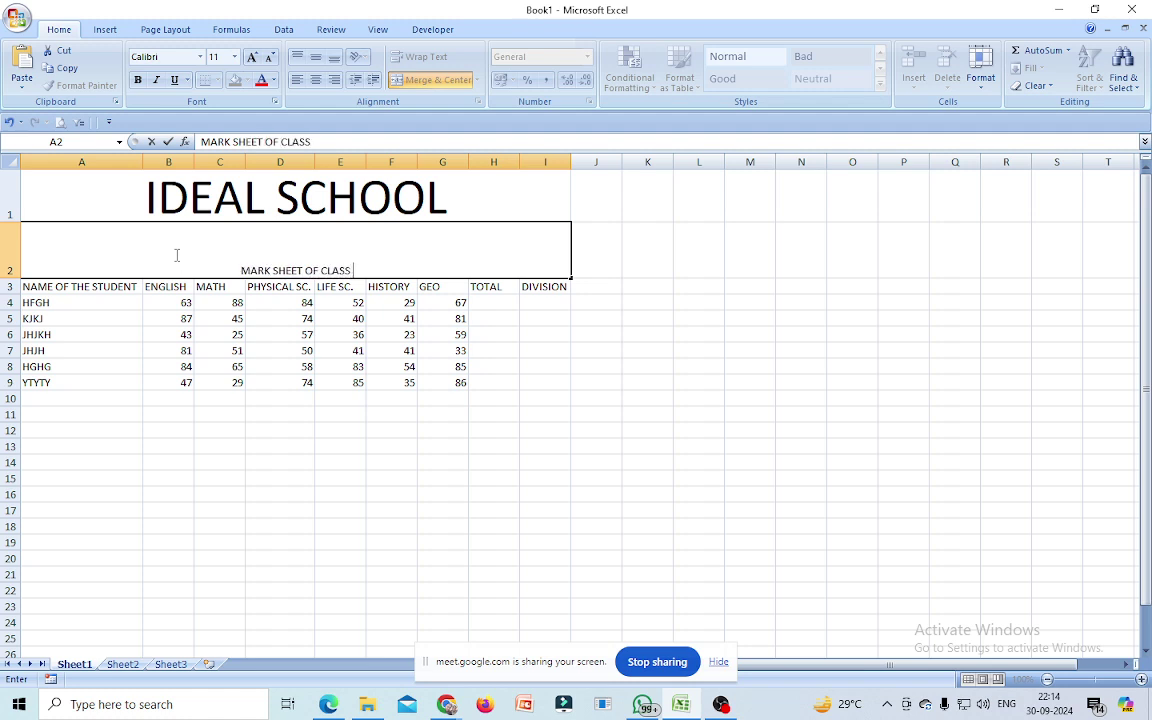
{"action": "type", "text": " - X"}
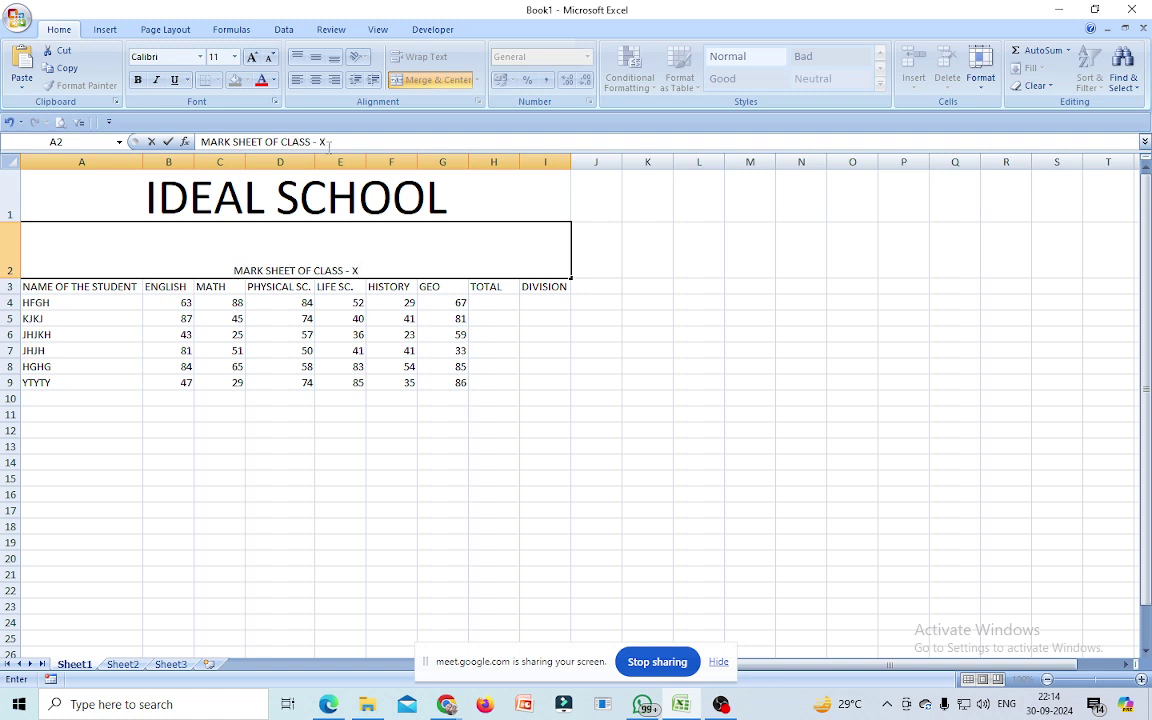
- Middle-align the MARK SHEET OF CLASS - X subtitle and enlarge it to 24 pt
{"action": "left_click", "coordinate": [765, 543]}
{"action": "left_click", "coordinate": [296, 262]}
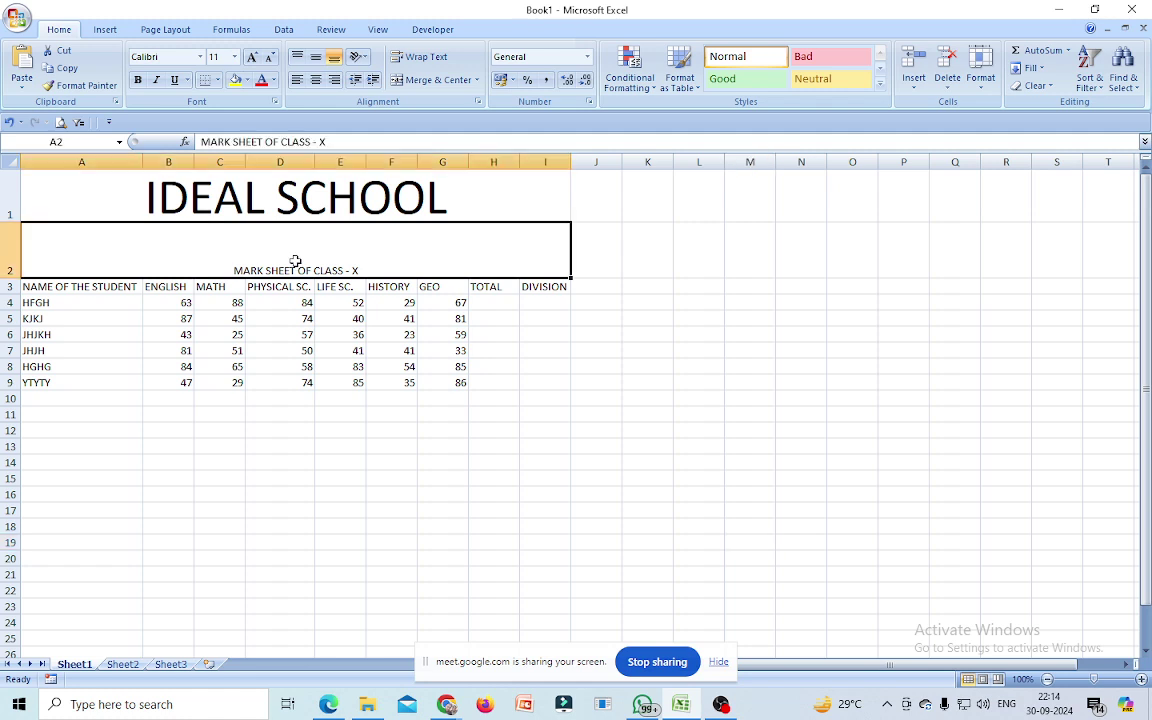
{"action": "left_click", "coordinate": [316, 58]}
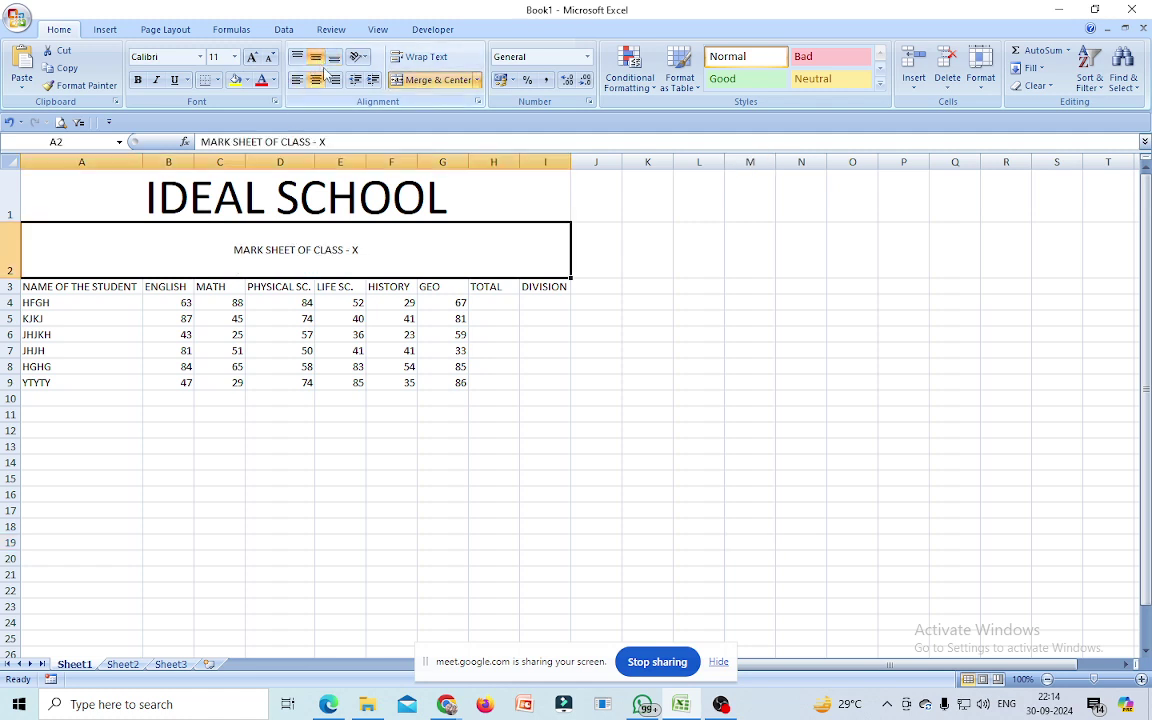
{"action": "left_click", "coordinate": [234, 57]}
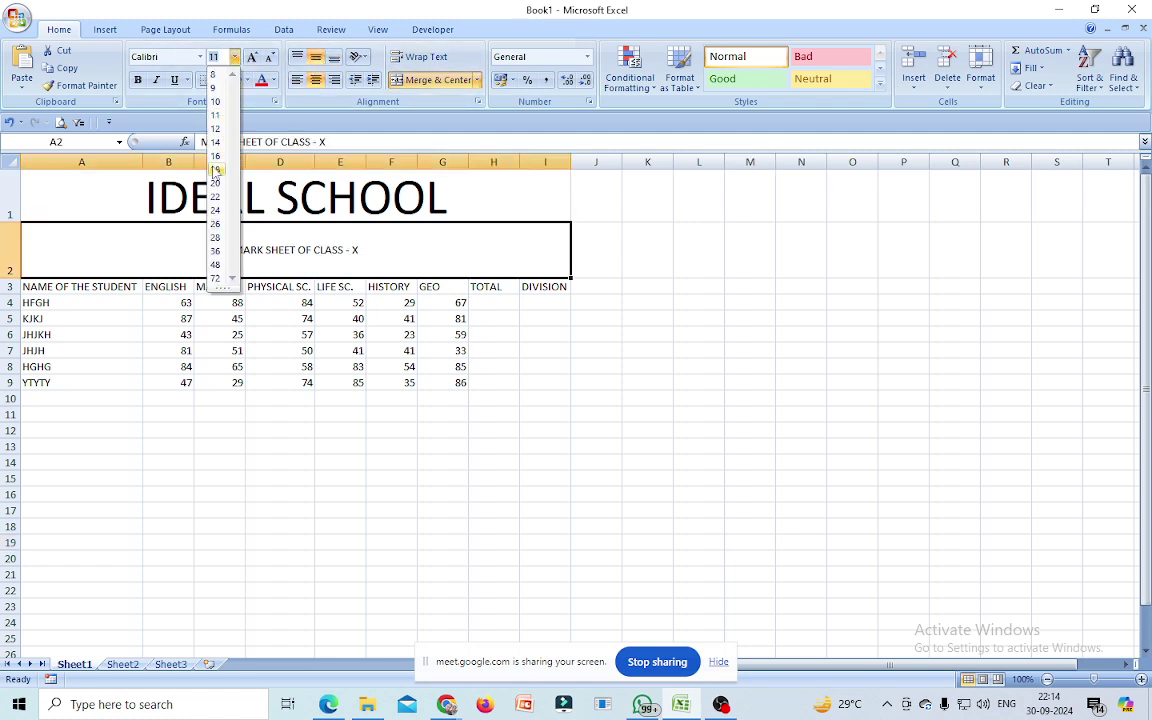
{"action": "left_click", "coordinate": [215, 210]}
{"action": "left_click", "coordinate": [883, 447]}
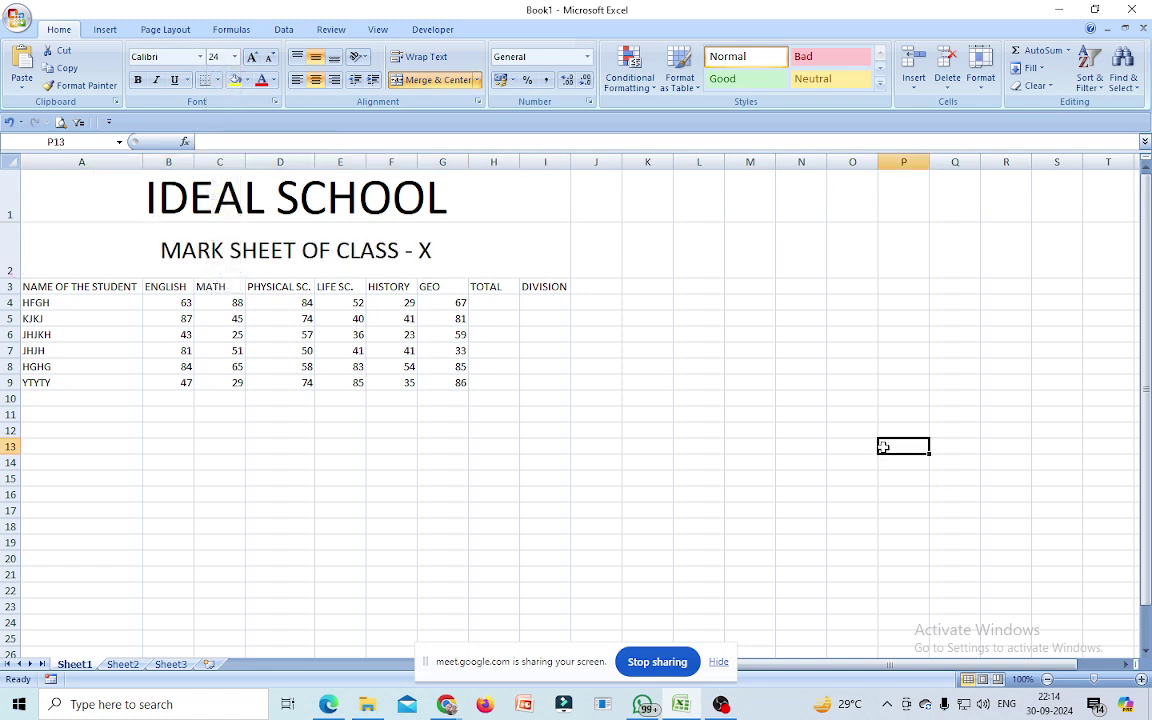
{"action": "mouse_move", "coordinate": [82, 182]}
{"action": "left_mouse_down"}
{"action": "mouse_move", "coordinate": [284, 333]}
{"action": "mouse_move", "coordinate": [347, 429]}
{"action": "left_mouse_up"}
{"action": "left_click", "coordinate": [354, 427]}
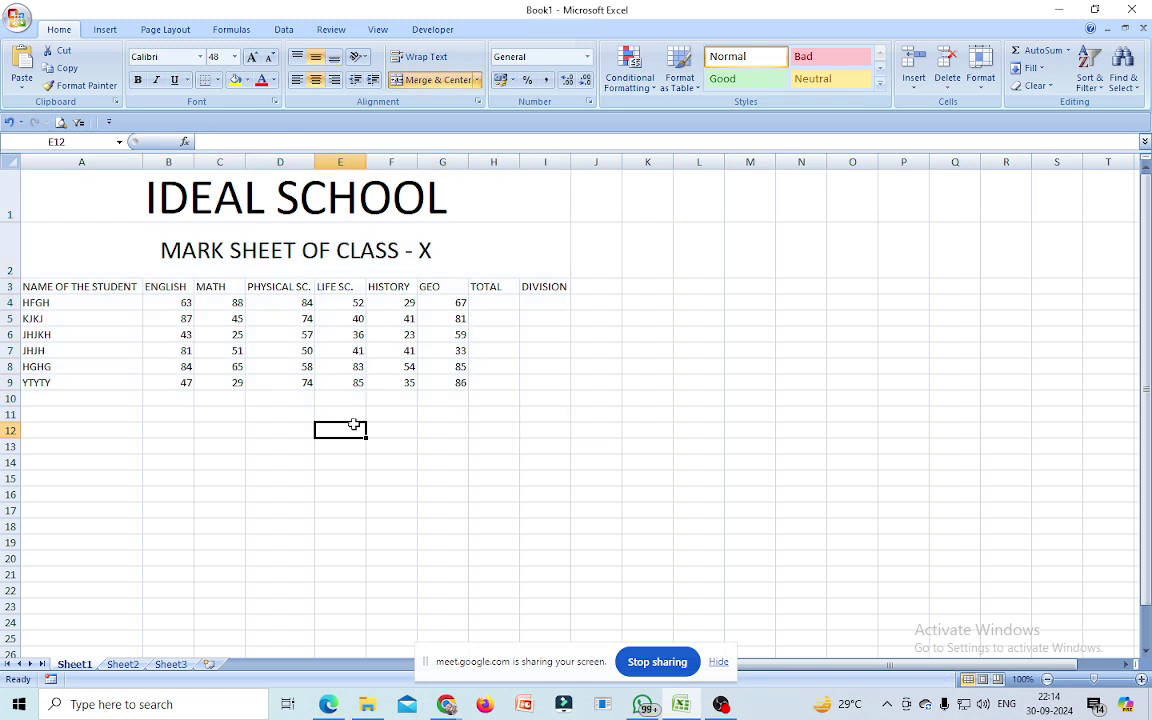
- Apply All Borders to the marksheet range A1:I11
{"action": "left_click_drag", "start_coordinate": [88, 173], "coordinate": [301, 436]}
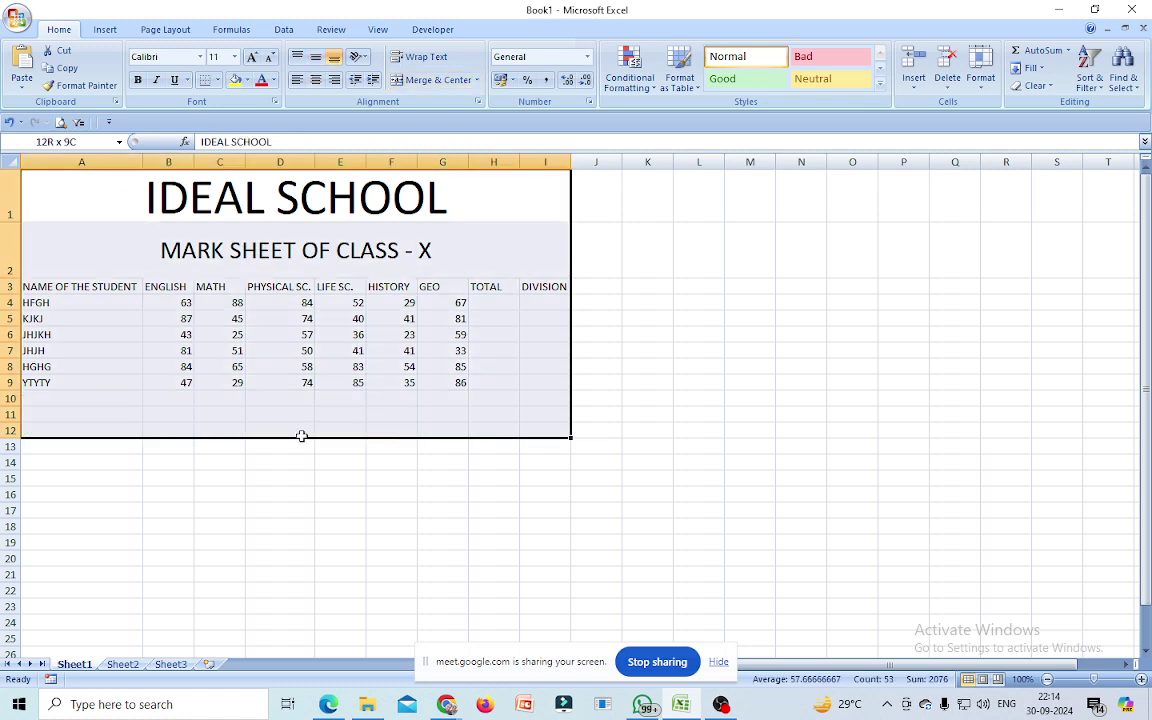
{"action": "left_click_drag", "start_coordinate": [304, 435], "coordinate": [300, 418]}
{"action": "left_click", "coordinate": [218, 81]}
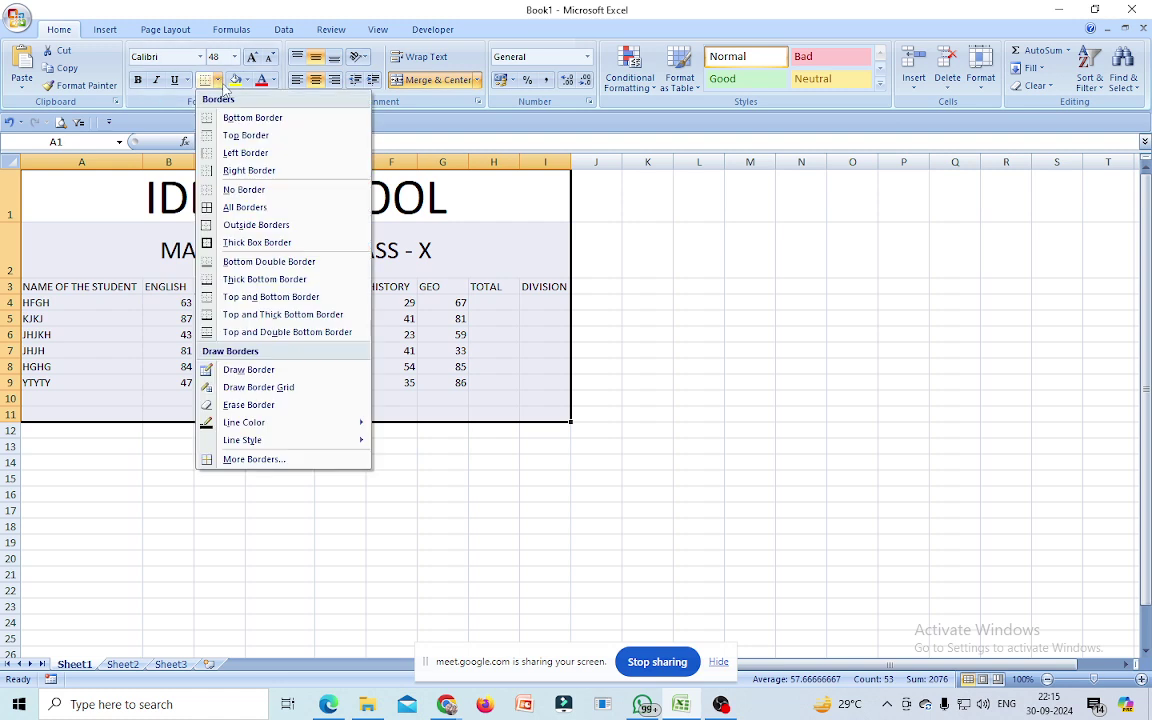
{"action": "left_click", "coordinate": [241, 206]}
{"action": "left_click", "coordinate": [412, 478]}
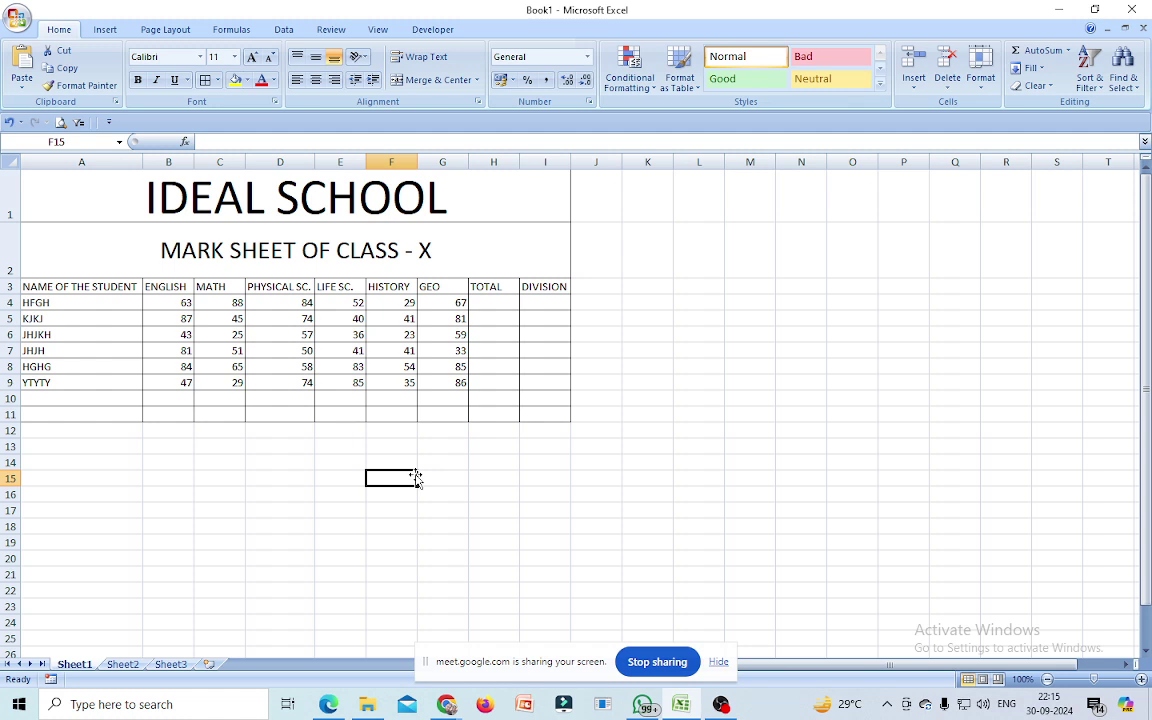
{"action": "left_click", "coordinate": [487, 300]}
{"action": "type", "text": "=S"}
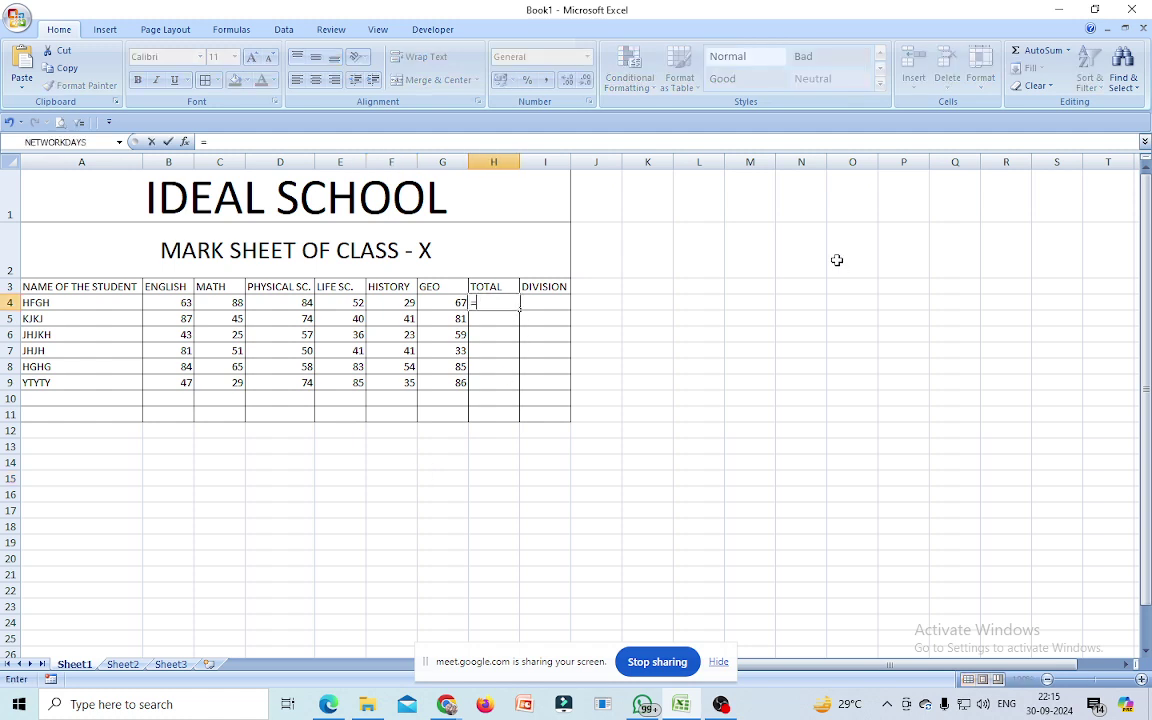
{"action": "type", "text": "UM"}
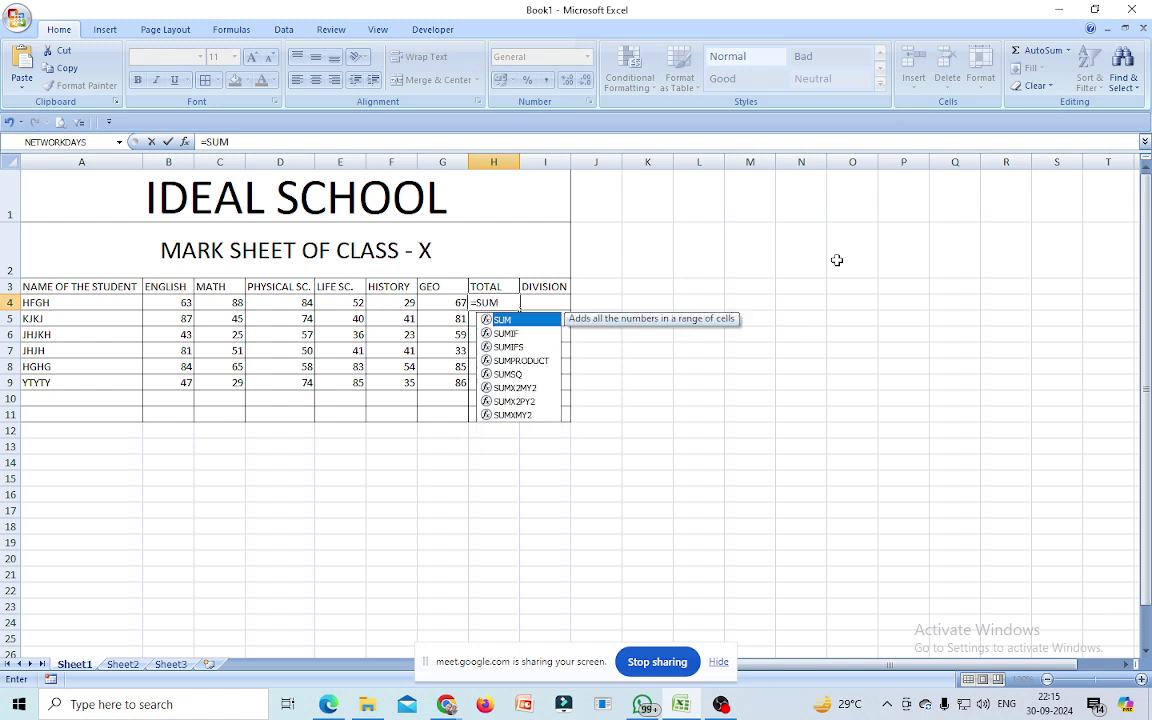
{"action": "double_click", "coordinate": [506, 320]}
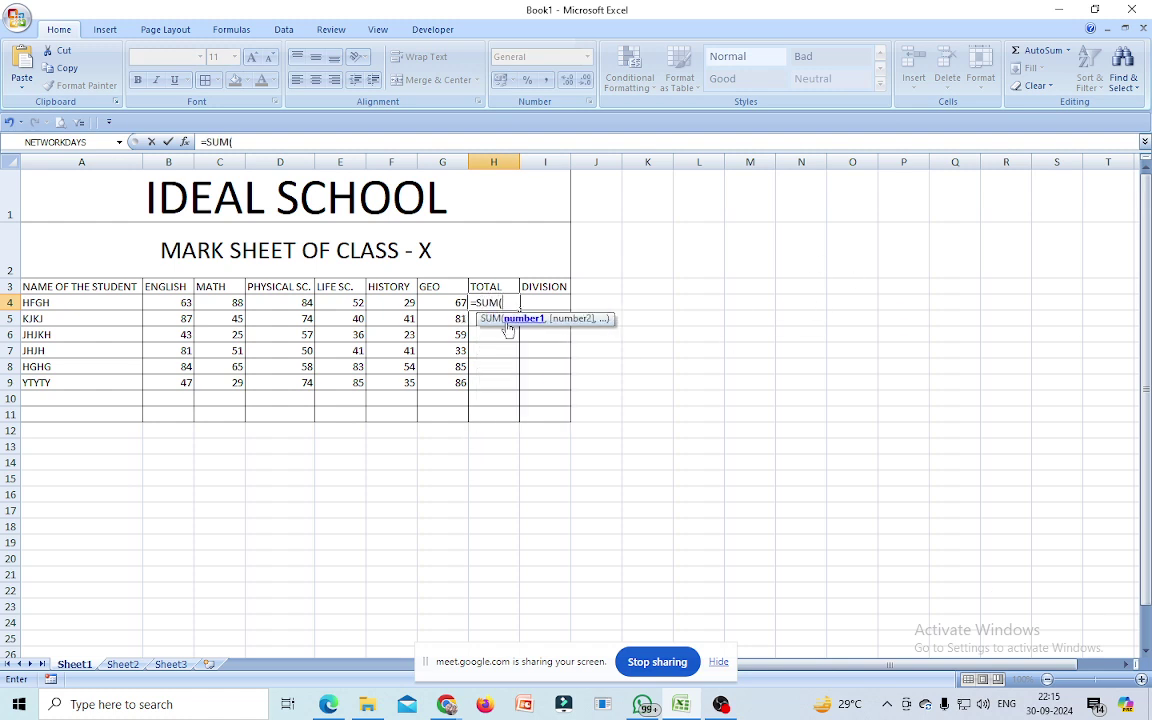
{"action": "left_click", "coordinate": [170, 303]}
{"action": "left_click_drag", "start_coordinate": [170, 303], "coordinate": [441, 301]}
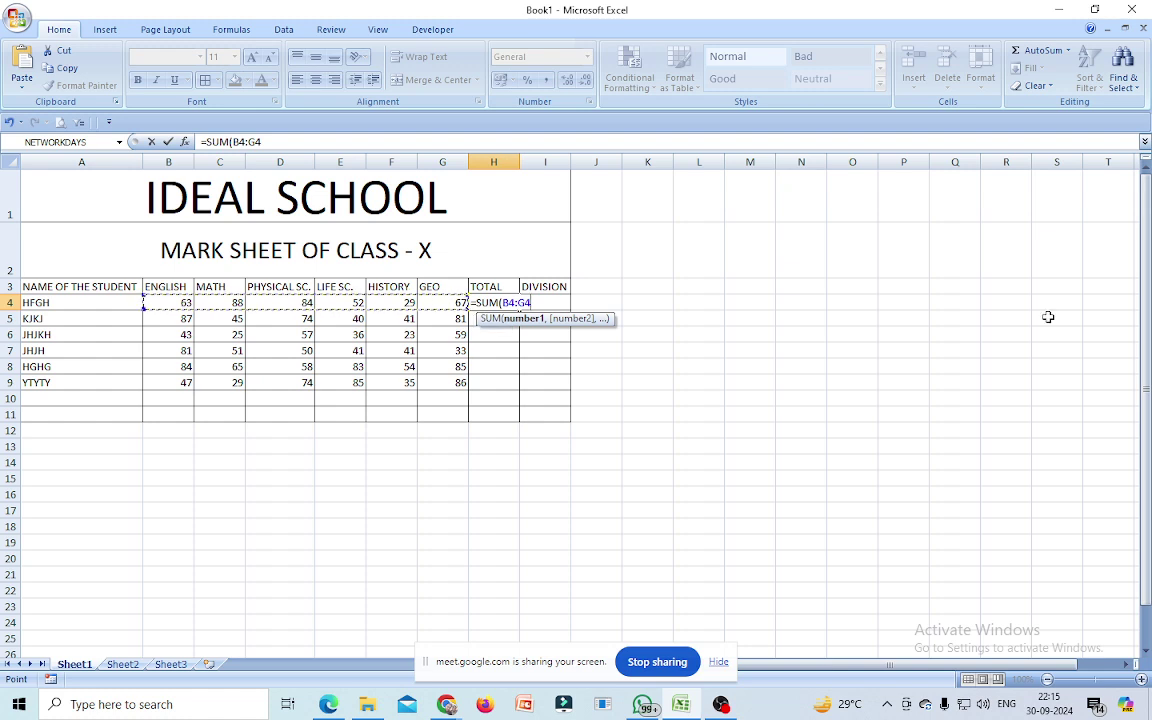
{"action": "type", "text": ")"}
{"action": "key", "text": "Return"}
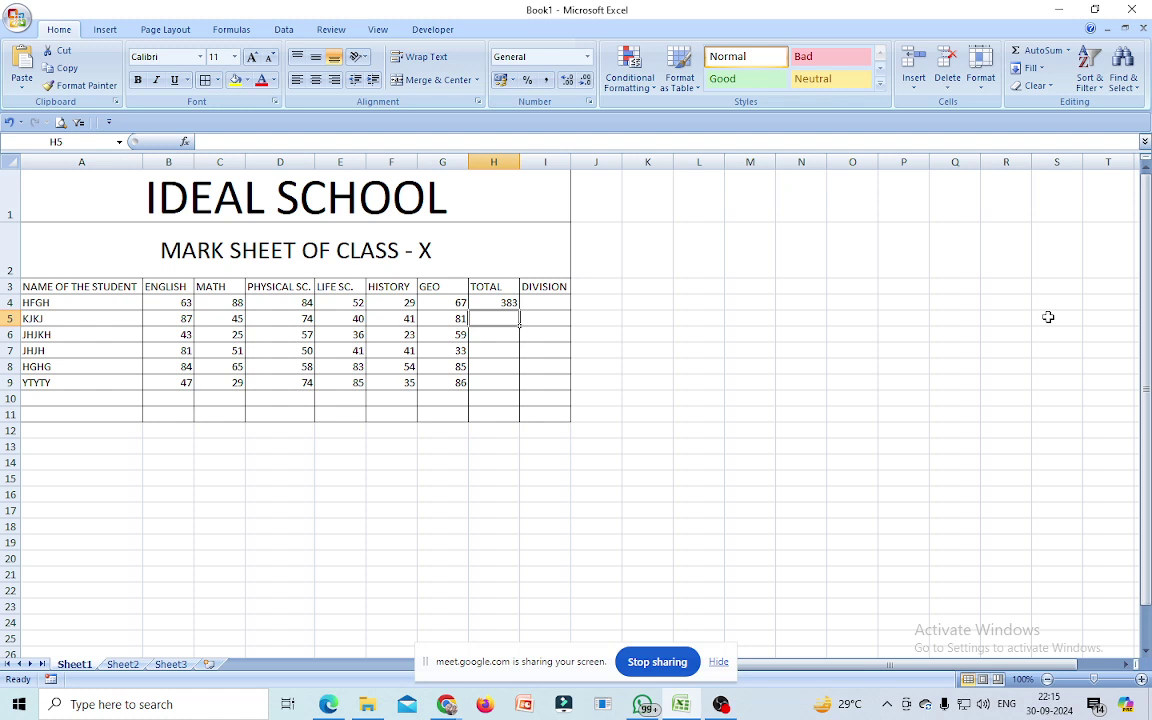
{"action": "left_click", "coordinate": [505, 302]}
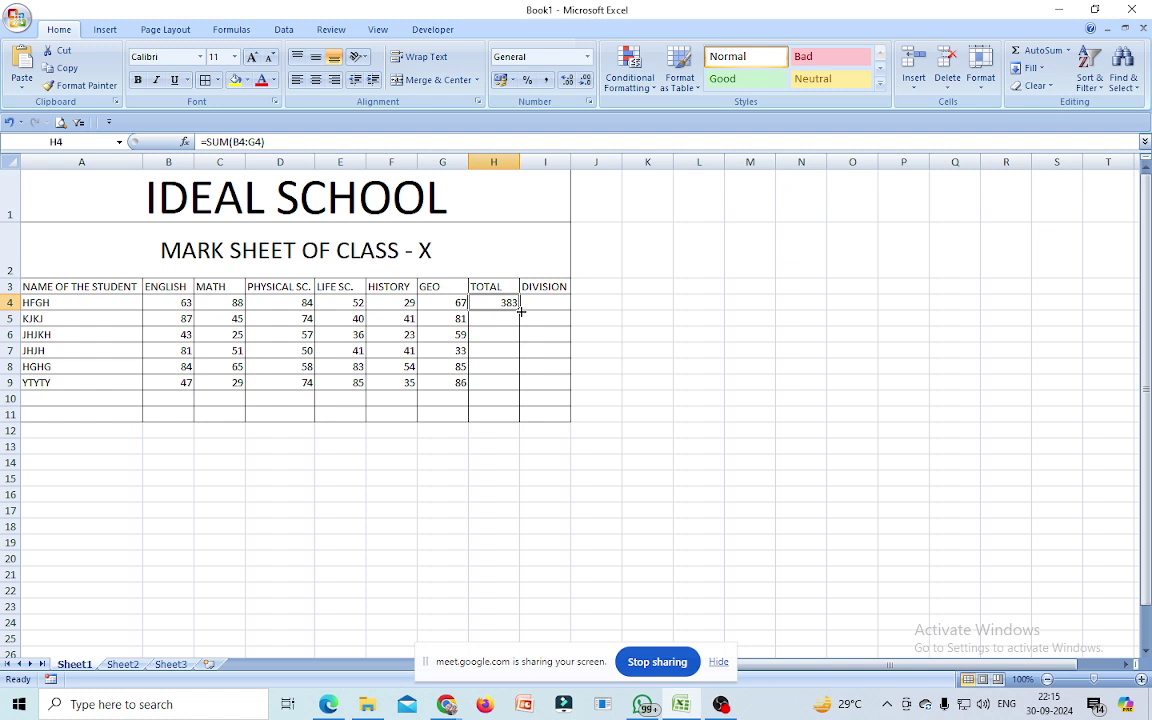
{"action": "left_click_drag", "start_coordinate": [520, 311], "coordinate": [518, 388]}
{"action": "left_click", "coordinate": [819, 429]}
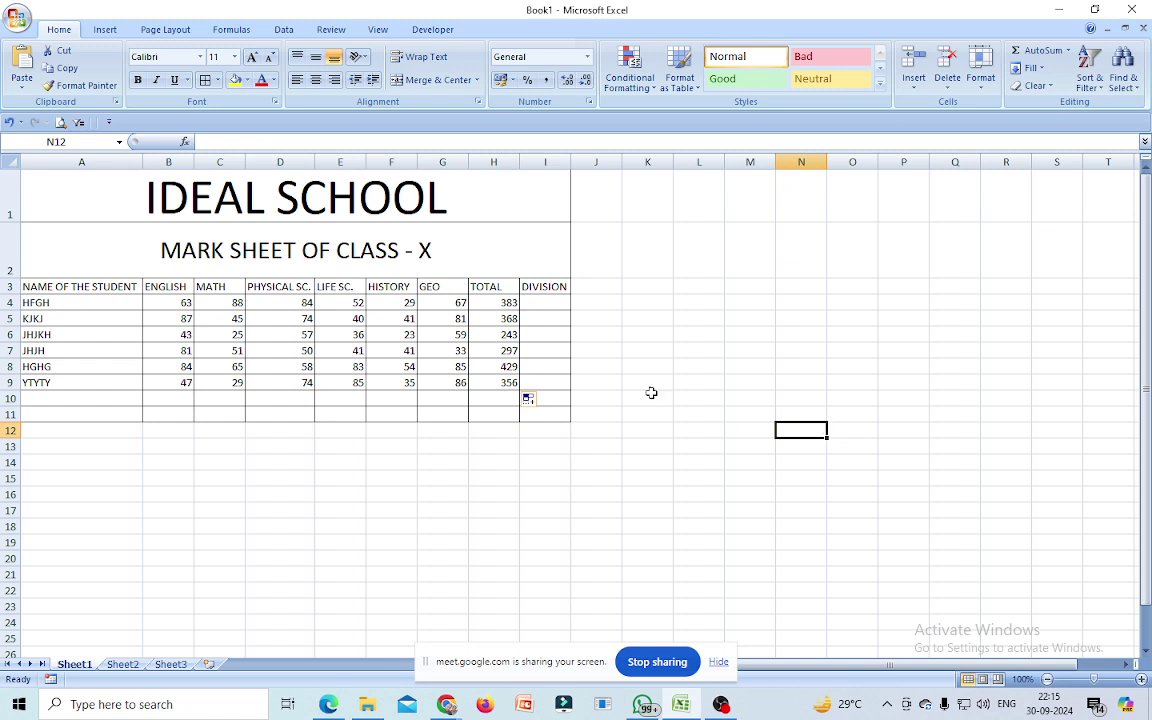
{"action": "left_click_drag", "start_coordinate": [500, 302], "coordinate": [505, 384]}
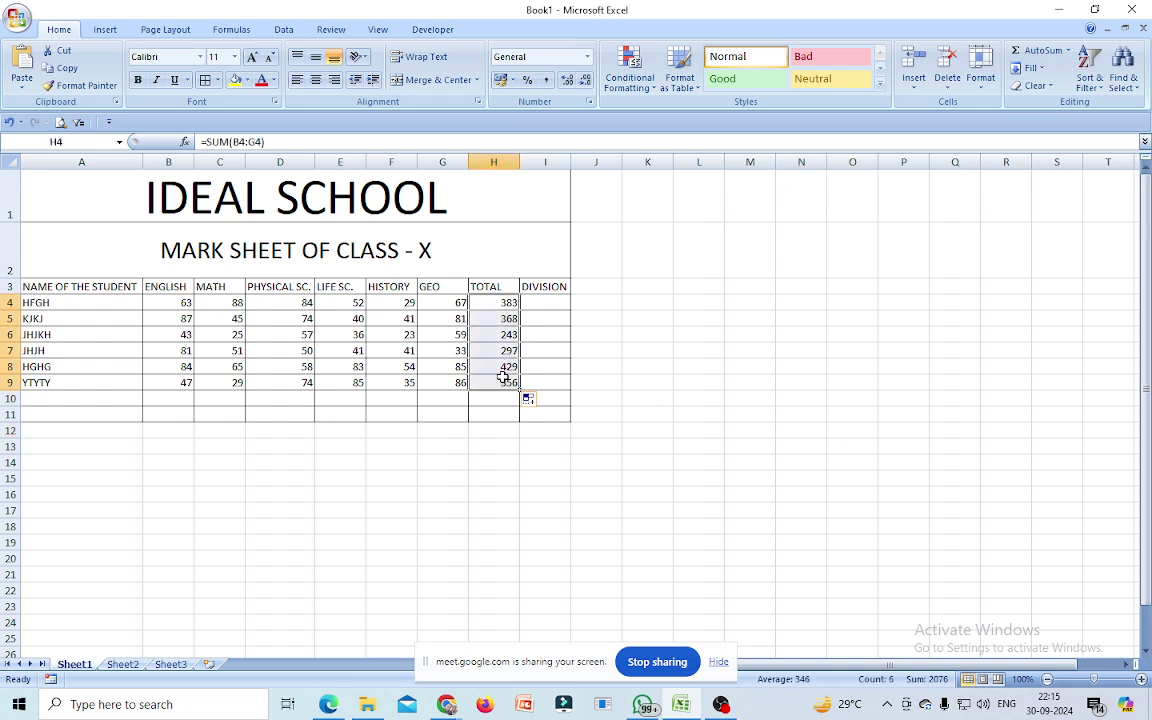
{"action": "key", "text": "Delete"}
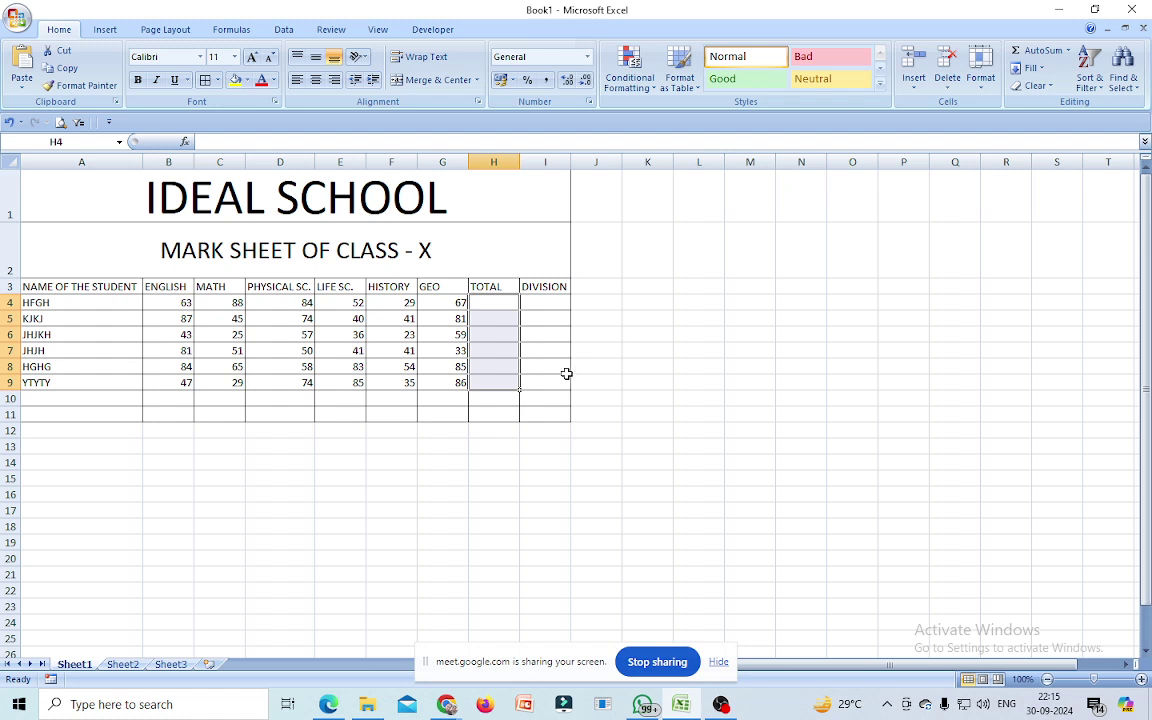
{"action": "left_click", "coordinate": [745, 398]}
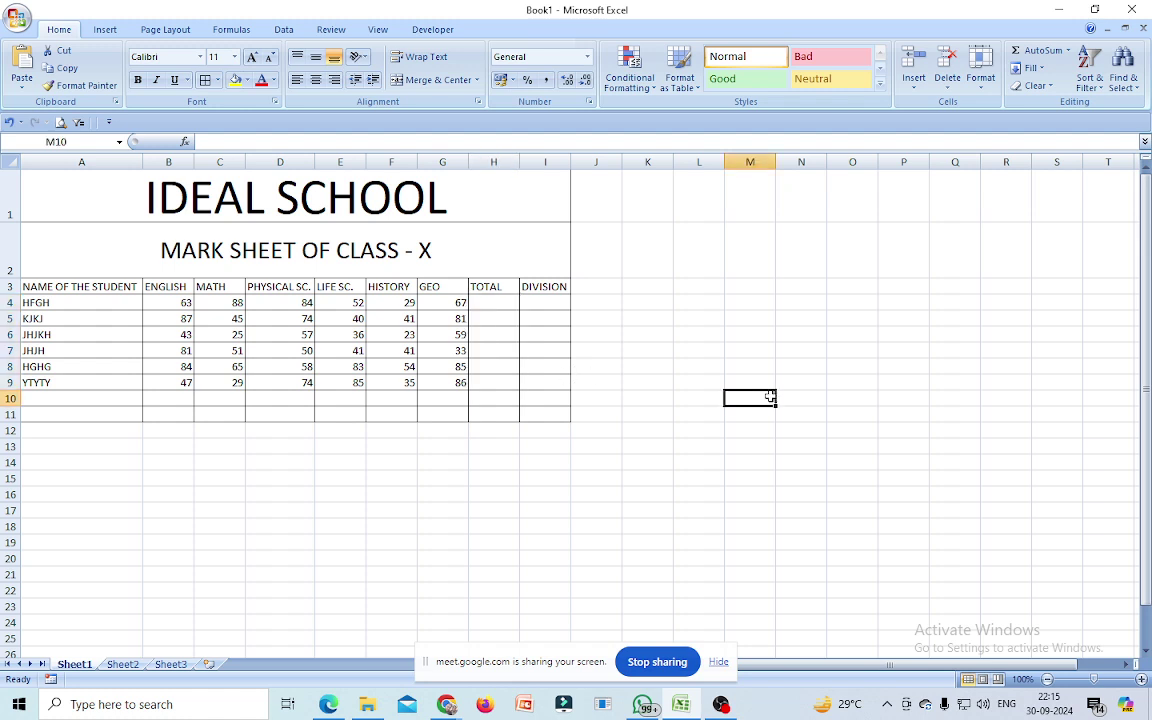
{"action": "left_click", "coordinate": [170, 302]}
{"action": "left_click_drag", "start_coordinate": [185, 302], "coordinate": [436, 304]}
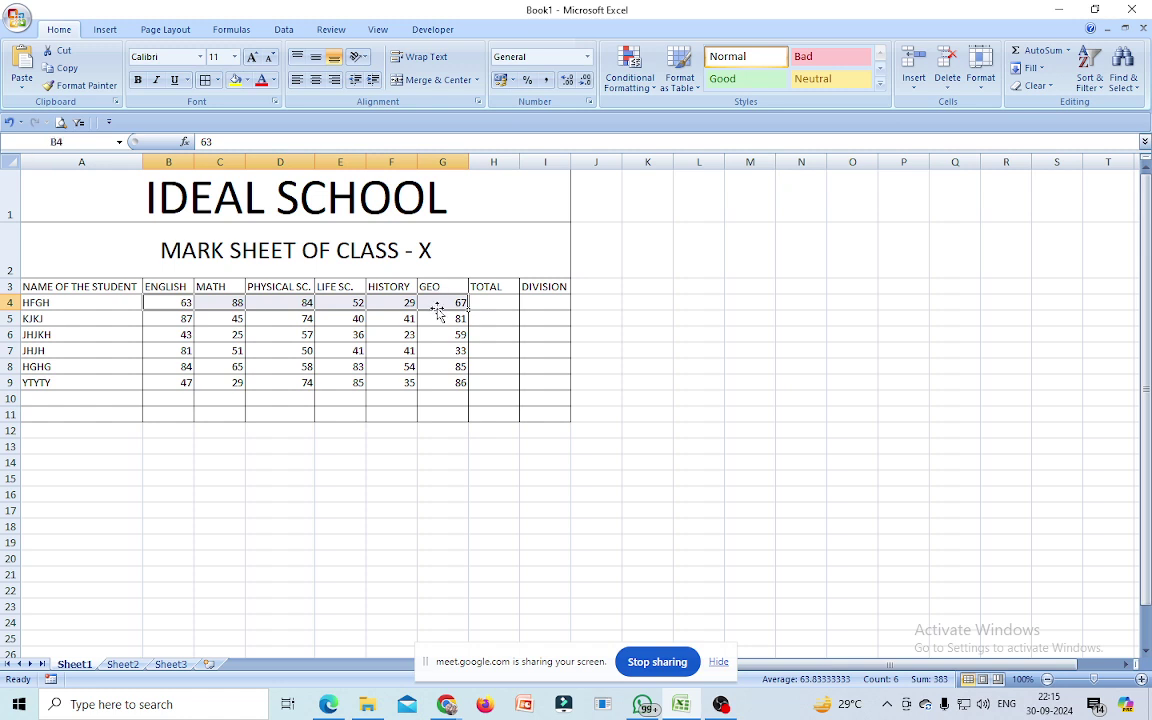
{"action": "left_click", "coordinate": [1037, 56]}
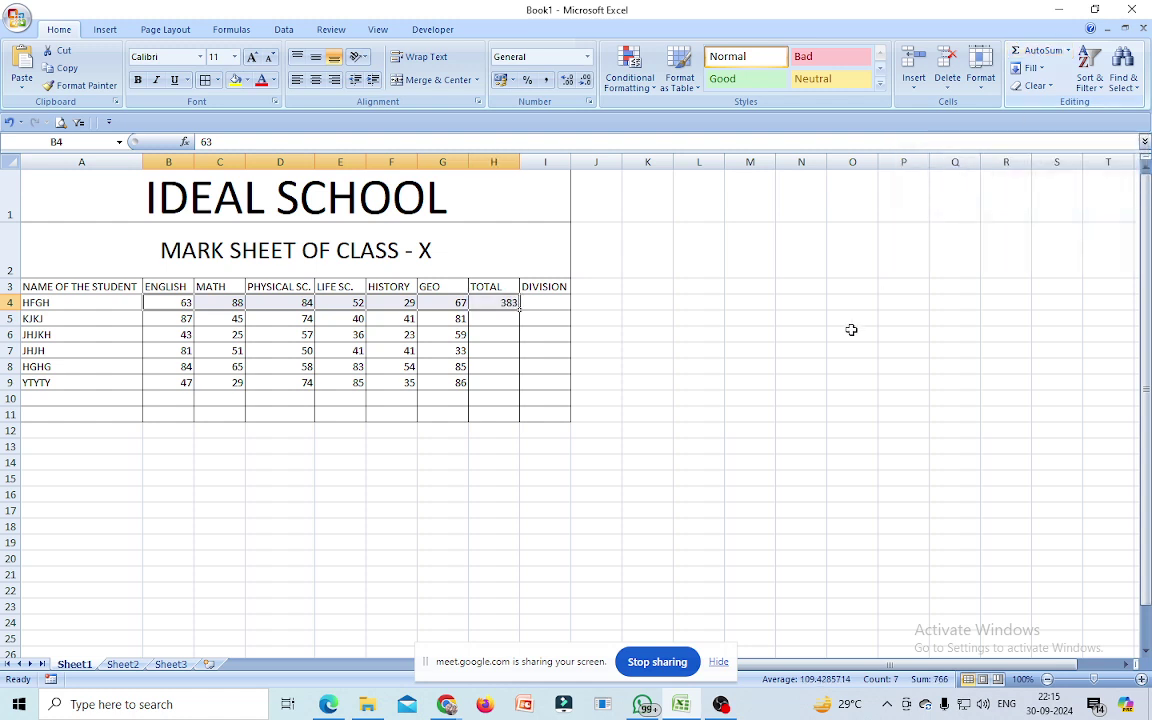
{"action": "left_click", "coordinate": [781, 395]}
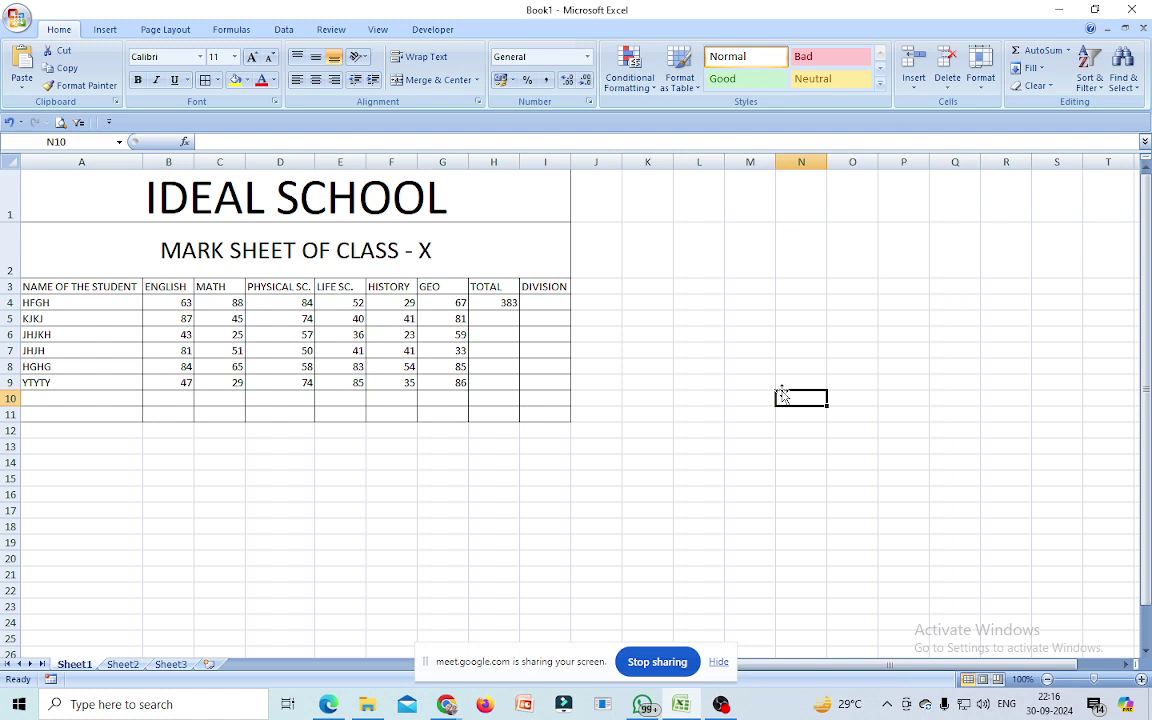
{"action": "left_click", "coordinate": [506, 302]}
- Enter =SUM(B4:G4) in H4 to total the first student's marks
{"action": "key", "text": "Delete"}
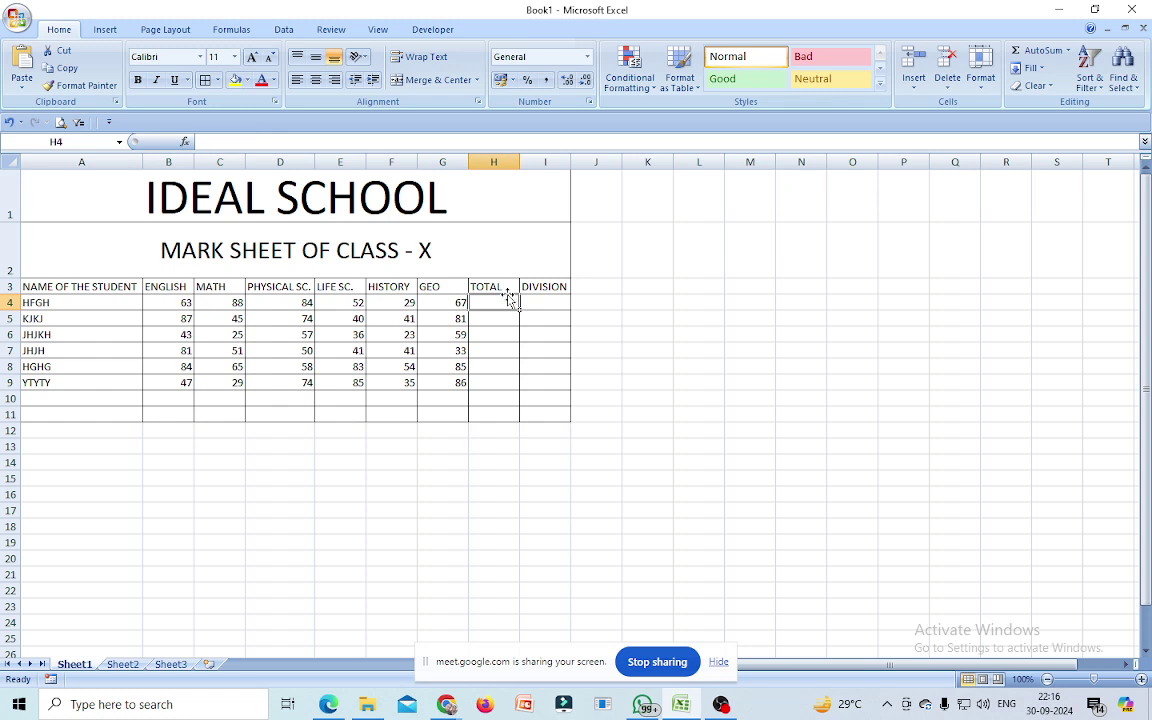
{"action": "type", "text": "=SUM("}
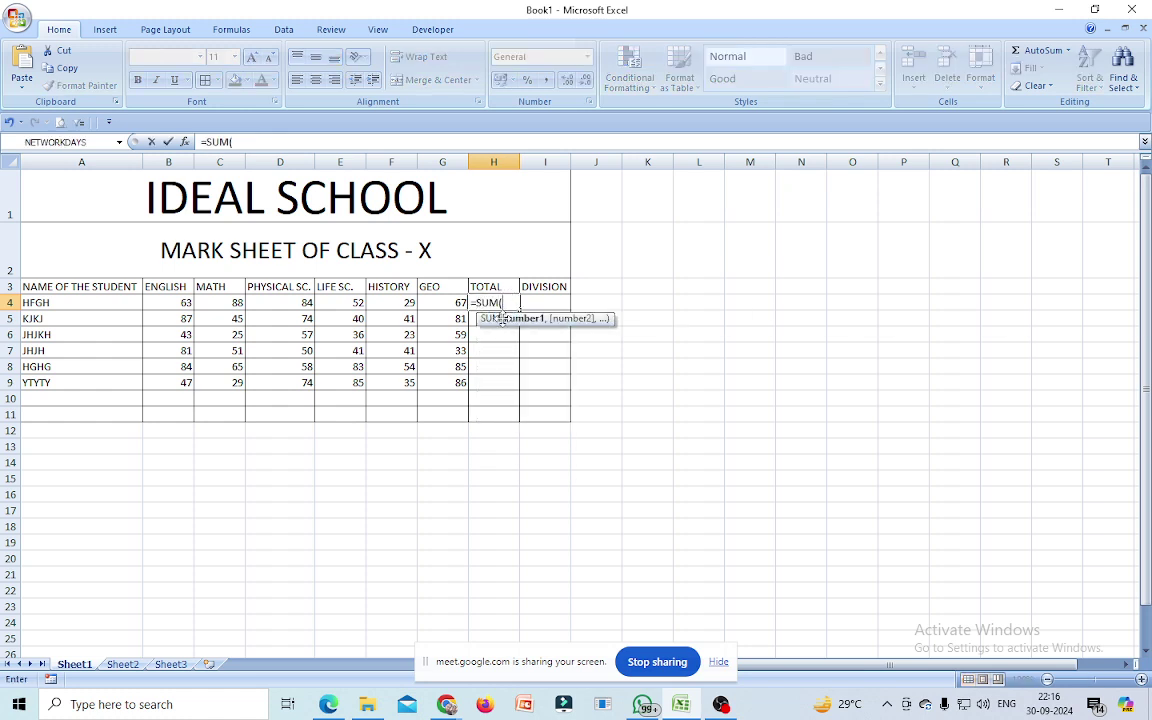
{"action": "left_click_drag", "start_coordinate": [177, 302], "coordinate": [424, 294]}
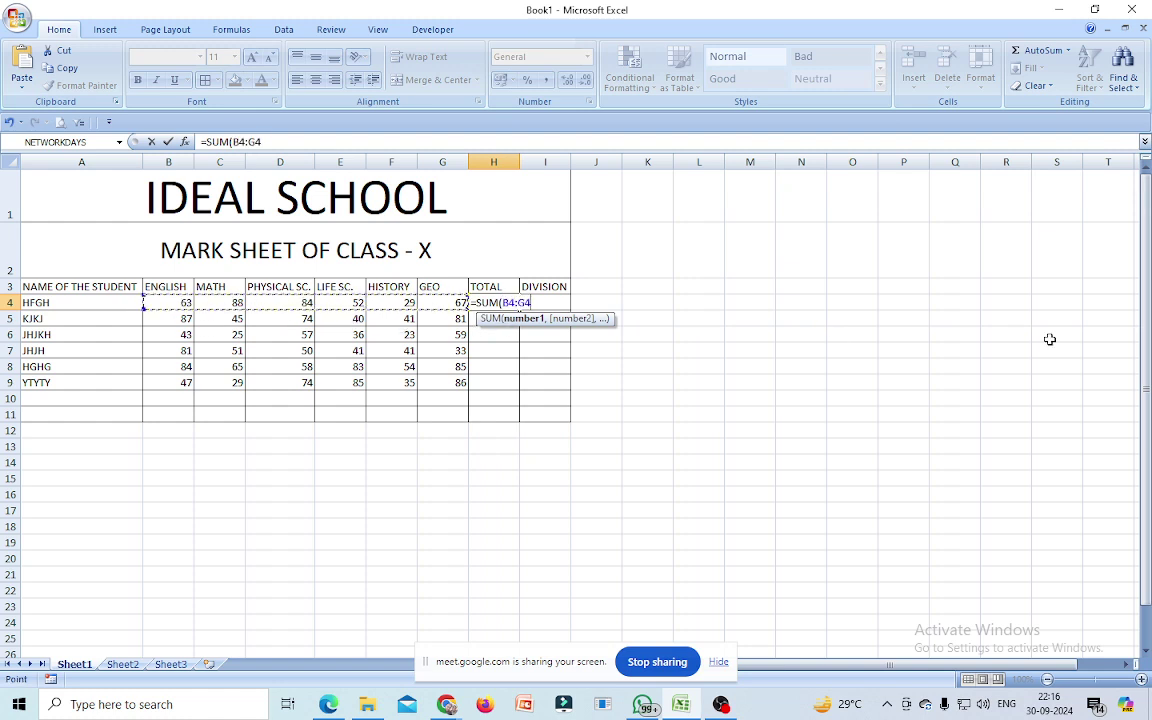
{"action": "type", "text": ")"}
{"action": "key", "text": "Return"}
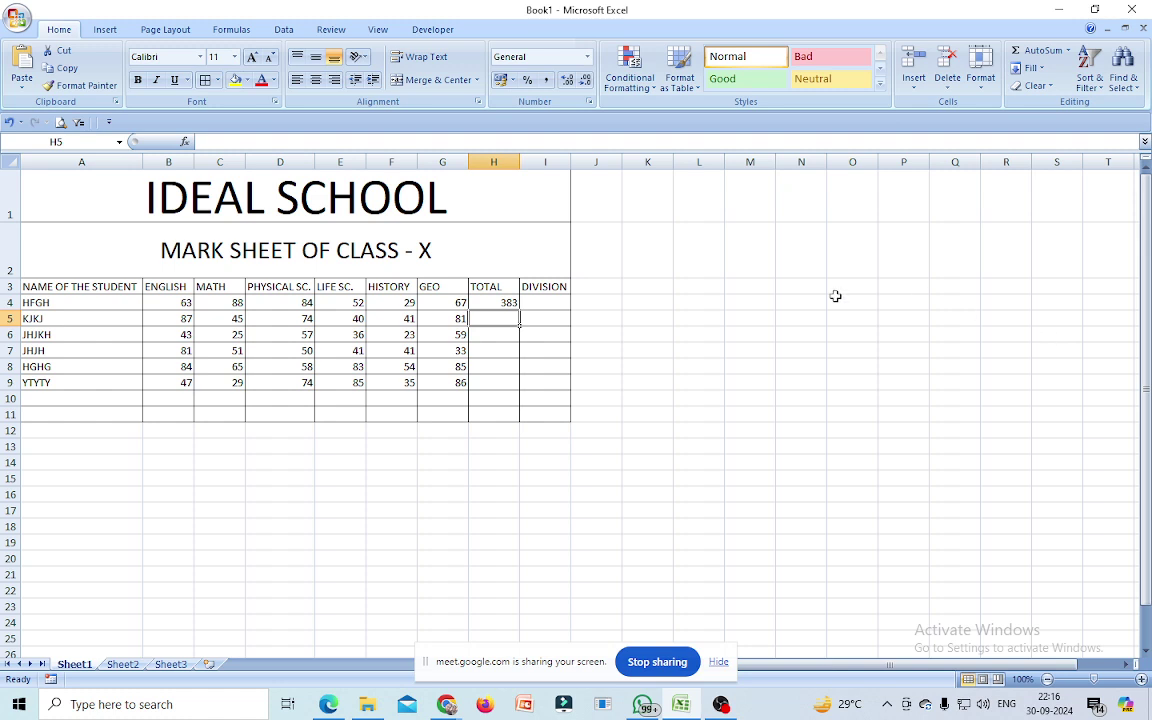
- Copy the H4 total formula into H5:H9 for the remaining students
{"action": "left_click", "coordinate": [512, 302]}
{"action": "left_click_drag", "start_coordinate": [519, 310], "coordinate": [521, 390]}
{"action": "left_click", "coordinate": [810, 381]}
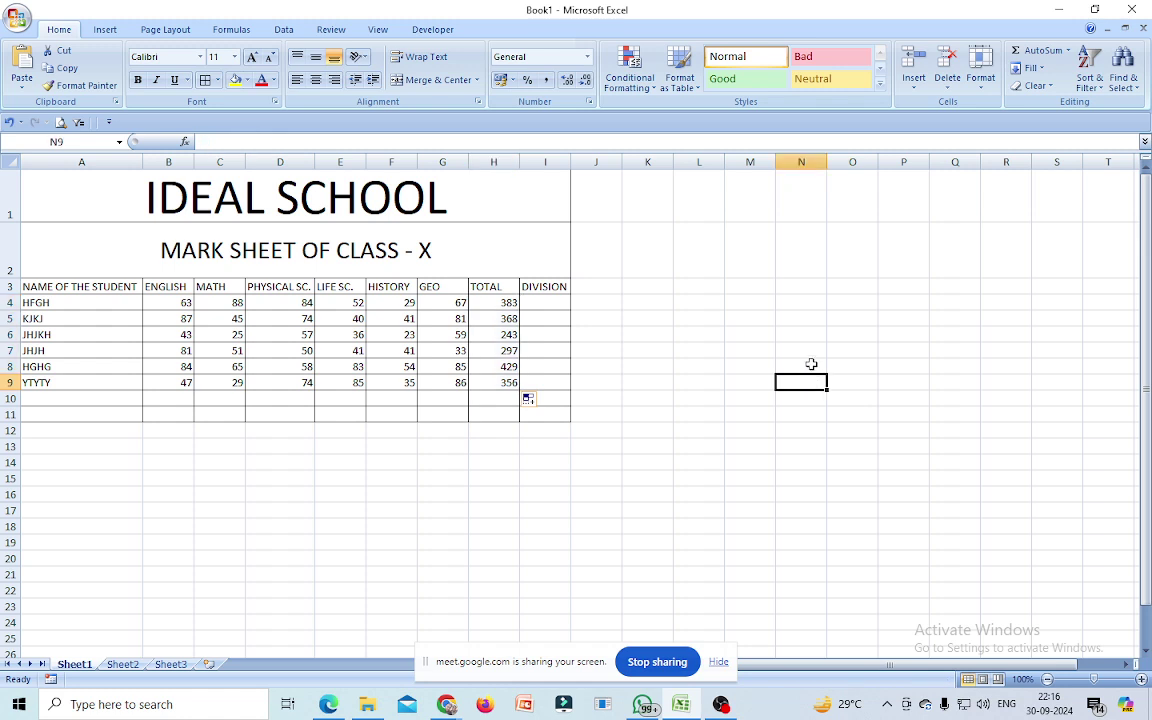
{"action": "key", "text": "ctrl+z"}
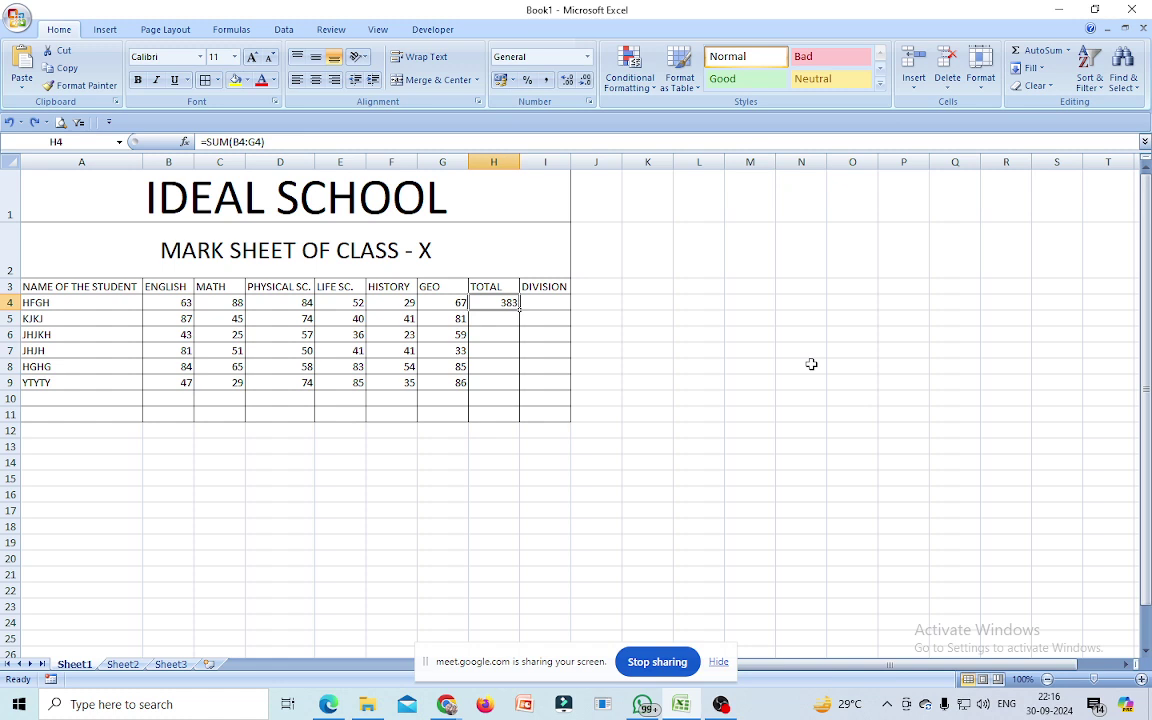
{"action": "key", "text": "ctrl+c"}
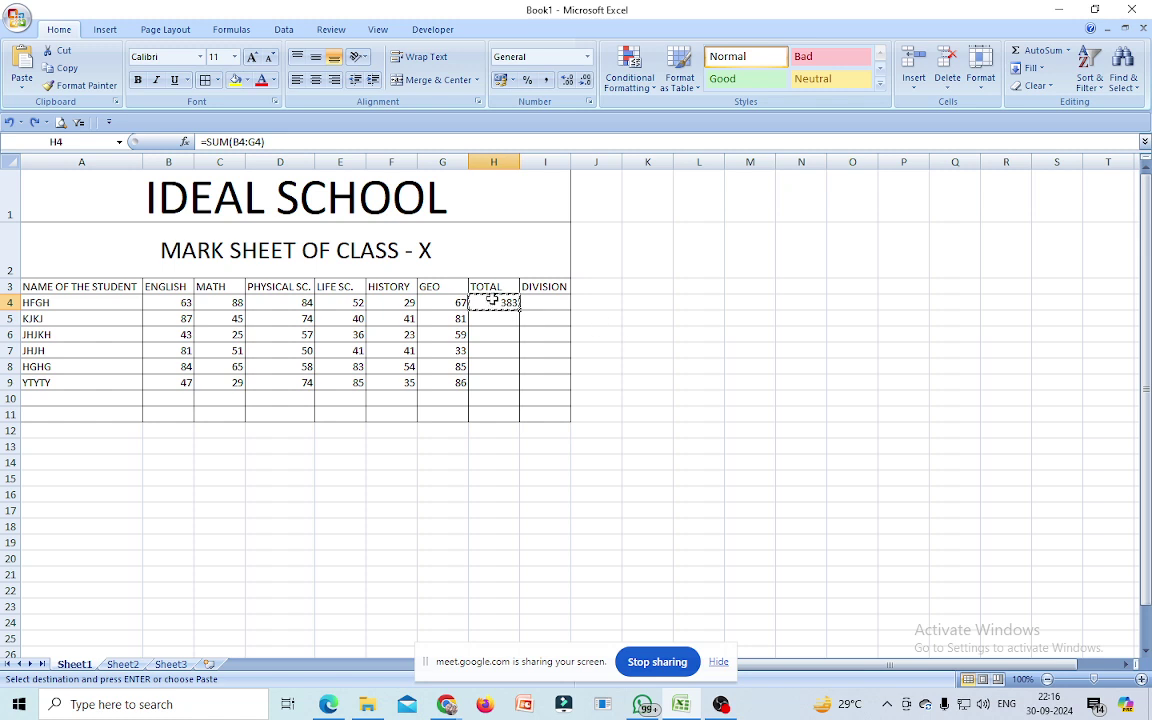
{"action": "left_click_drag", "start_coordinate": [492, 318], "coordinate": [492, 382]}
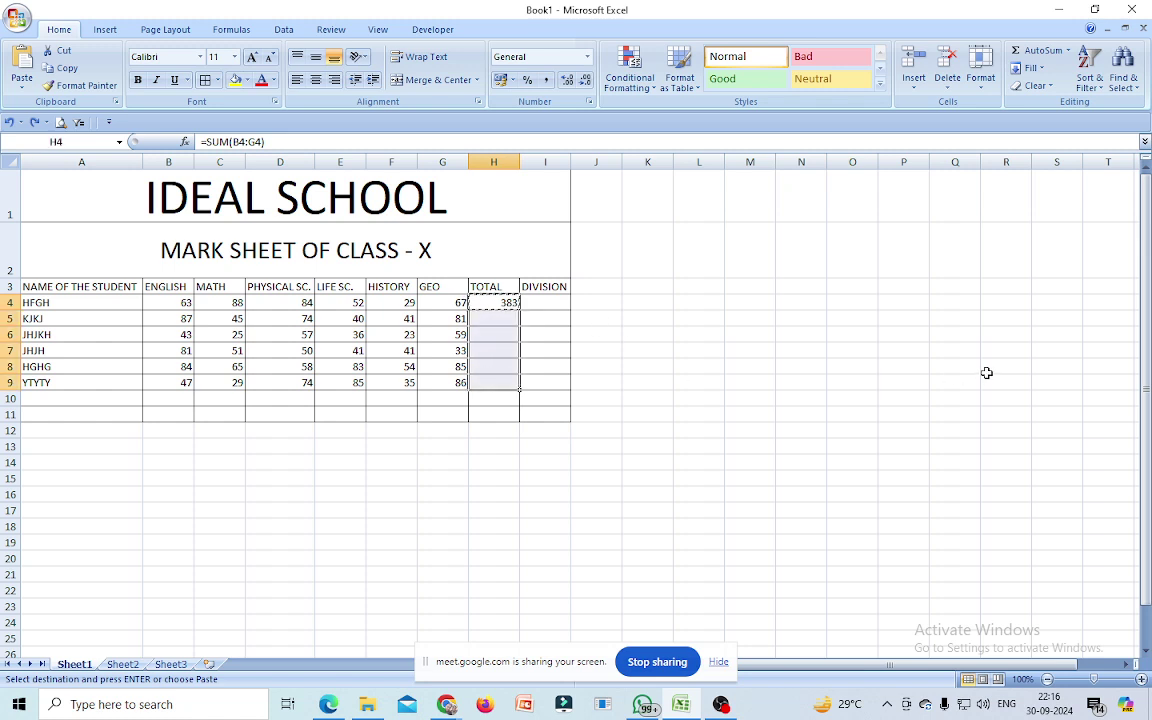
{"action": "key", "text": "Return"}
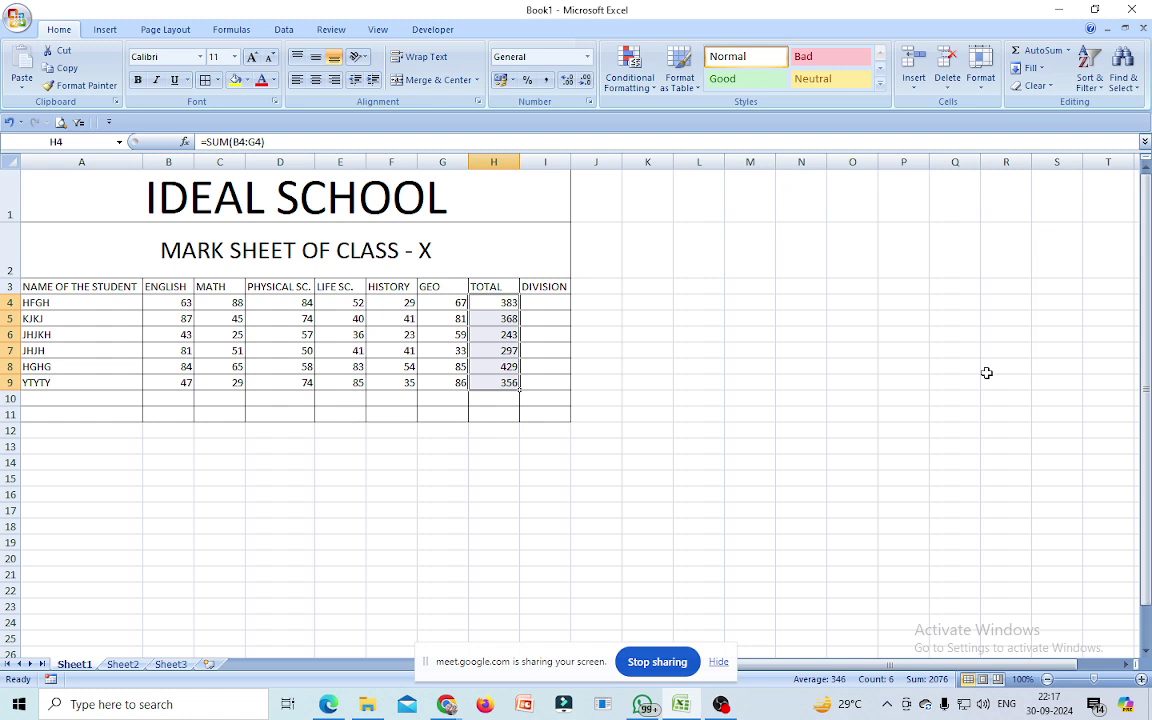
- Start an IF formula in DIVISION cell I4, then erase the mistaken =IF(K11 entry
{"action": "left_click", "coordinate": [553, 299]}
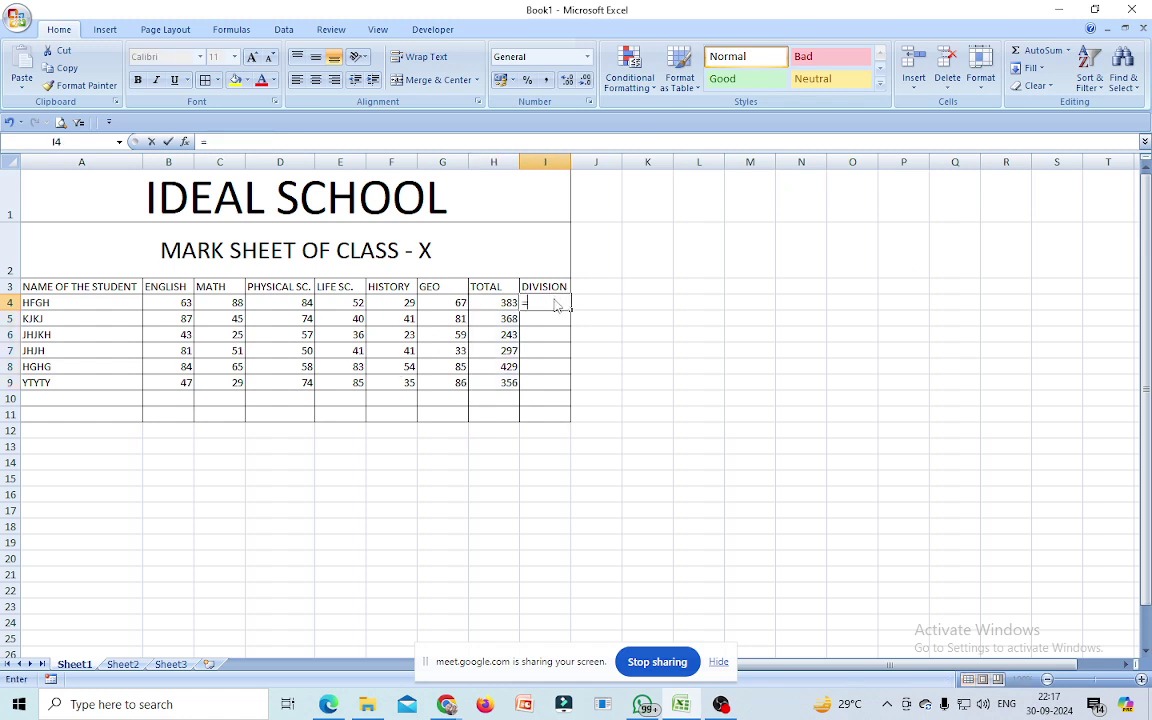
{"action": "type", "text": "=IF"}
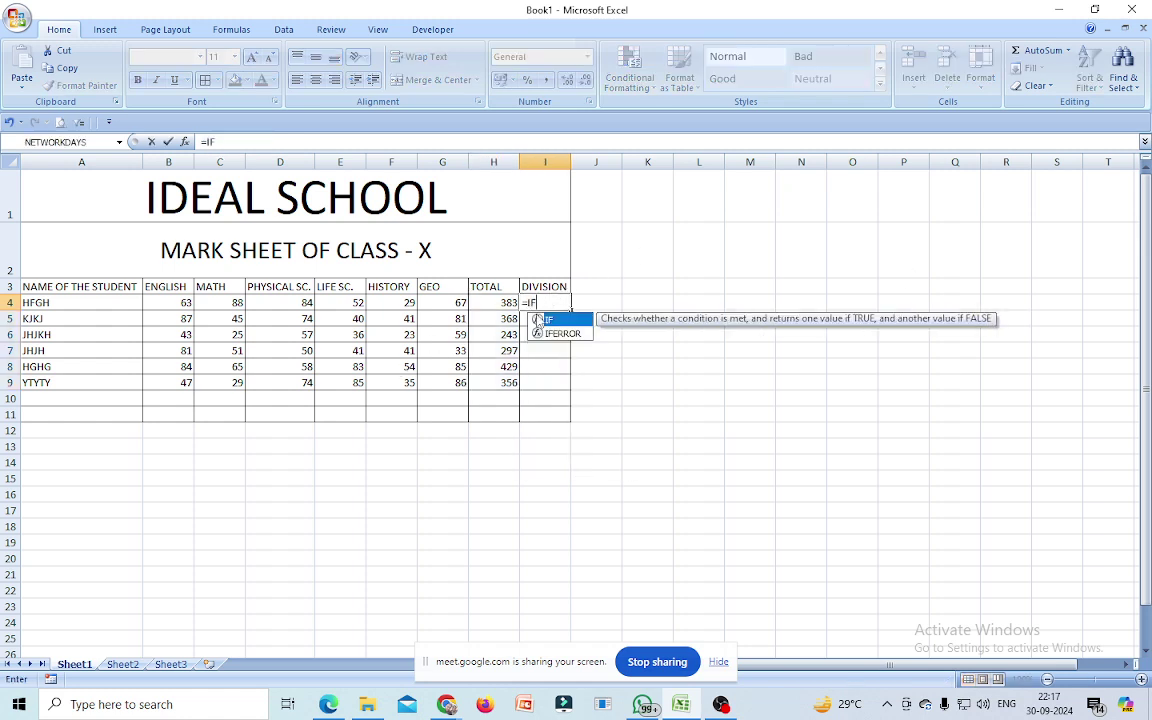
{"action": "double_click", "coordinate": [553, 321]}
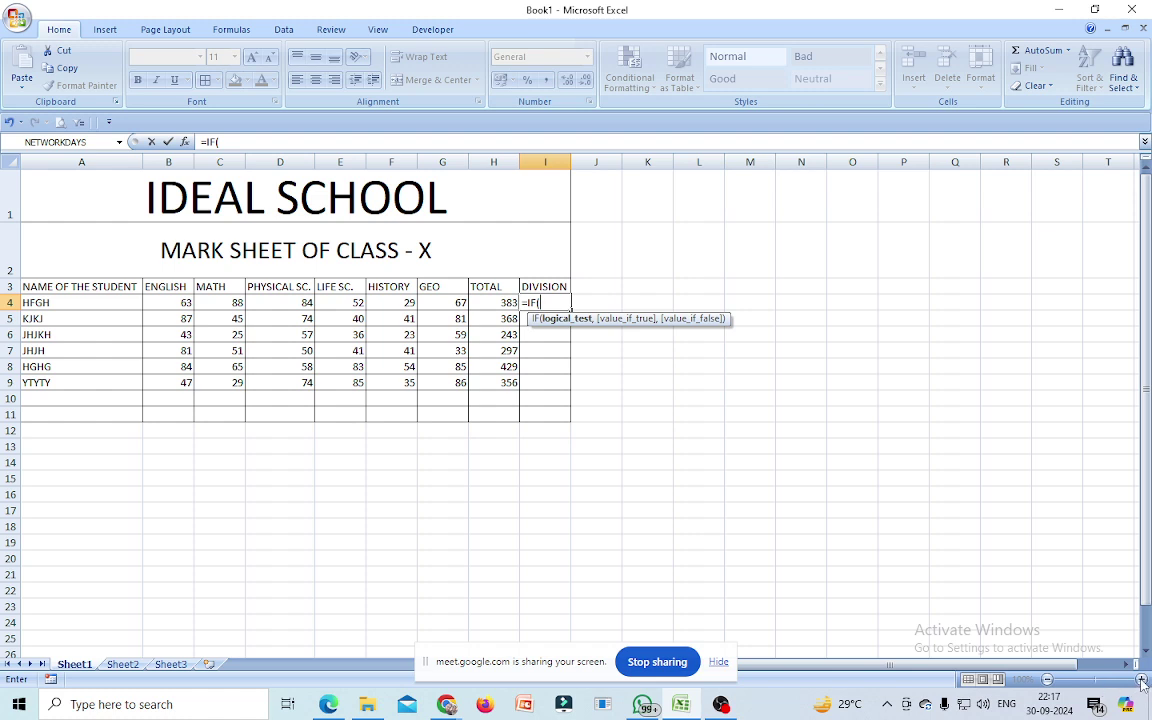
{"action": "left_click", "coordinate": [874, 449]}
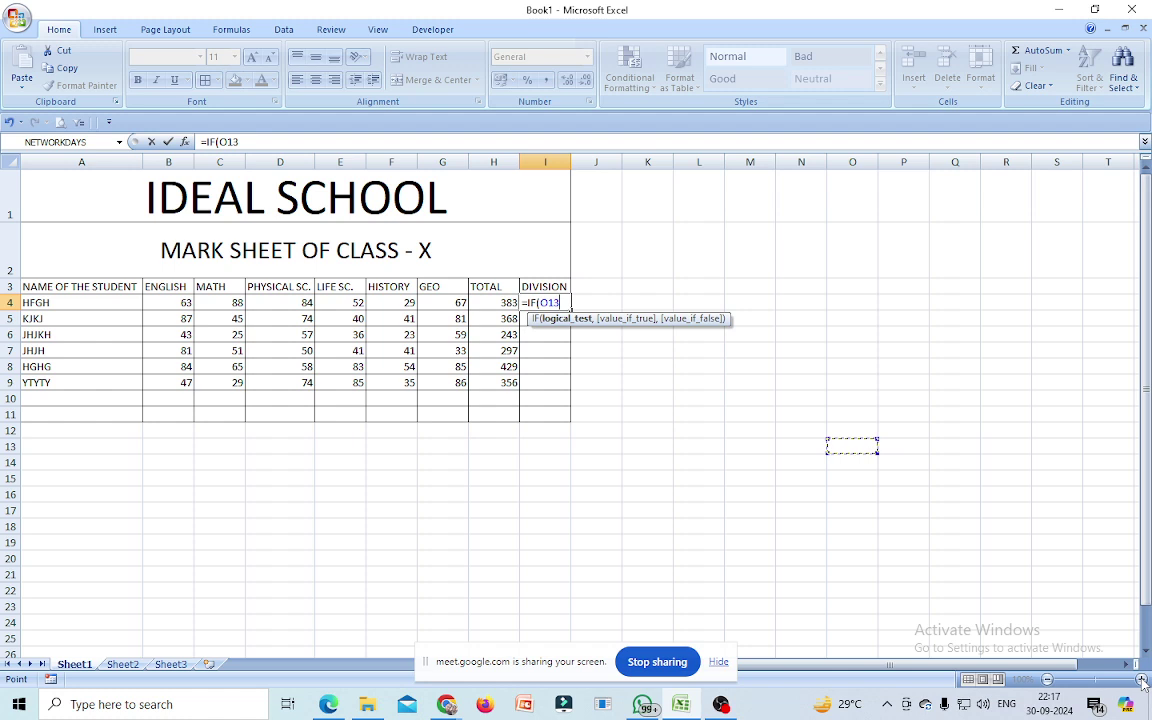
{"action": "left_click", "coordinate": [378, 29]}
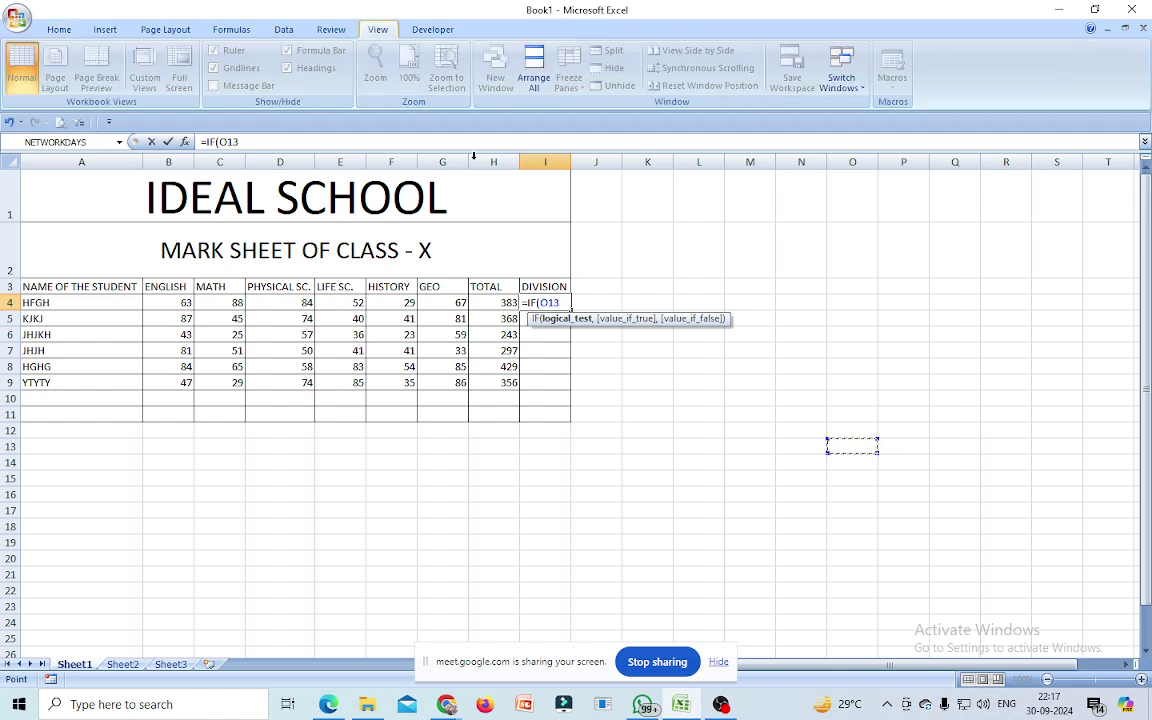
{"action": "left_click", "coordinate": [666, 413]}
{"action": "key", "text": "BackSpace"}
{"action": "key", "text": "BackSpace"}
{"action": "key", "text": "BackSpace"}
{"action": "key", "text": "BackSpace"}
{"action": "key", "text": "BackSpace"}
{"action": "key", "text": "BackSpace"}
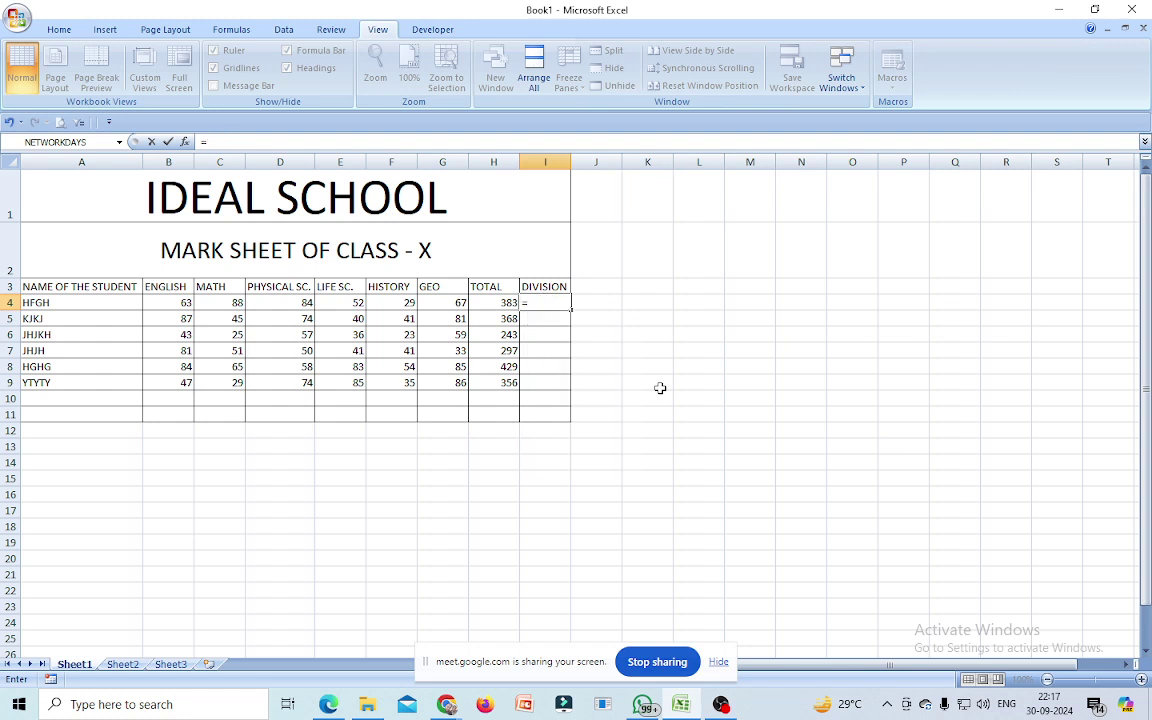
{"action": "key", "text": "BackSpace"}
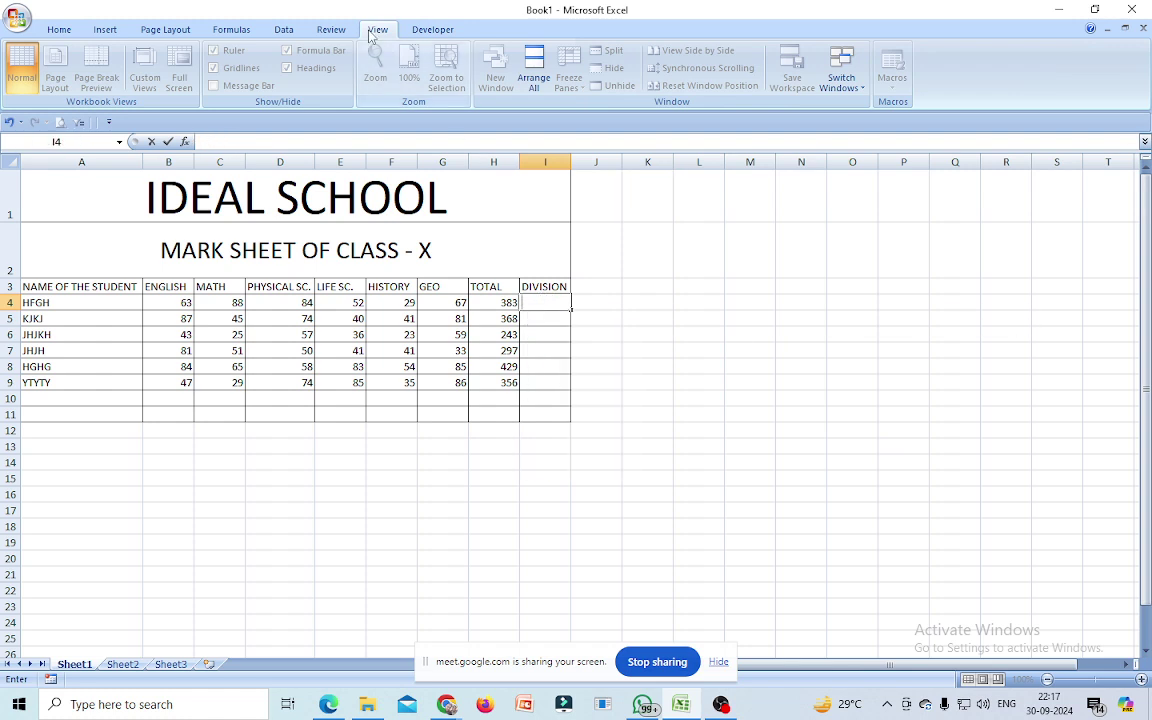
- Discard the unfinished I4 entry and zoom the sheet to 200%
{"action": "left_click", "coordinate": [698, 428]}
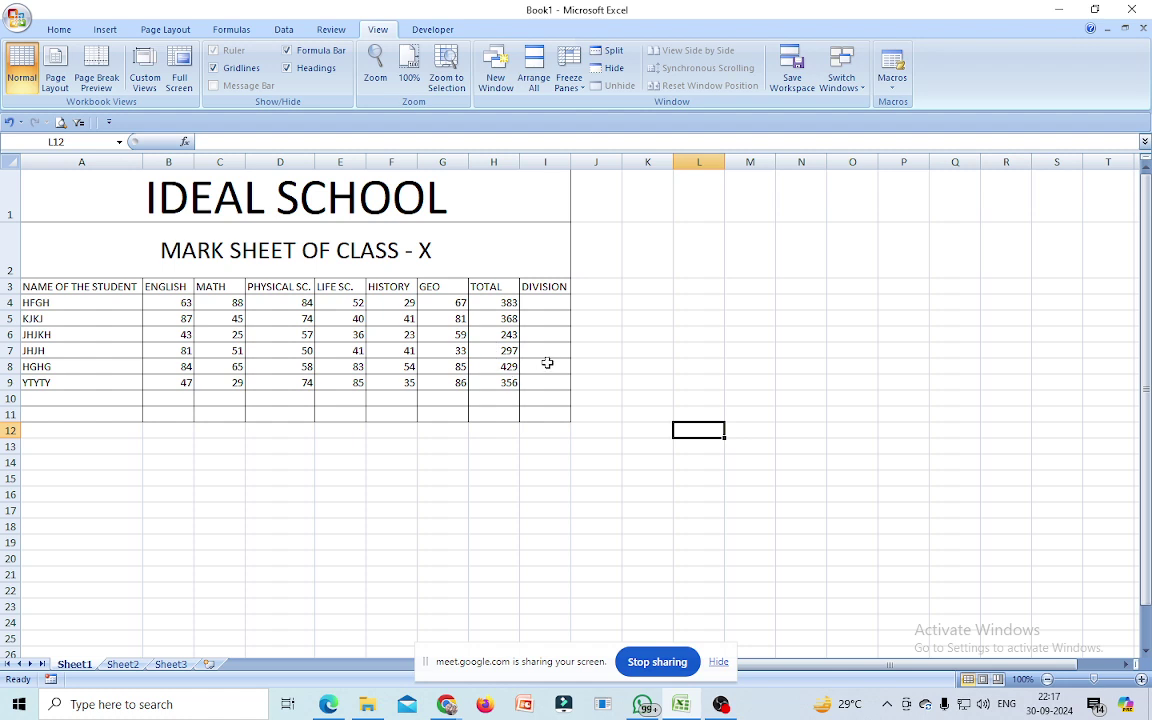
{"action": "left_click", "coordinate": [545, 302]}
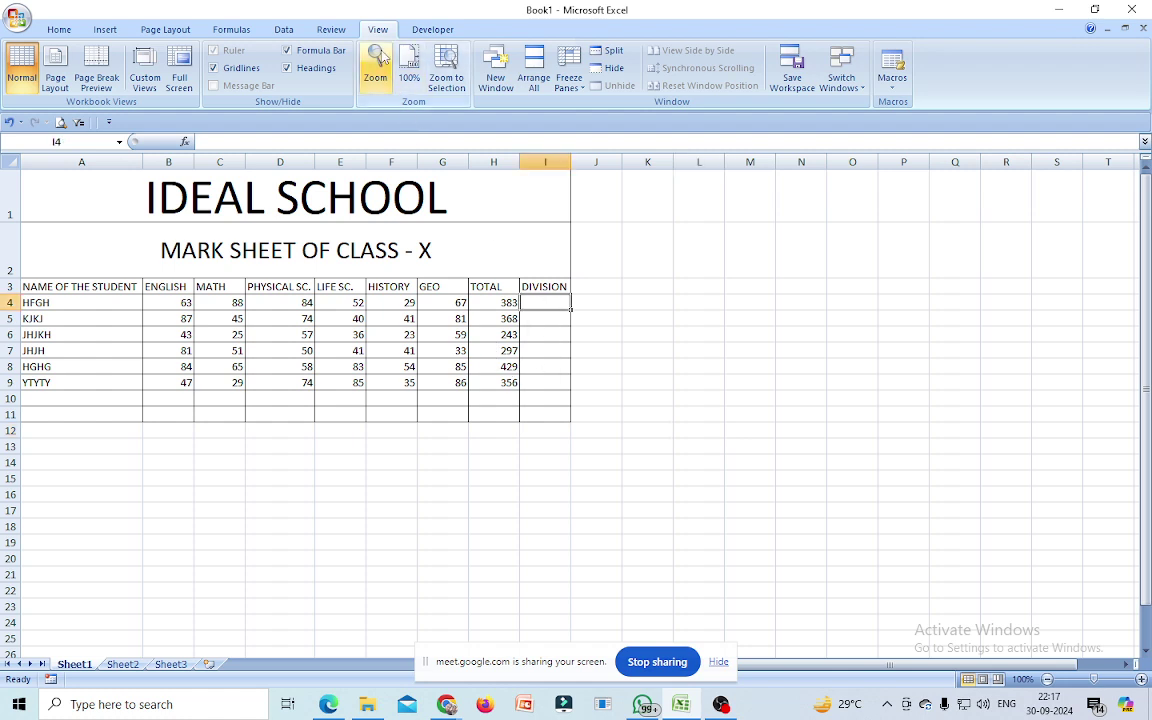
{"action": "left_click", "coordinate": [377, 60]}
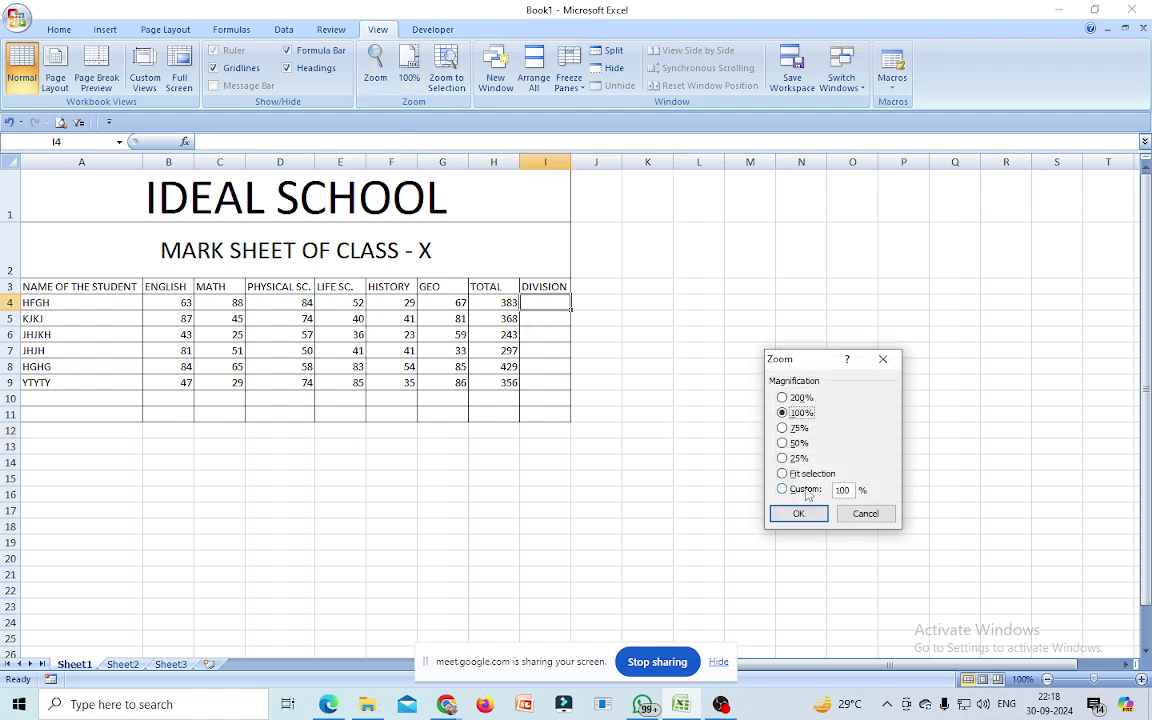
{"action": "left_click", "coordinate": [799, 397]}
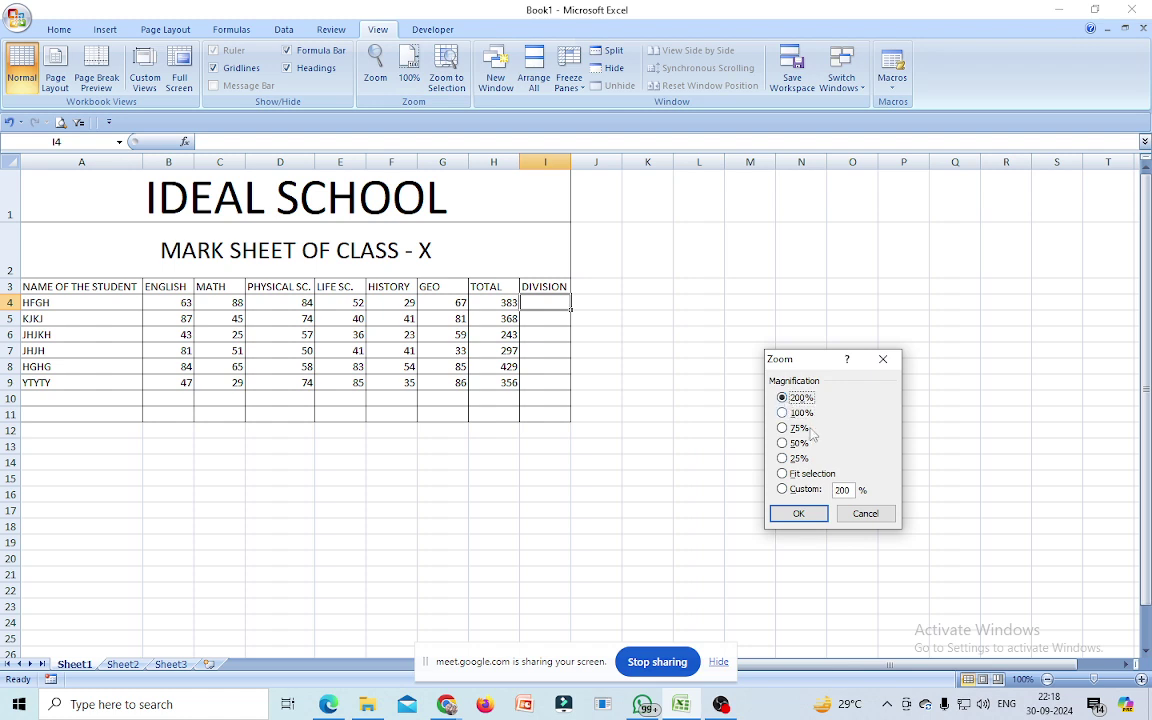
{"action": "left_click", "coordinate": [795, 514]}
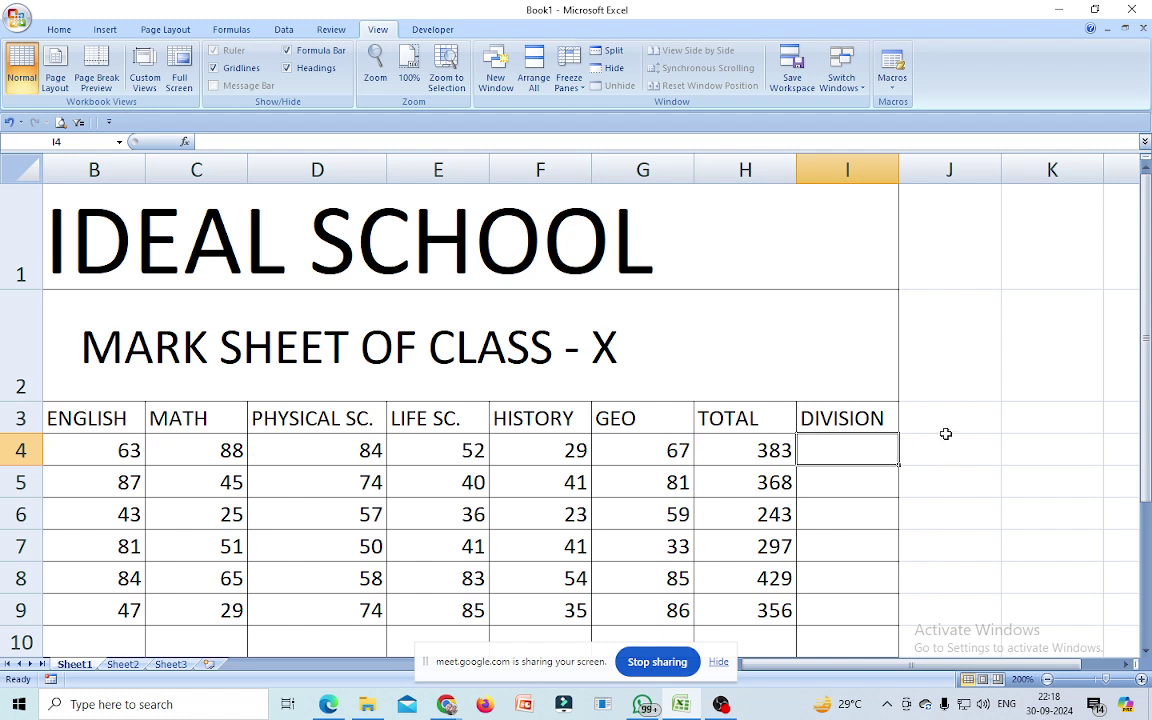
- Enter =IF(H4>400,"1ST DIV",IF(H4>=300,"2ND DIV","FAIL")) in I4
{"action": "type", "text": "="}
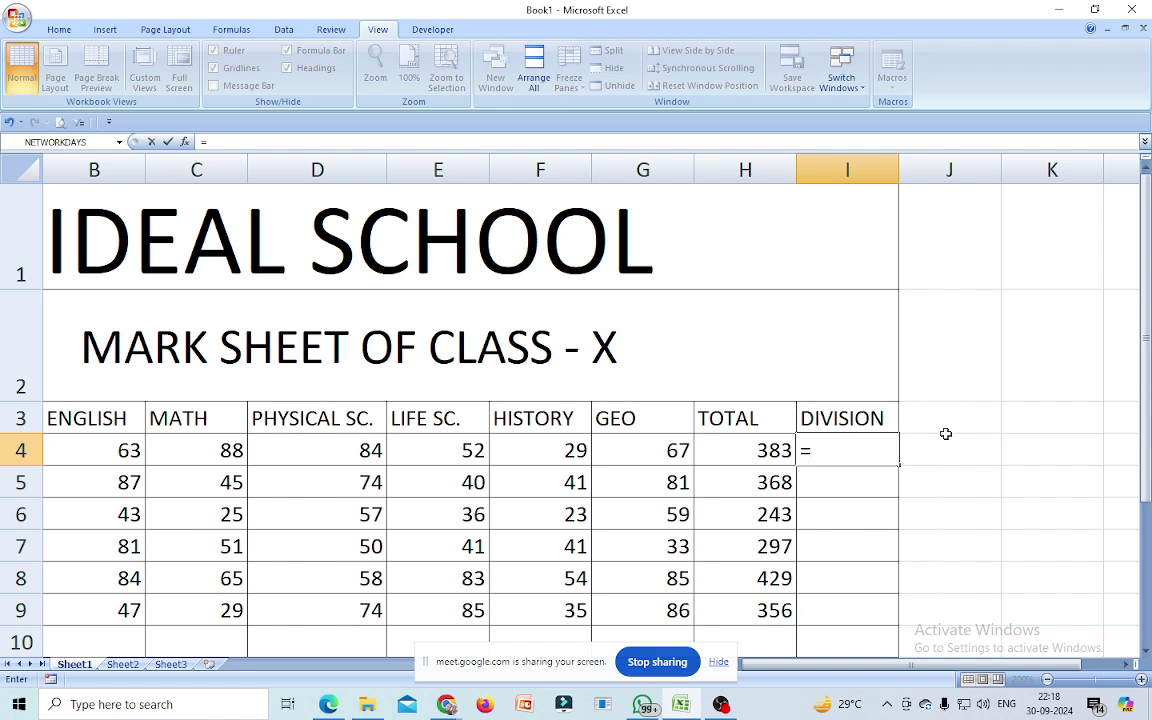
{"action": "type", "text": "IF"}
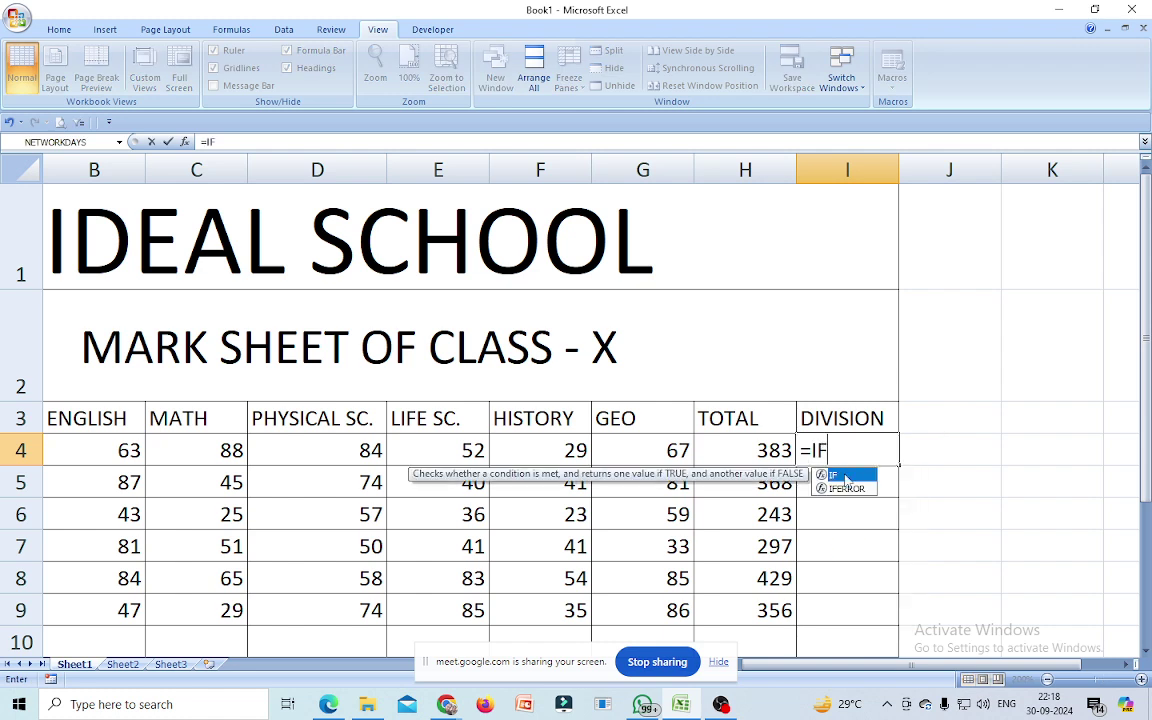
{"action": "double_click", "coordinate": [844, 476]}
{"action": "left_click", "coordinate": [769, 448]}
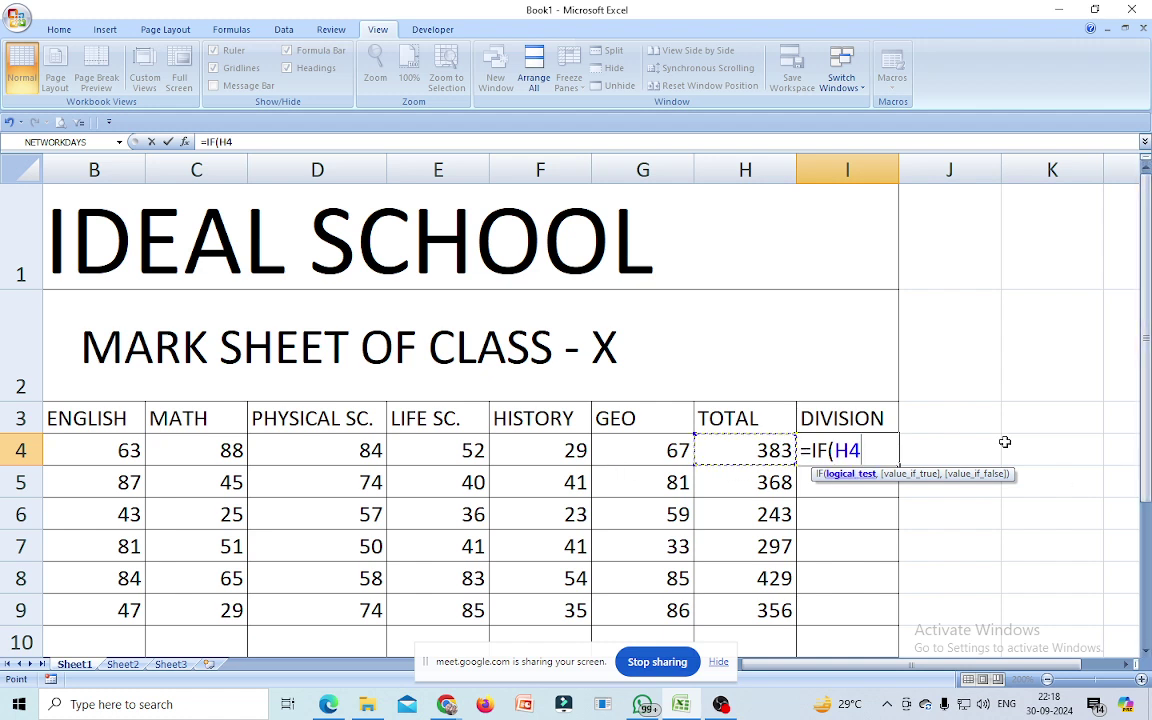
{"action": "type", "text": ">"}
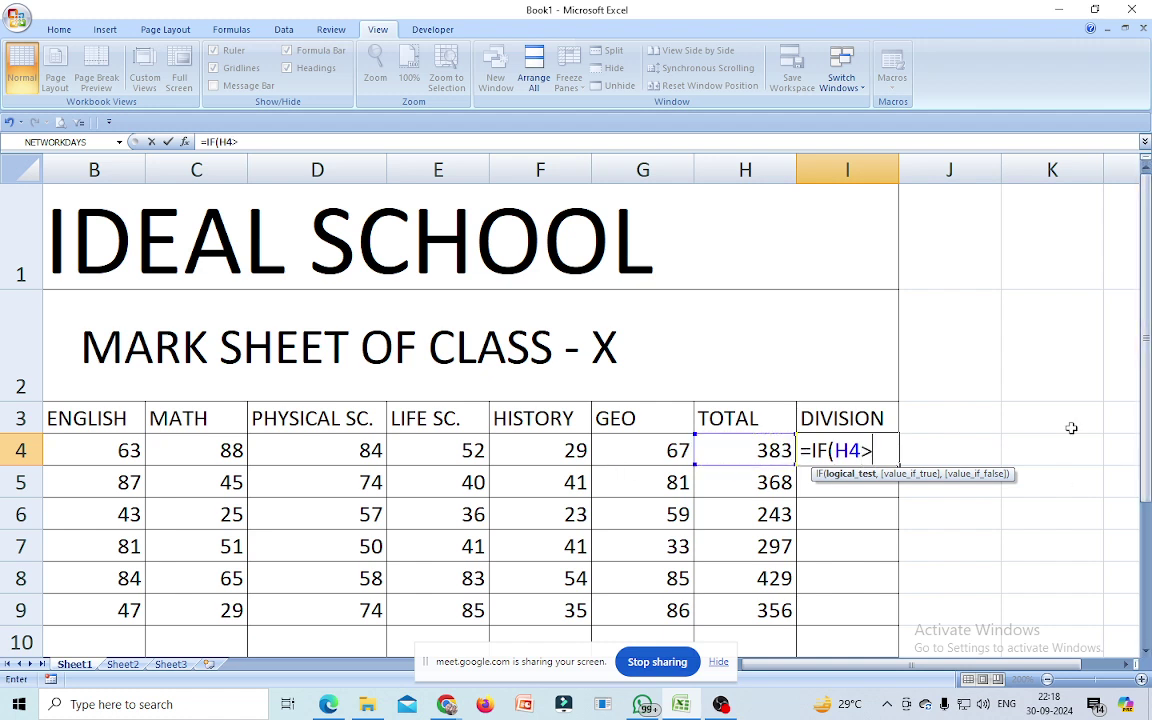
{"action": "type", "text": "400"}
{"action": "type", "text": ","}
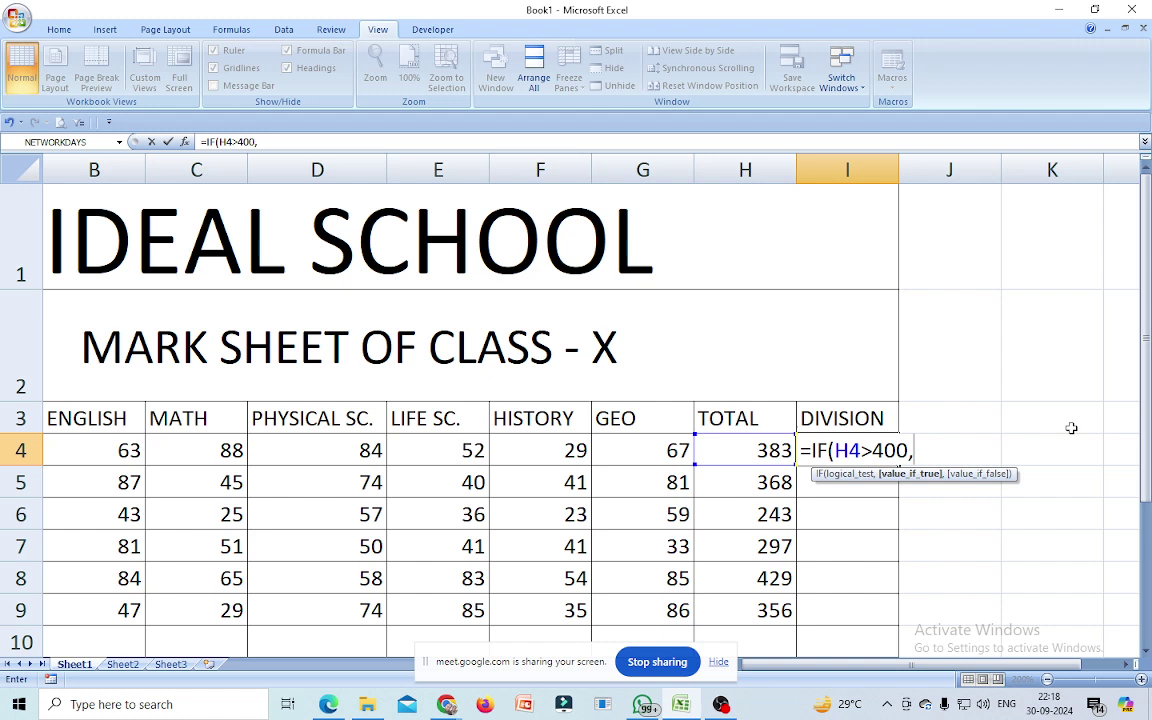
{"action": "type", "text": "\"1ST DIV\""}
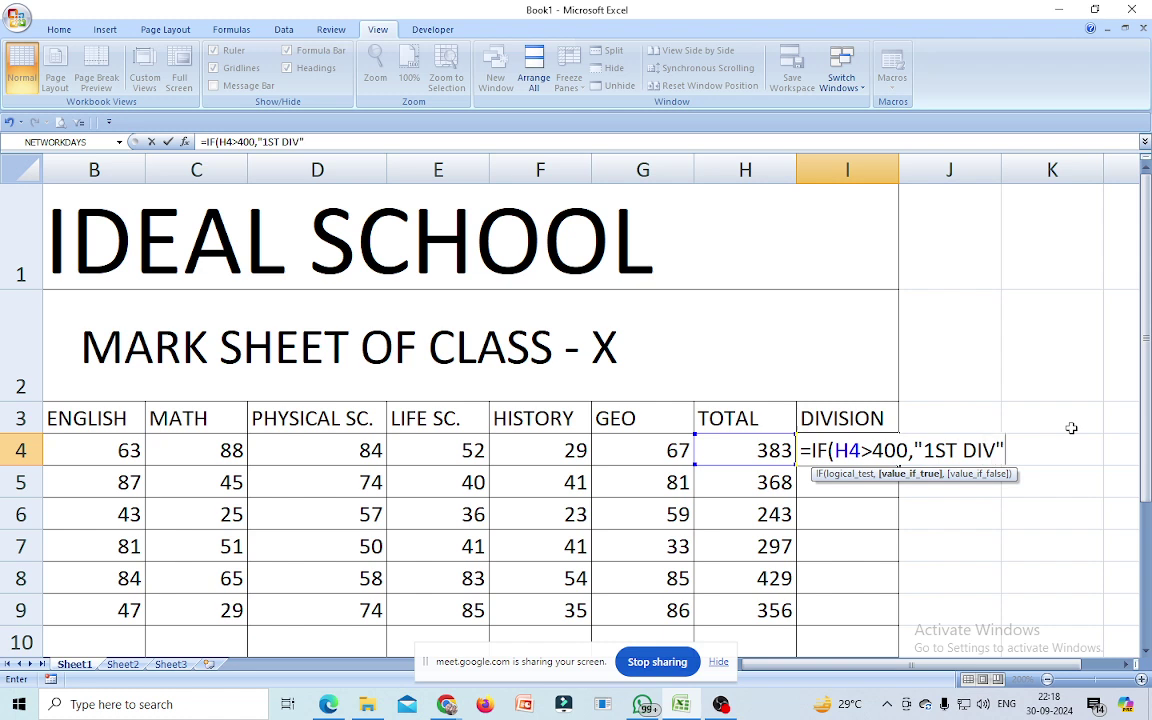
{"action": "type", "text": ","}
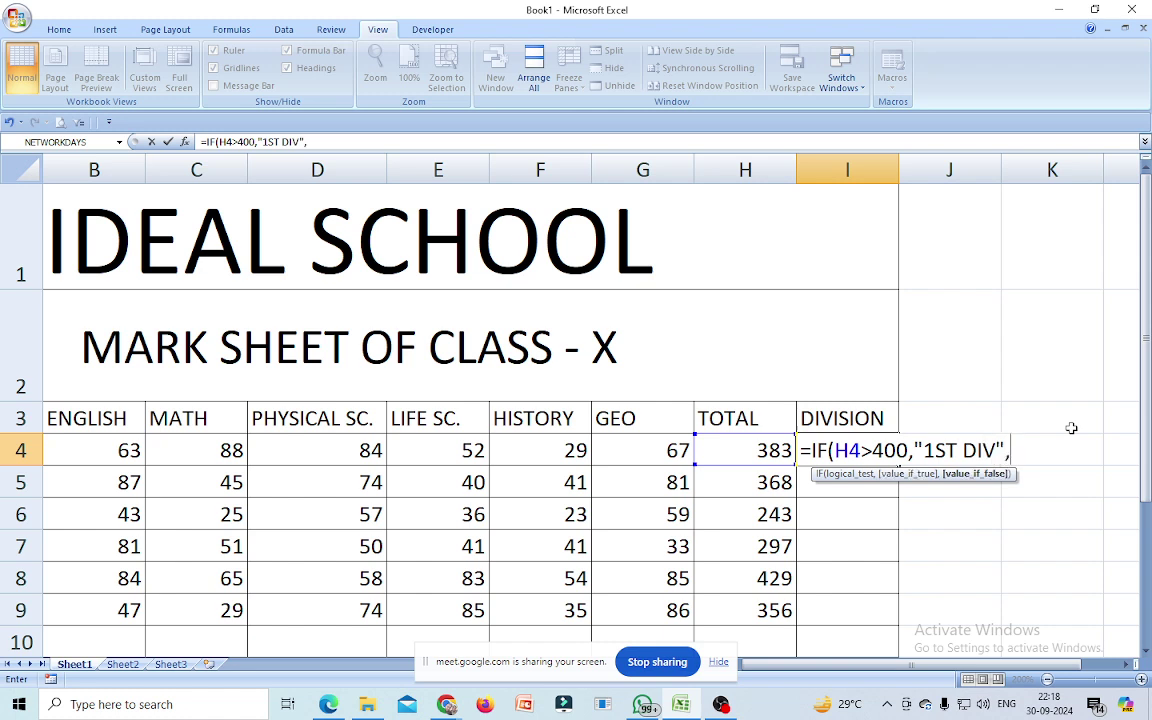
{"action": "type", "text": "IF"}
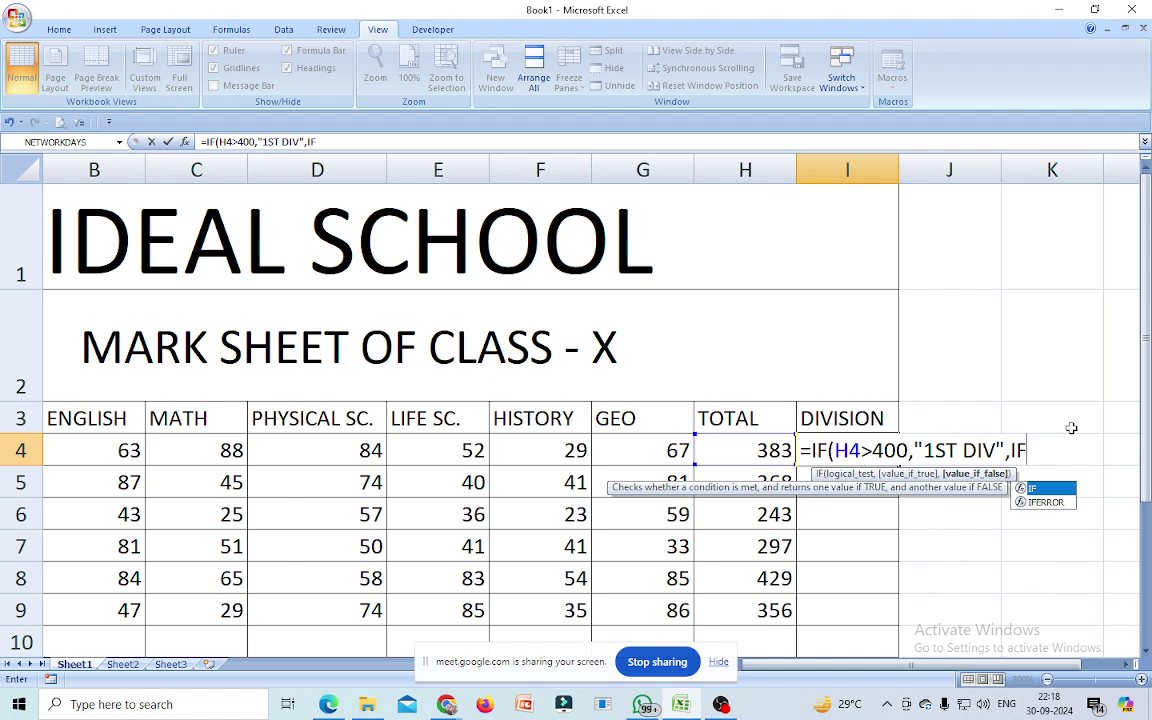
{"action": "type", "text": "("}
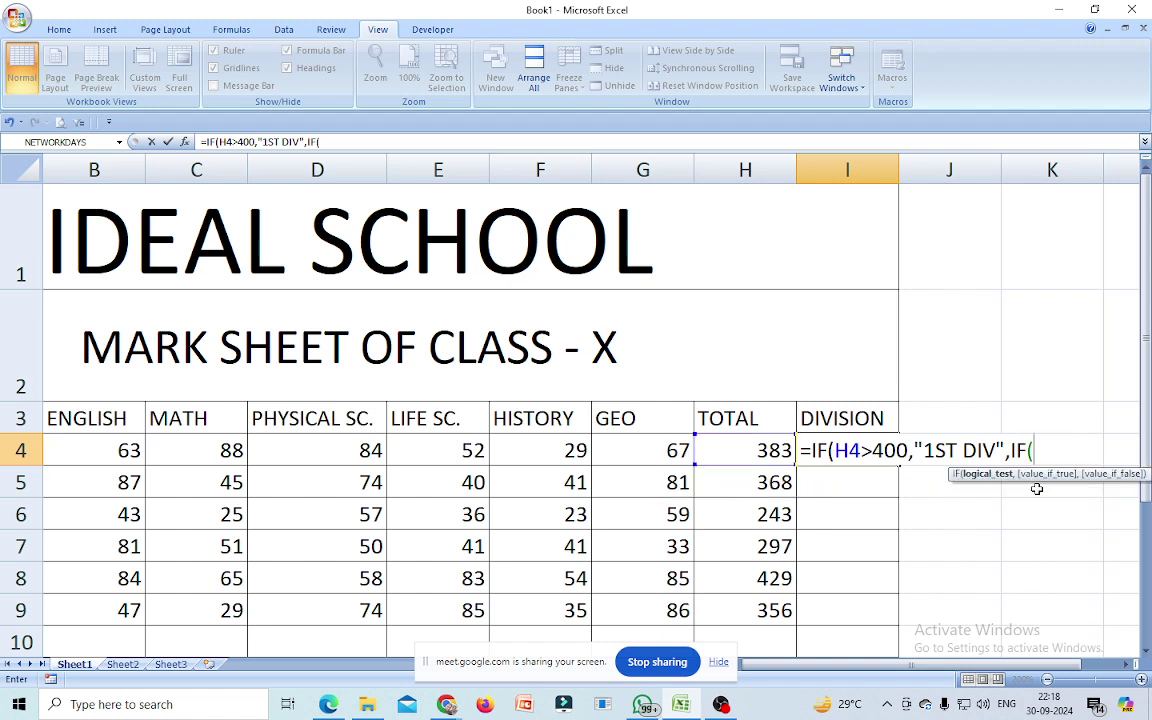
{"action": "left_click", "coordinate": [757, 446]}
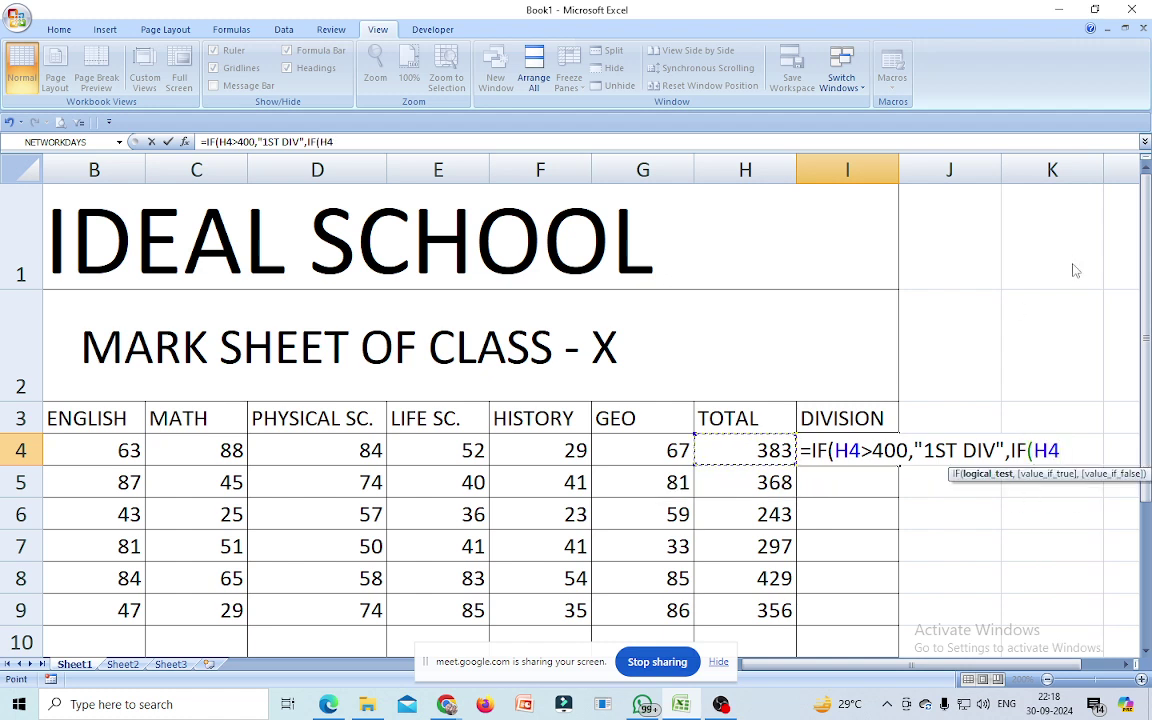
{"action": "type", "text": ">"}
{"action": "type", "text": "="}
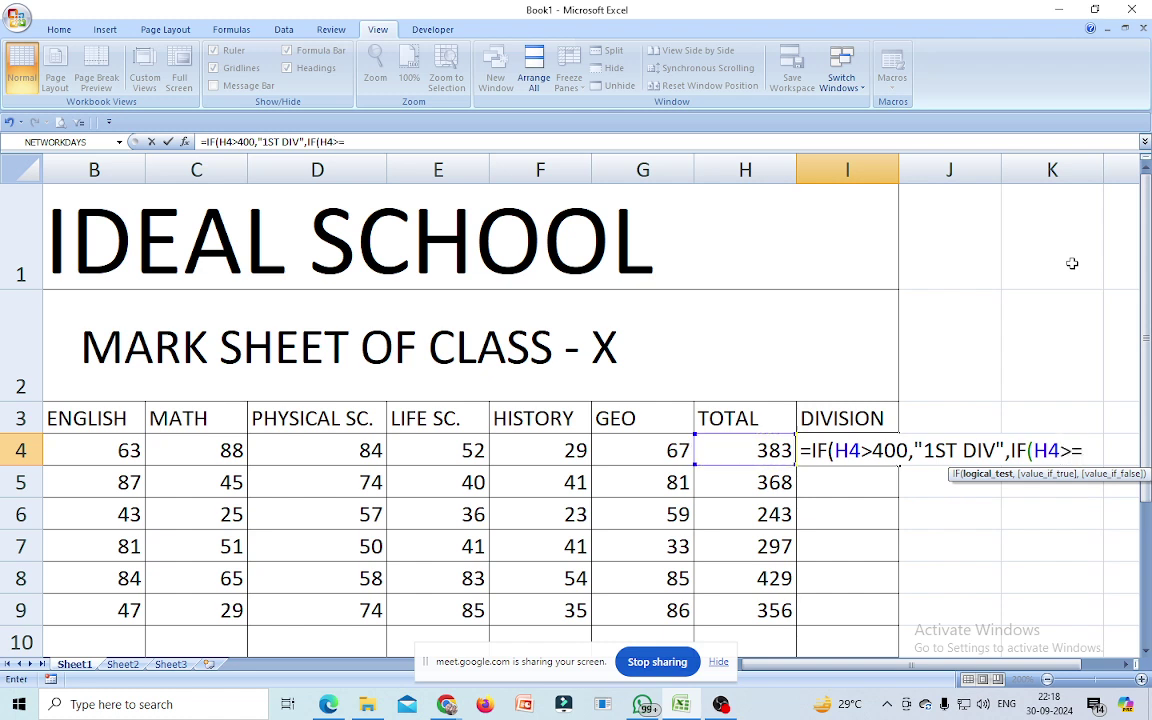
{"action": "type", "text": "300,"}
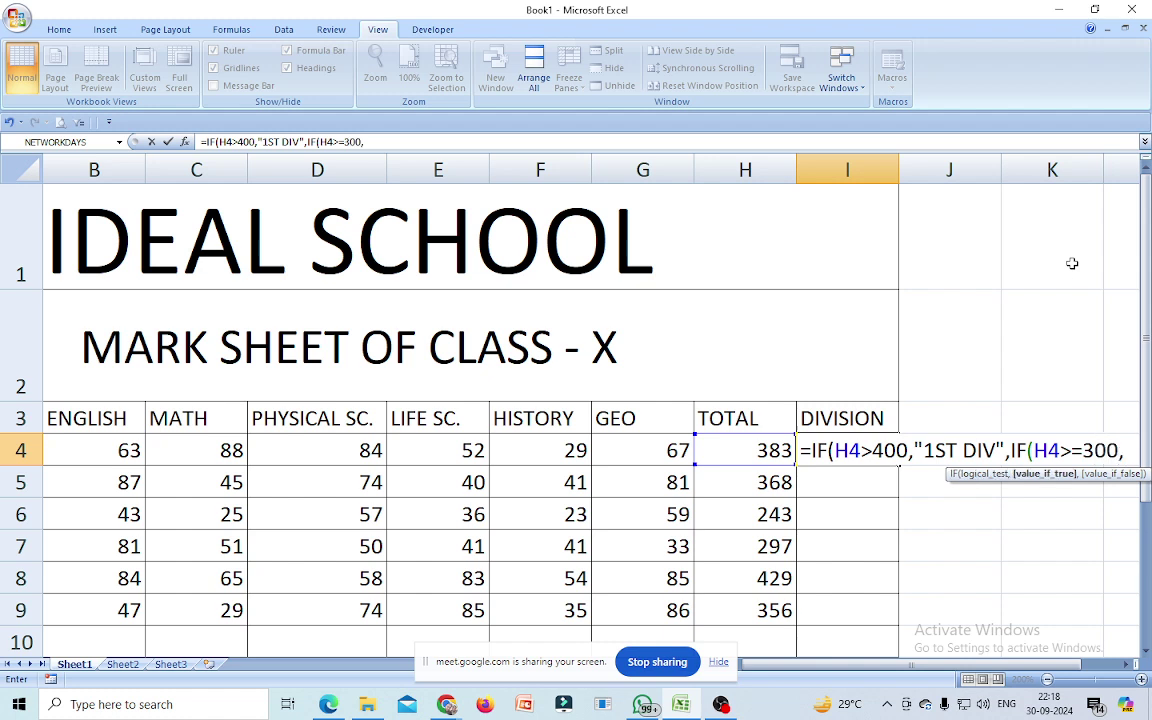
{"action": "scroll", "coordinate": [1014, 597], "scroll_direction": "right", "scroll_amount": 1}
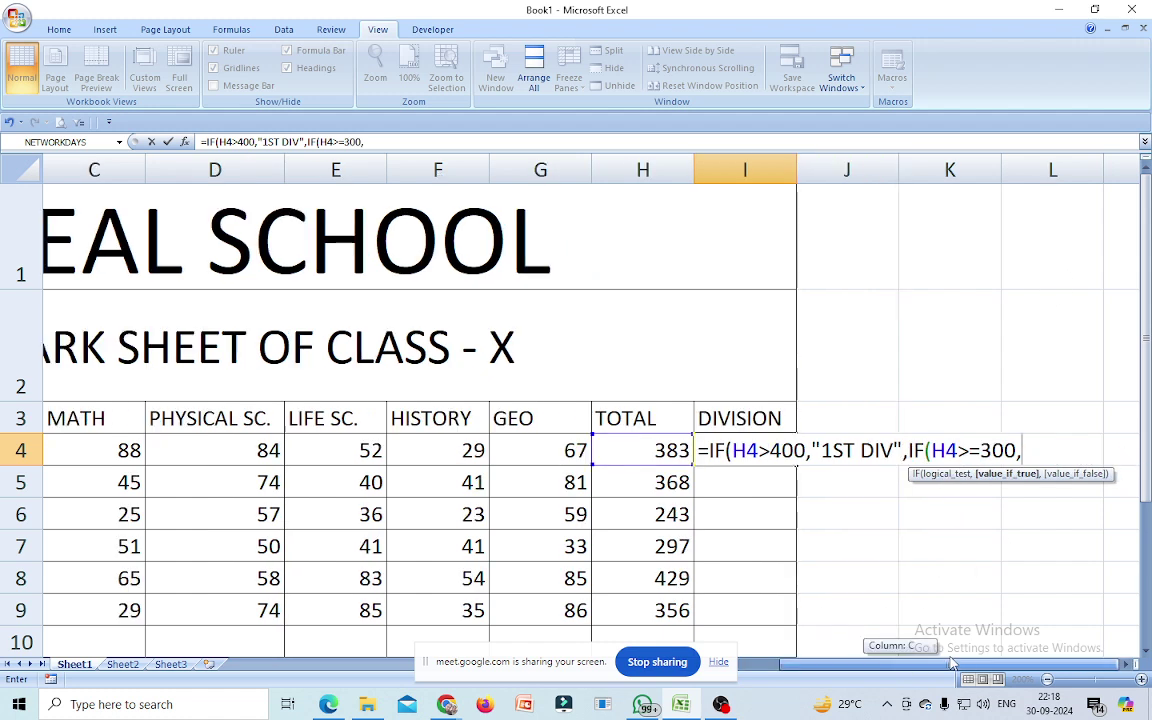
{"action": "type", "text": "\""}
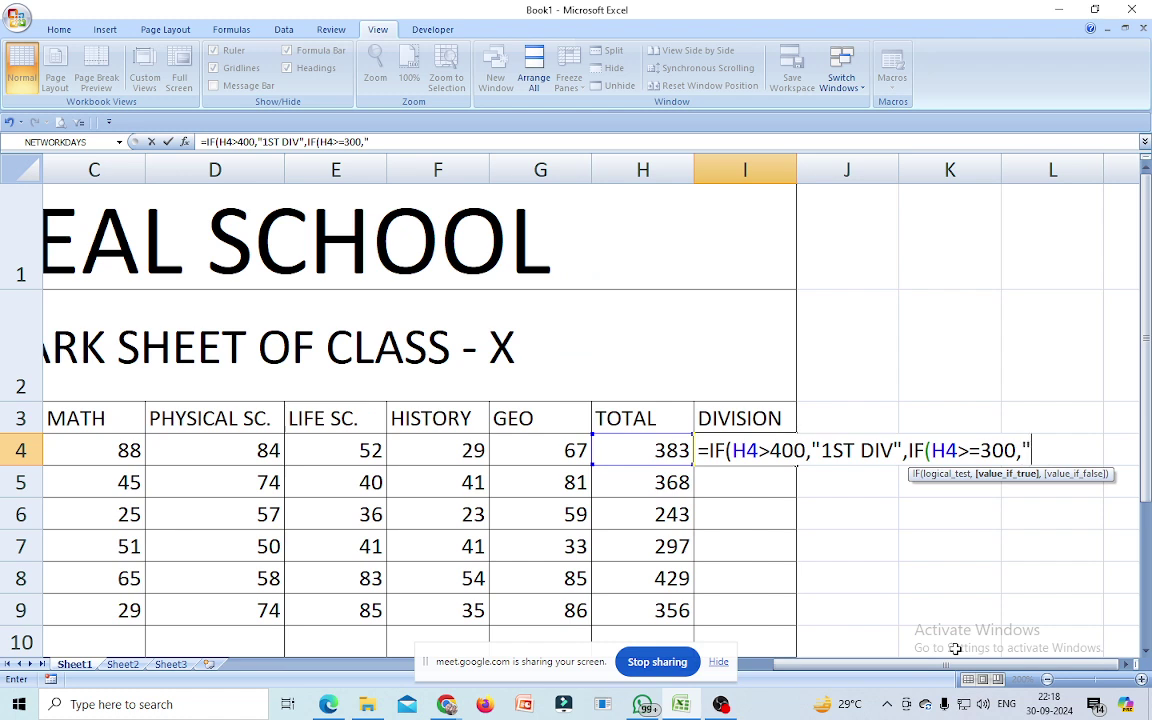
{"action": "type", "text": "2ND "}
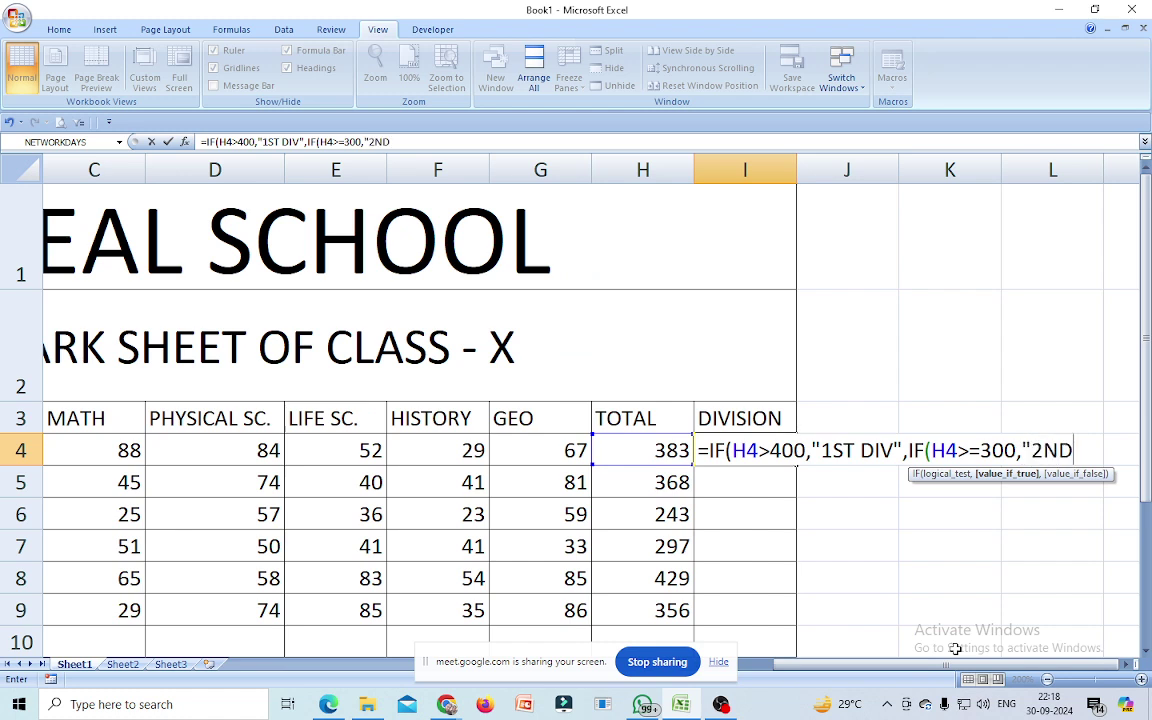
{"action": "type", "text": "DIV"}
{"action": "type", "text": "\""}
{"action": "type", "text": ","}
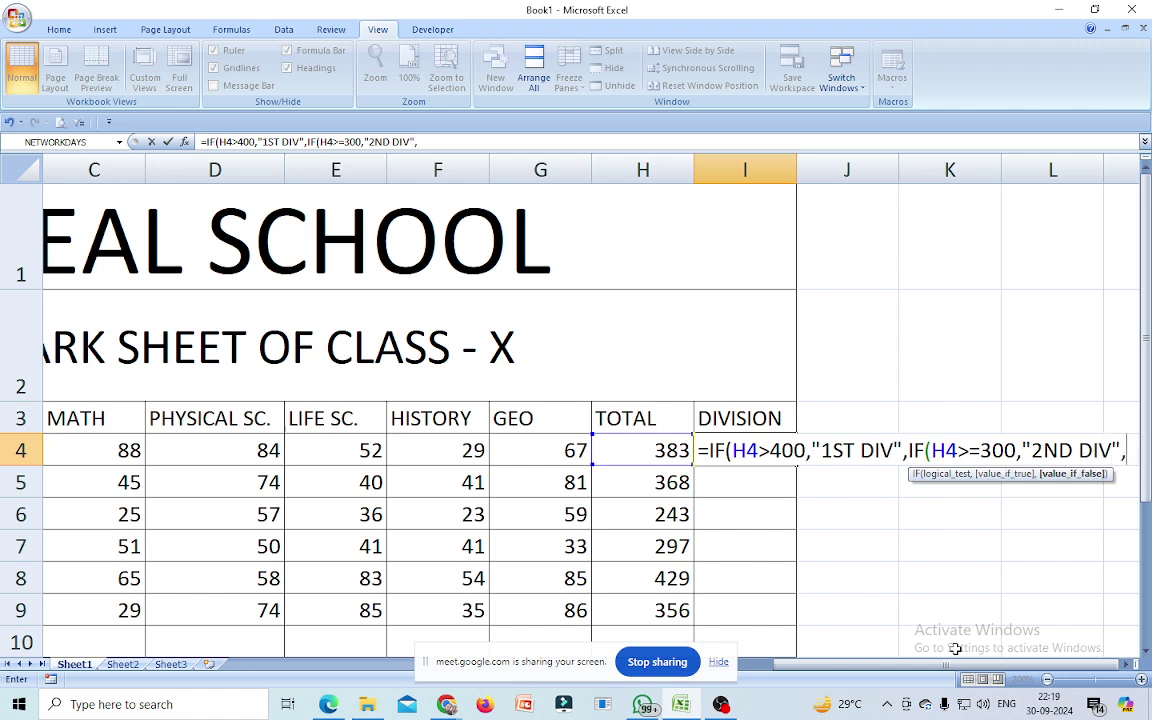
{"action": "type", "text": "\"FAIL\""}
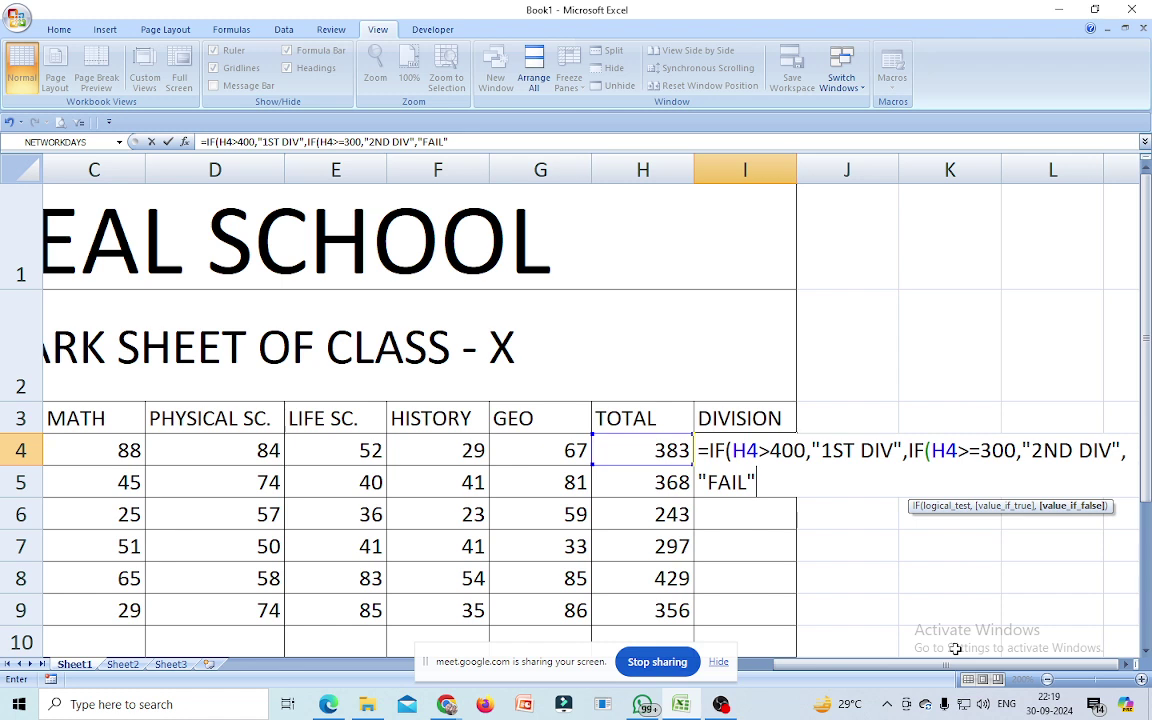
{"action": "type", "text": "))"}
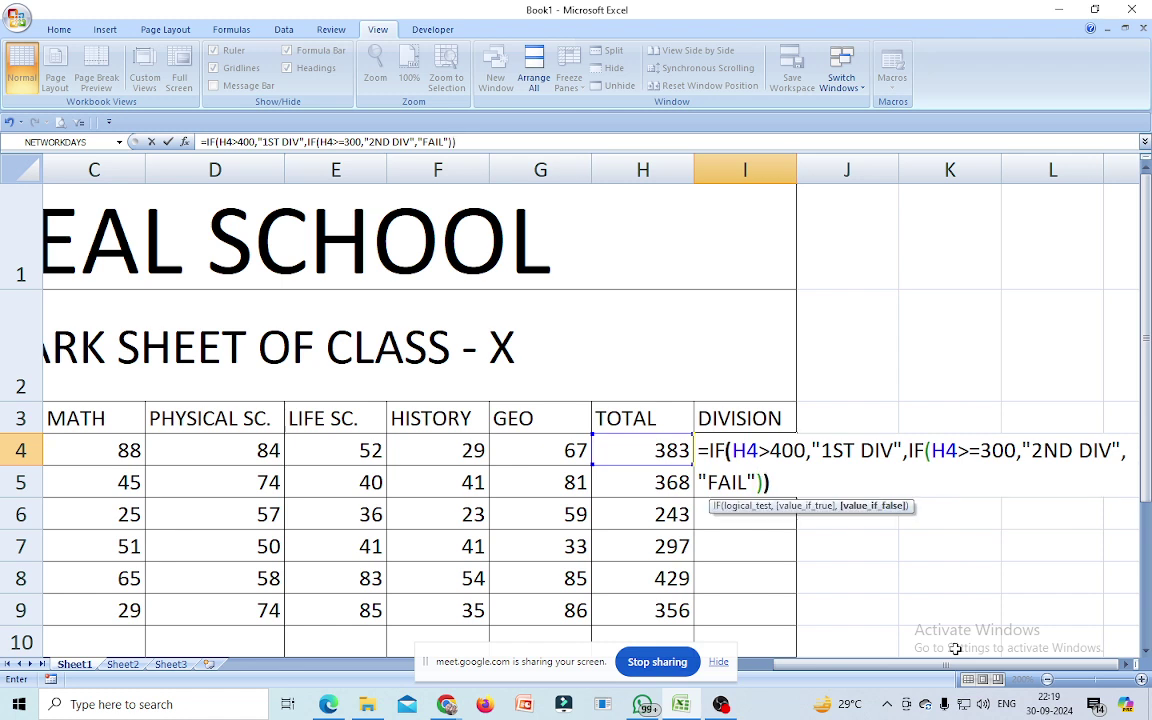
{"action": "key", "text": "Return"}
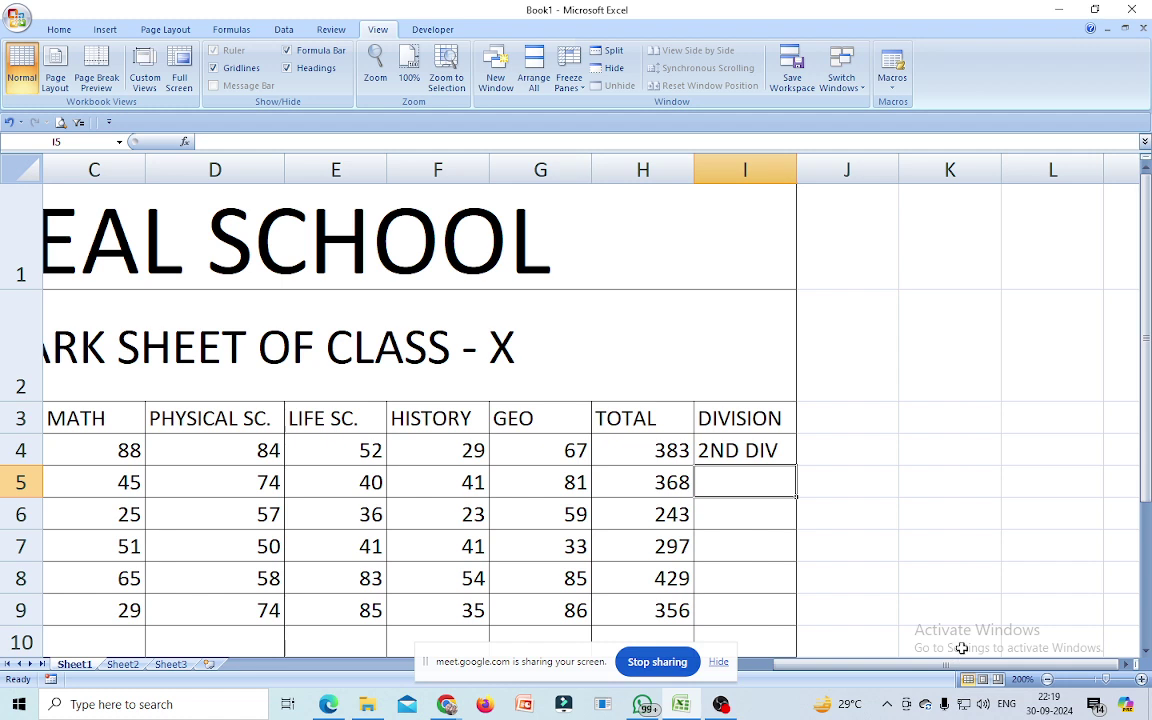
{"action": "left_click", "coordinate": [738, 450]}
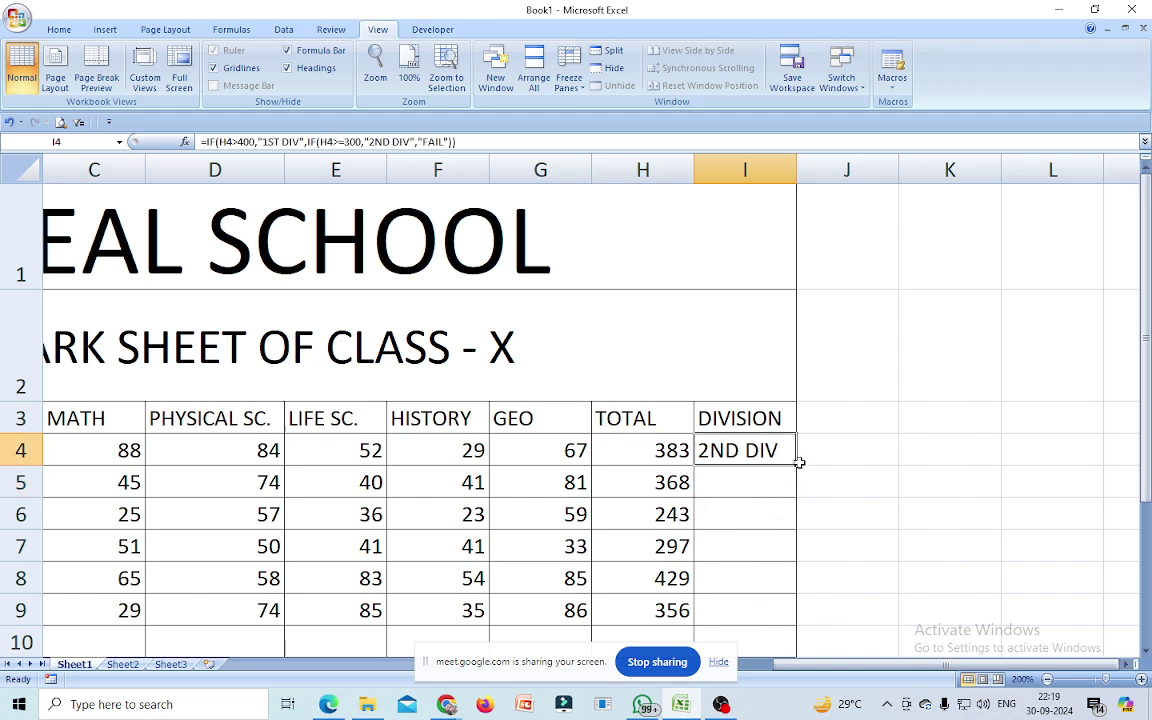
{"action": "left_click_drag", "start_coordinate": [797, 461], "coordinate": [790, 620]}
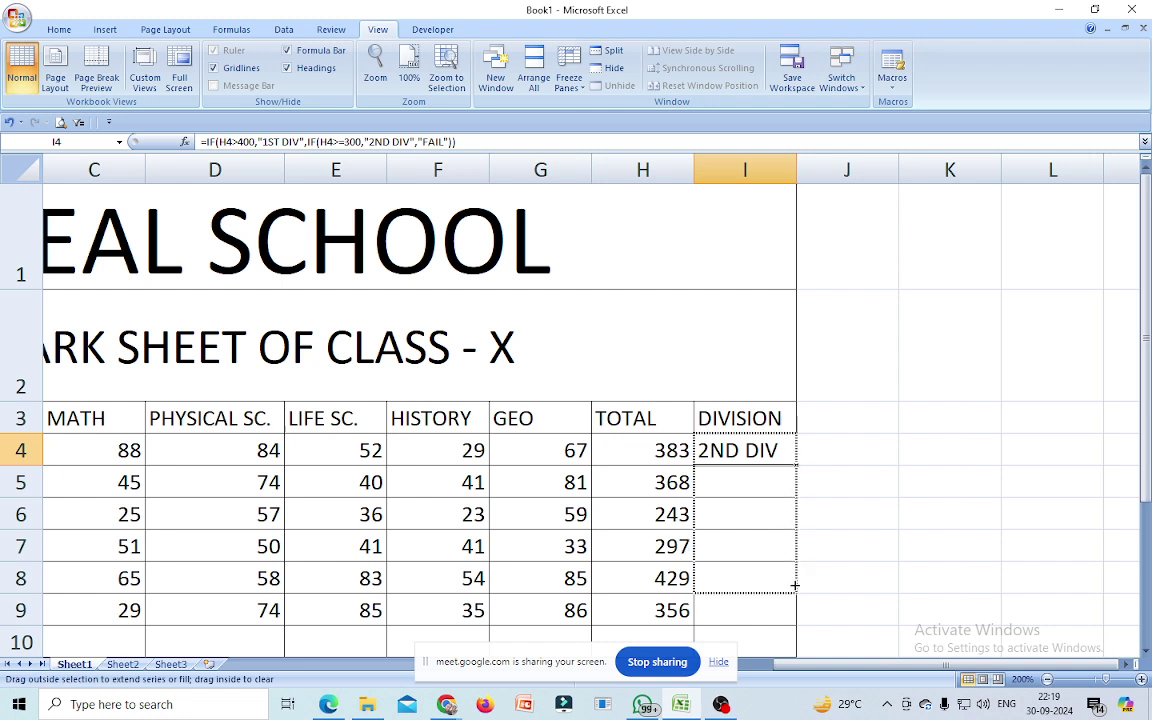
{"action": "left_click", "coordinate": [872, 579]}
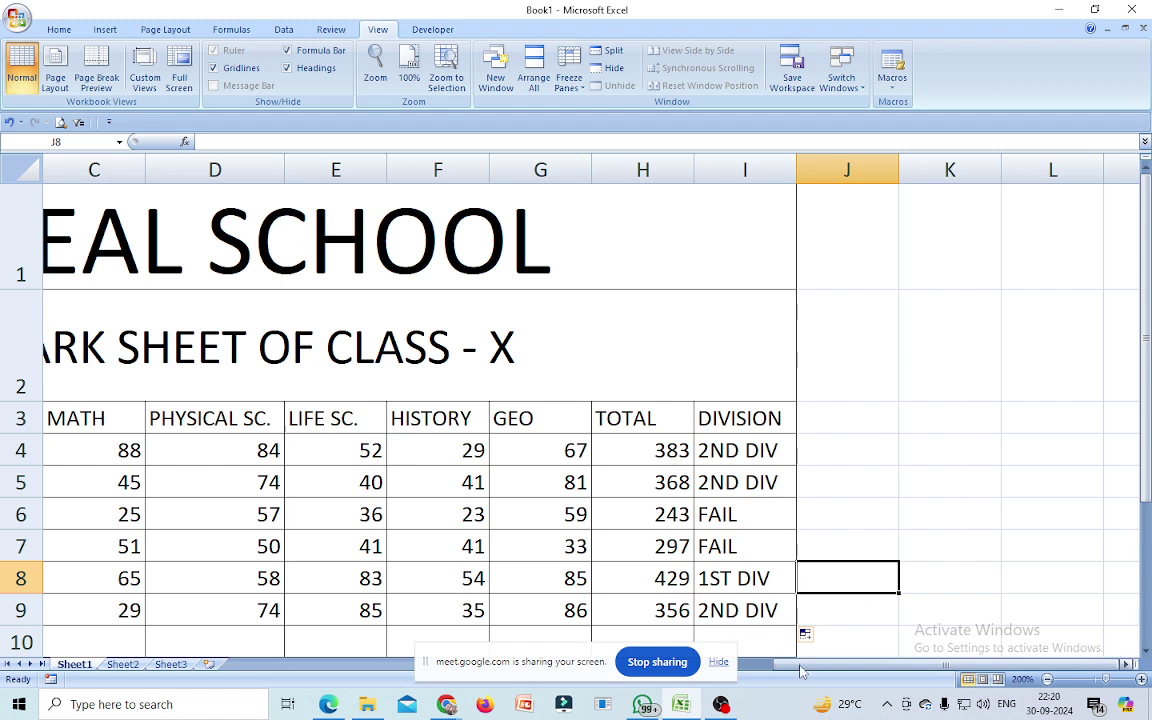
{"action": "left_click_drag", "start_coordinate": [805, 665], "coordinate": [733, 672]}
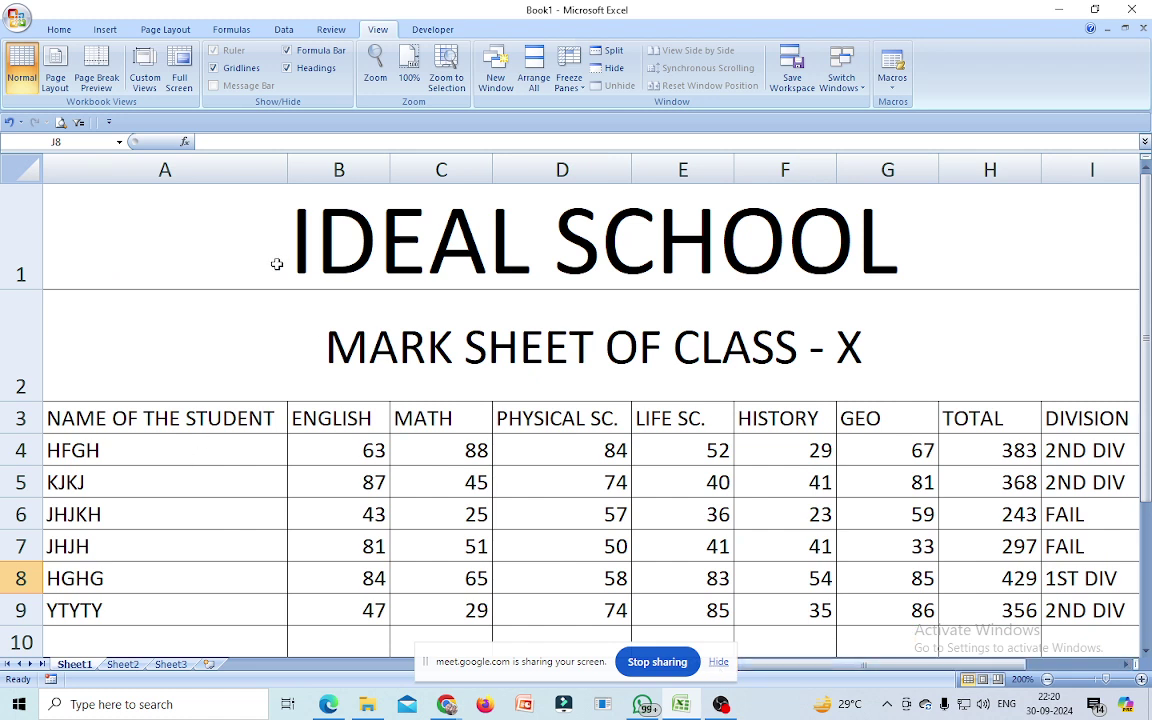
{"action": "key", "text": "Left"}
{"action": "key", "text": "Up"}
{"action": "key", "text": "Up"}
{"action": "key", "text": "Up"}
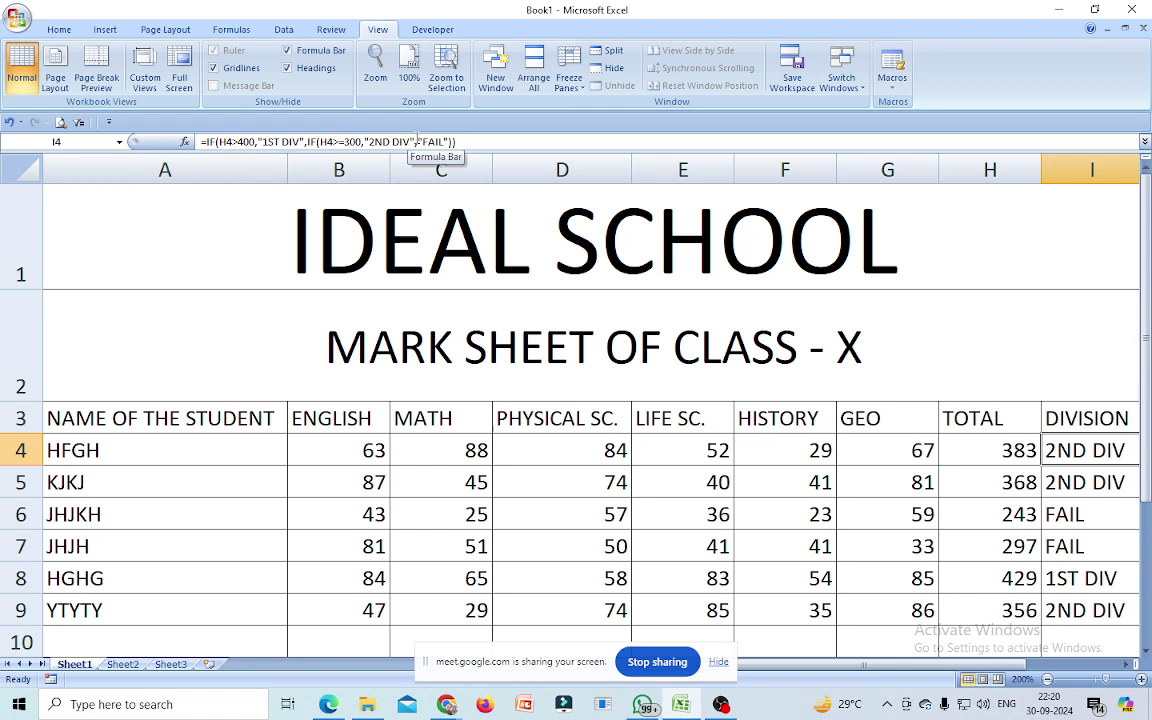
{"action": "left_click_drag", "start_coordinate": [865, 664], "coordinate": [930, 655]}
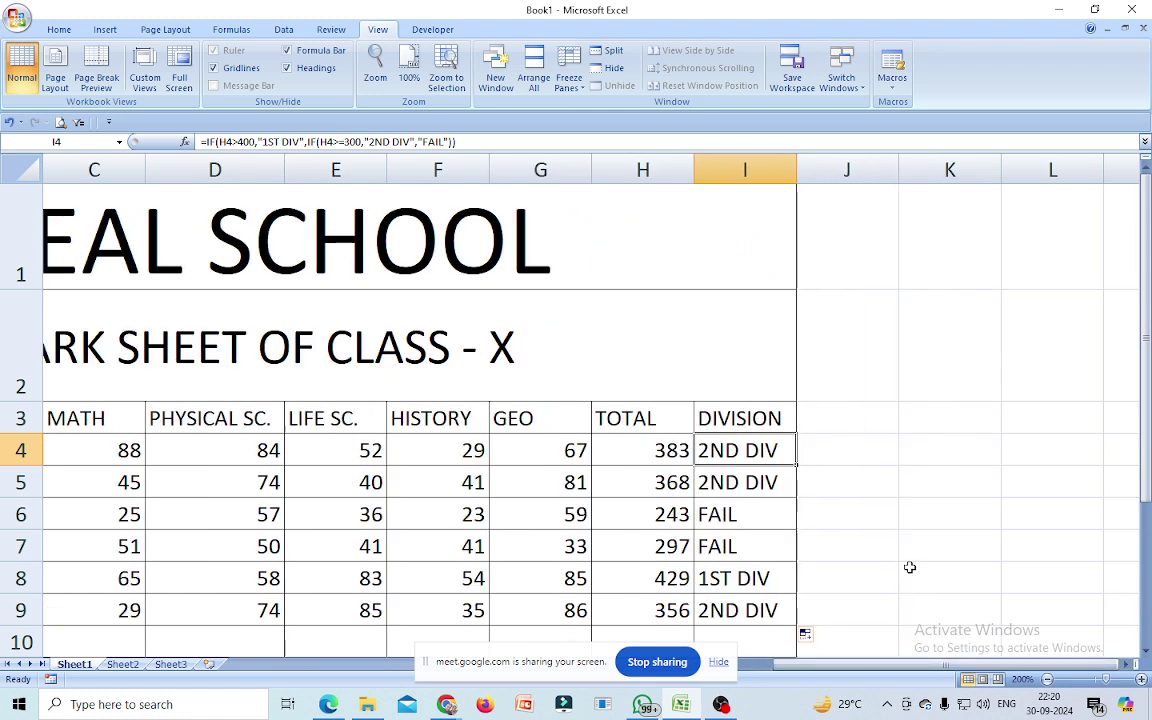
{"action": "left_click", "coordinate": [931, 545]}
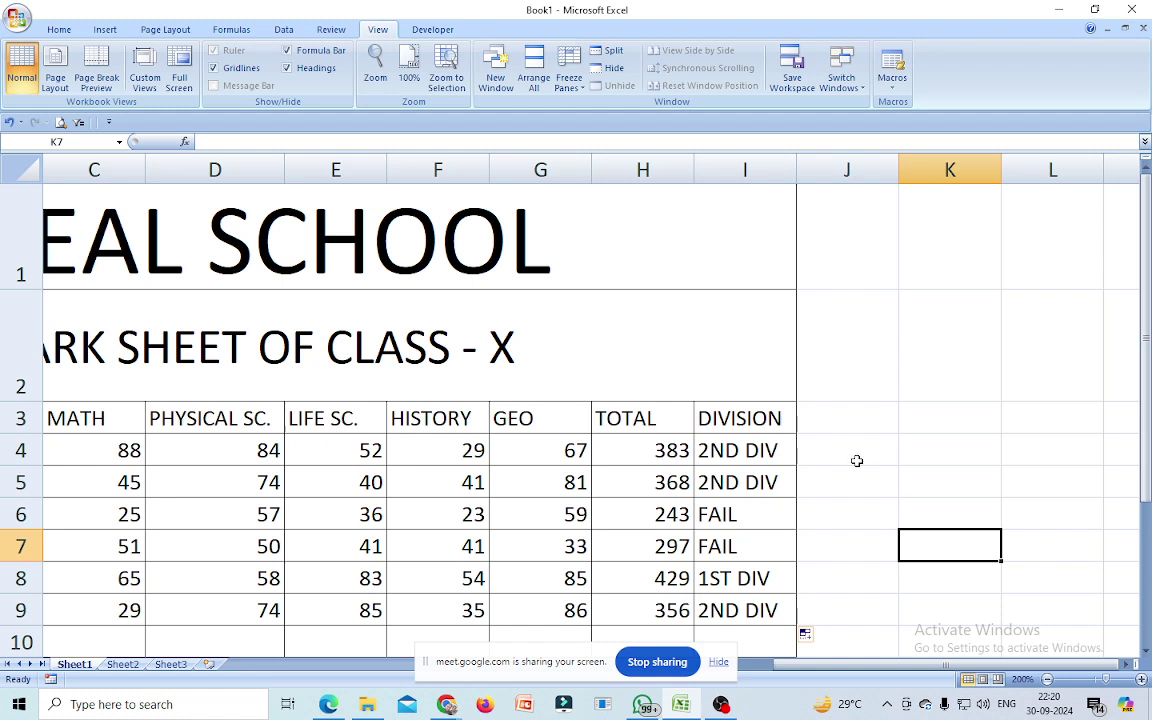
{"action": "left_click", "coordinate": [727, 455]}
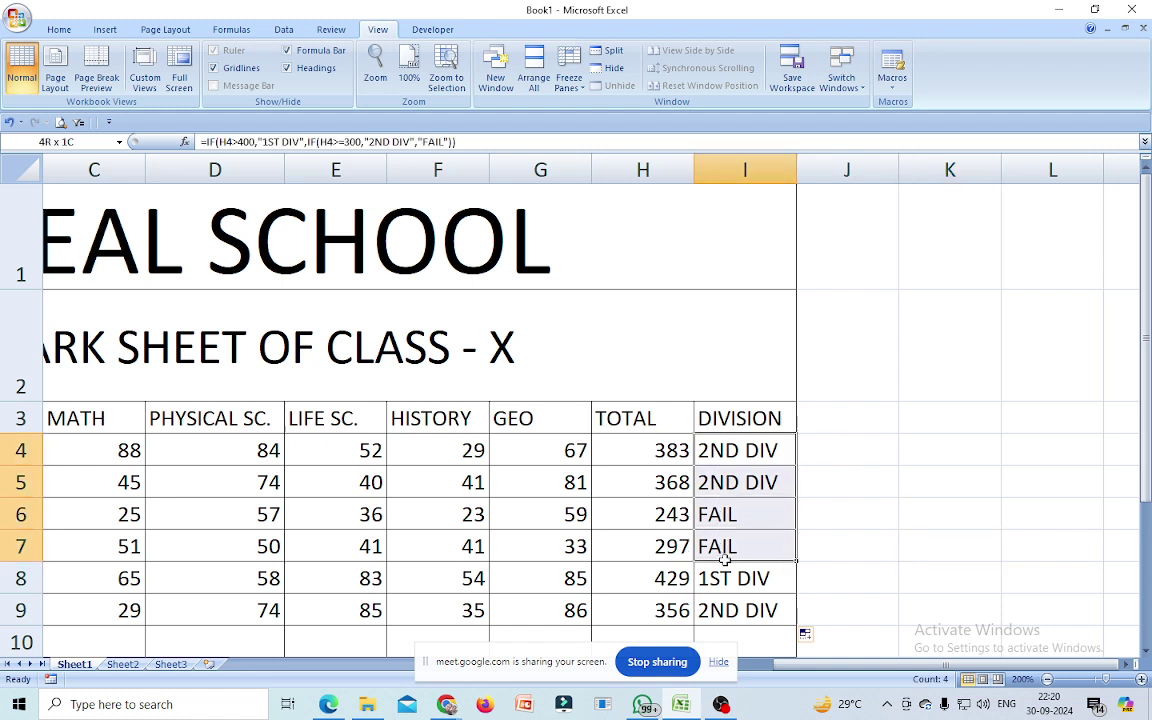
{"action": "left_click_drag", "start_coordinate": [726, 466], "coordinate": [725, 609]}
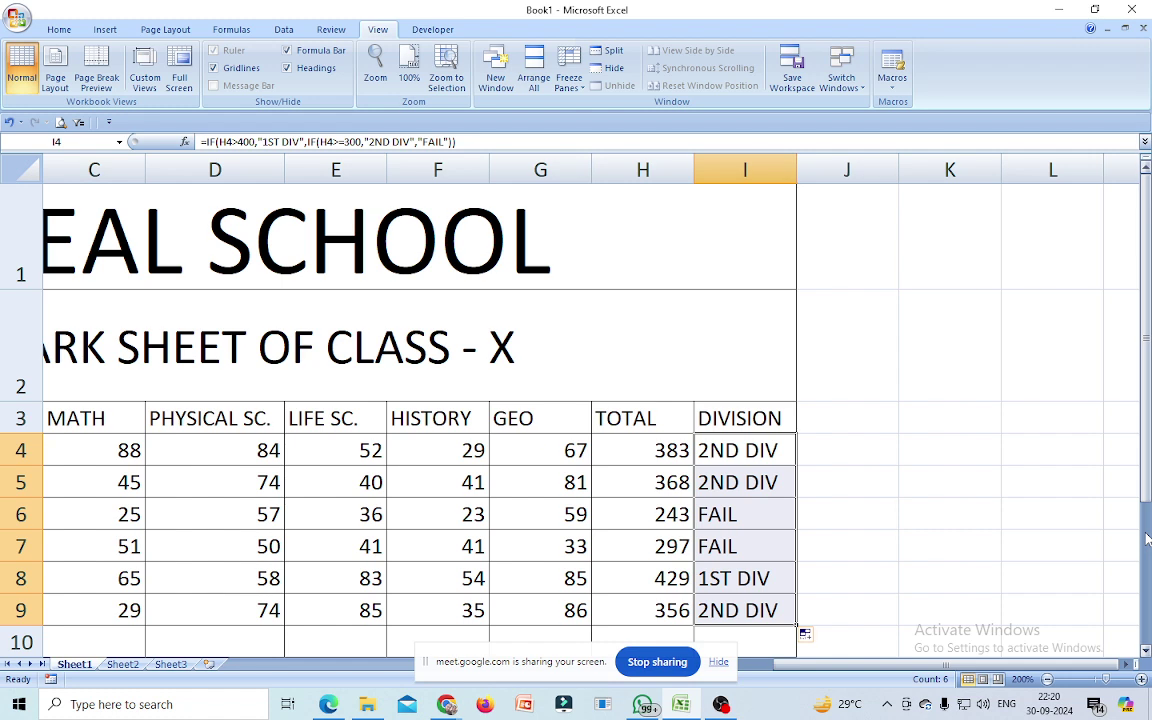
- Add an Equal To rule highlighting FAIL with light red fill and dark red text
{"action": "left_click", "coordinate": [60, 29]}
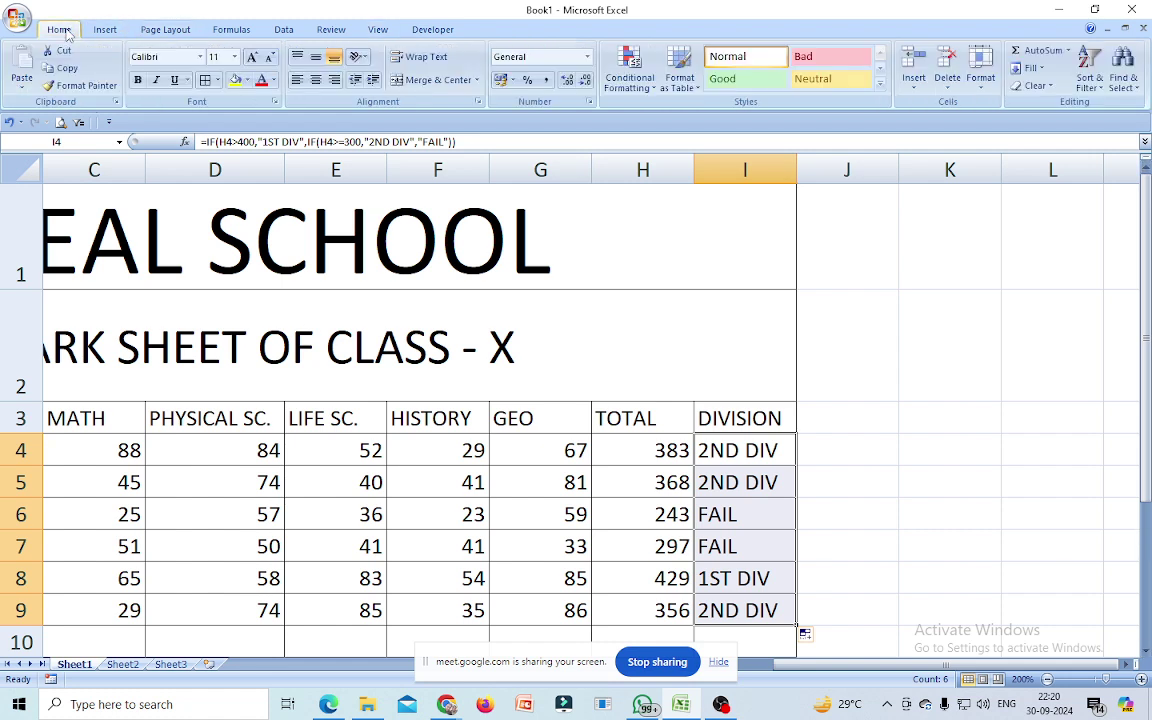
{"action": "left_click", "coordinate": [635, 79]}
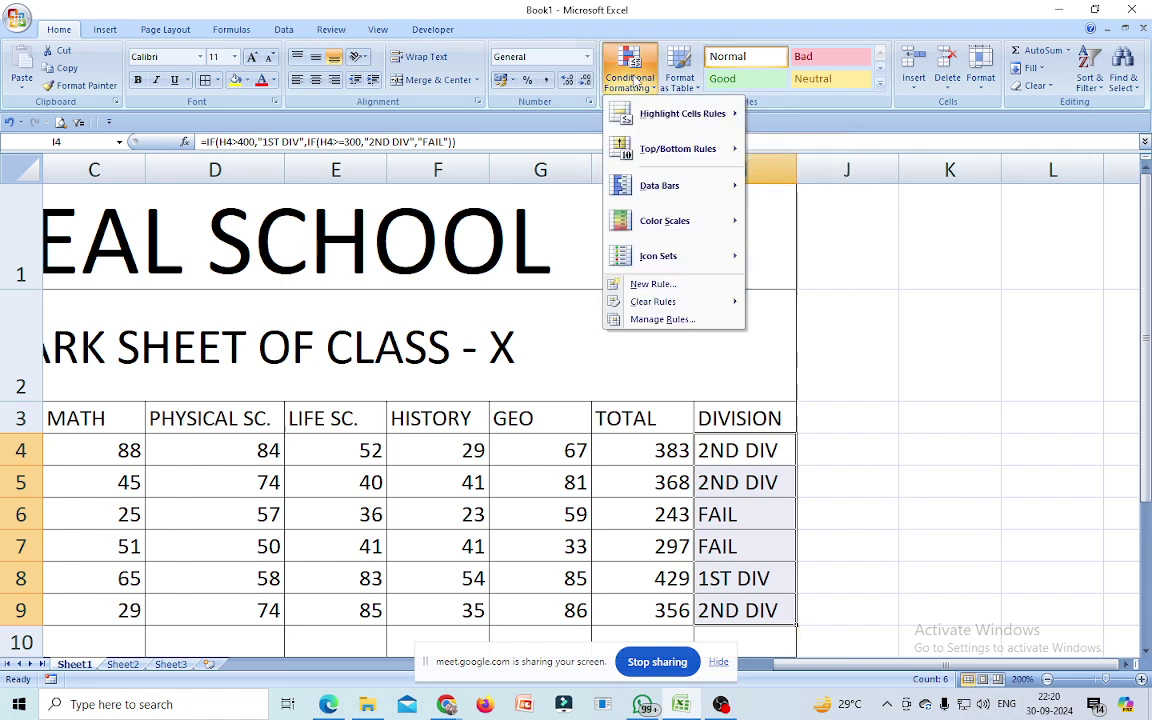
{"action": "mouse_move", "coordinate": [682, 113]}
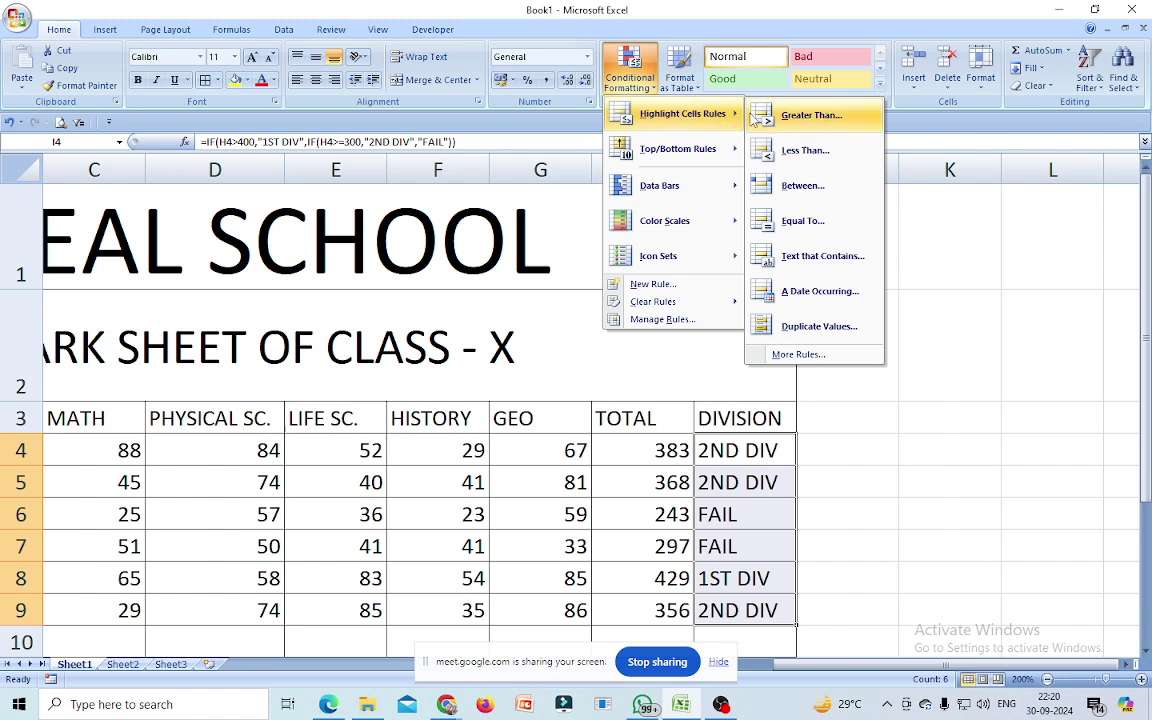
{"action": "left_click", "coordinate": [828, 222]}
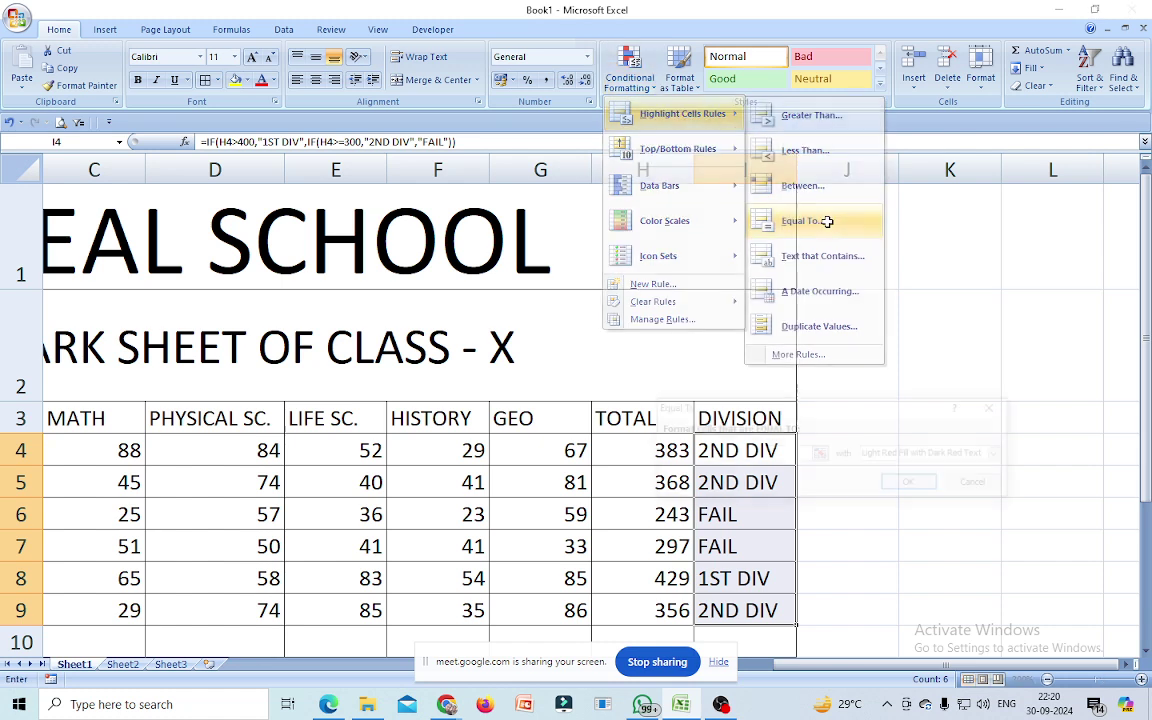
{"action": "left_click_drag", "start_coordinate": [766, 410], "coordinate": [746, 245]}
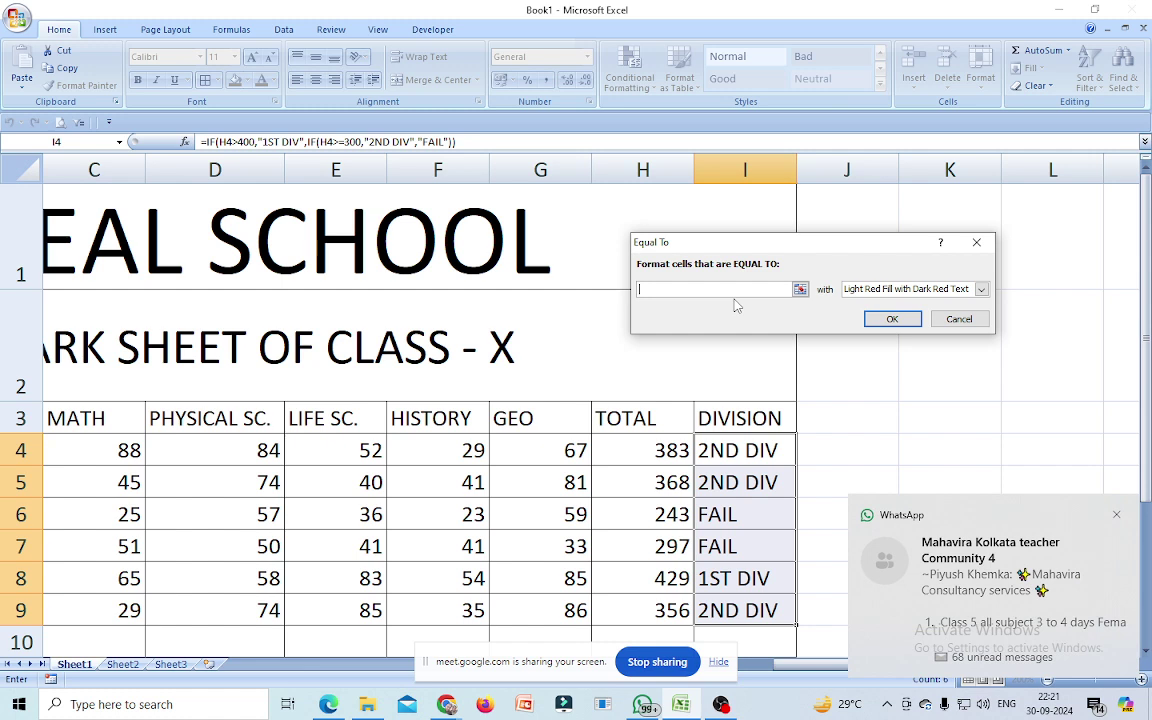
{"action": "type", "text": "FA"}
{"action": "type", "text": "IL"}
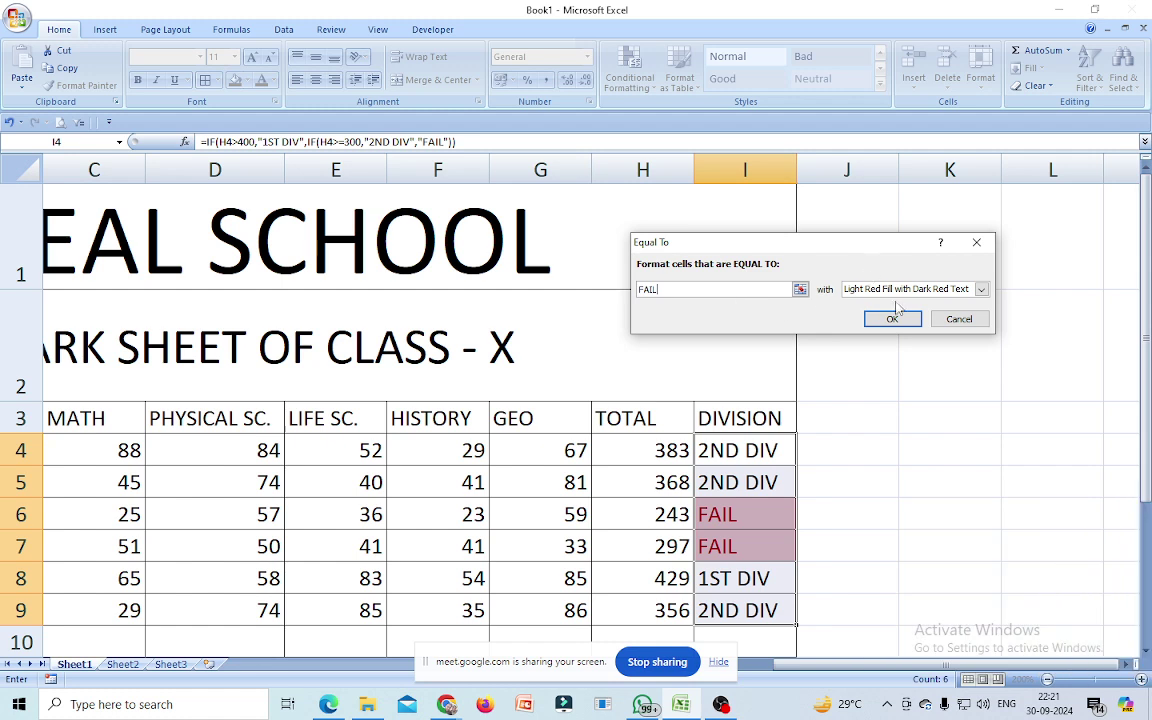
{"action": "left_click", "coordinate": [890, 319]}
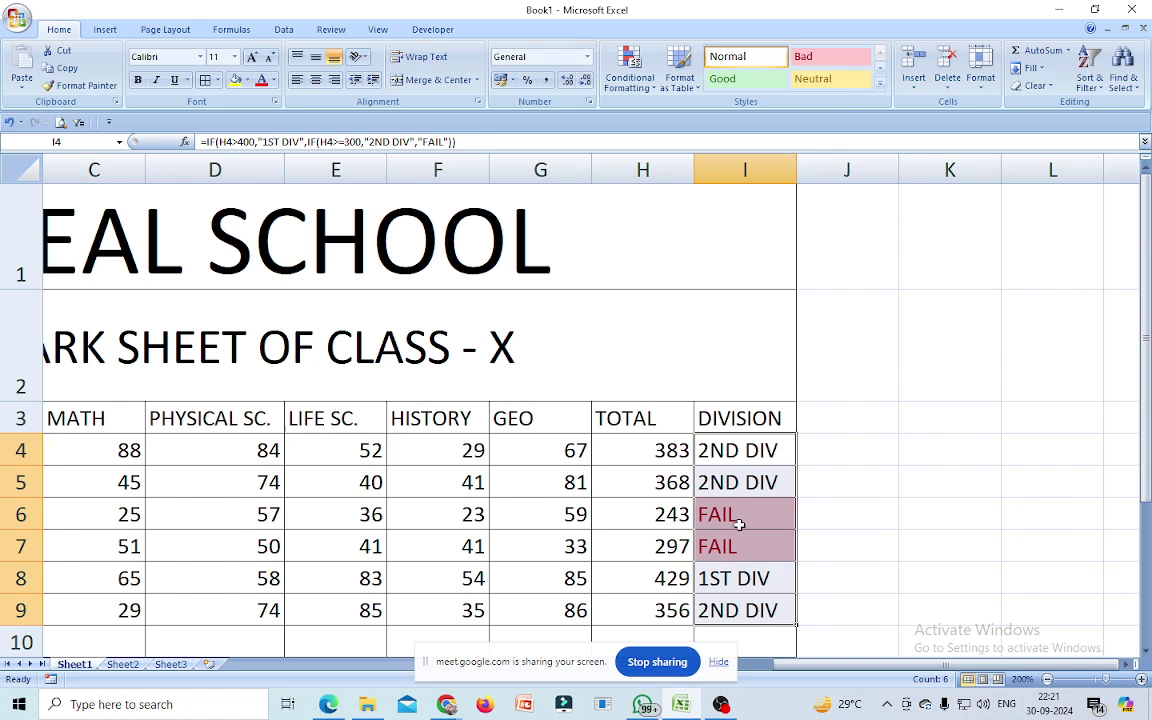
{"action": "left_click_drag", "start_coordinate": [705, 450], "coordinate": [733, 600]}
- Add an Equal To rule giving 2ND DIV yellow fill with dark yellow text
{"action": "left_click", "coordinate": [618, 62]}
{"action": "mouse_move", "coordinate": [682, 114]}
{"action": "left_click", "coordinate": [812, 222]}
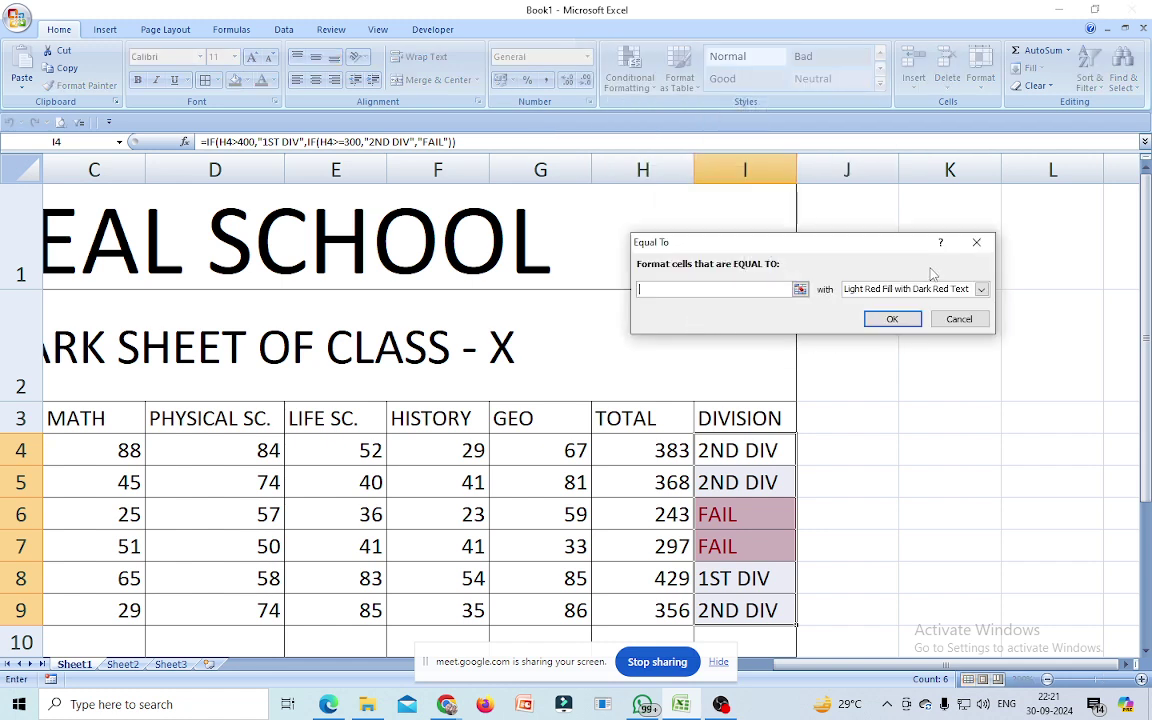
{"action": "left_click", "coordinate": [980, 290]}
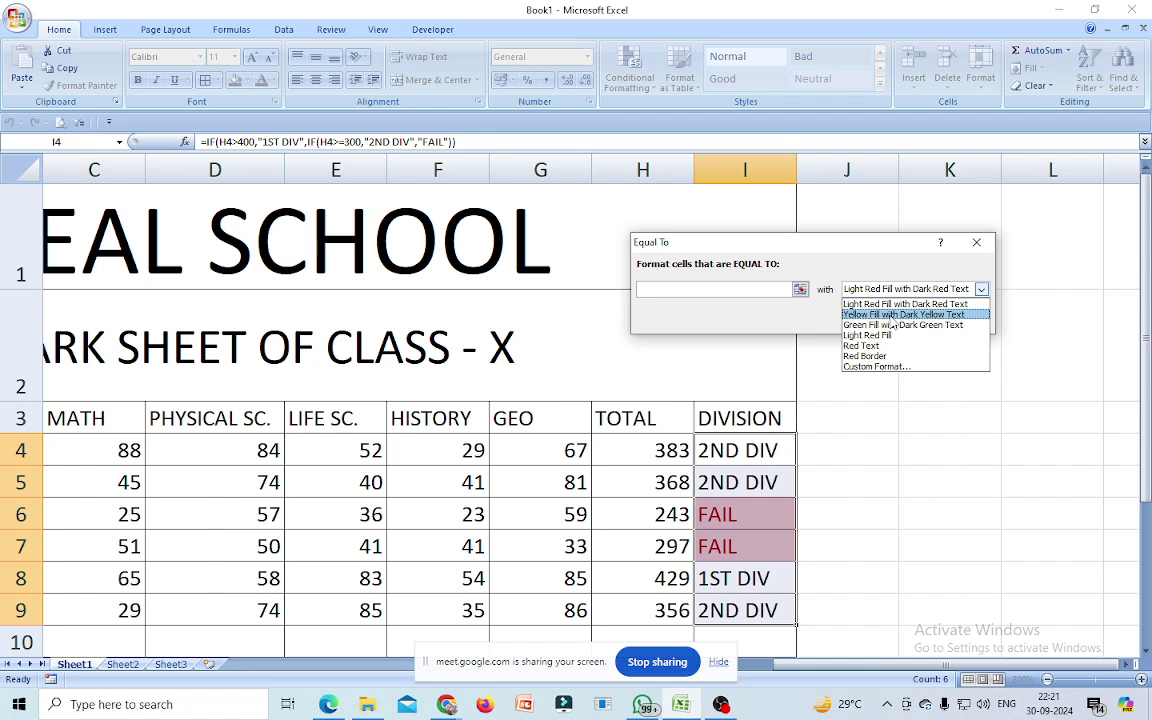
{"action": "left_click", "coordinate": [891, 315]}
{"action": "left_click", "coordinate": [708, 289]}
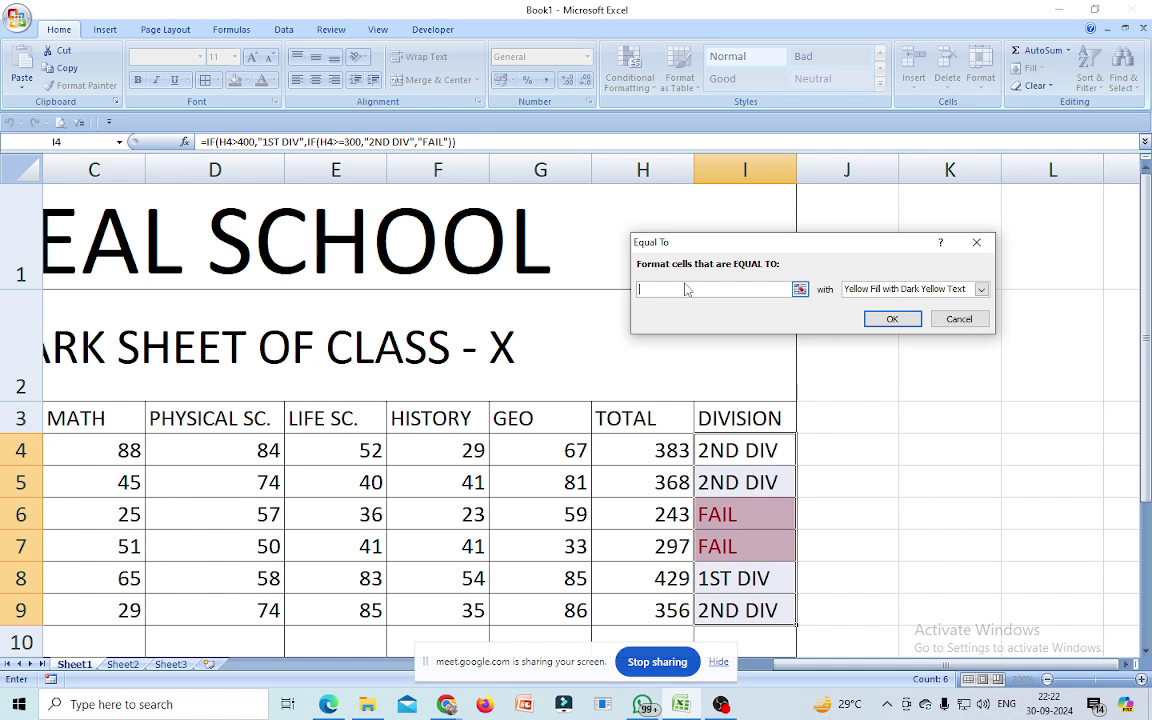
{"action": "type", "text": "2ND "}
{"action": "type", "text": "DIV"}
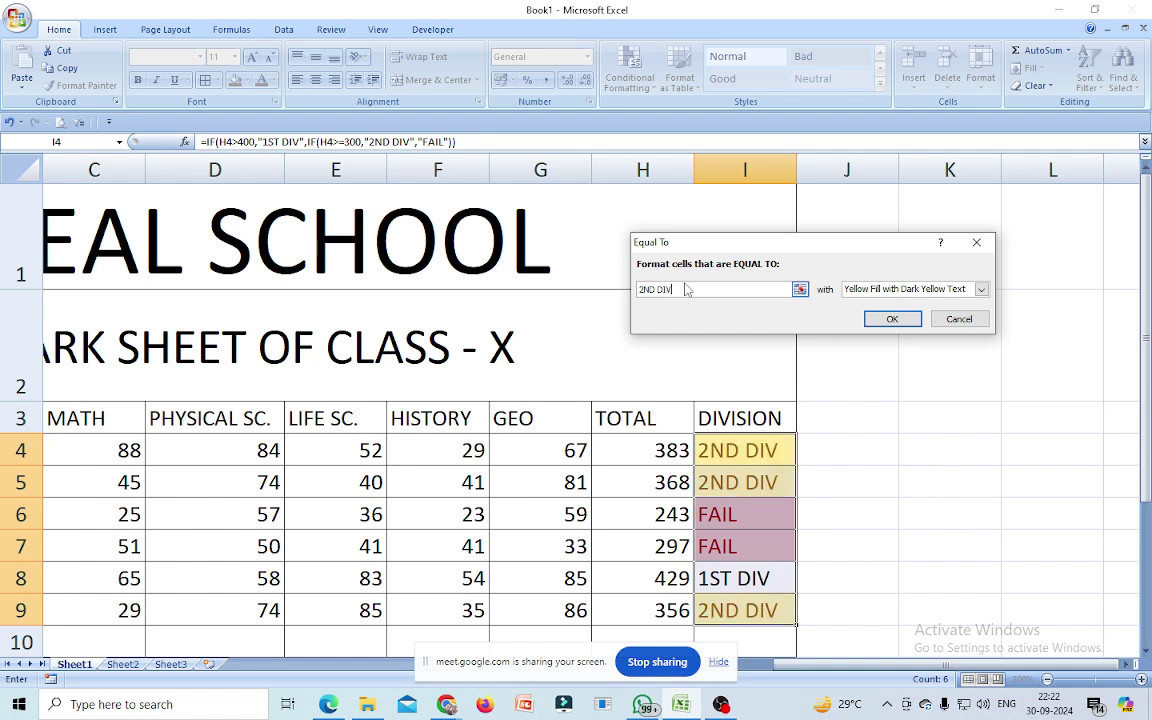
{"action": "left_click", "coordinate": [891, 320]}
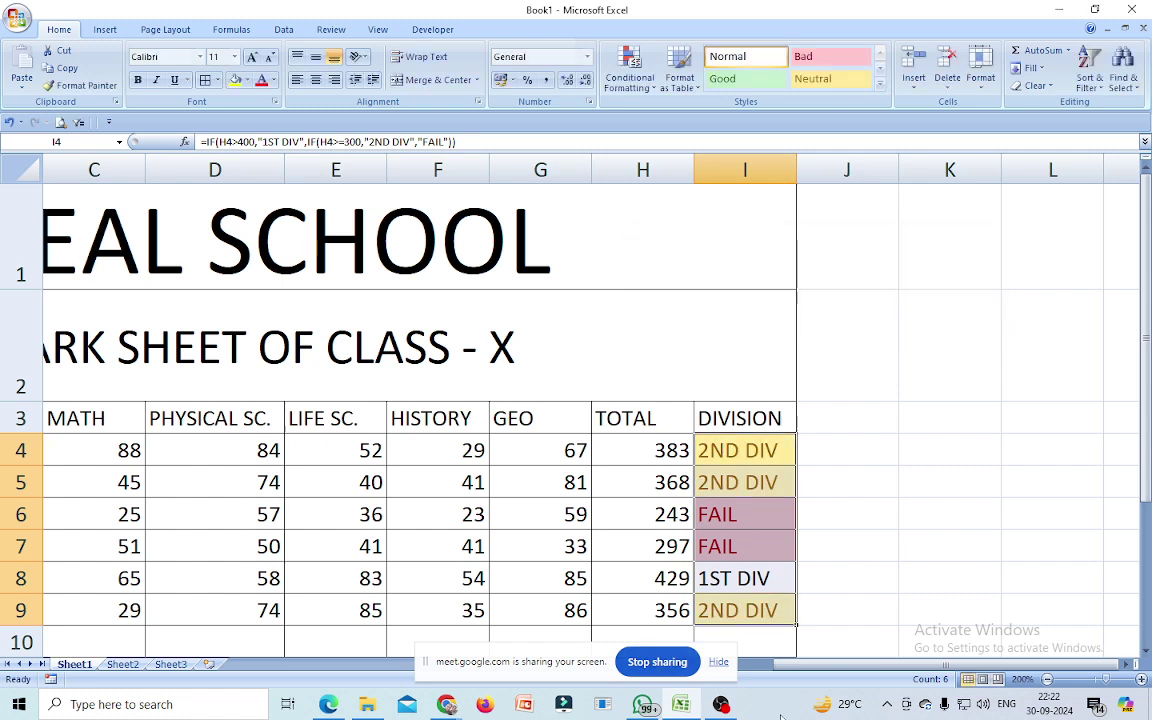
- Start another Equal To highlight rule and look through the custom format options without changing them
{"action": "left_click", "coordinate": [626, 72]}
{"action": "mouse_move", "coordinate": [682, 114]}
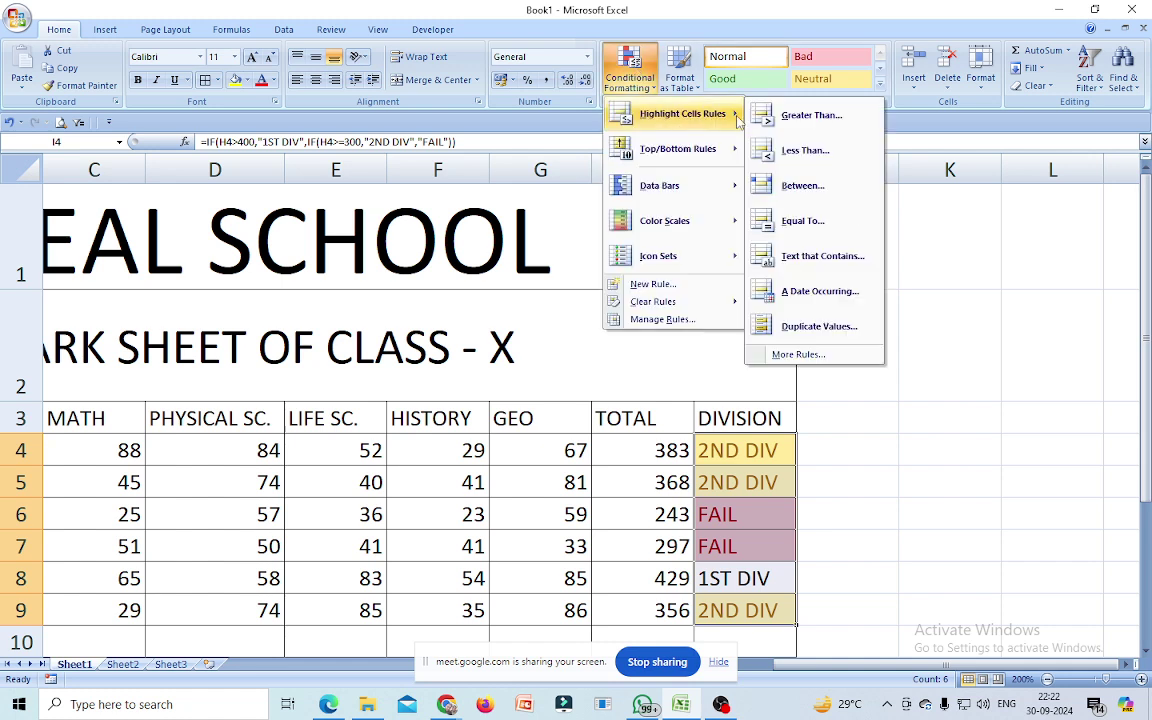
{"action": "left_click", "coordinate": [791, 227]}
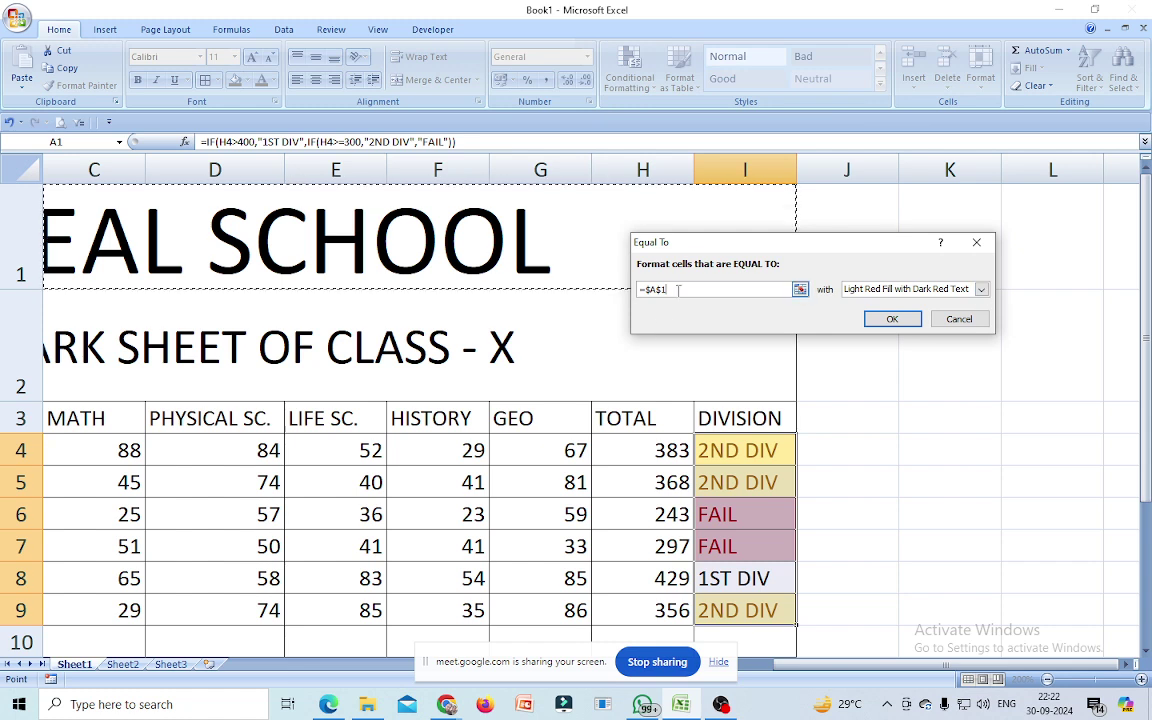
{"action": "key", "text": "BackSpace"}
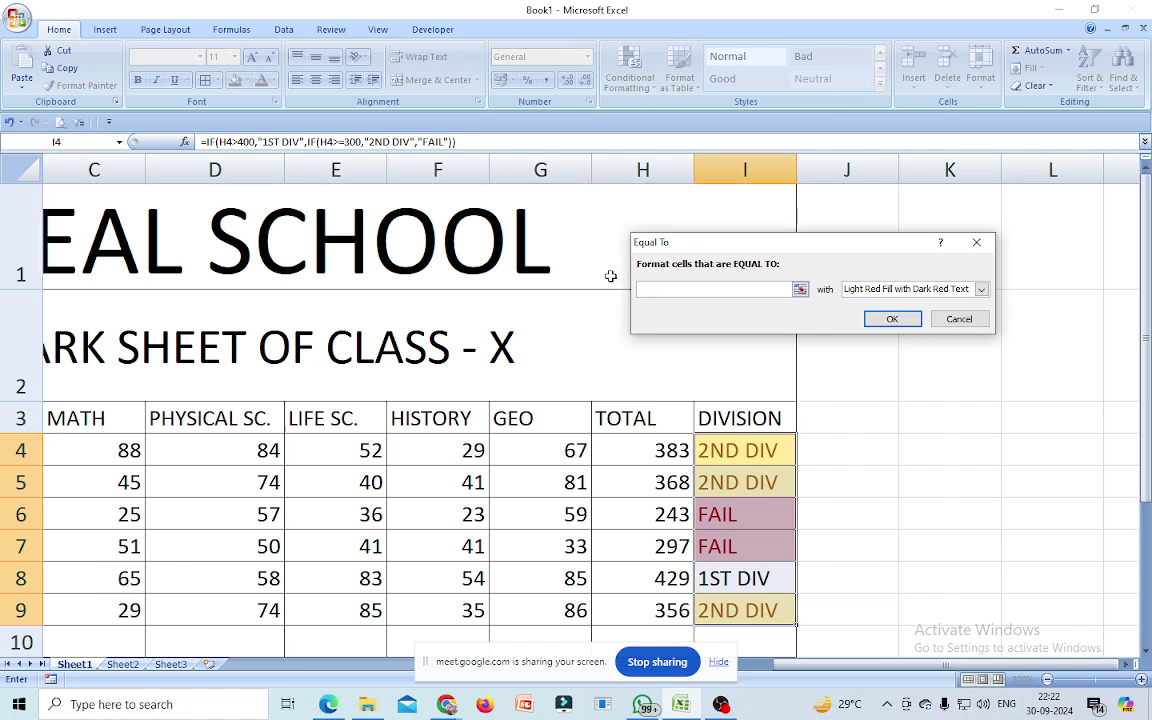
{"action": "left_click", "coordinate": [980, 289]}
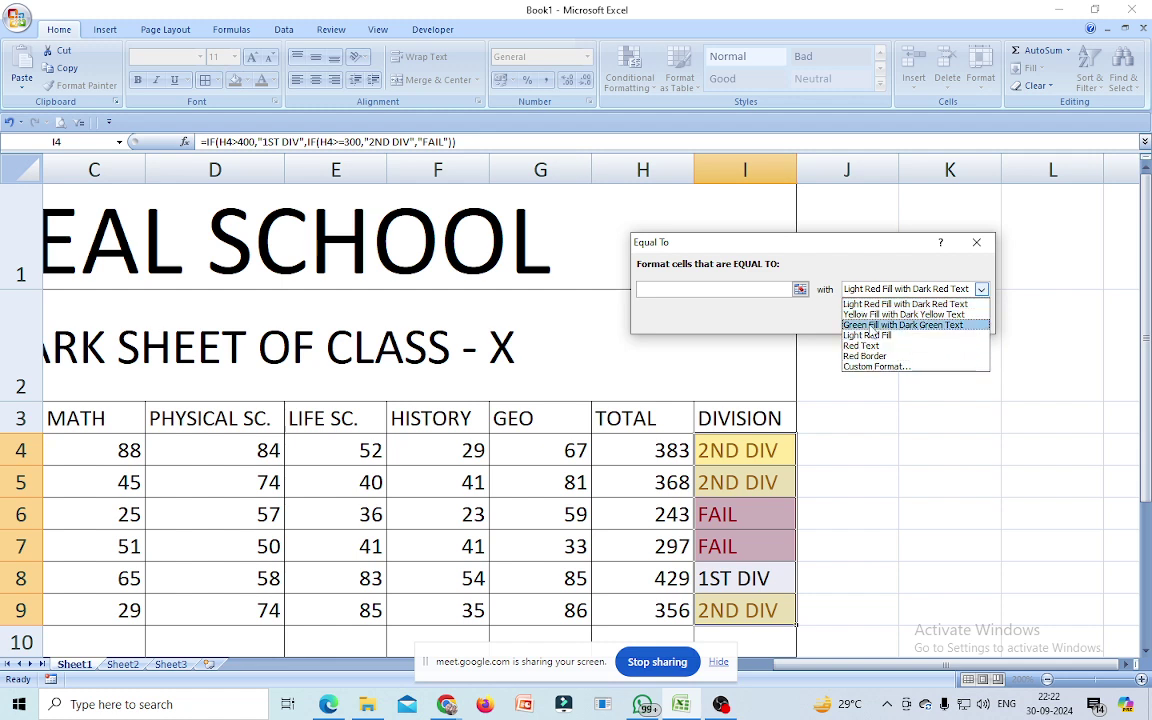
{"action": "left_click", "coordinate": [876, 366]}
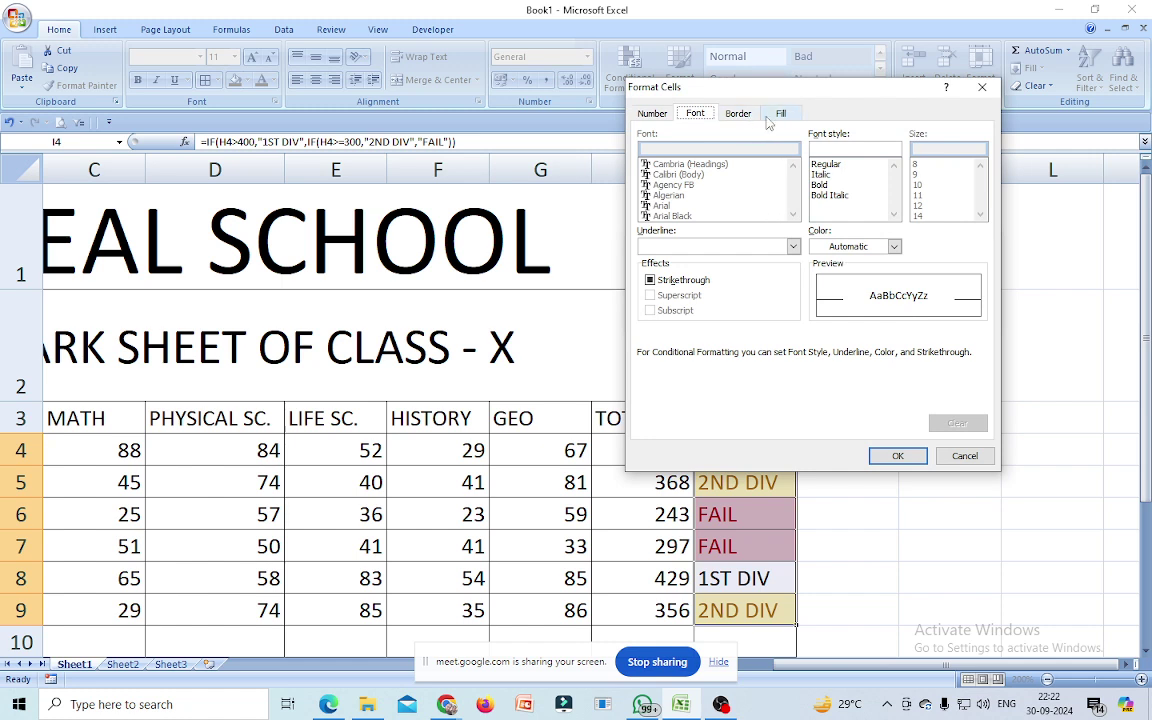
{"action": "left_click", "coordinate": [781, 114]}
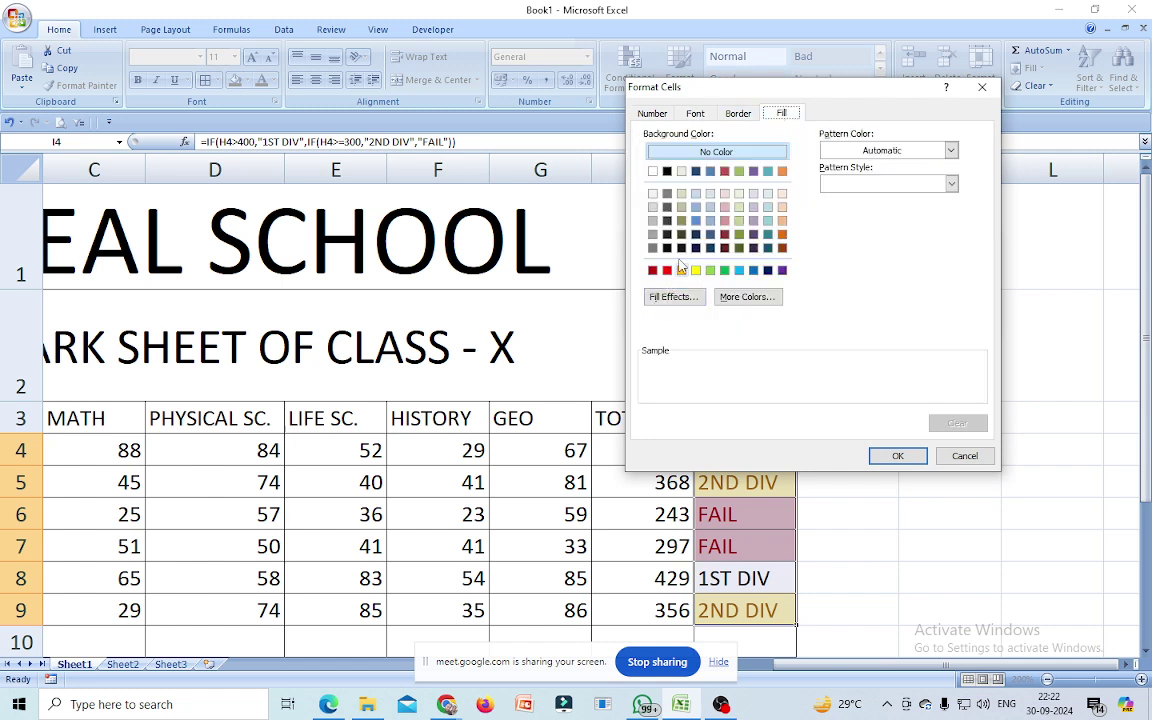
{"action": "left_click", "coordinate": [651, 114]}
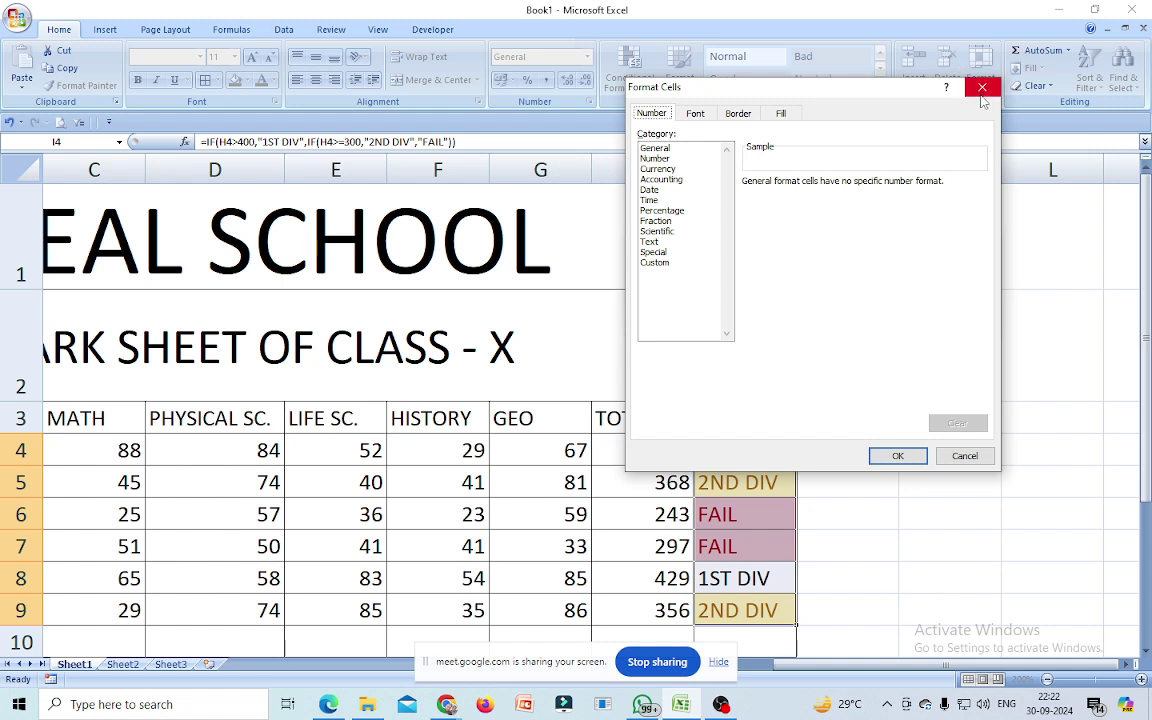
{"action": "left_click", "coordinate": [982, 87]}
- Enter 1ST DIV as the matching value and choose Green Fill with Dark Green Text
{"action": "left_click", "coordinate": [664, 289]}
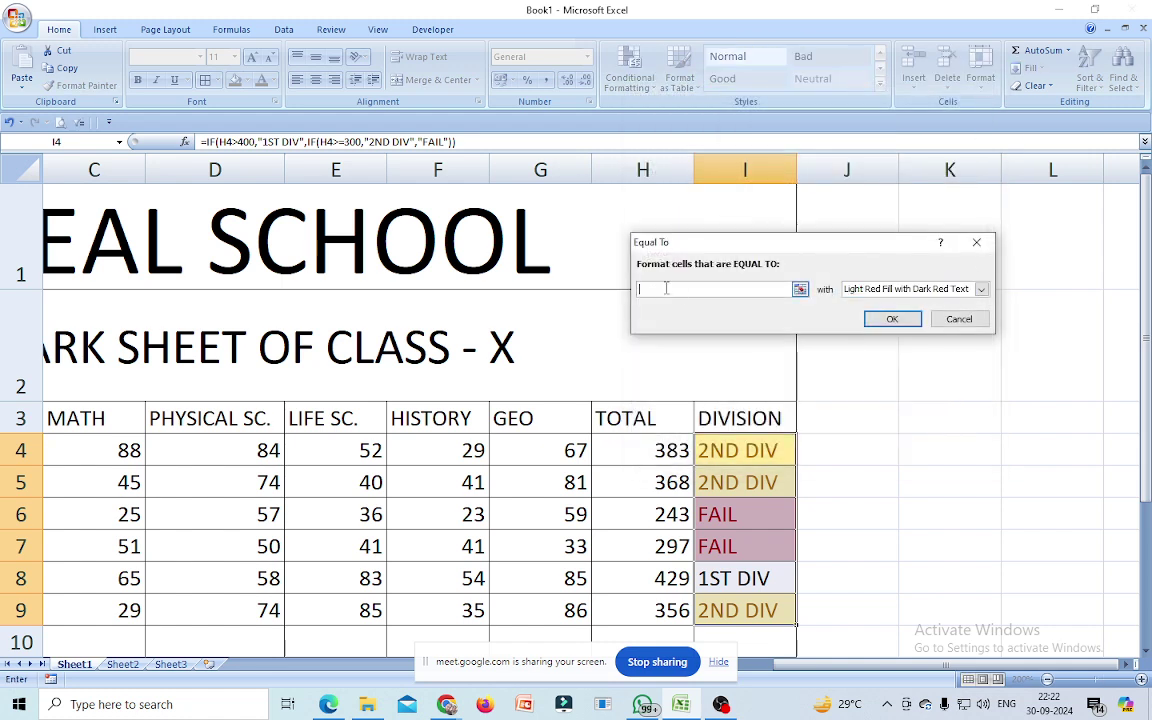
{"action": "type", "text": "1ST "}
{"action": "type", "text": "DIV"}
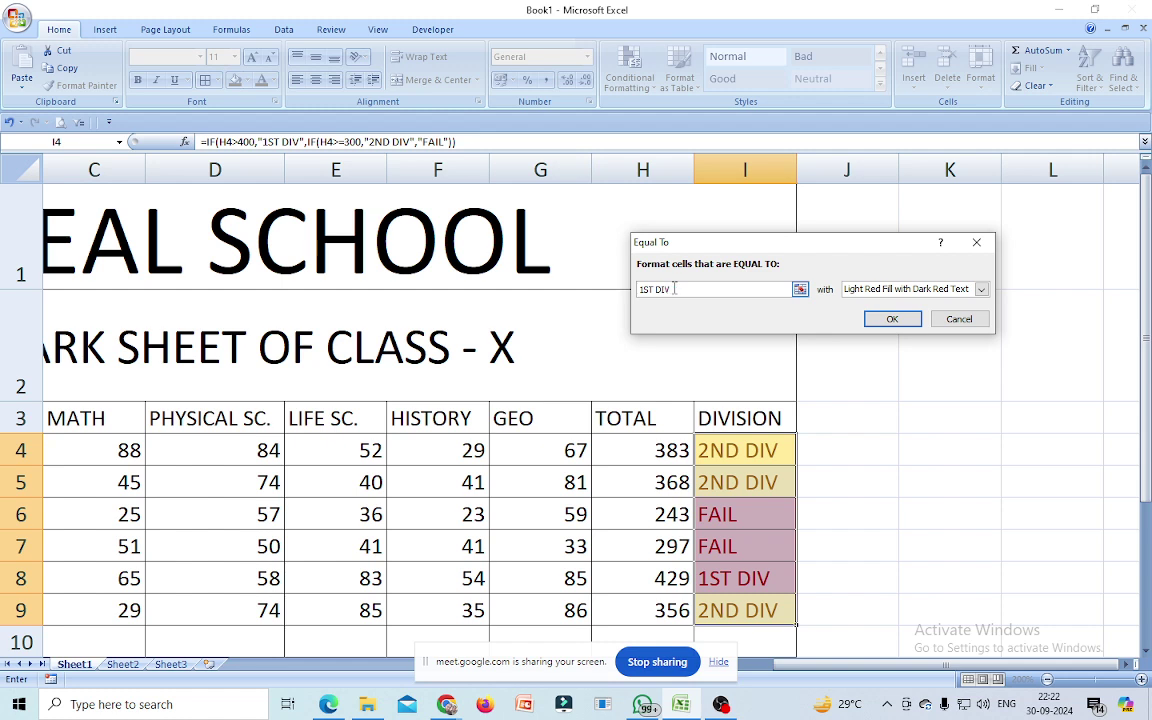
{"action": "left_click", "coordinate": [981, 289]}
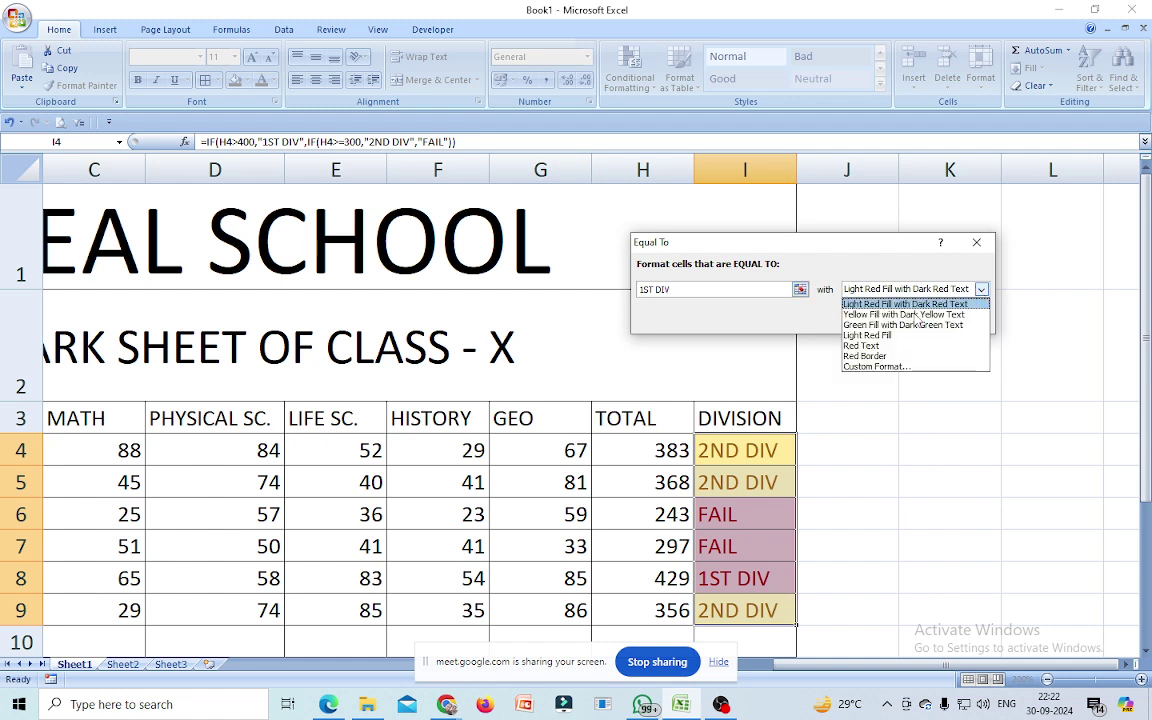
{"action": "left_click", "coordinate": [878, 325]}
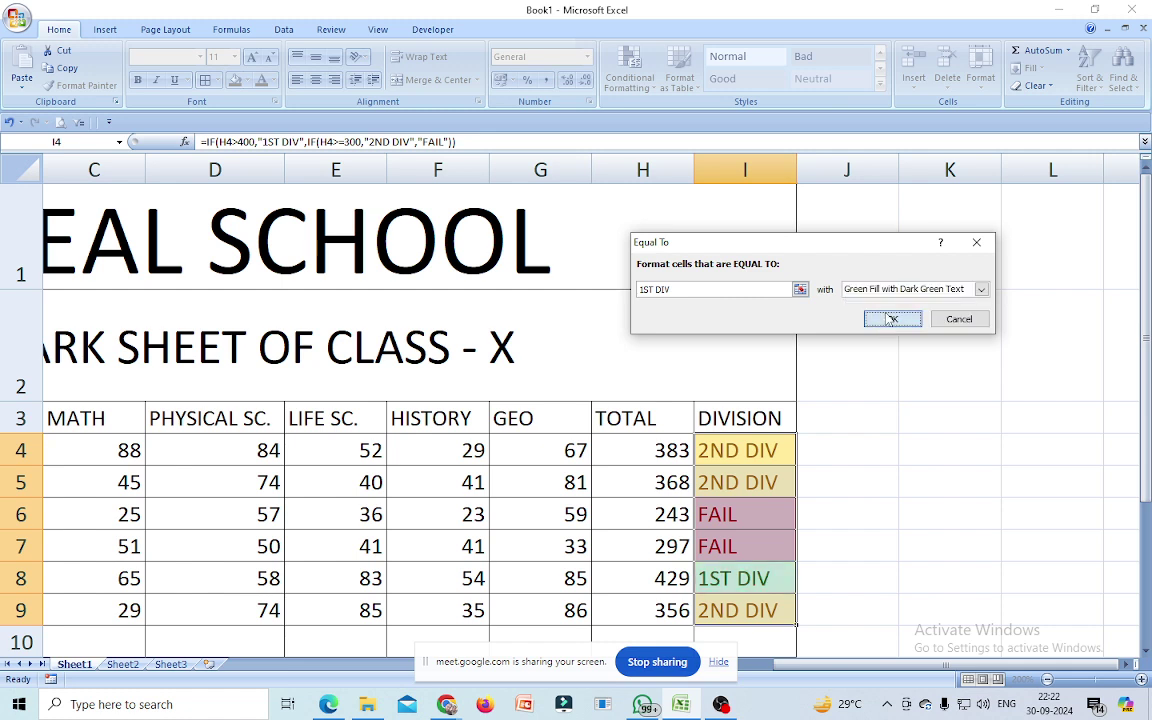
{"action": "left_click", "coordinate": [892, 319]}
- Apply the green 1ST DIV rule, then select the TOTAL values H4:H9
{"action": "left_click", "coordinate": [944, 365]}
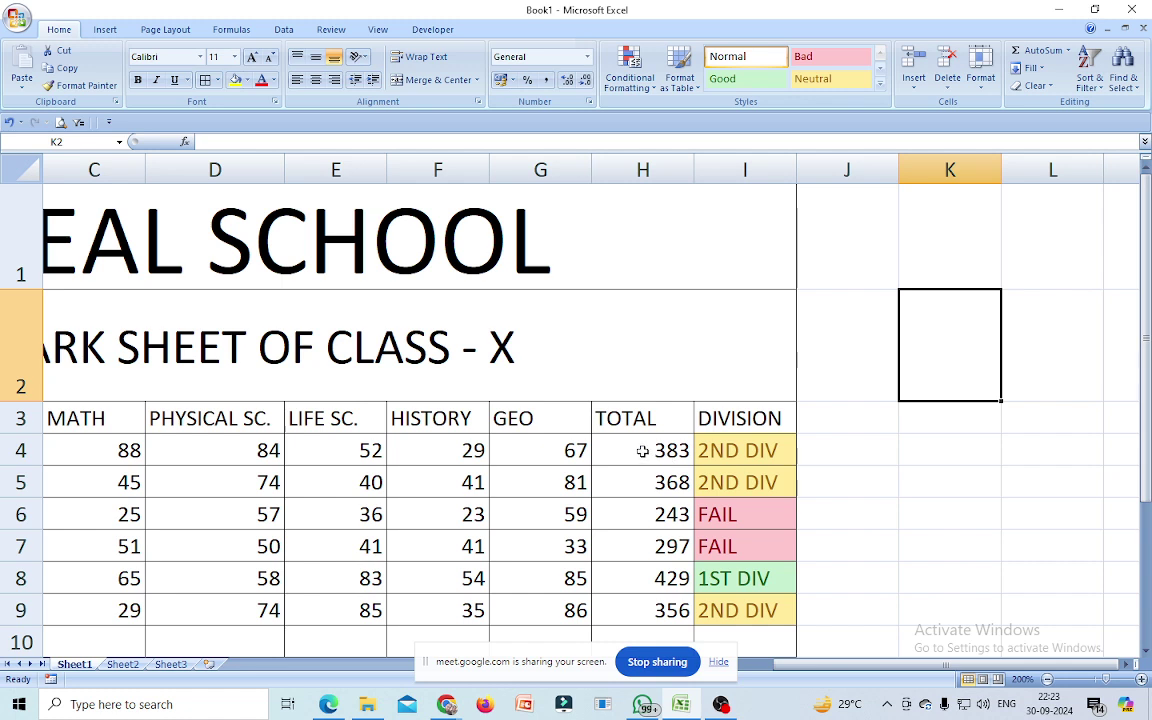
{"action": "left_click_drag", "start_coordinate": [643, 451], "coordinate": [656, 607]}
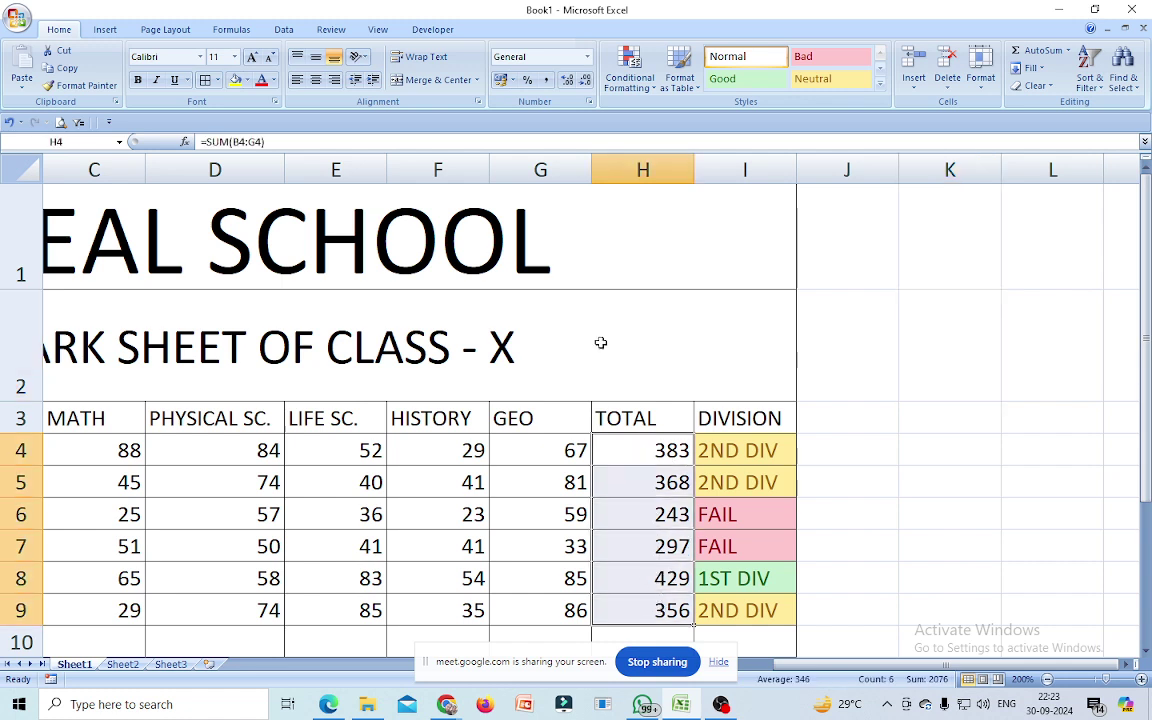
- Highlight totals greater than 400 with Green Fill with Dark Green Text
{"action": "left_click", "coordinate": [634, 70]}
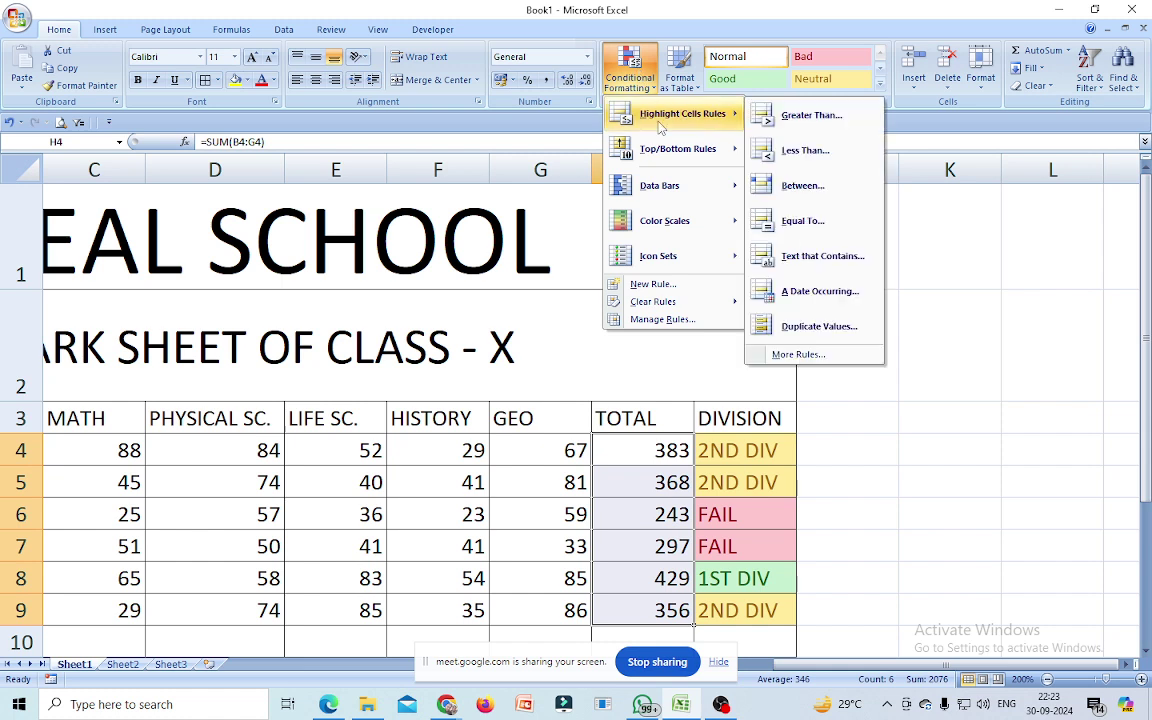
{"action": "mouse_move", "coordinate": [682, 114]}
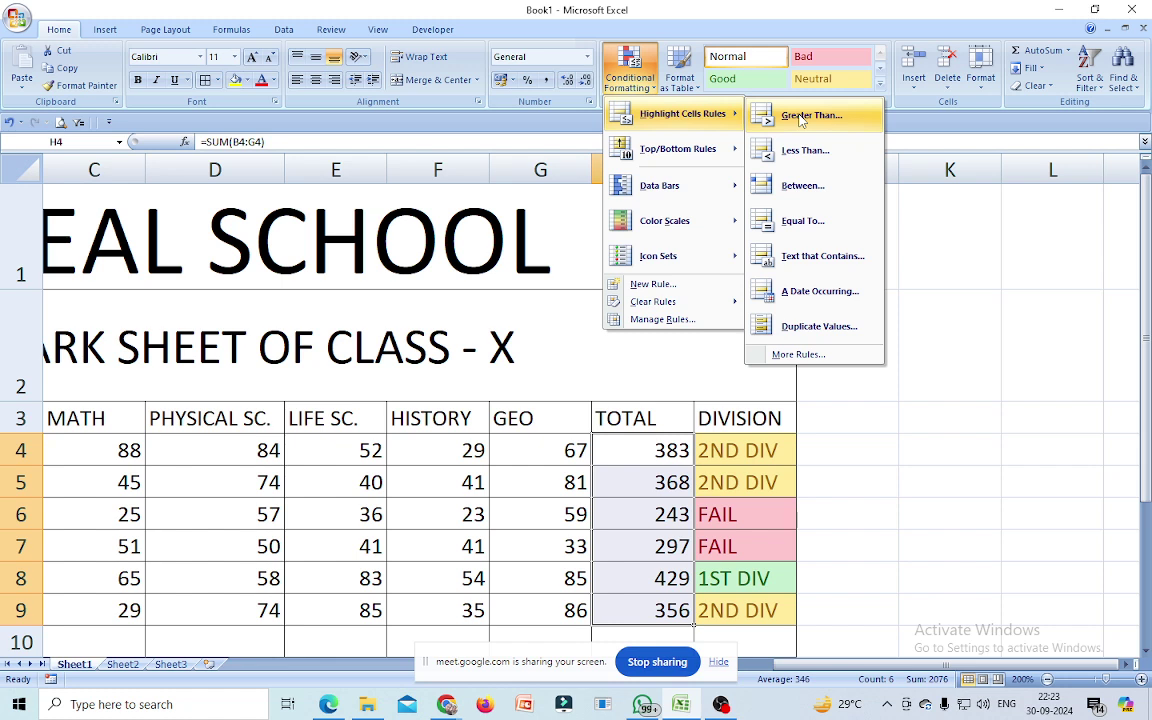
{"action": "left_click", "coordinate": [800, 120]}
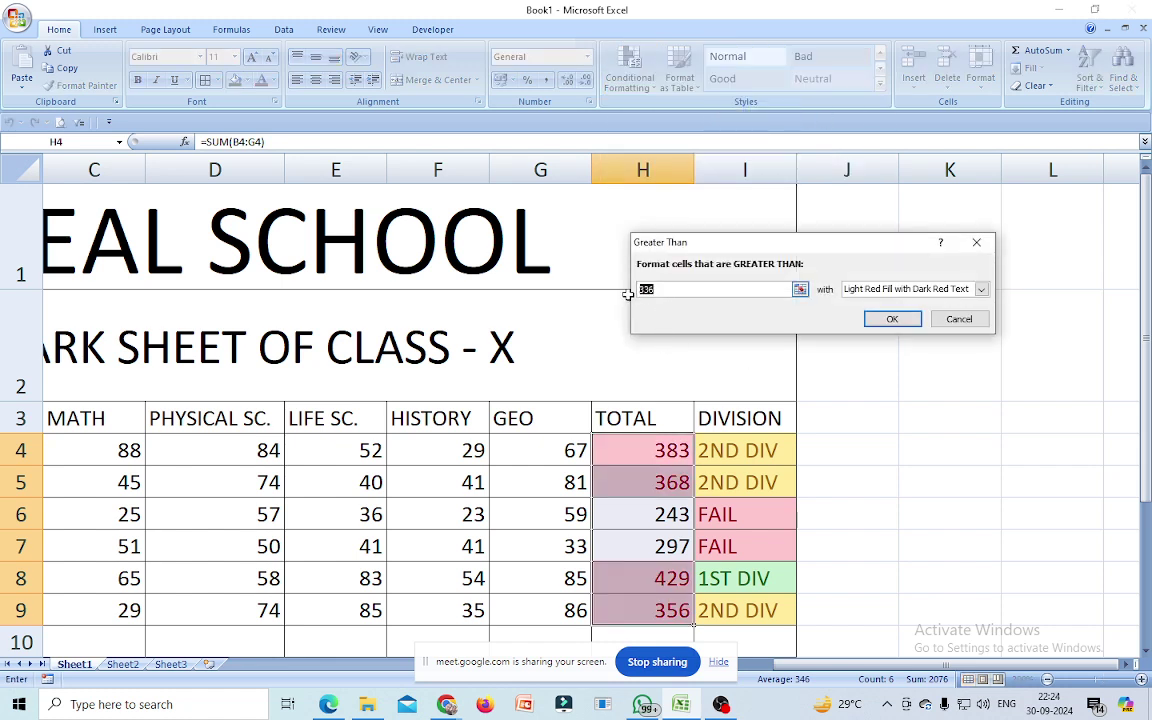
{"action": "type", "text": "4"}
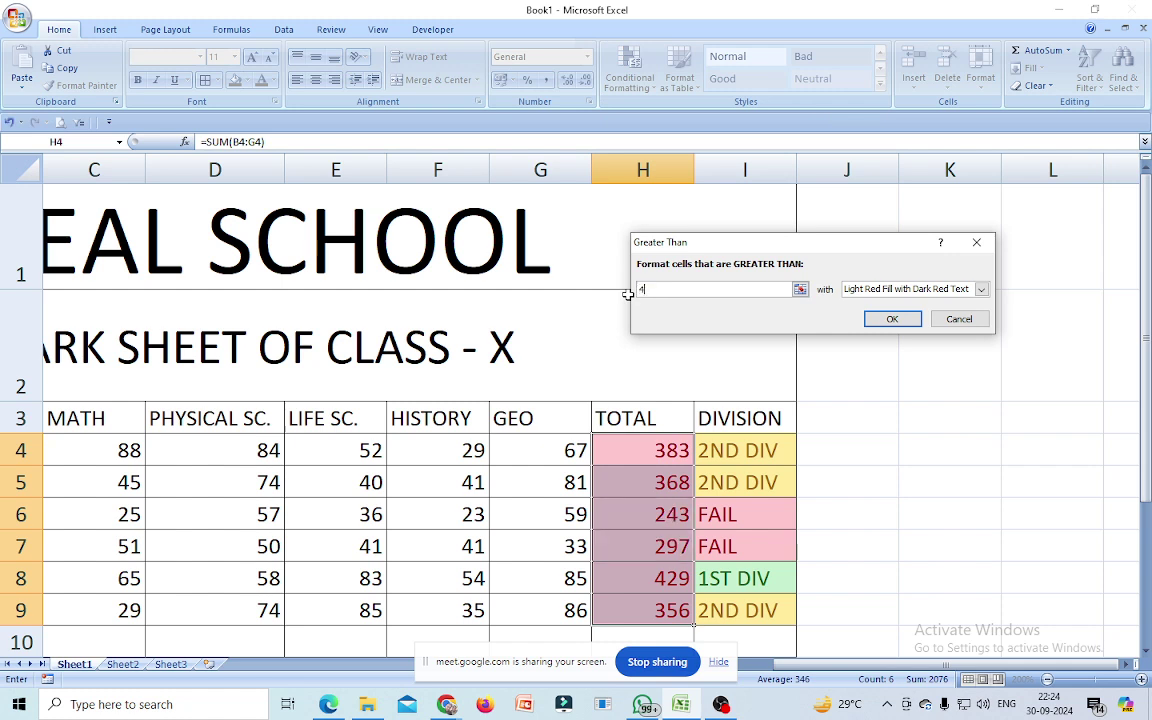
{"action": "type", "text": "00"}
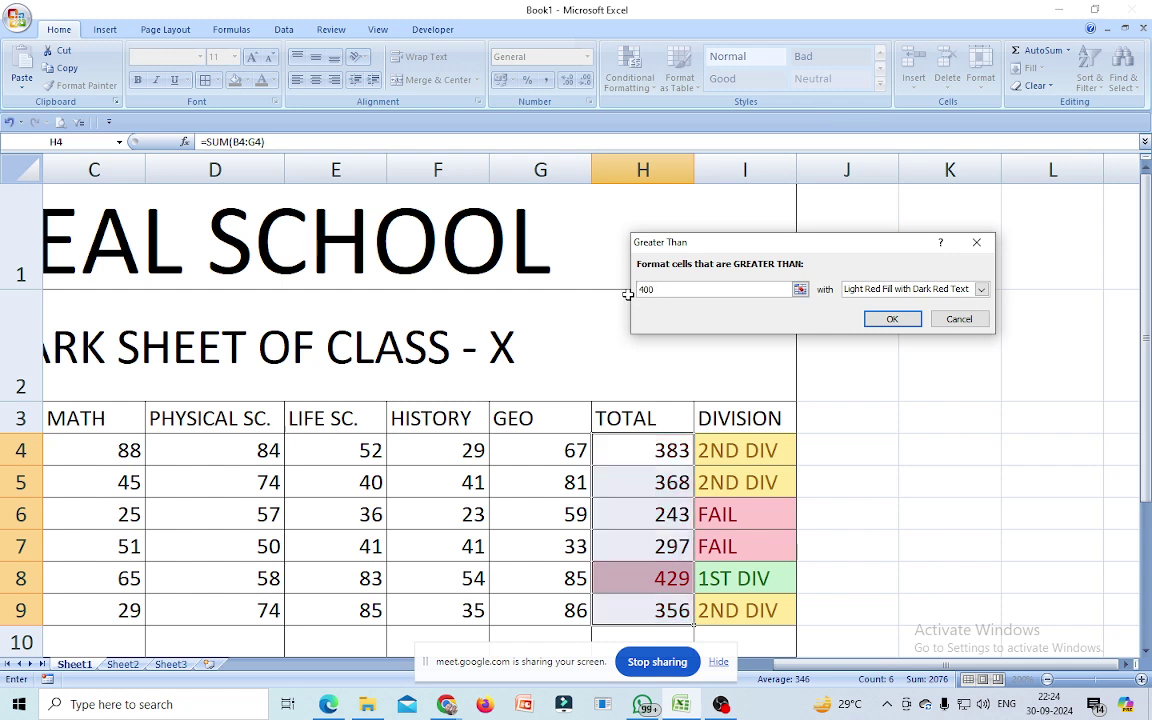
{"action": "left_click", "coordinate": [981, 289]}
{"action": "left_click", "coordinate": [895, 325]}
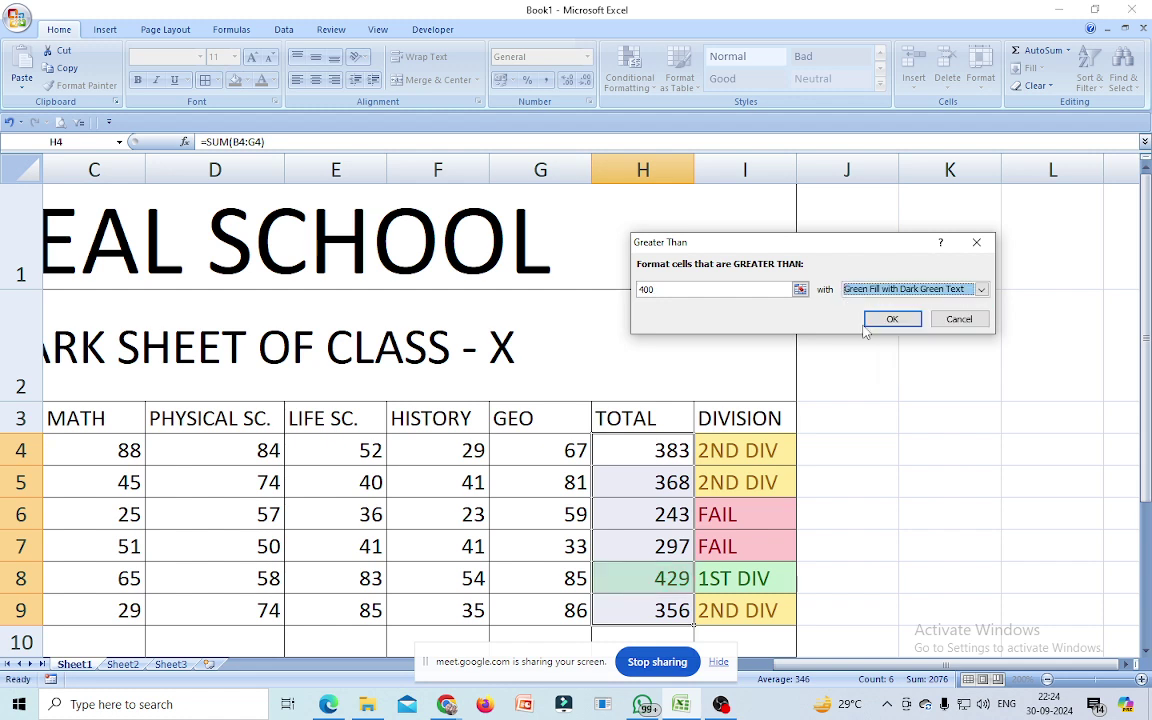
{"action": "left_click", "coordinate": [890, 326]}
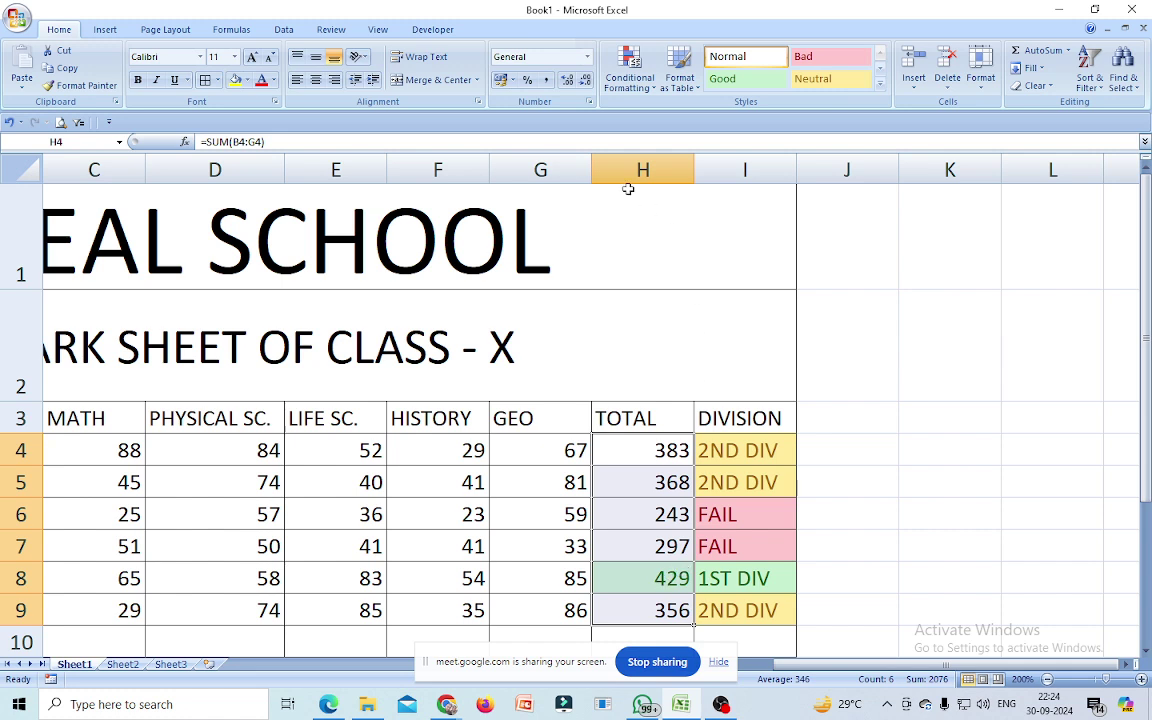
{"action": "left_click", "coordinate": [631, 62]}
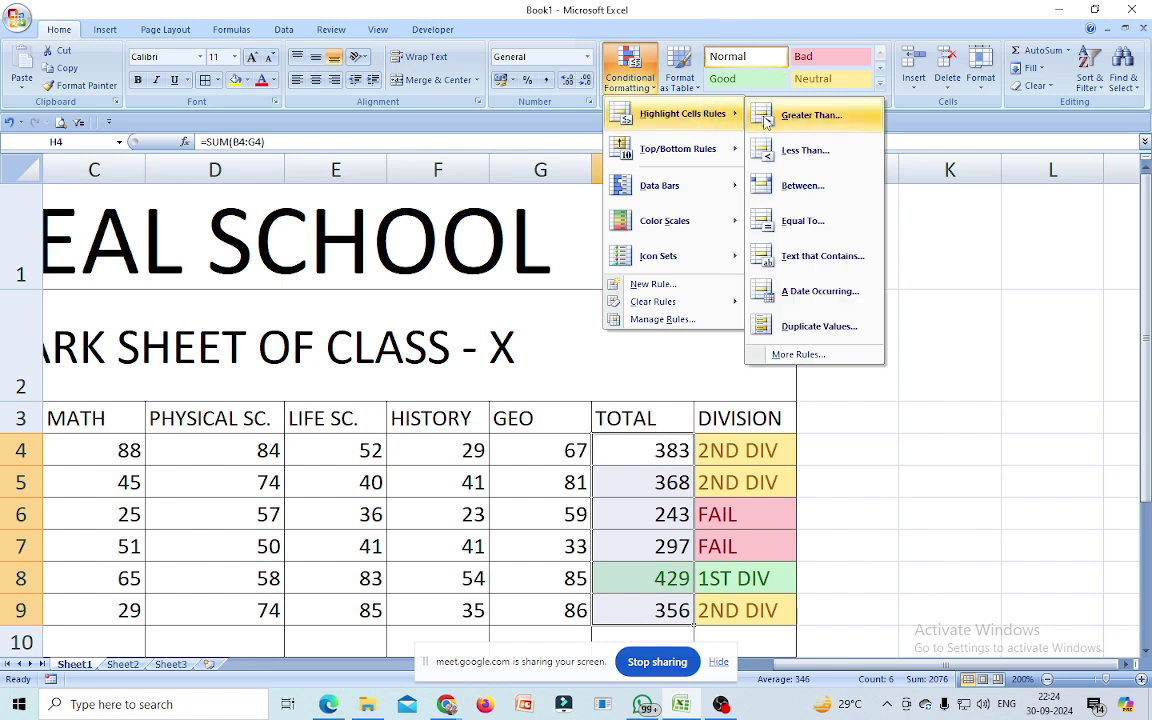
{"action": "mouse_move", "coordinate": [683, 114]}
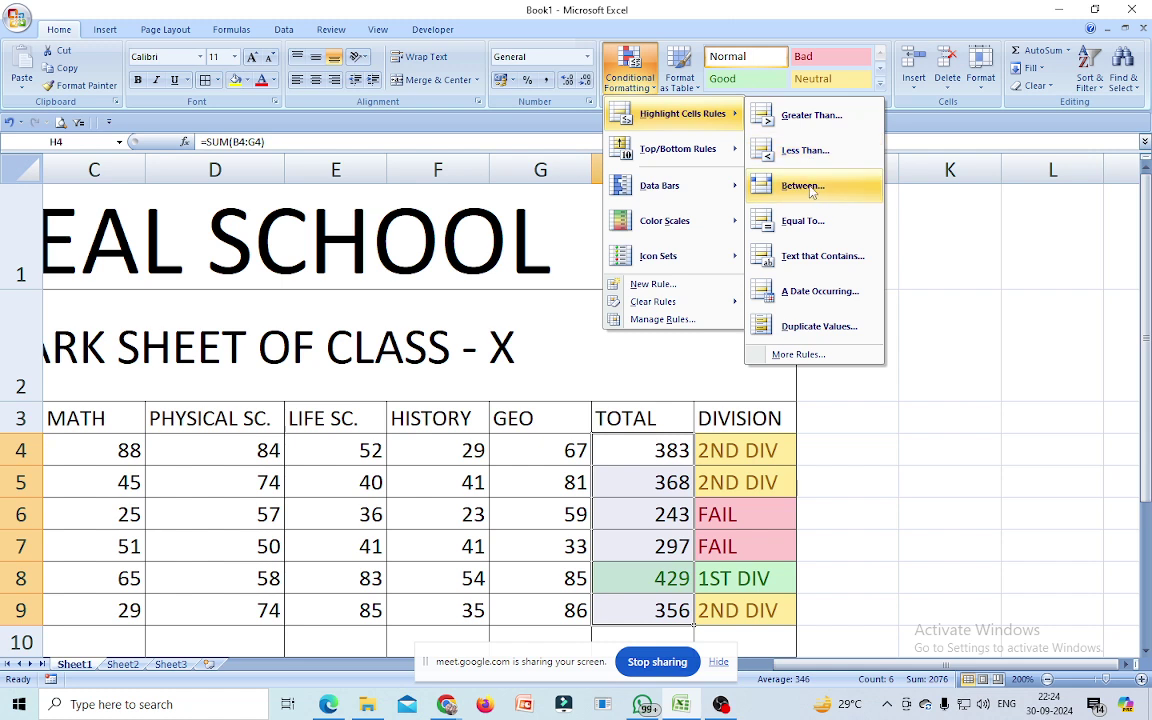
- Give totals between 300 and 400 Yellow Fill with Dark Yellow Text
{"action": "left_click", "coordinate": [805, 187]}
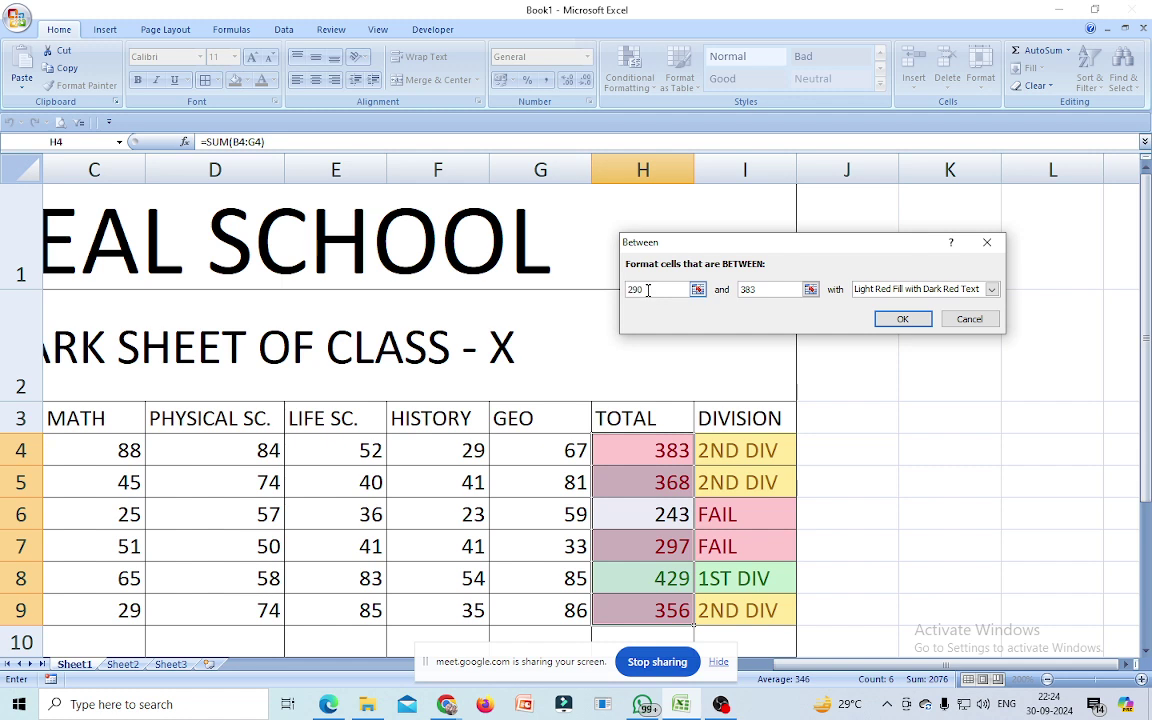
{"action": "type", "text": "3"}
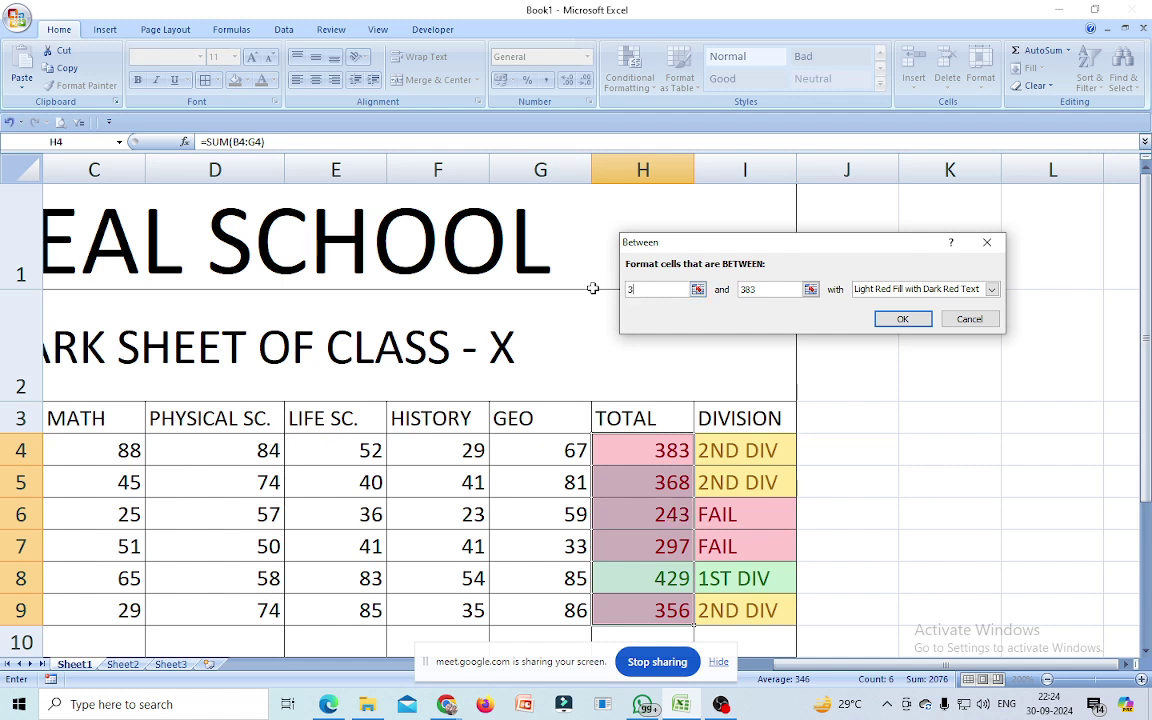
{"action": "type", "text": "00"}
{"action": "key", "text": "Tab"}
{"action": "type", "text": "400"}
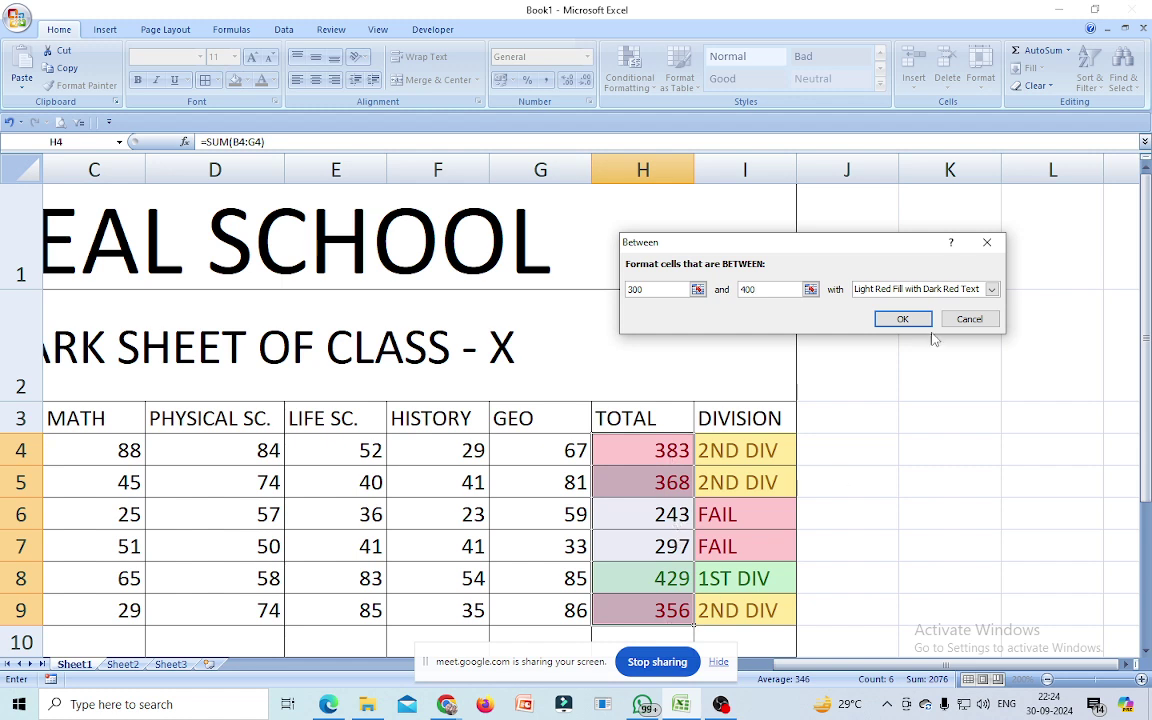
{"action": "left_click", "coordinate": [900, 289]}
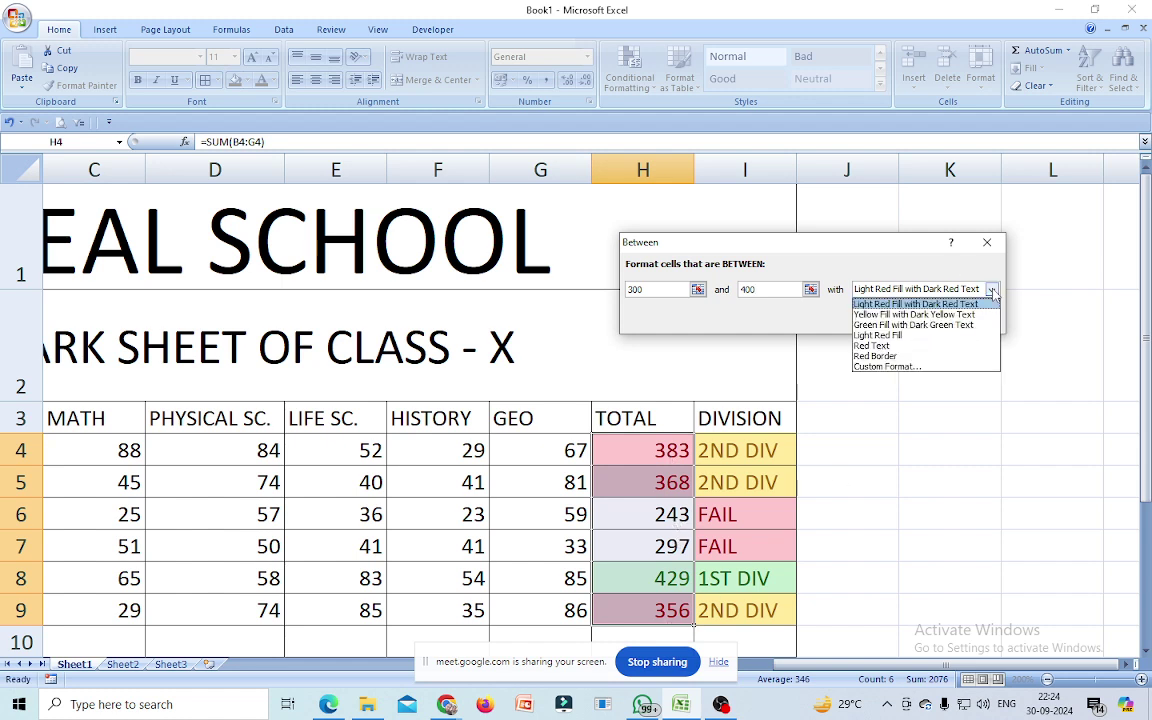
{"action": "left_click", "coordinate": [900, 314]}
{"action": "left_click", "coordinate": [907, 321]}
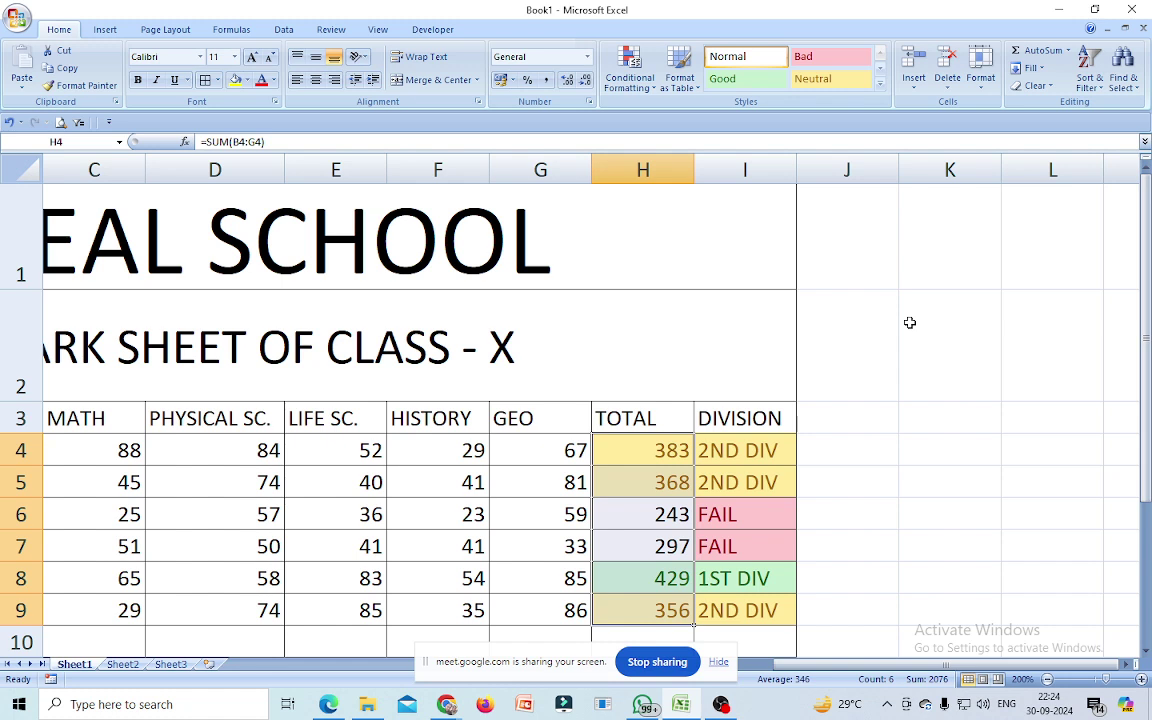
- Give totals less than 300 Light Red Fill with Dark Red Text, then deselect the column
{"action": "left_click", "coordinate": [630, 70]}
{"action": "mouse_move", "coordinate": [682, 113]}
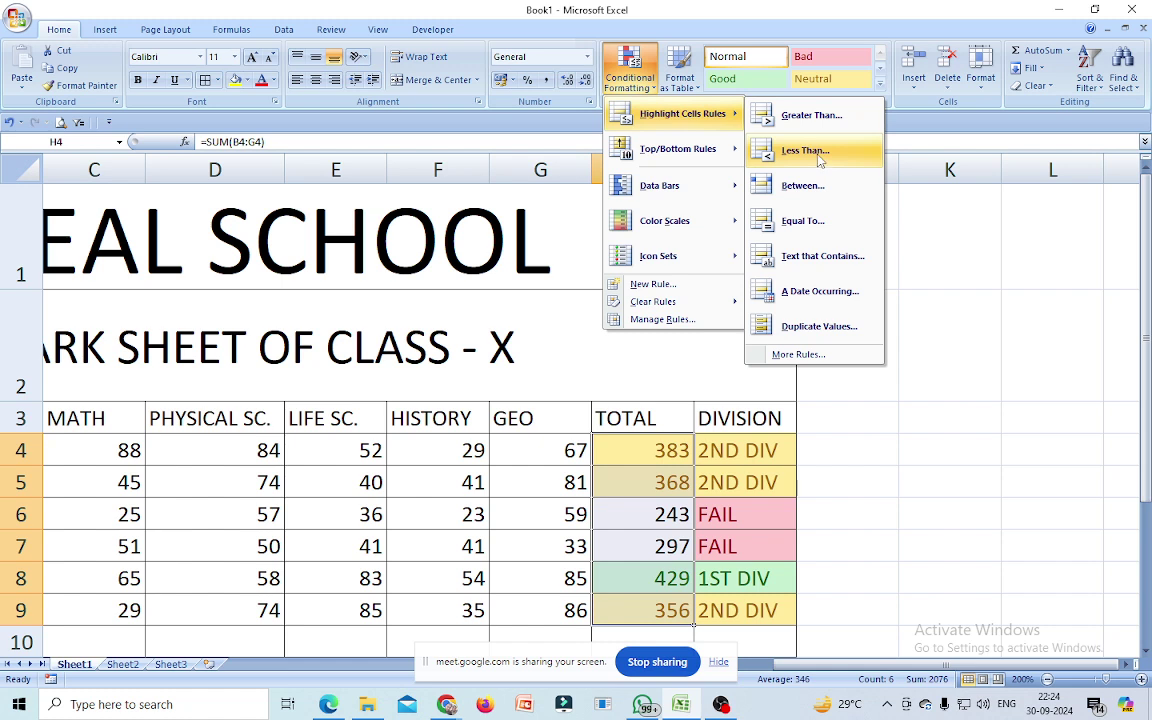
{"action": "left_click", "coordinate": [820, 155]}
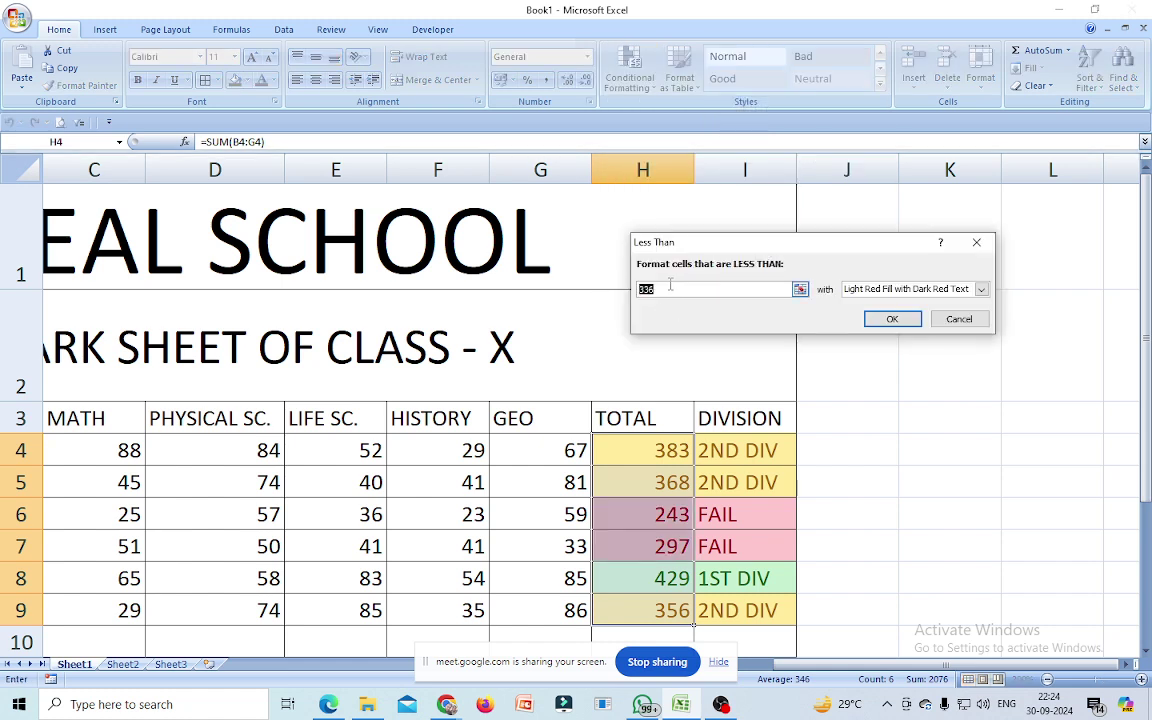
{"action": "type", "text": "300"}
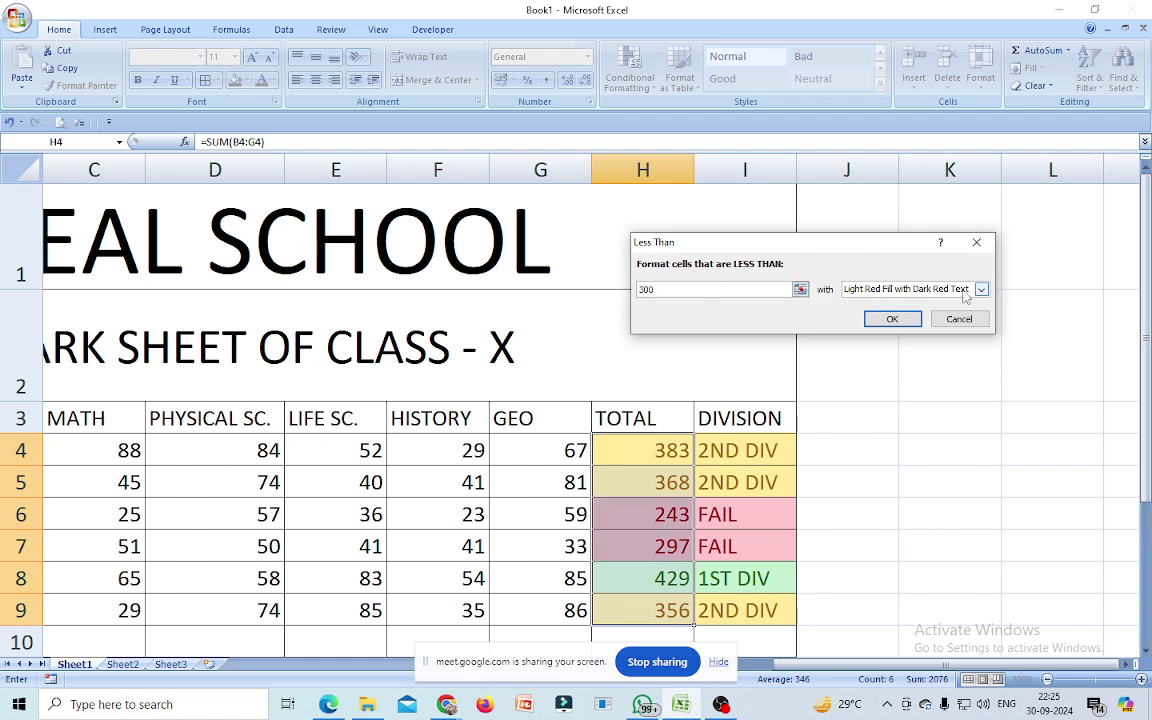
{"action": "left_click", "coordinate": [887, 320]}
{"action": "left_click", "coordinate": [925, 412]}
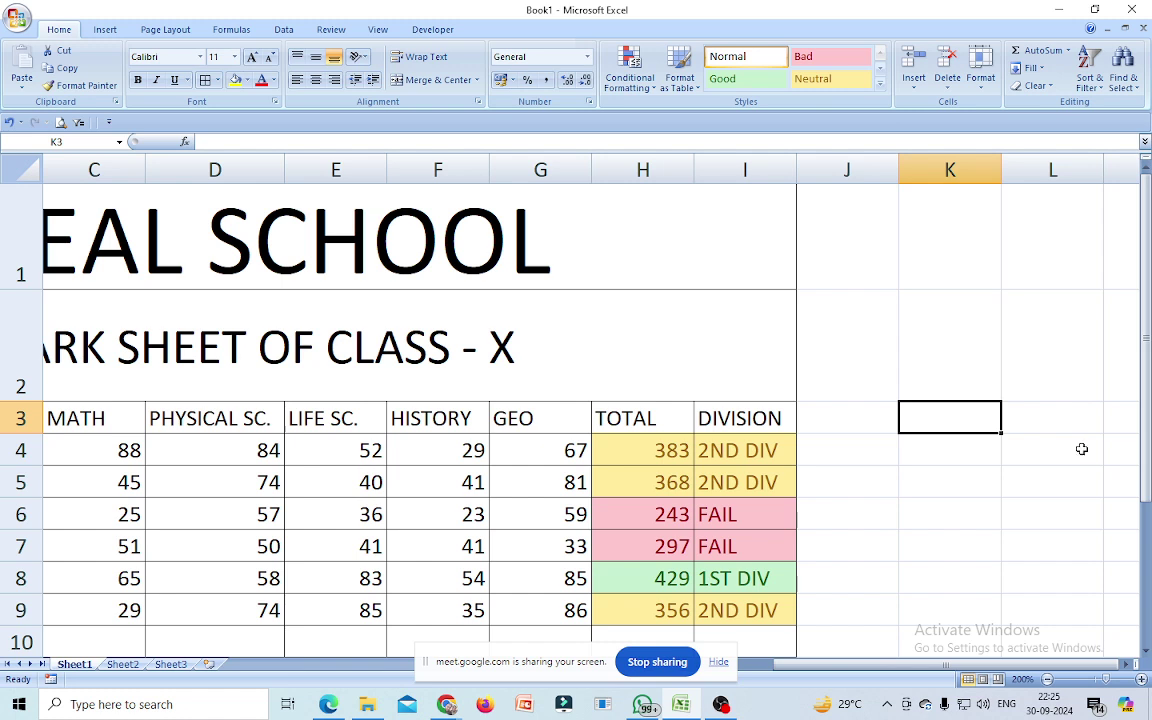
{"action": "left_click_drag", "start_coordinate": [803, 665], "coordinate": [733, 672]}
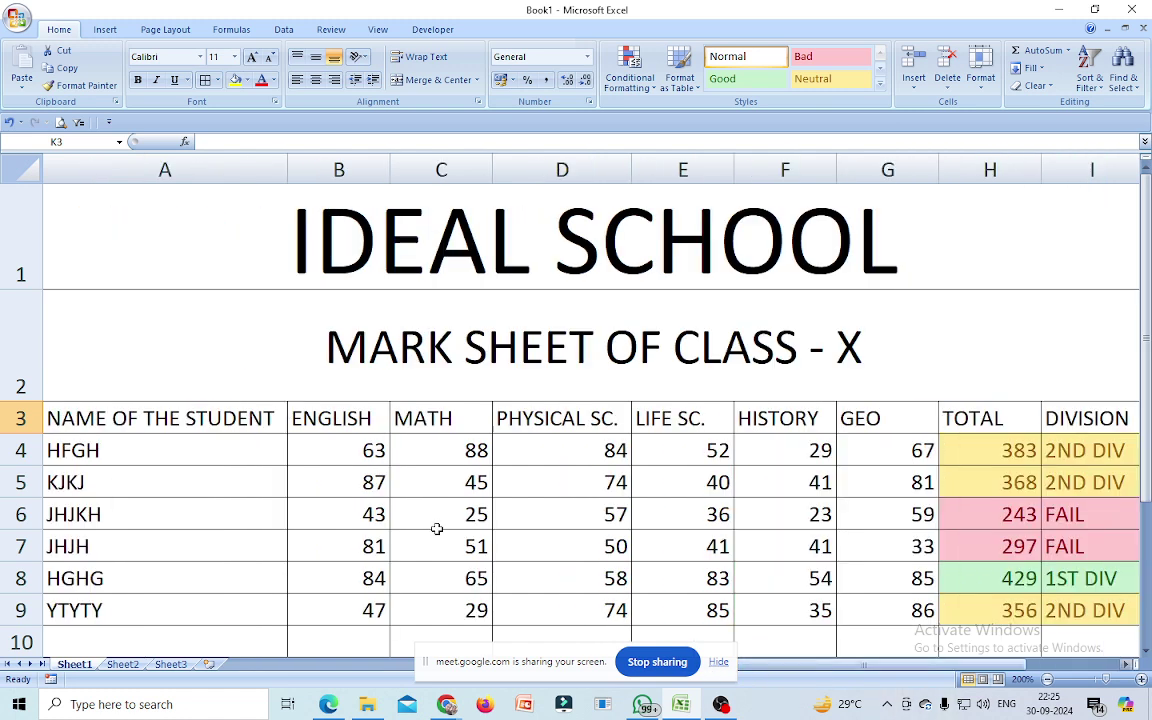
{"action": "scroll", "coordinate": [293, 470], "scroll_direction": "down", "scroll_amount": 3}
{"action": "scroll", "coordinate": [293, 470], "scroll_direction": "up", "scroll_amount": 2}
{"action": "scroll", "coordinate": [293, 470], "scroll_direction": "up", "scroll_amount": 1}
{"action": "scroll", "coordinate": [293, 470], "scroll_direction": "down", "scroll_amount": 2}
{"action": "scroll", "coordinate": [293, 470], "scroll_direction": "up", "scroll_amount": 1}
{"action": "scroll", "coordinate": [293, 470], "scroll_direction": "up", "scroll_amount": 1}
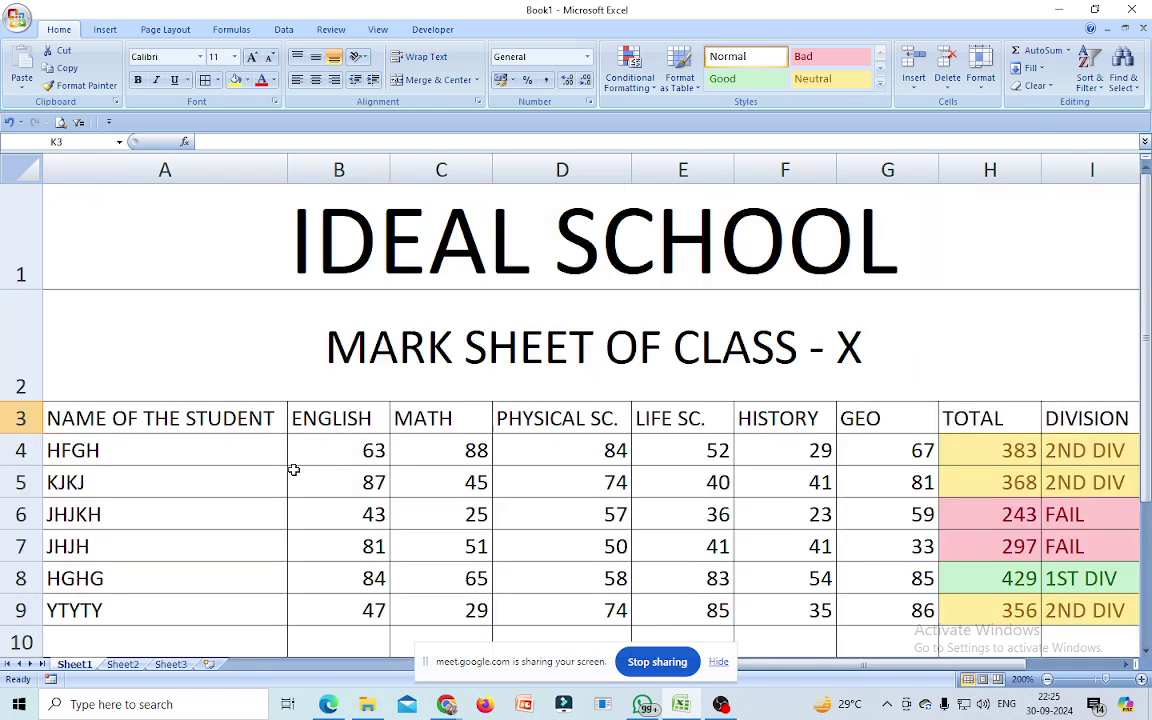
{"action": "scroll", "coordinate": [293, 470], "scroll_direction": "down", "scroll_amount": 1}
{"action": "scroll", "coordinate": [293, 470], "scroll_direction": "up", "scroll_amount": 1}
{"action": "scroll", "coordinate": [293, 470], "scroll_direction": "down", "scroll_amount": 1}
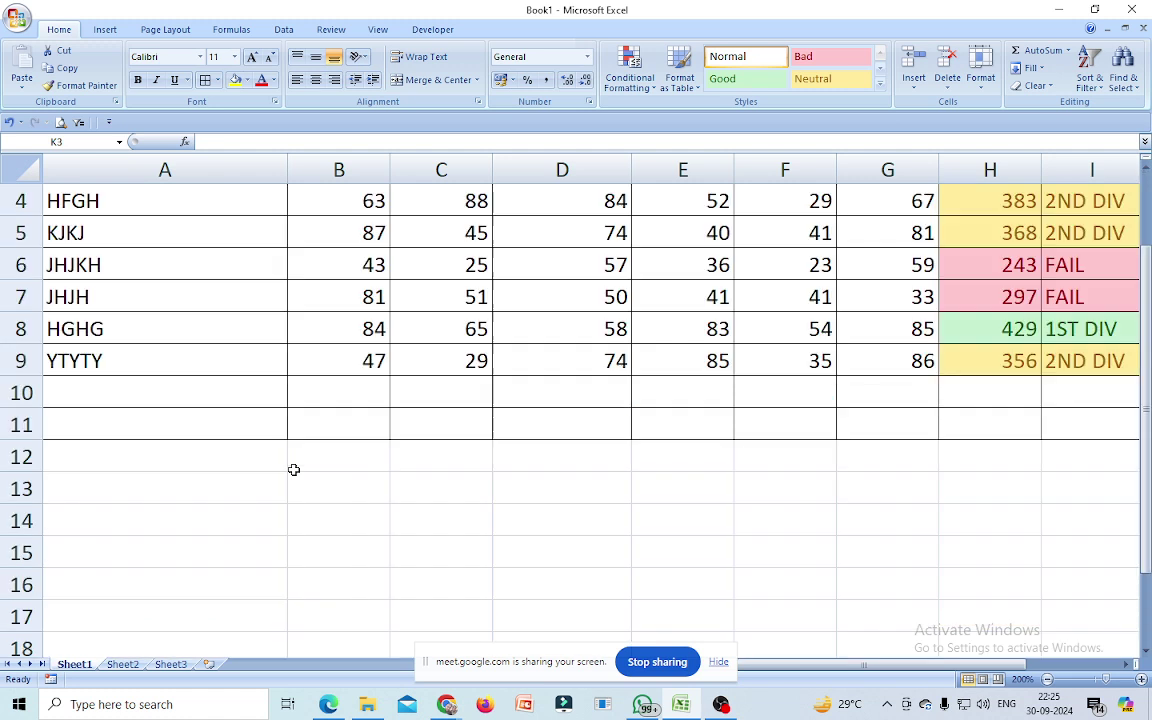
{"action": "left_click", "coordinate": [155, 392]}
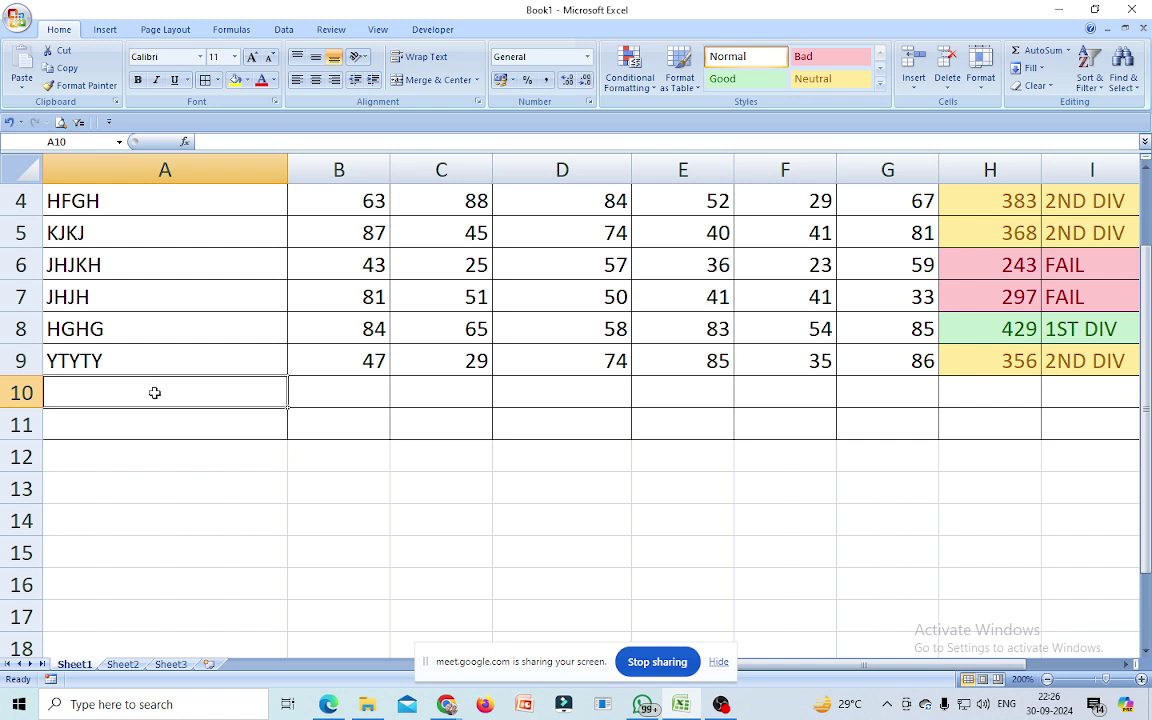
{"action": "scroll", "coordinate": [155, 395], "scroll_direction": "up", "scroll_amount": 1}
{"action": "scroll", "coordinate": [155, 397], "scroll_direction": "down", "scroll_amount": 2}
{"action": "scroll", "coordinate": [155, 399], "scroll_direction": "up", "scroll_amount": 2}
{"action": "scroll", "coordinate": [155, 399], "scroll_direction": "down", "scroll_amount": 1}
{"action": "scroll", "coordinate": [188, 408], "scroll_direction": "up", "scroll_amount": 1}
{"action": "scroll", "coordinate": [304, 392], "scroll_direction": "down", "scroll_amount": 1}
- Label A10 MINIMUM and enter =MIN(B4:B9) in B10, giving 43
{"action": "type", "text": "MINIMUM"}
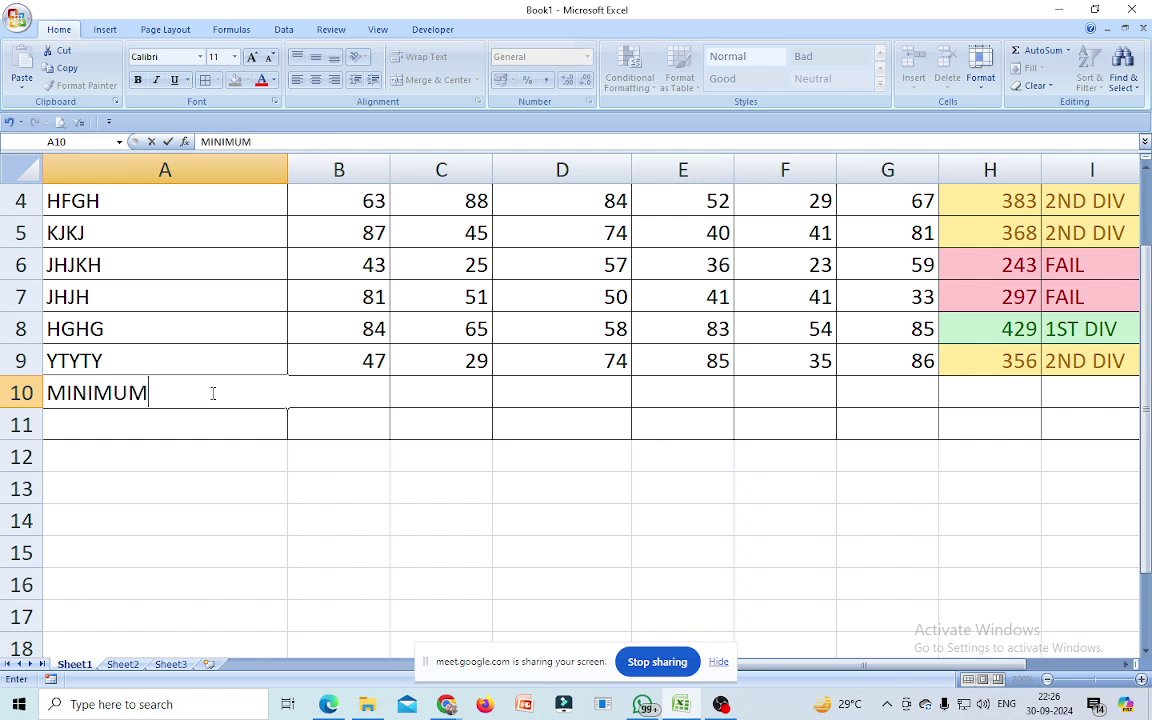
{"action": "left_click", "coordinate": [414, 483]}
{"action": "left_click", "coordinate": [321, 384]}
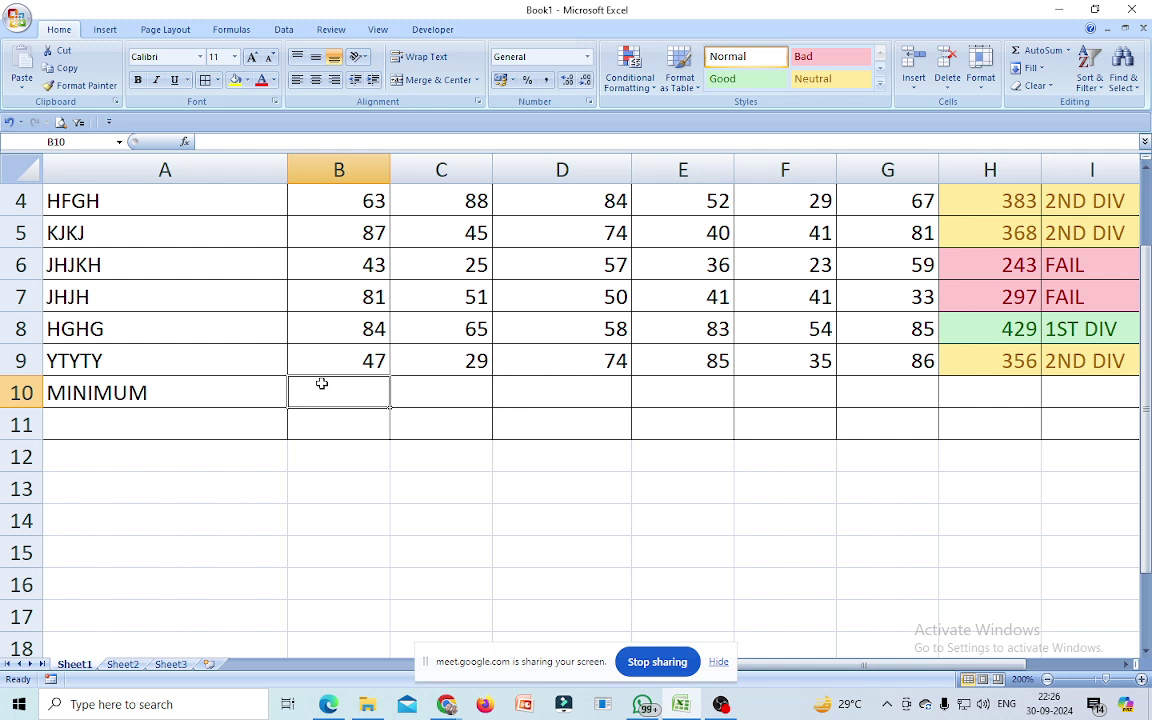
{"action": "type", "text": "=MIN"}
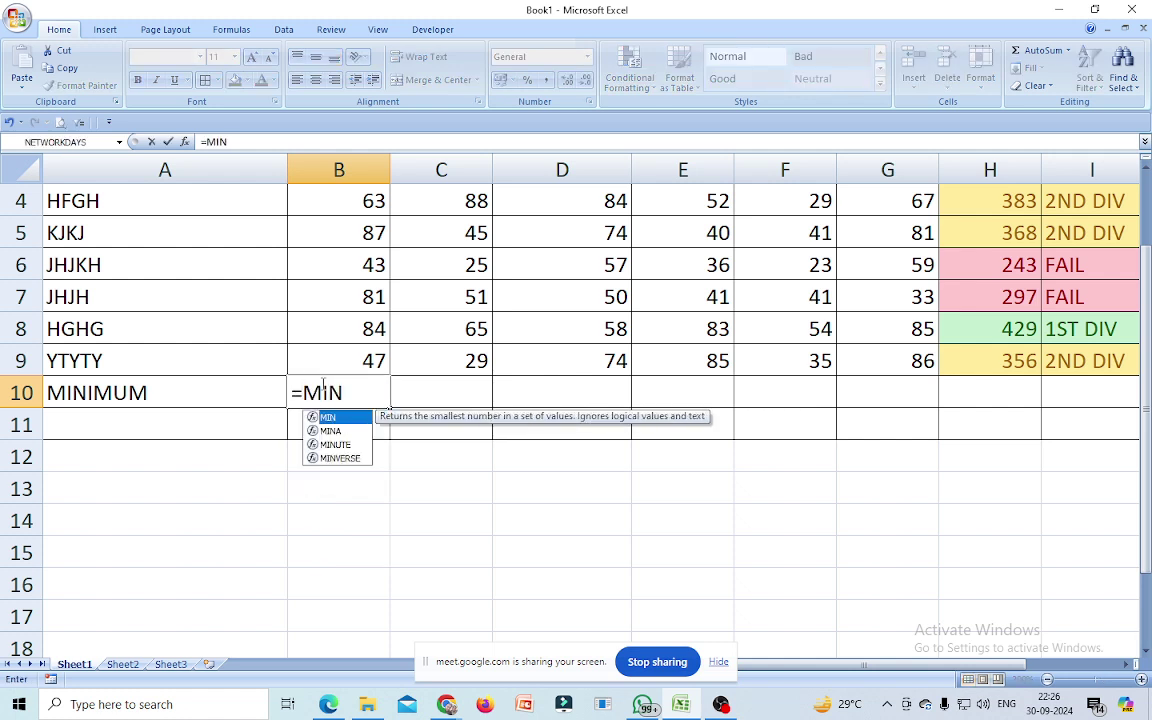
{"action": "type", "text": "("}
{"action": "scroll", "coordinate": [407, 459], "scroll_direction": "up", "scroll_amount": 1}
{"action": "scroll", "coordinate": [407, 459], "scroll_direction": "down", "scroll_amount": 1}
{"action": "scroll", "coordinate": [327, 306], "scroll_direction": "up", "scroll_amount": 1}
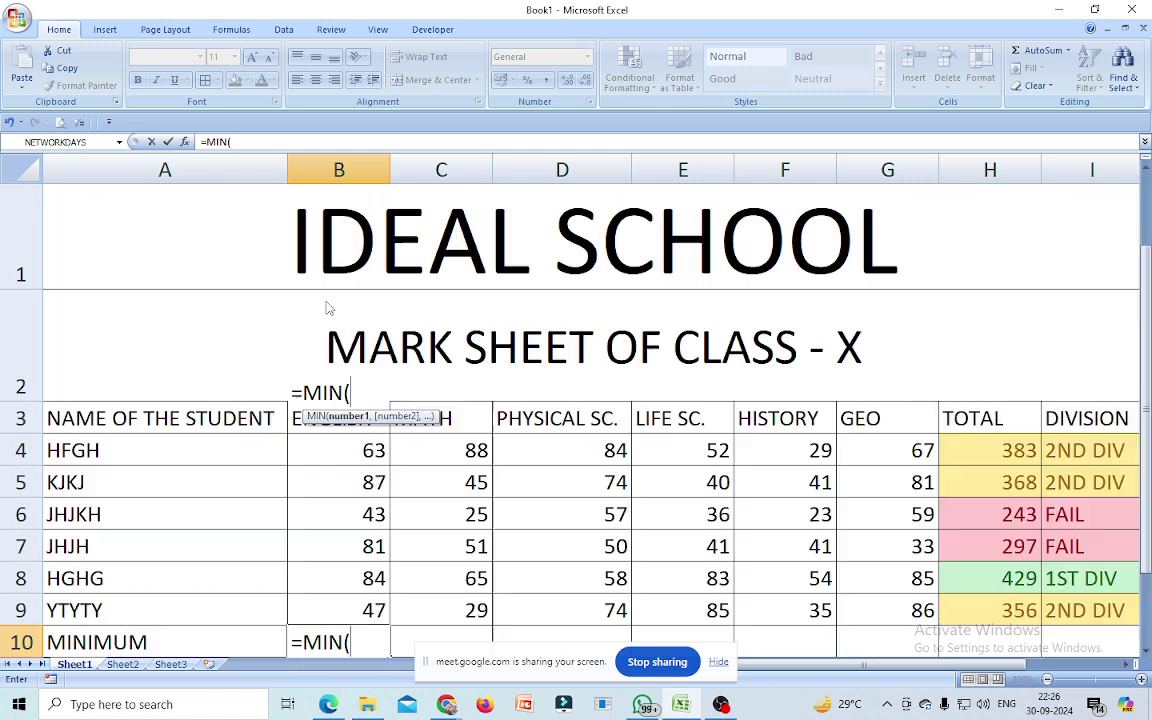
{"action": "left_click_drag", "start_coordinate": [345, 448], "coordinate": [346, 609]}
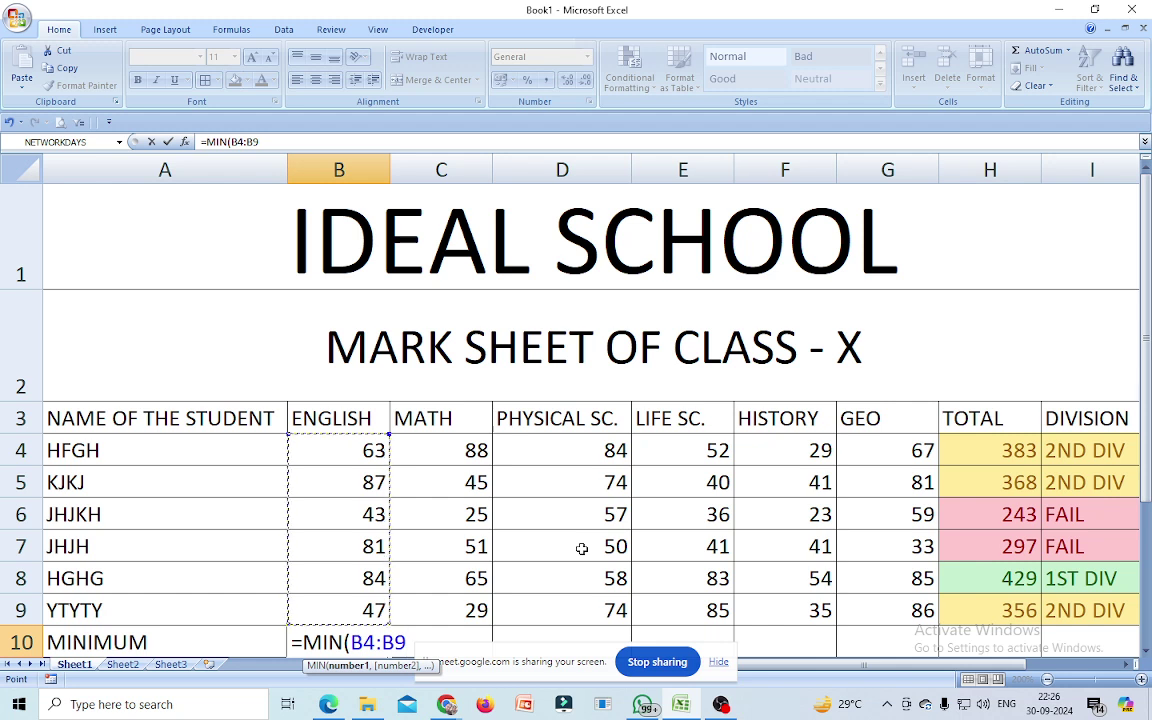
{"action": "type", "text": ")"}
{"action": "key", "text": "Return"}
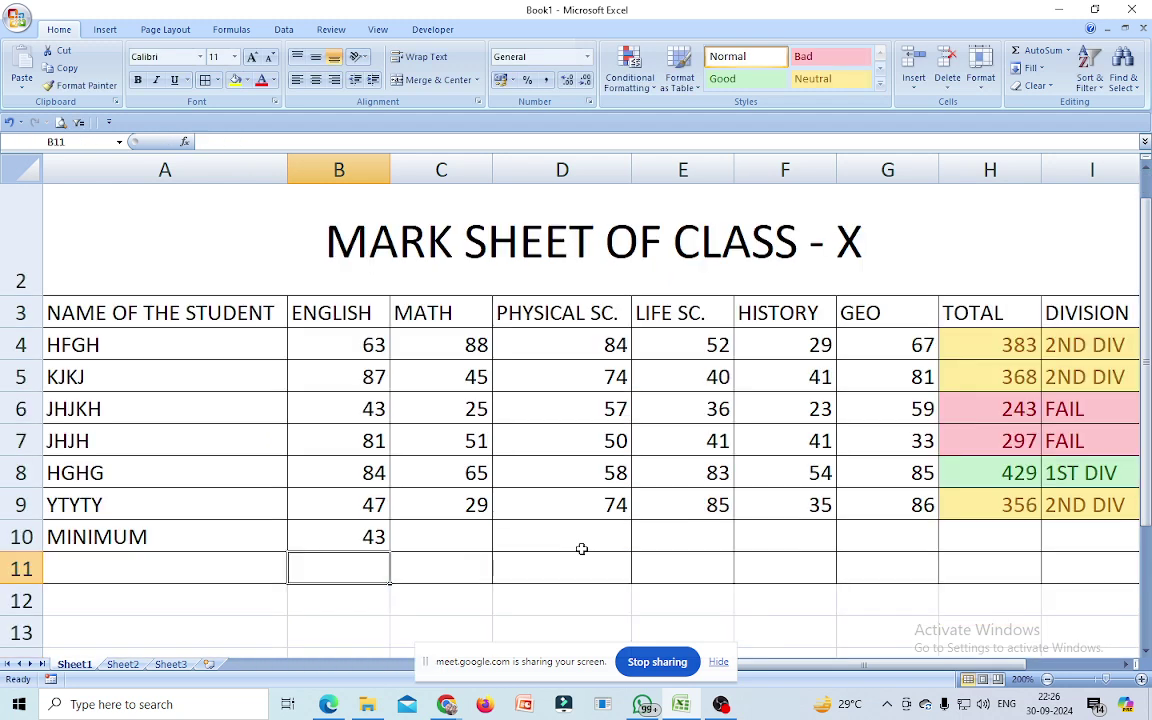
{"action": "left_click", "coordinate": [362, 535]}
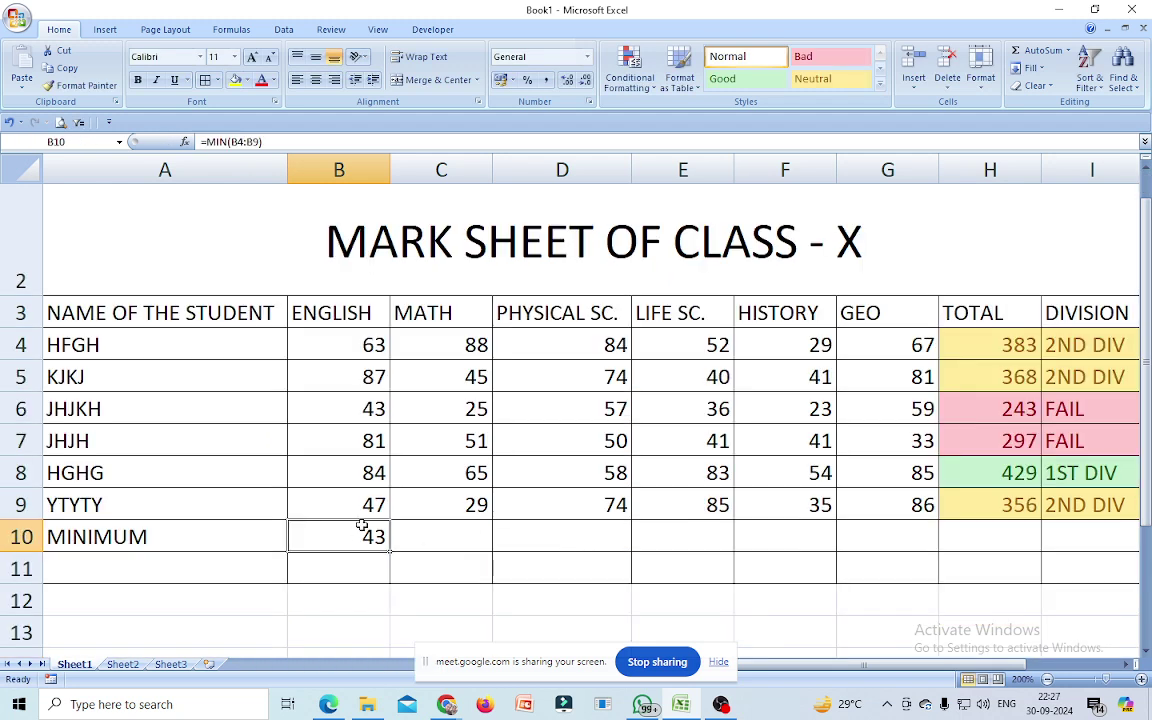
- Shade the subject marks yellow and copy the MIN formula across to the GEO column
{"action": "mouse_move", "coordinate": [308, 345]}
{"action": "left_mouse_down"}
{"action": "mouse_move", "coordinate": [478, 508]}
{"action": "mouse_move", "coordinate": [874, 500]}
{"action": "left_mouse_up"}
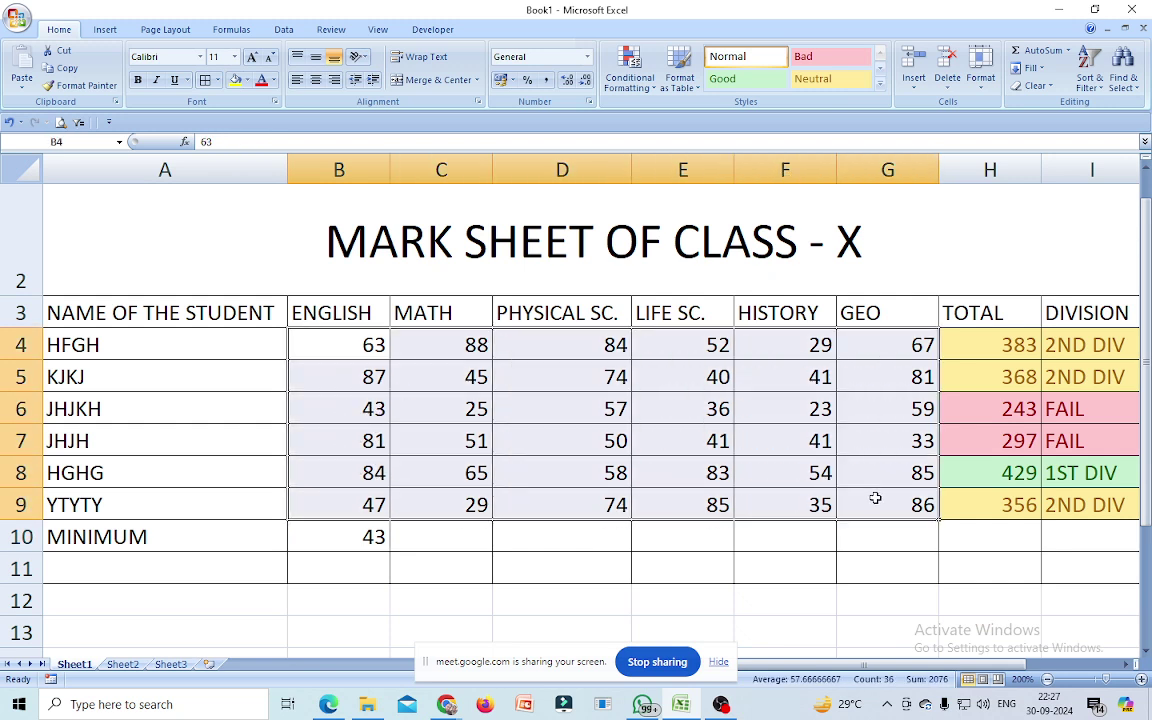
{"action": "left_click", "coordinate": [234, 80]}
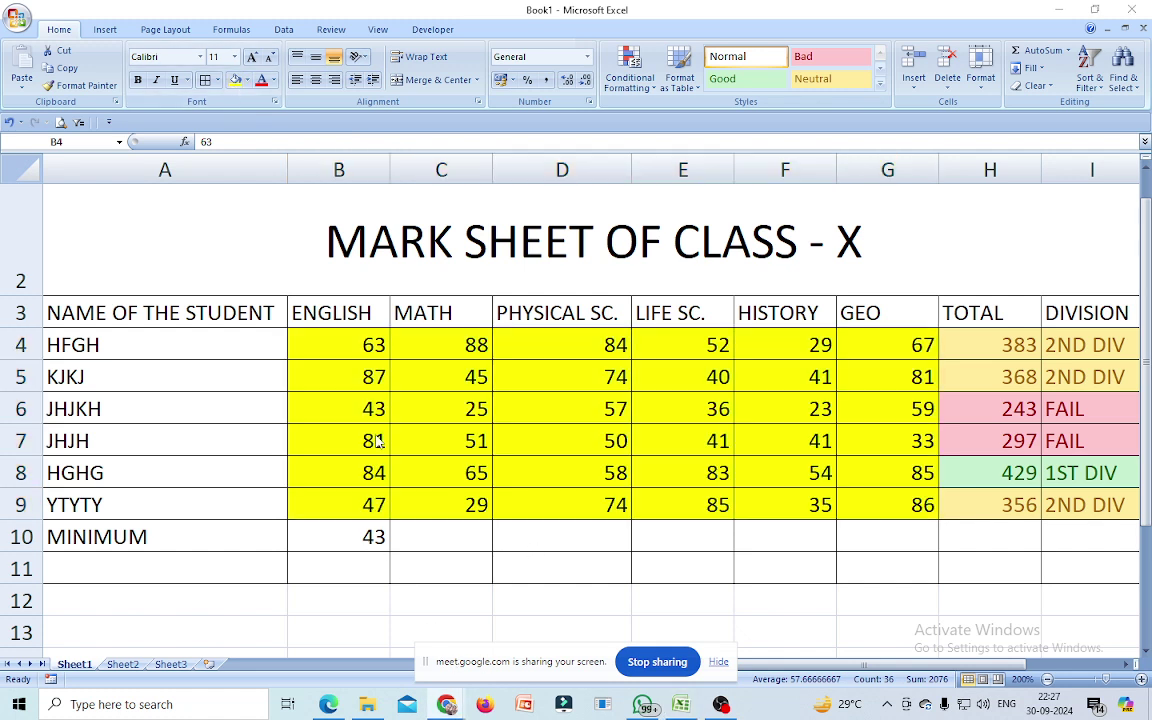
{"action": "left_click", "coordinate": [373, 537]}
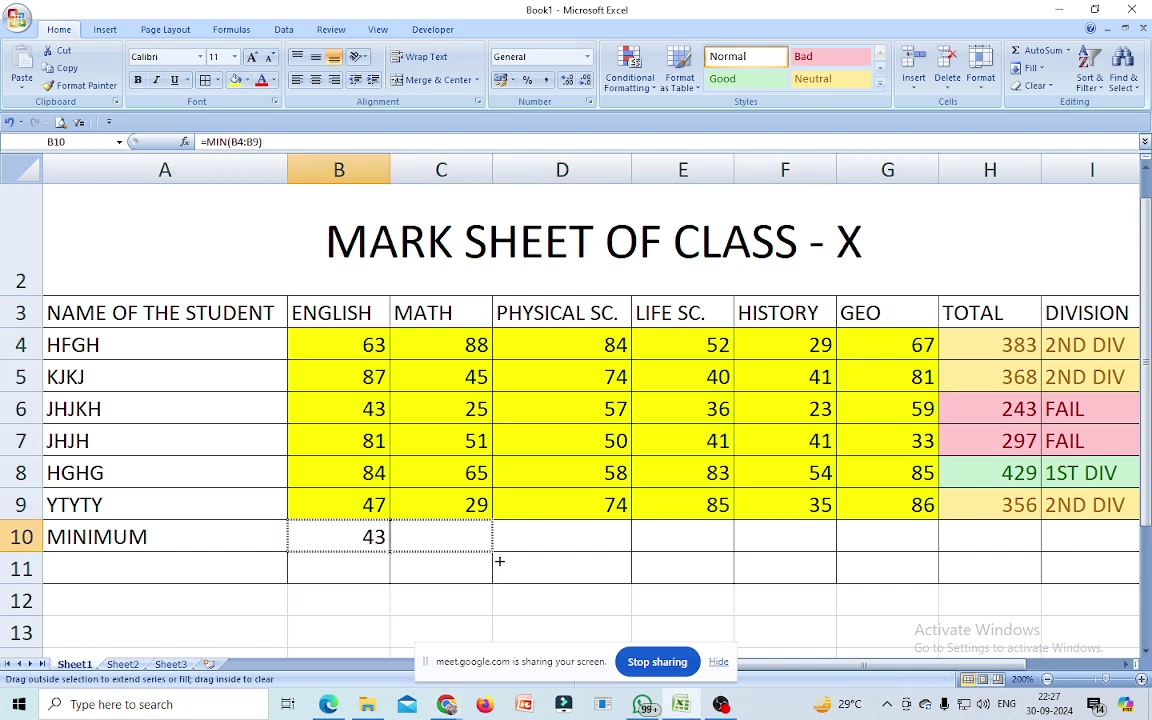
{"action": "left_click_drag", "start_coordinate": [390, 551], "coordinate": [919, 541]}
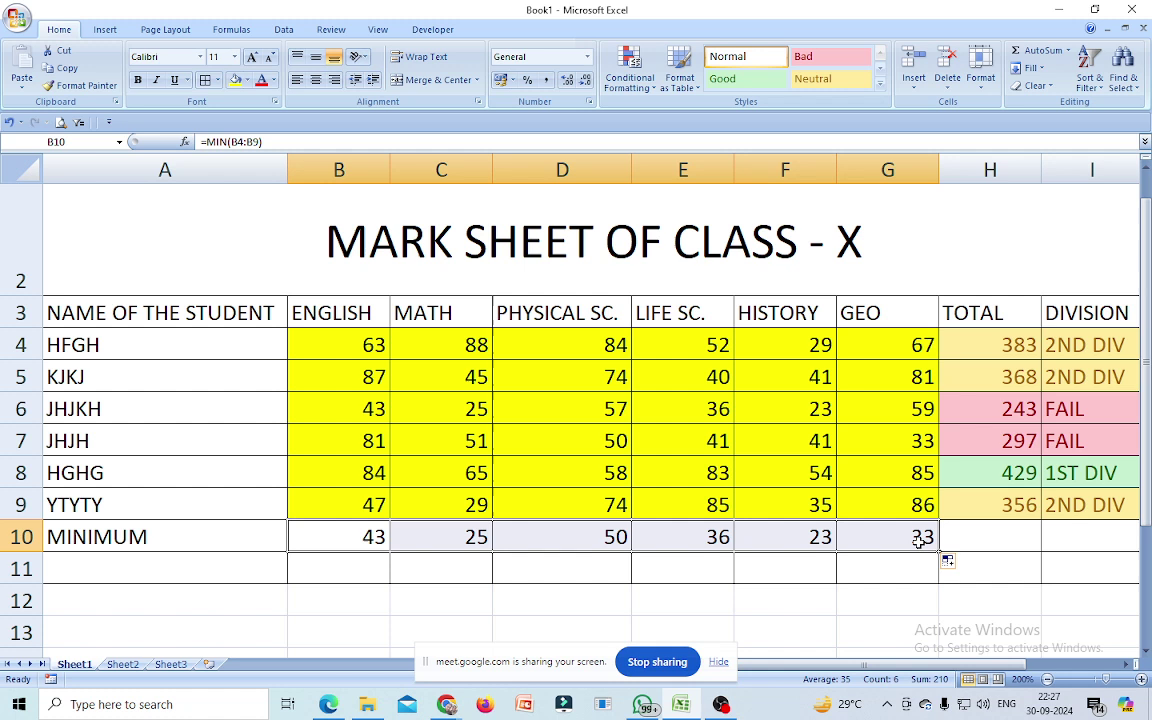
{"action": "left_click", "coordinate": [571, 591]}
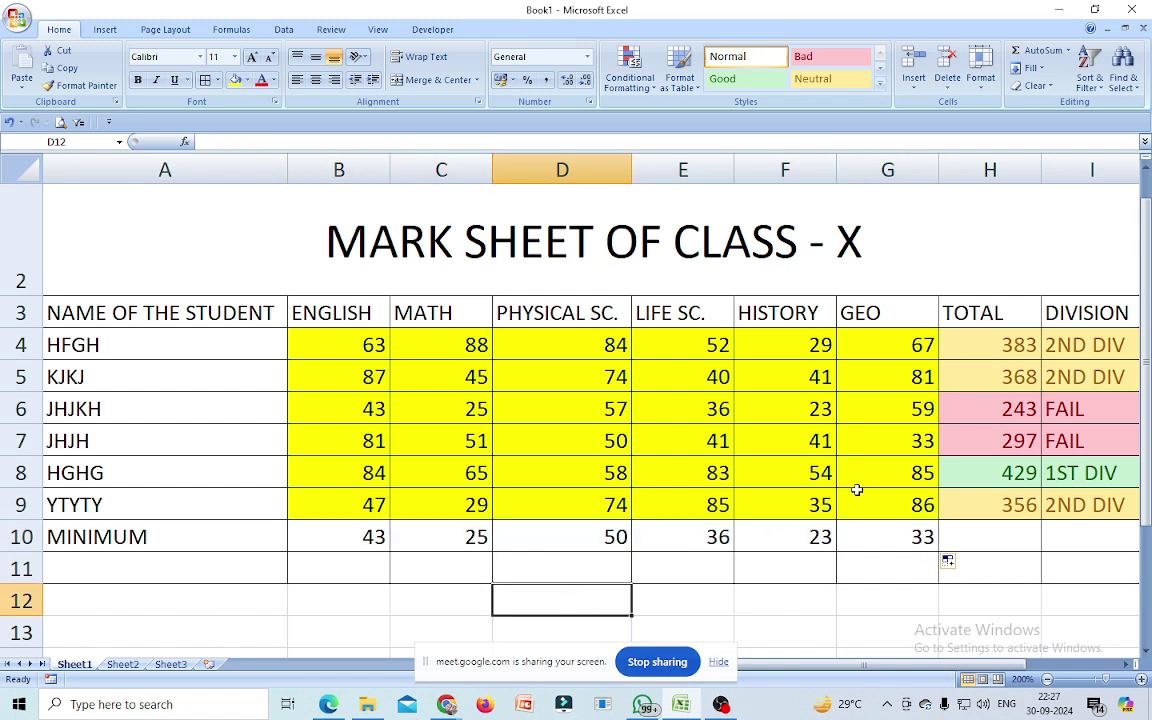
- Extend the minimum formula into the TOTAL column, showing a lowest total of 243
{"action": "left_click", "coordinate": [909, 540]}
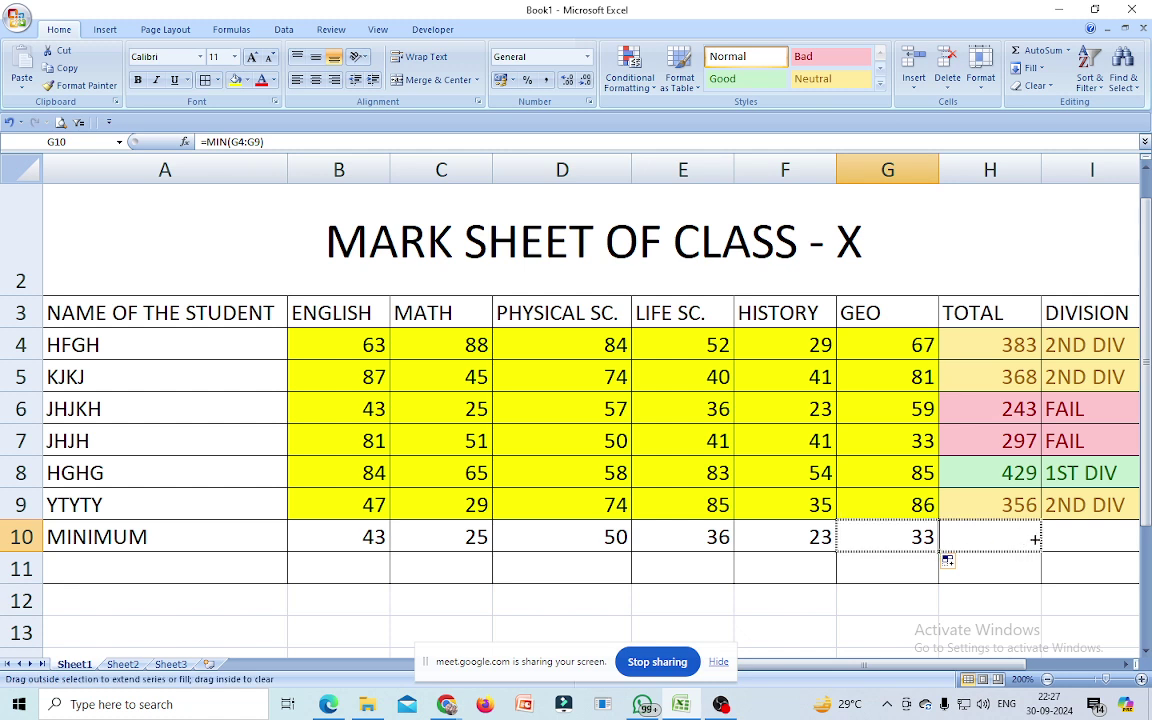
{"action": "left_click_drag", "start_coordinate": [940, 553], "coordinate": [1003, 560]}
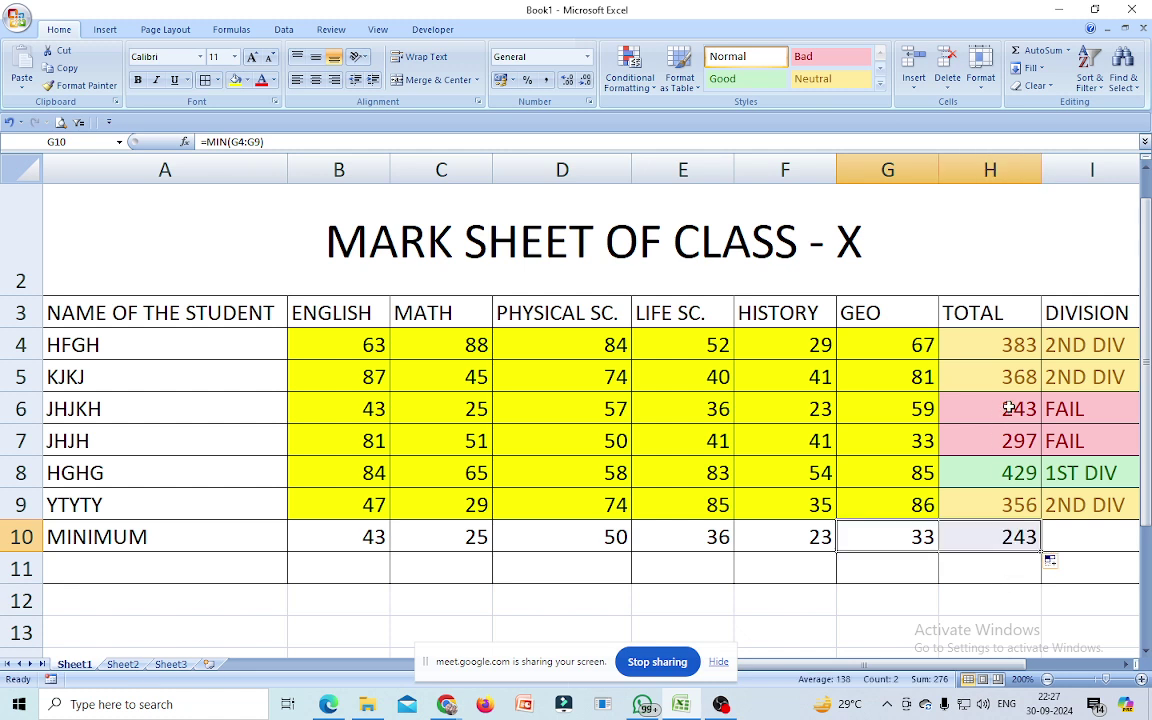
{"action": "left_click", "coordinate": [977, 578]}
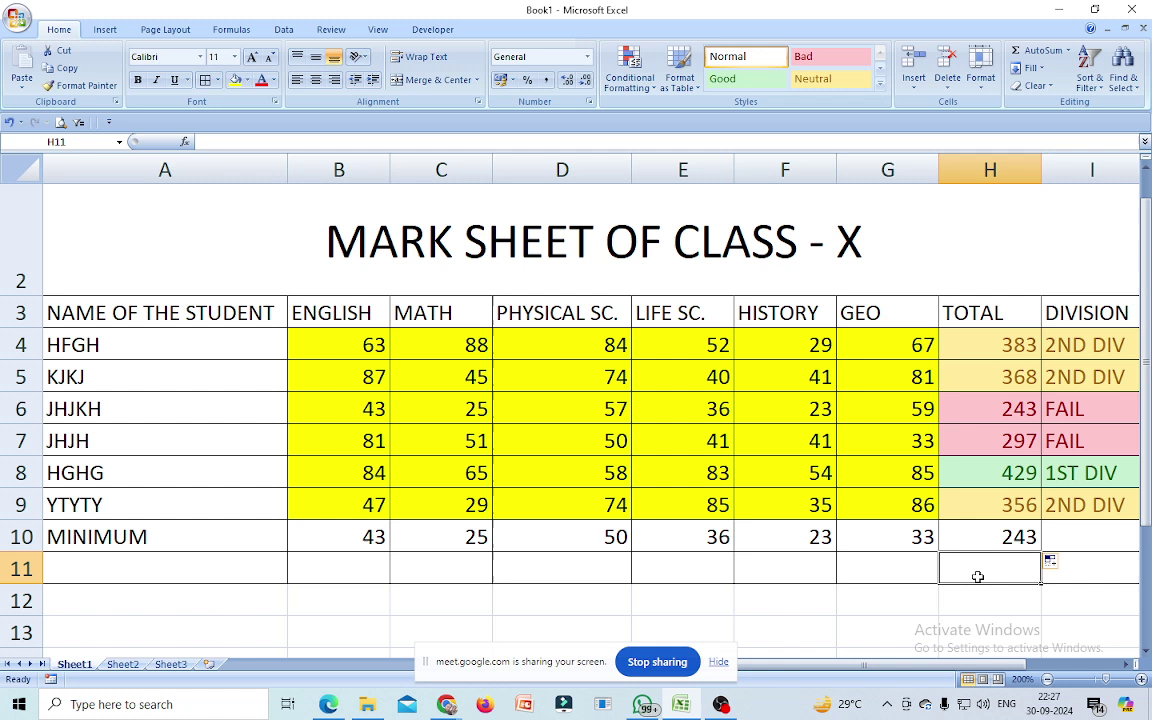
{"action": "left_click", "coordinate": [132, 567]}
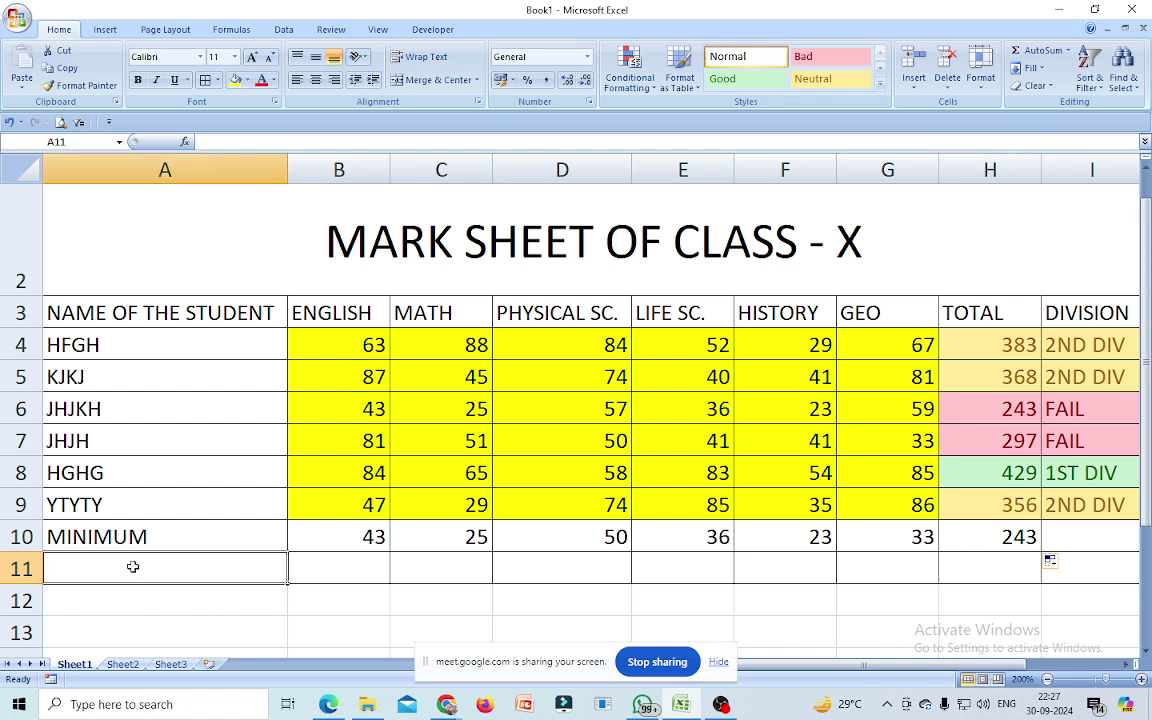
- Label A11 MAXIMUM and enter =MAX(B4:B9) in B11, giving 87
{"action": "type", "text": "MAXIMUM"}
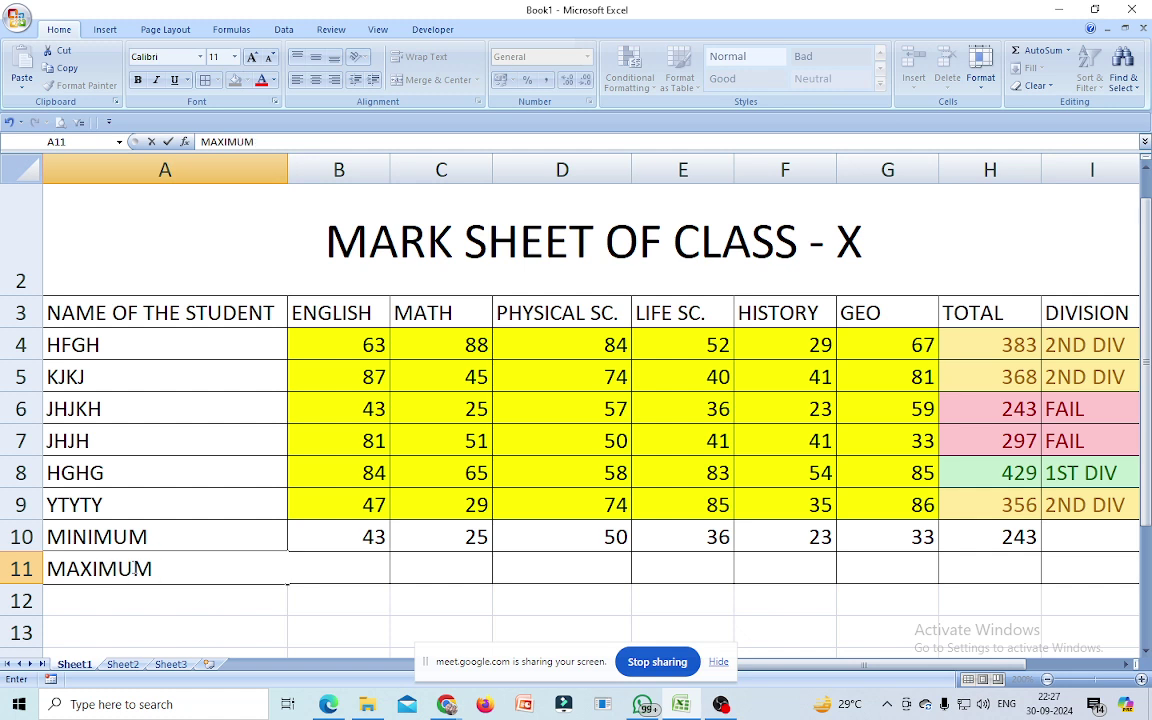
{"action": "left_click", "coordinate": [411, 622]}
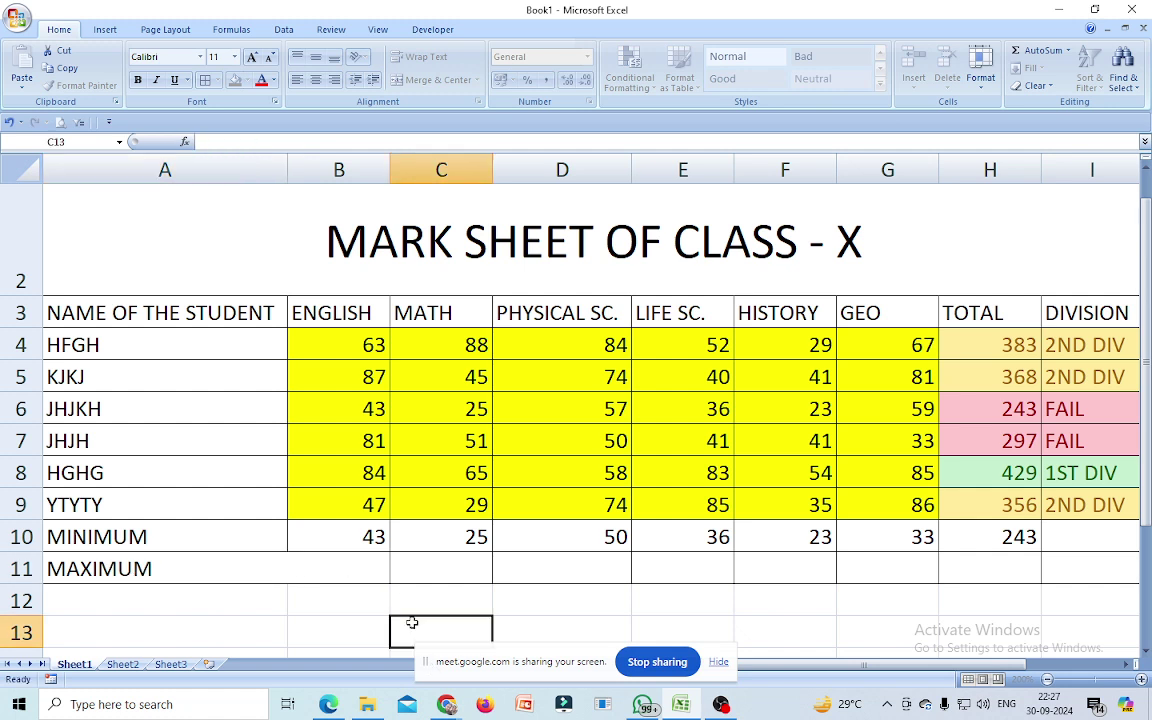
{"action": "left_click", "coordinate": [322, 564]}
{"action": "type", "text": "="}
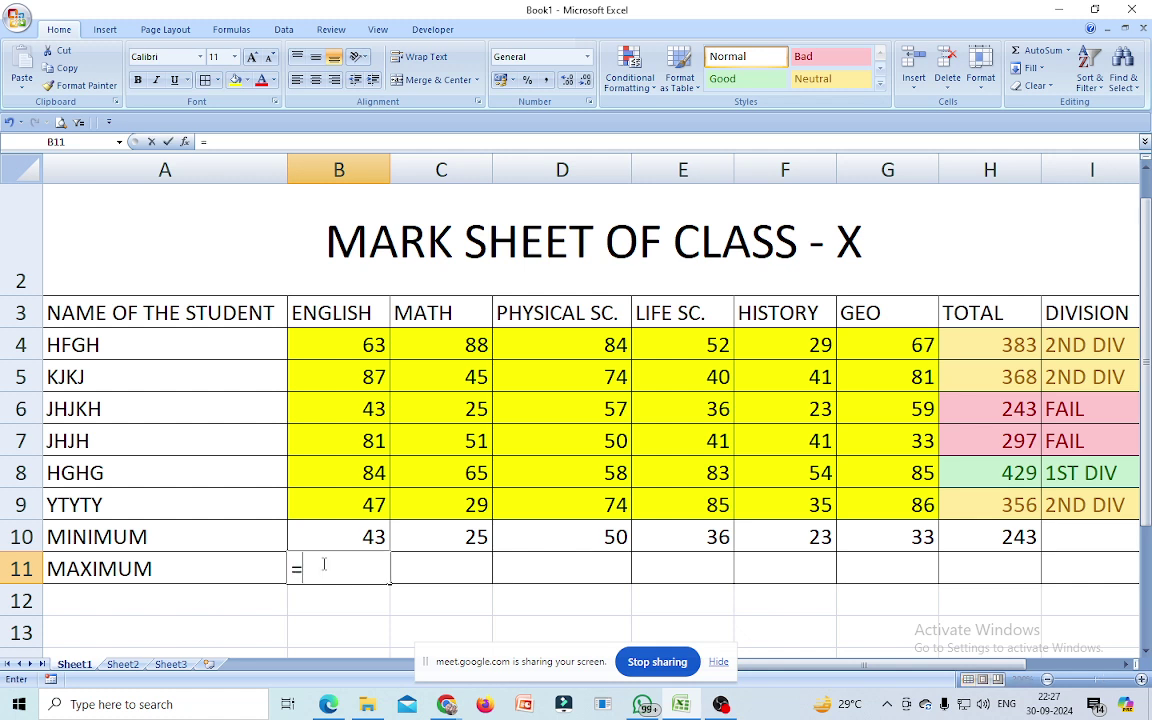
{"action": "type", "text": "MAX"}
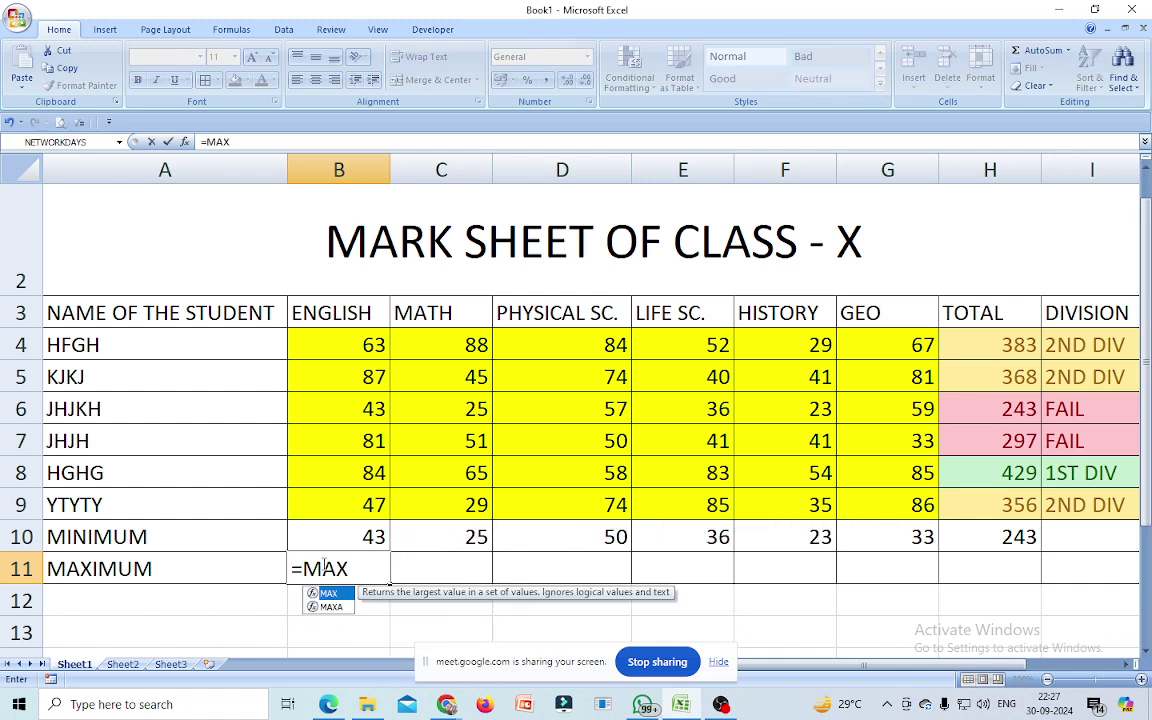
{"action": "double_click", "coordinate": [332, 597]}
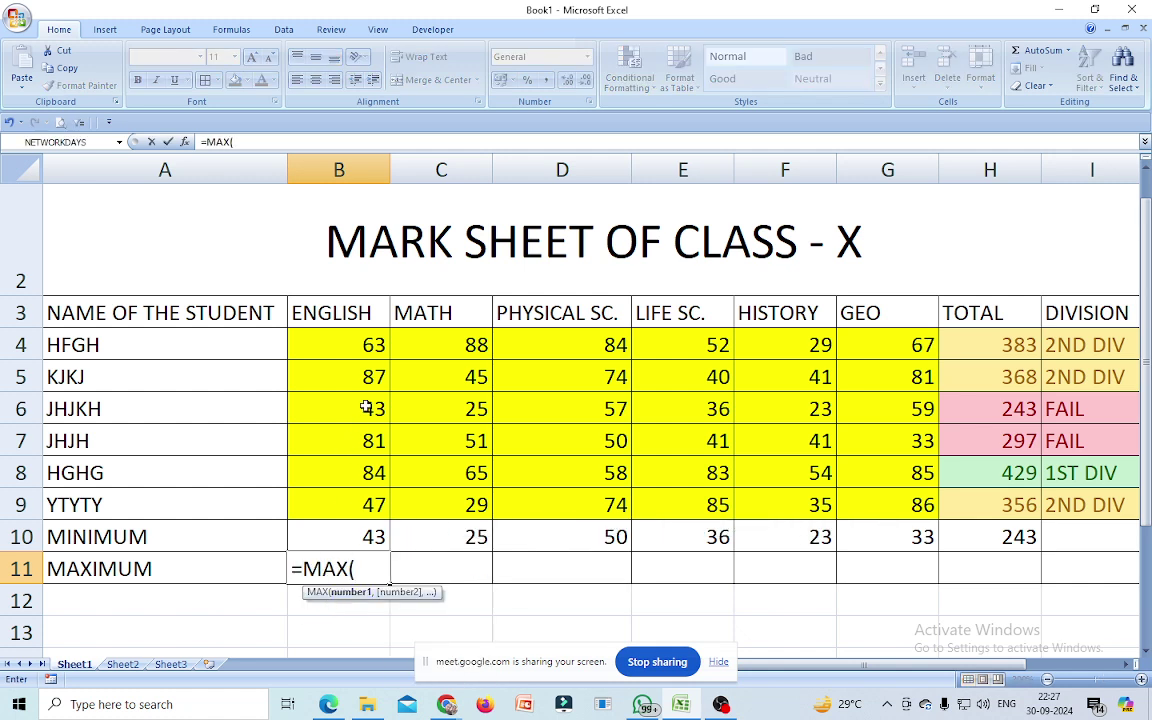
{"action": "left_click_drag", "start_coordinate": [368, 342], "coordinate": [370, 505]}
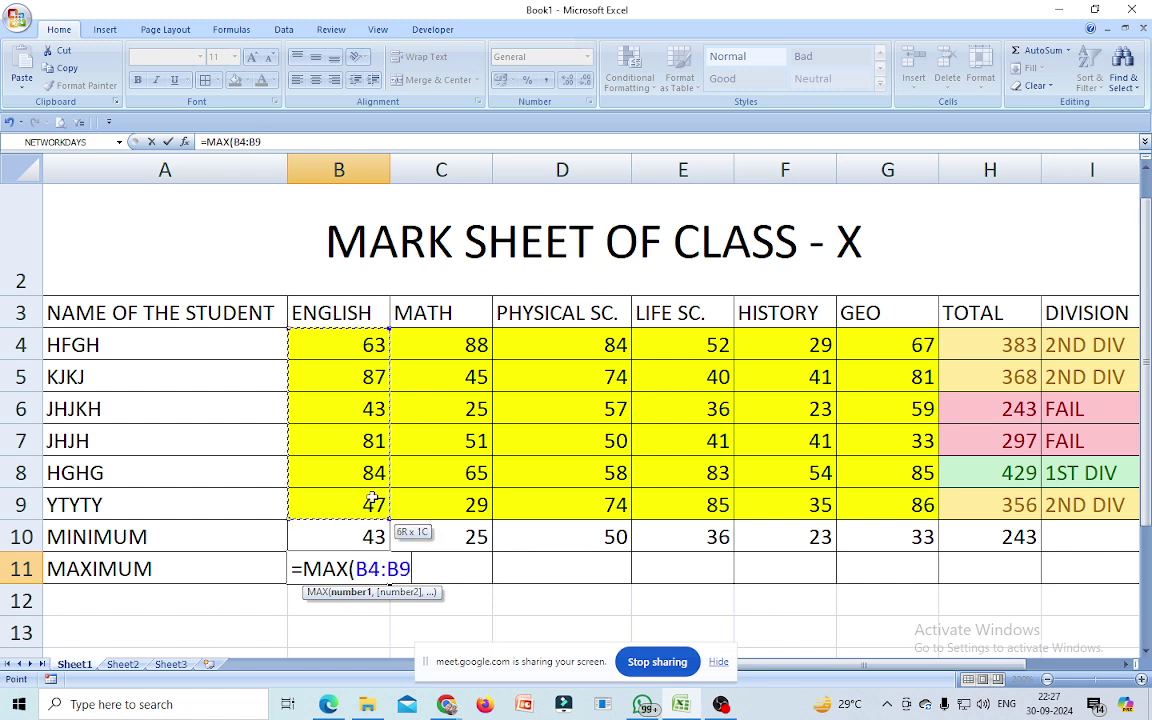
{"action": "type", "text": ")"}
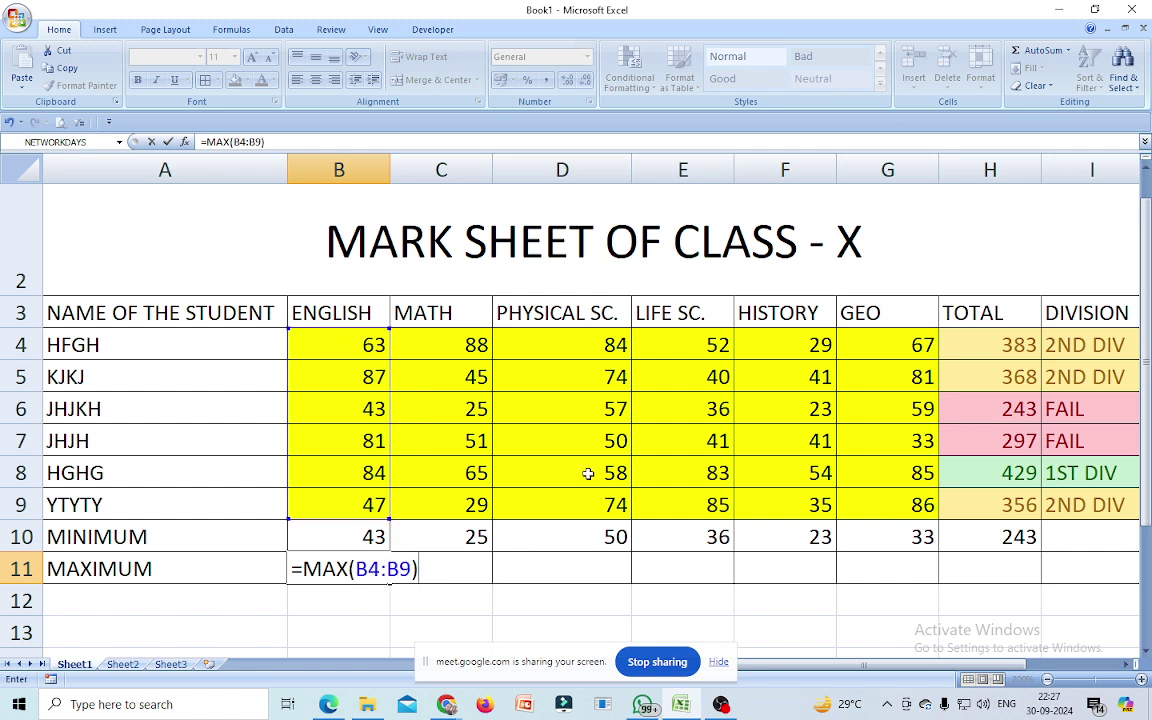
{"action": "key", "text": "Return"}
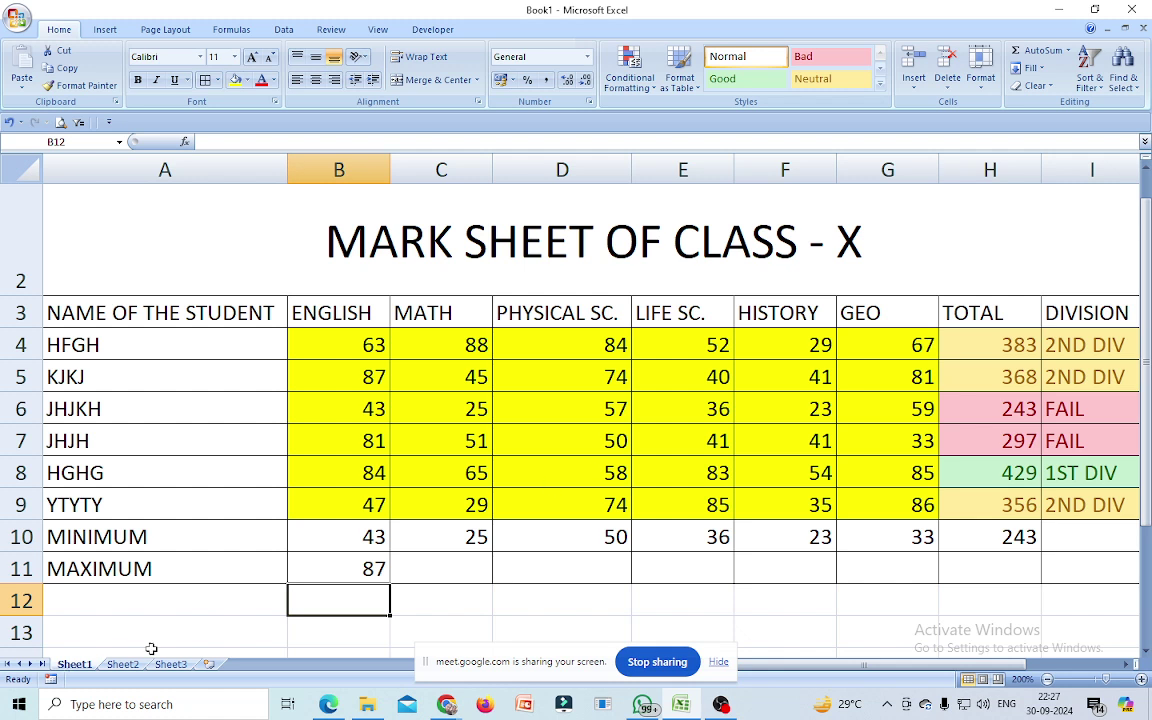
- Copy the MAX formula across to TOTAL (88, 84, 85, 54, 86, 429) and zoom out
{"action": "left_click", "coordinate": [330, 569]}
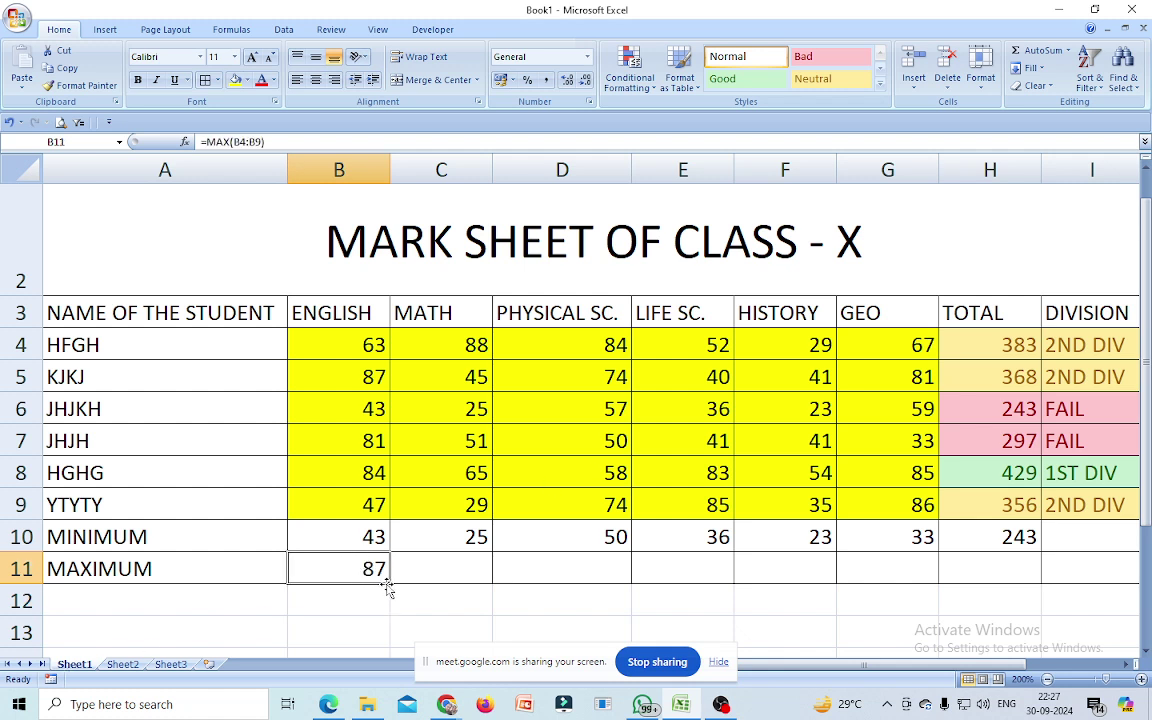
{"action": "left_click_drag", "start_coordinate": [388, 585], "coordinate": [946, 576]}
{"action": "left_click", "coordinate": [903, 624]}
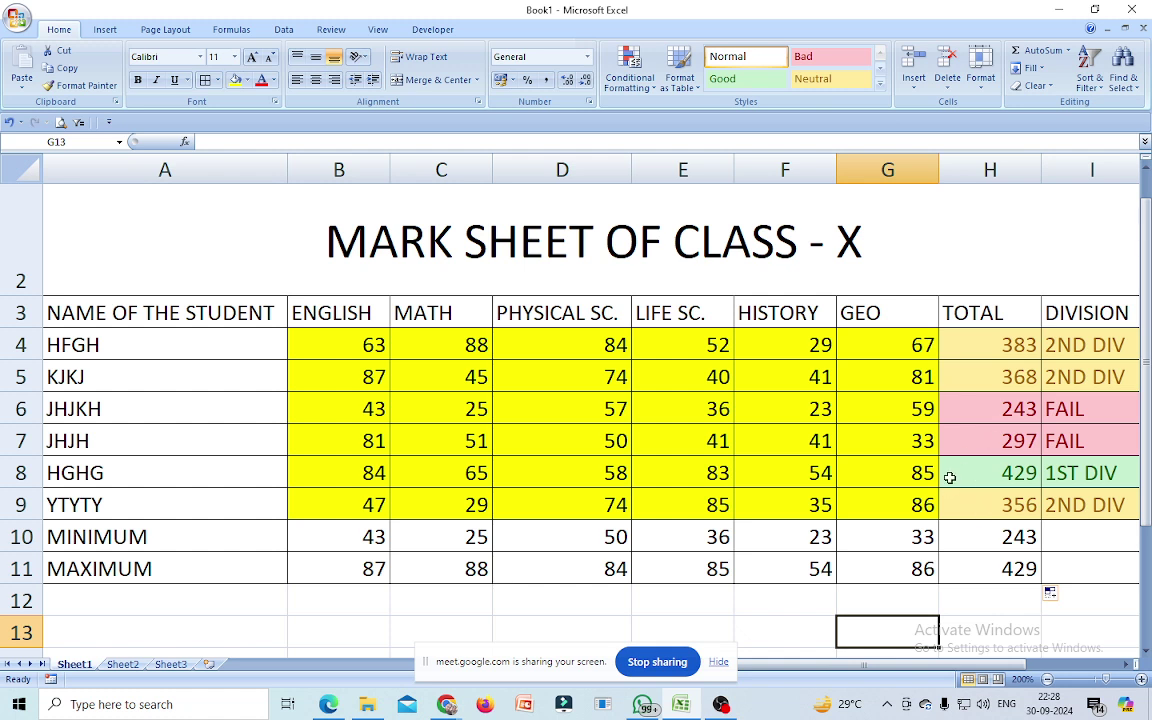
{"action": "scroll", "coordinate": [948, 483], "scroll_direction": "down", "scroll_amount": 2}
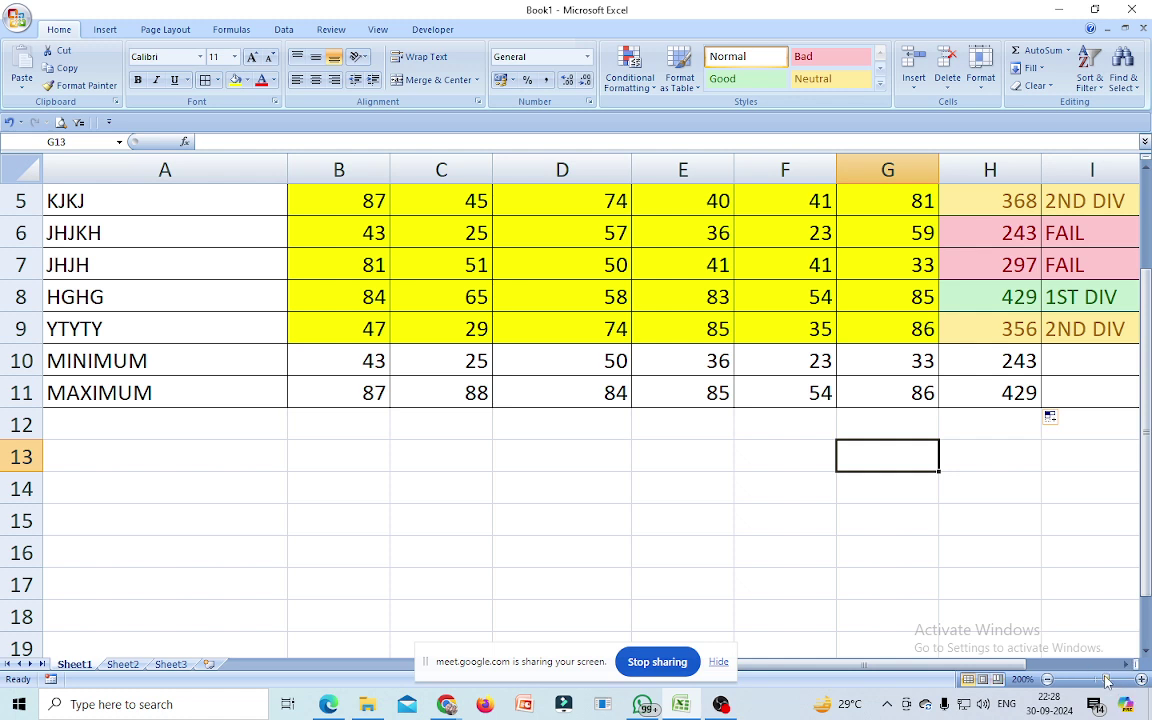
{"action": "left_click_drag", "start_coordinate": [1107, 681], "coordinate": [1100, 681]}
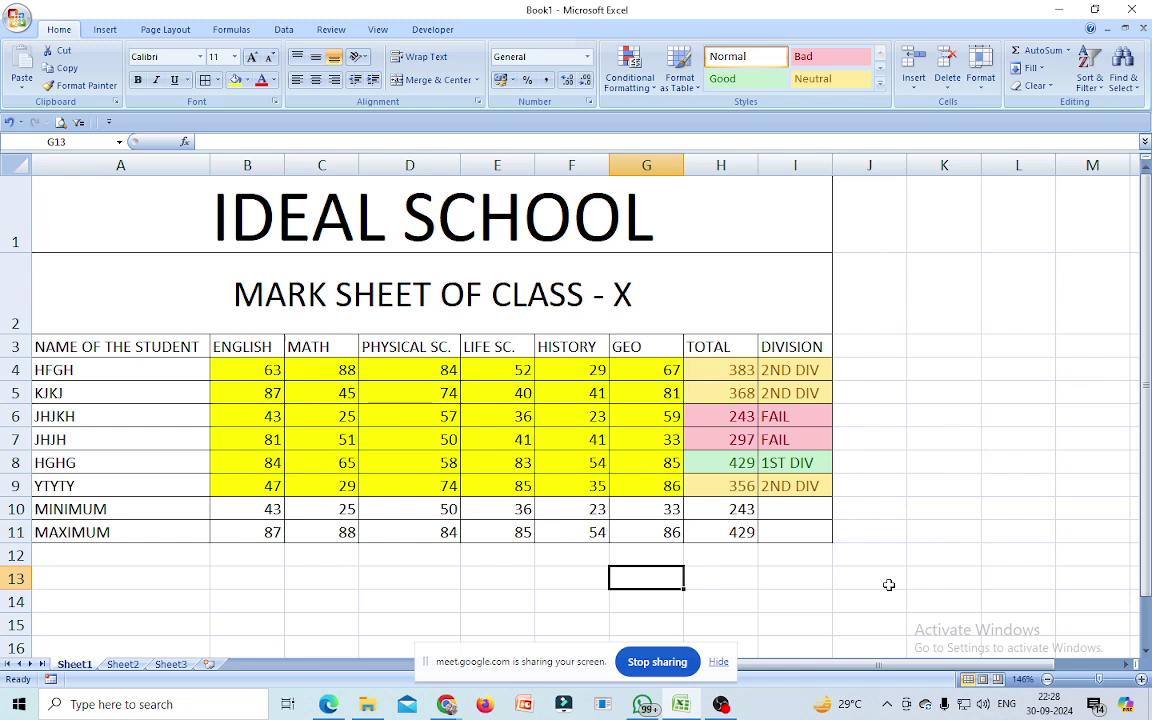
{"action": "left_click_drag", "start_coordinate": [83, 176], "coordinate": [312, 537]}
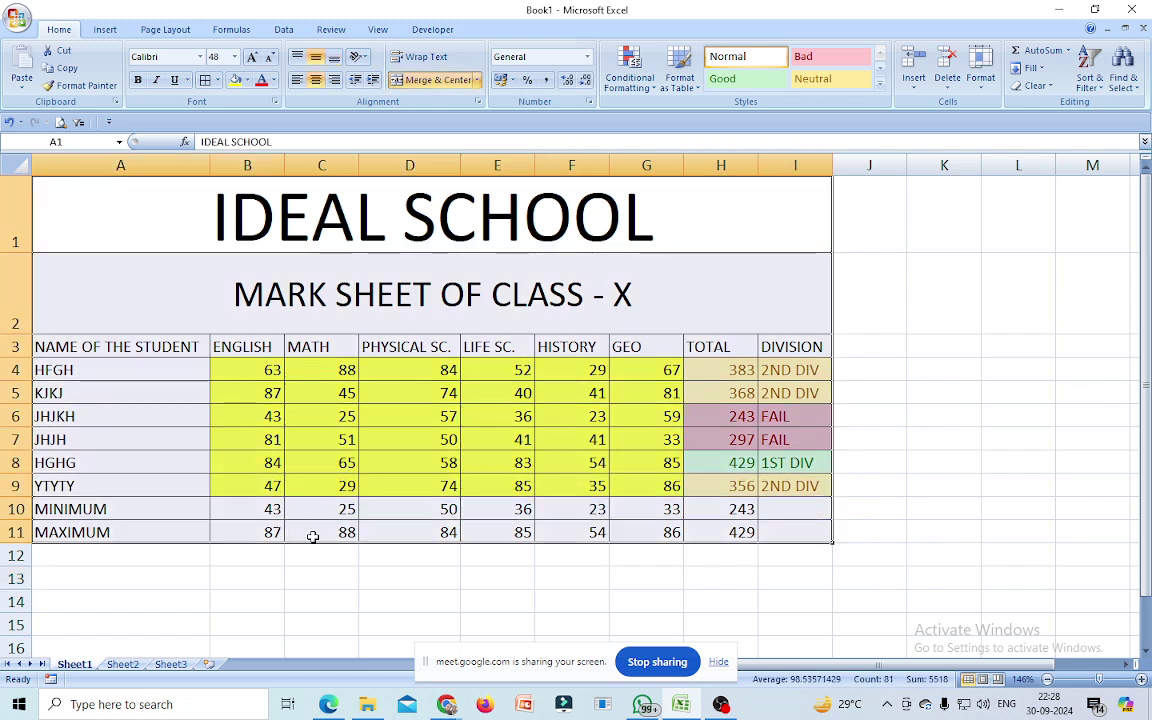
{"action": "left_click", "coordinate": [14, 22]}
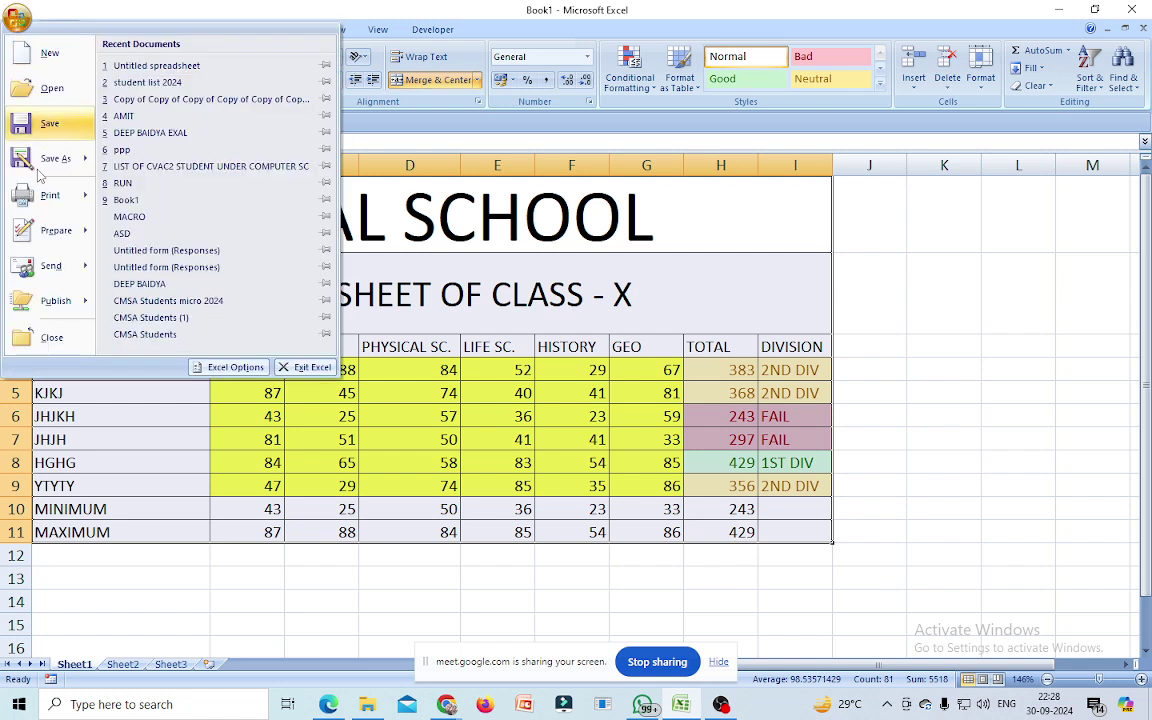
{"action": "mouse_move", "coordinate": [50, 195]}
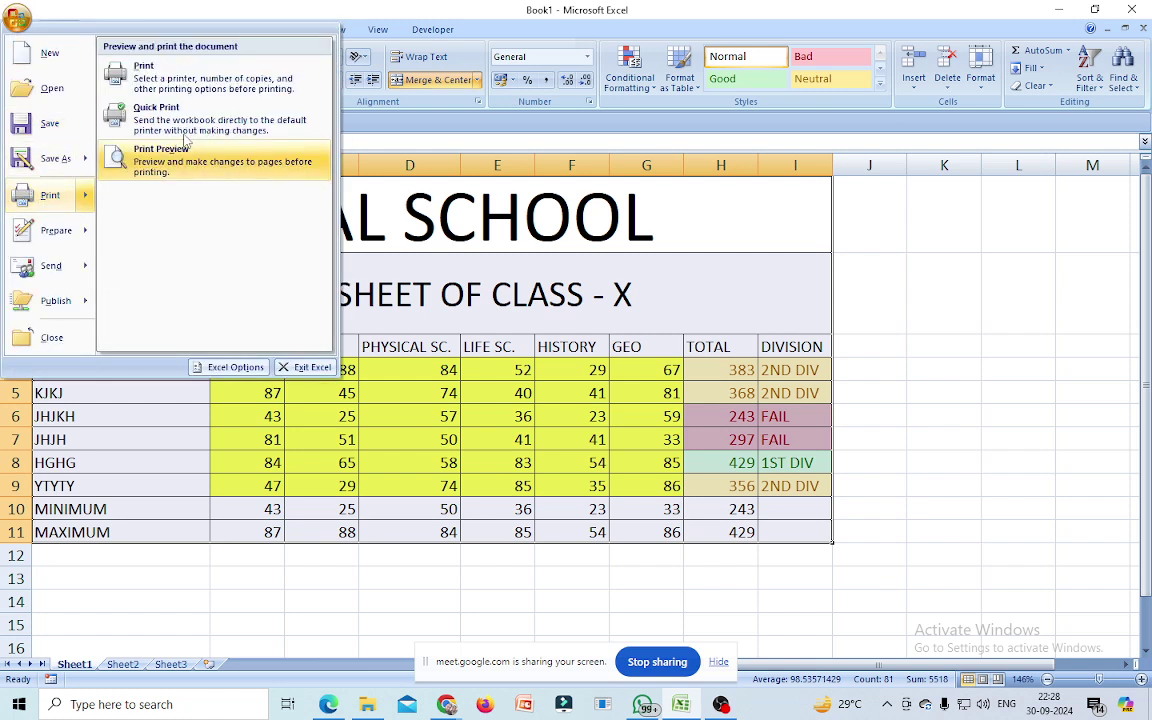
{"action": "left_click", "coordinate": [176, 151]}
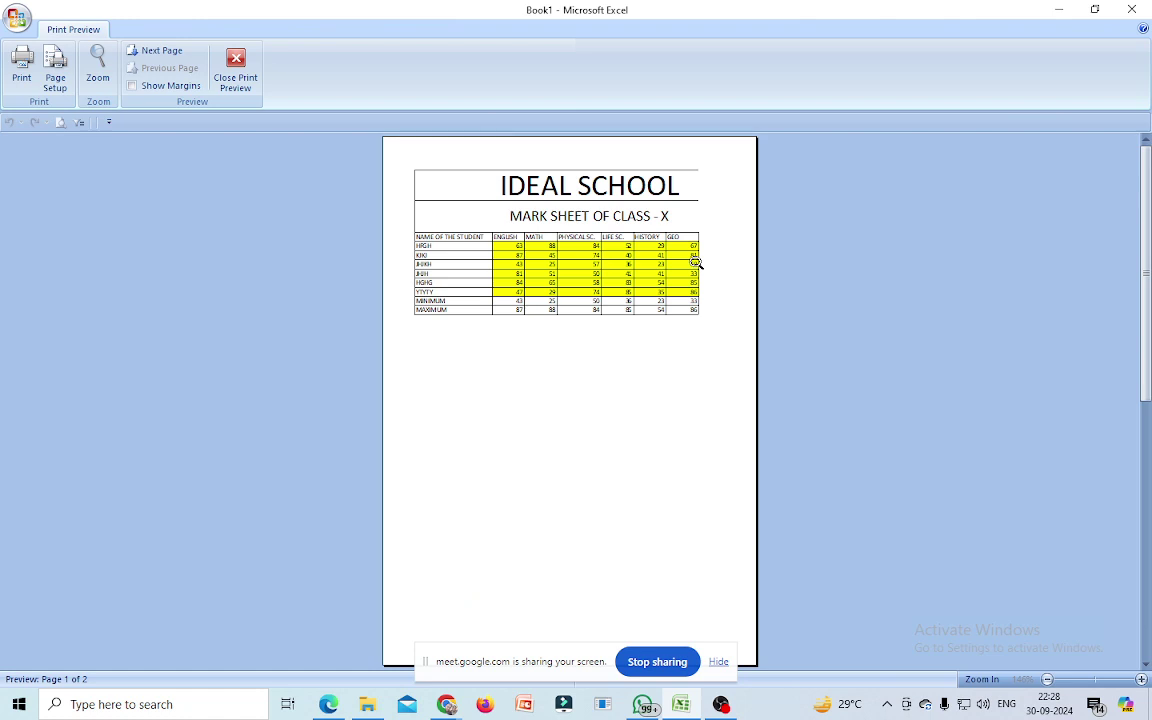
{"action": "left_click", "coordinate": [237, 63]}
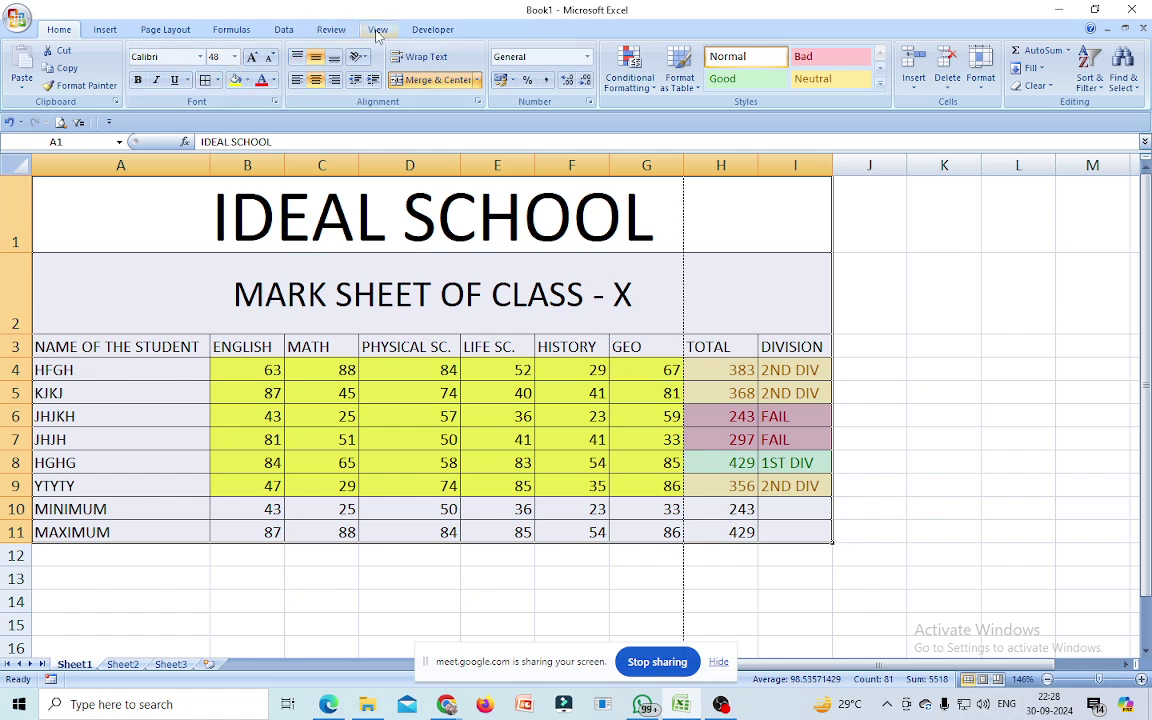
{"action": "left_click", "coordinate": [151, 36]}
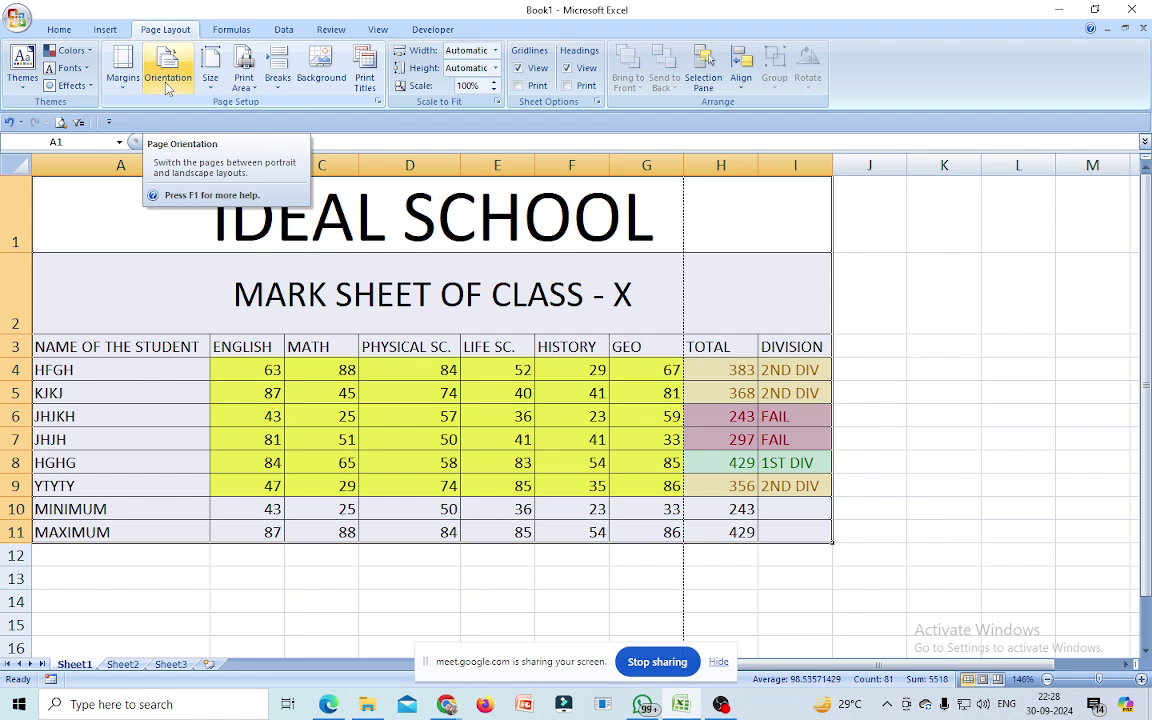
{"action": "left_click", "coordinate": [167, 80]}
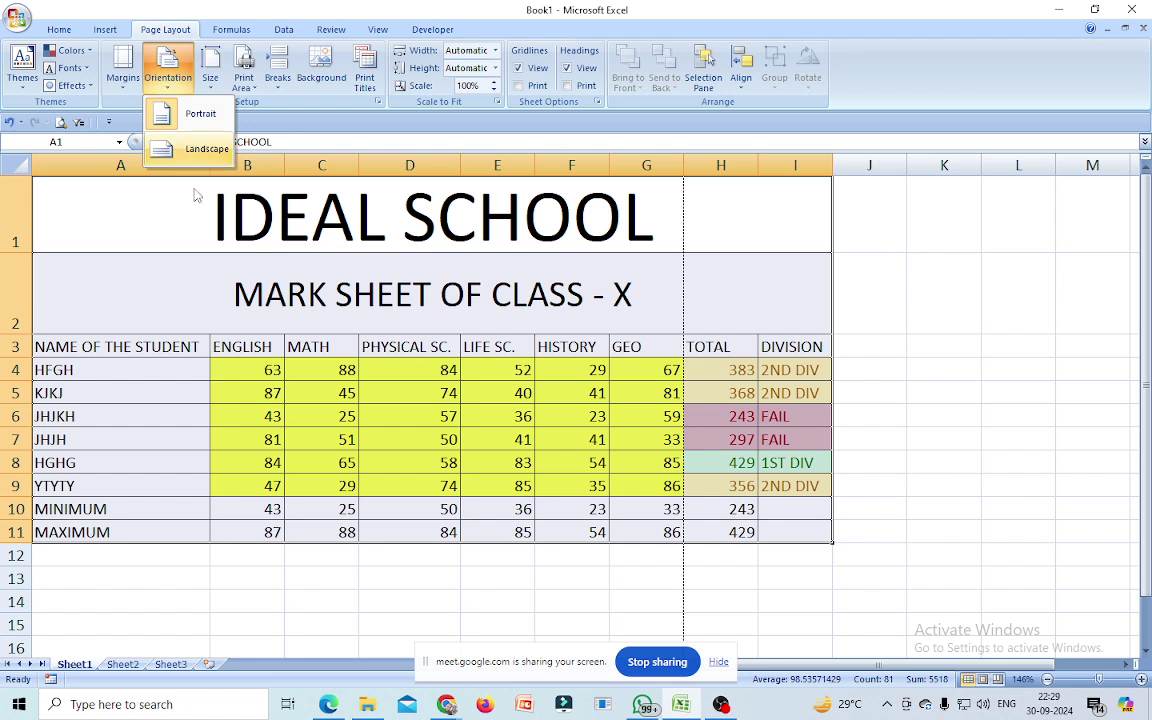
{"action": "left_click", "coordinate": [200, 150]}
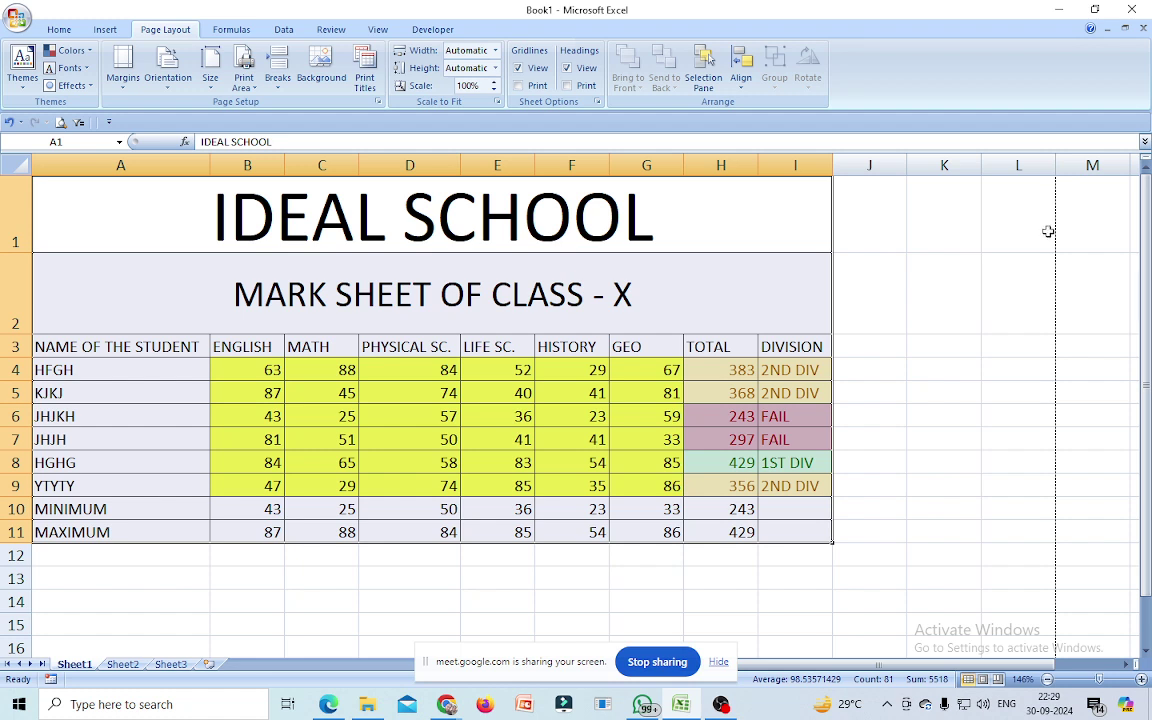
{"action": "left_click", "coordinate": [160, 75]}
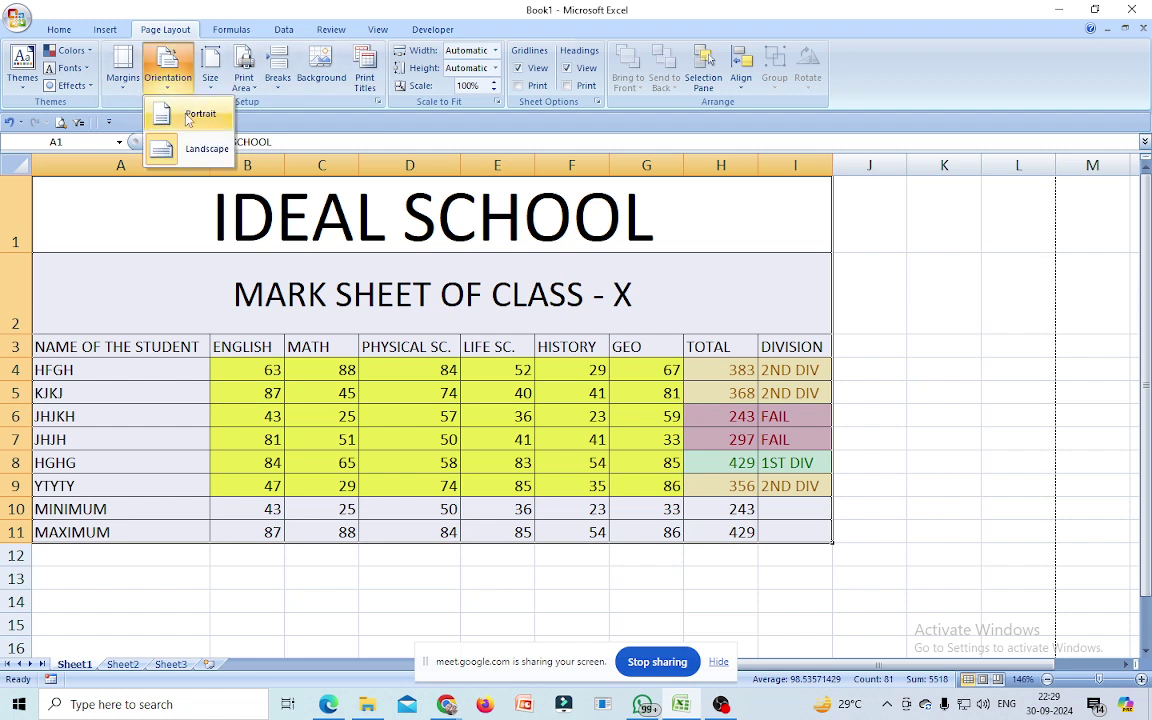
{"action": "left_click", "coordinate": [192, 114]}
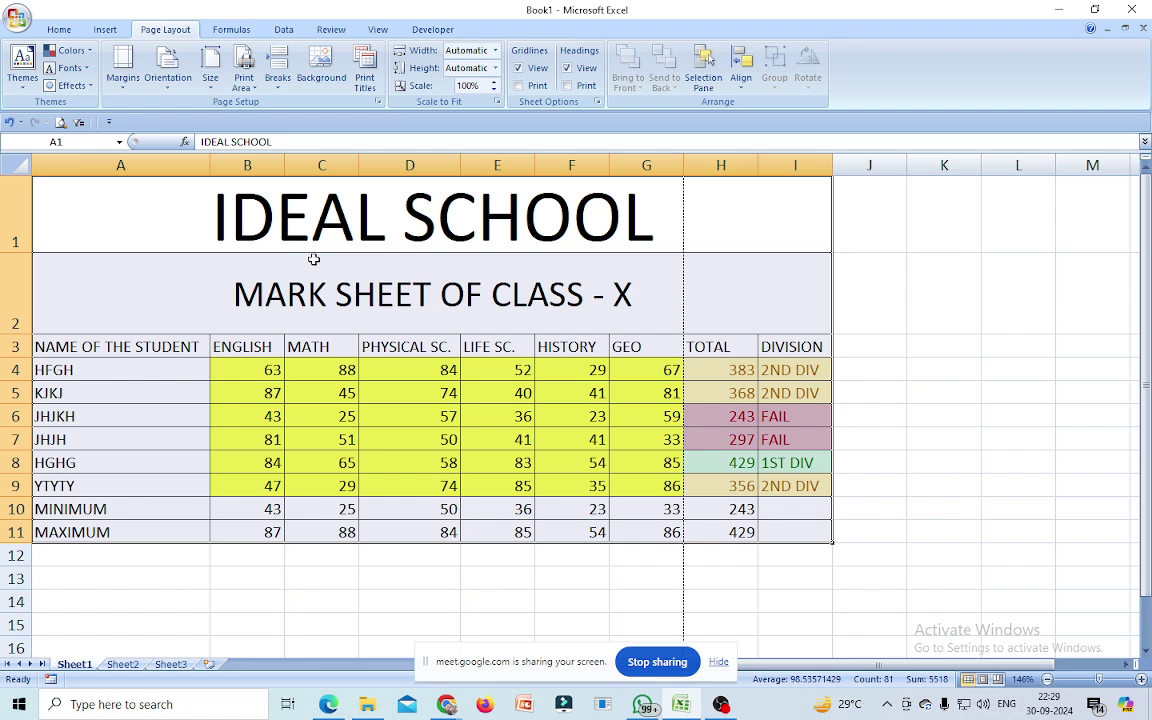
{"action": "scroll", "coordinate": [486, 409], "scroll_direction": "down", "scroll_amount": 1}
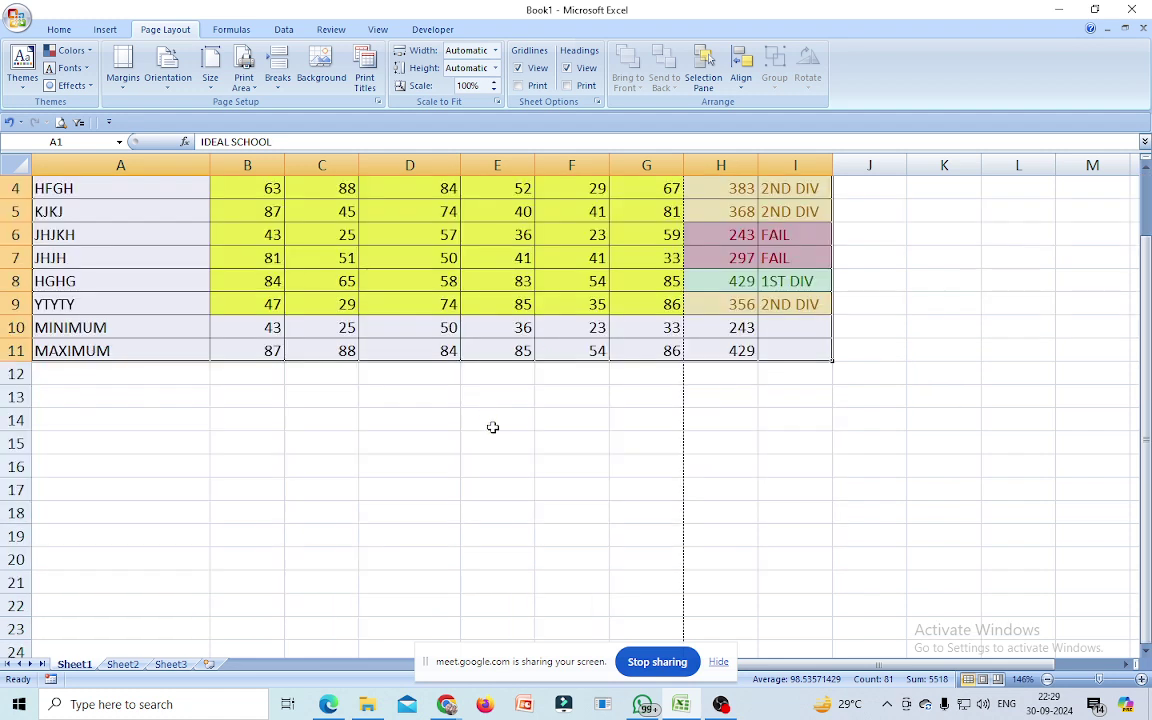
{"action": "scroll", "coordinate": [493, 435], "scroll_direction": "down", "scroll_amount": 2}
{"action": "scroll", "coordinate": [495, 444], "scroll_direction": "down", "scroll_amount": 1}
{"action": "scroll", "coordinate": [495, 444], "scroll_direction": "down", "scroll_amount": 2}
{"action": "scroll", "coordinate": [494, 445], "scroll_direction": "down", "scroll_amount": 3}
{"action": "scroll", "coordinate": [492, 447], "scroll_direction": "down", "scroll_amount": 2}
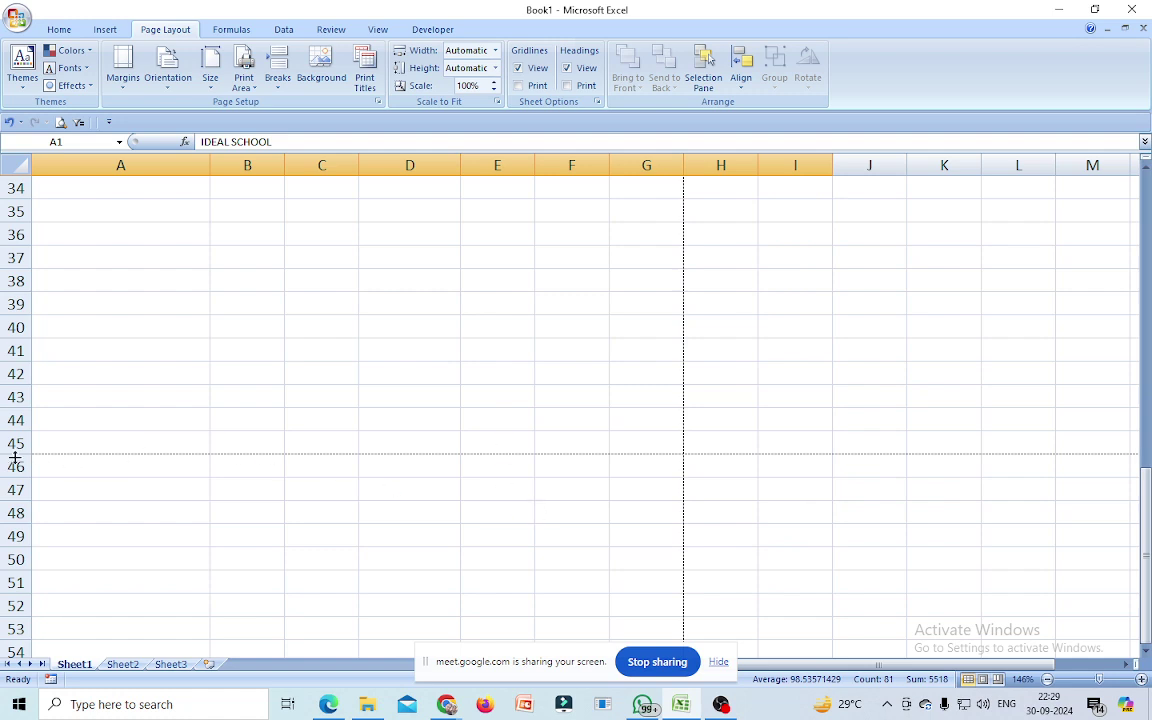
{"action": "scroll", "coordinate": [626, 508], "scroll_direction": "up", "scroll_amount": 6}
{"action": "scroll", "coordinate": [629, 516], "scroll_direction": "up", "scroll_amount": 2}
{"action": "scroll", "coordinate": [629, 516], "scroll_direction": "up", "scroll_amount": 1}
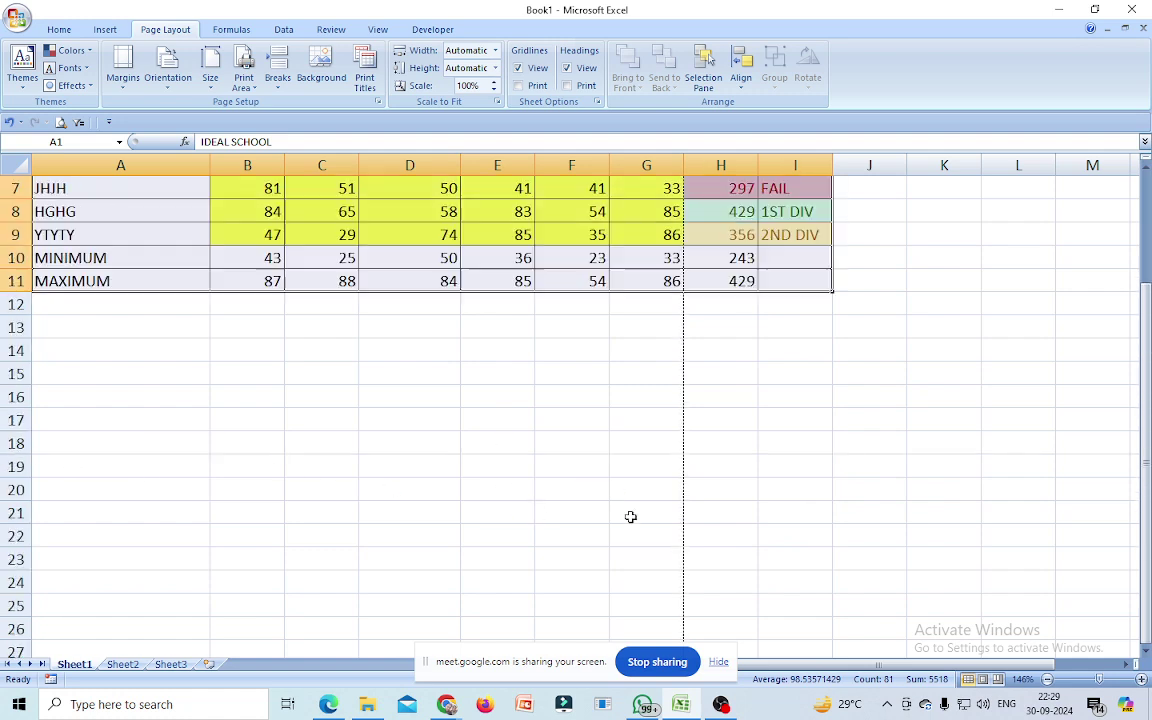
{"action": "scroll", "coordinate": [629, 516], "scroll_direction": "up", "scroll_amount": 2}
{"action": "scroll", "coordinate": [629, 516], "scroll_direction": "down", "scroll_amount": 1}
{"action": "scroll", "coordinate": [629, 516], "scroll_direction": "down", "scroll_amount": 3}
{"action": "scroll", "coordinate": [629, 516], "scroll_direction": "down", "scroll_amount": 2}
{"action": "scroll", "coordinate": [628, 517], "scroll_direction": "down", "scroll_amount": 3}
{"action": "scroll", "coordinate": [628, 517], "scroll_direction": "down", "scroll_amount": 2}
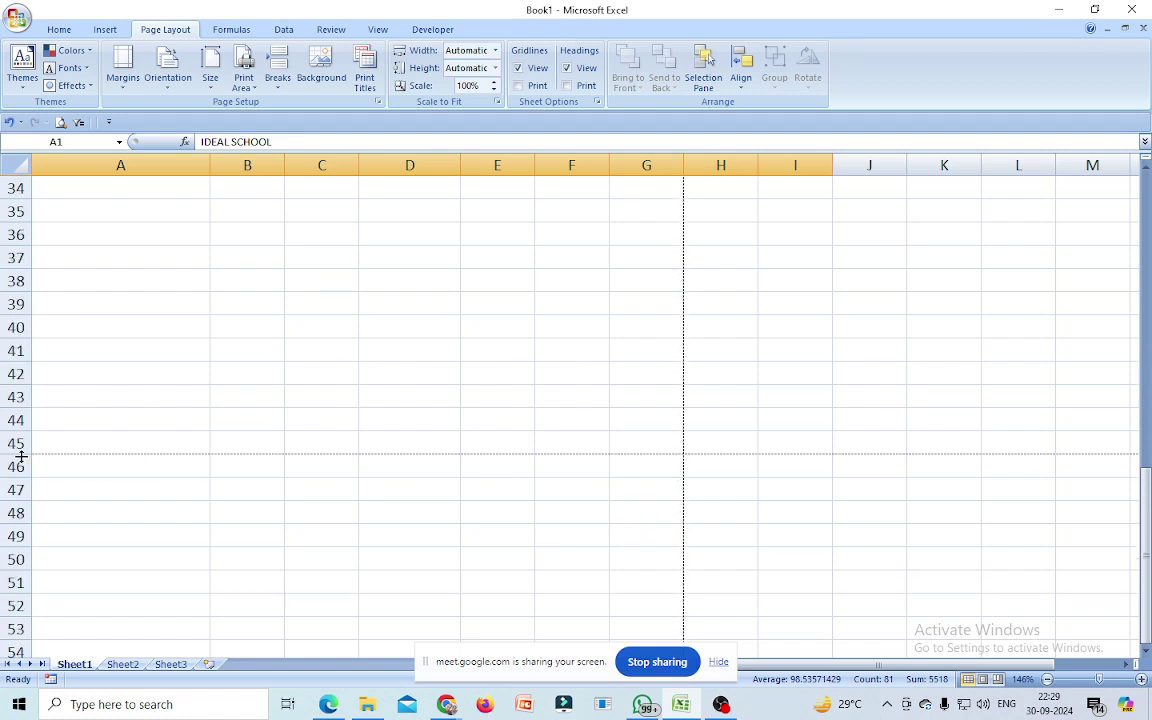
{"action": "scroll", "coordinate": [594, 550], "scroll_direction": "up", "scroll_amount": 1}
{"action": "scroll", "coordinate": [594, 550], "scroll_direction": "up", "scroll_amount": 4}
{"action": "scroll", "coordinate": [596, 550], "scroll_direction": "up", "scroll_amount": 6}
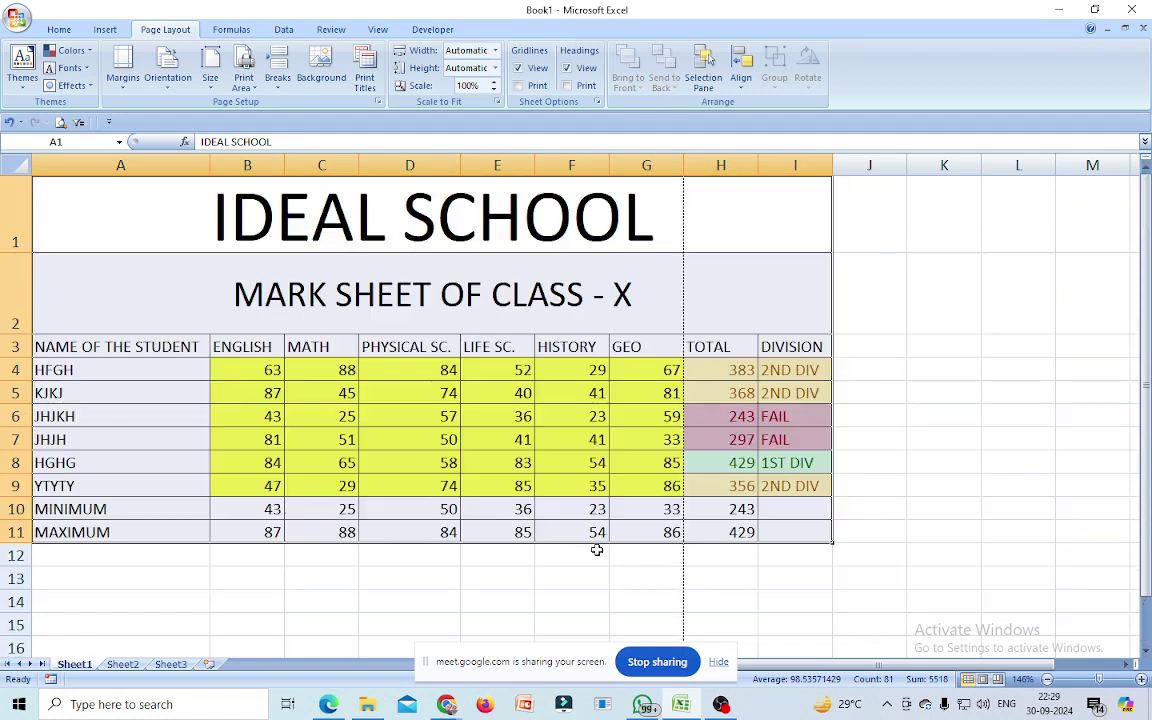
{"action": "left_click", "coordinate": [168, 88]}
{"action": "left_click", "coordinate": [196, 152]}
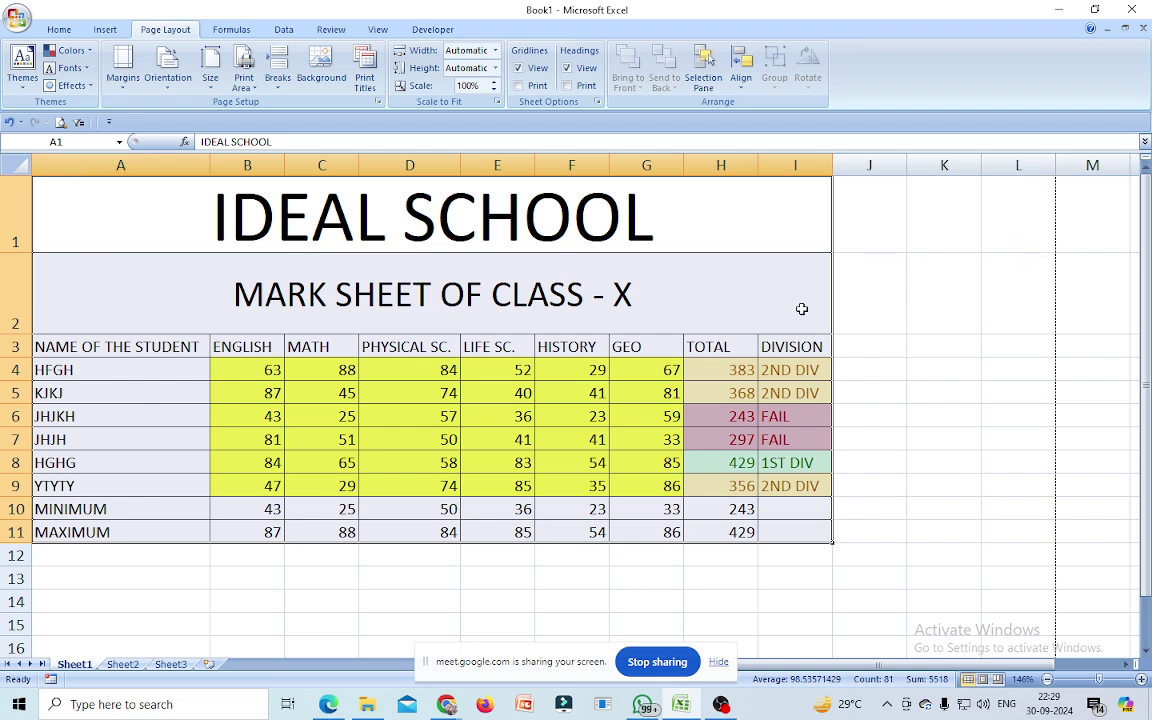
{"action": "scroll", "coordinate": [896, 448], "scroll_direction": "down", "scroll_amount": 1}
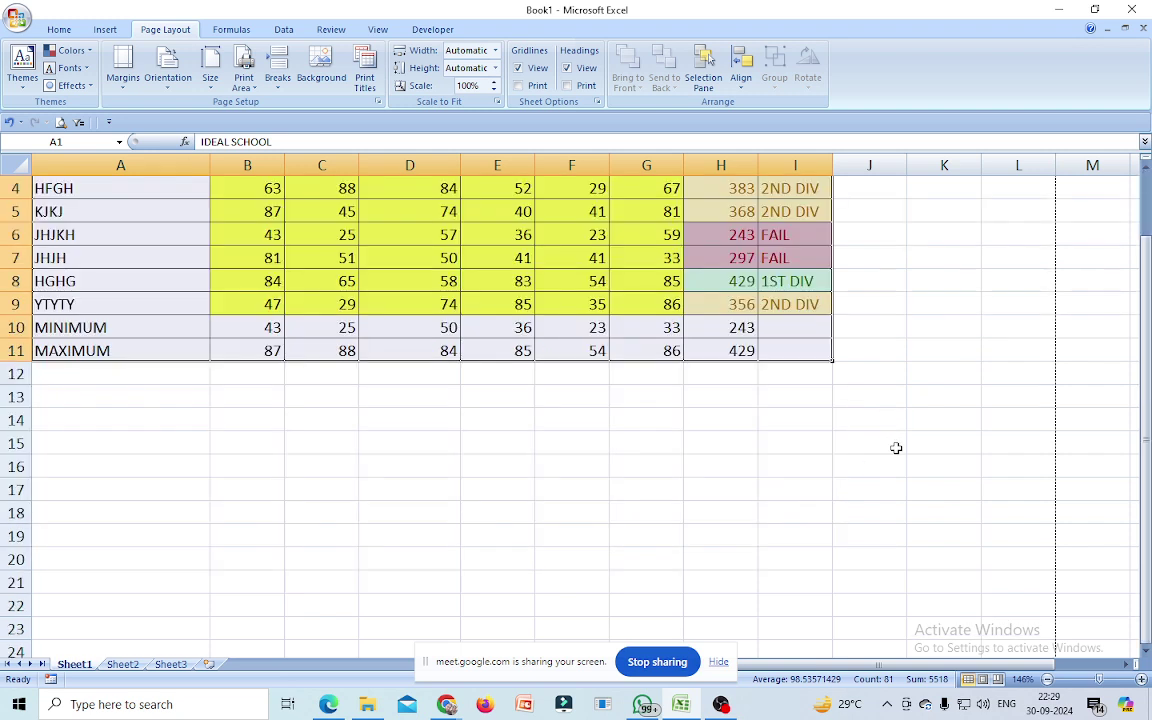
{"action": "scroll", "coordinate": [896, 448], "scroll_direction": "down", "scroll_amount": 3}
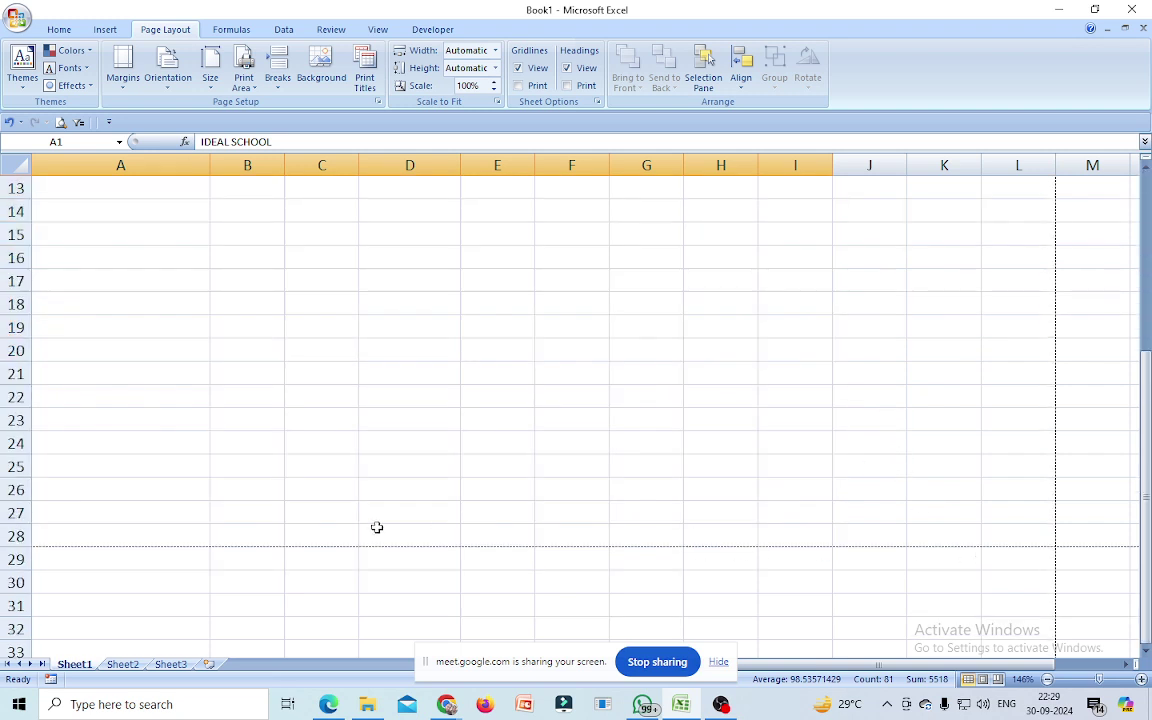
{"action": "scroll", "coordinate": [1009, 547], "scroll_direction": "up", "scroll_amount": 1}
{"action": "scroll", "coordinate": [1009, 547], "scroll_direction": "up", "scroll_amount": 3}
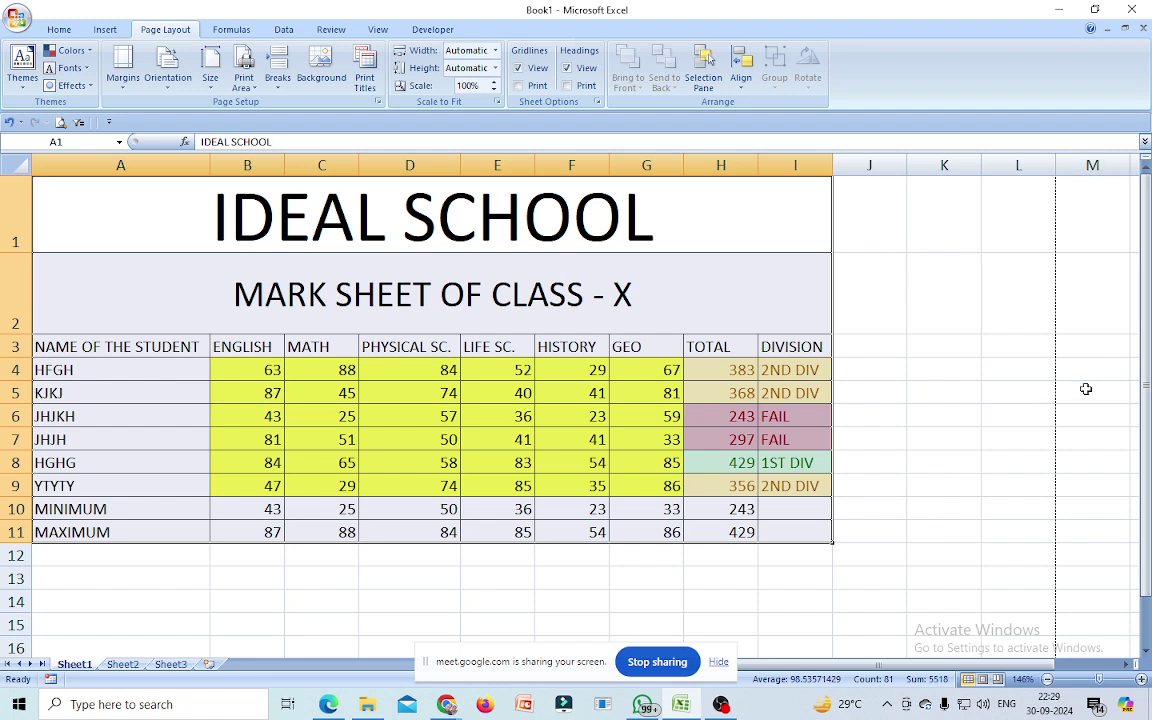
{"action": "left_click", "coordinate": [16, 18]}
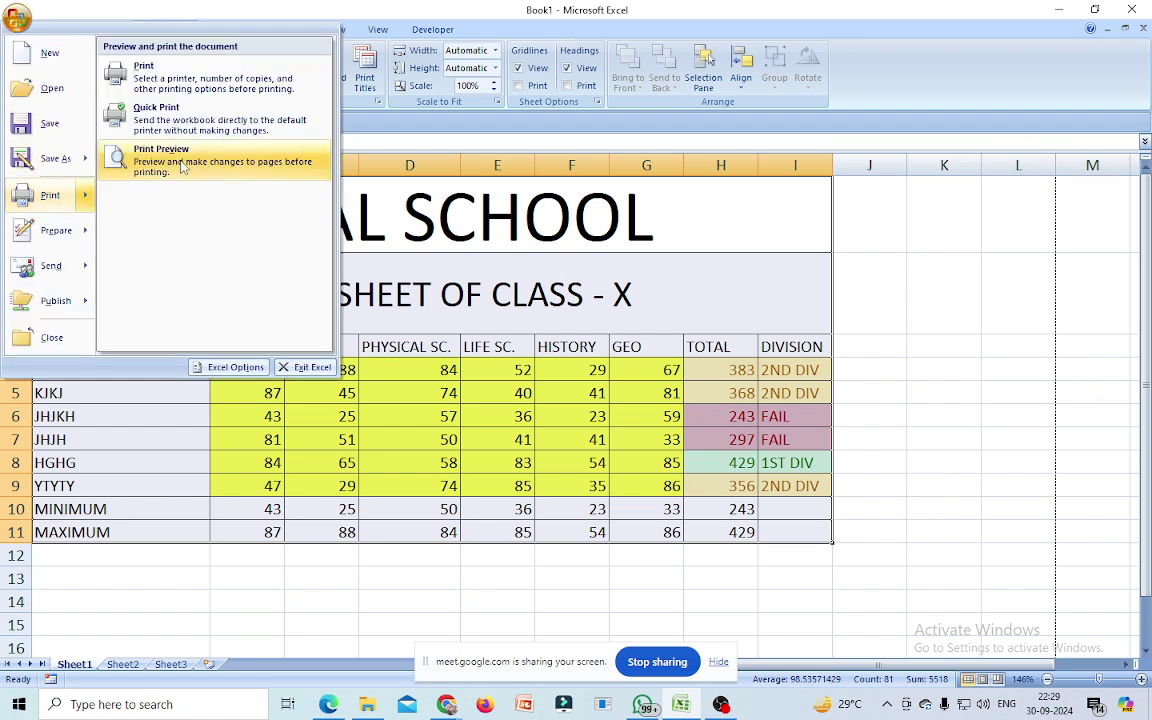
{"action": "left_click", "coordinate": [161, 148]}
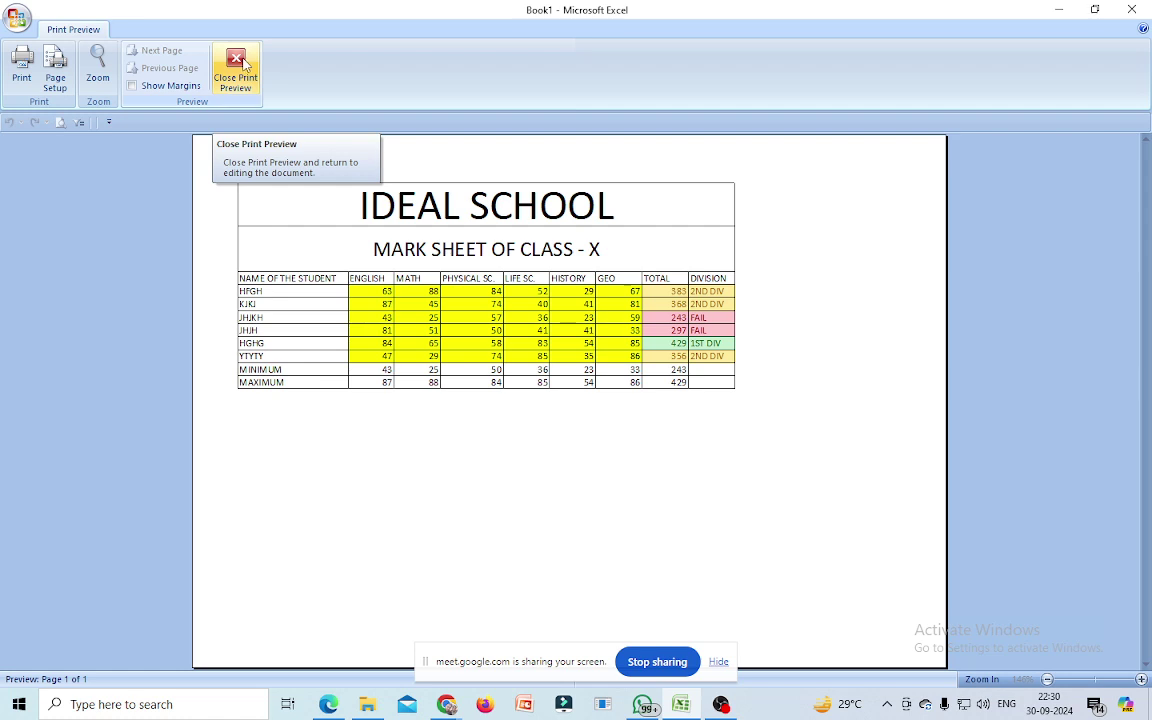
{"action": "left_click", "coordinate": [236, 70]}
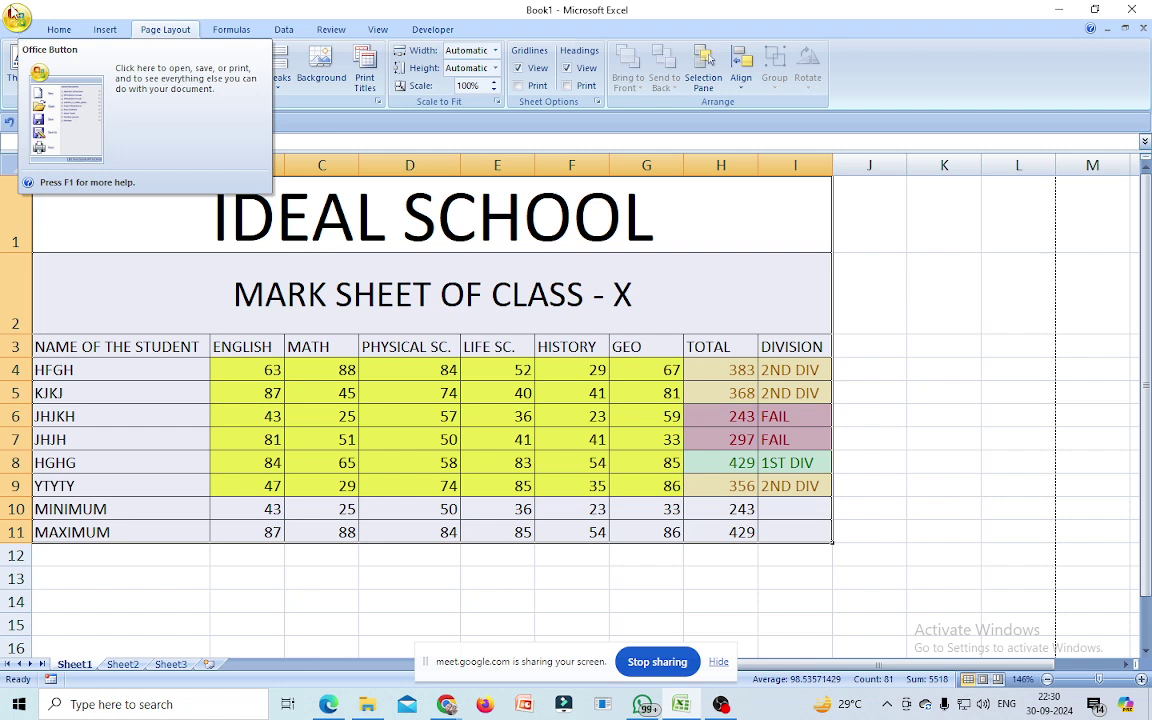
- Save the workbook as SS in the Downloads folder, keeping the Excel workbook format
{"action": "left_click", "coordinate": [16, 20]}
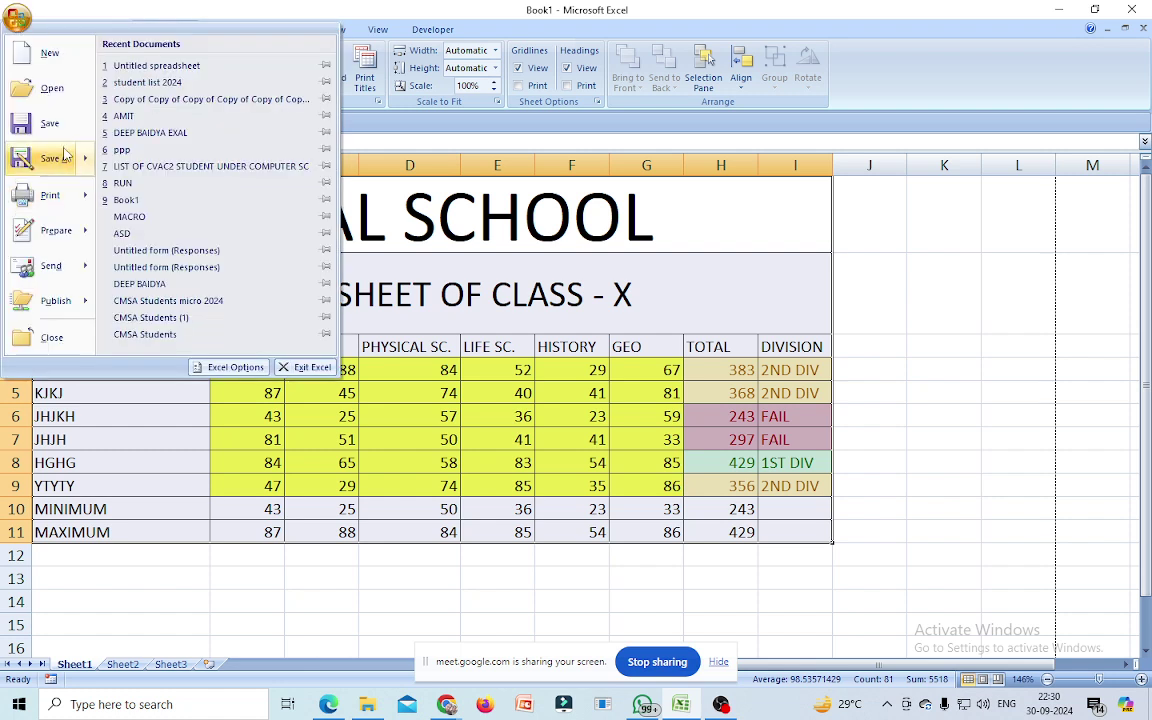
{"action": "key", "text": "Escape"}
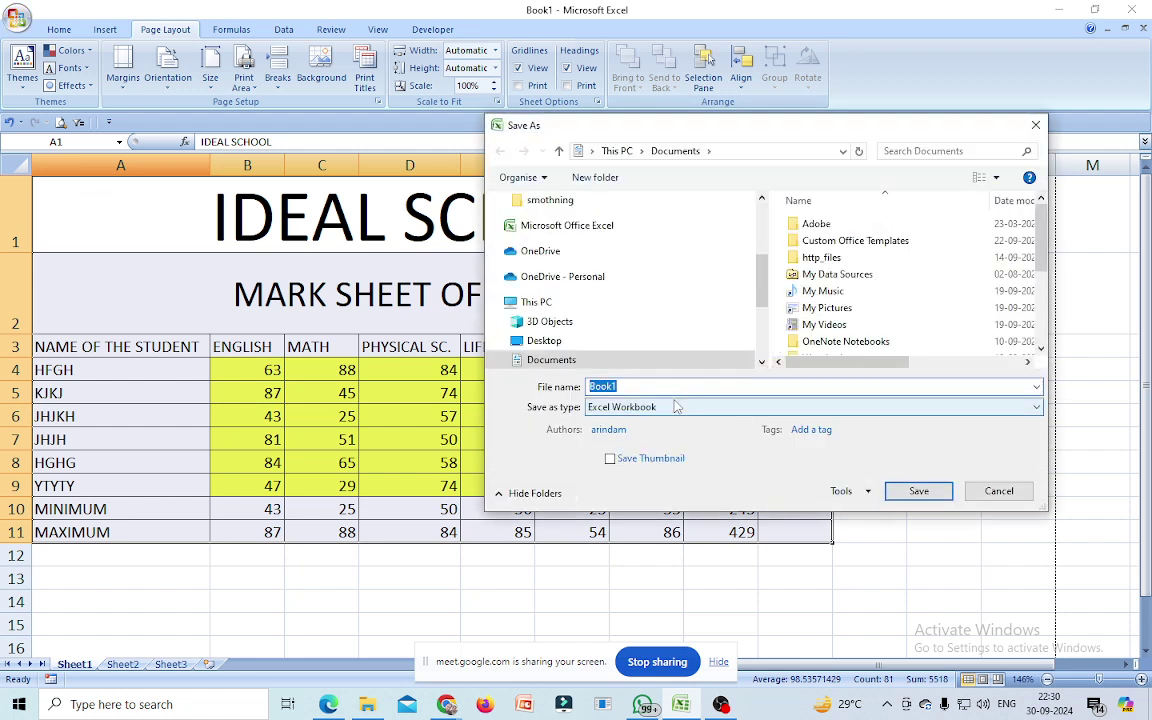
{"action": "left_click", "coordinate": [675, 405]}
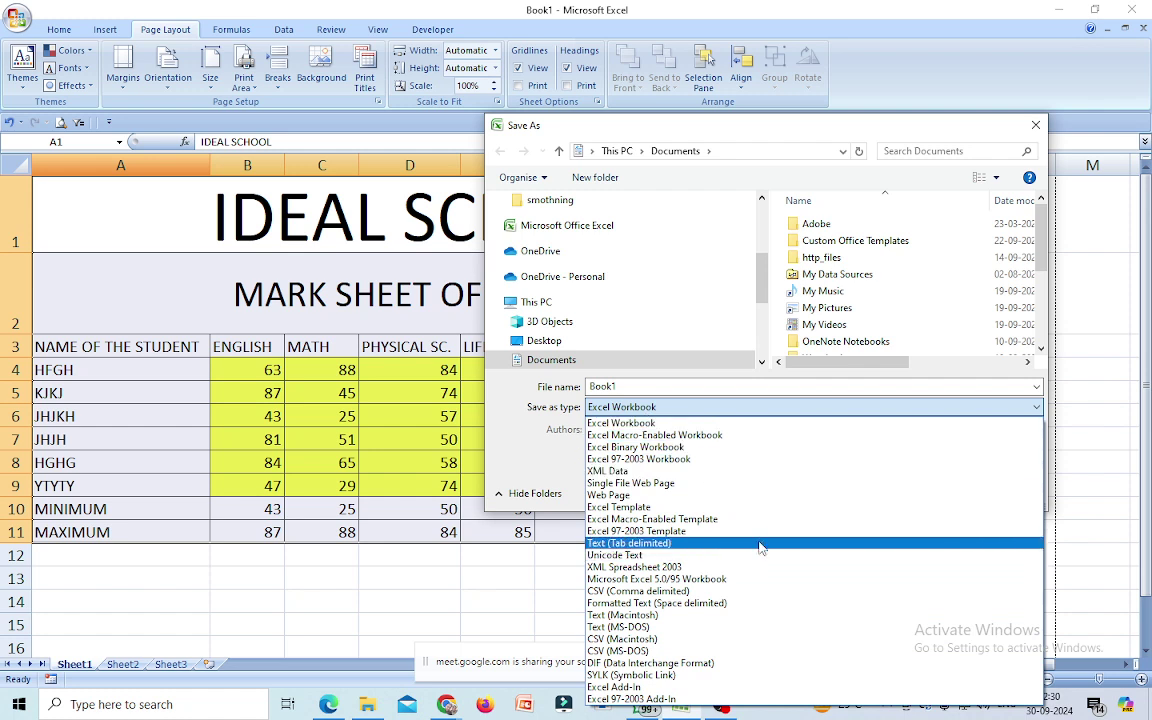
{"action": "left_click", "coordinate": [625, 387]}
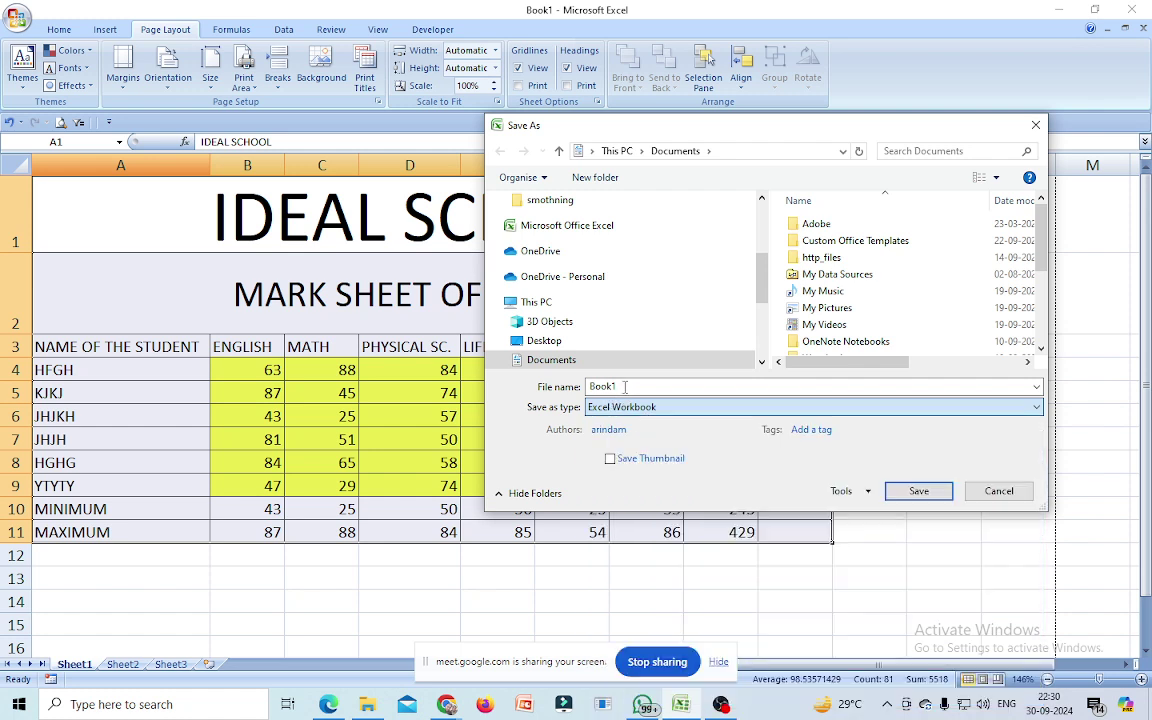
{"action": "type", "text": "SS"}
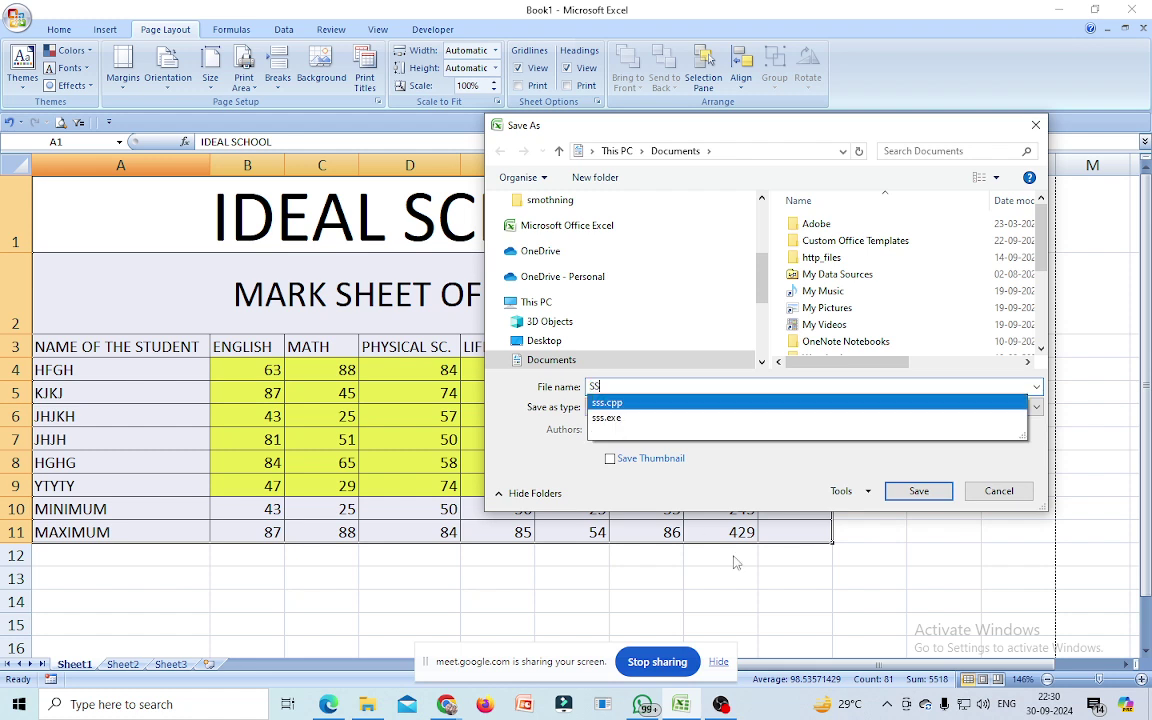
{"action": "left_click", "coordinate": [930, 585]}
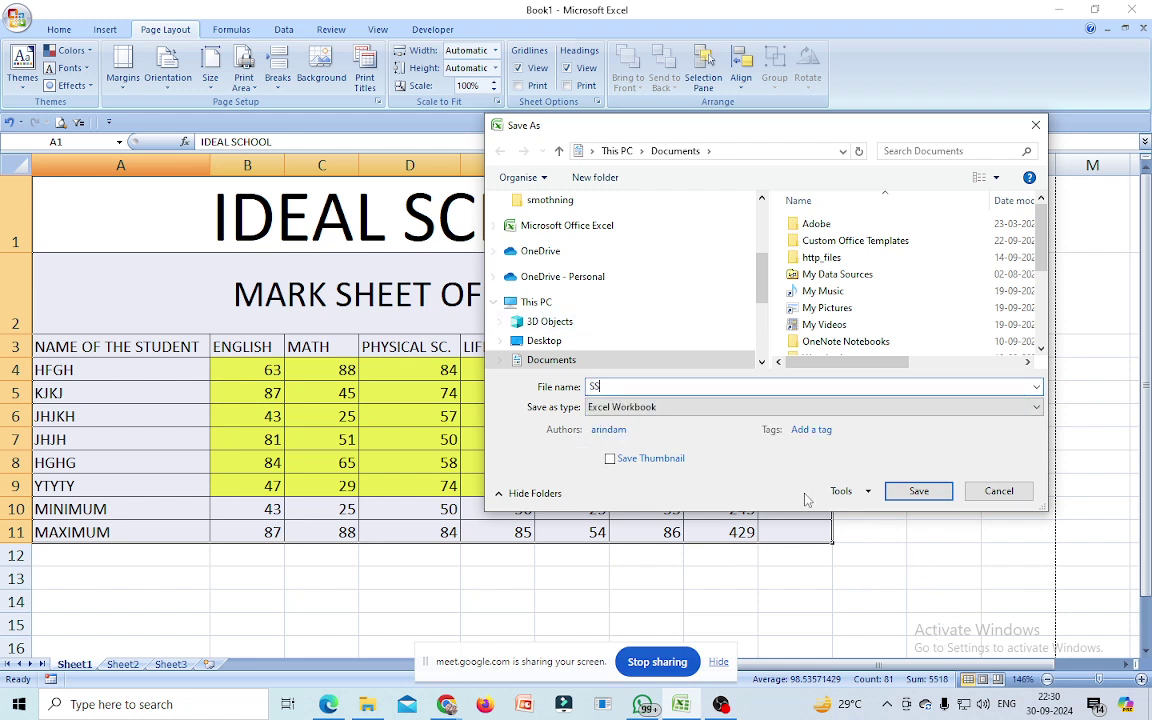
{"action": "left_click", "coordinate": [589, 151]}
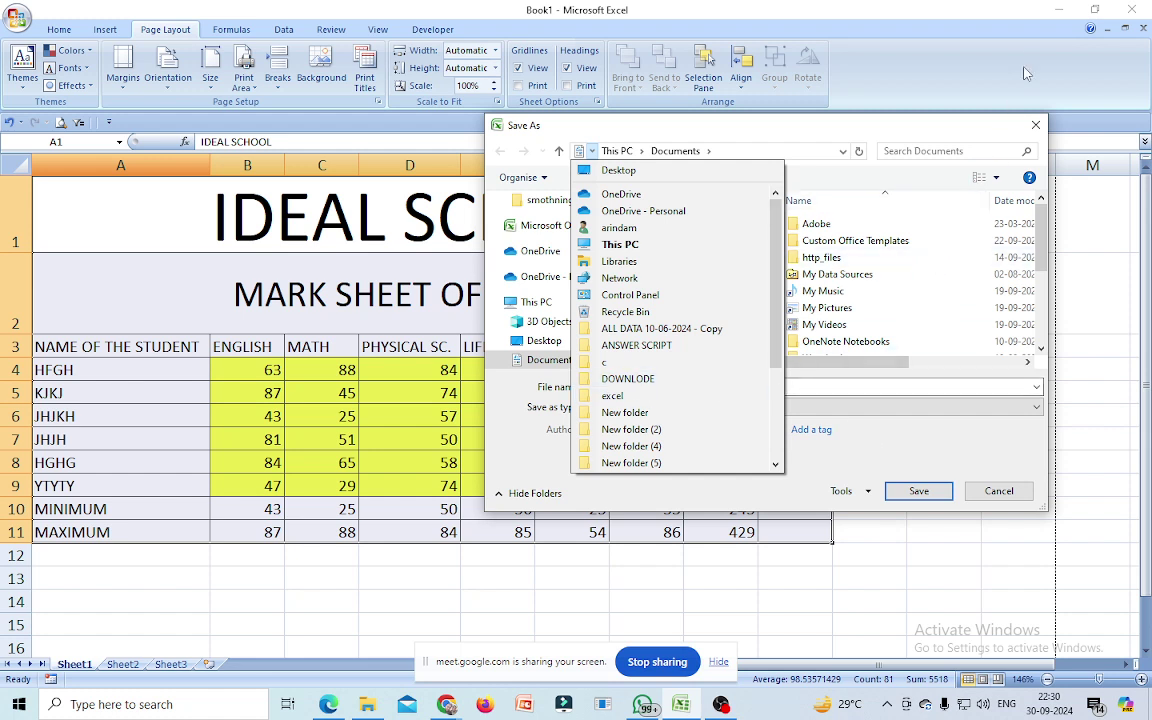
{"action": "left_click", "coordinate": [930, 245]}
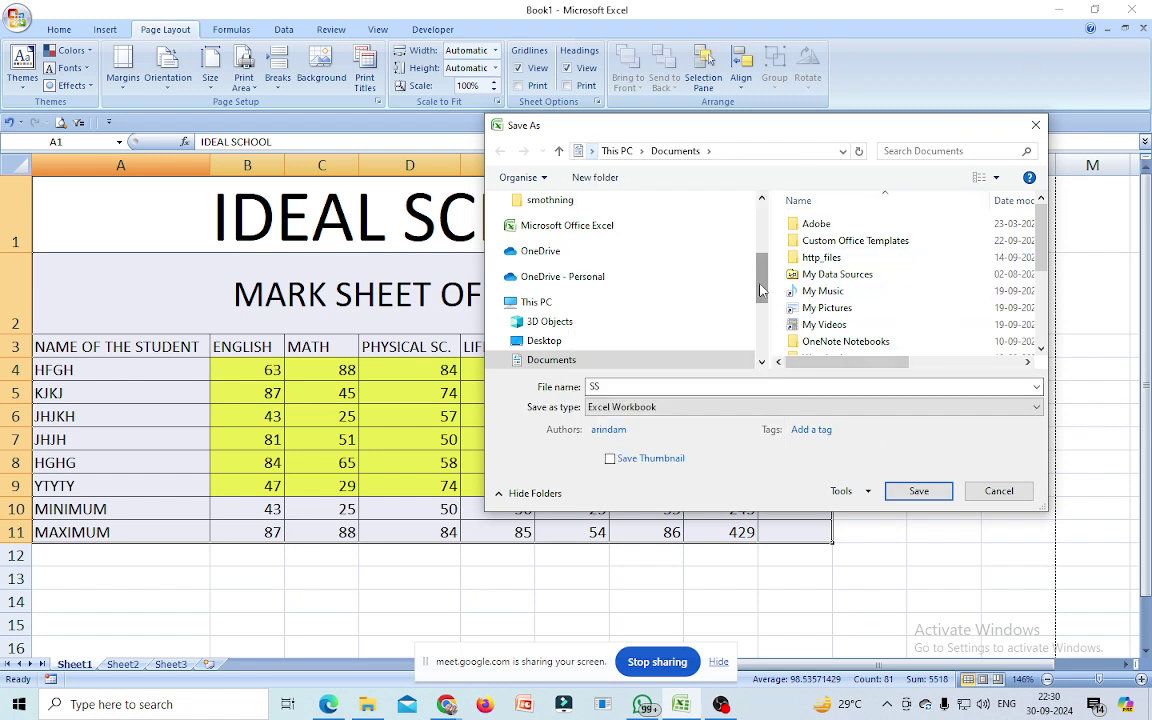
{"action": "scroll", "coordinate": [640, 275], "scroll_direction": "up", "scroll_amount": 3}
{"action": "left_click", "coordinate": [545, 253]}
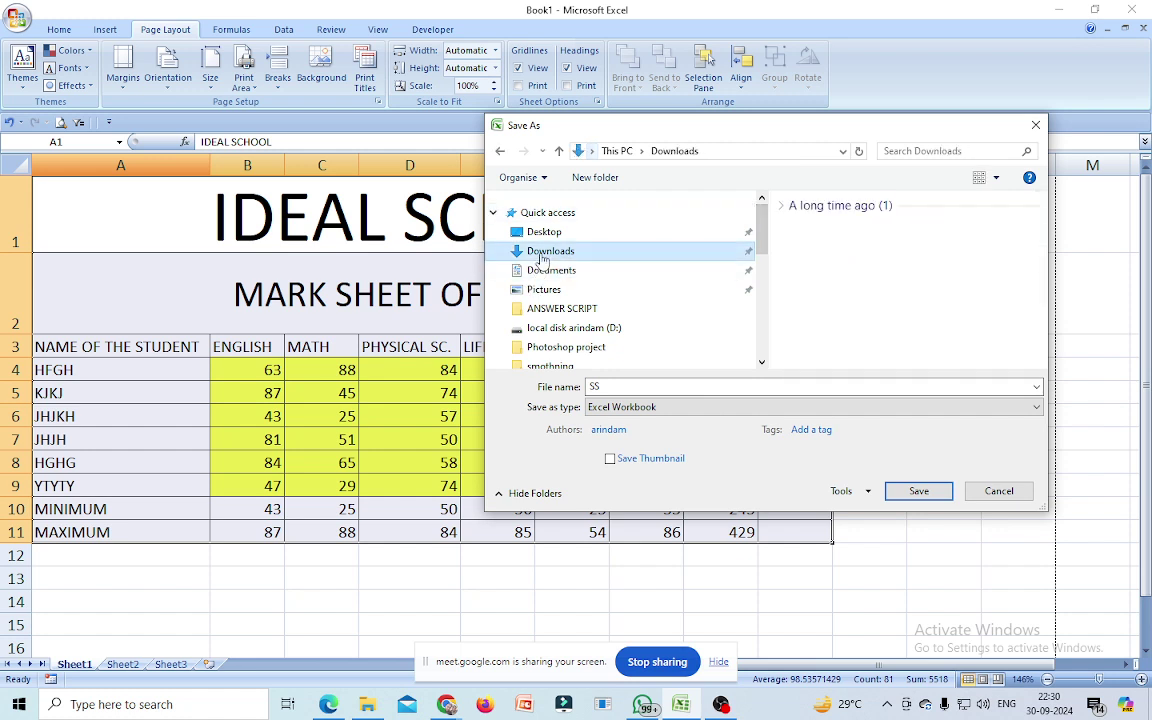
{"action": "left_click", "coordinate": [917, 493]}
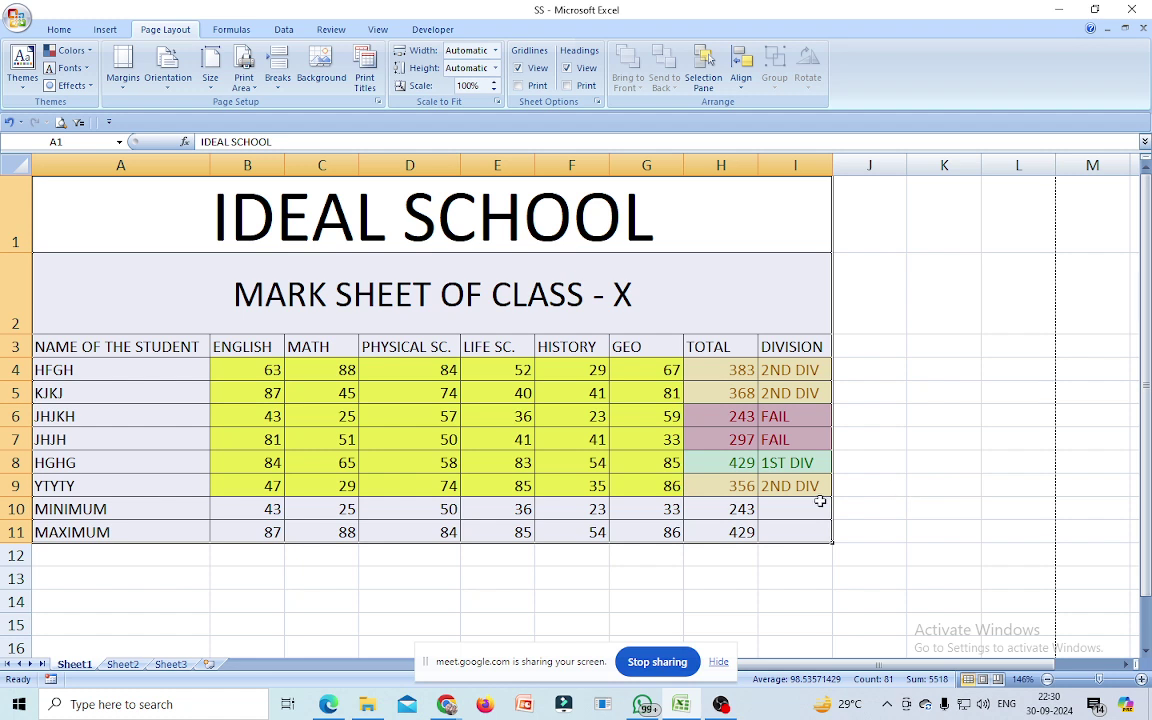
- Check SS in the Downloads folder in File Explorer, then open a new Chrome tab
{"action": "left_click", "coordinate": [368, 704]}
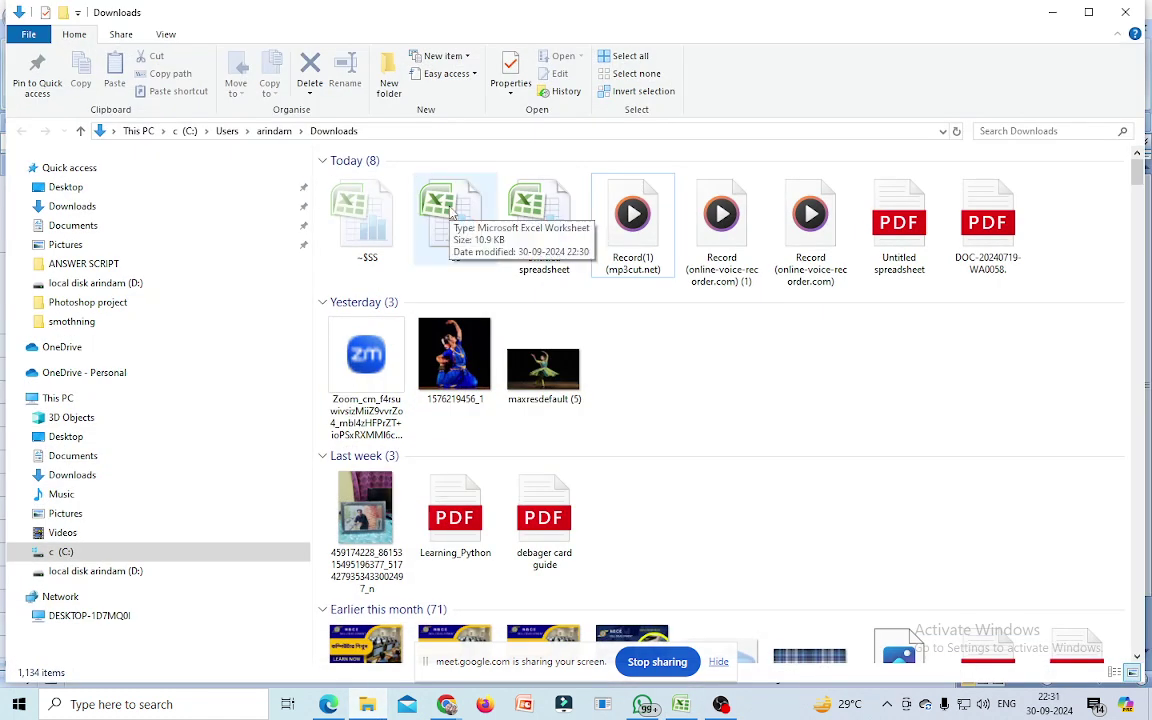
{"action": "mouse_move", "coordinate": [446, 704]}
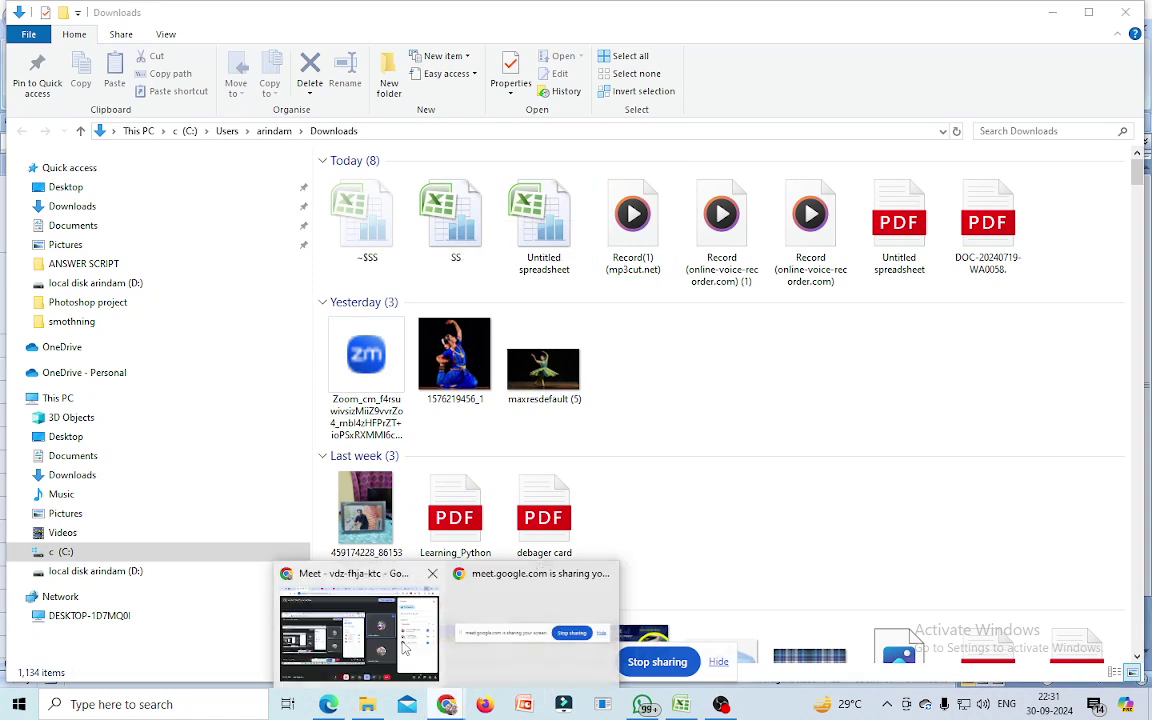
{"action": "left_click", "coordinate": [366, 584]}
{"action": "left_click", "coordinate": [988, 17]}
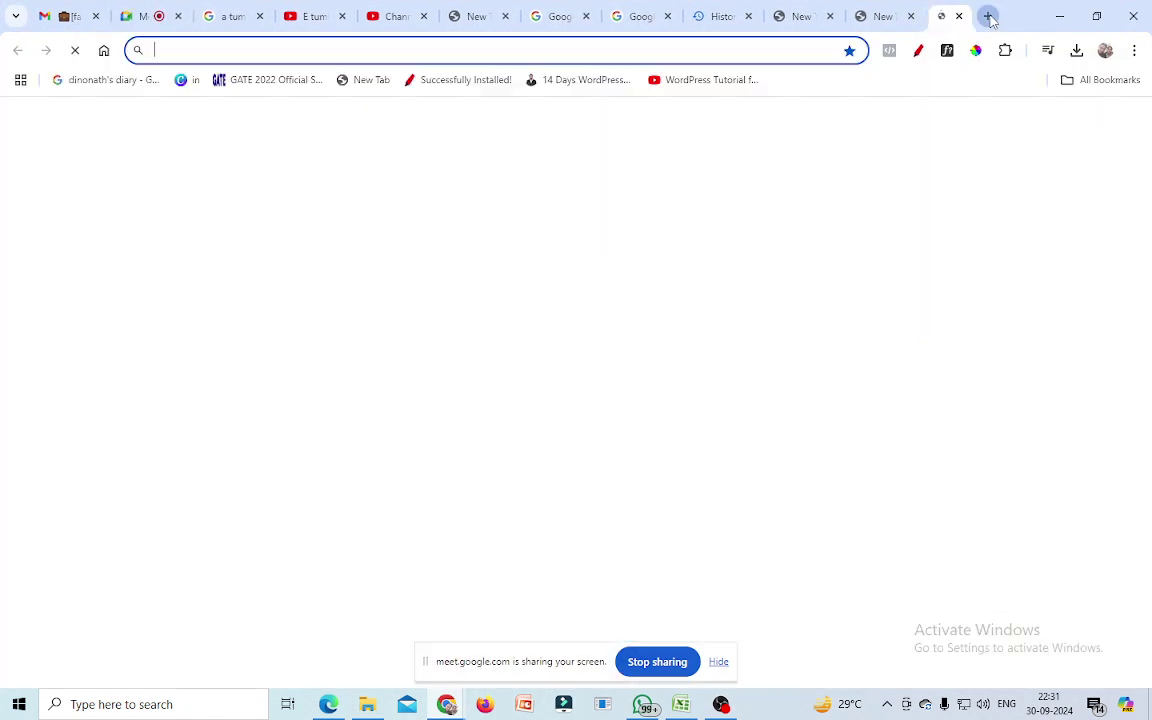
- Search Google for 'online excel to pdf converter' and open the sponsored PDFSimpli Excel-to-PDF result
{"action": "left_click", "coordinate": [135, 16]}
{"action": "left_click", "coordinate": [70, 16]}
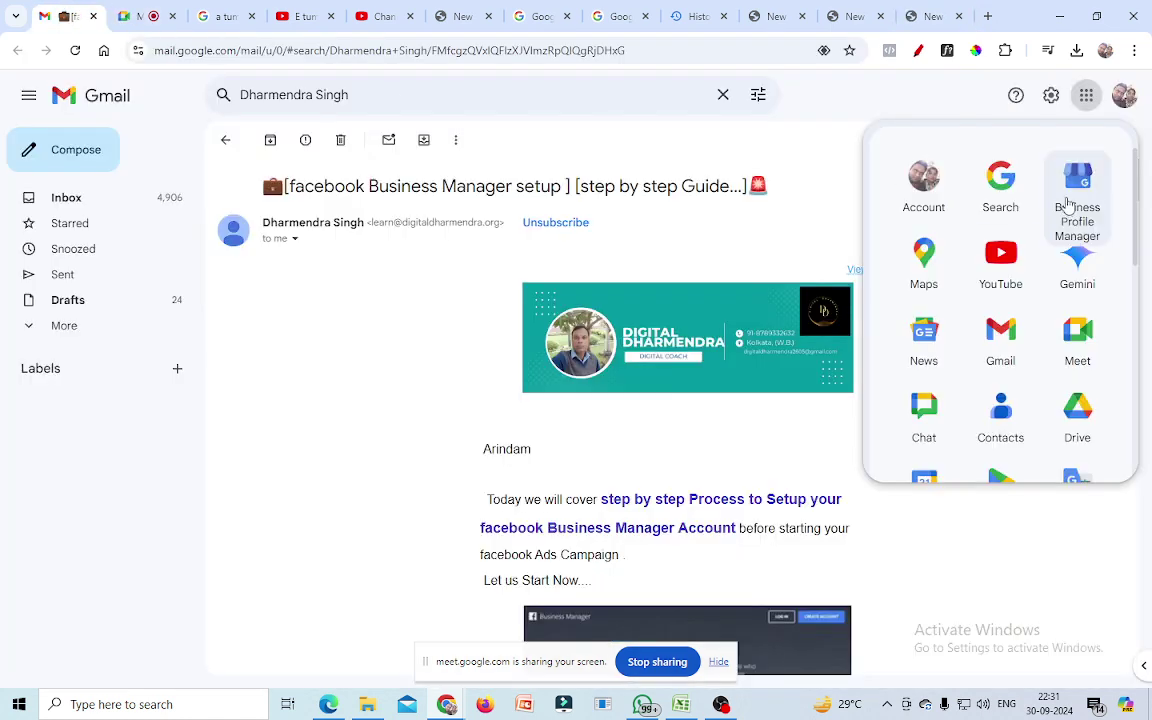
{"action": "left_click", "coordinate": [997, 186]}
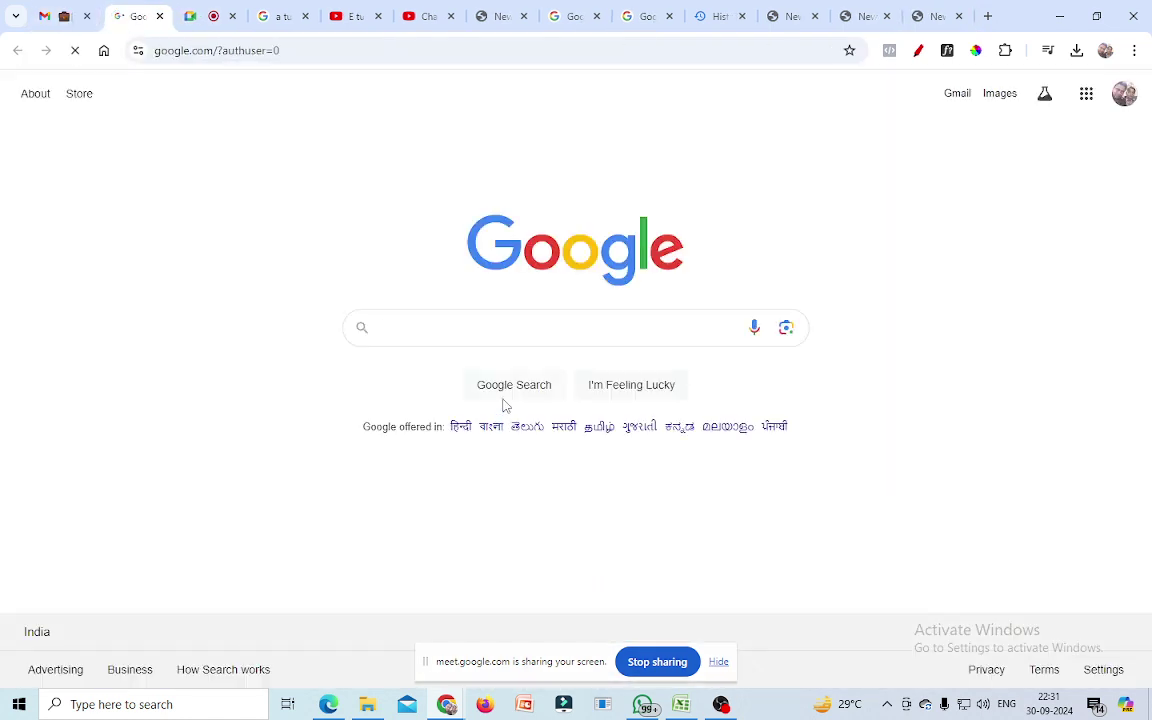
{"action": "left_click", "coordinate": [391, 320]}
{"action": "type", "text": "ONLINE "}
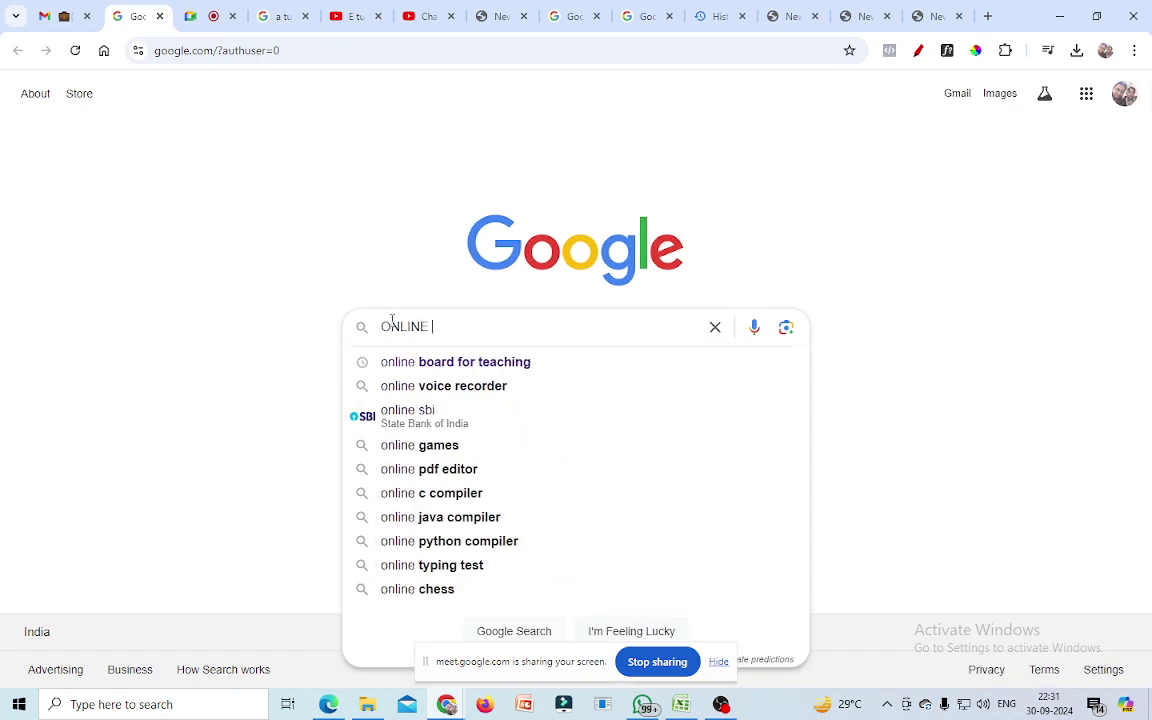
{"action": "type", "text": "EXCEL"}
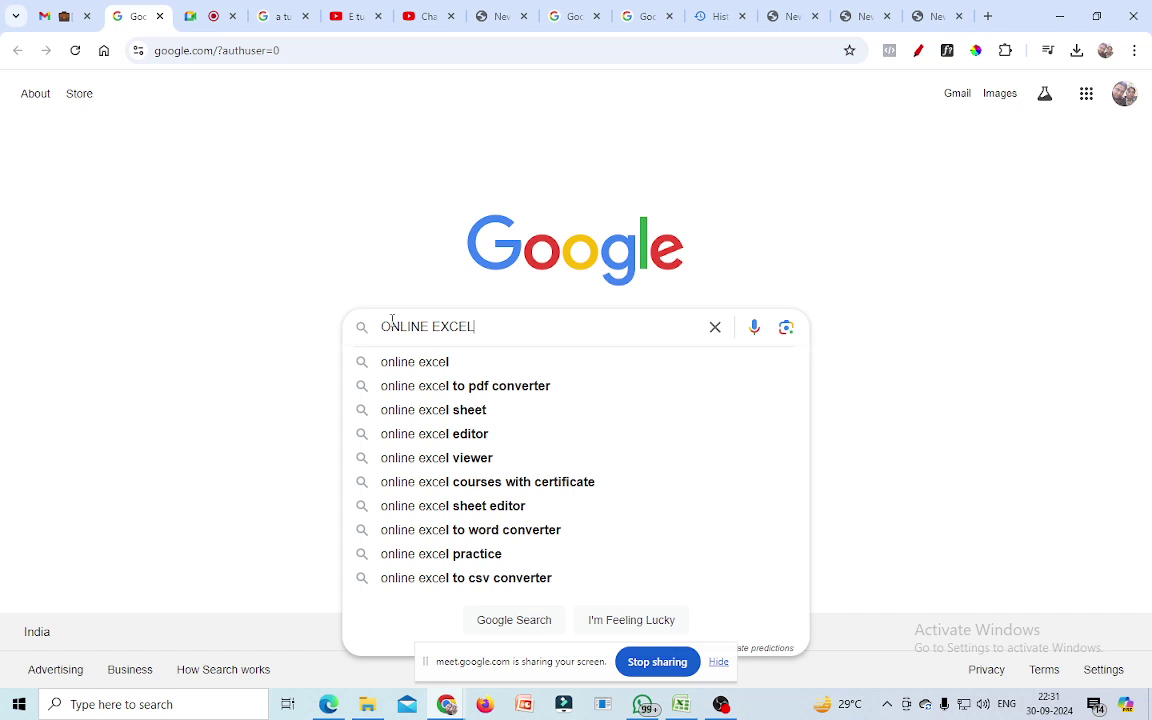
{"action": "type", "text": " TO"}
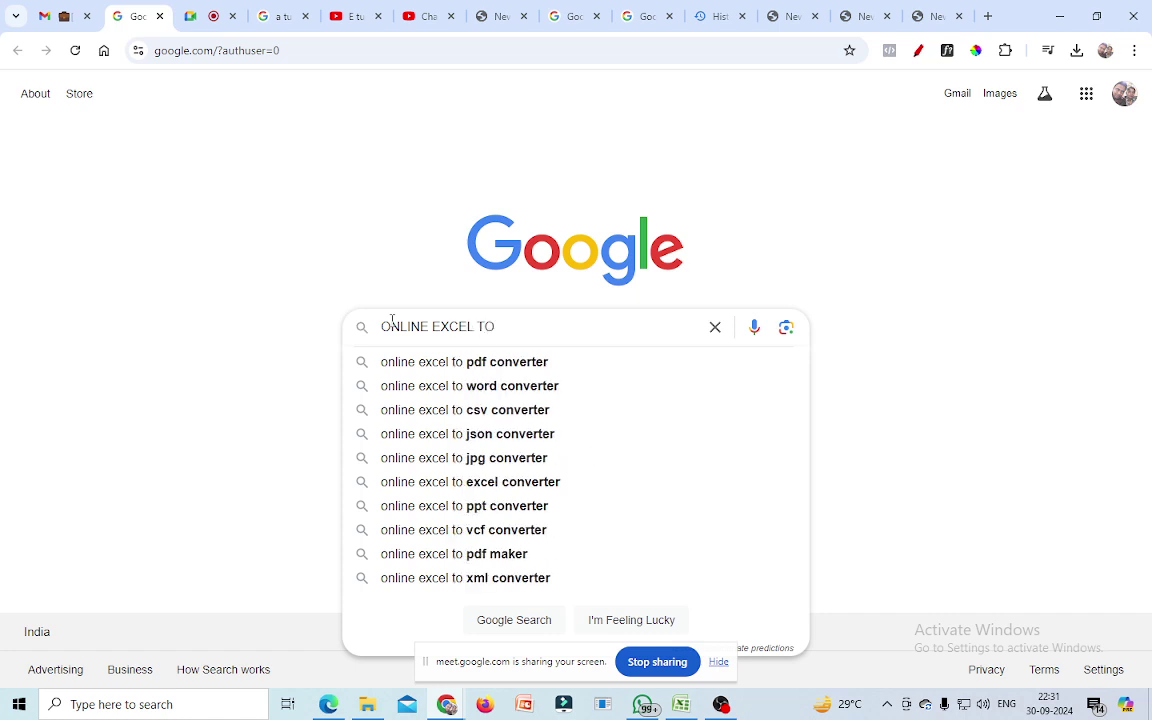
{"action": "left_click", "coordinate": [424, 362]}
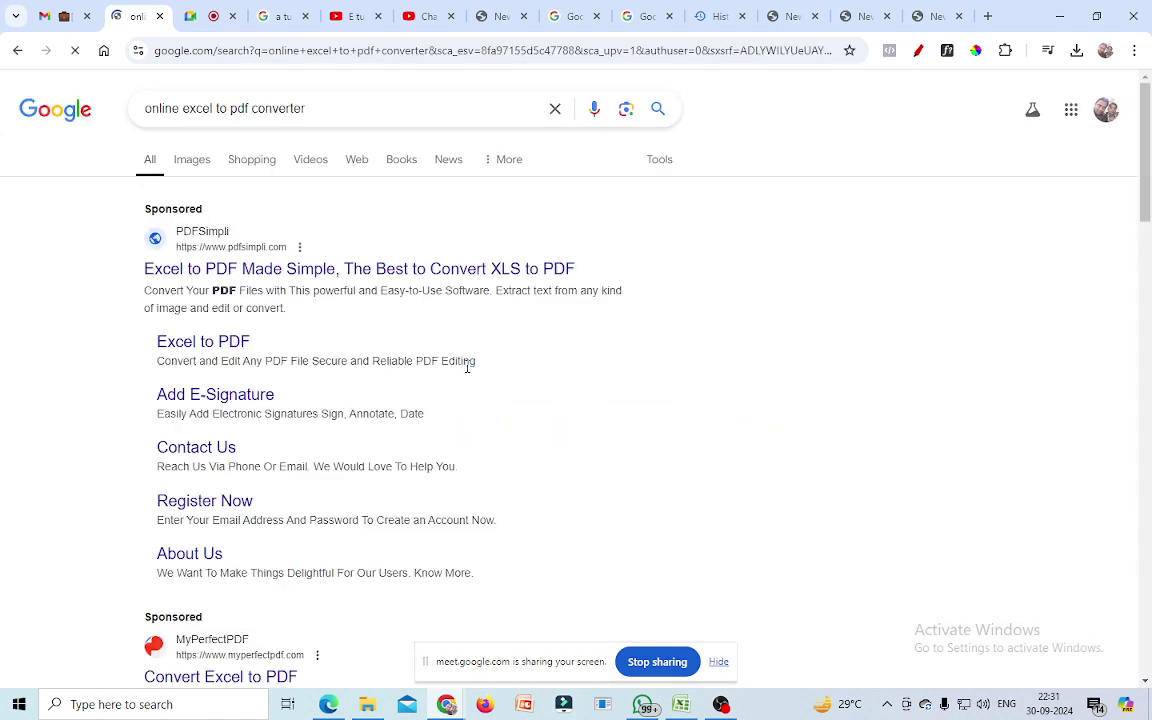
{"action": "left_click", "coordinate": [254, 278]}
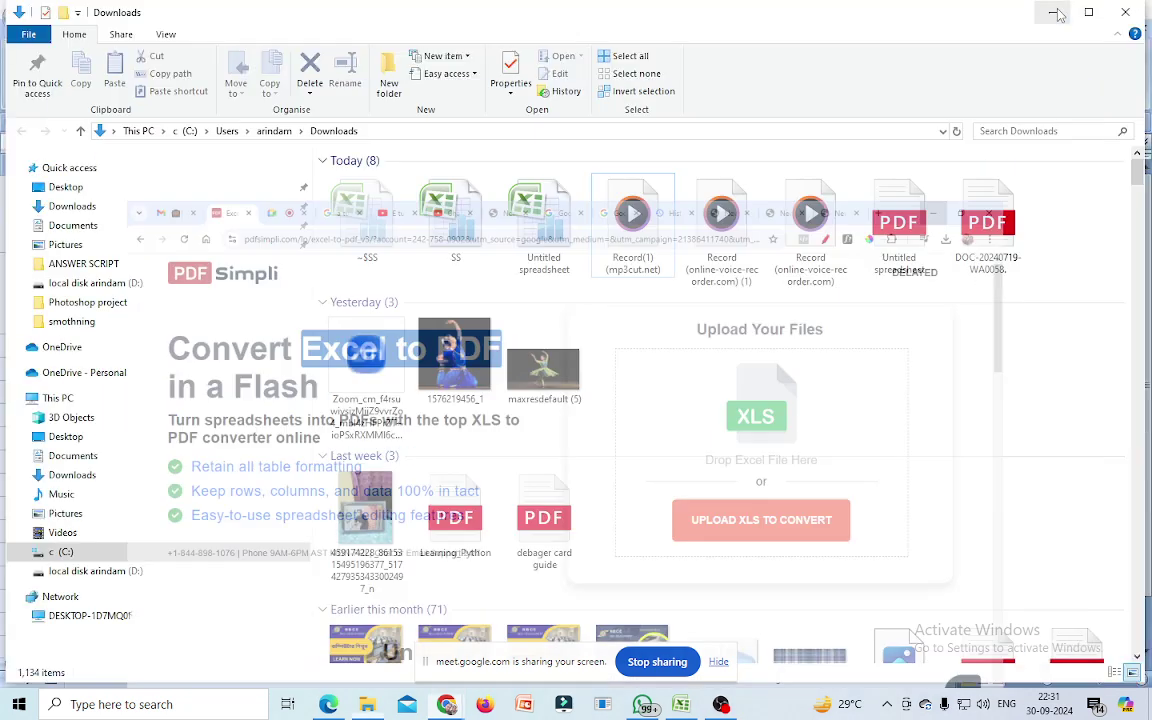
- Upload the SS workbook from Downloads to PDFSimpli and dismiss the introduction
{"action": "key", "text": "alt+Tab"}
{"action": "mouse_move", "coordinate": [455, 218]}
{"action": "left_mouse_down"}
{"action": "mouse_move", "coordinate": [447, 710]}
{"action": "mouse_move", "coordinate": [851, 347]}
{"action": "left_mouse_up"}
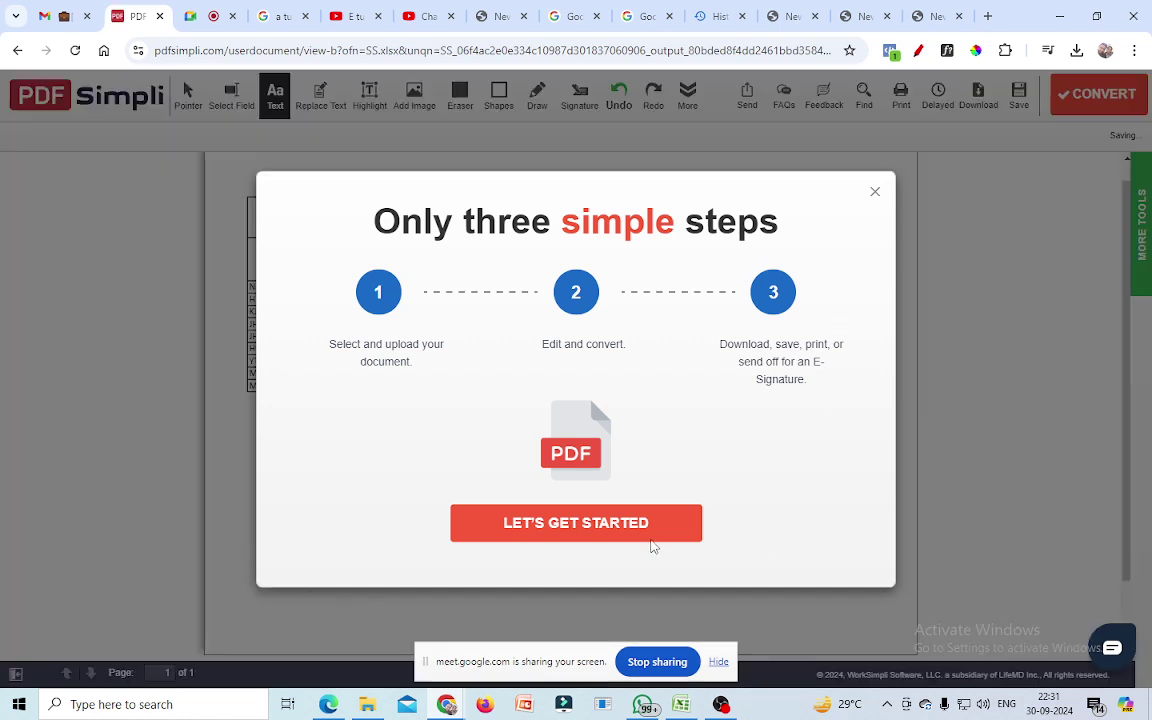
{"action": "left_click", "coordinate": [571, 524]}
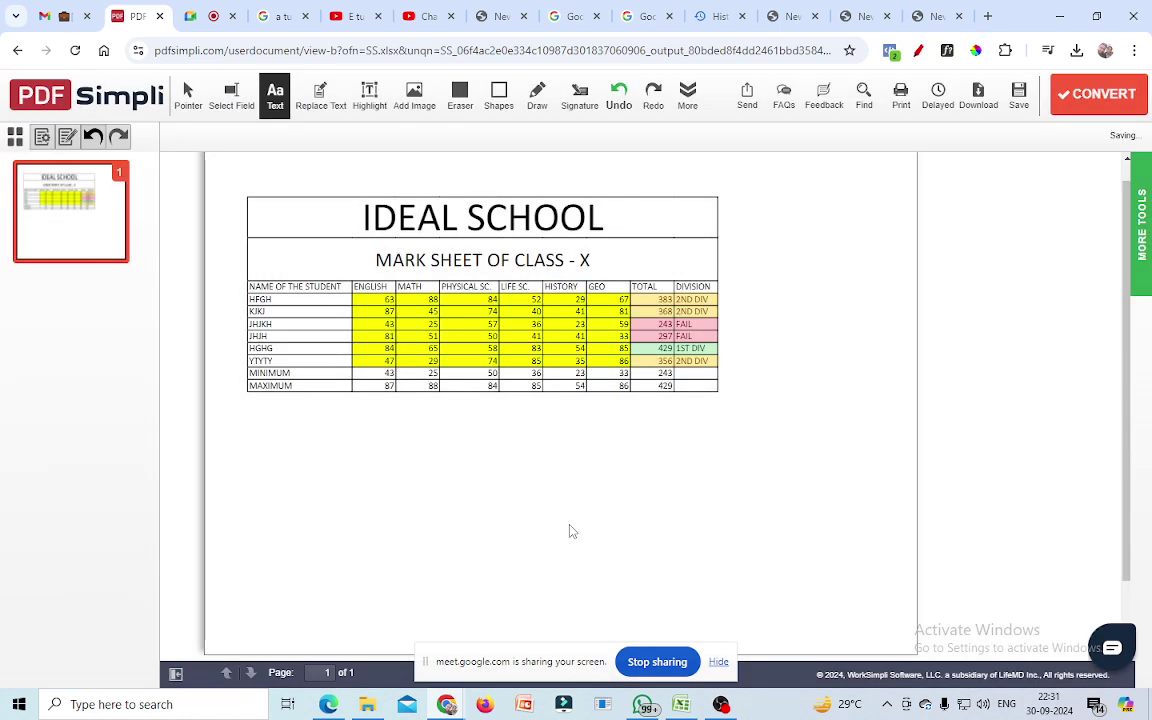
- Convert the mark sheet and choose to download it as a PDF named SS
{"action": "left_click", "coordinate": [1102, 104]}
{"action": "left_click", "coordinate": [510, 566]}
{"action": "left_click", "coordinate": [1085, 104]}
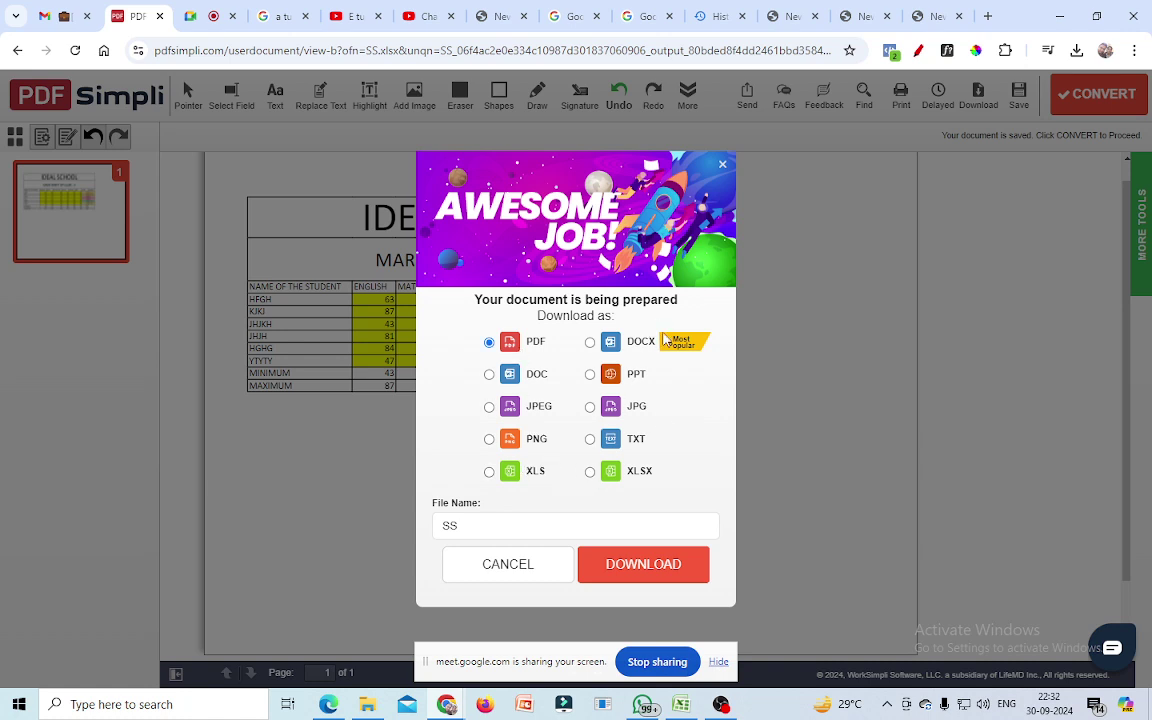
{"action": "left_click", "coordinate": [637, 566]}
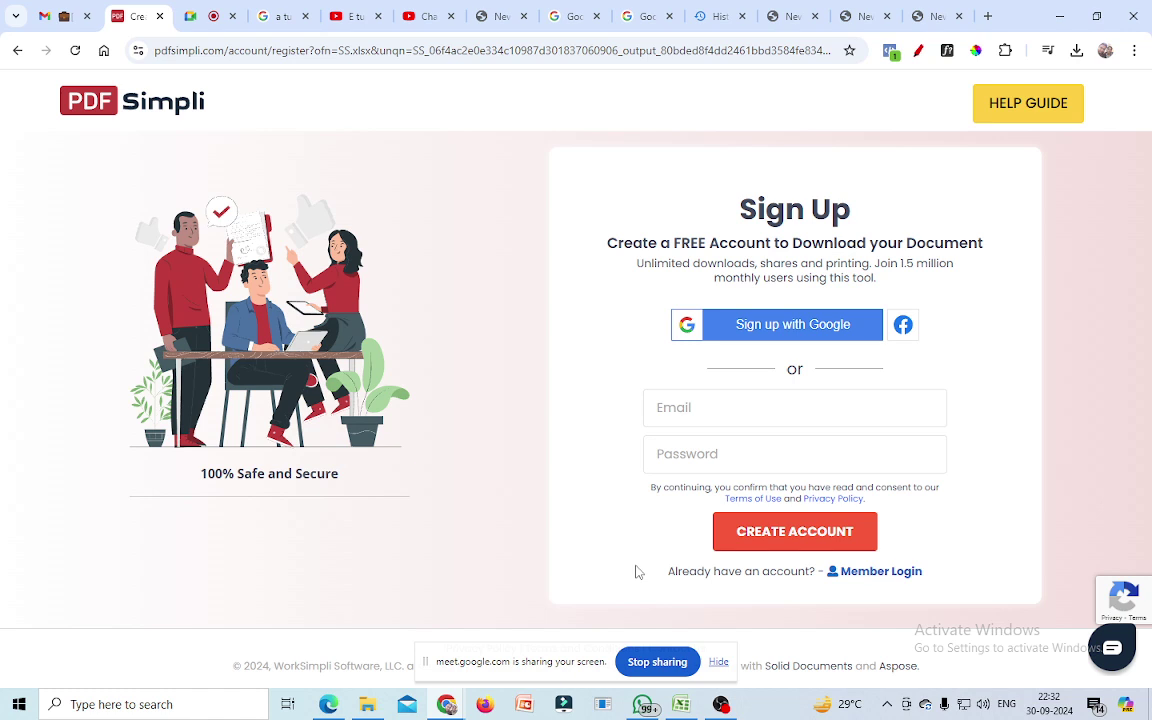
- Sign up to PDFSimpli with the user's Google account and agree to continue
{"action": "left_click", "coordinate": [827, 326]}
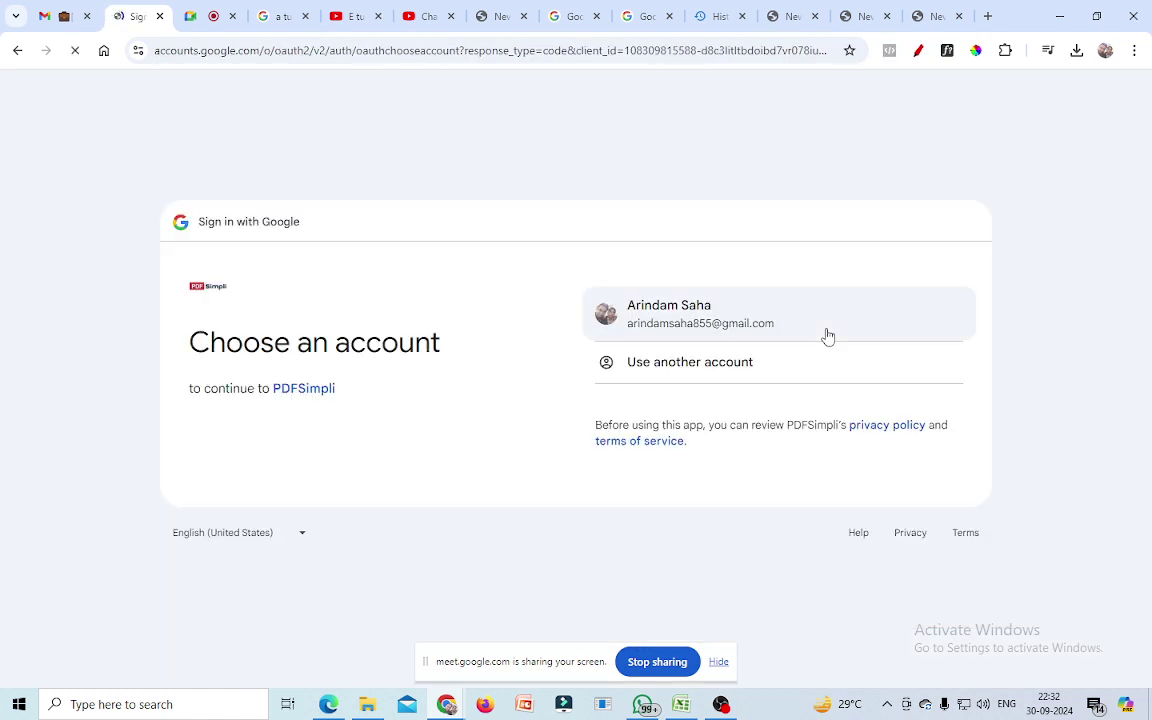
{"action": "left_click", "coordinate": [707, 322]}
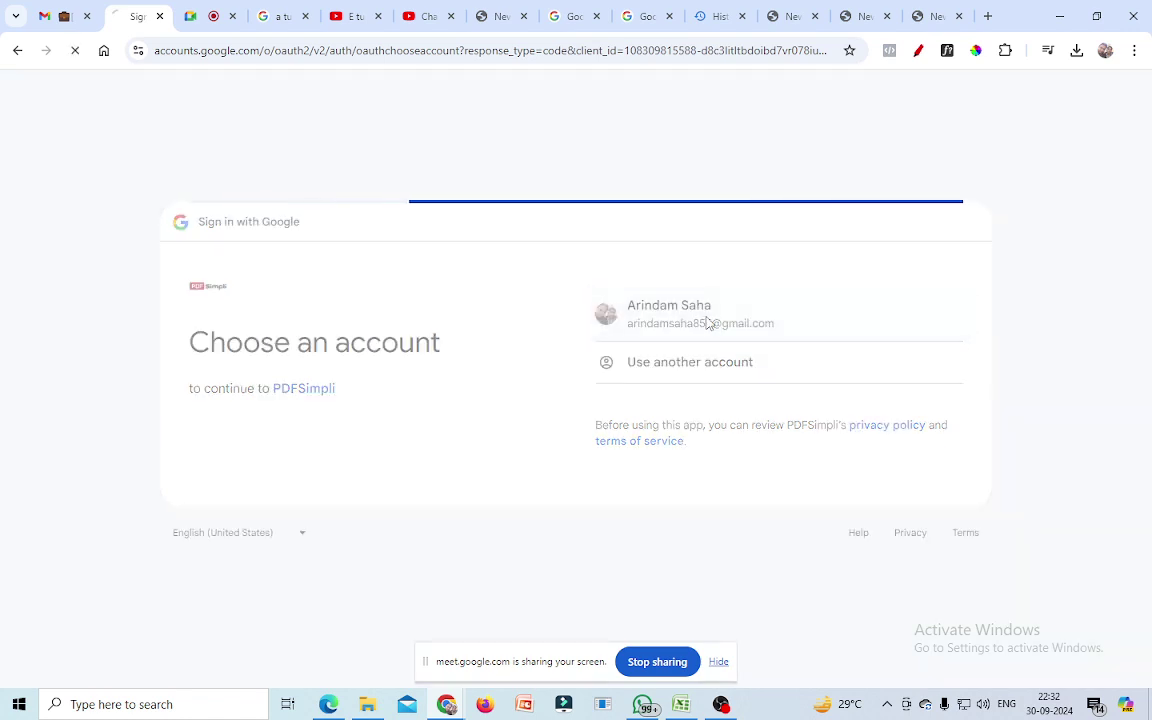
{"action": "left_click", "coordinate": [739, 477]}
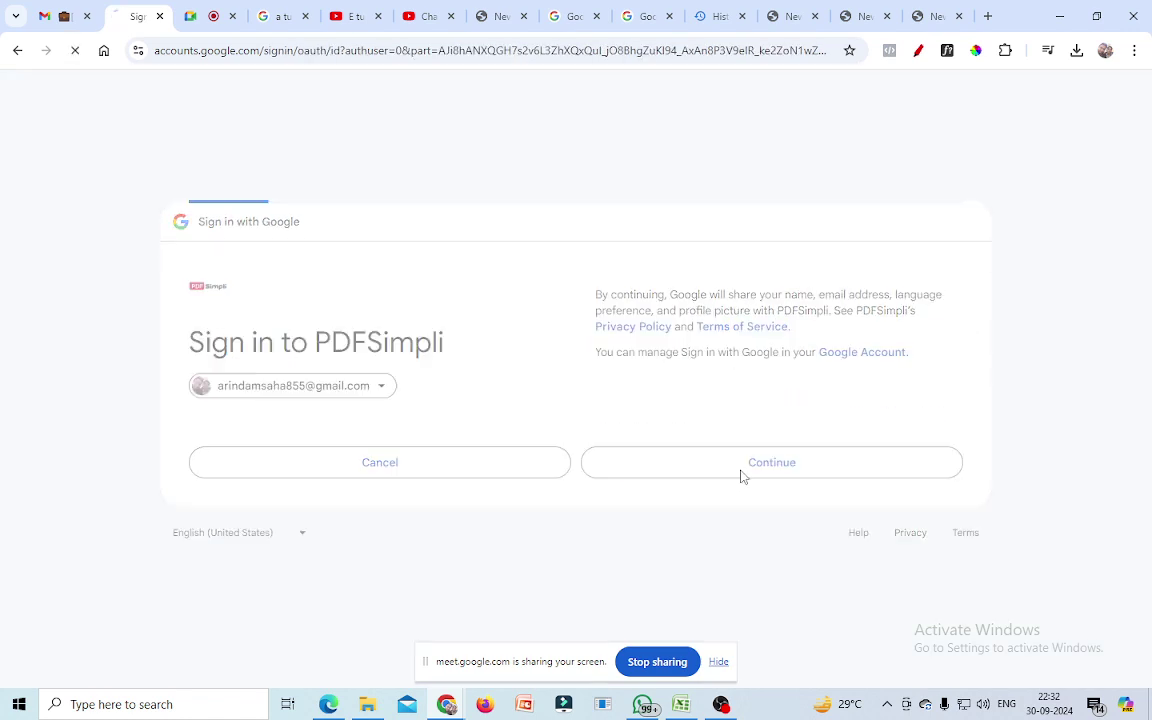
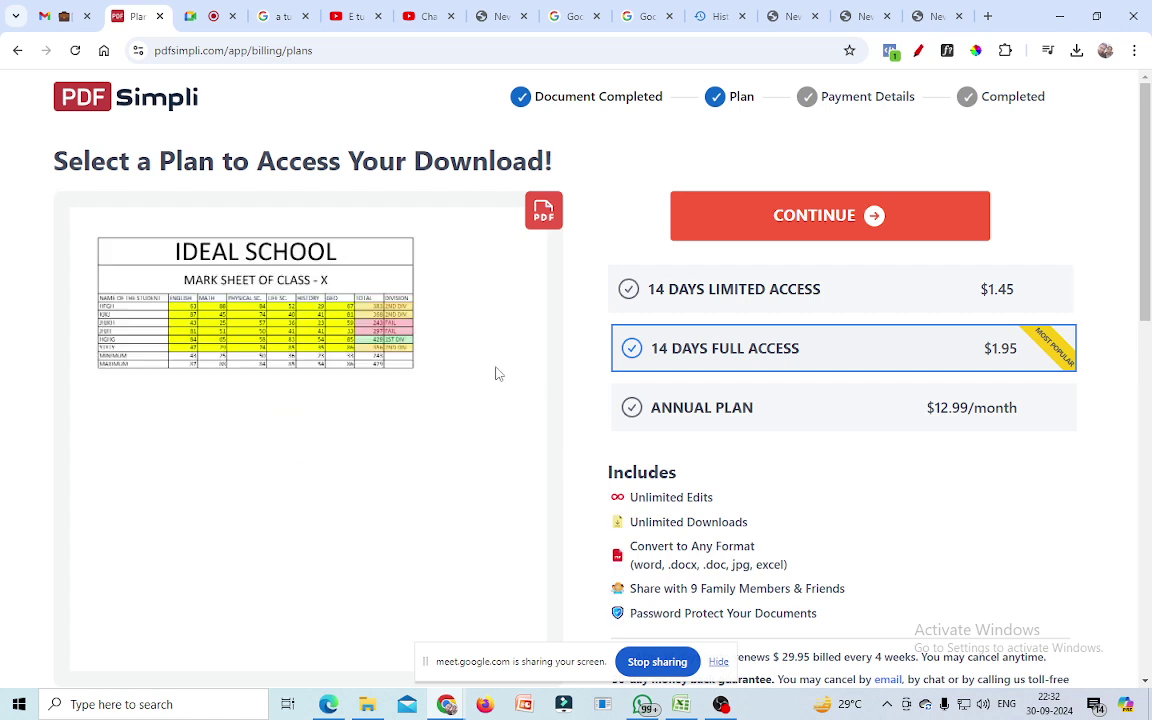
- Scroll through the PDFSimpli plans page to compare the available options
{"action": "scroll", "coordinate": [500, 430], "scroll_direction": "down", "scroll_amount": 1}
{"action": "scroll", "coordinate": [498, 456], "scroll_direction": "down", "scroll_amount": 1}
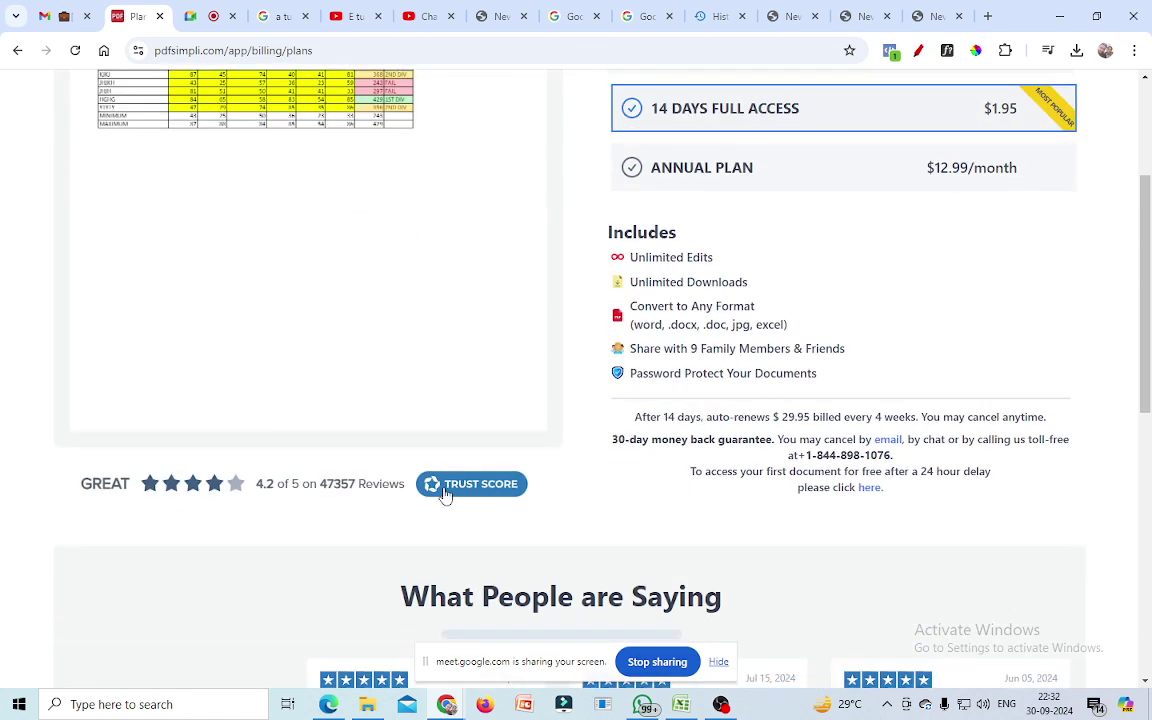
{"action": "scroll", "coordinate": [360, 505], "scroll_direction": "up", "scroll_amount": 2}
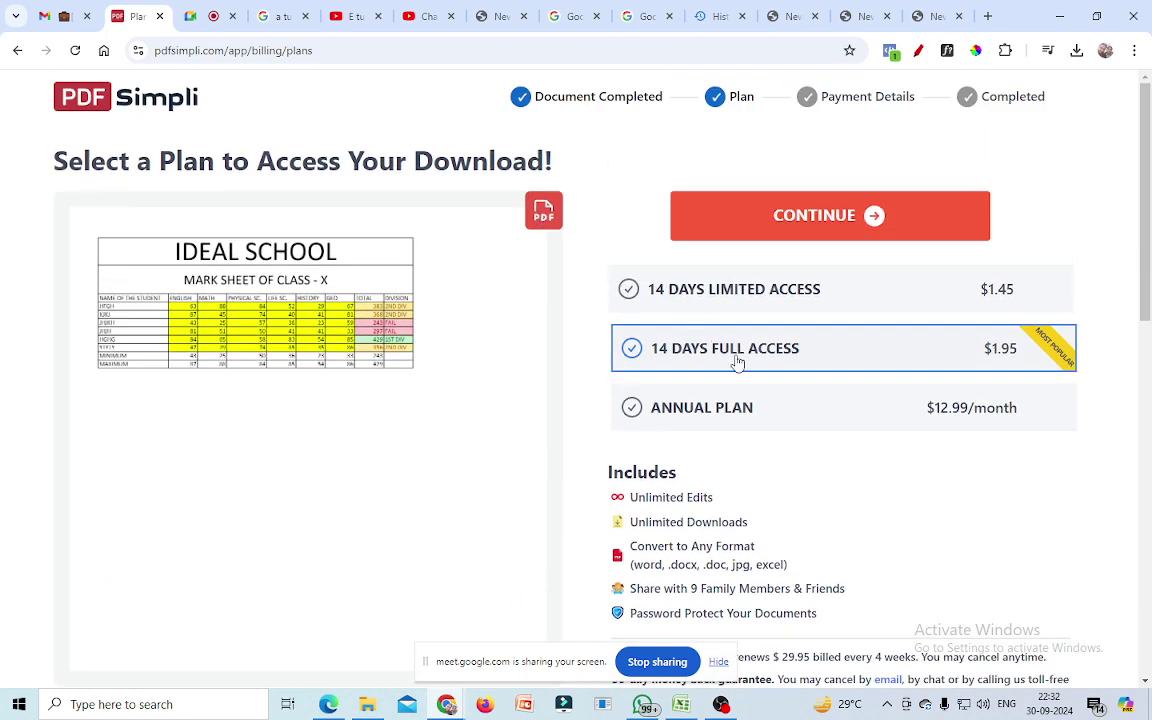
{"action": "scroll", "coordinate": [738, 363], "scroll_direction": "down", "scroll_amount": 3}
{"action": "scroll", "coordinate": [735, 355], "scroll_direction": "down", "scroll_amount": 2}
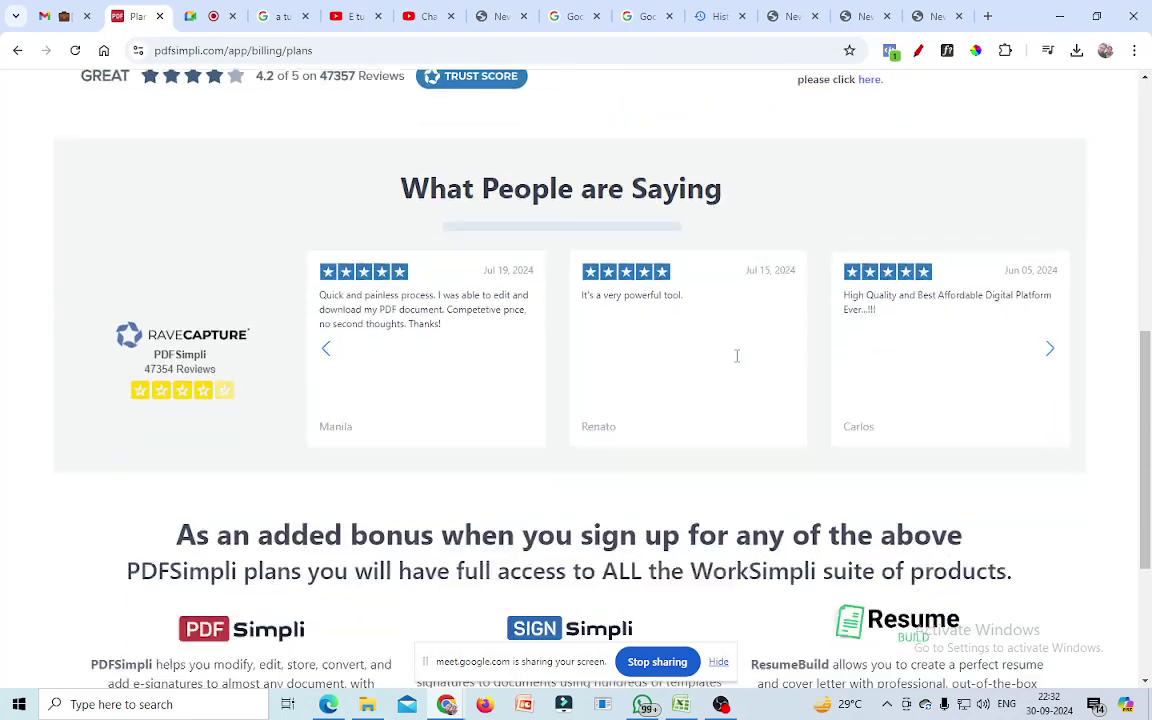
{"action": "scroll", "coordinate": [527, 424], "scroll_direction": "down", "scroll_amount": 2}
{"action": "scroll", "coordinate": [519, 427], "scroll_direction": "up", "scroll_amount": 1}
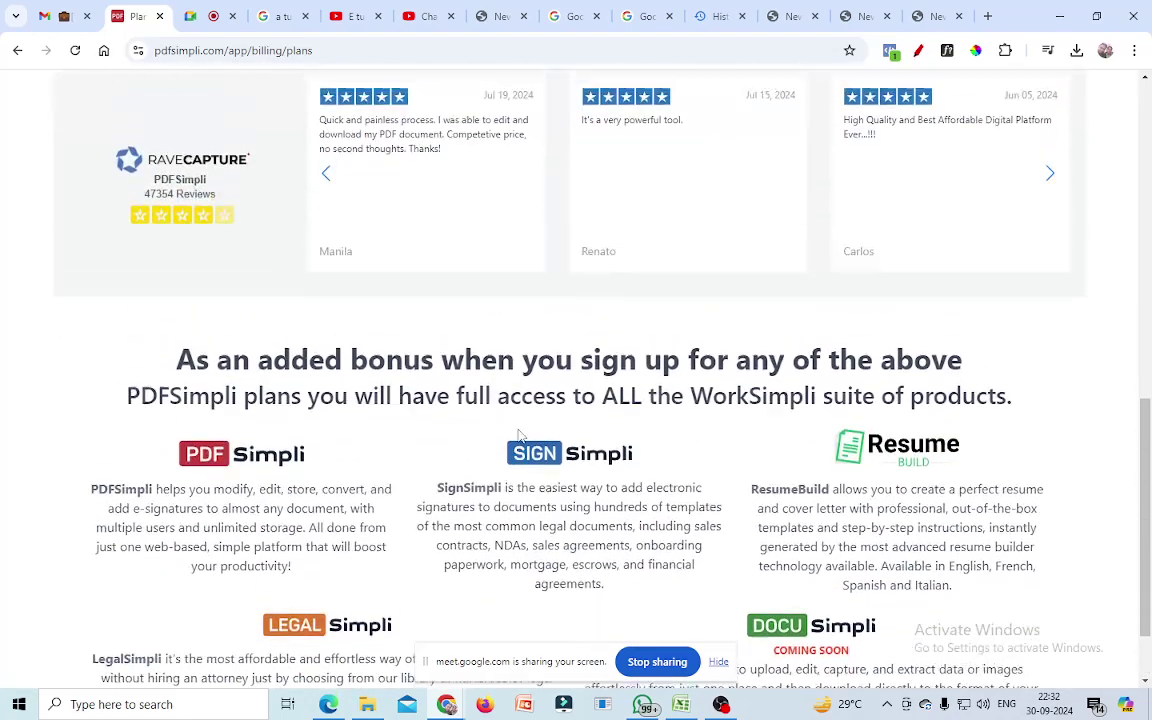
{"action": "scroll", "coordinate": [519, 430], "scroll_direction": "up", "scroll_amount": 3}
{"action": "scroll", "coordinate": [519, 432], "scroll_direction": "up", "scroll_amount": 1}
{"action": "scroll", "coordinate": [520, 437], "scroll_direction": "up", "scroll_amount": 2}
{"action": "scroll", "coordinate": [519, 437], "scroll_direction": "up", "scroll_amount": 1}
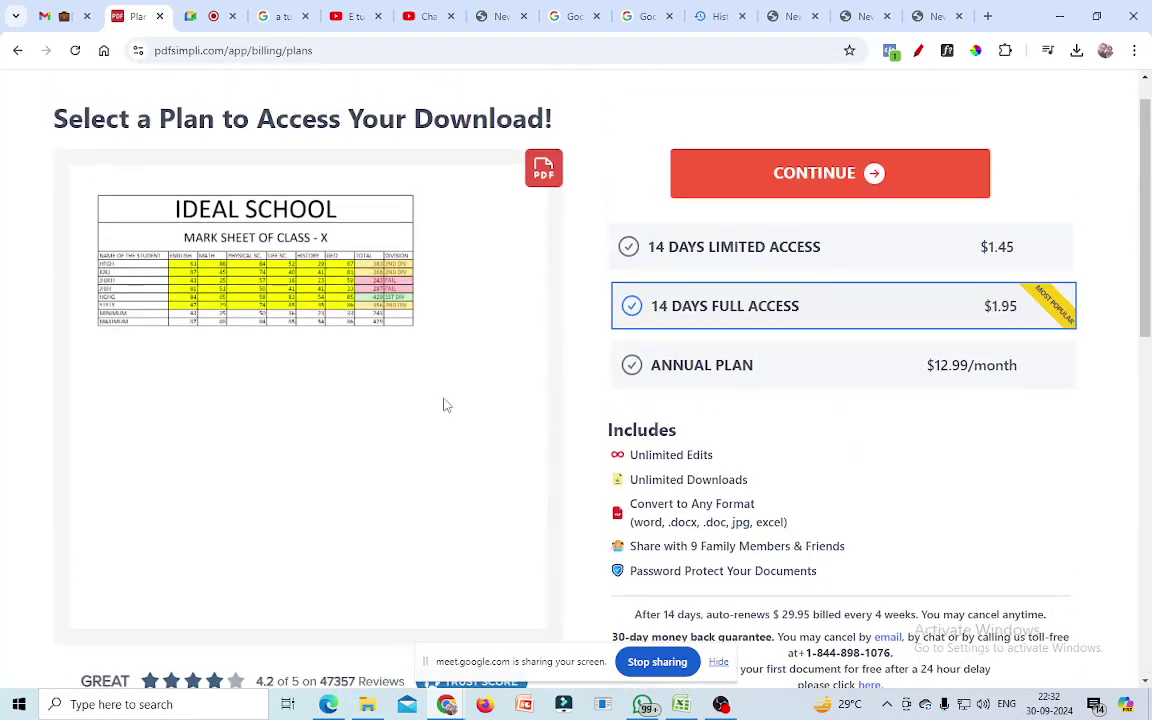
- Proceed to checkout with the $1.95 14 Days Full Access plan, then return to Gmail
{"action": "left_click", "coordinate": [68, 20]}
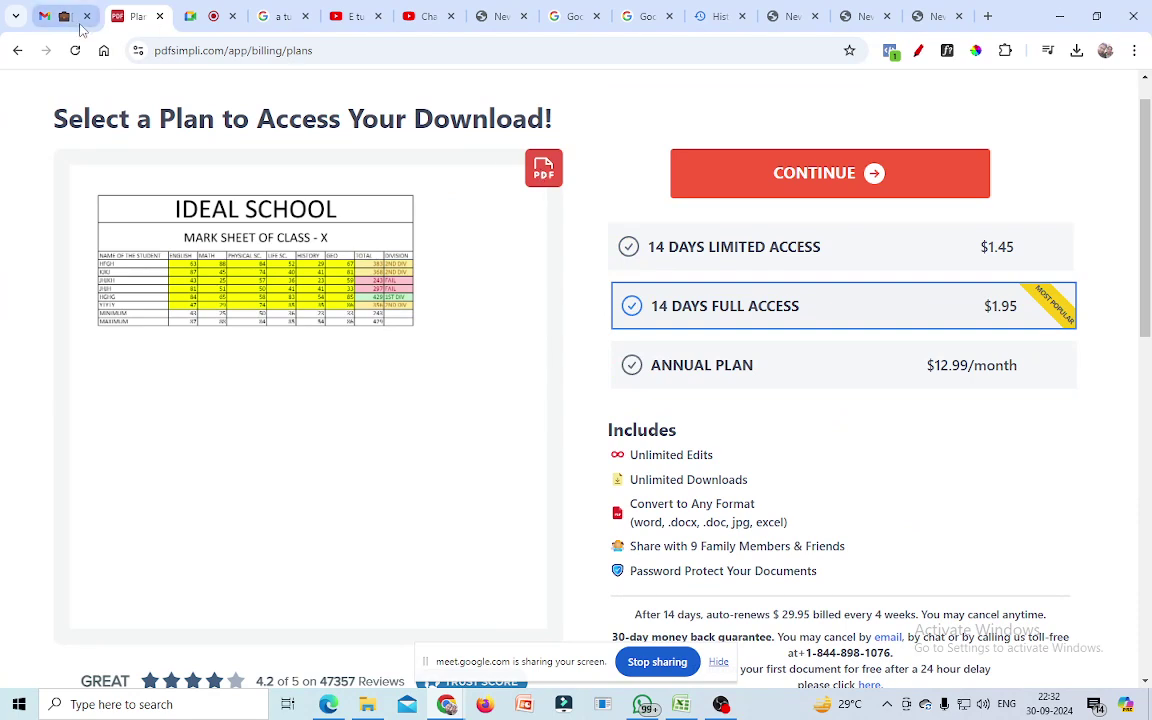
{"action": "left_click", "coordinate": [133, 18]}
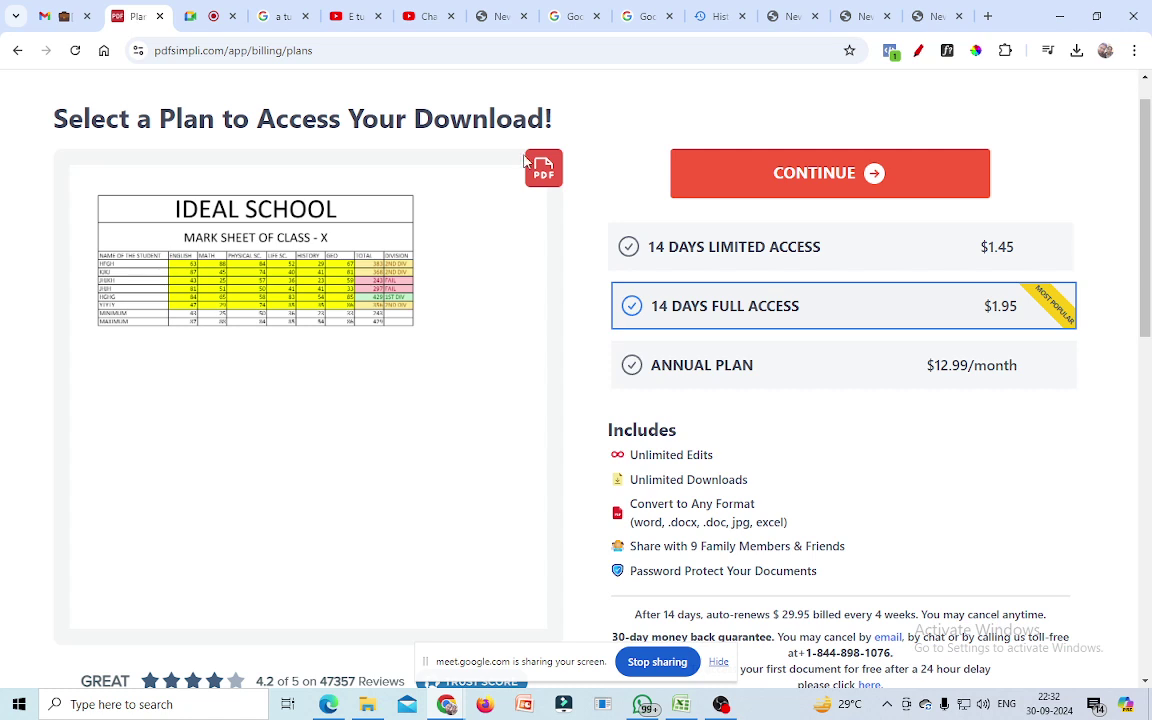
{"action": "left_click", "coordinate": [811, 175]}
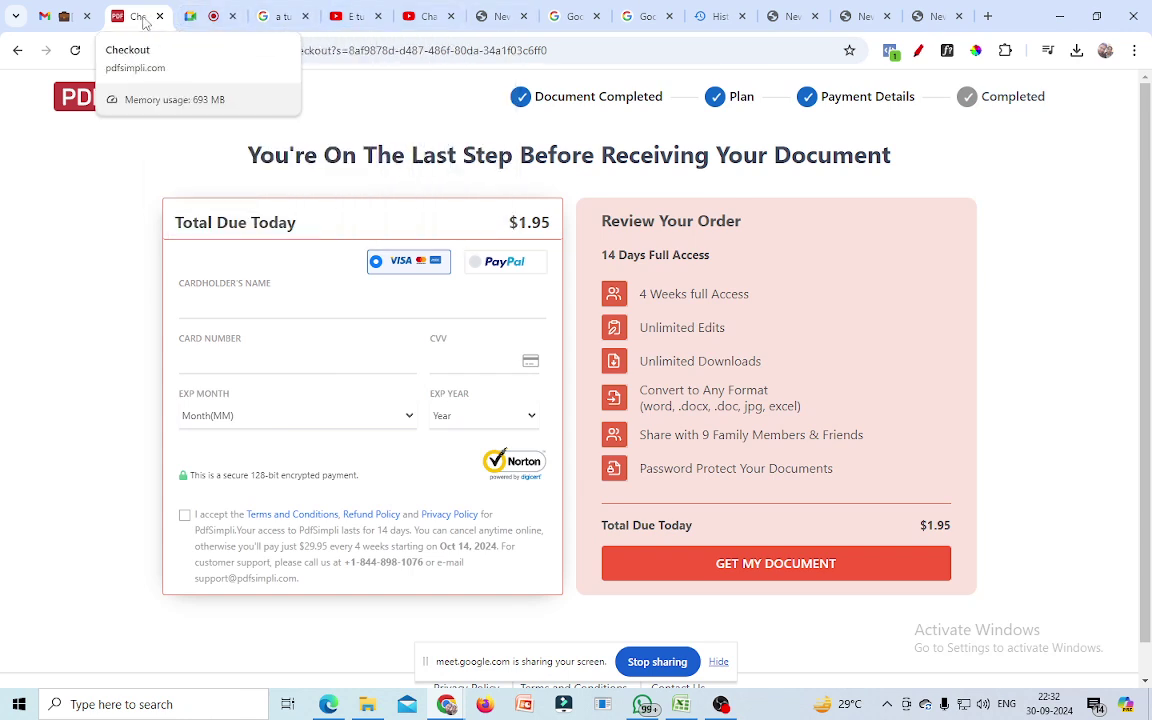
{"action": "left_click", "coordinate": [80, 15]}
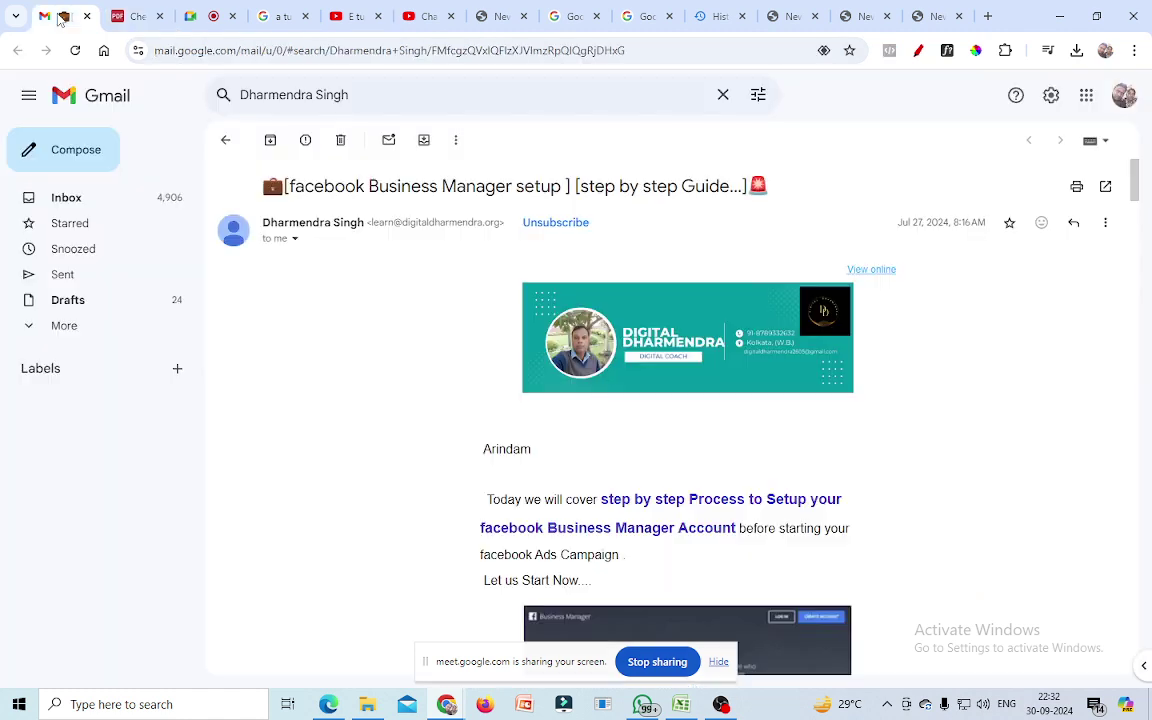
- Google 'online excel to pdf converter' and open iLovePDF's Convert EXCEL to PDF page
{"action": "left_click", "coordinate": [1086, 95]}
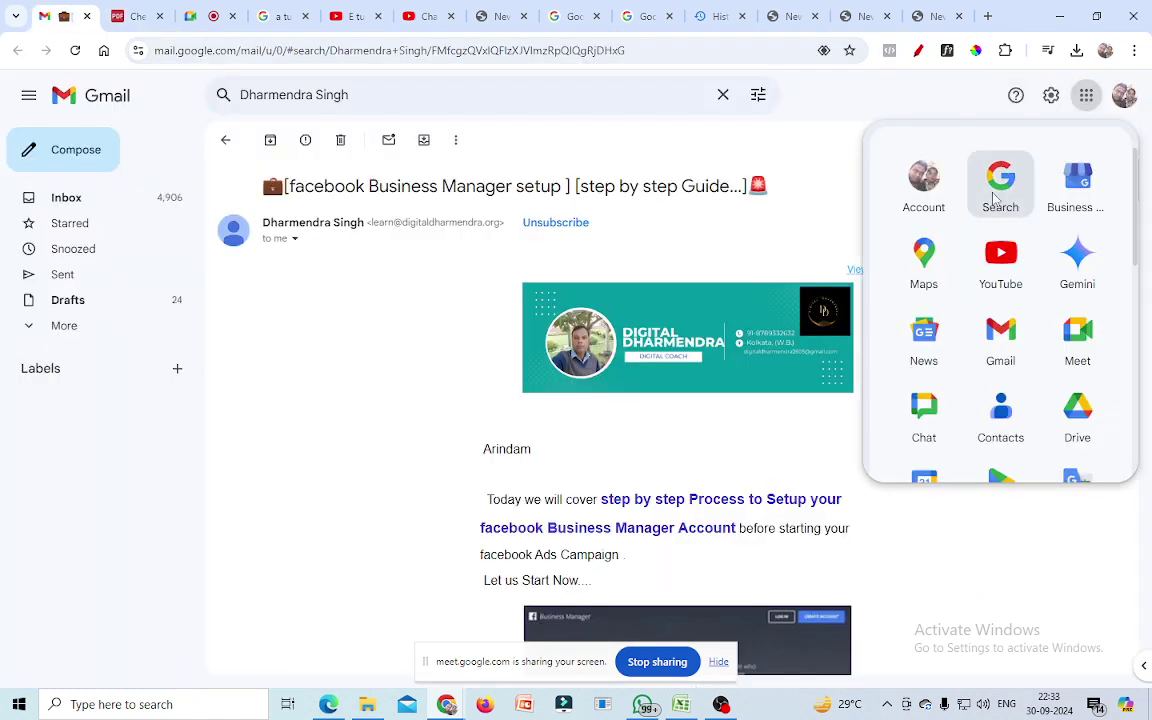
{"action": "left_click", "coordinate": [1000, 190]}
{"action": "left_click", "coordinate": [404, 320]}
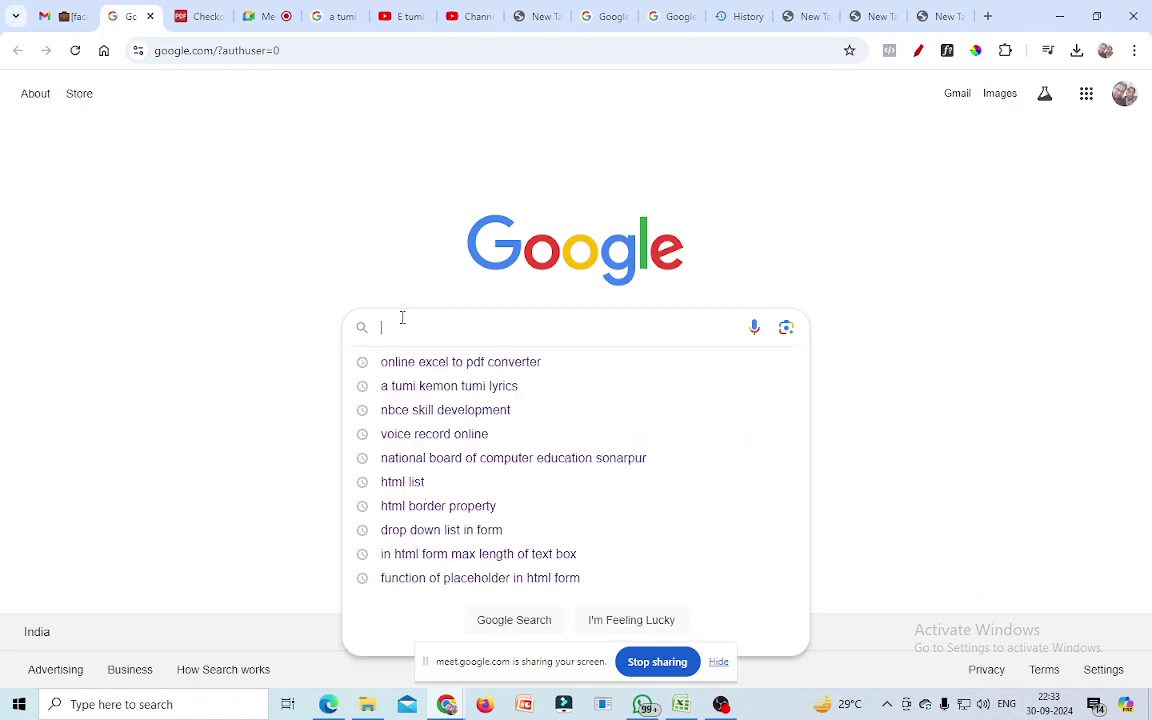
{"action": "left_click", "coordinate": [431, 372]}
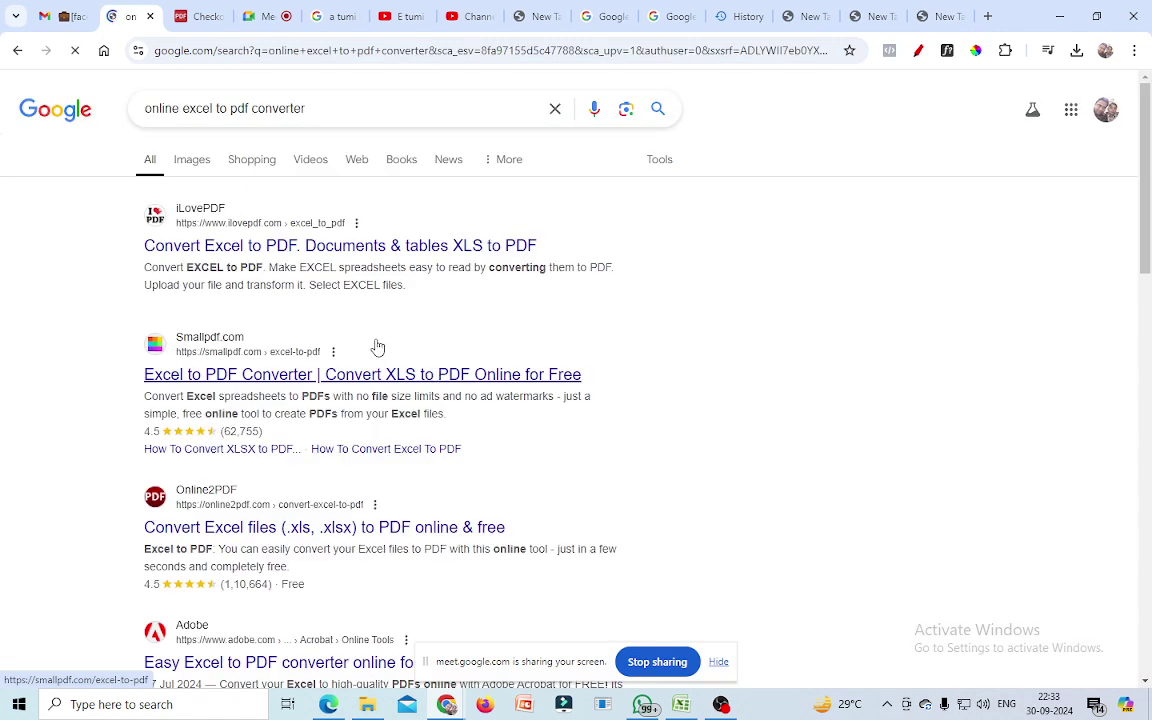
{"action": "left_click", "coordinate": [233, 248]}
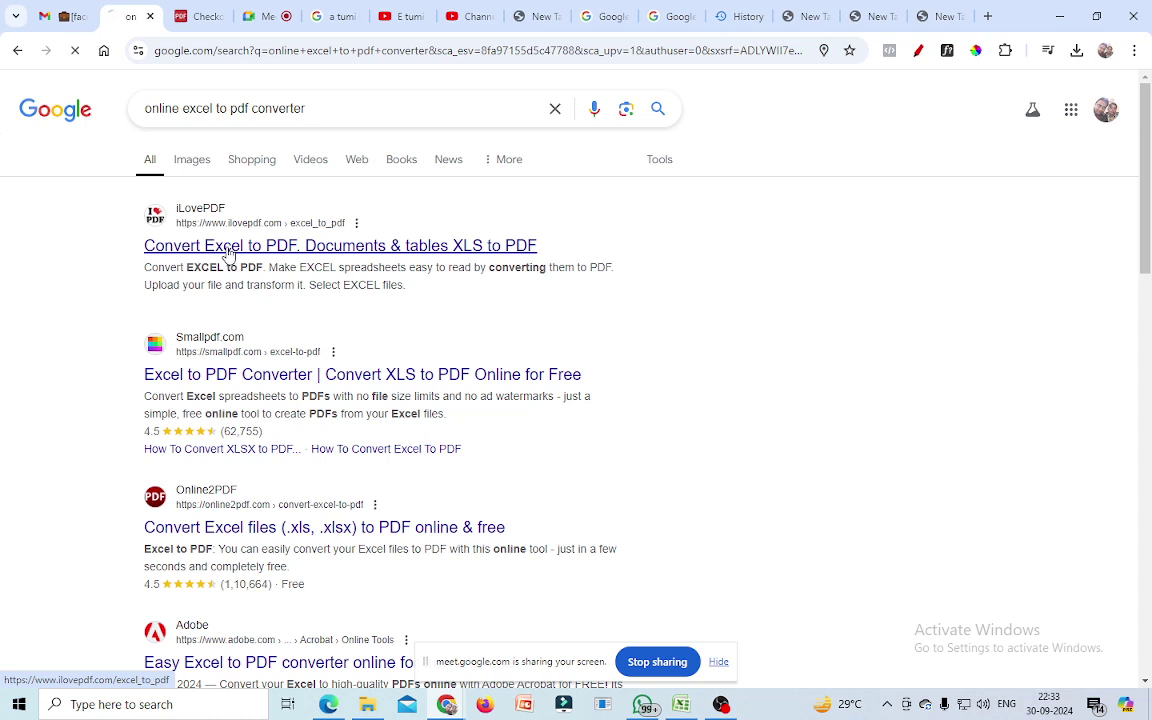
- Upload the SS workbook to iLovePDF's Excel to PDF converter
{"action": "left_click", "coordinate": [1059, 16]}
{"action": "left_click_drag", "start_coordinate": [455, 215], "coordinate": [450, 706]}
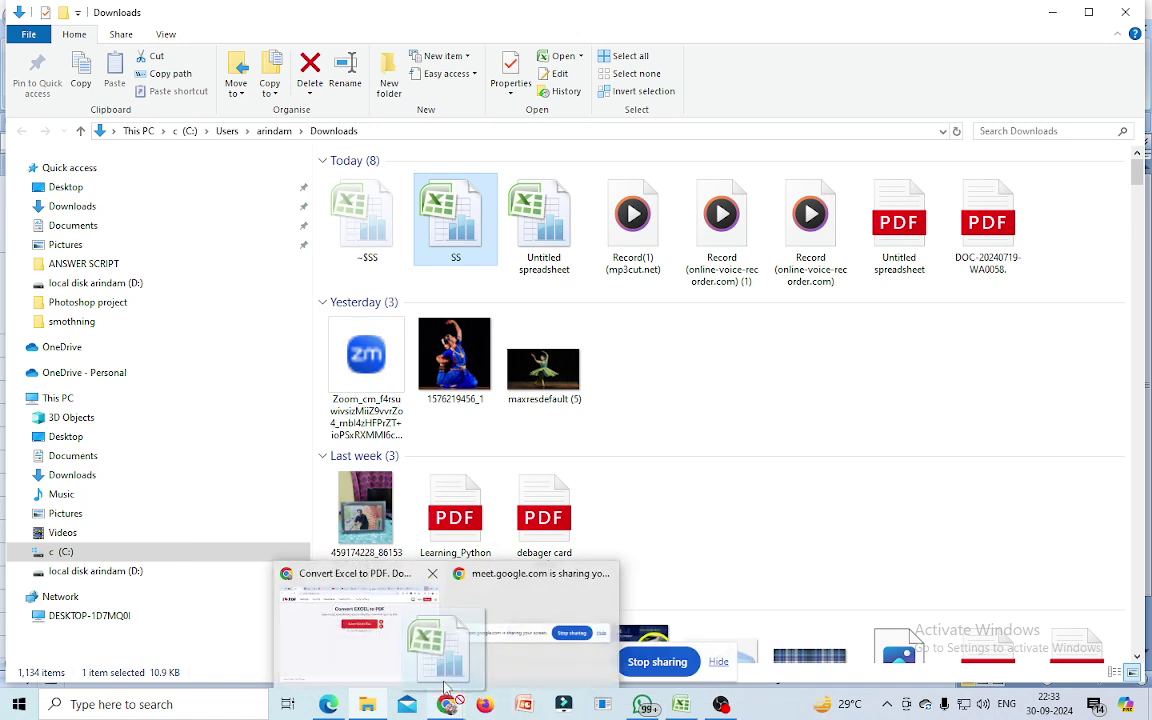
{"action": "mouse_move", "coordinate": [450, 706]}
{"action": "left_mouse_down"}
{"action": "mouse_move", "coordinate": [386, 608]}
{"action": "mouse_move", "coordinate": [627, 382]}
{"action": "left_mouse_up"}
{"action": "left_click", "coordinate": [588, 297]}
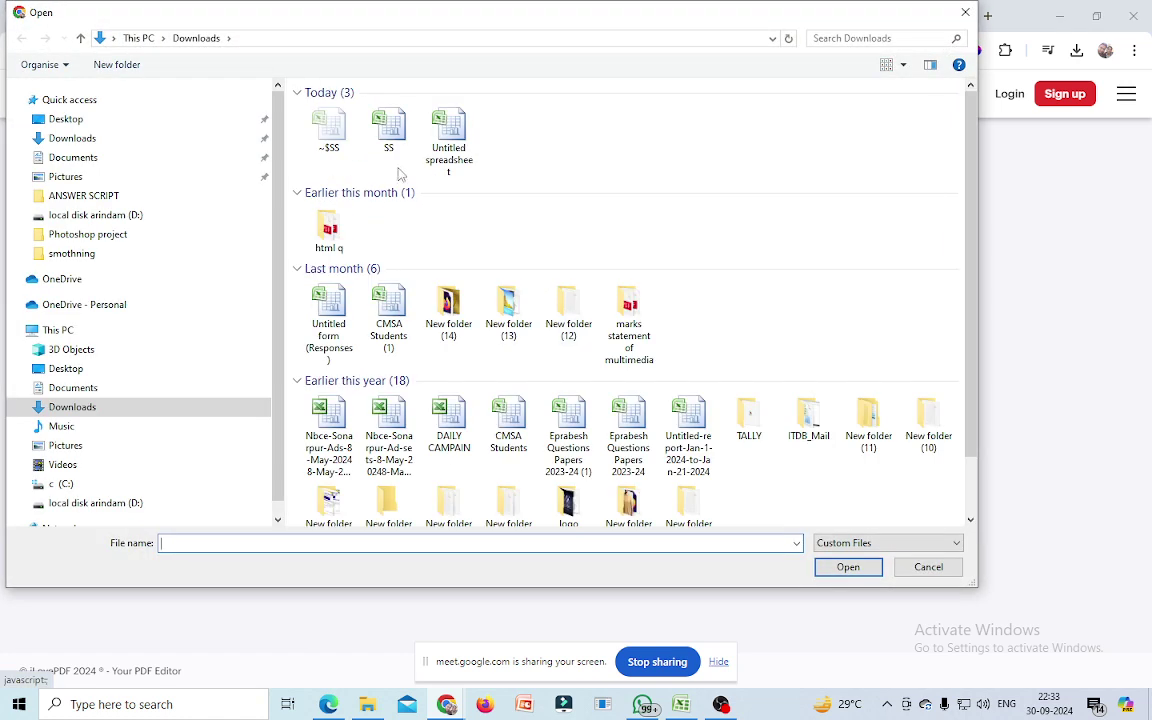
{"action": "left_click", "coordinate": [388, 130]}
{"action": "left_click", "coordinate": [848, 566]}
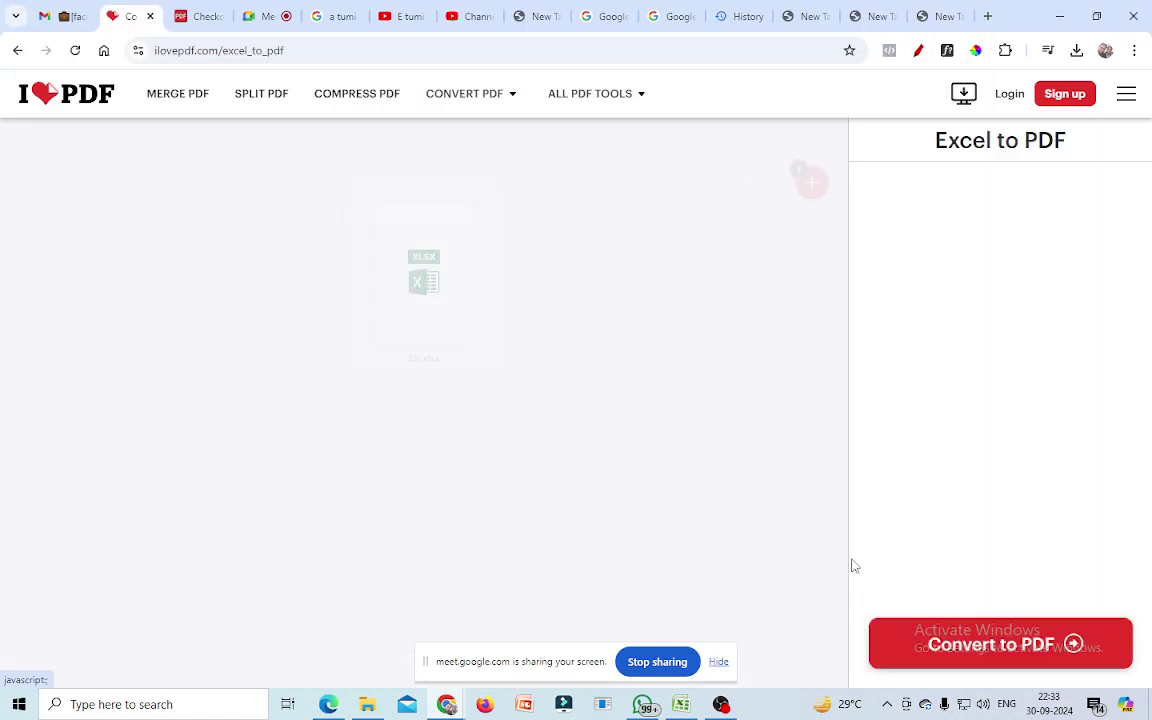
- Convert SS to PDF, download SS.pdf and open it from its folder
{"action": "left_click", "coordinate": [963, 655]}
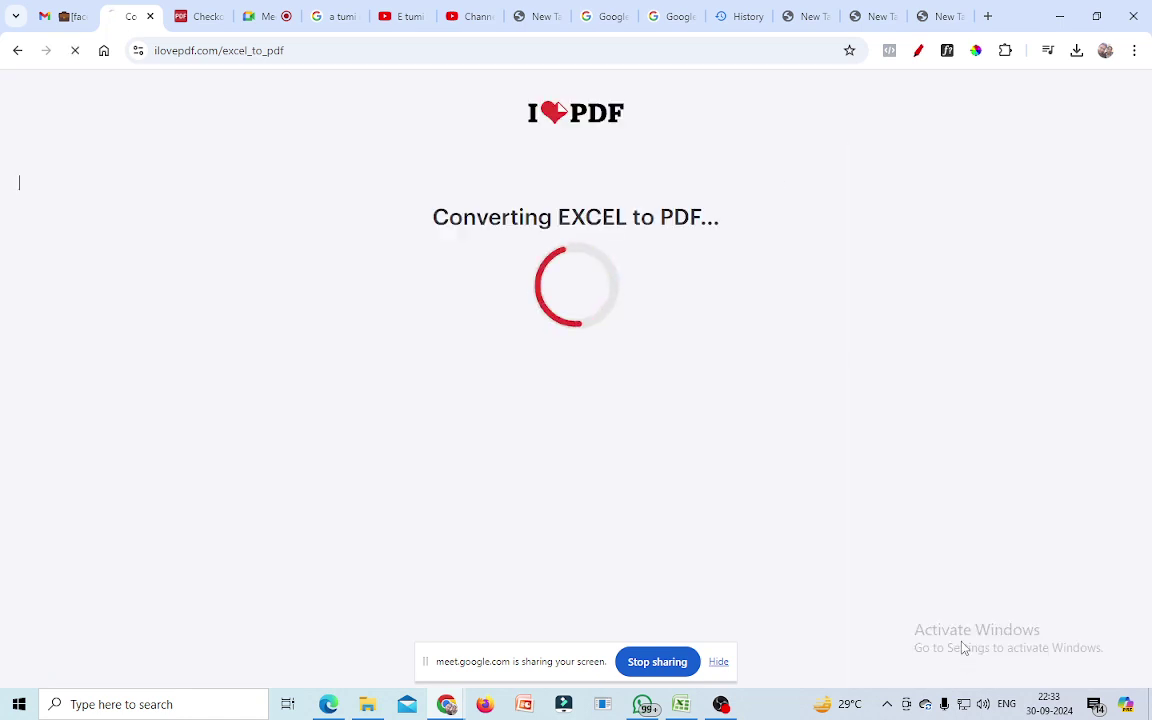
{"action": "left_click", "coordinate": [587, 231]}
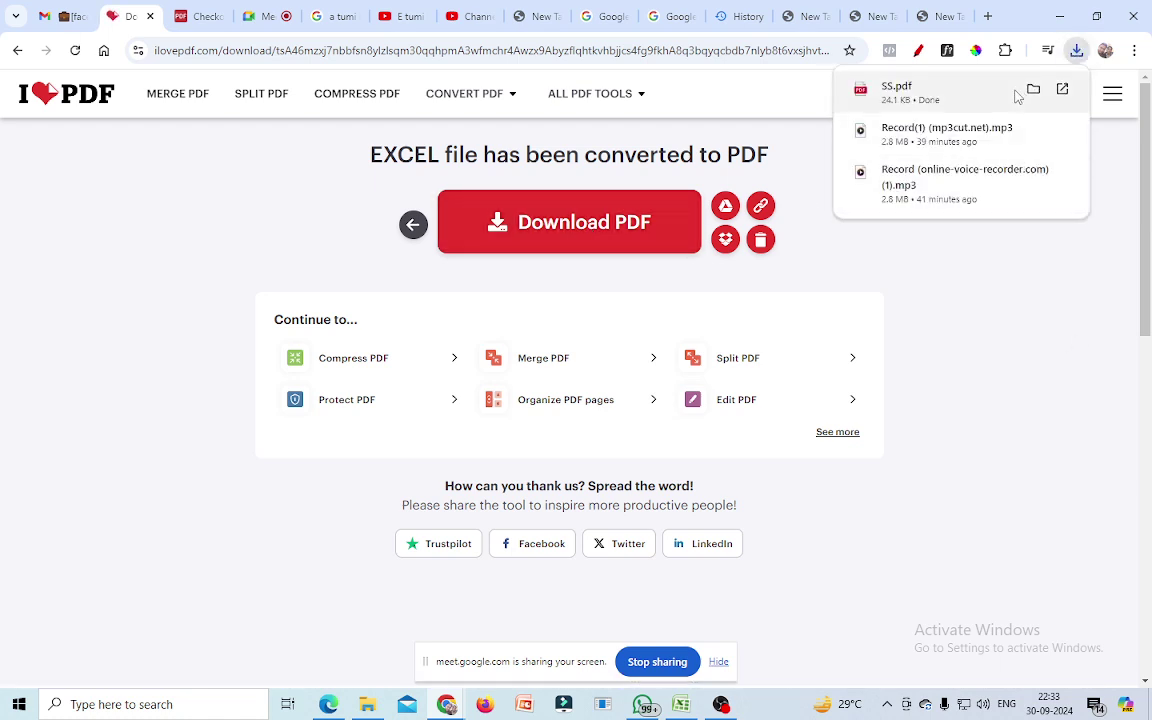
{"action": "left_click", "coordinate": [1030, 92]}
{"action": "double_click", "coordinate": [341, 214]}
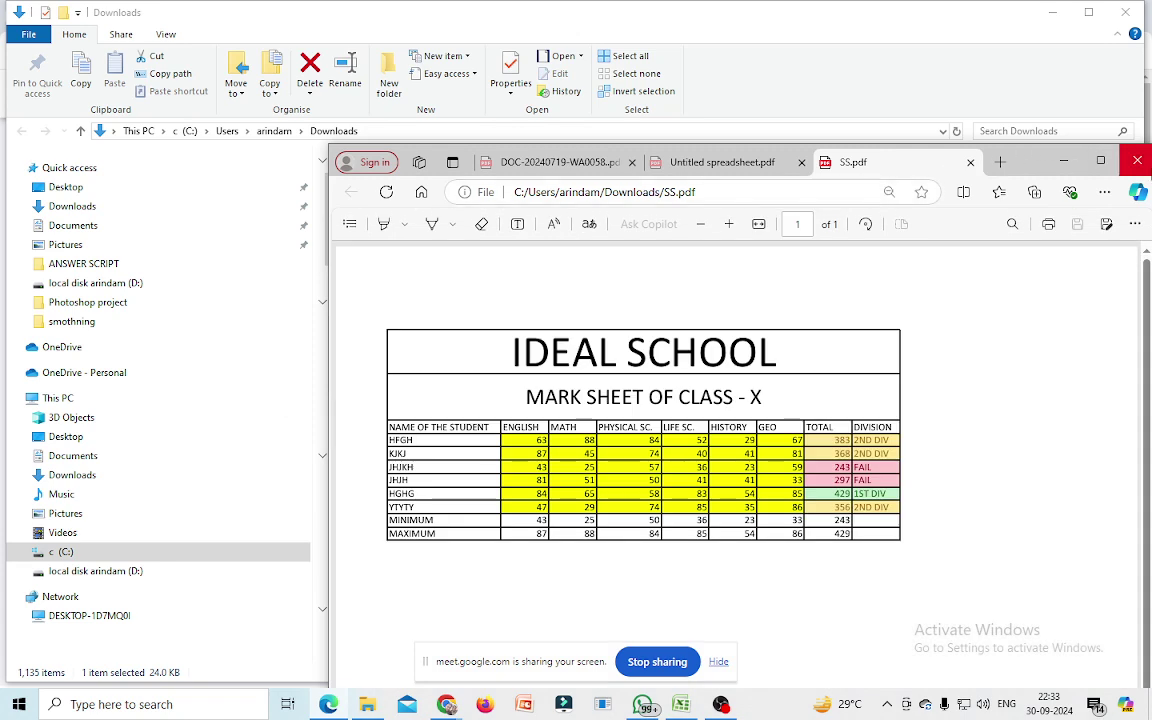
- Maximize the Edge window showing SS.pdf to review the IDEAL SCHOOL mark sheet
{"action": "left_click", "coordinate": [1100, 160]}
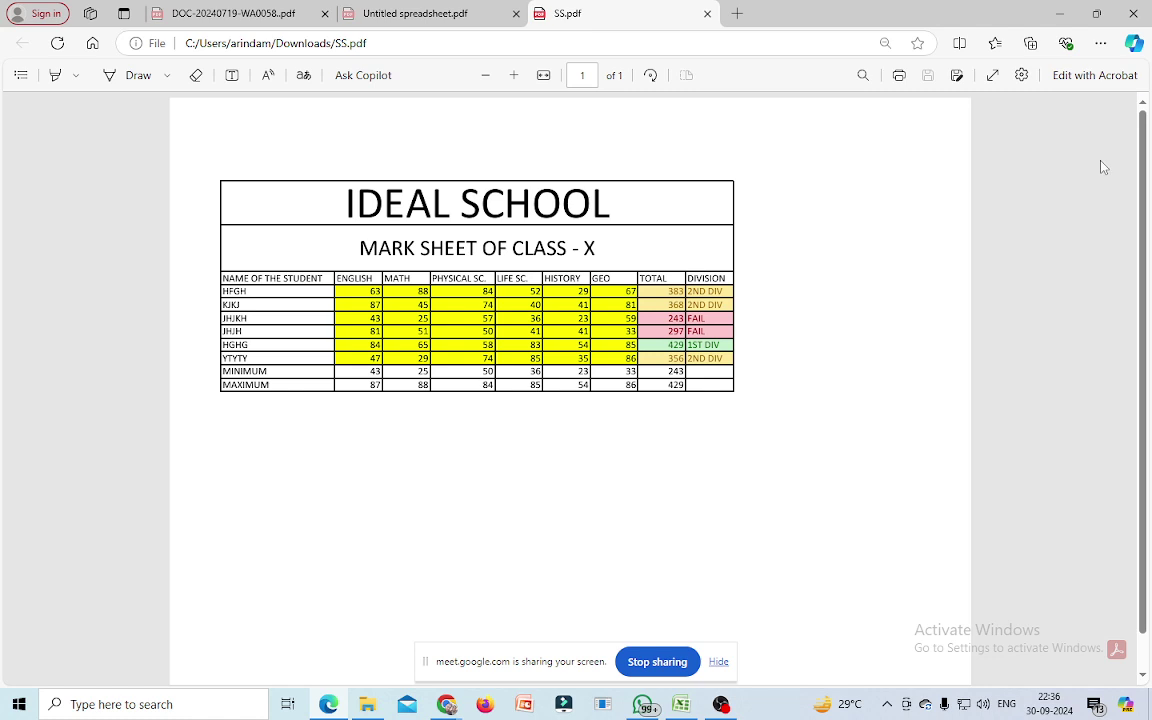
- Close the SS.pdf tab and go to the empty Sheet2 of the SS workbook
{"action": "left_click", "coordinate": [706, 14]}
{"action": "left_click", "coordinate": [681, 704]}
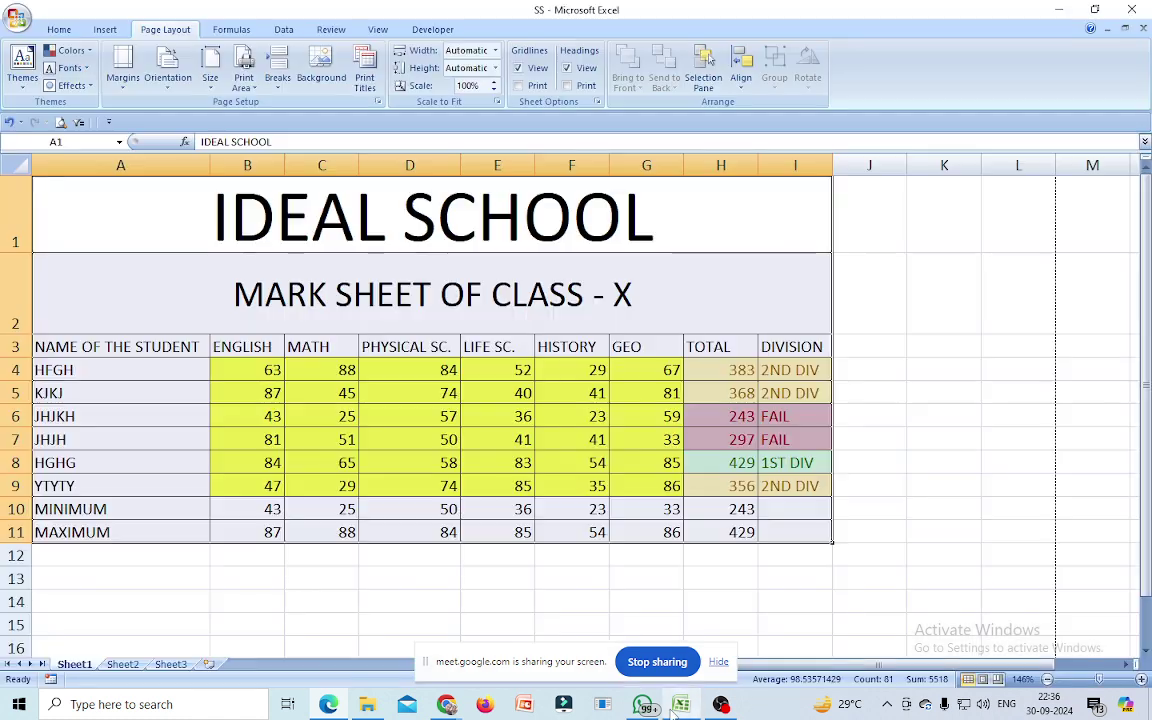
{"action": "left_click", "coordinate": [893, 580]}
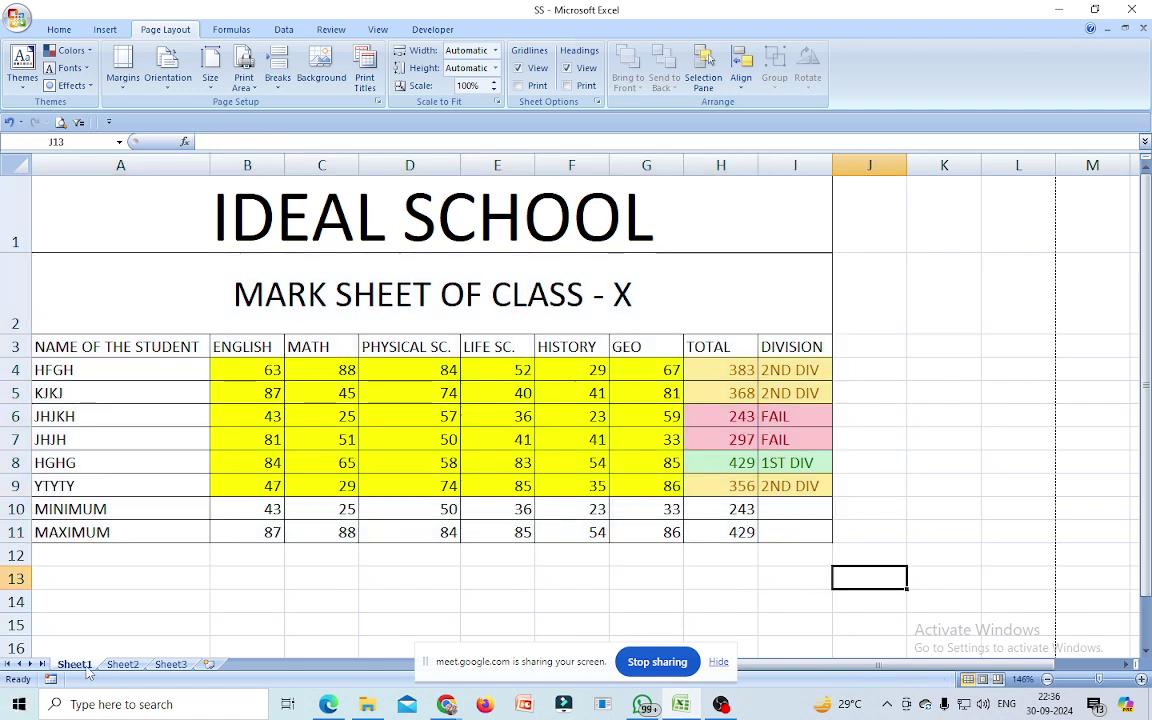
{"action": "left_click", "coordinate": [122, 664]}
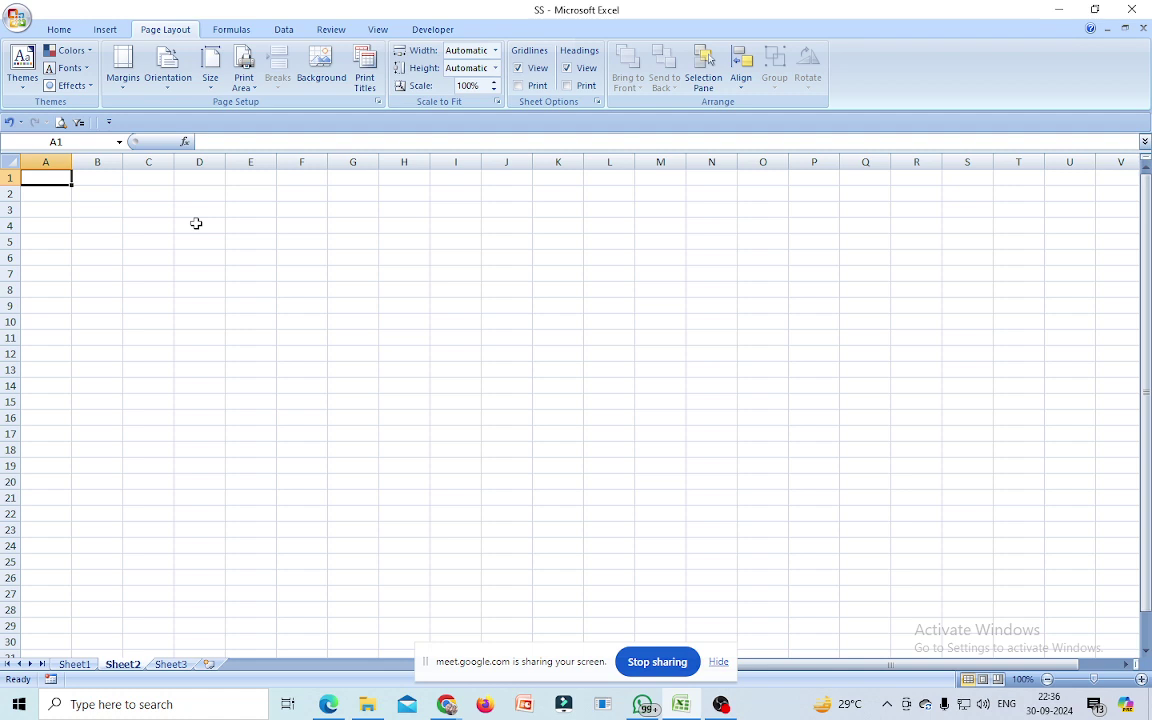
- Merge and center D2:E2 and widen columns D and E
{"action": "left_click", "coordinate": [196, 191]}
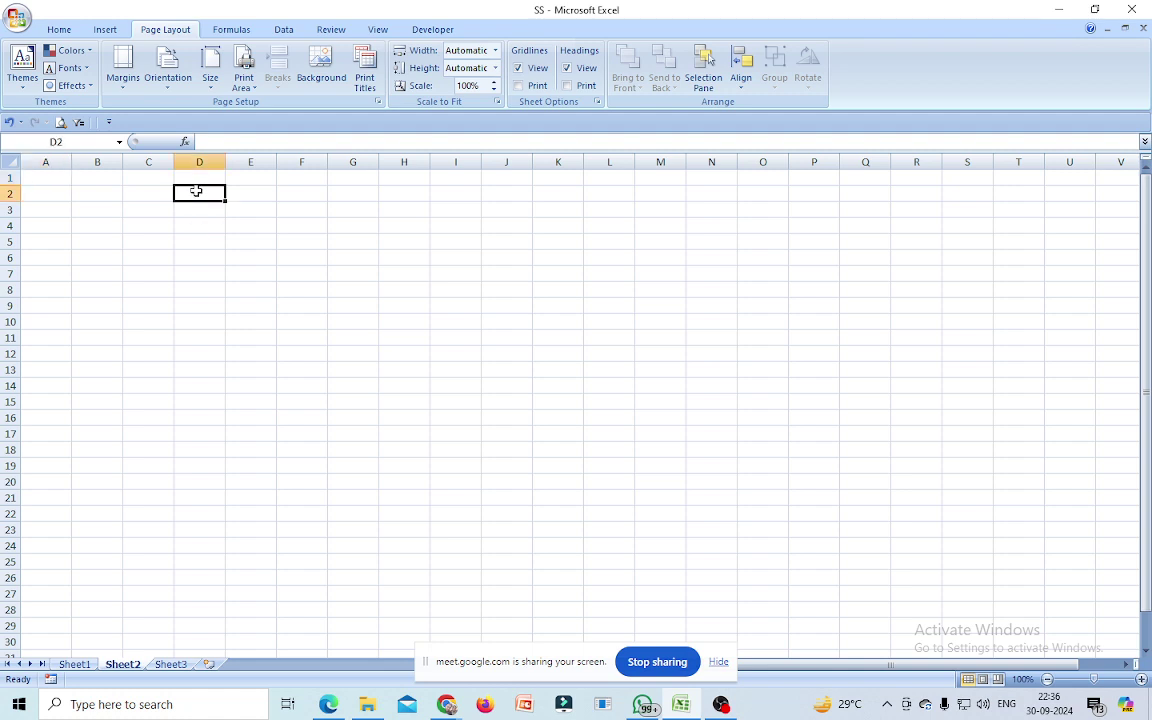
{"action": "left_click_drag", "start_coordinate": [196, 191], "coordinate": [247, 191]}
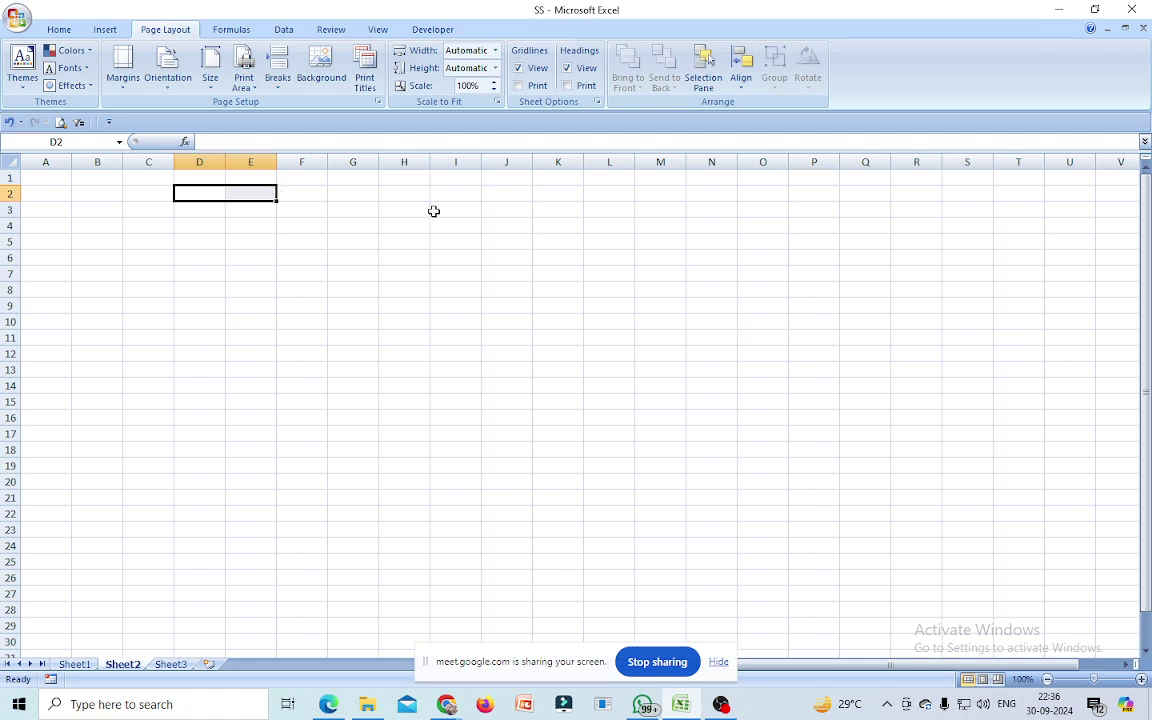
{"action": "left_click", "coordinate": [59, 29]}
{"action": "left_click", "coordinate": [427, 81]}
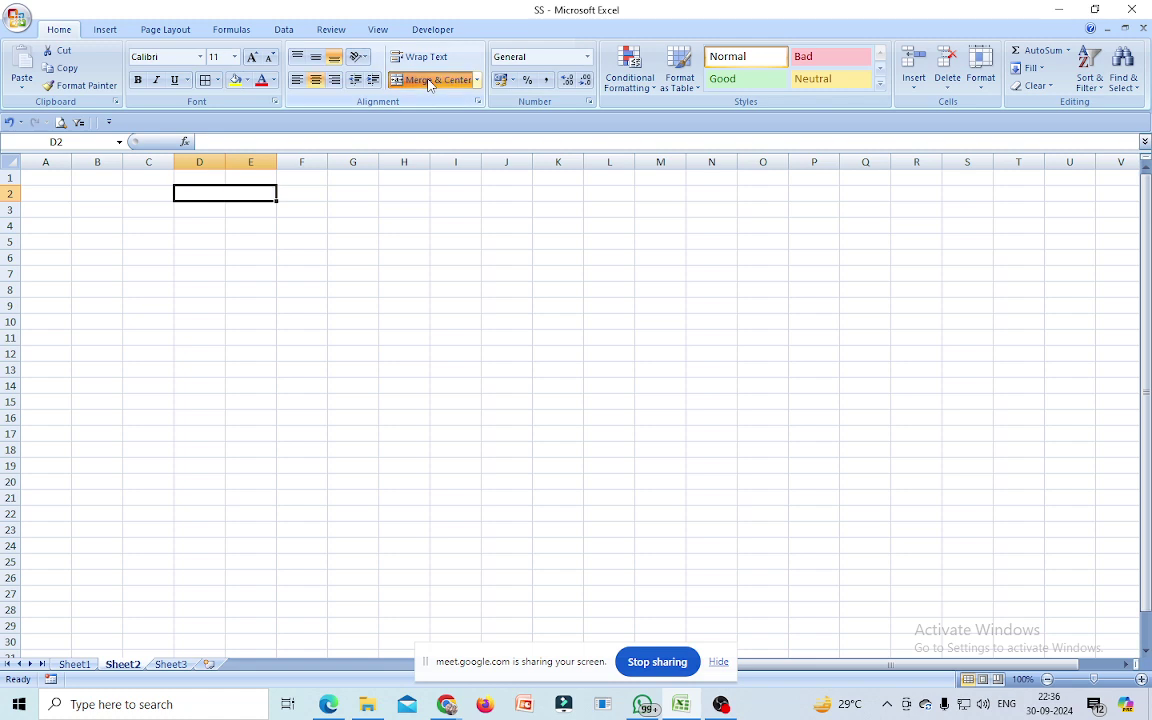
{"action": "left_click_drag", "start_coordinate": [278, 161], "coordinate": [368, 162]}
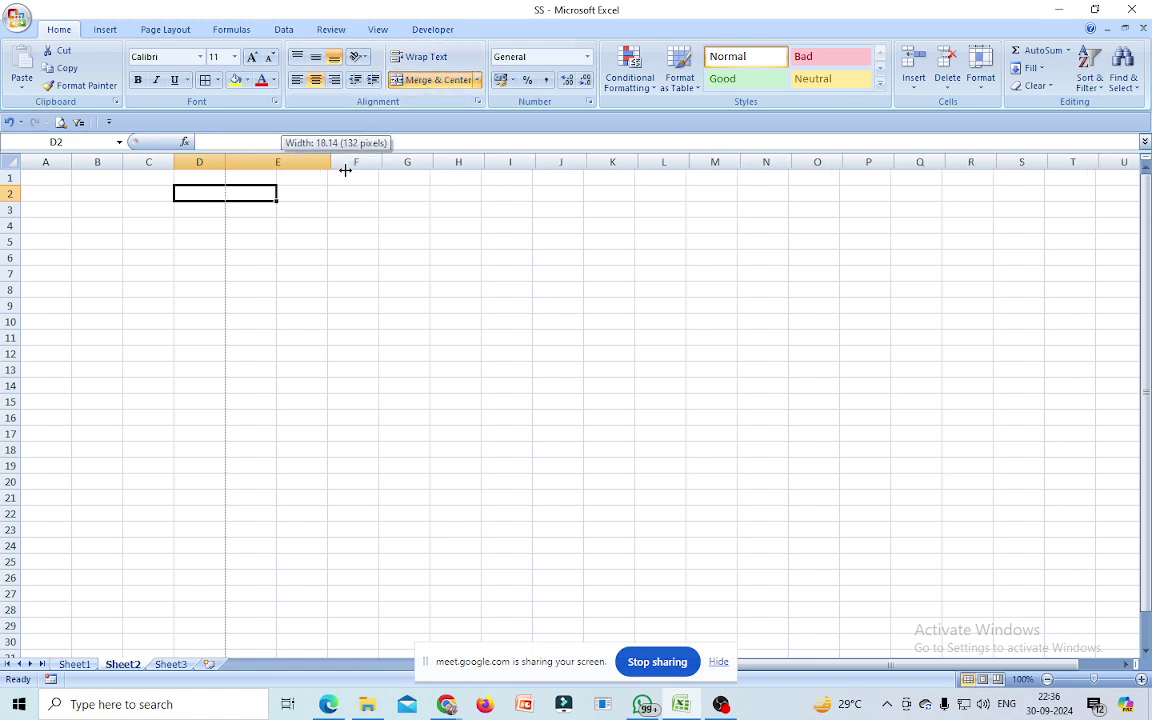
{"action": "mouse_move", "coordinate": [229, 167]}
{"action": "left_mouse_down"}
{"action": "mouse_move", "coordinate": [263, 175]}
{"action": "mouse_move", "coordinate": [282, 163]}
{"action": "left_mouse_up"}
{"action": "left_click", "coordinate": [280, 288]}
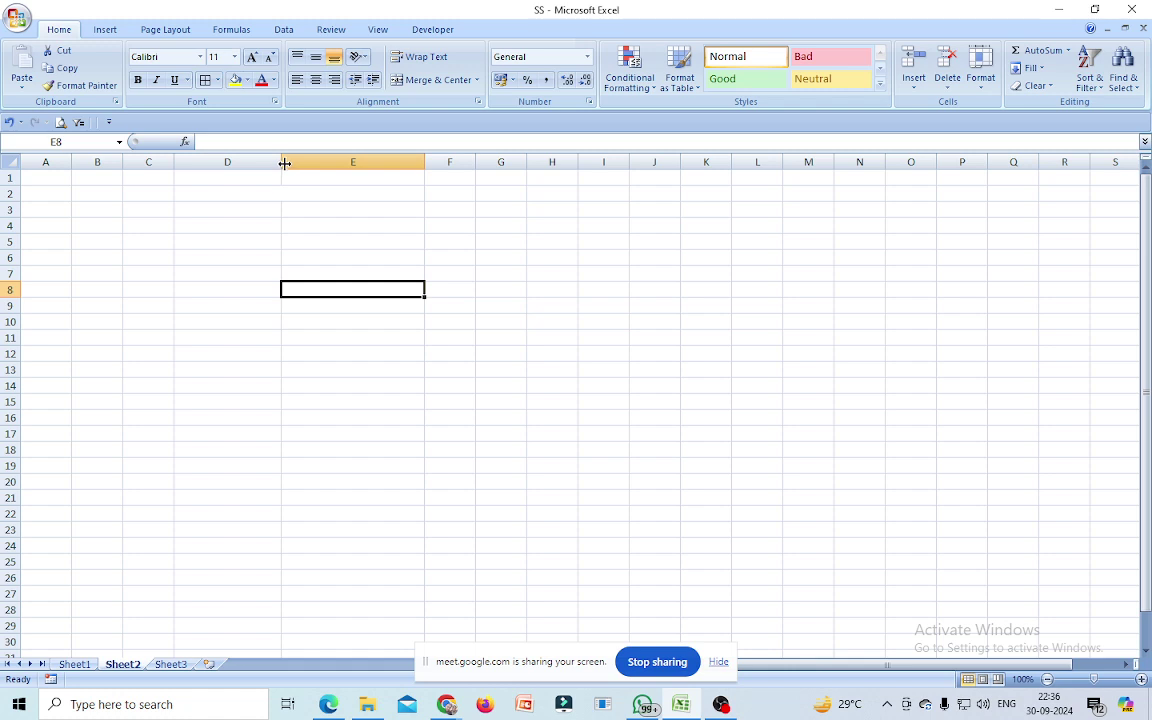
{"action": "left_click", "coordinate": [237, 194]}
- Enter the title COUNT IF FUNCTION with headings NAME in D3 and CATEGORY in E3
{"action": "type", "text": "COUNT IF FUNCTION"}
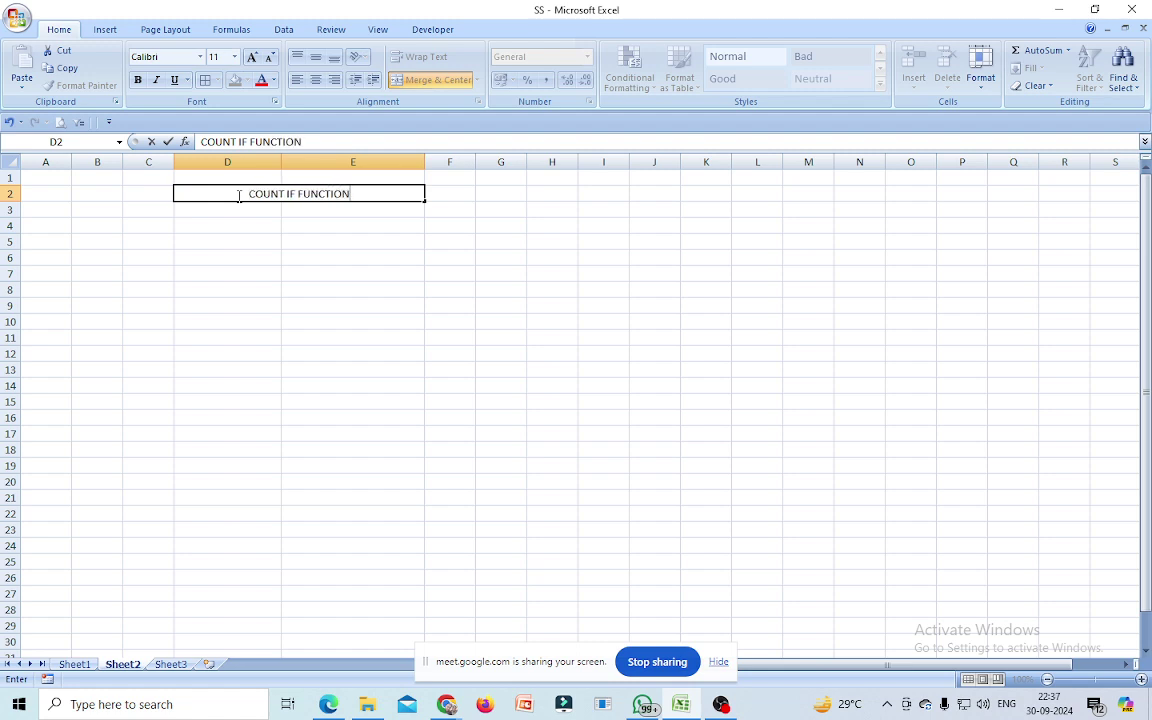
{"action": "left_click", "coordinate": [226, 213]}
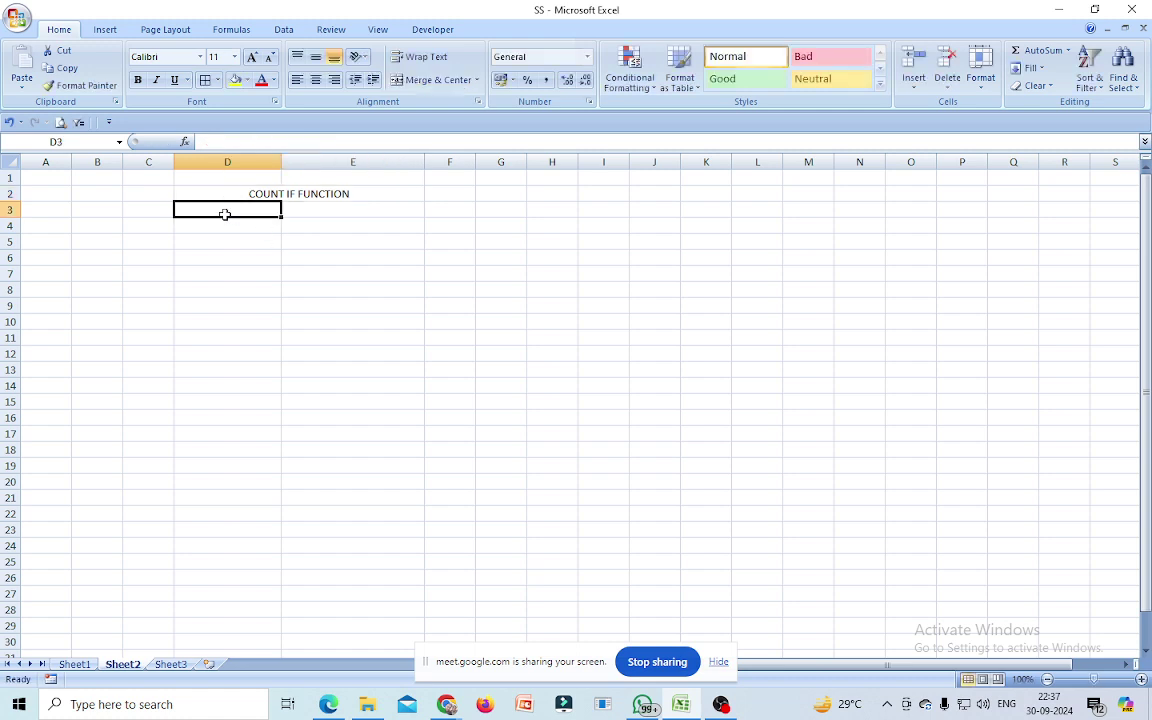
{"action": "type", "text": "NAME"}
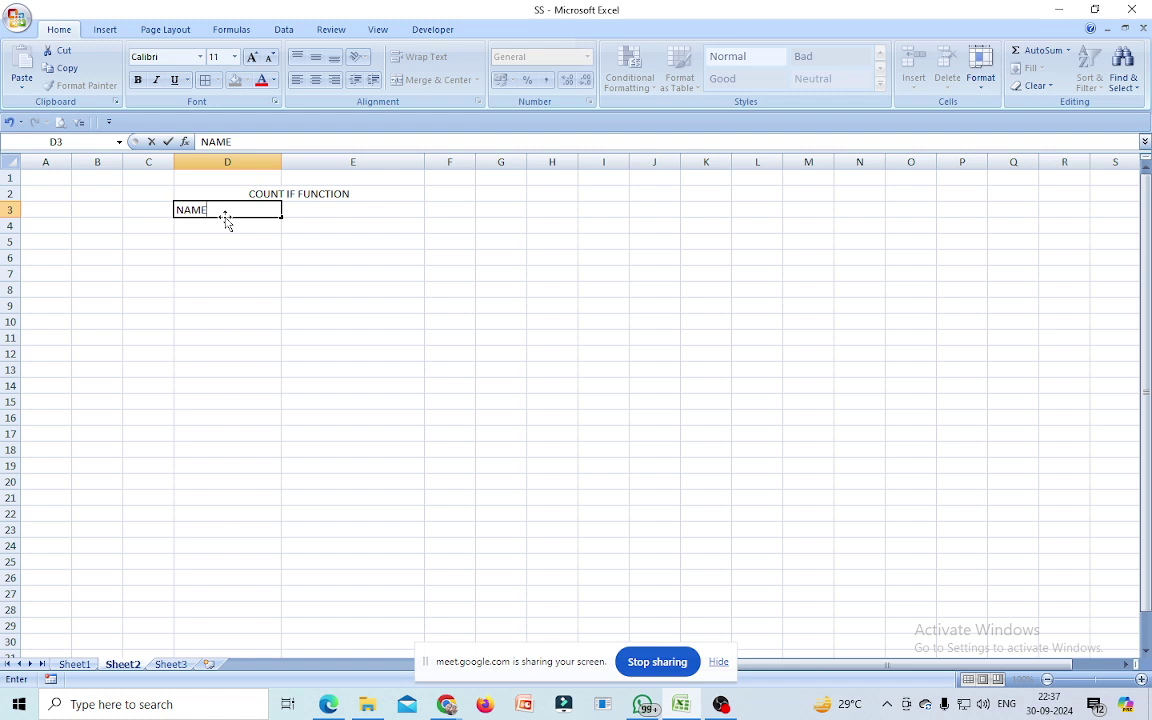
{"action": "left_click", "coordinate": [304, 209]}
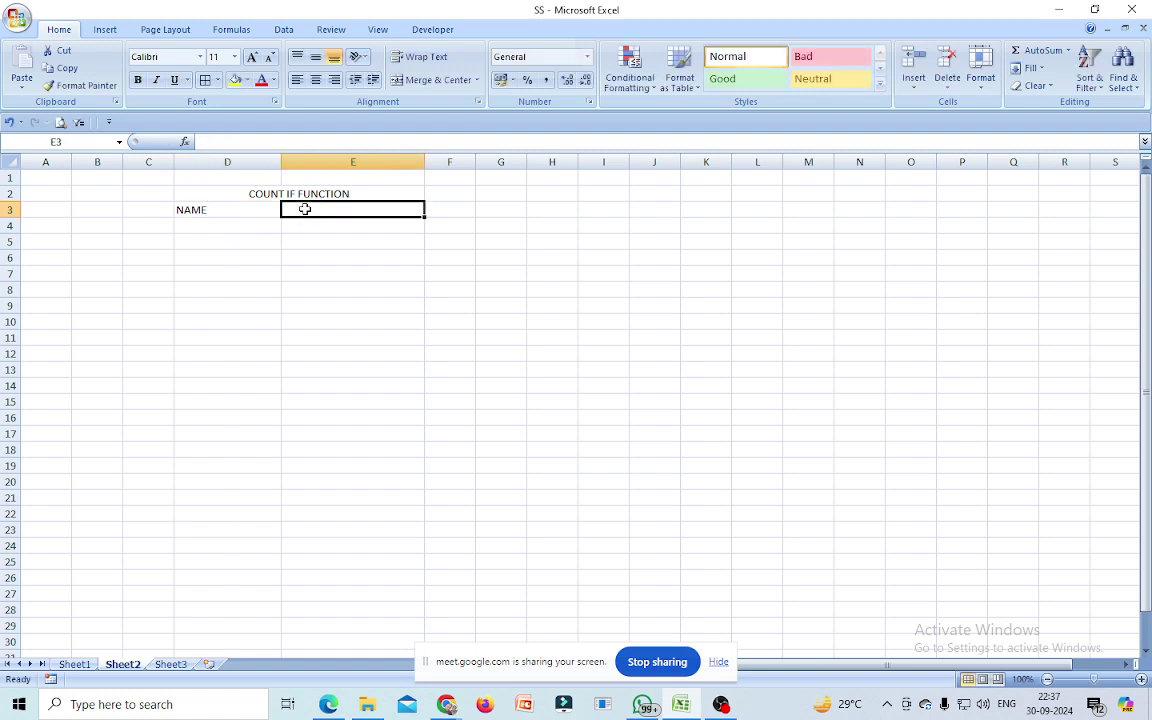
{"action": "type", "text": "ATE"}
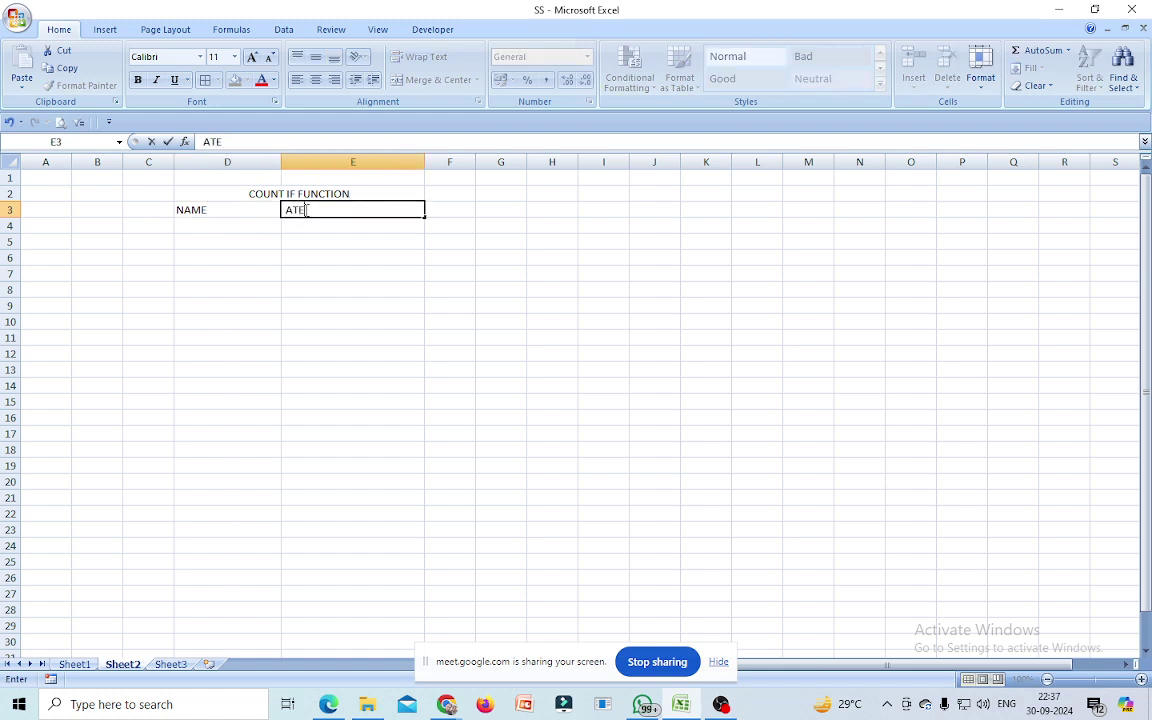
{"action": "key", "text": "BackSpace"}
{"action": "key", "text": "BackSpace"}
{"action": "key", "text": "BackSpace"}
{"action": "type", "text": "CATE"}
{"action": "type", "text": "GORY"}
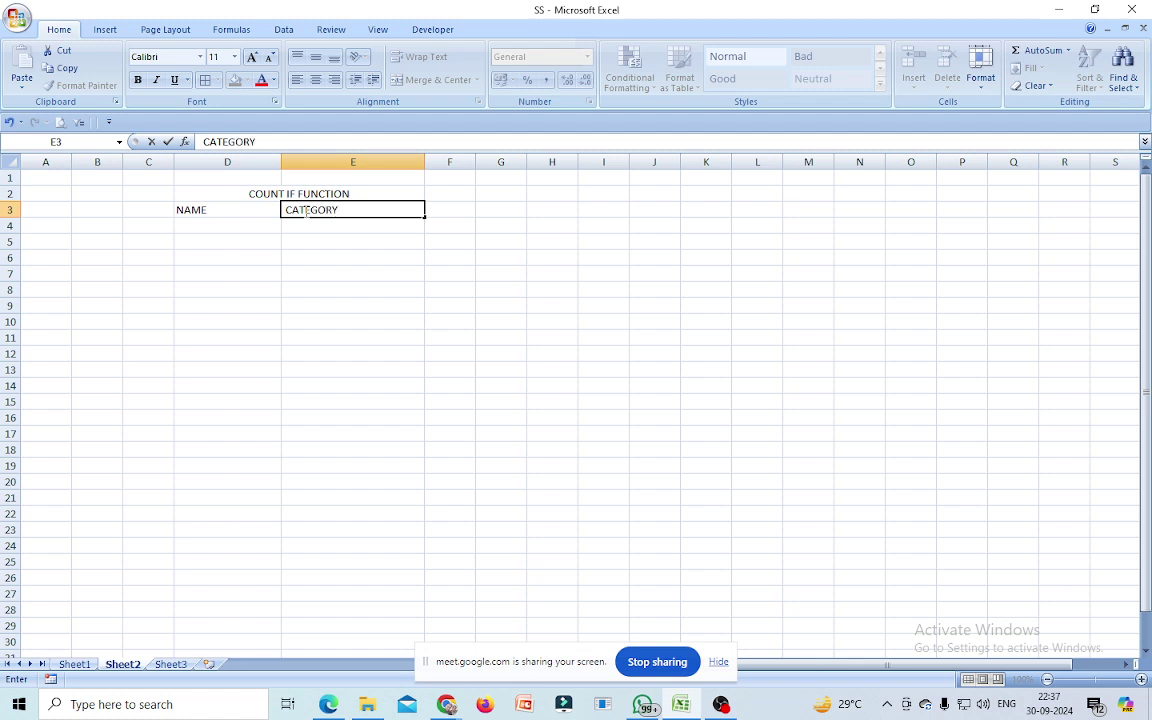
{"action": "left_click", "coordinate": [605, 334]}
- List names KJKLJ, SDSD, DSDS, SDSD, DFDF, DSFDSF, JHKJ, UIUIU in D4:D11
{"action": "left_click", "coordinate": [209, 231]}
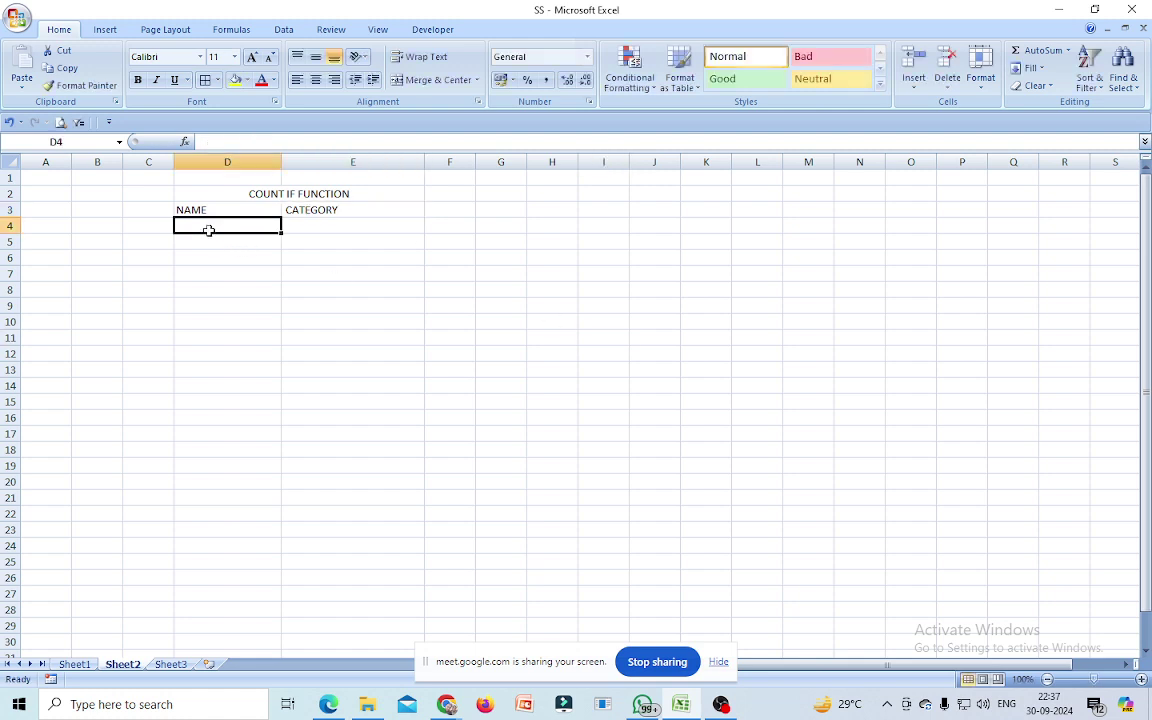
{"action": "type", "text": "KJKLJ"}
{"action": "key", "text": "Return"}
{"action": "type", "text": "SDSD"}
{"action": "key", "text": "Return"}
{"action": "type", "text": "DSDS"}
{"action": "key", "text": "Return"}
{"action": "type", "text": "SDSD"}
{"action": "key", "text": "Return"}
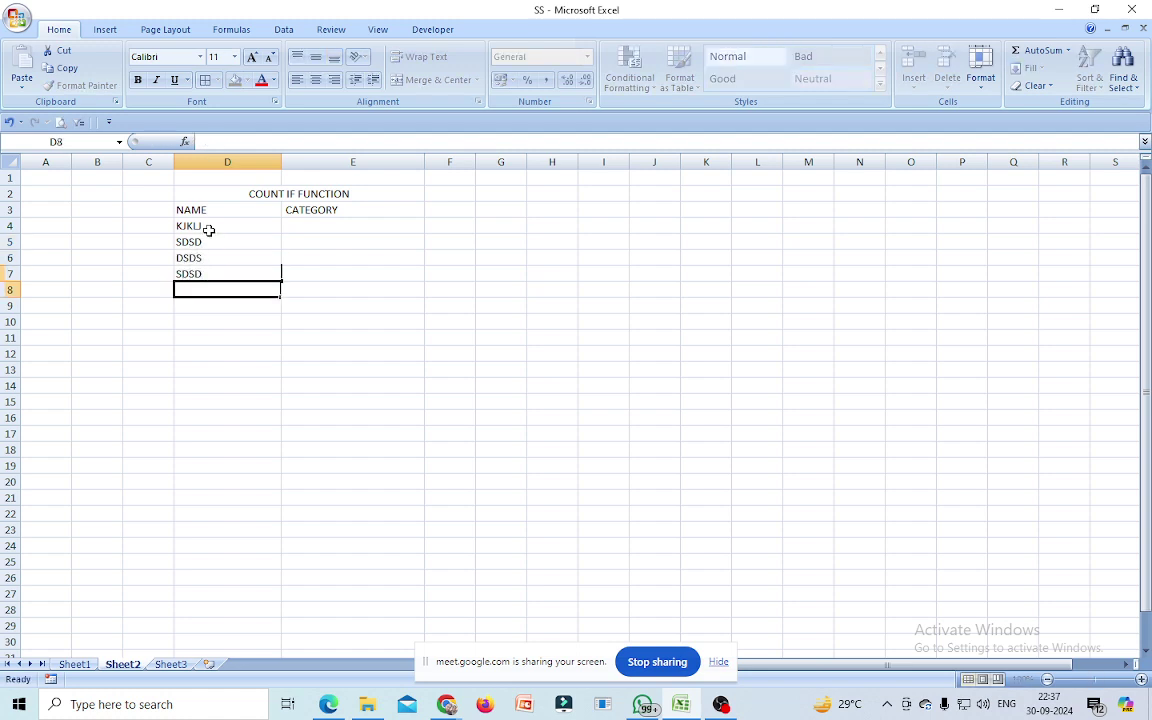
{"action": "type", "text": "DFDF"}
{"action": "key", "text": "Return"}
{"action": "type", "text": "DSFDS"}
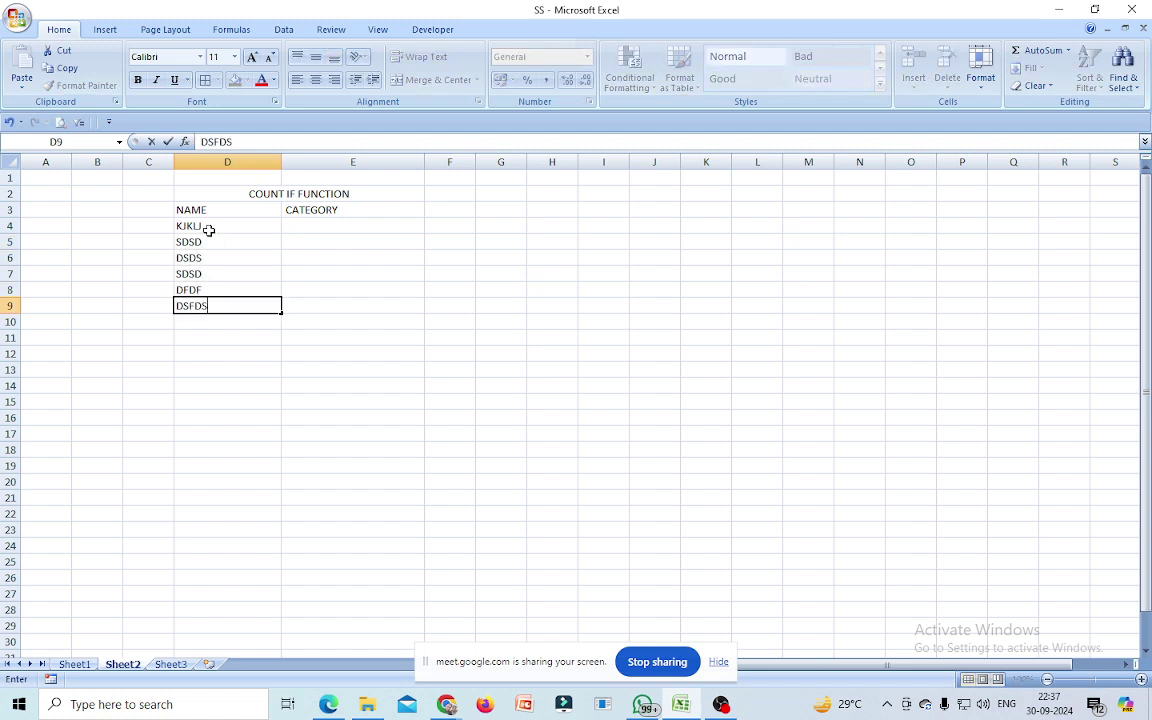
{"action": "type", "text": "F"}
{"action": "key", "text": "Return"}
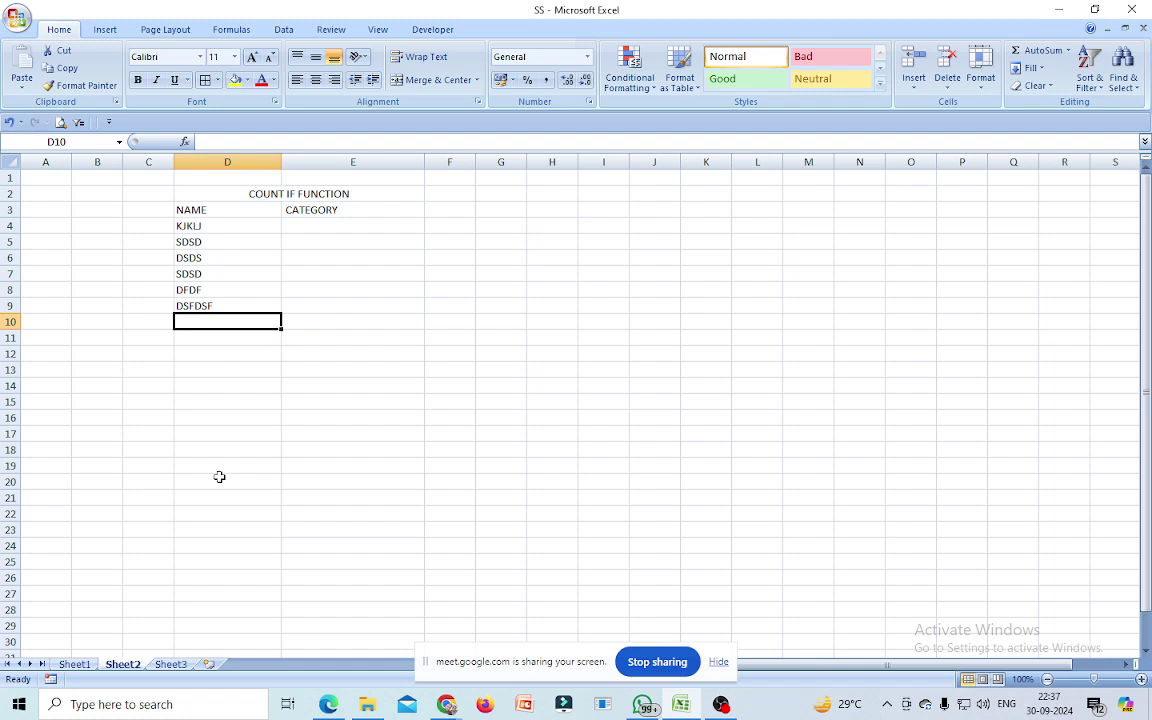
{"action": "type", "text": "JHKJ"}
{"action": "key", "text": "Return"}
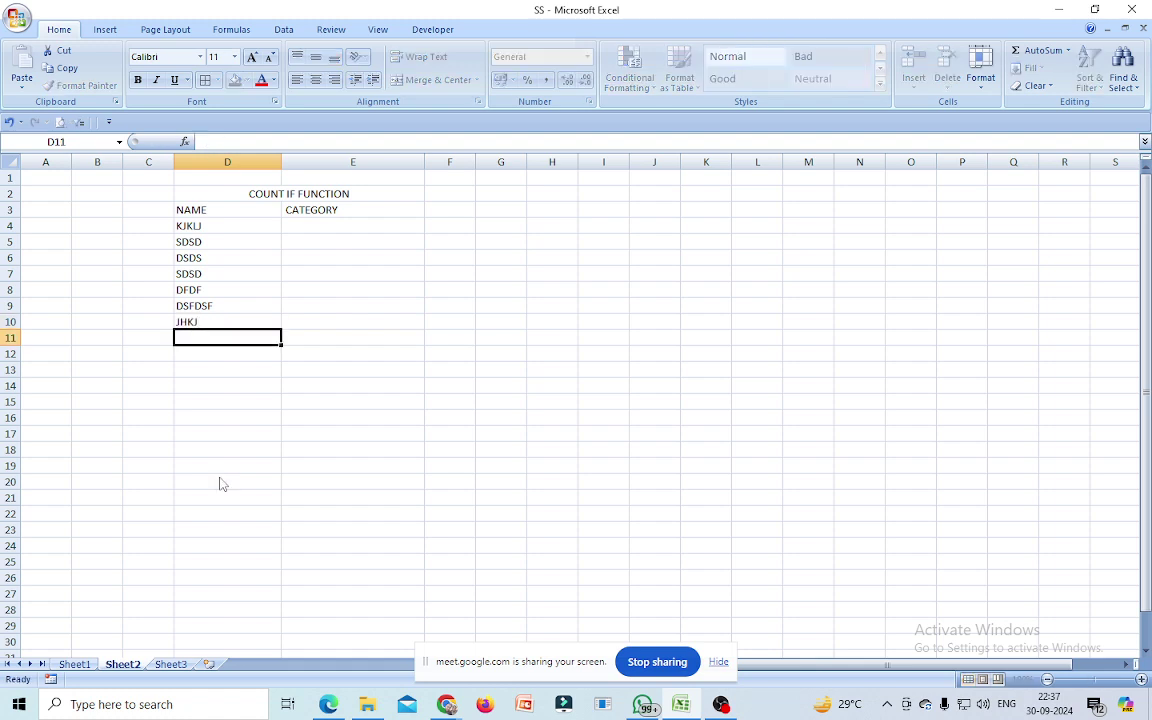
{"action": "type", "text": "UIUIU"}
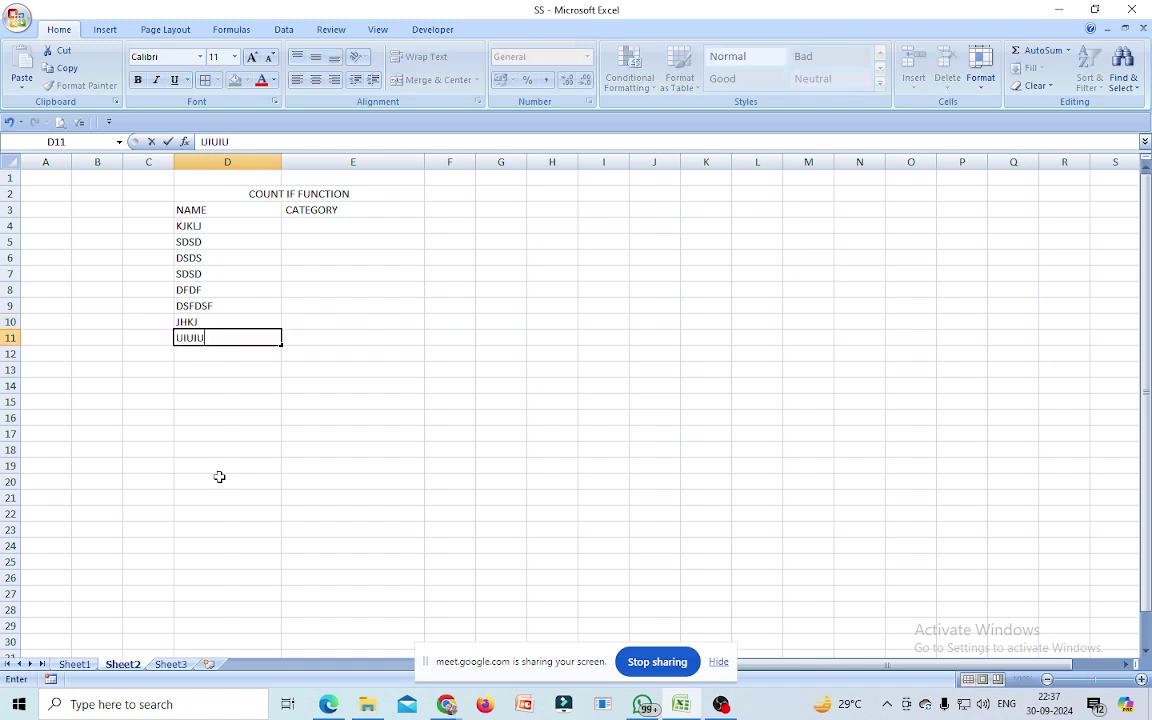
{"action": "left_click", "coordinate": [311, 229]}
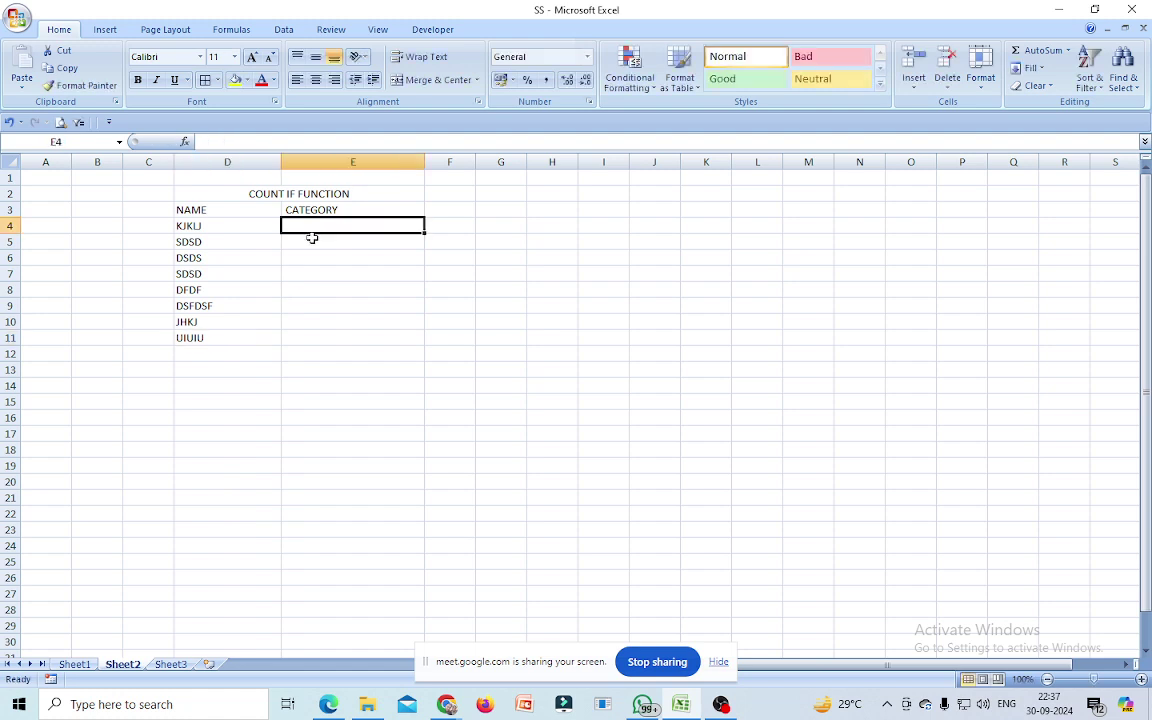
- Fill E4:E11 with categories SC, OBC, GEN, ST, GEN, OBC, GEN, SC
{"action": "type", "text": "SC"}
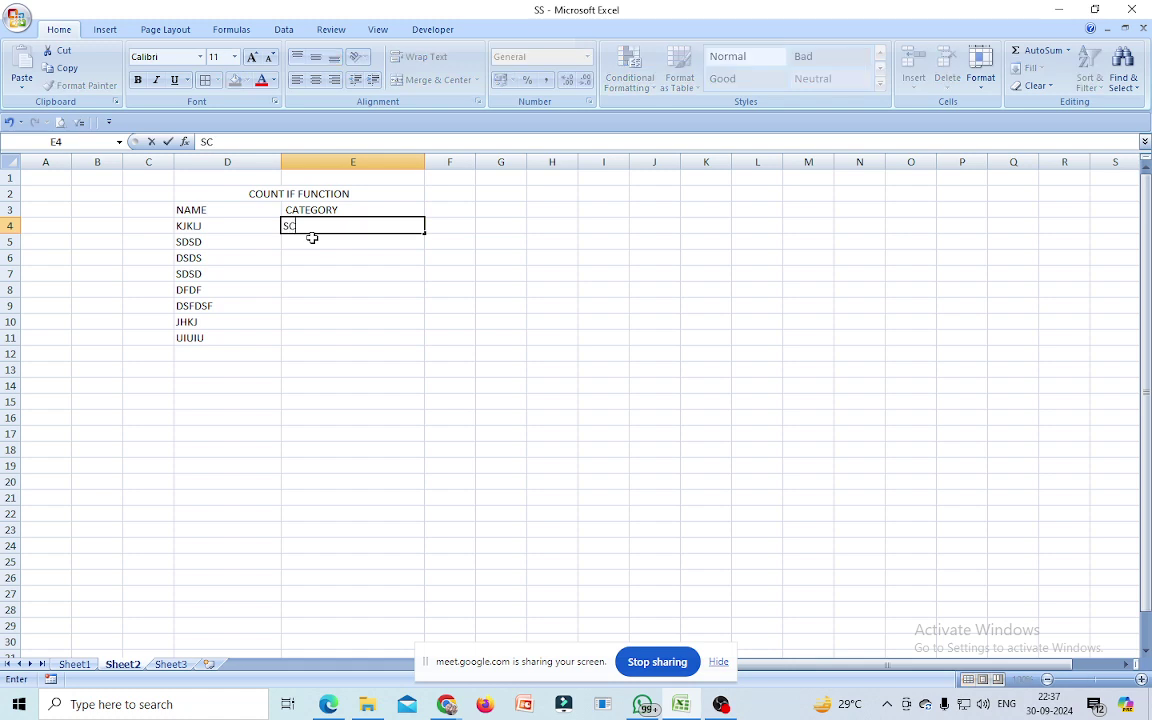
{"action": "key", "text": "Return"}
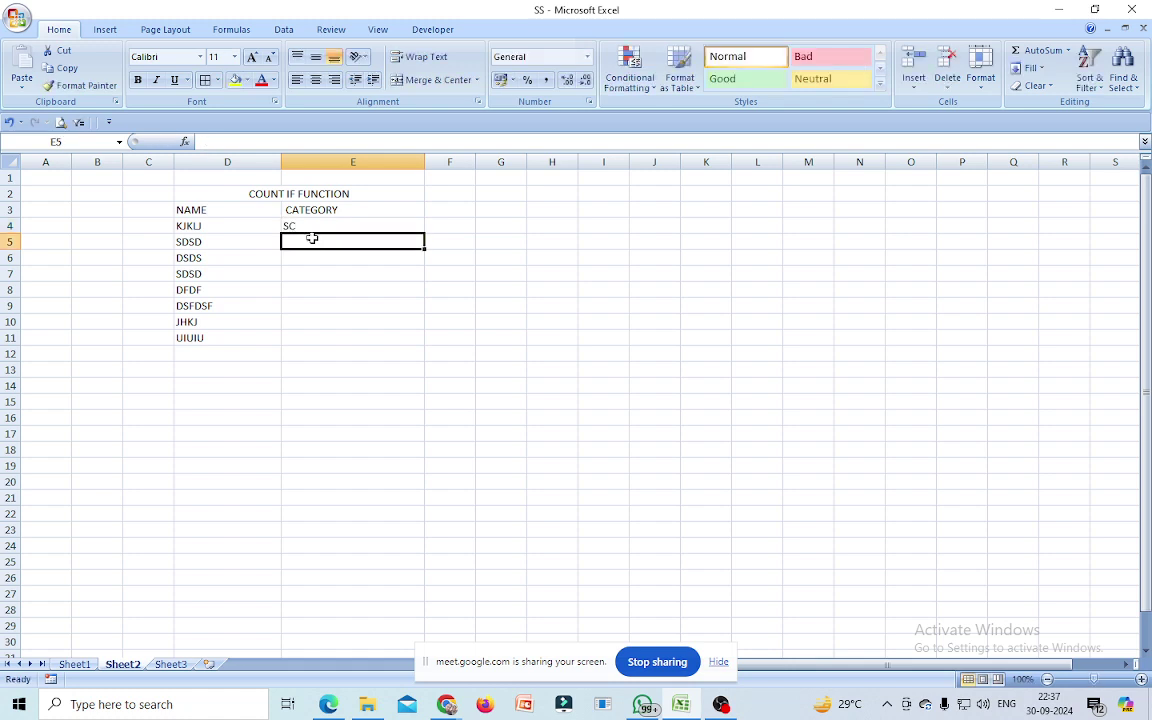
{"action": "type", "text": "OBC"}
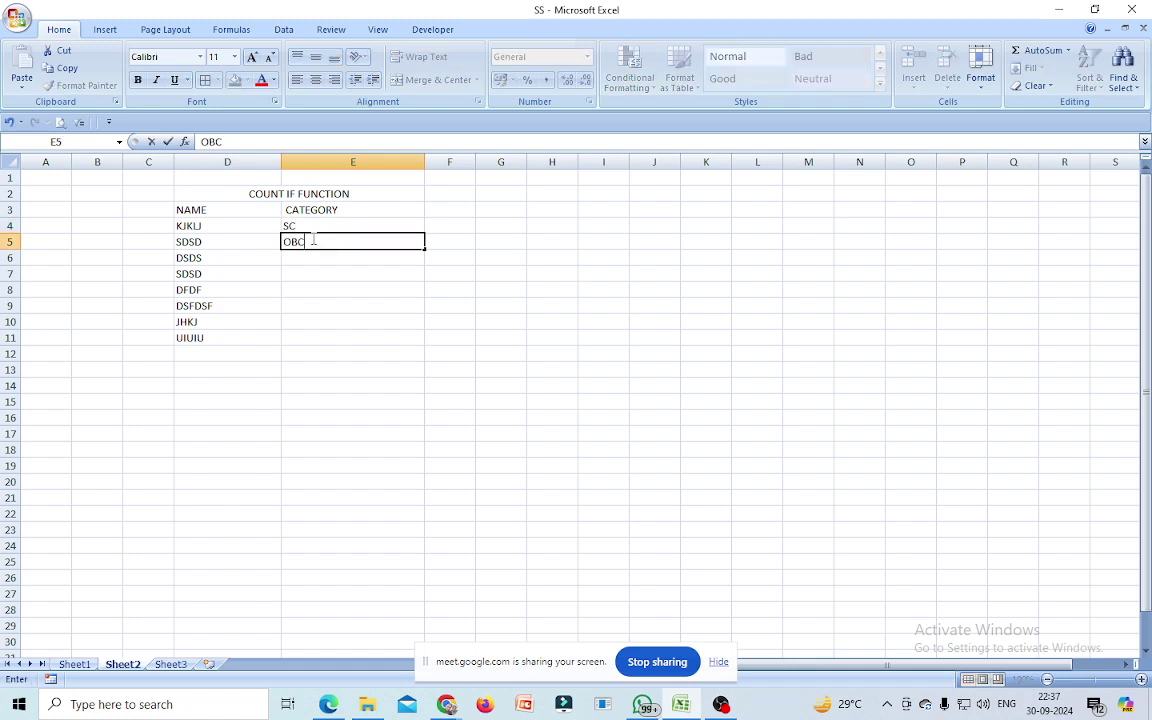
{"action": "key", "text": "Return"}
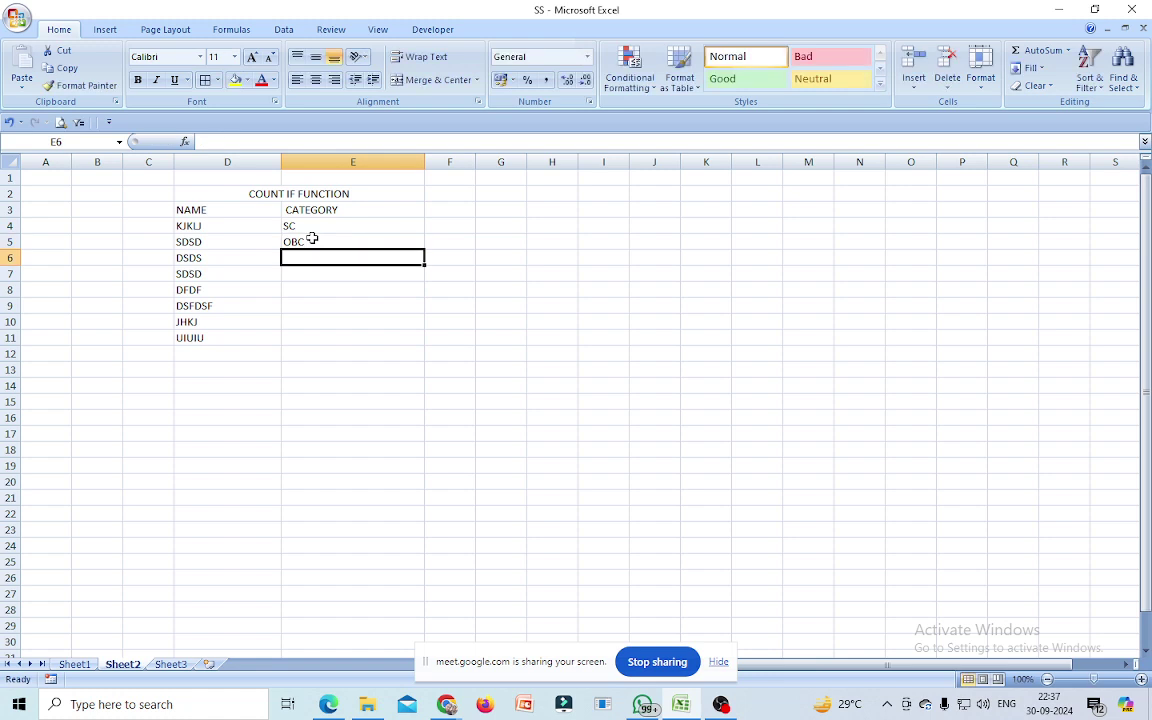
{"action": "type", "text": "GEN"}
{"action": "key", "text": "Return"}
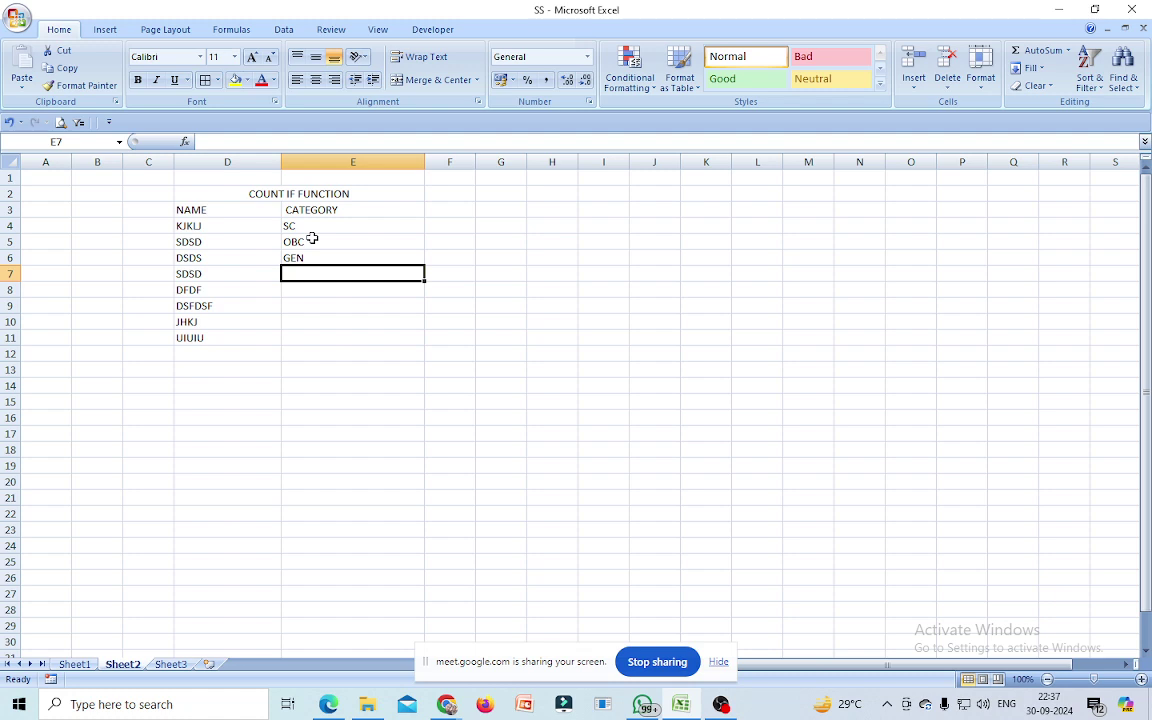
{"action": "type", "text": "ST"}
{"action": "key", "text": "Return"}
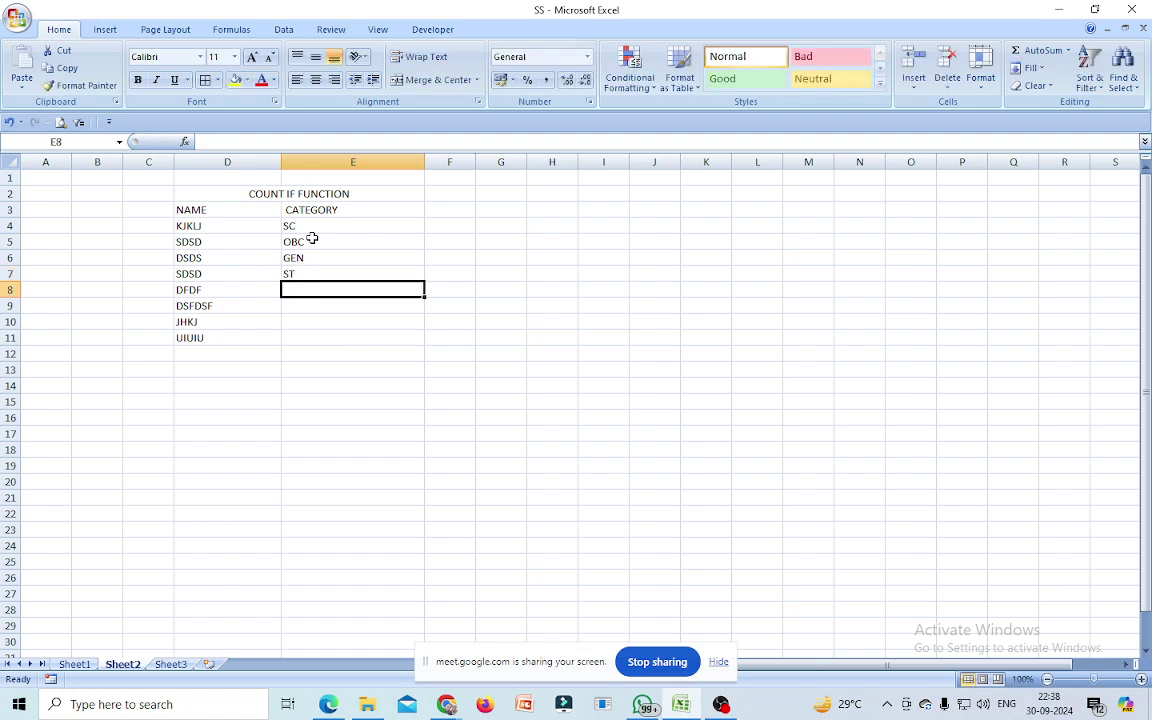
{"action": "type", "text": "GEN"}
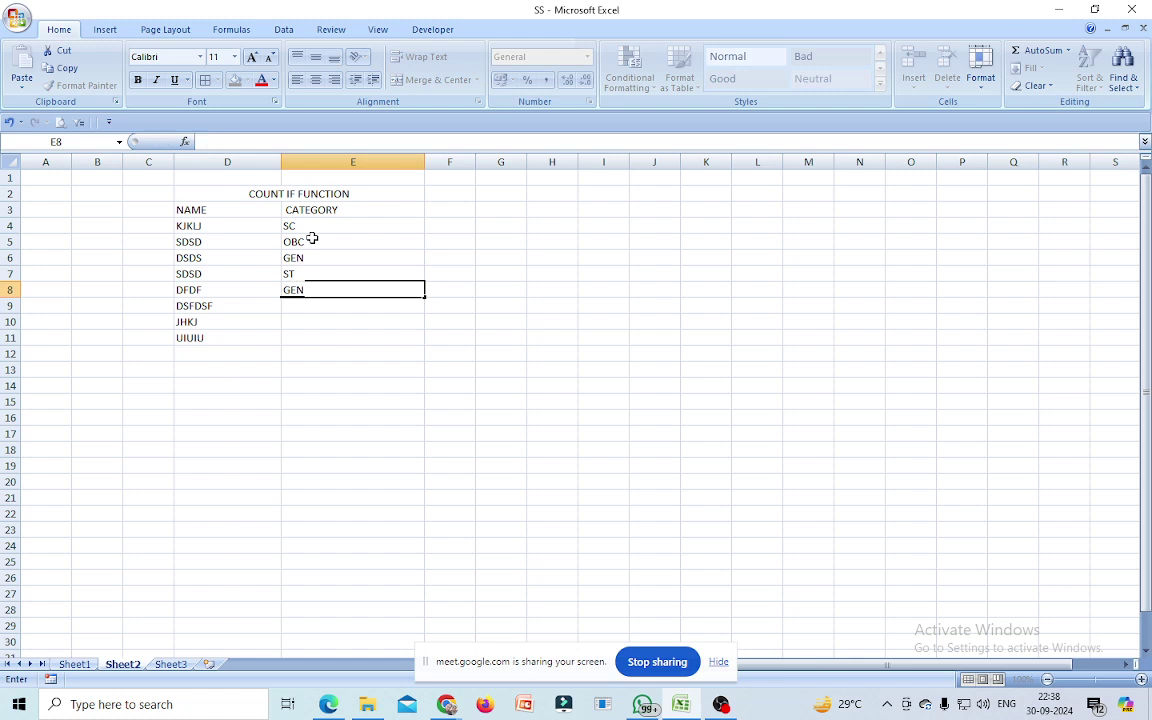
{"action": "key", "text": "Return"}
{"action": "type", "text": "O"}
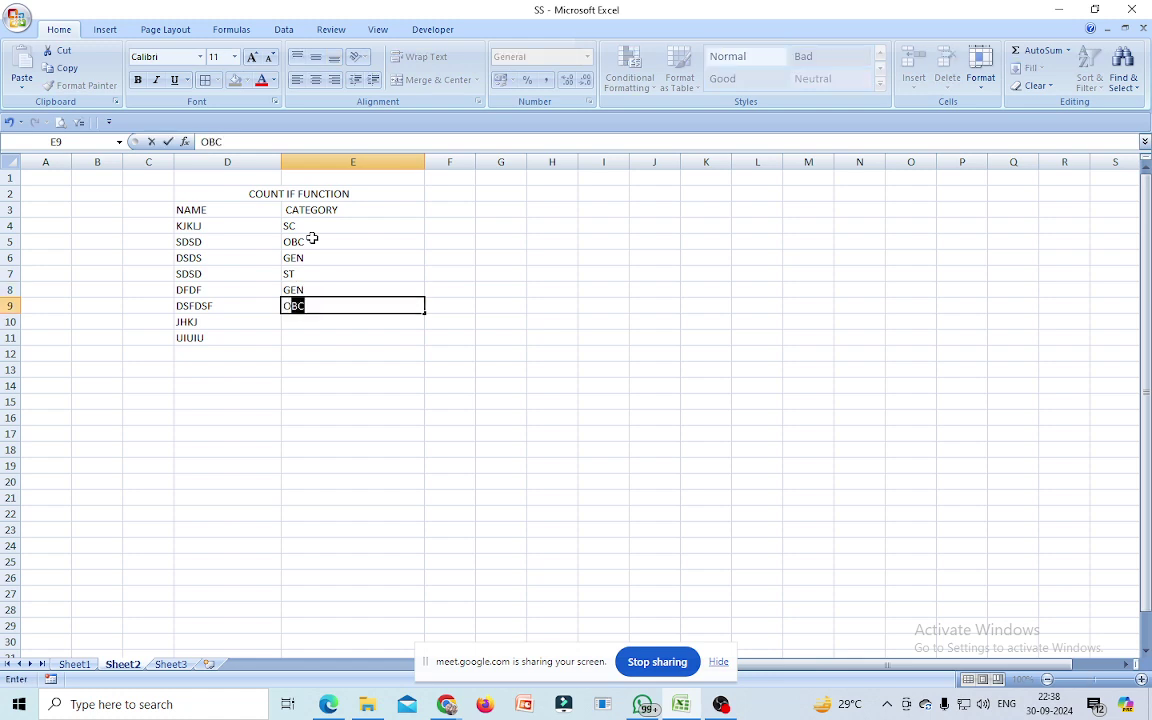
{"action": "type", "text": "BC"}
{"action": "key", "text": "Return"}
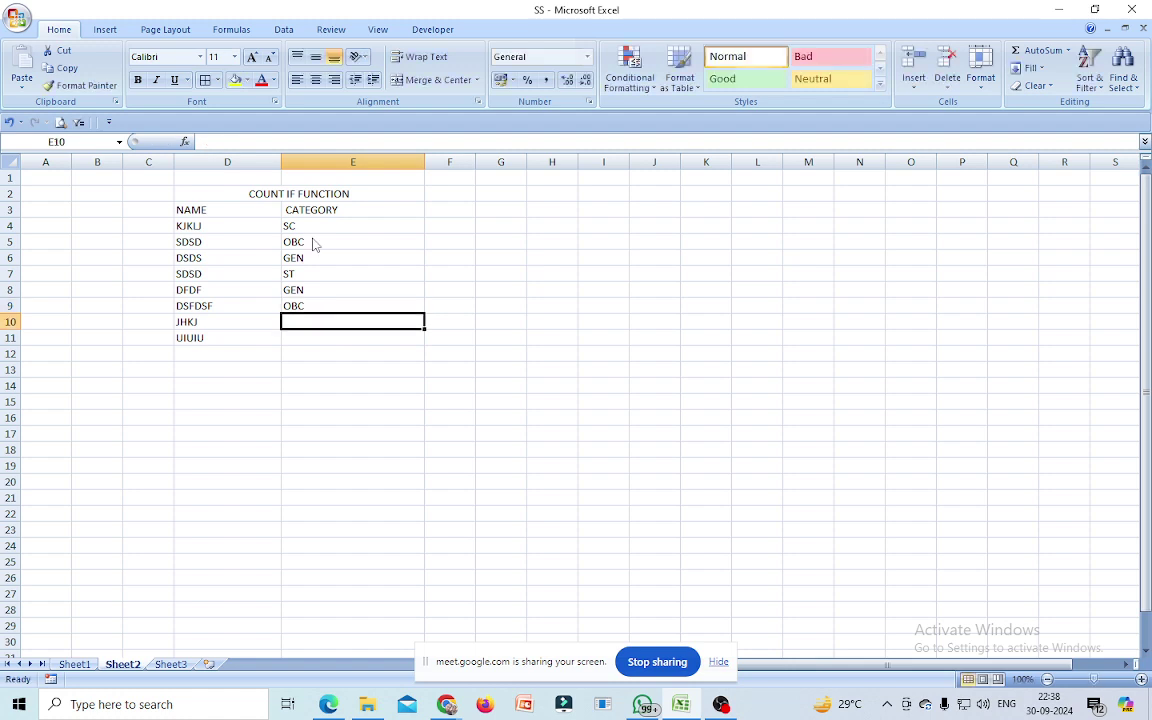
{"action": "type", "text": "GEN"}
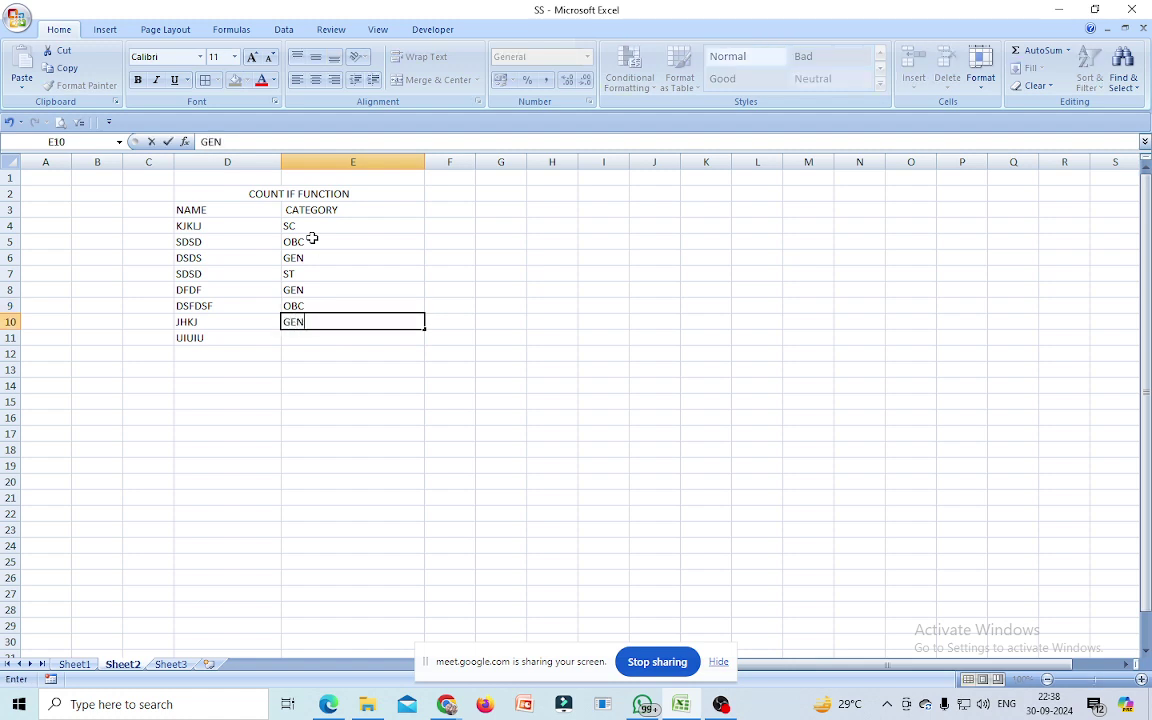
{"action": "key", "text": "Return"}
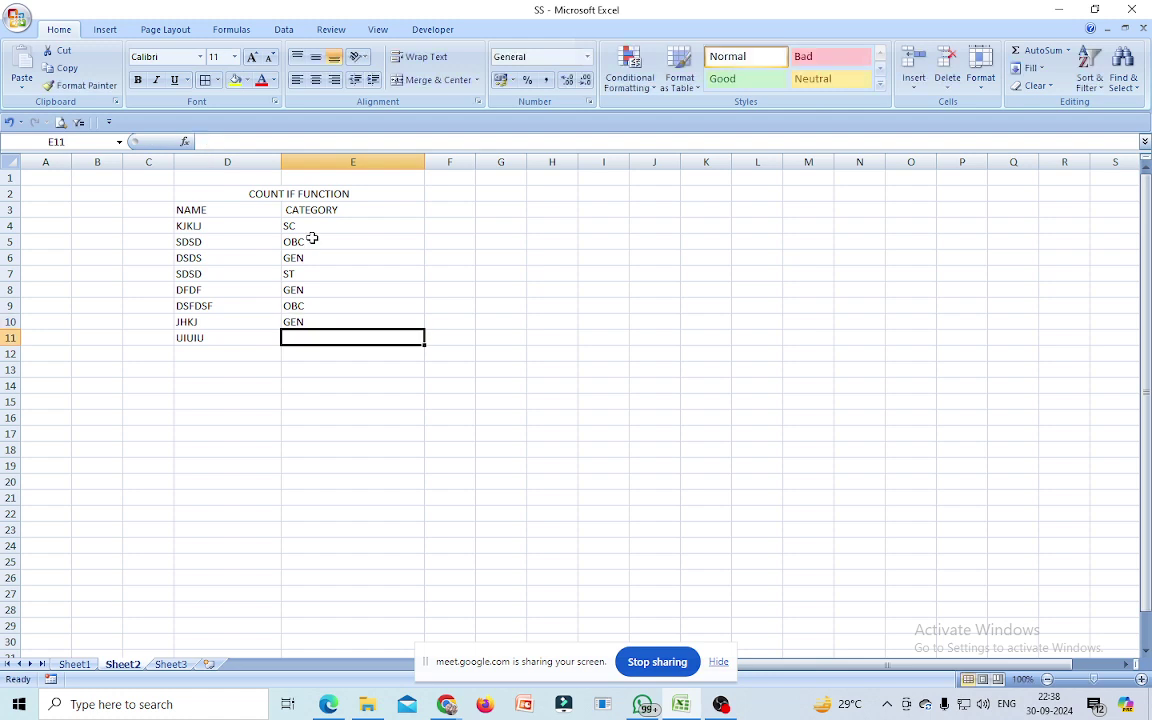
{"action": "type", "text": "SC"}
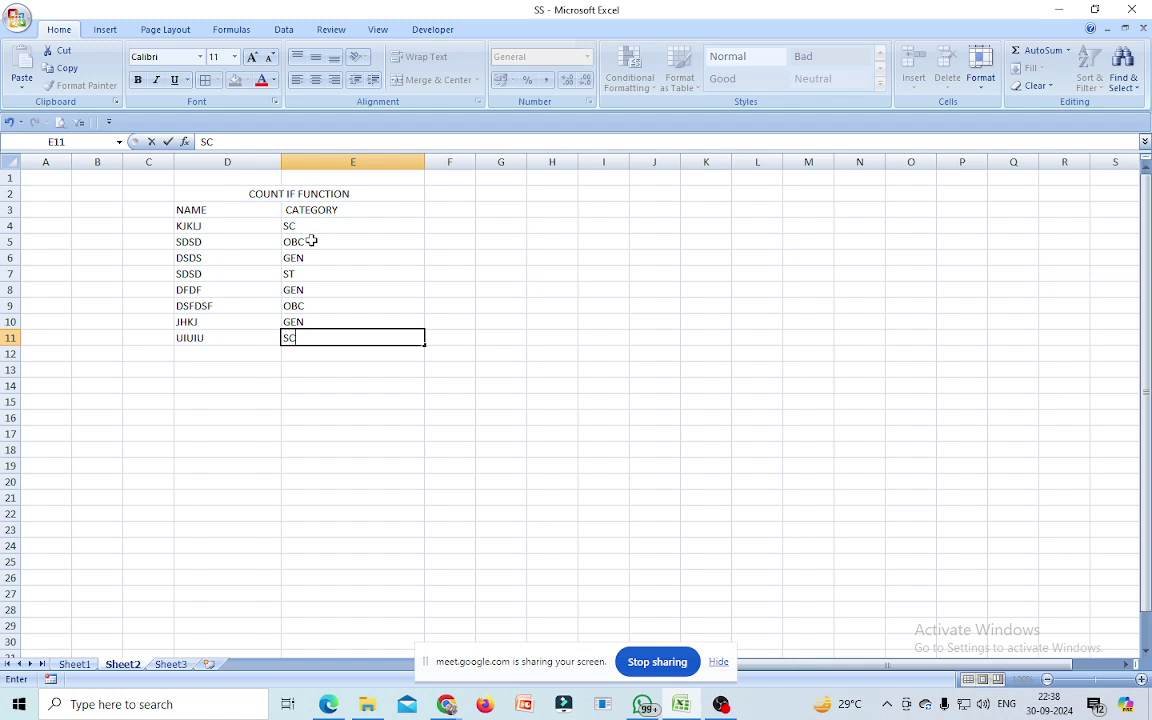
{"action": "left_click", "coordinate": [203, 408]}
- Label D15 TOTAL NO. OF GEN and enter =COUNTIF(E4:E11,"GEN") in E15, giving 3
{"action": "type", "text": "TOTAL NO. OF "}
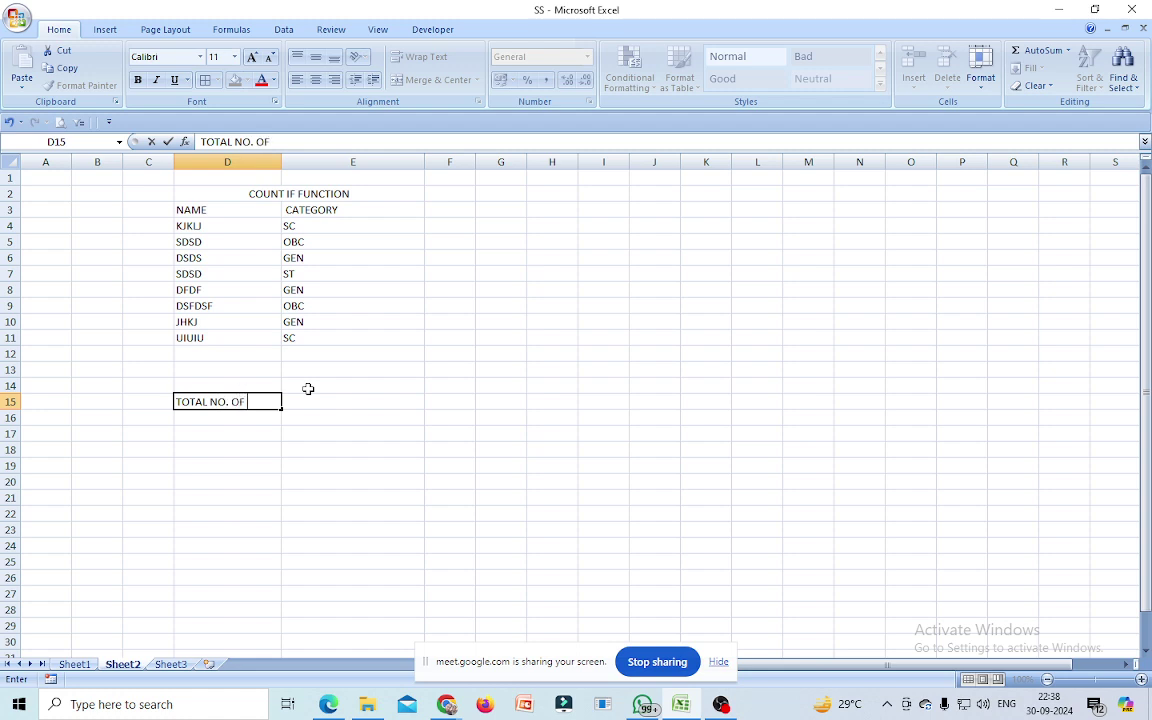
{"action": "type", "text": "GEN"}
{"action": "key", "text": "Tab"}
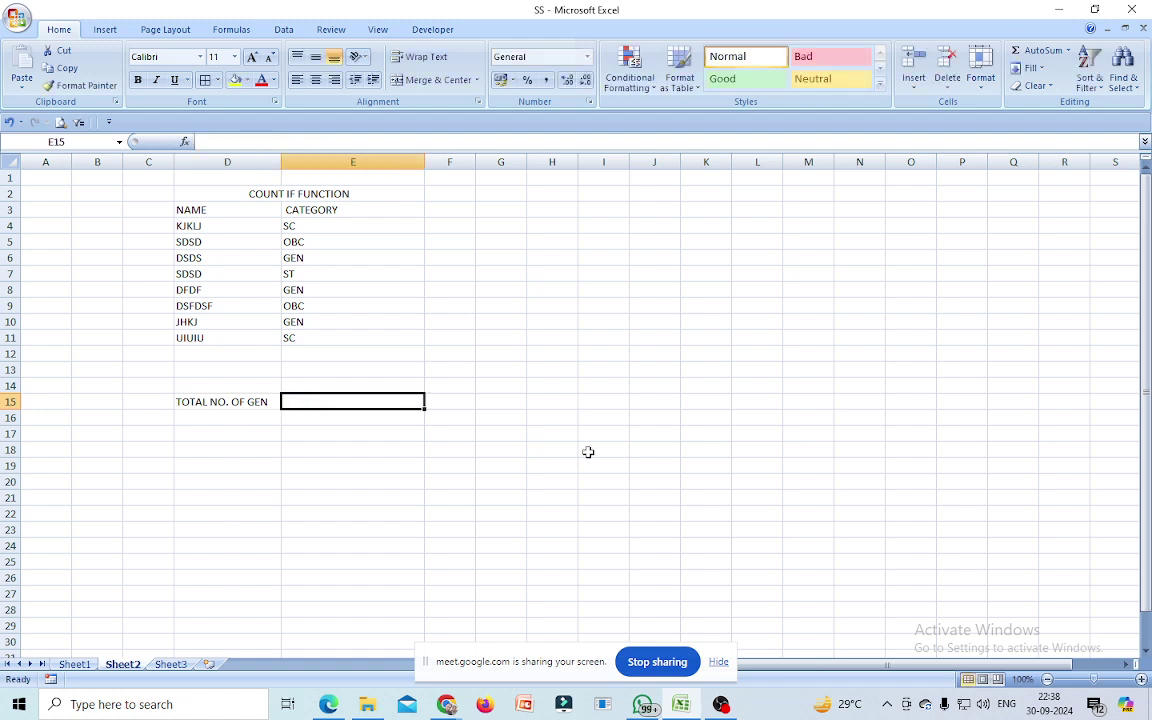
{"action": "type", "text": "="}
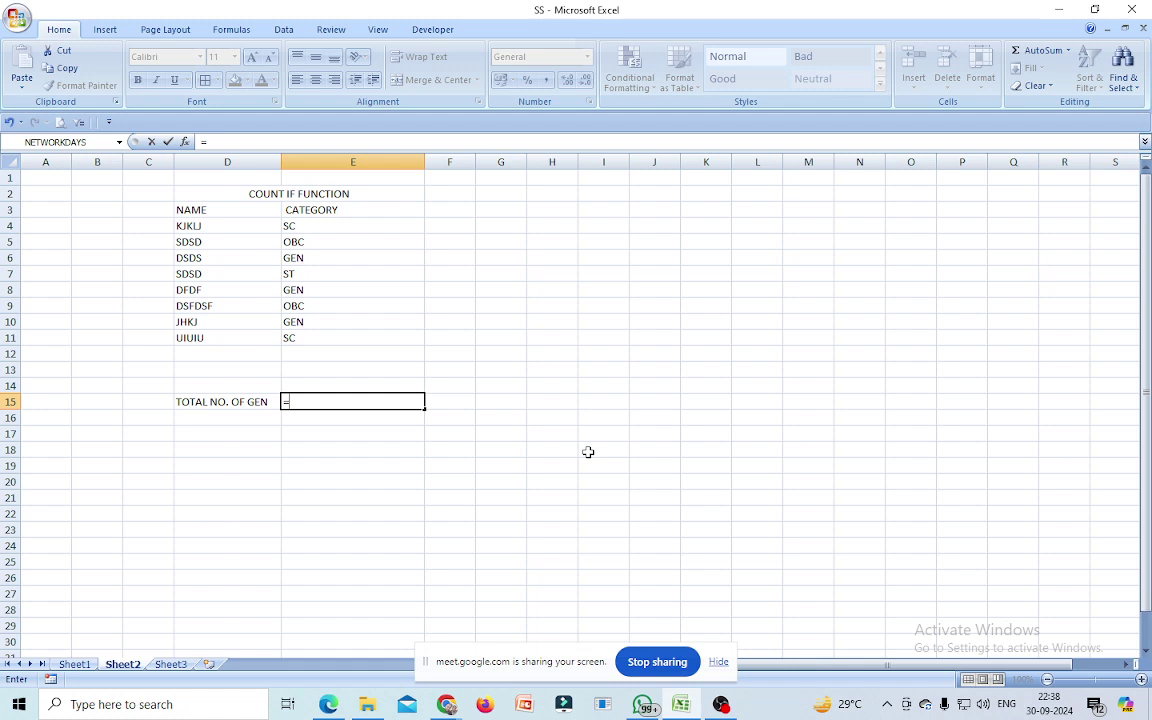
{"action": "type", "text": "COUNT"}
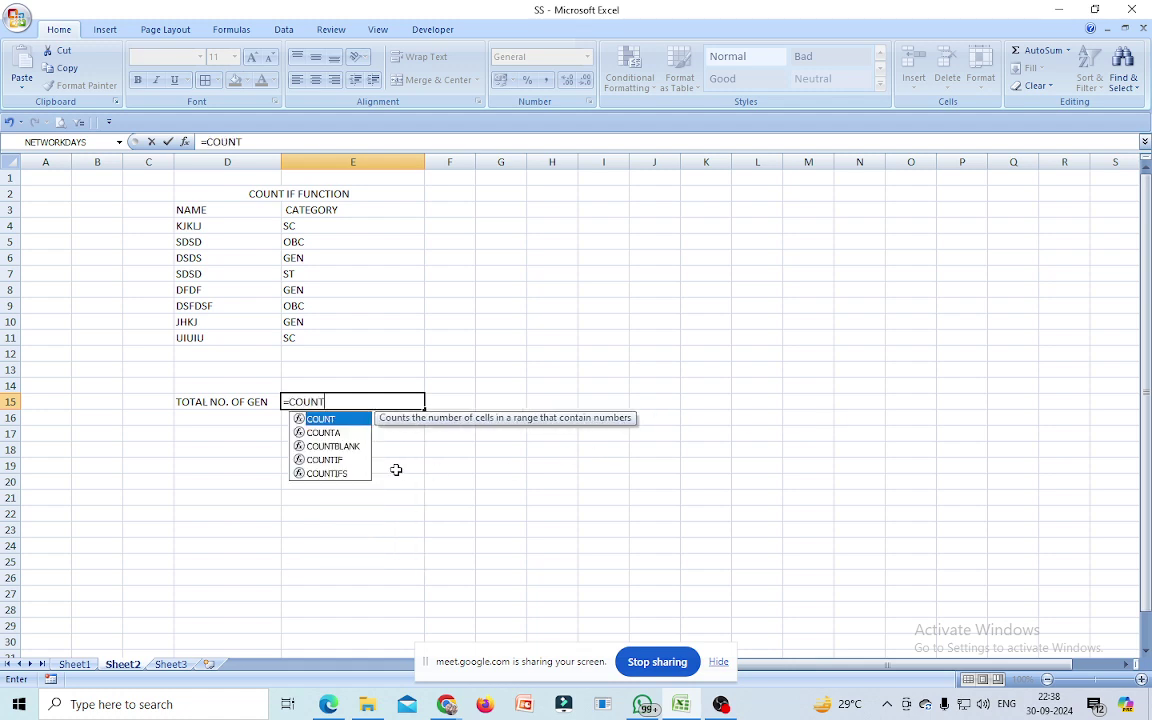
{"action": "double_click", "coordinate": [325, 460]}
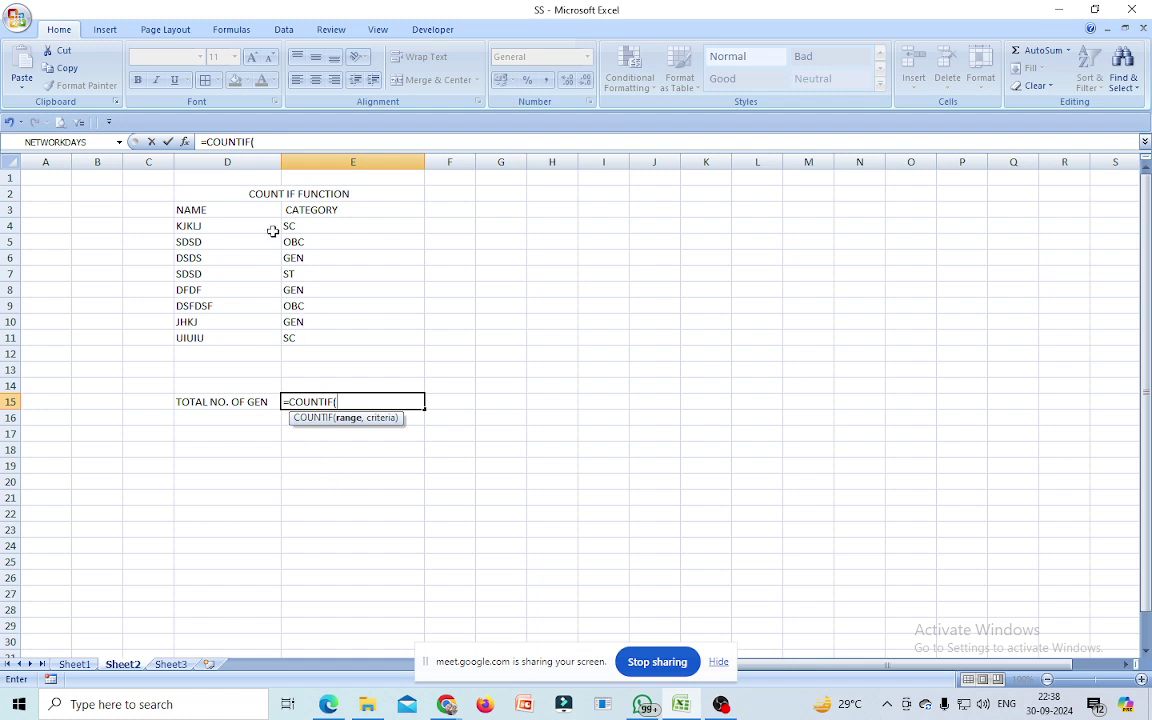
{"action": "left_click_drag", "start_coordinate": [288, 226], "coordinate": [290, 338]}
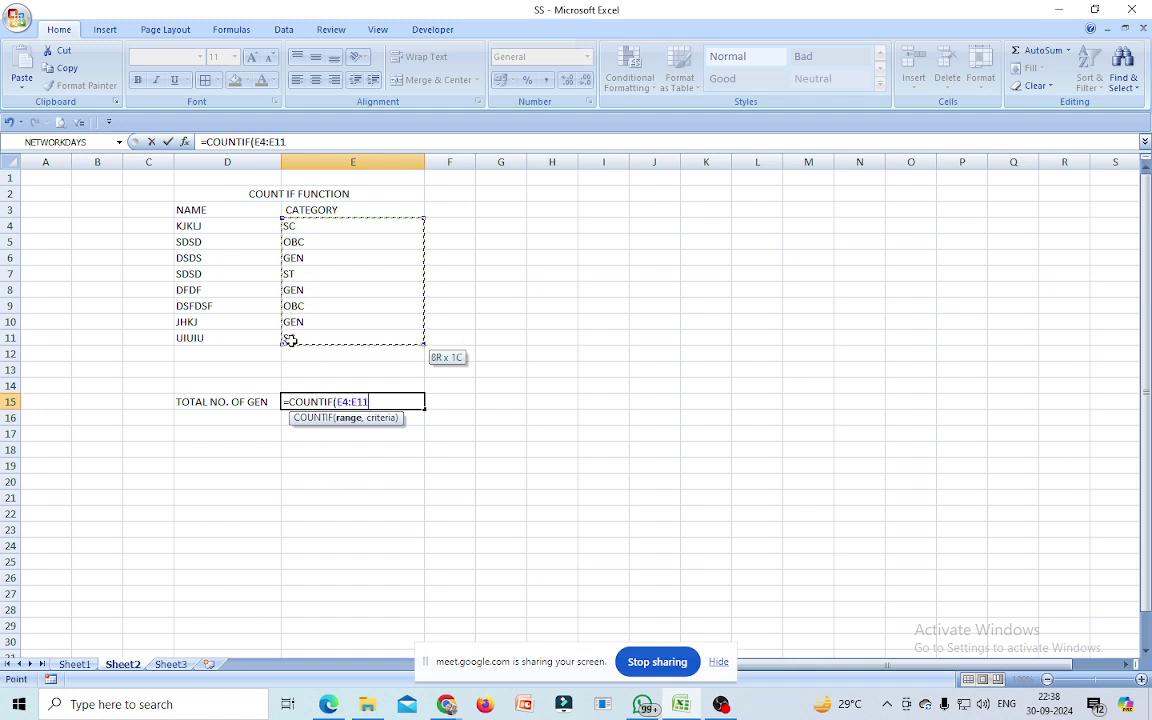
{"action": "type", "text": ","}
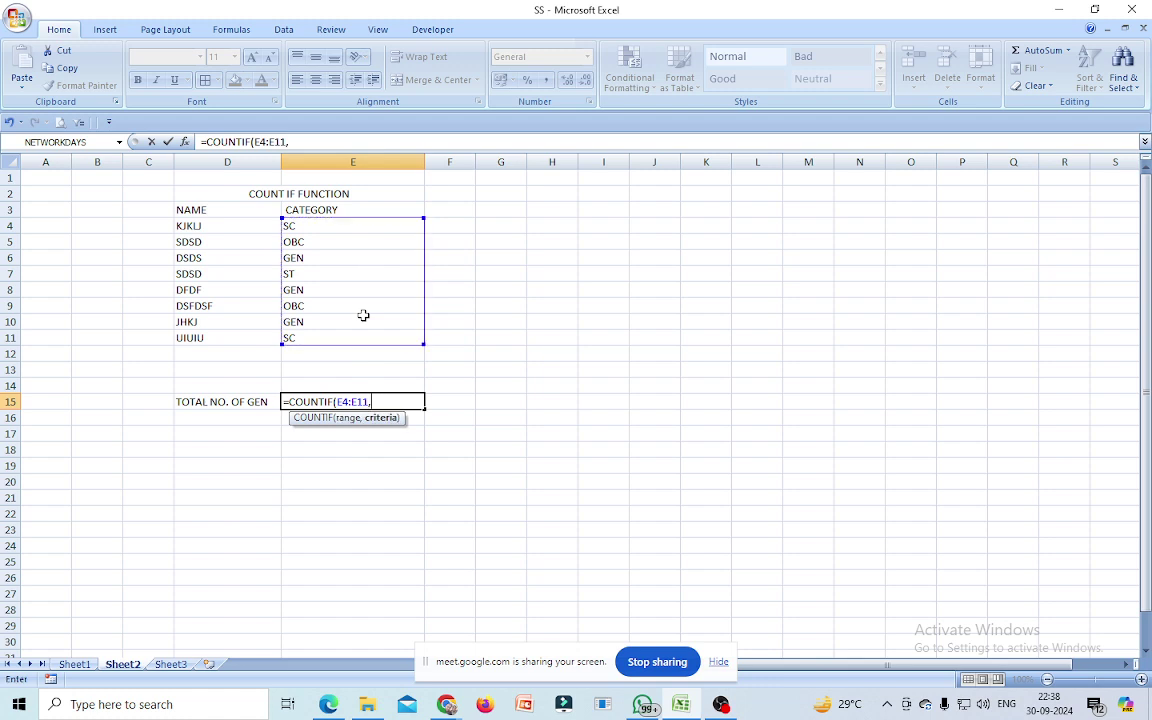
{"action": "type", "text": "\""}
{"action": "type", "text": "GEN"}
{"action": "type", "text": "\""}
{"action": "type", "text": ")"}
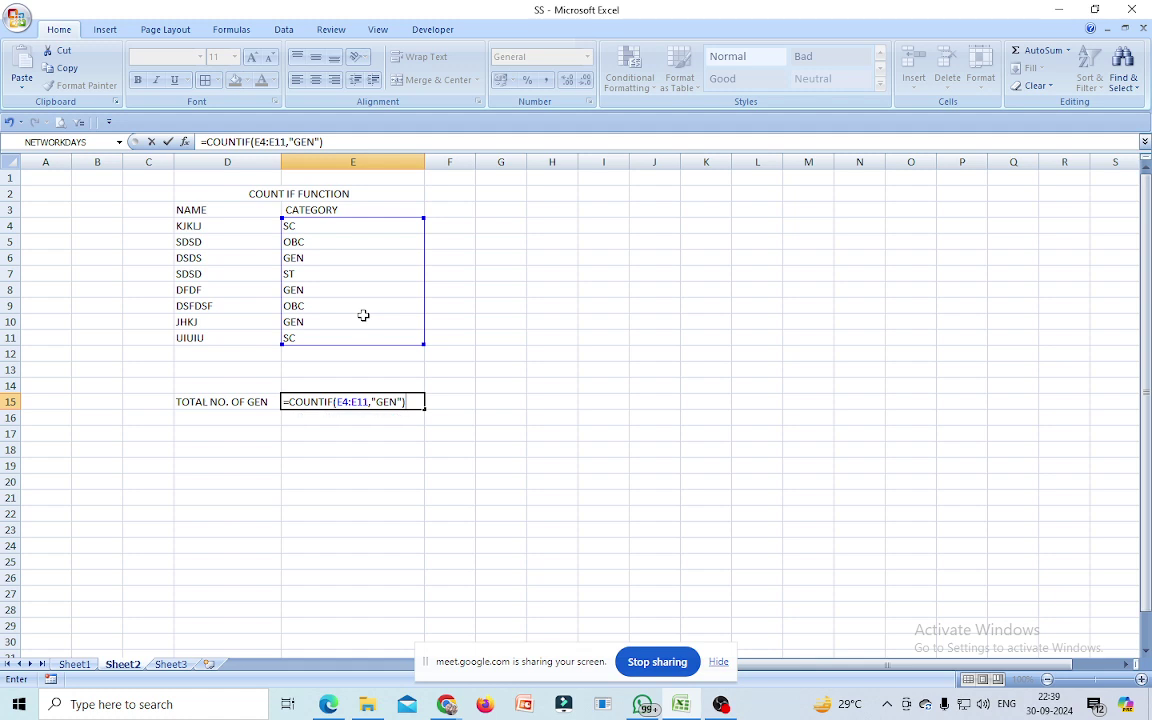
{"action": "key", "text": "Return"}
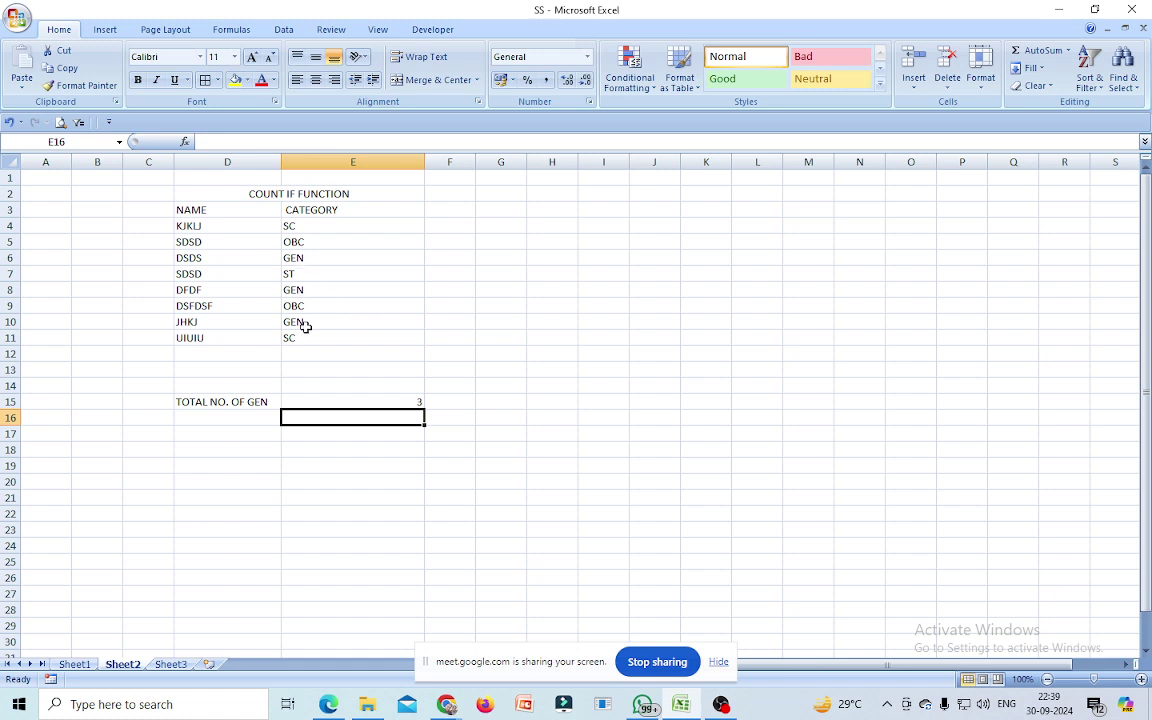
{"action": "left_click", "coordinate": [222, 400]}
- Copy the GEN label into D16 and change it to TOTAL NO. OF SC
{"action": "right_click", "coordinate": [222, 400]}
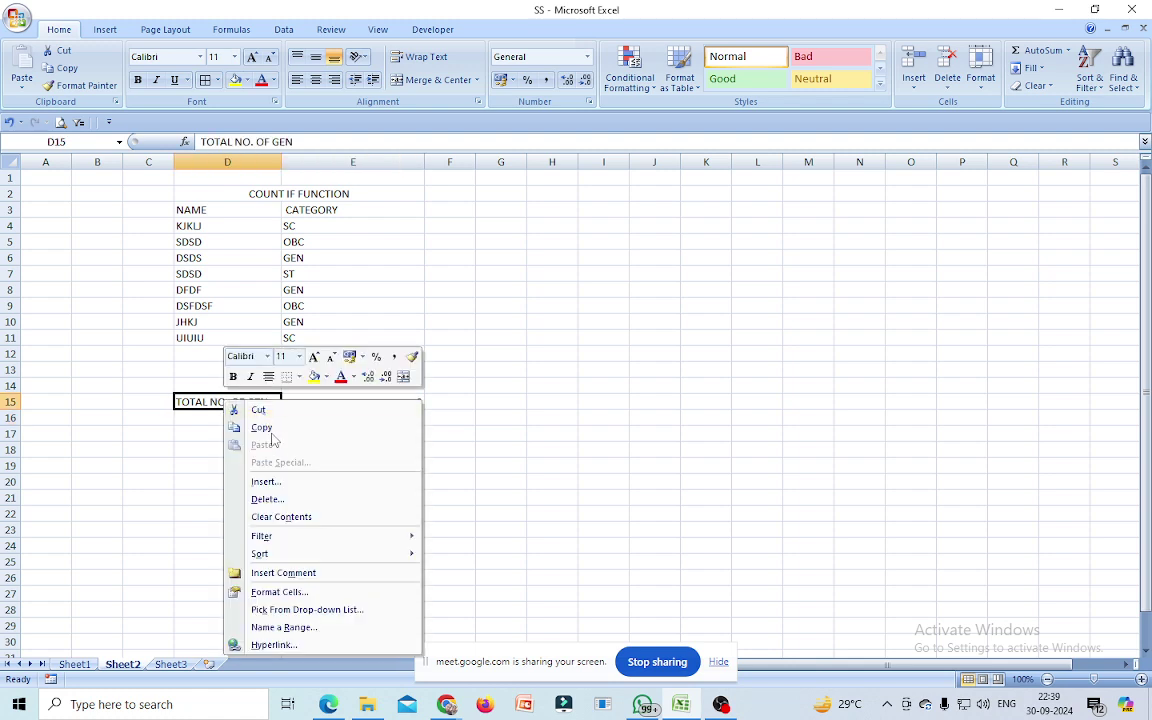
{"action": "left_click", "coordinate": [262, 427]}
{"action": "left_click", "coordinate": [212, 416]}
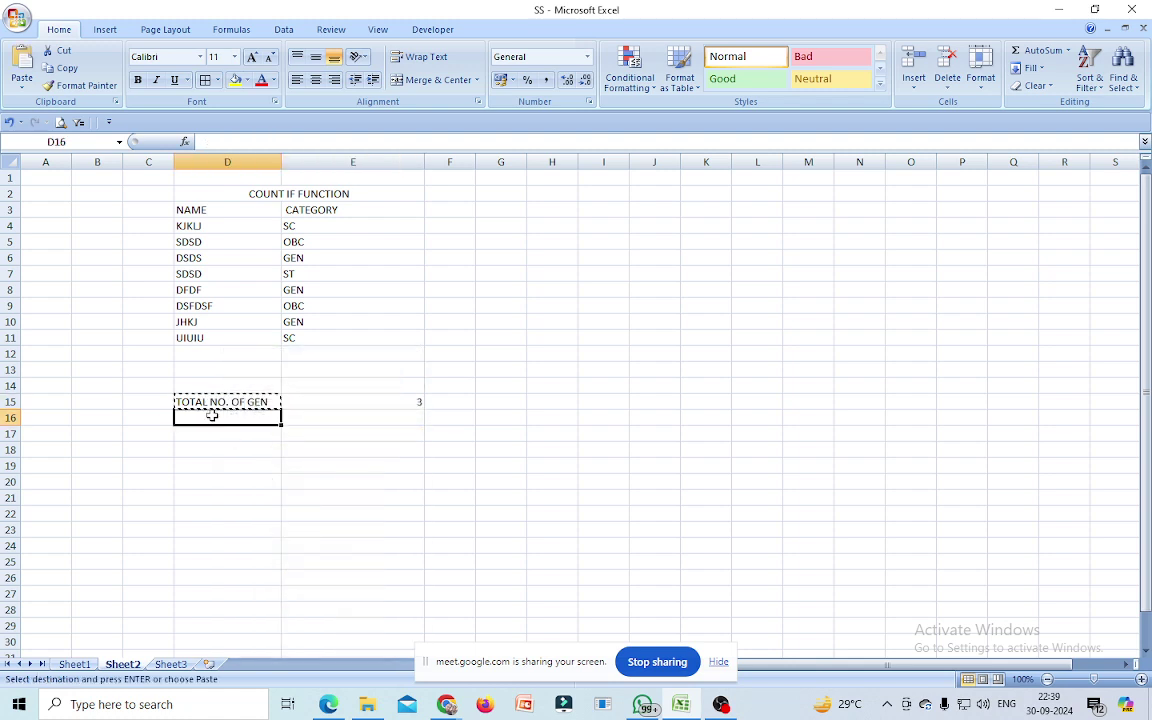
{"action": "key", "text": "ctrl+v"}
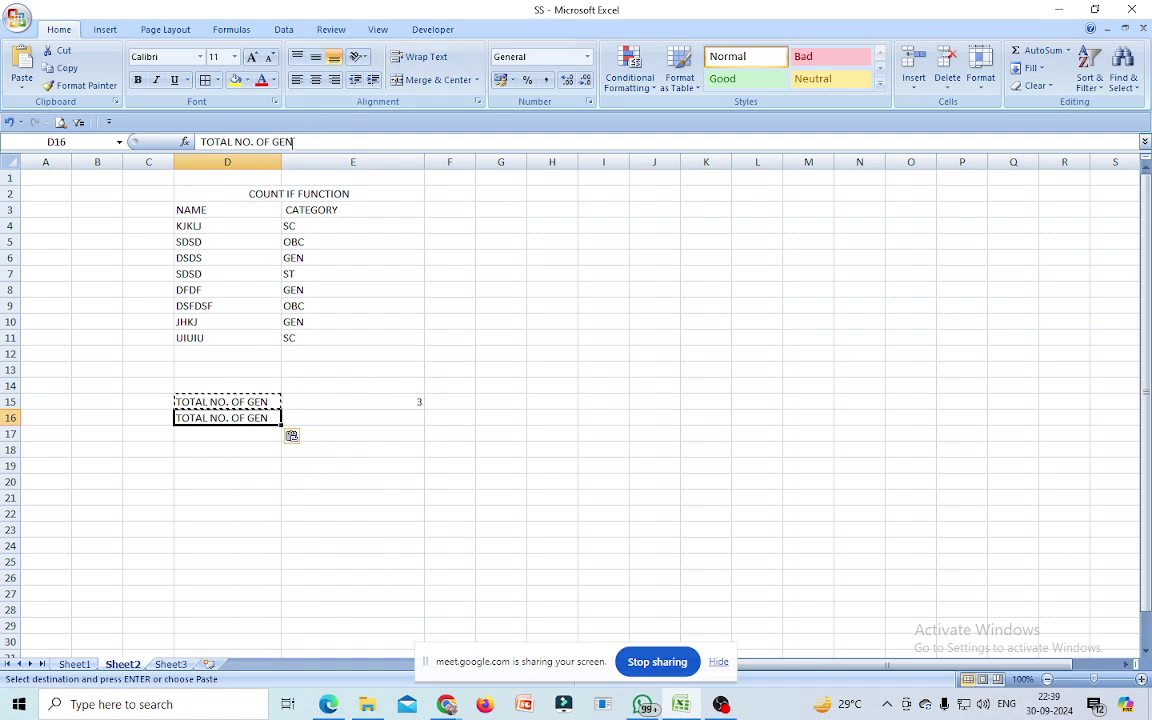
{"action": "left_click", "coordinate": [301, 141]}
{"action": "key", "text": "BackSpace"}
{"action": "key", "text": "BackSpace"}
{"action": "key", "text": "BackSpace"}
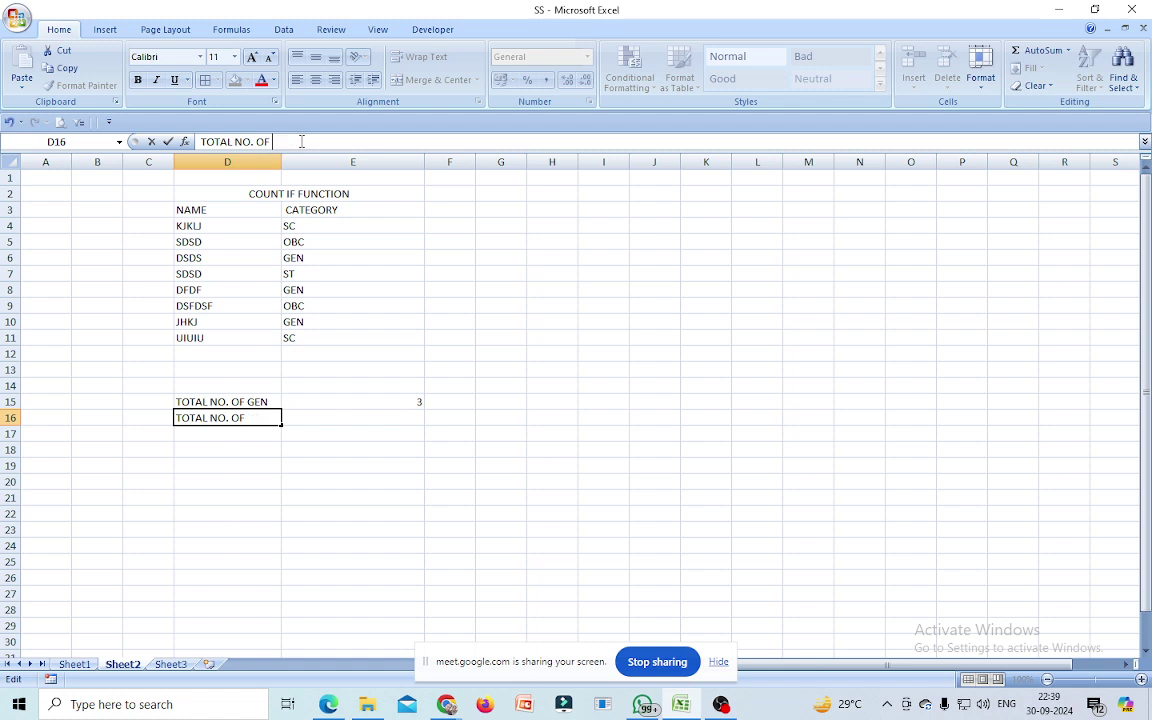
{"action": "type", "text": "SC"}
{"action": "left_click", "coordinate": [338, 418]}
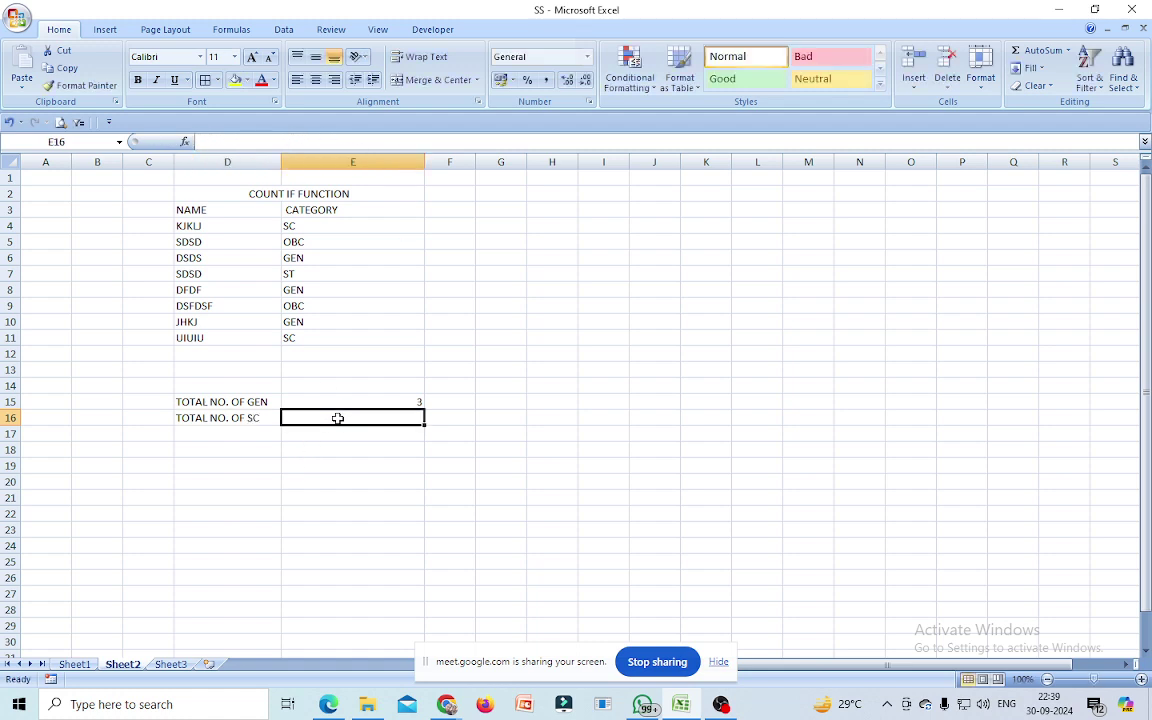
- Enter =COUNTIF(E4:E11,"SC") in E16, which returns 2
{"action": "type", "text": "=CO"}
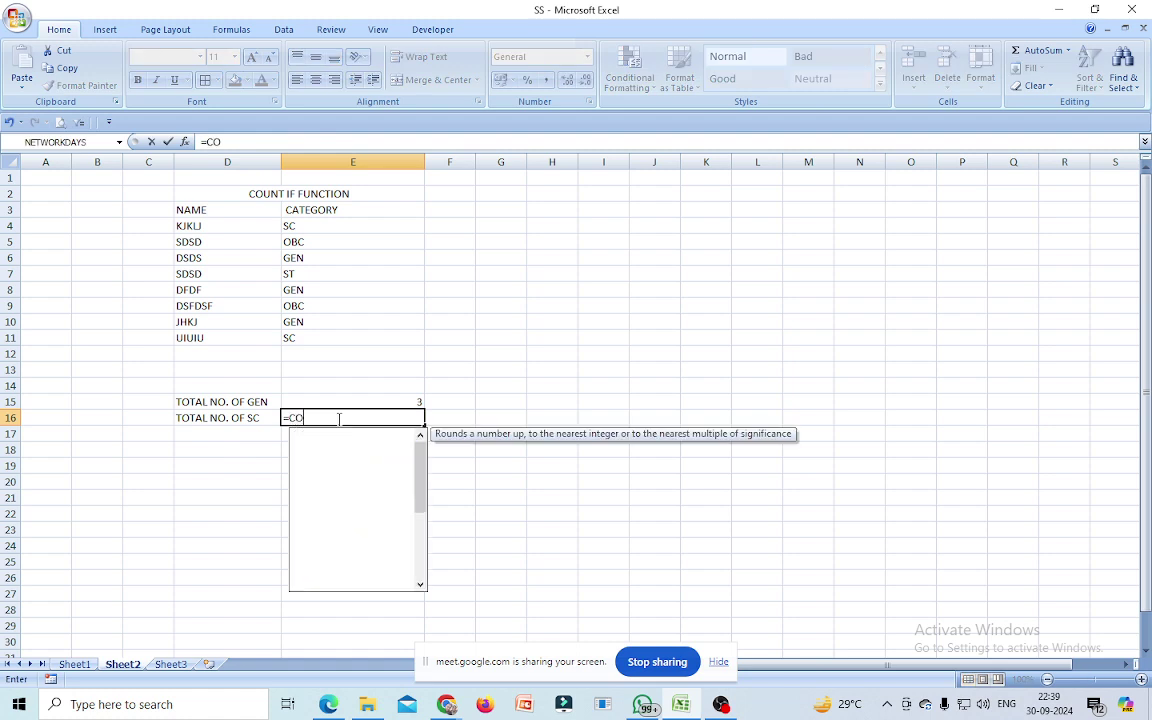
{"action": "type", "text": "U"}
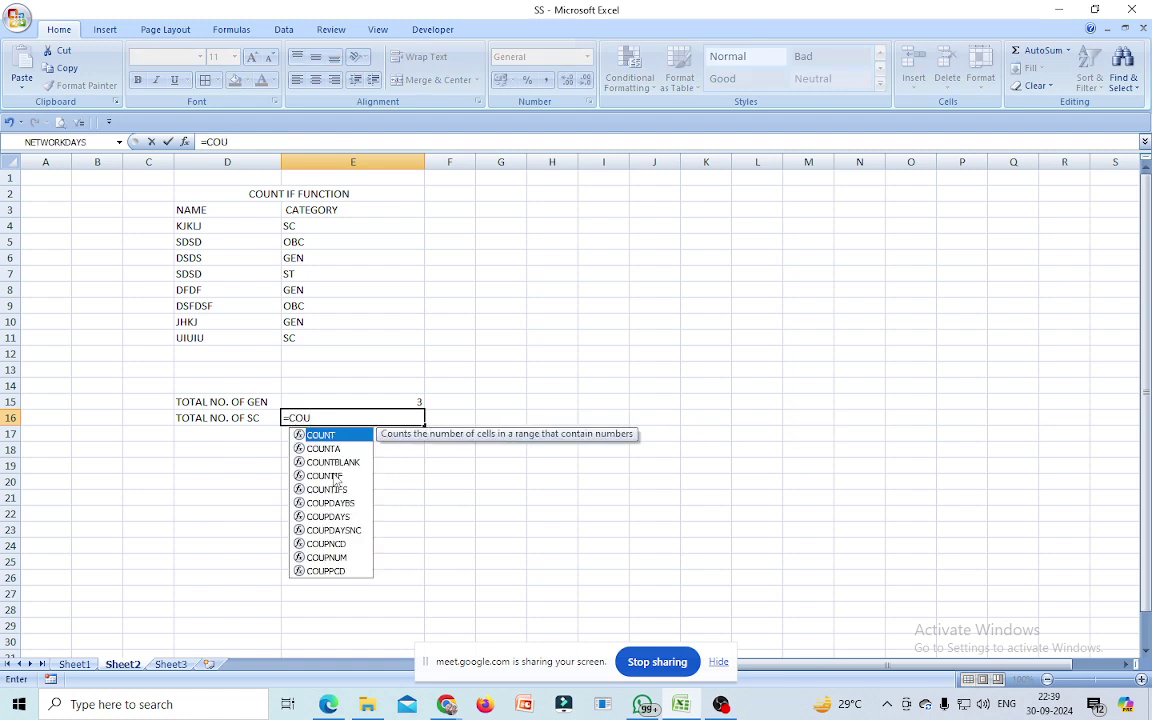
{"action": "left_click", "coordinate": [330, 476]}
{"action": "double_click", "coordinate": [331, 476]}
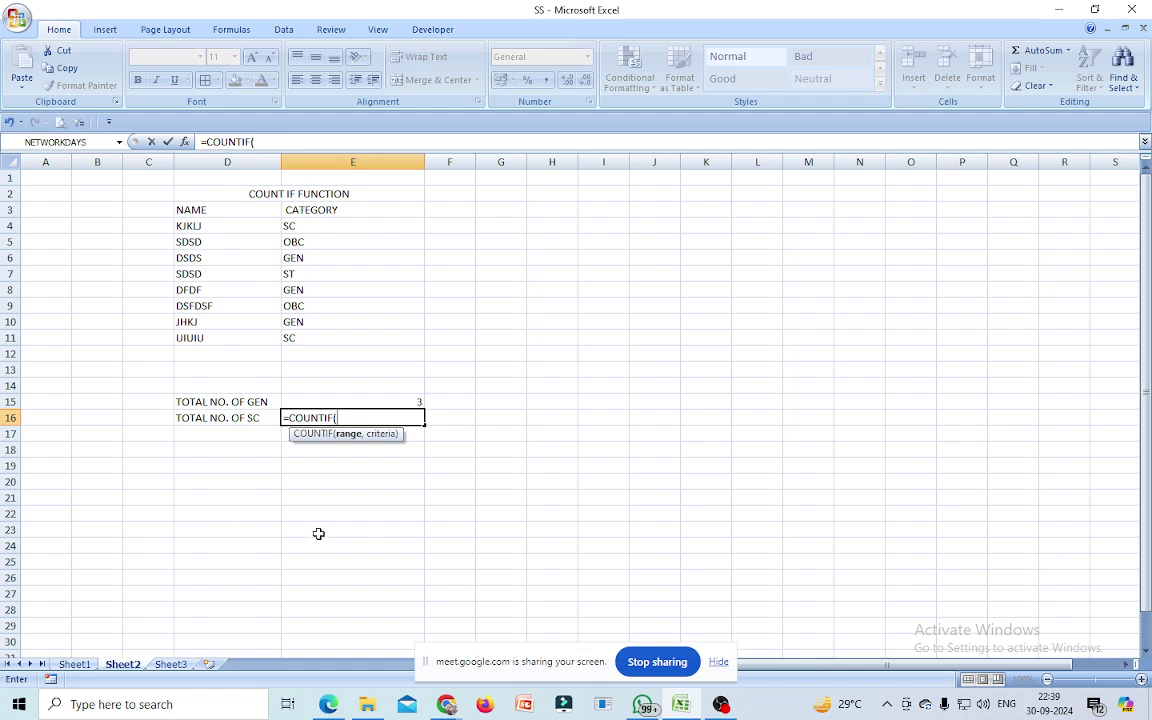
{"action": "left_click_drag", "start_coordinate": [289, 225], "coordinate": [303, 334]}
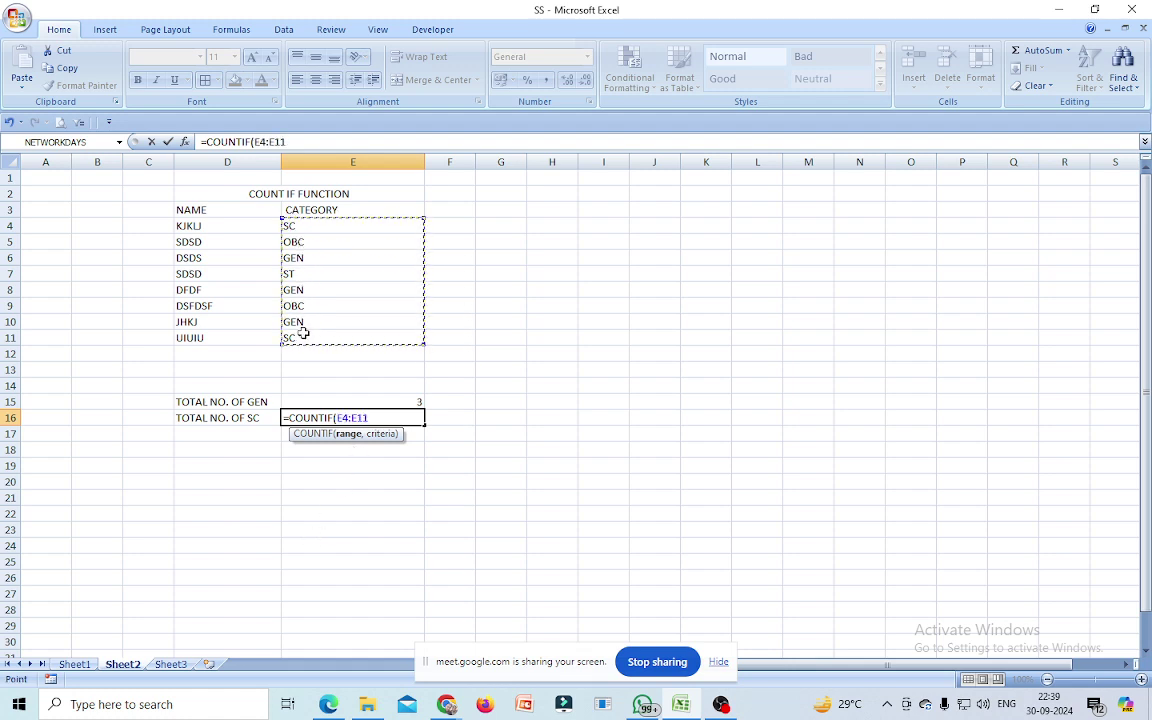
{"action": "type", "text": ","}
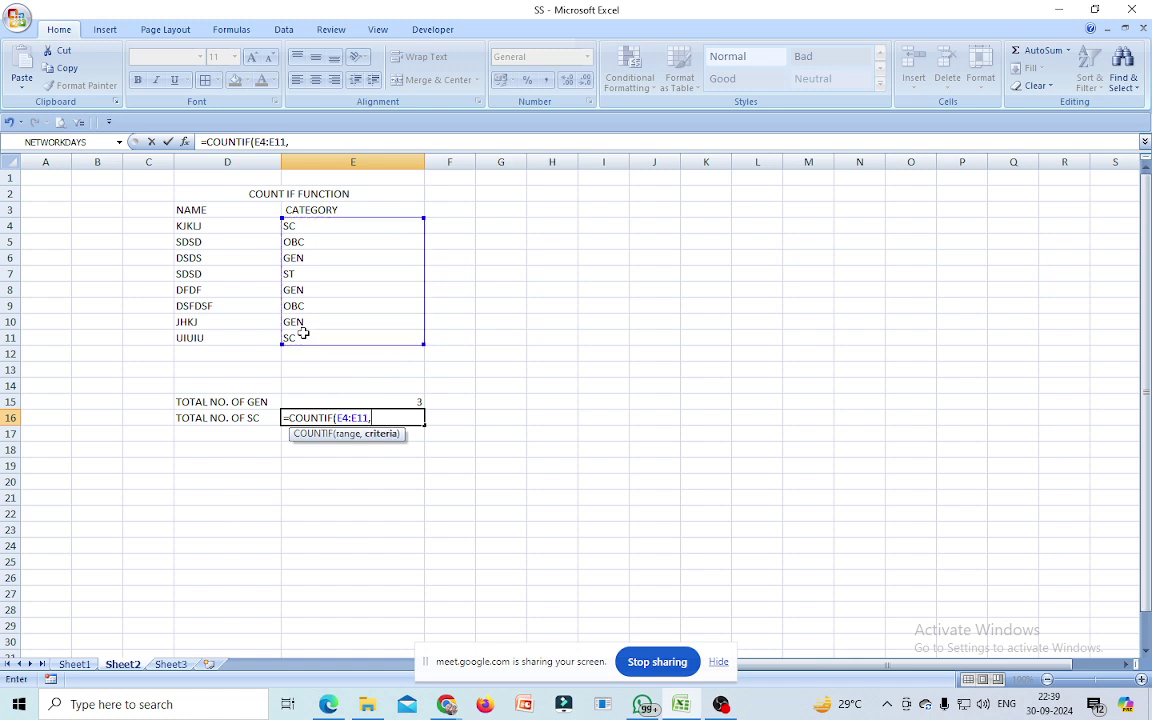
{"action": "type", "text": "\""}
{"action": "type", "text": "SC\")"}
{"action": "key", "text": "Return"}
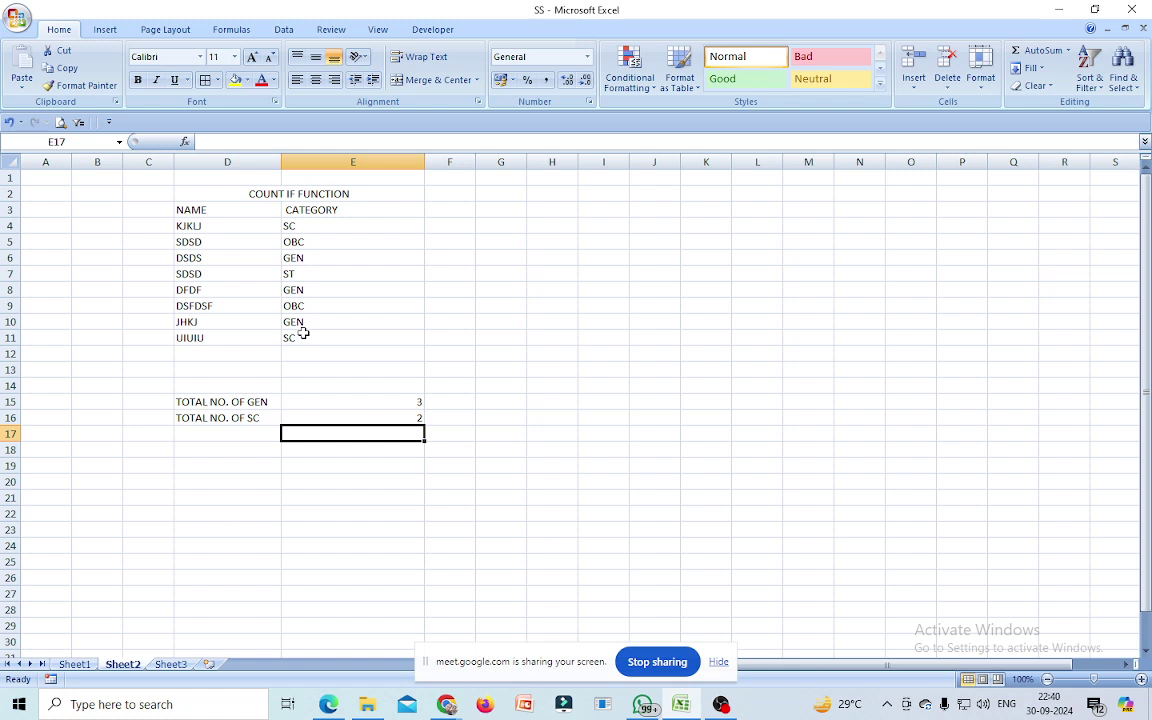
- Put TOTAL NO. OF OBC in D17 and =COUNTIF(E4:E11,"OBC") in E17, returning 2
{"action": "left_click", "coordinate": [186, 433]}
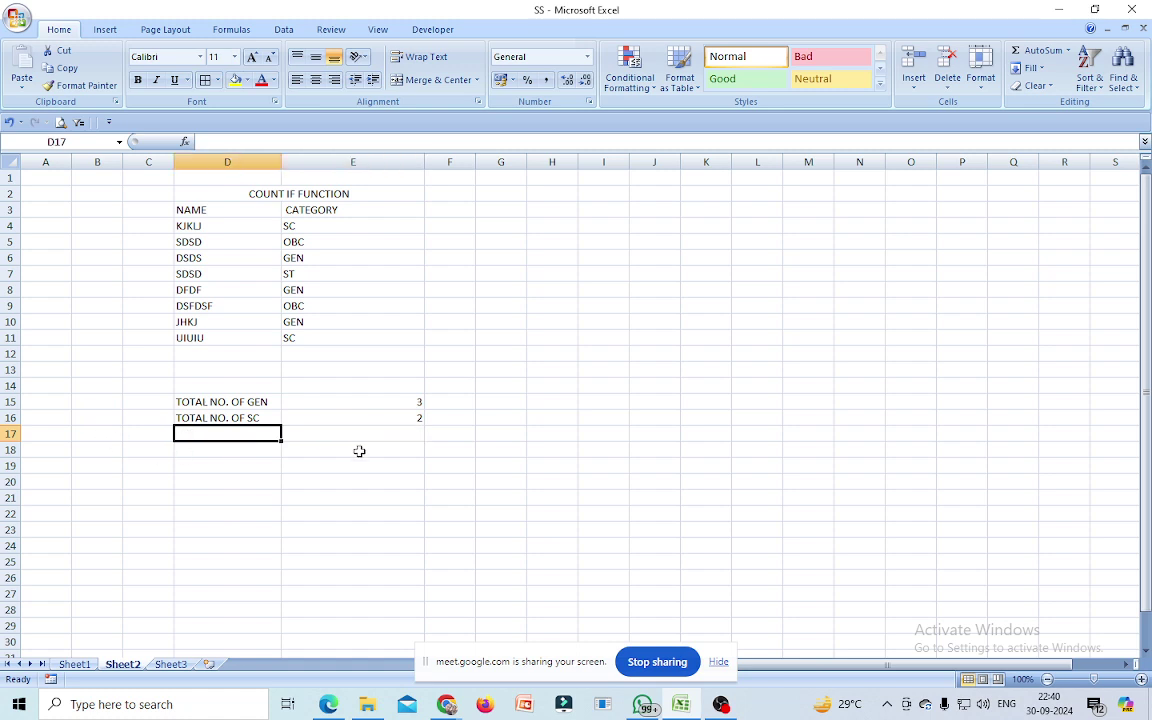
{"action": "type", "text": "TOTAL NO. OF "}
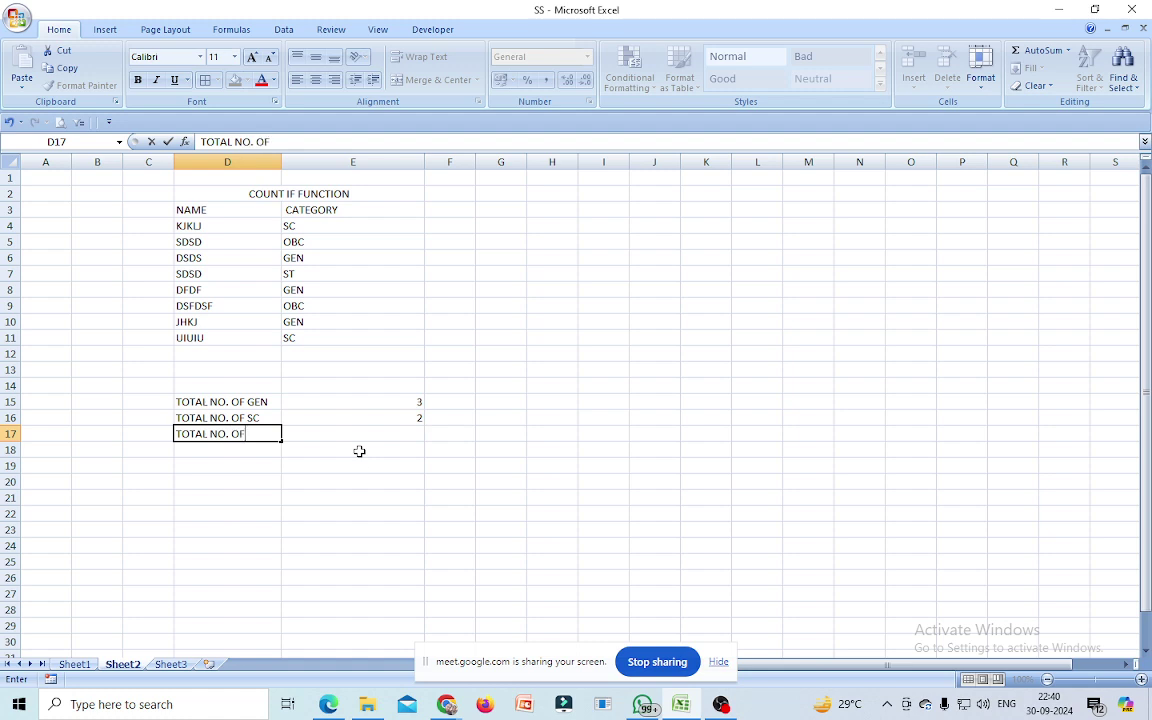
{"action": "type", "text": "OBC"}
{"action": "left_click", "coordinate": [351, 434]}
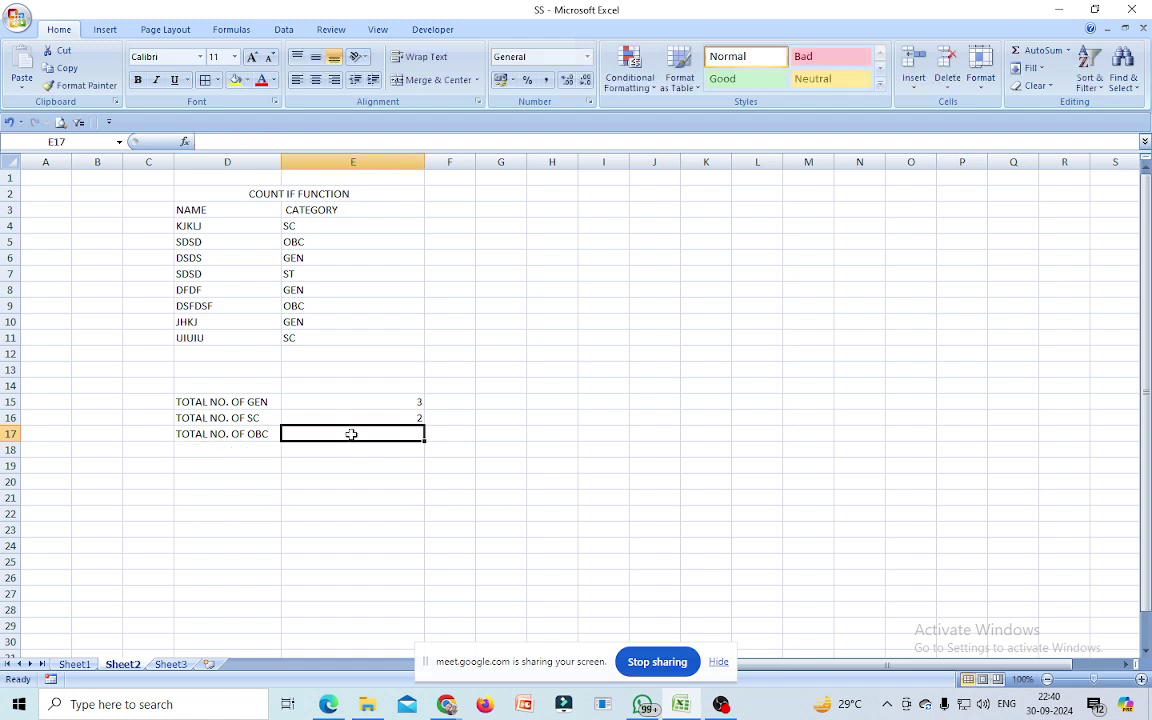
{"action": "type", "text": "=COUNT"}
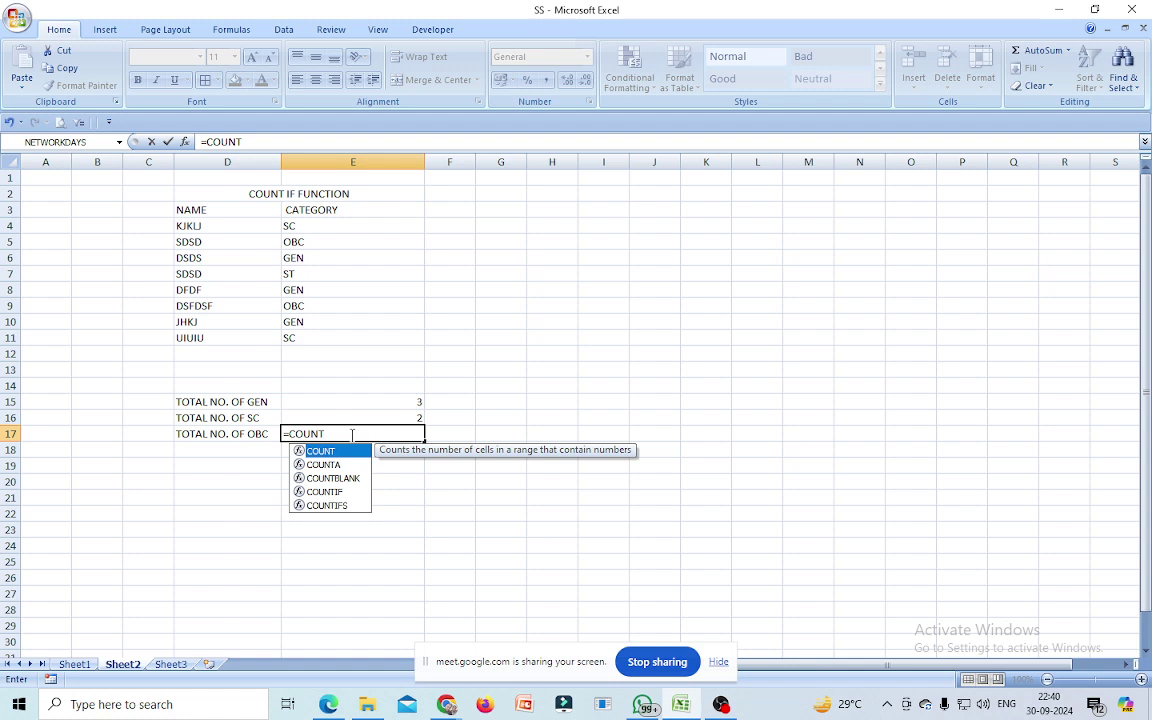
{"action": "double_click", "coordinate": [333, 491]}
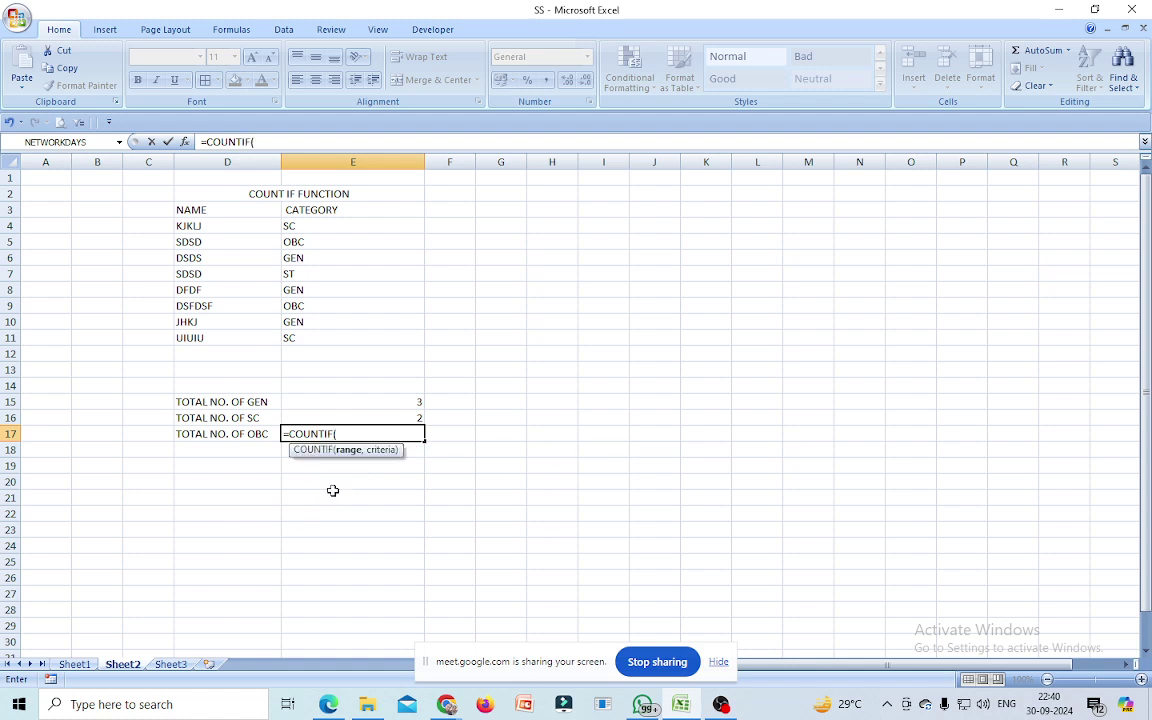
{"action": "left_click_drag", "start_coordinate": [290, 228], "coordinate": [296, 338]}
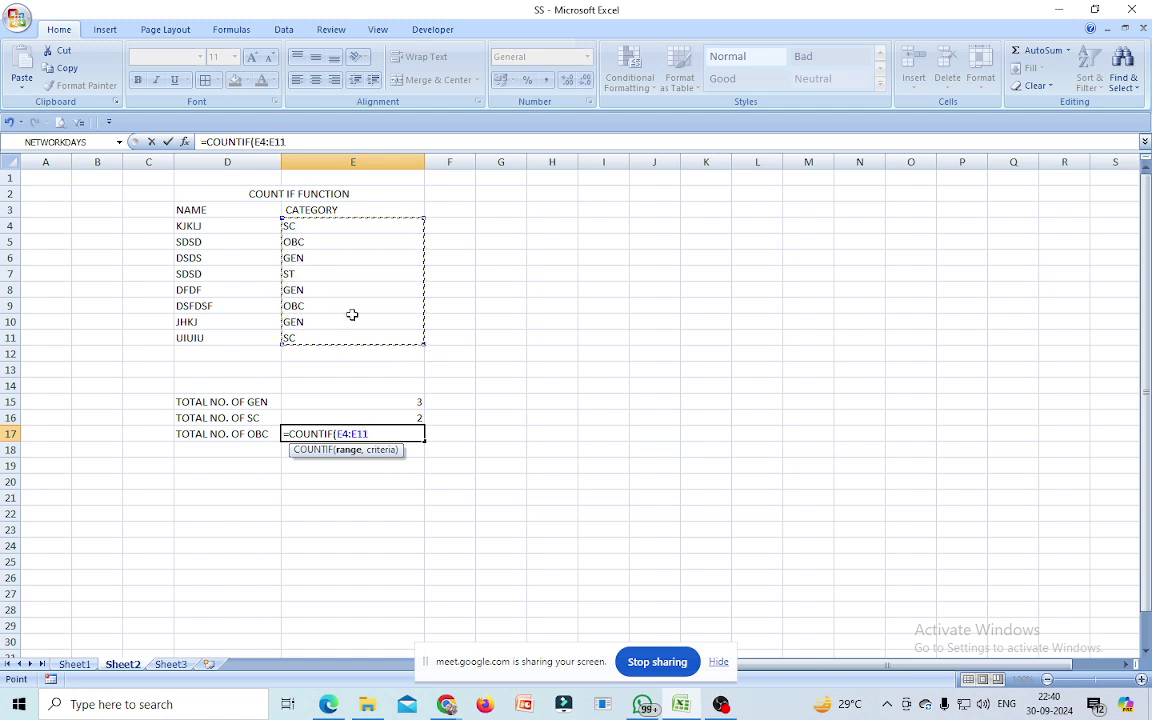
{"action": "type", "text": ",\"OBC"}
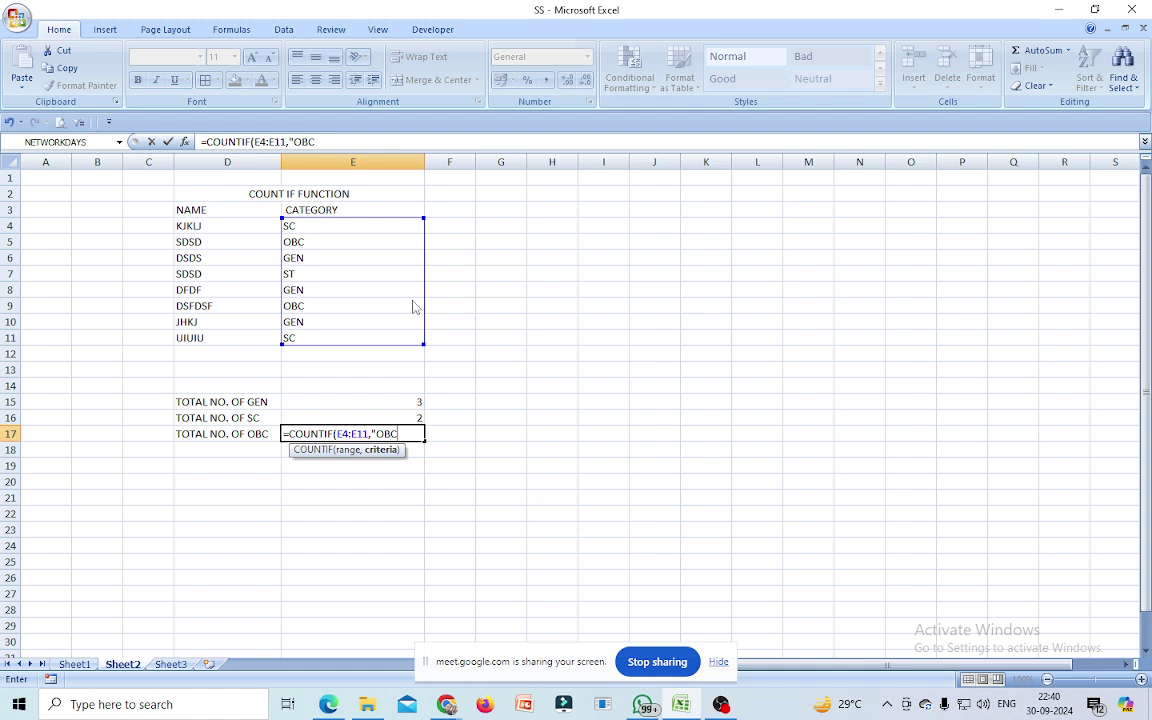
{"action": "type", "text": "\""}
{"action": "type", "text": ")"}
{"action": "key", "text": "Return"}
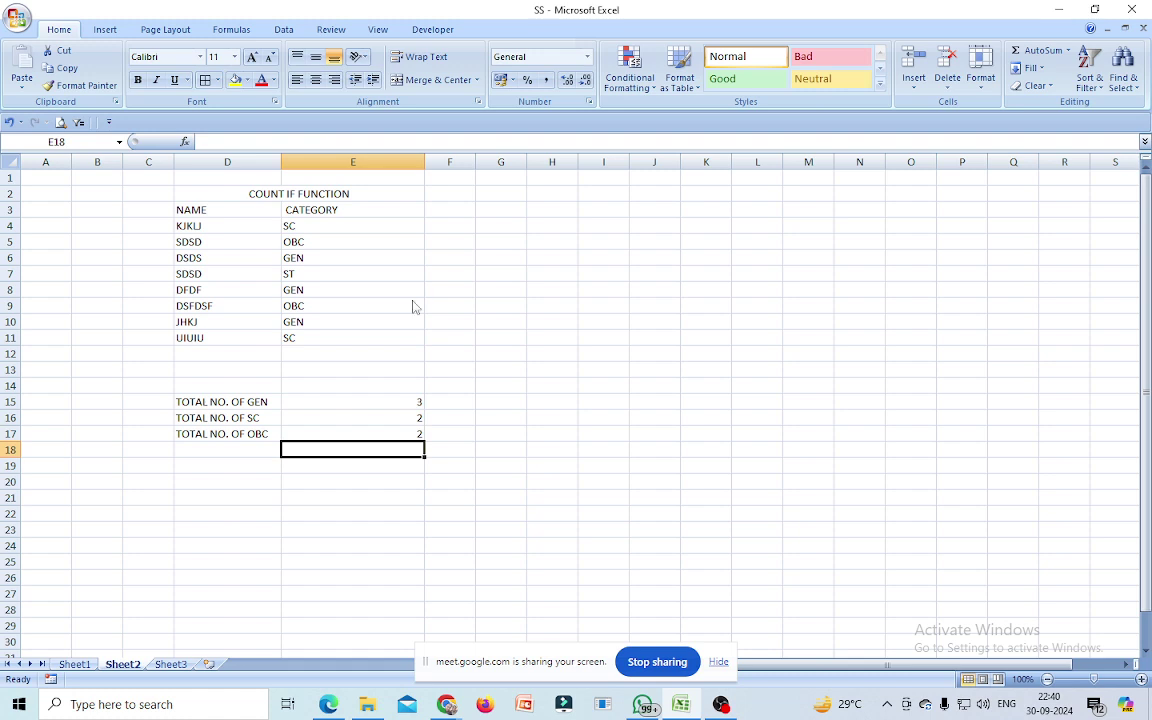
- Copy the TOTAL NO. OF OBC label into D18 and change it to TOTAL NO. OF ST
{"action": "left_click", "coordinate": [220, 437]}
{"action": "right_click", "coordinate": [229, 440]}
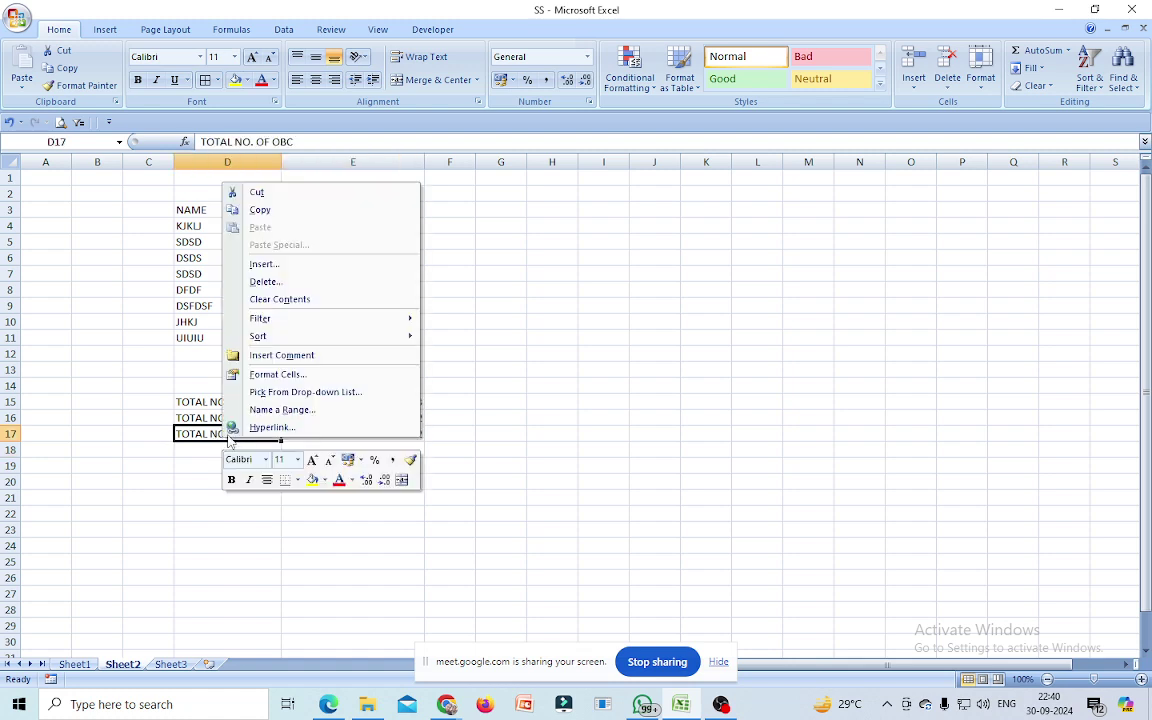
{"action": "left_click", "coordinate": [262, 211]}
{"action": "left_click", "coordinate": [197, 449]}
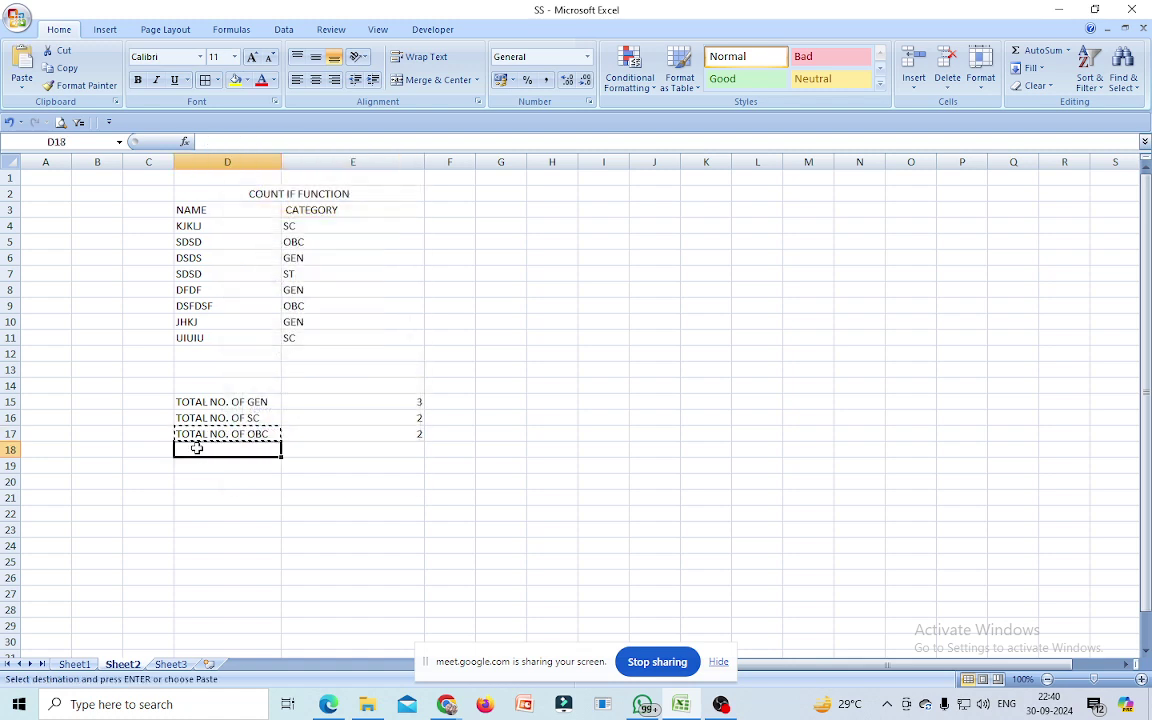
{"action": "key", "text": "ctrl+v"}
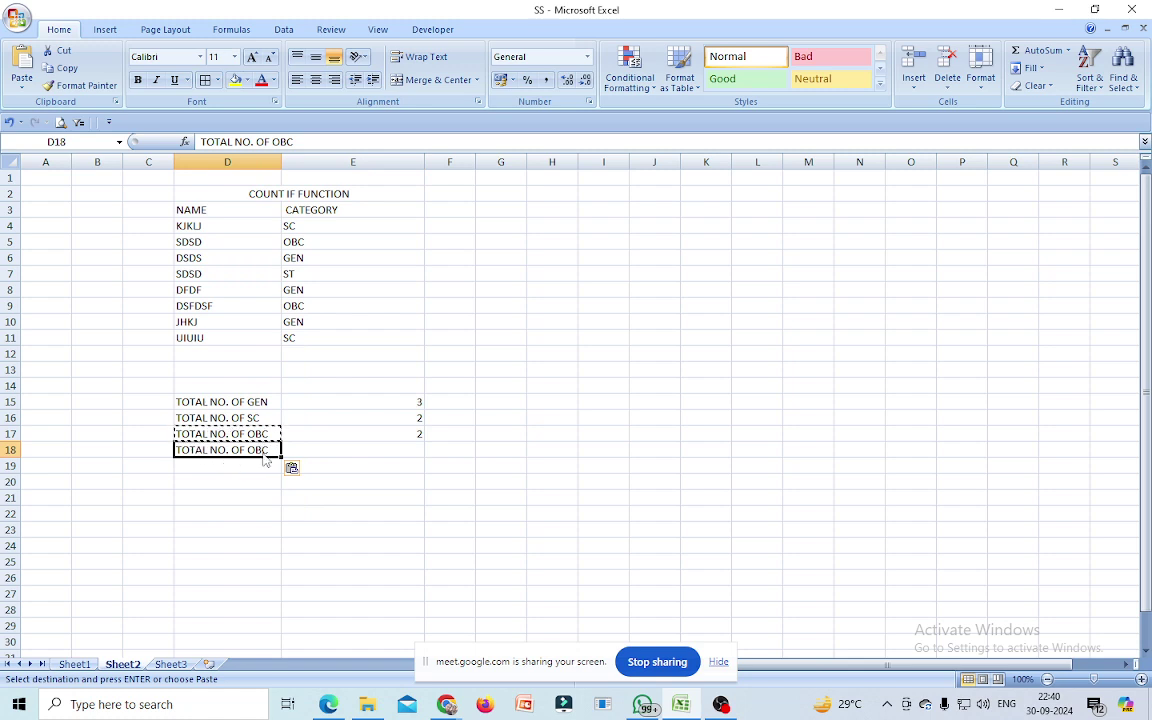
{"action": "left_click", "coordinate": [303, 141]}
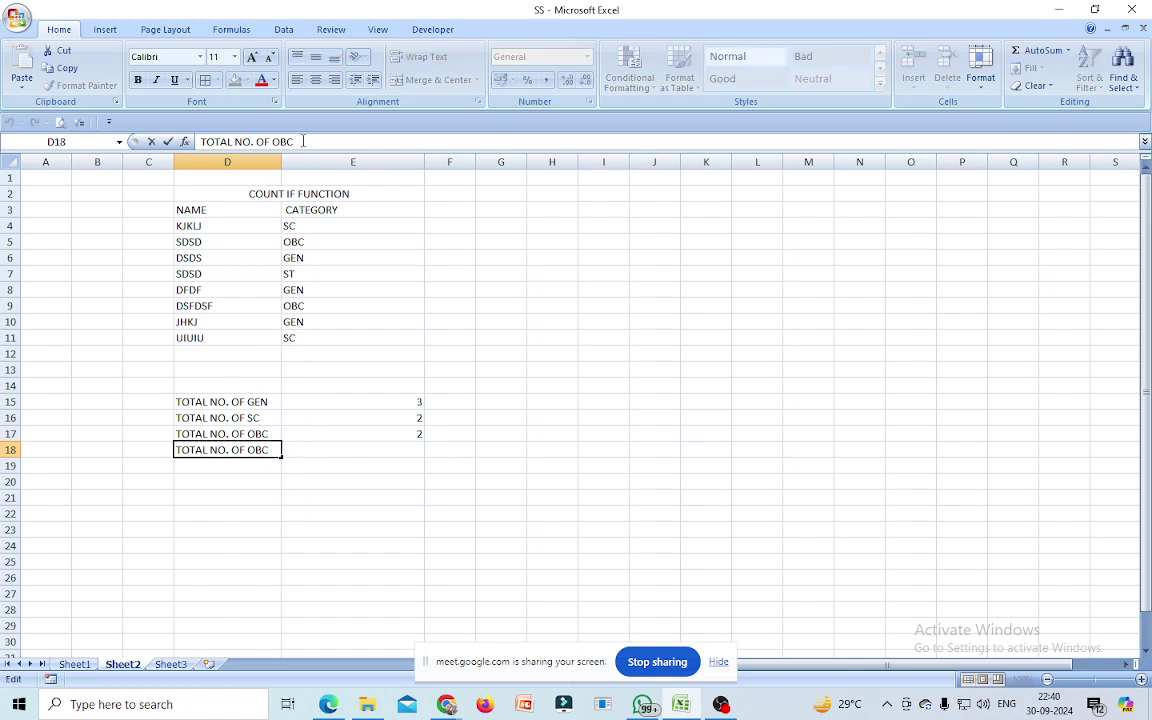
{"action": "key", "text": "BackSpace"}
{"action": "key", "text": "BackSpace"}
{"action": "key", "text": "BackSpace"}
{"action": "type", "text": "ST"}
{"action": "left_click", "coordinate": [380, 527]}
- Enter =COUNTIF(E4:E11,"ST") in E18 to count the ST entries
{"action": "left_click", "coordinate": [383, 451]}
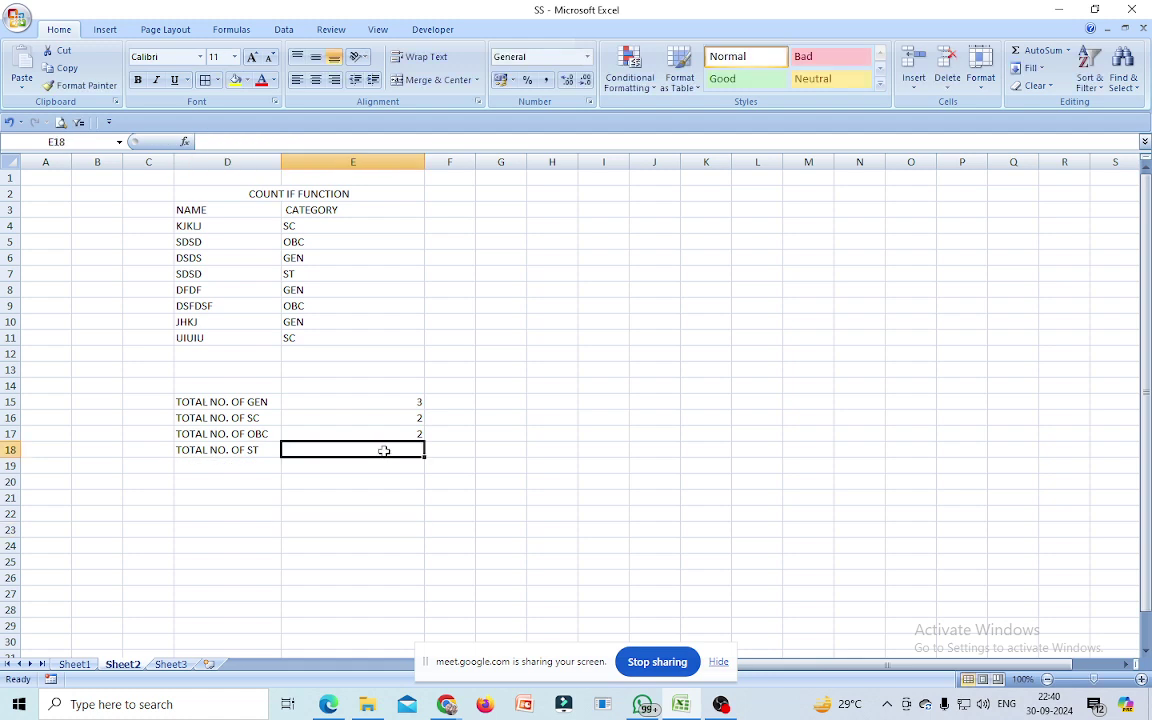
{"action": "type", "text": "=COUNT"}
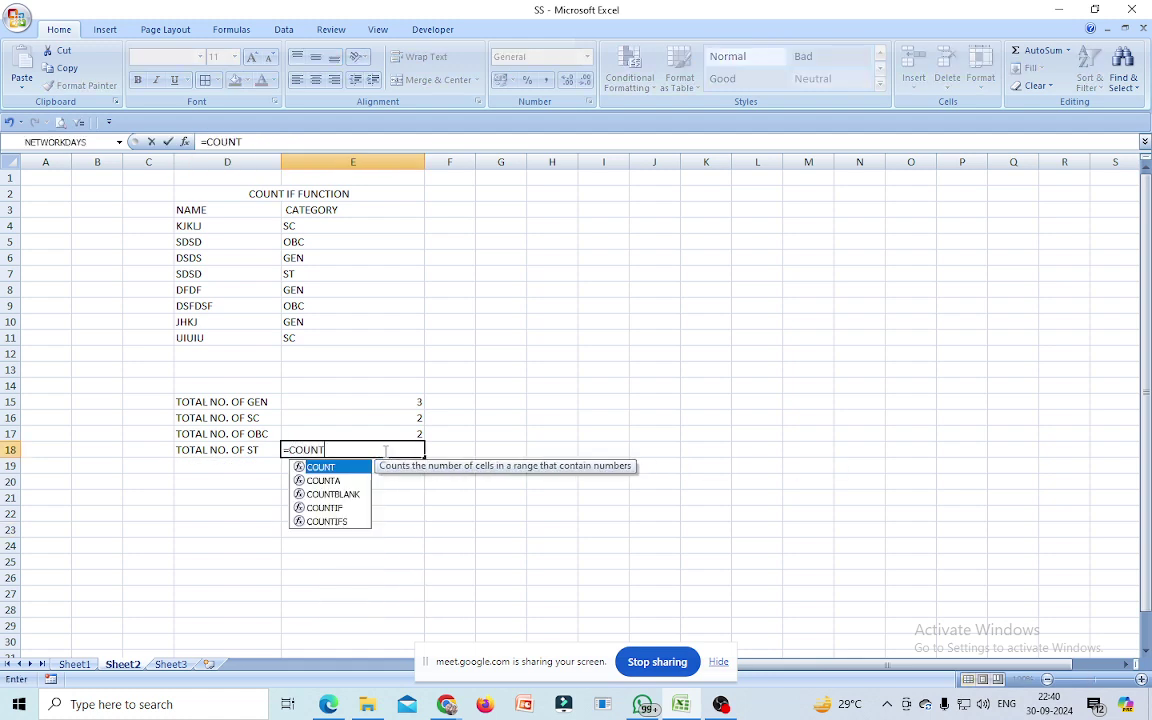
{"action": "double_click", "coordinate": [325, 507]}
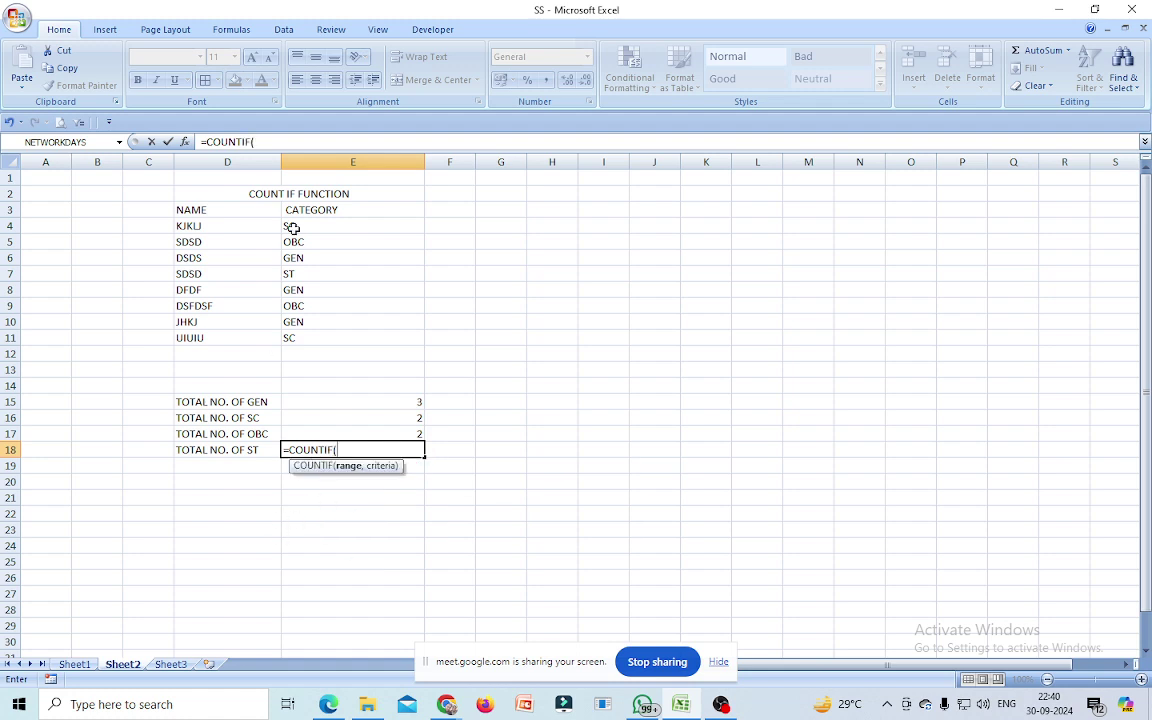
{"action": "left_click_drag", "start_coordinate": [301, 226], "coordinate": [303, 338]}
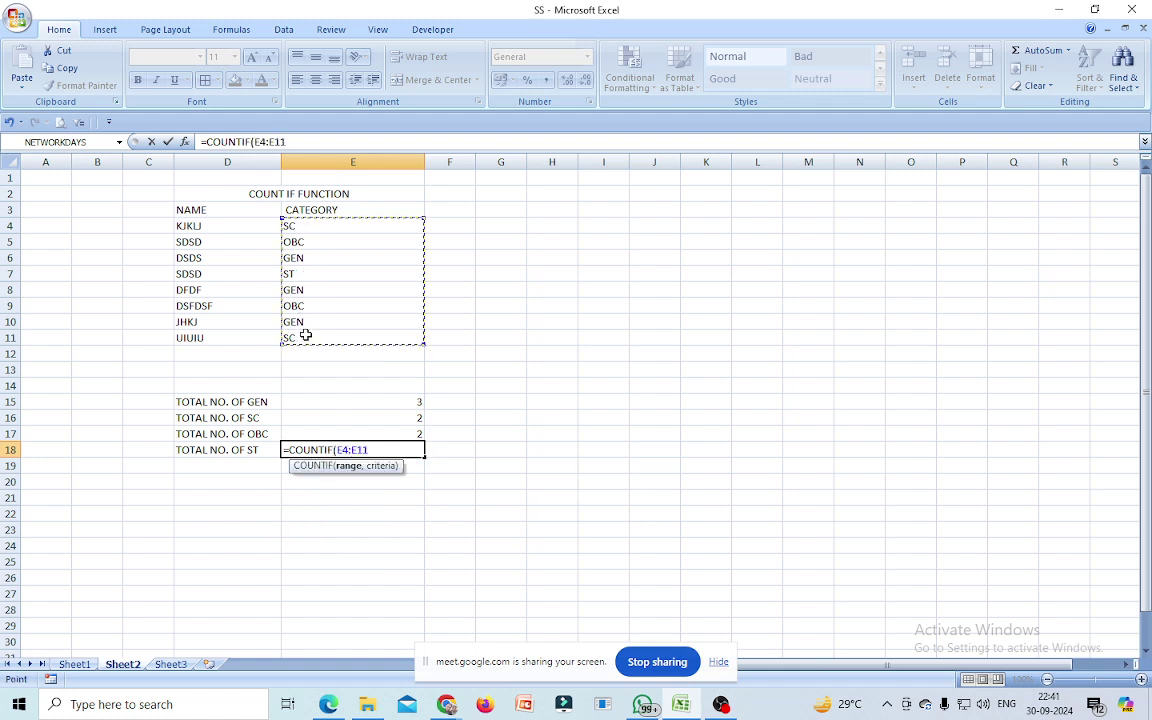
{"action": "type", "text": ","}
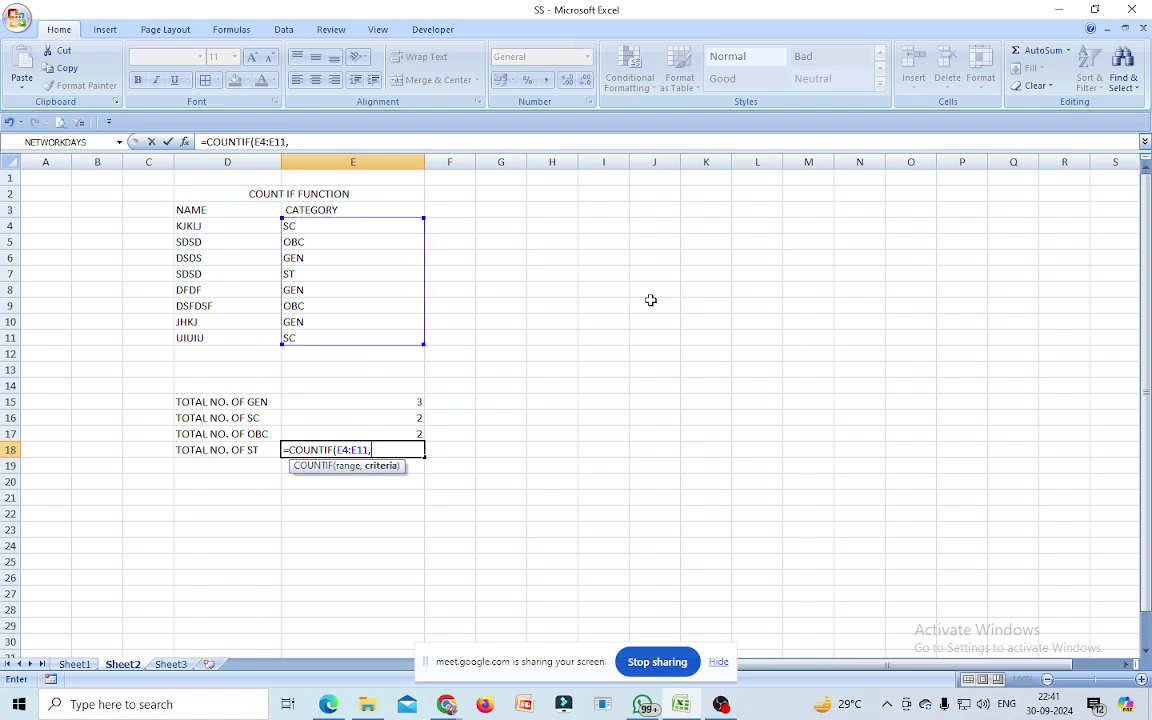
{"action": "type", "text": "\"ST\""}
{"action": "type", "text": ")"}
{"action": "key", "text": "Return"}
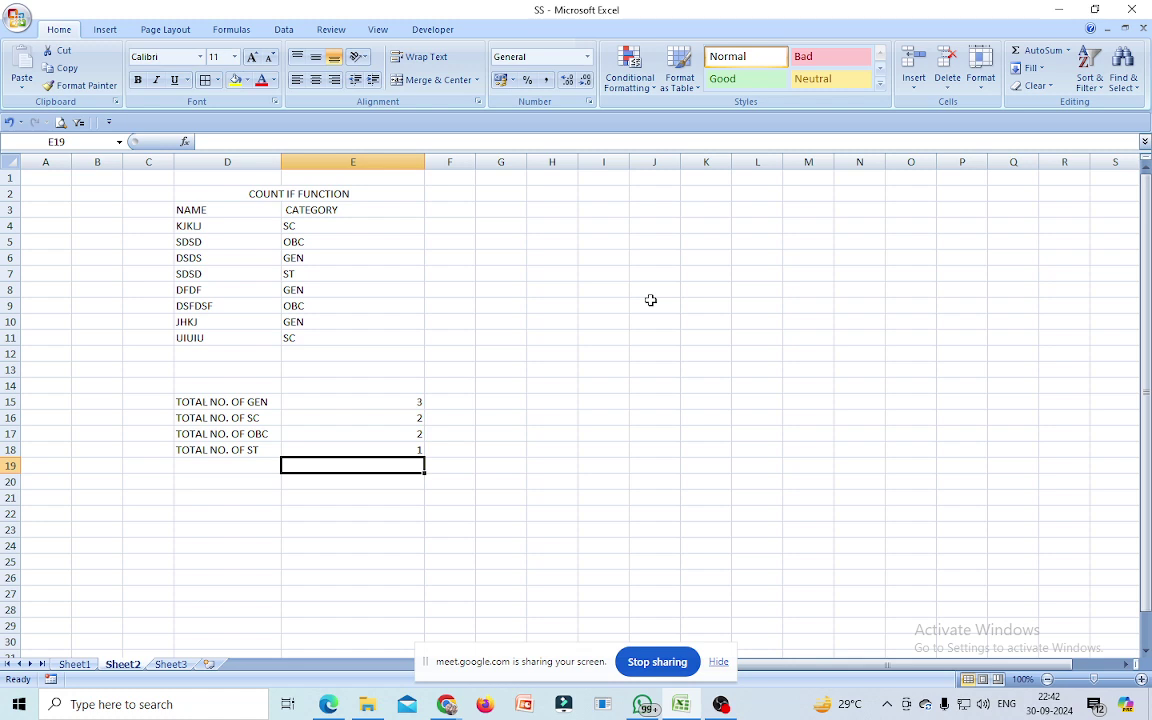
- Add a PLACE header in F3 with JADAVPUR, SONARPUR and SONARPUR in F4:F6
{"action": "left_click", "coordinate": [440, 208]}
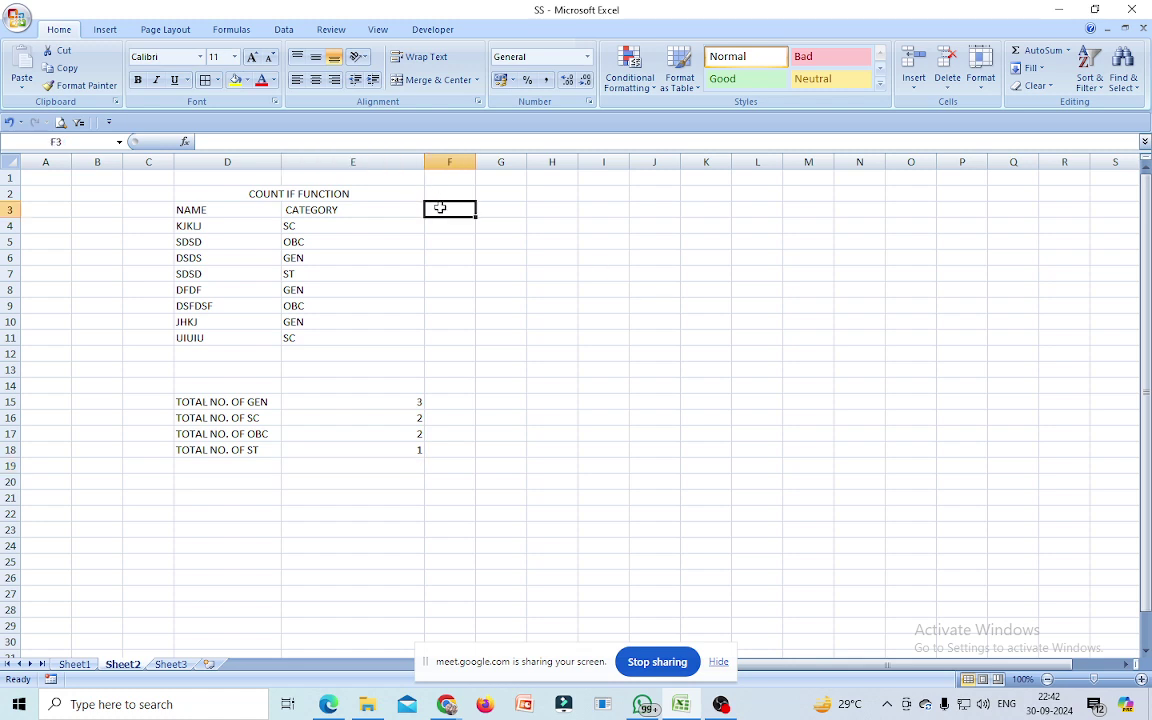
{"action": "type", "text": "PLACE"}
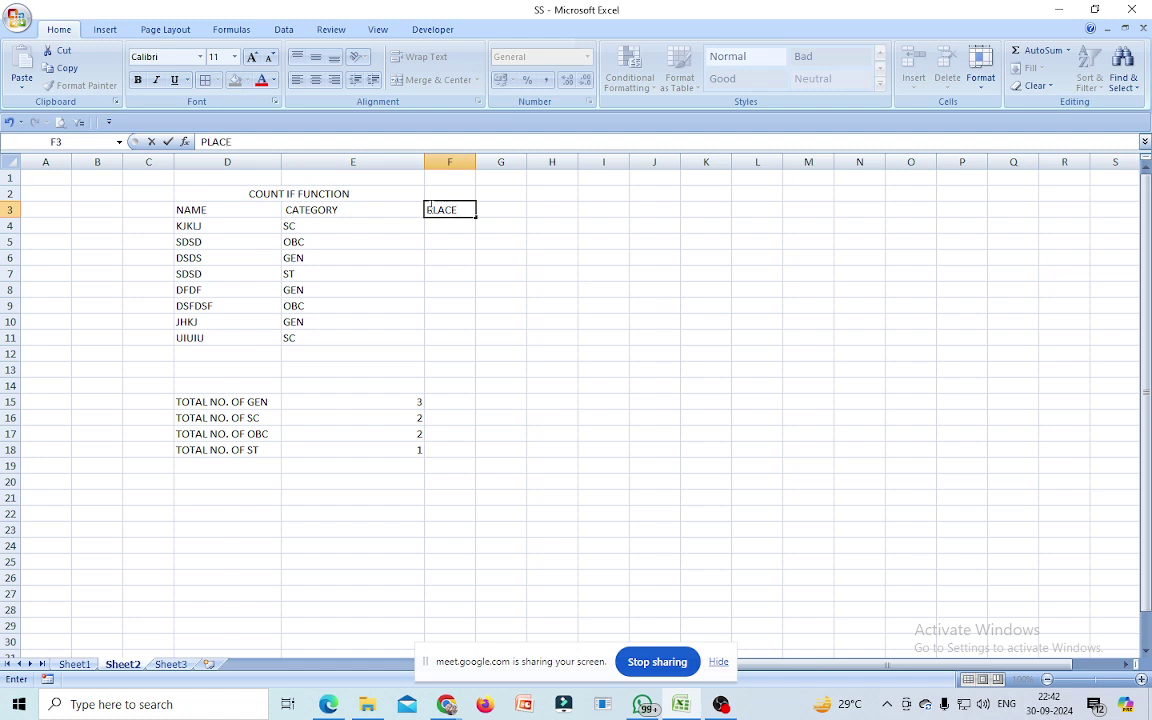
{"action": "left_click", "coordinate": [447, 223]}
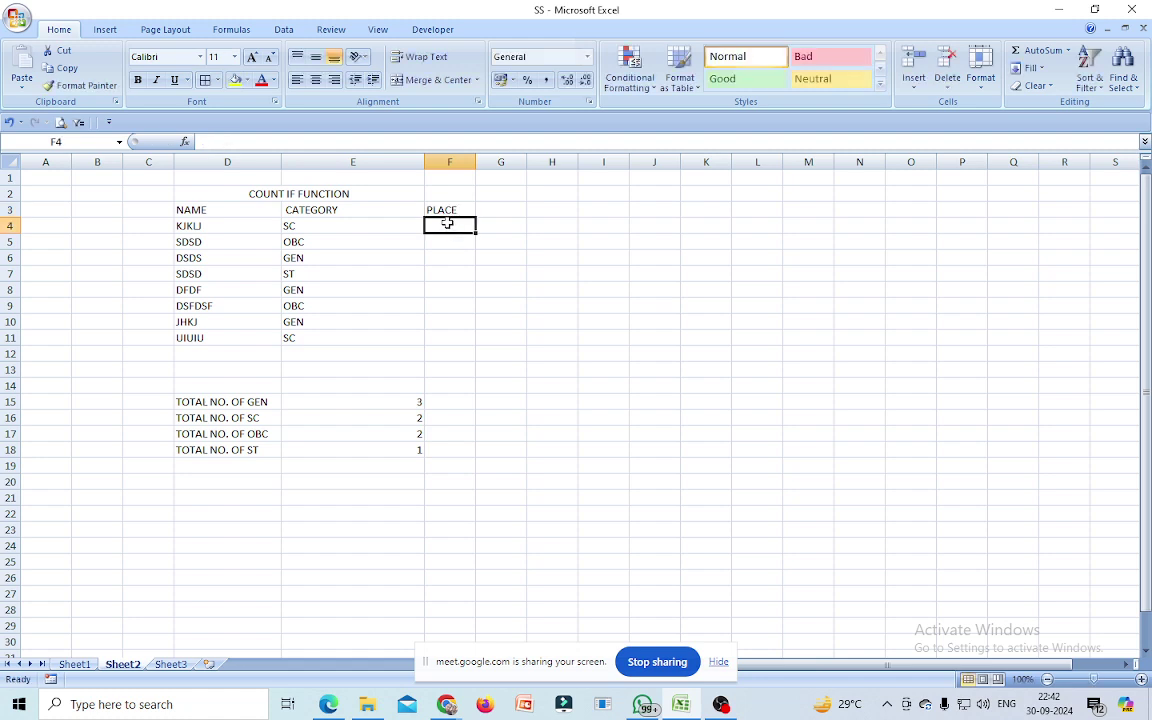
{"action": "type", "text": "JADAVPUR"}
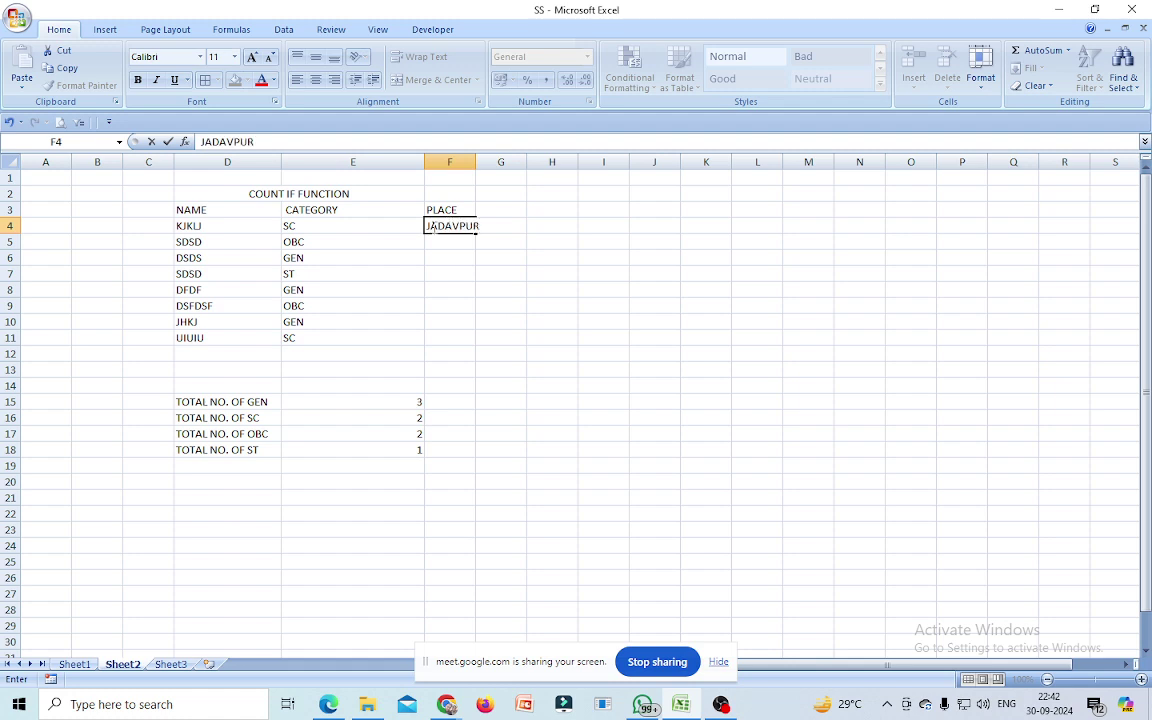
{"action": "key", "text": "ctrl+Return"}
{"action": "left_click", "coordinate": [445, 246]}
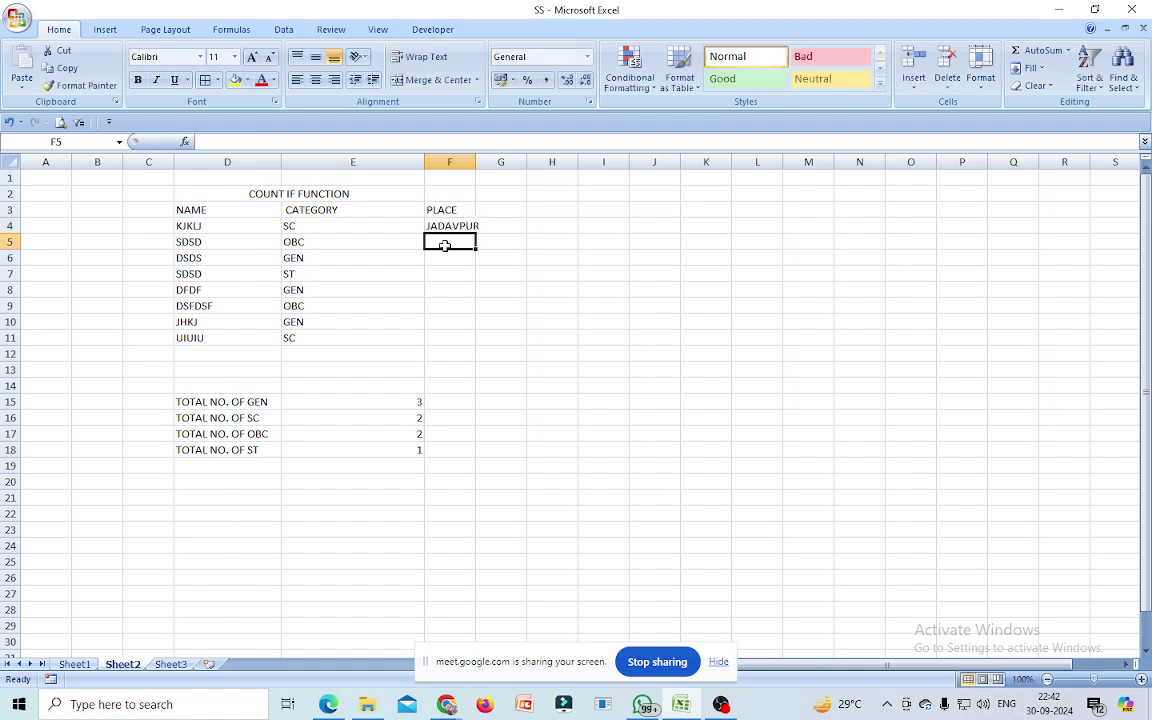
{"action": "type", "text": "SONARPUR"}
{"action": "left_click", "coordinate": [454, 262]}
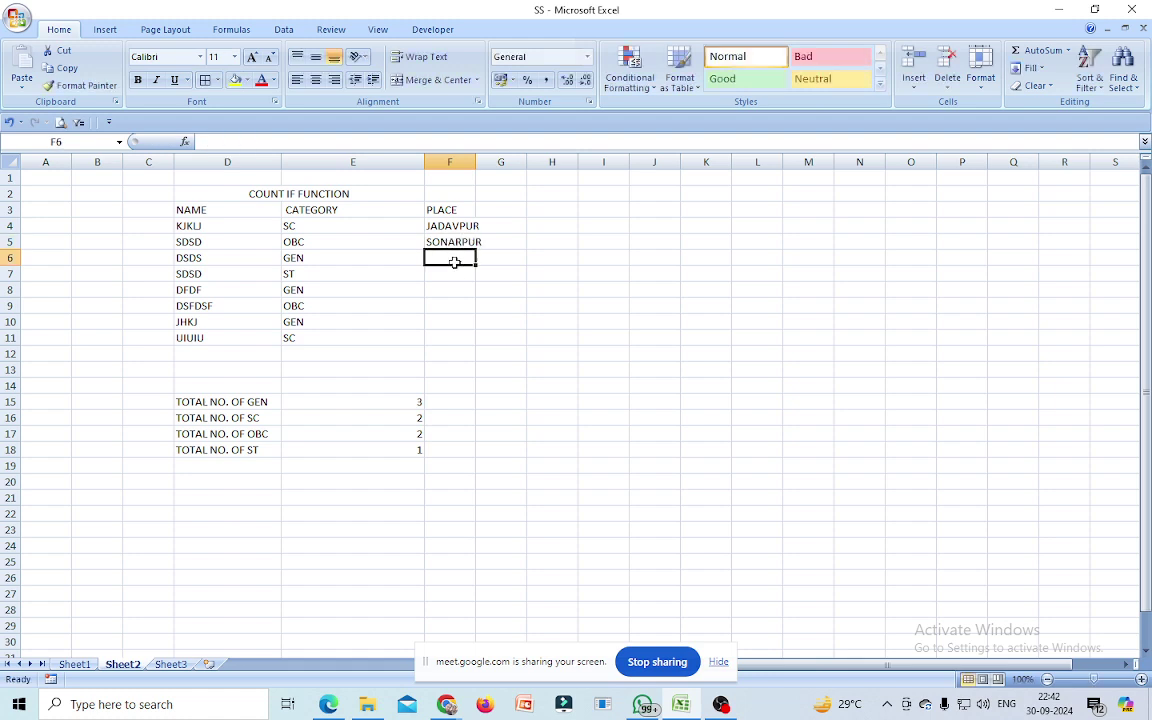
{"action": "type", "text": "SONARP"}
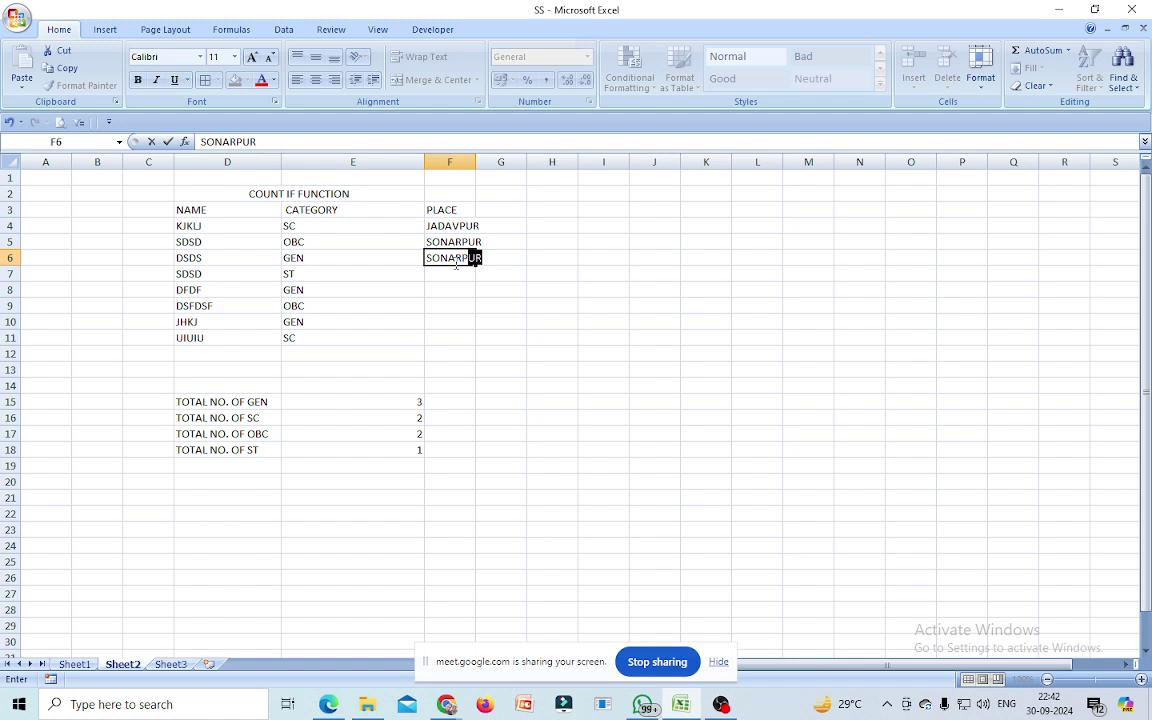
- Copy JADAVPUR from F4 into cells F7 and F10
{"action": "left_click", "coordinate": [432, 226]}
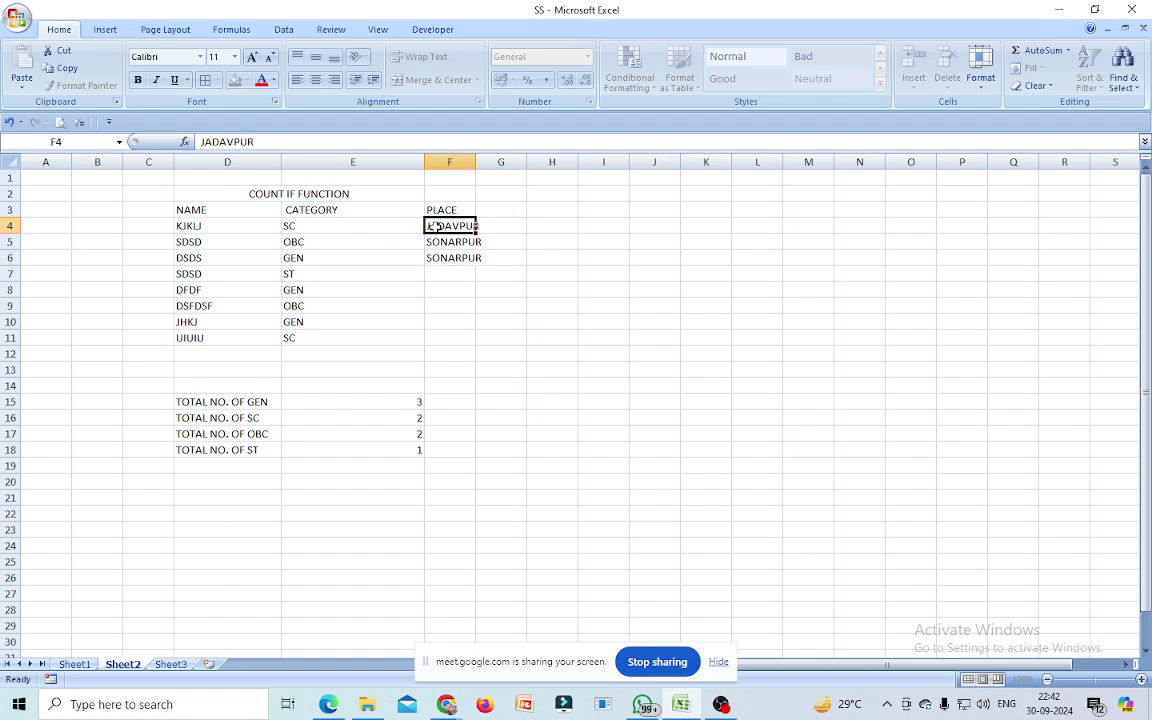
{"action": "right_click", "coordinate": [432, 226]}
{"action": "left_click", "coordinate": [476, 254]}
{"action": "left_click", "coordinate": [447, 272]}
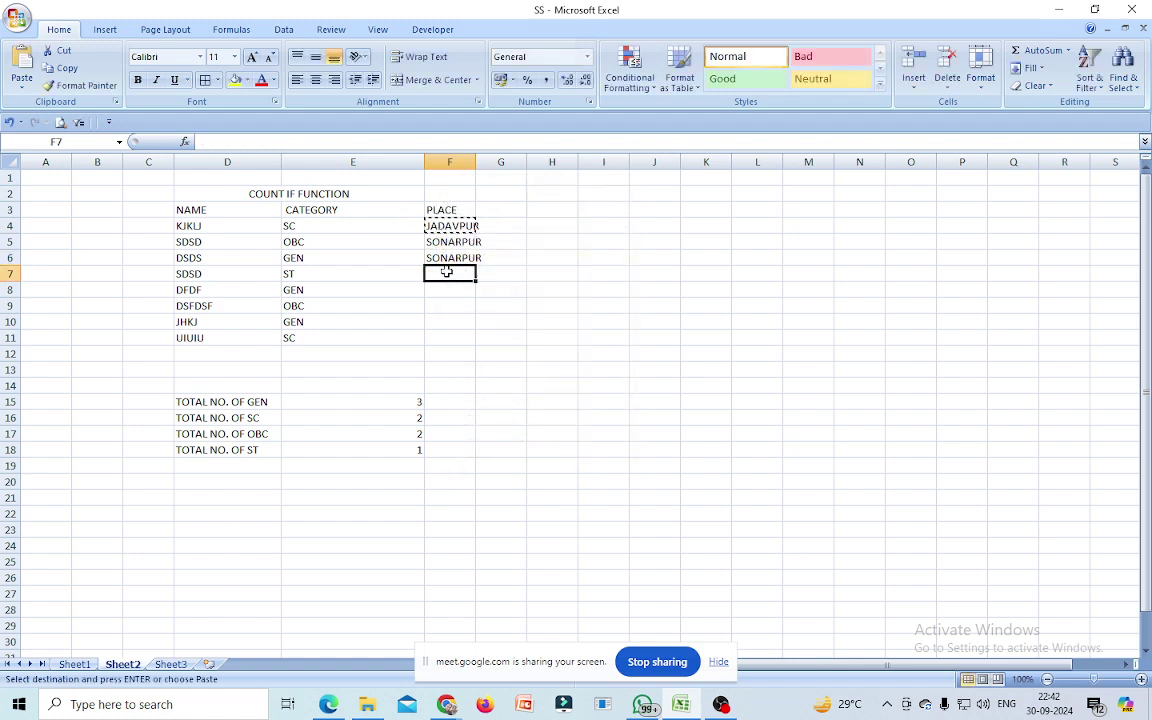
{"action": "key", "text": "ctrl+v"}
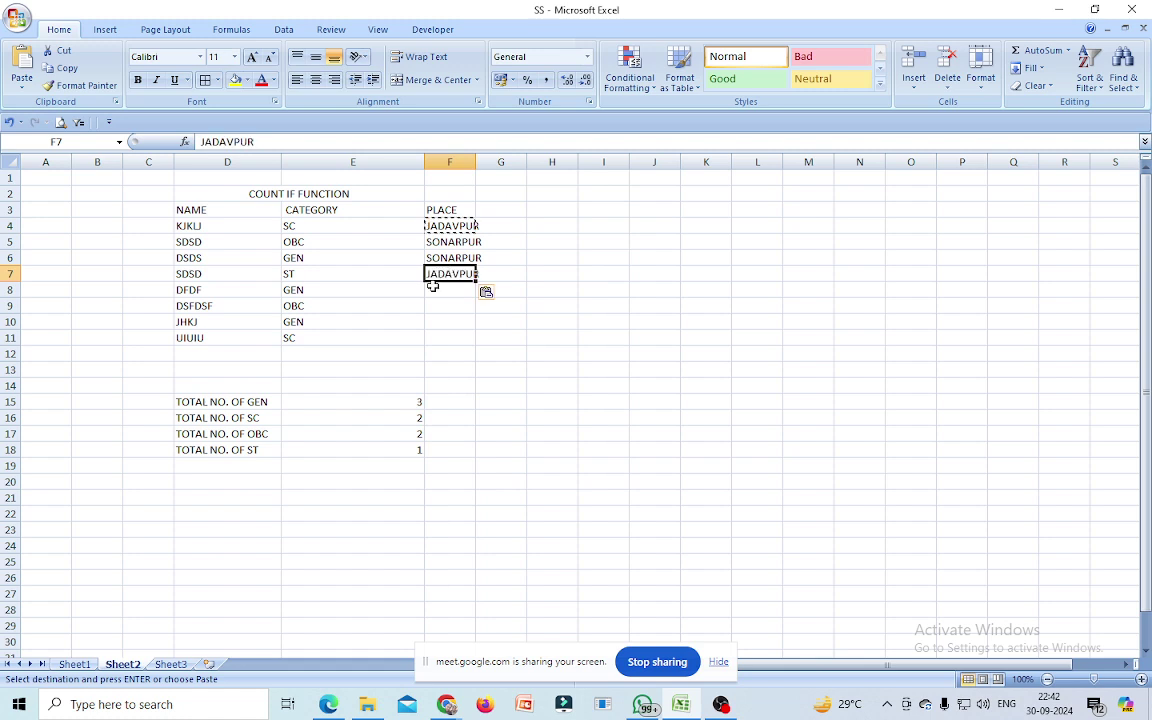
{"action": "left_click", "coordinate": [435, 320]}
{"action": "key", "text": "ctrl+v"}
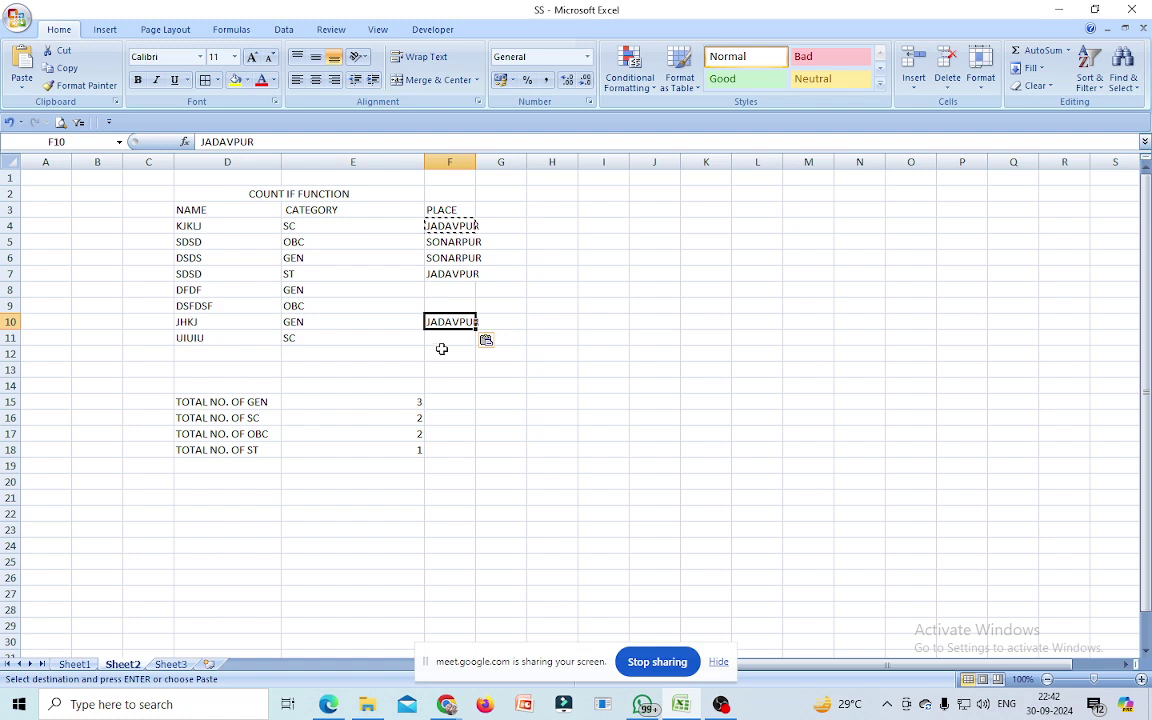
- Copy SONARPUR from F5 into cells F8, F9 and F11
{"action": "right_click", "coordinate": [446, 242]}
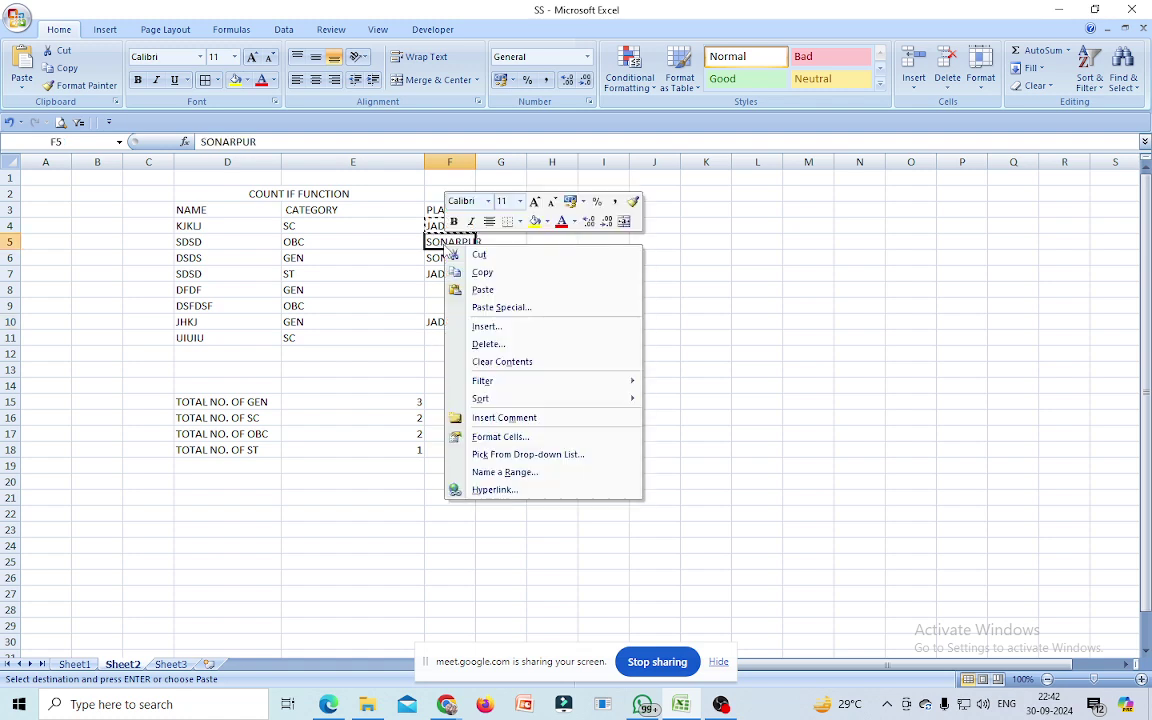
{"action": "left_click", "coordinate": [478, 272]}
{"action": "left_click", "coordinate": [453, 294]}
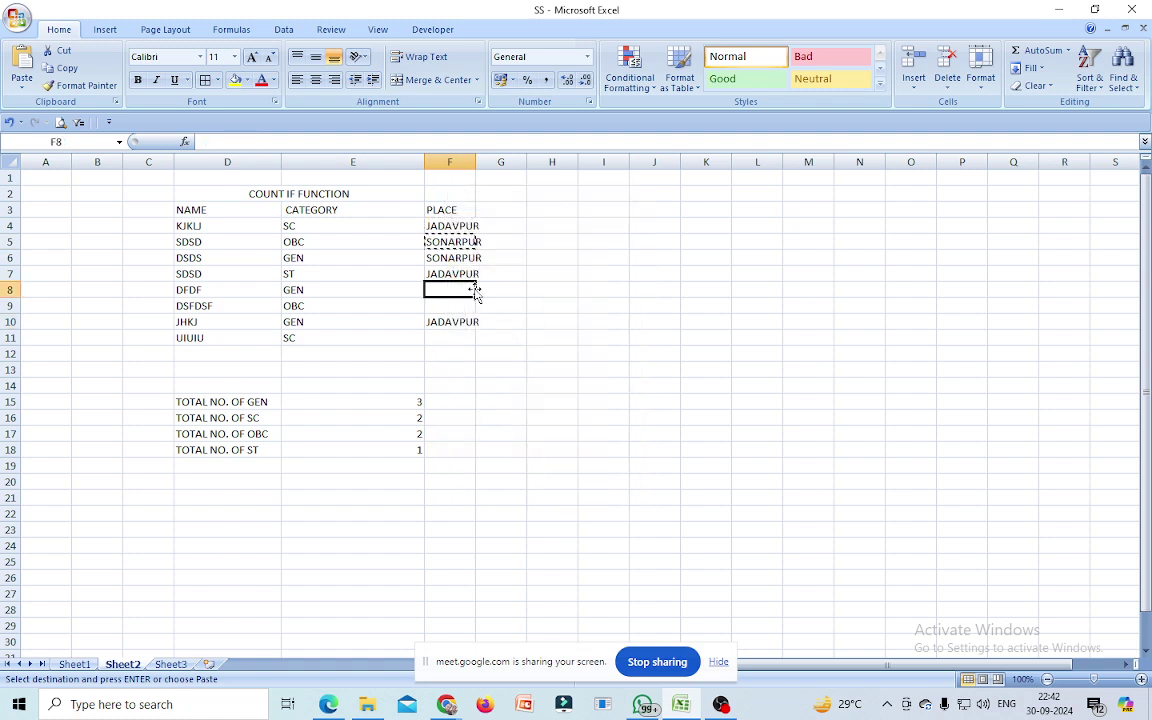
{"action": "key", "text": "ctrl+v"}
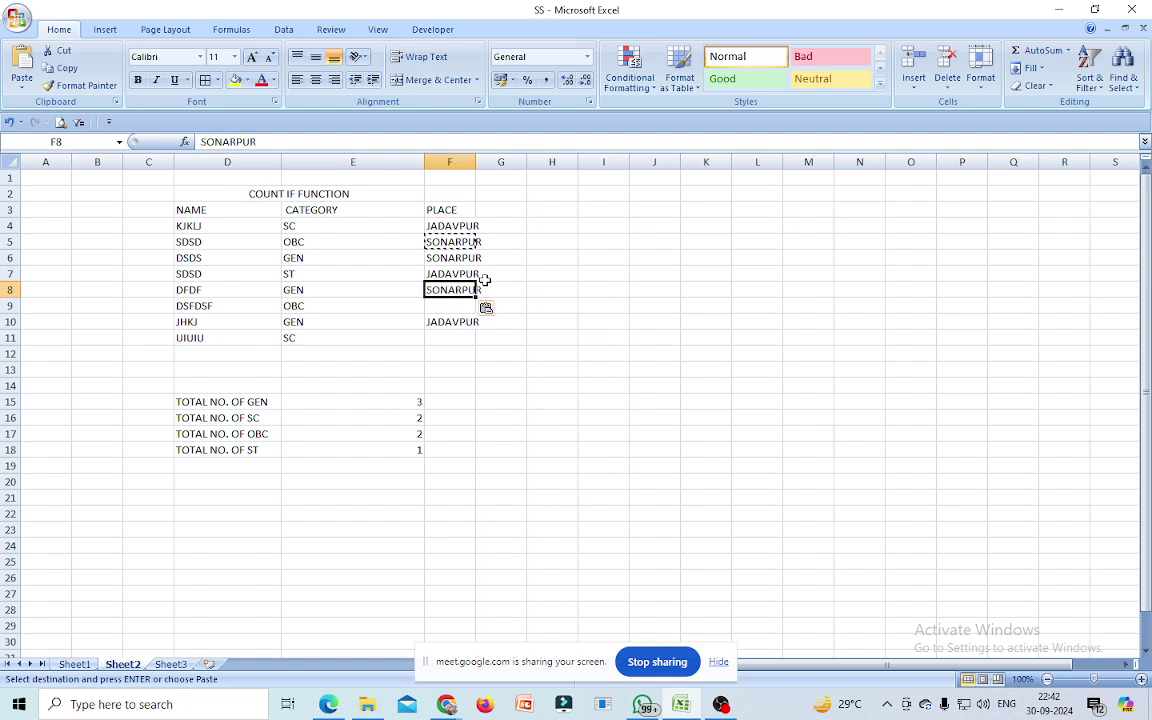
{"action": "left_click", "coordinate": [452, 304]}
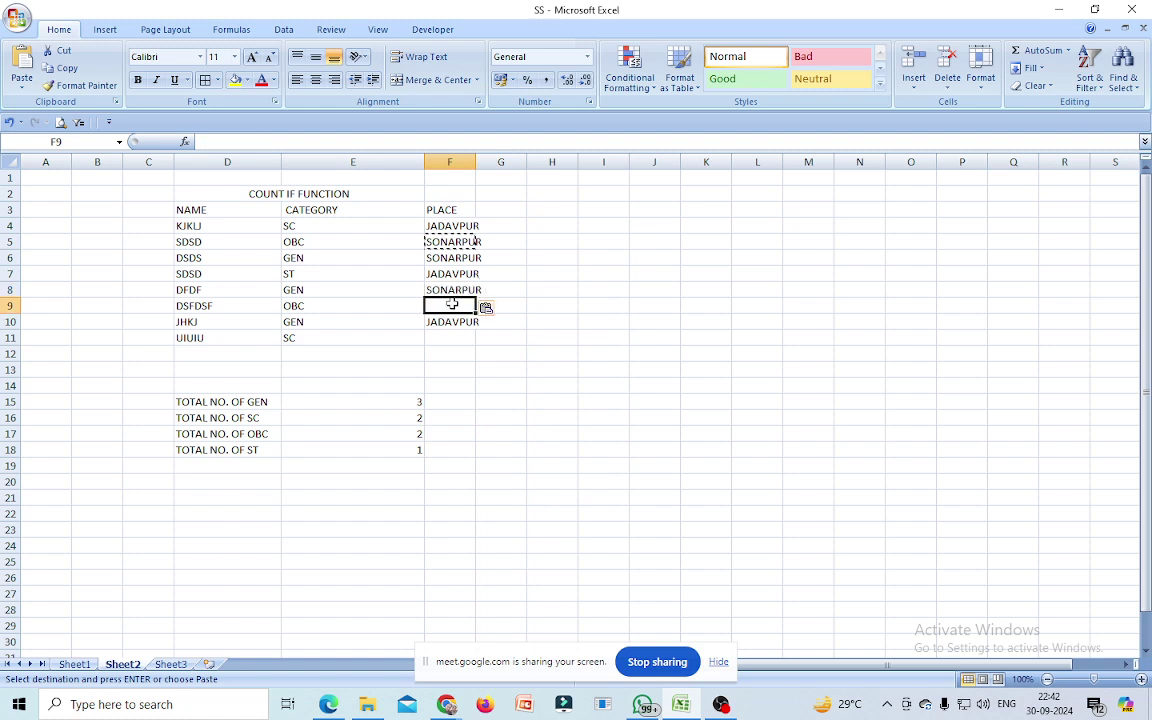
{"action": "key", "text": "ctrl+v"}
{"action": "left_click", "coordinate": [452, 339]}
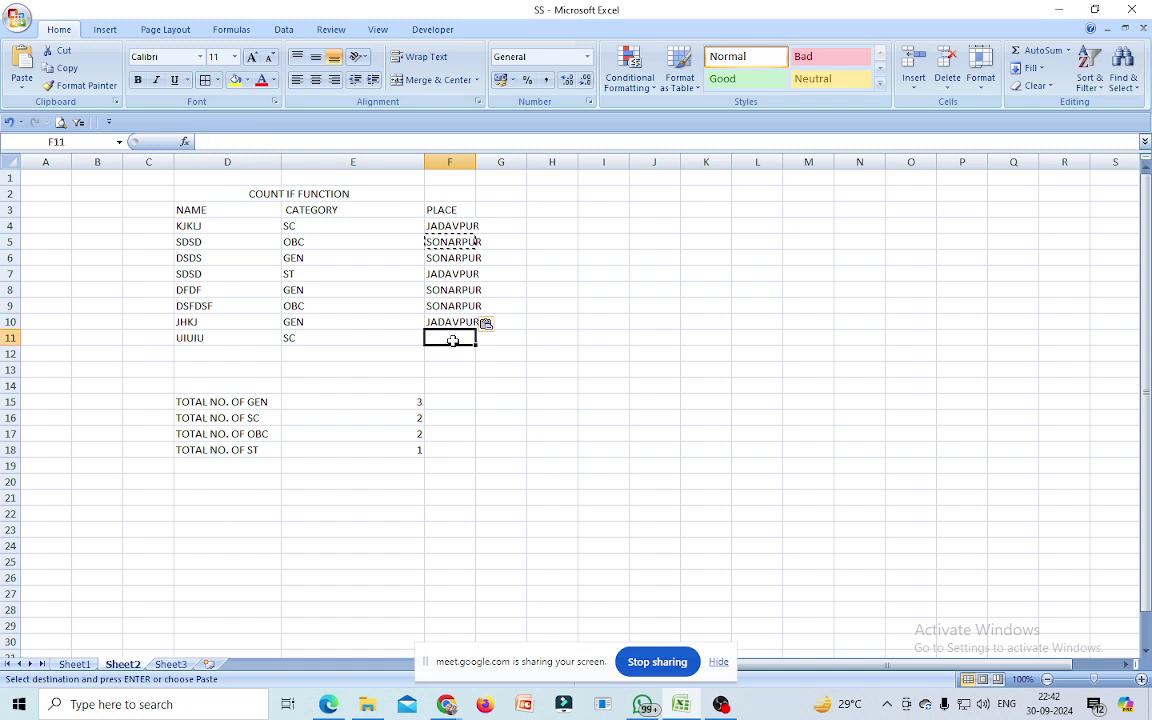
{"action": "key", "text": "ctrl+v"}
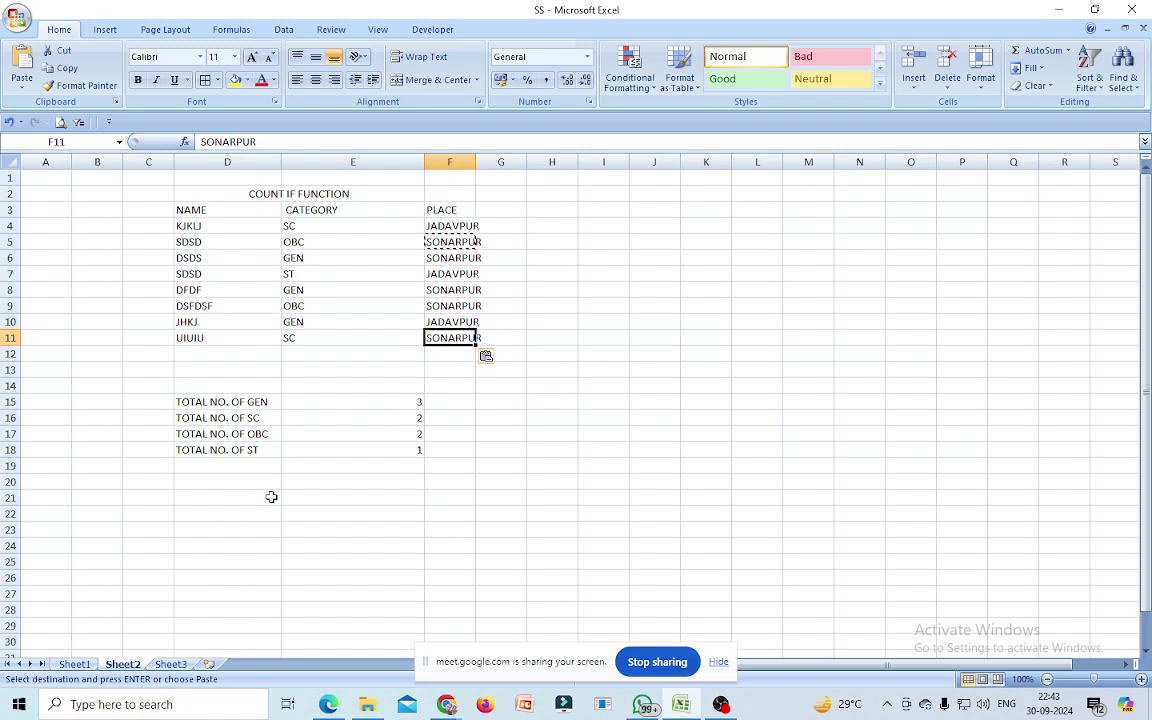
- Enter the label TOTAL NO OF GEN AT JADAVPUR in D21 and autofit column D
{"action": "left_click", "coordinate": [197, 493]}
{"action": "type", "text": "TOTAL NO "}
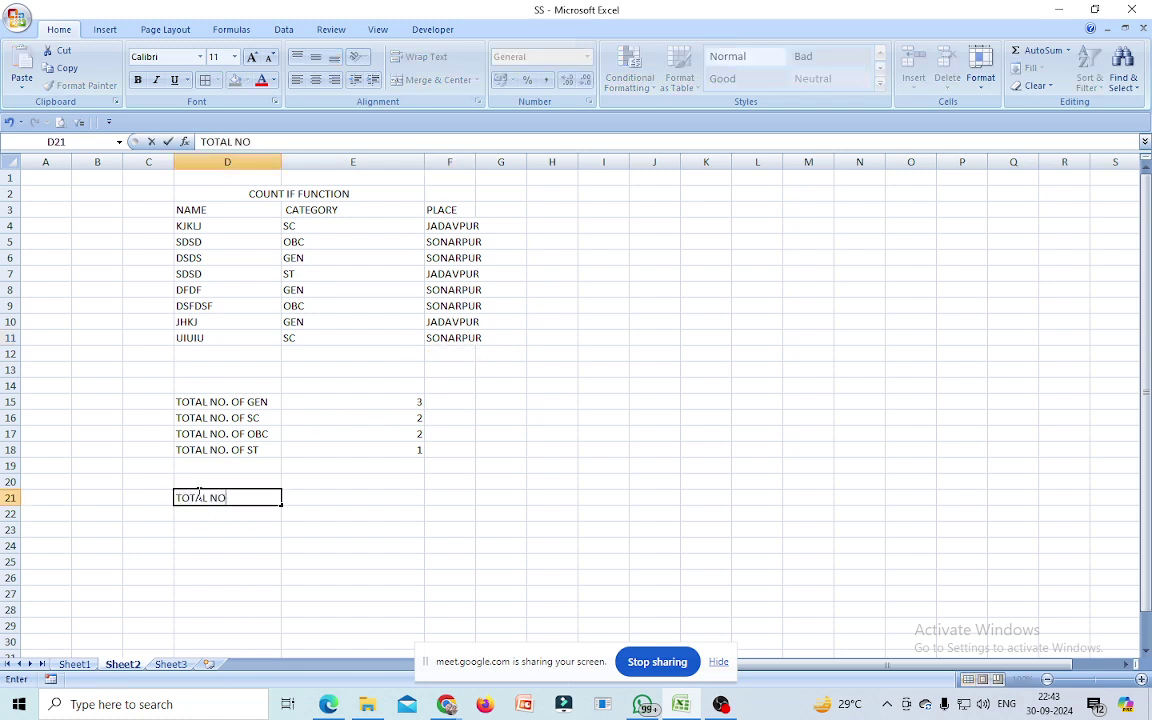
{"action": "type", "text": "OF GEN AT JADAVPUR"}
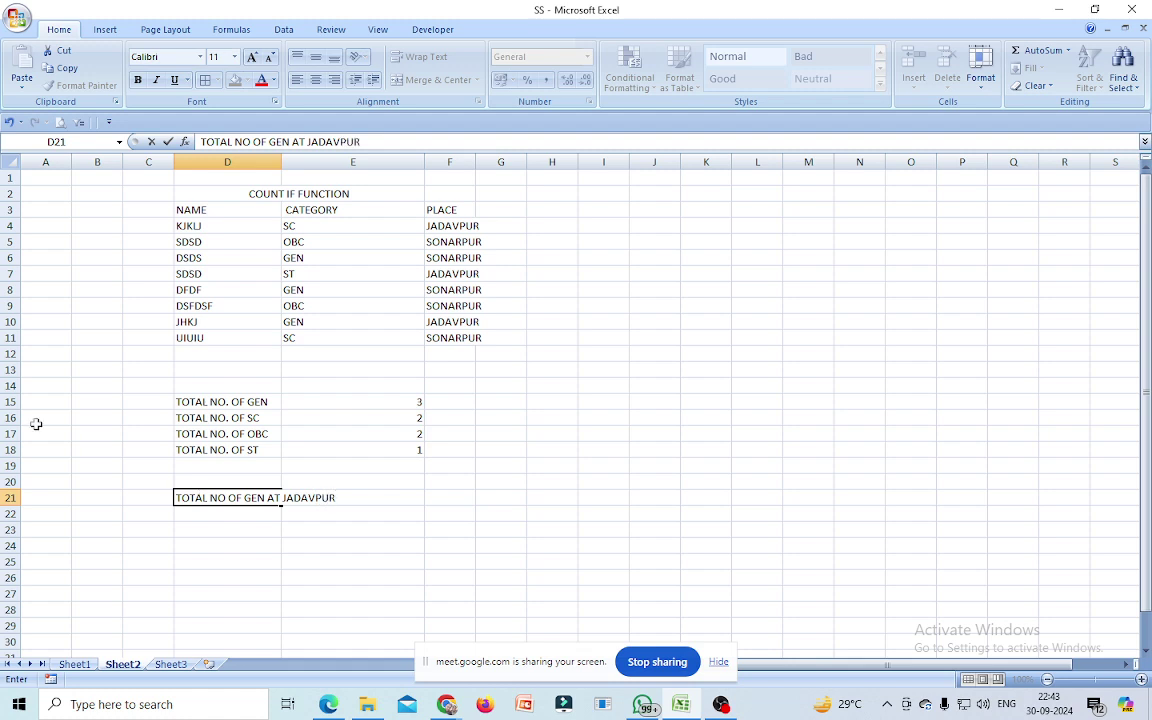
{"action": "left_click", "coordinate": [560, 467]}
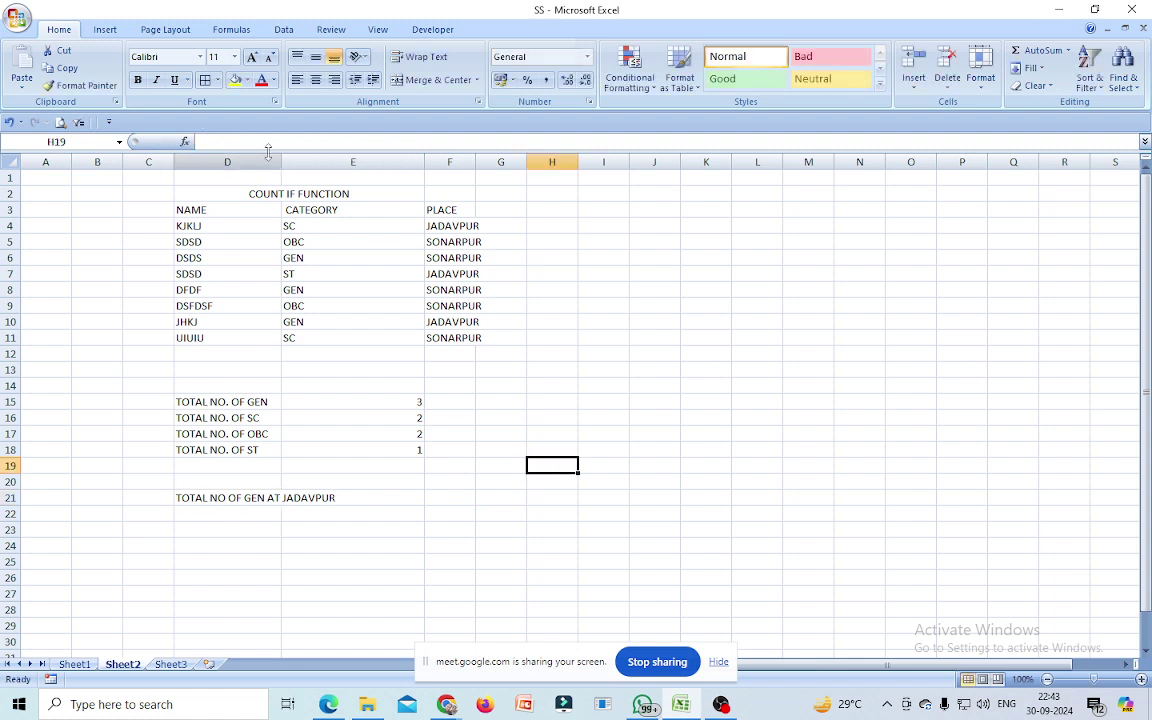
{"action": "double_click", "coordinate": [281, 160]}
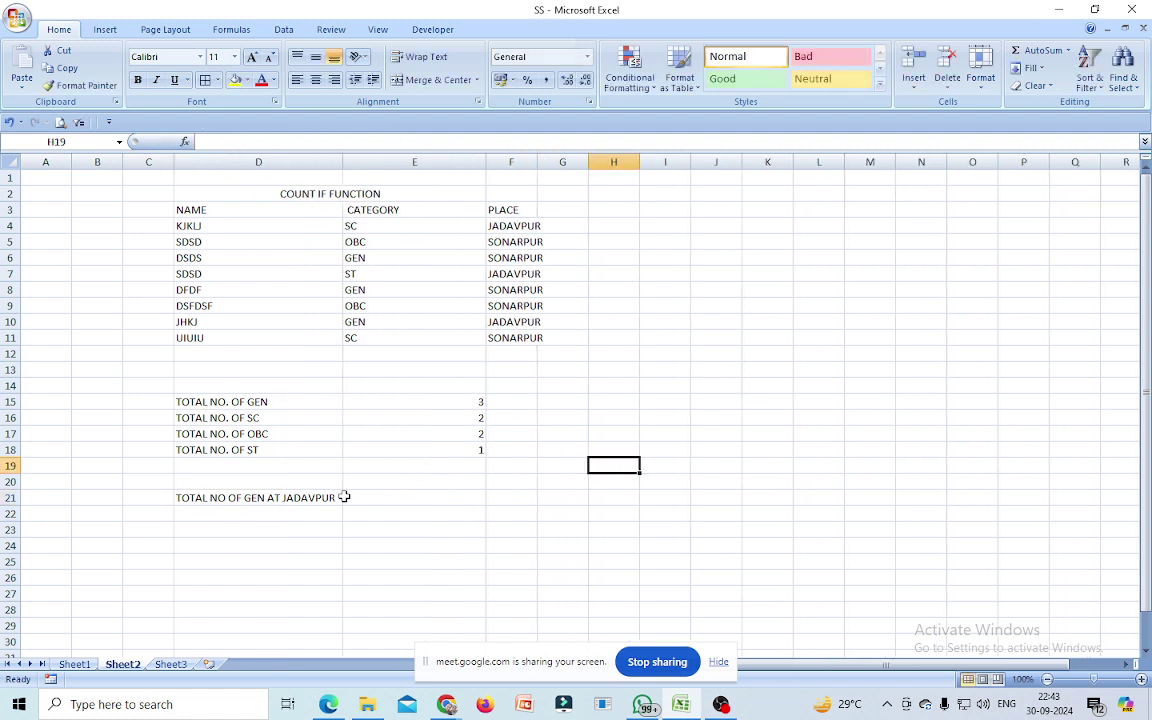
- Enter =COUNTIFS(E4:E11,"GEN",F4:F11,"JADAVPUR") in E21, correcting the misspelled function name
{"action": "left_click", "coordinate": [420, 495]}
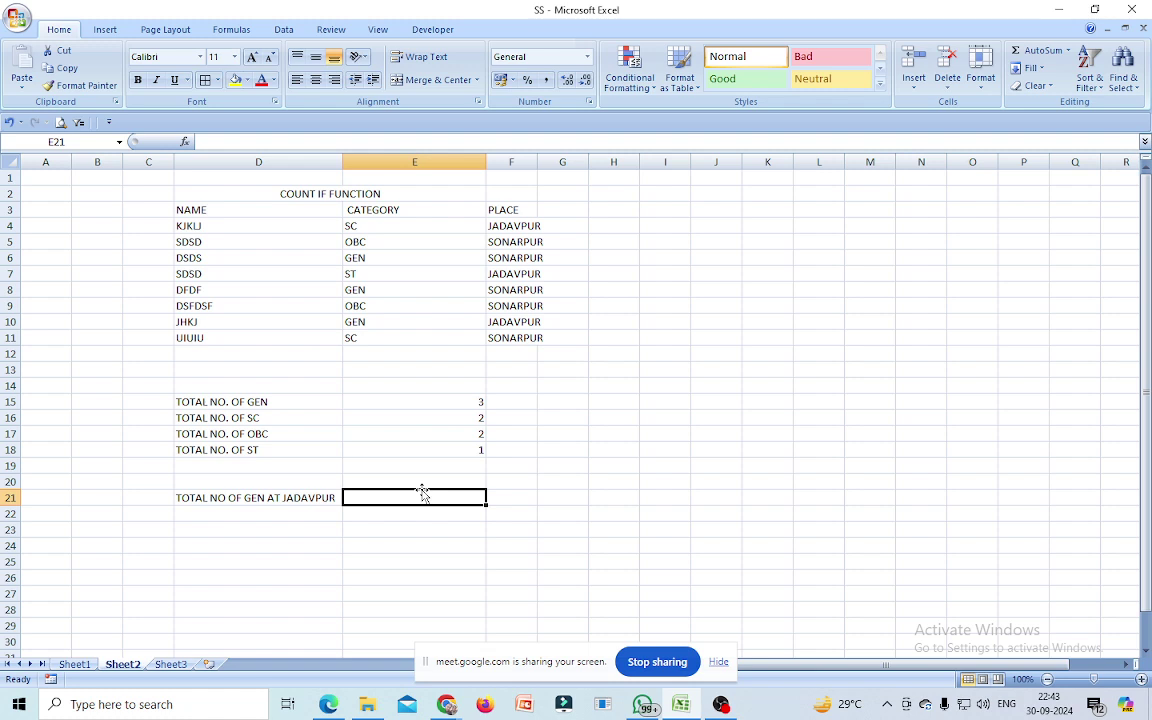
{"action": "type", "text": "=CON"}
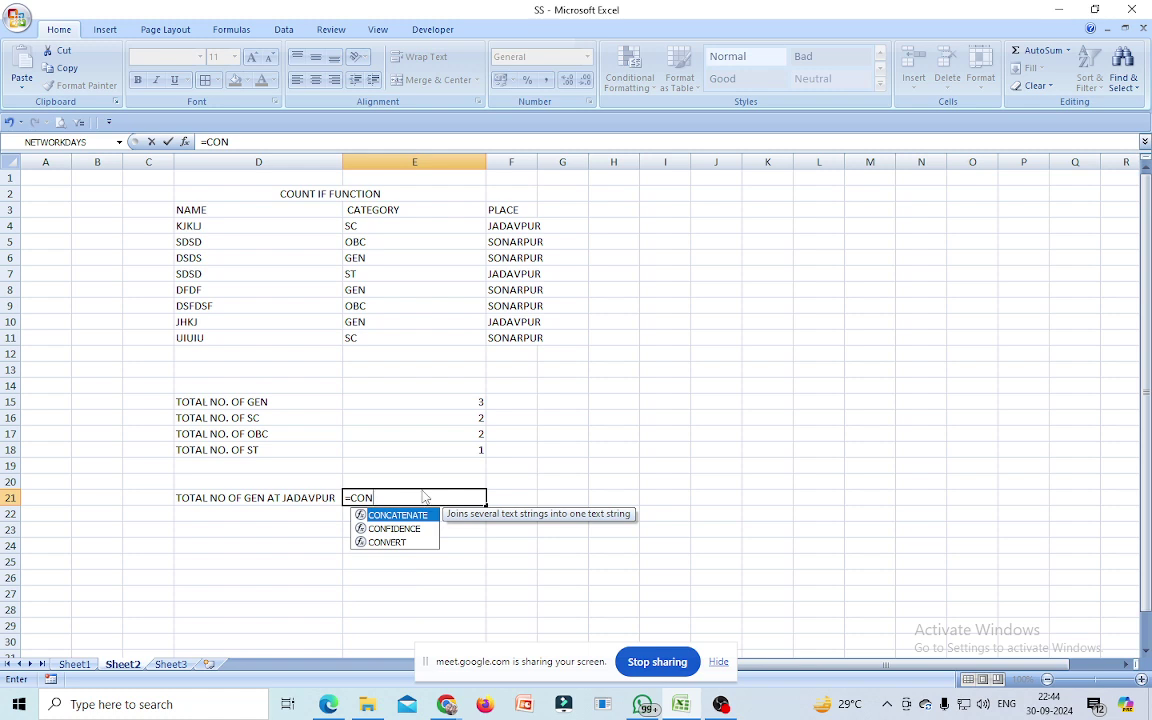
{"action": "type", "text": "UNTI"}
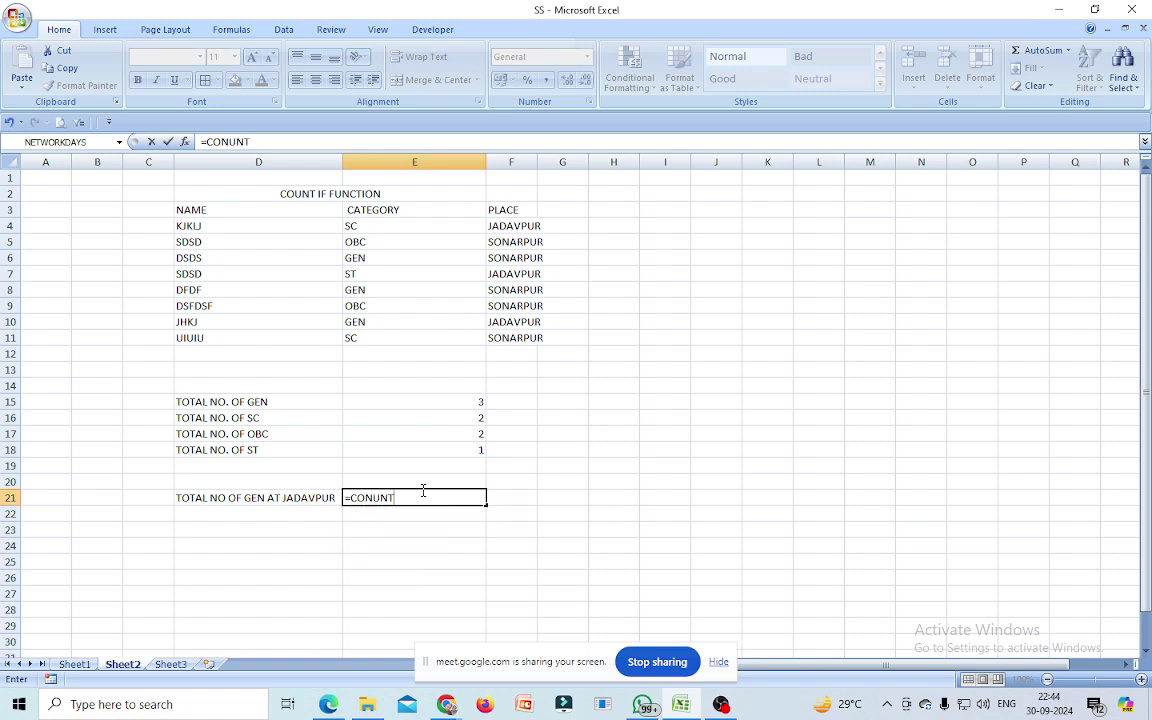
{"action": "type", "text": "F"}
{"action": "key", "text": "BackSpace"}
{"action": "key", "text": "BackSpace"}
{"action": "key", "text": "BackSpace"}
{"action": "key", "text": "BackSpace"}
{"action": "key", "text": "BackSpace"}
{"action": "key", "text": "BackSpace"}
{"action": "key", "text": "BackSpace"}
{"action": "key", "text": "BackSpace"}
{"action": "key", "text": "BackSpace"}
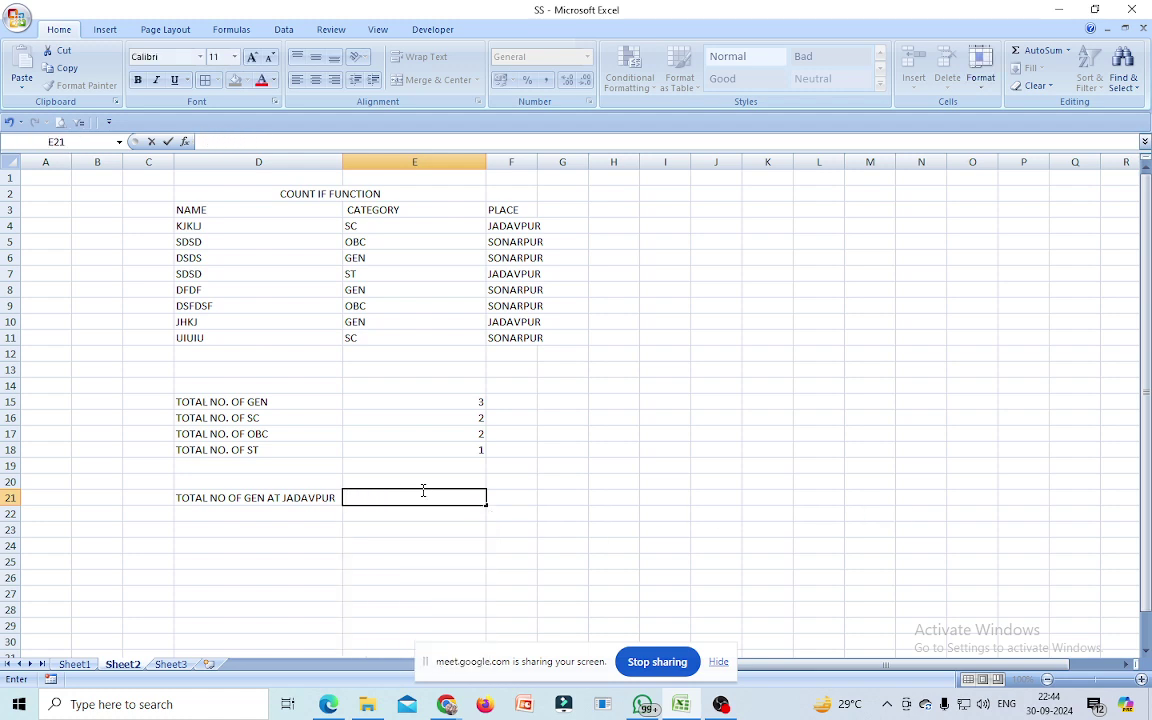
{"action": "type", "text": "=COUNT"}
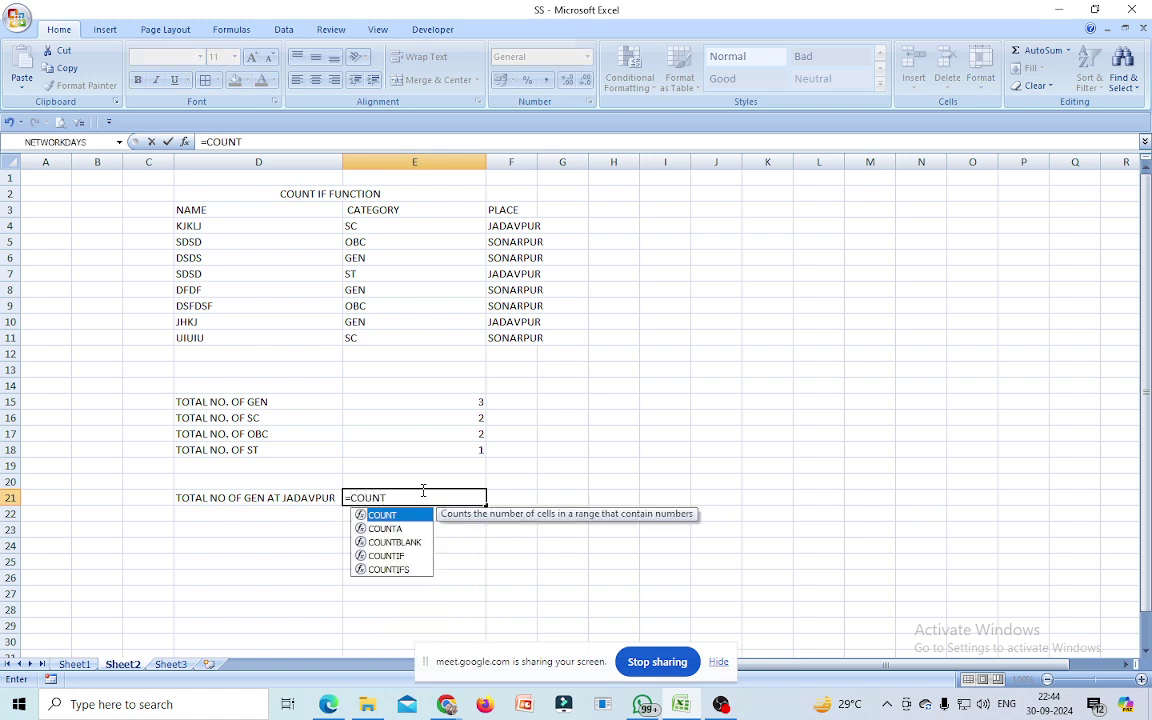
{"action": "double_click", "coordinate": [390, 569]}
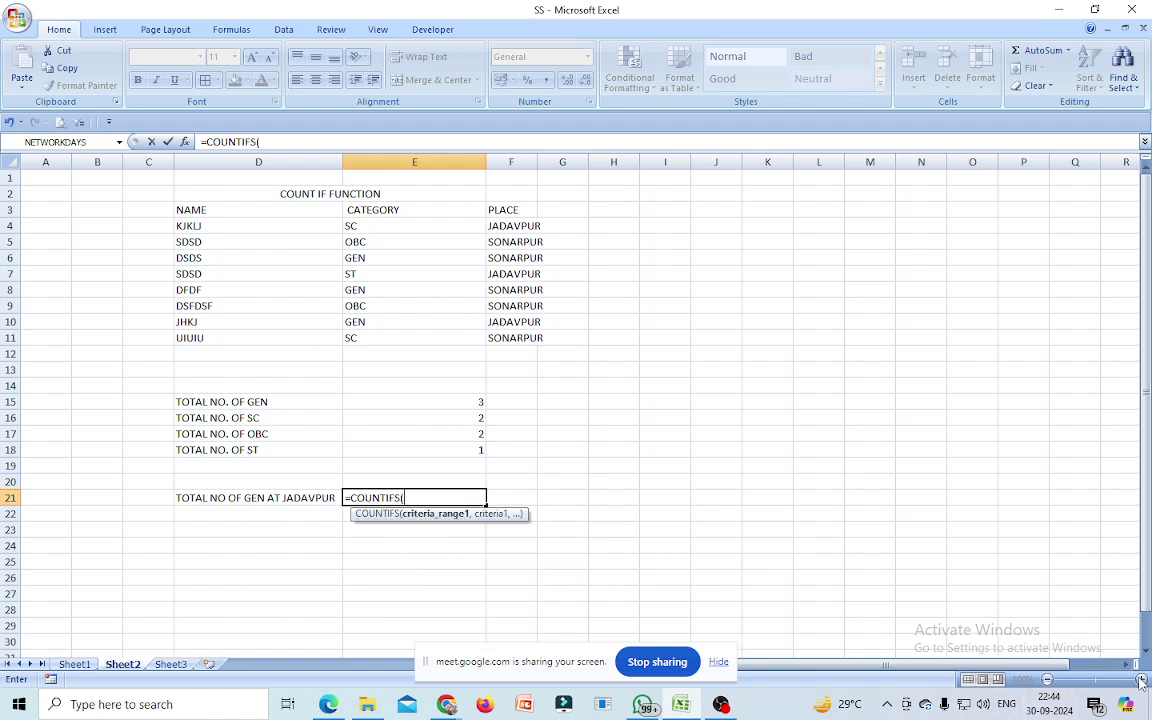
{"action": "left_click", "coordinate": [409, 497]}
{"action": "left_click_drag", "start_coordinate": [354, 227], "coordinate": [366, 338]}
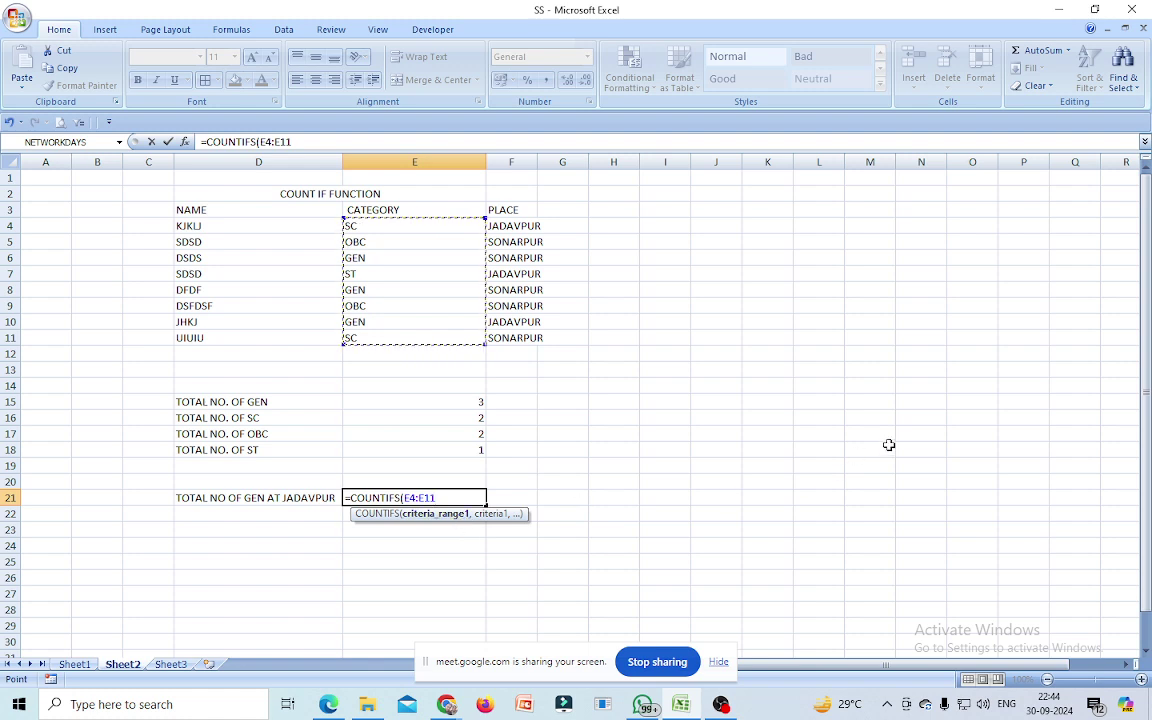
{"action": "type", "text": ","}
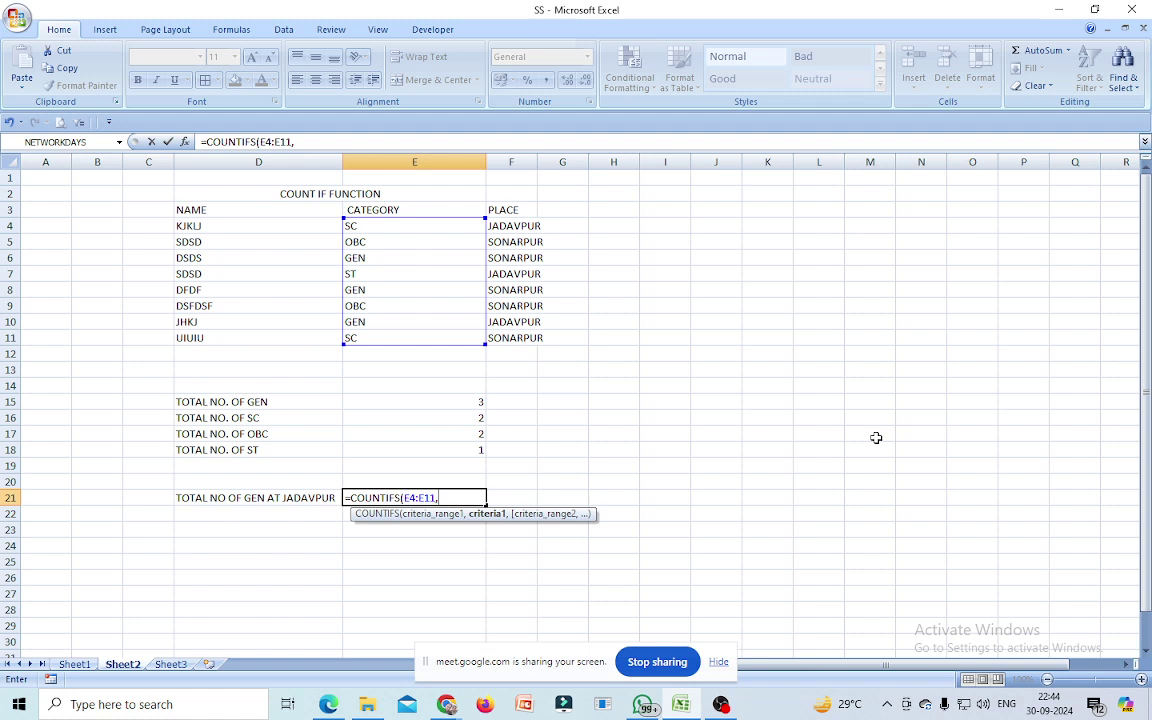
{"action": "type", "text": "\"GEN\""}
{"action": "type", "text": ","}
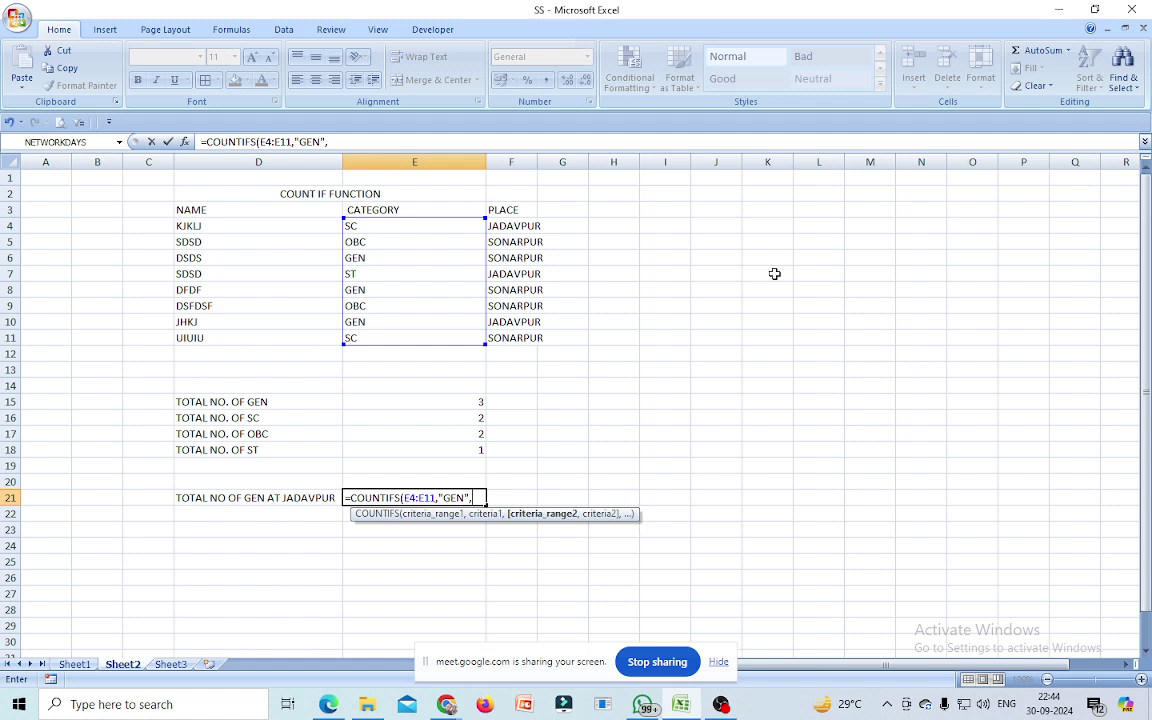
{"action": "left_click_drag", "start_coordinate": [532, 226], "coordinate": [537, 337]}
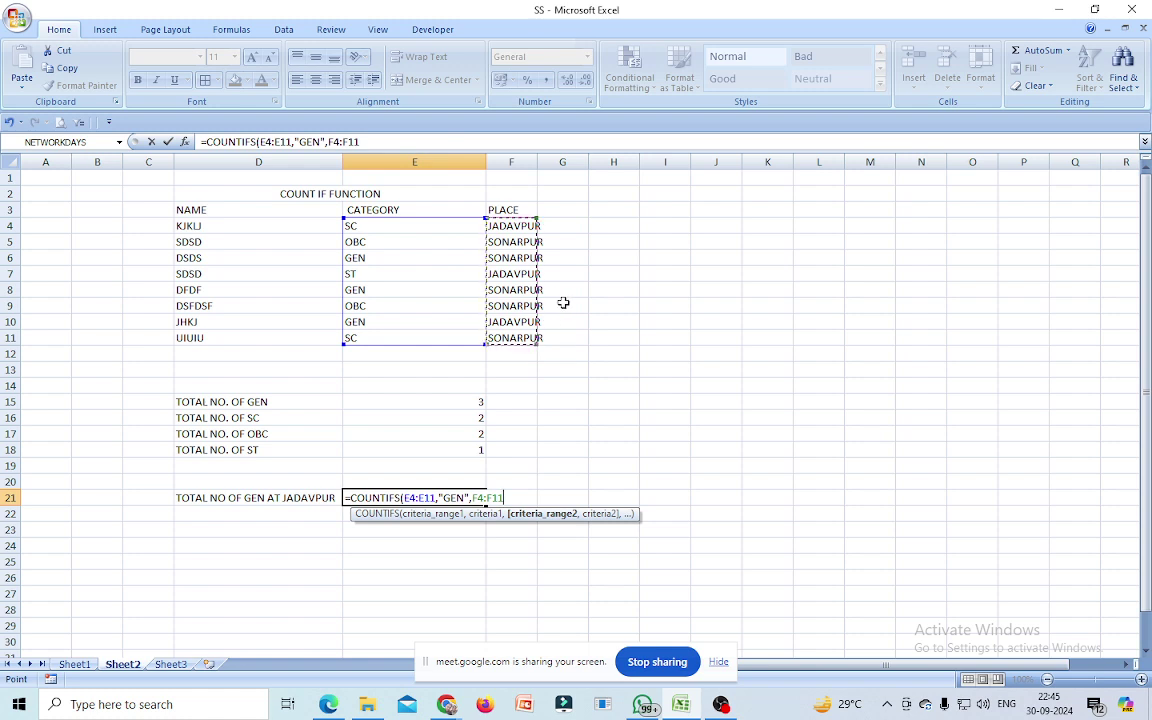
{"action": "type", "text": ","}
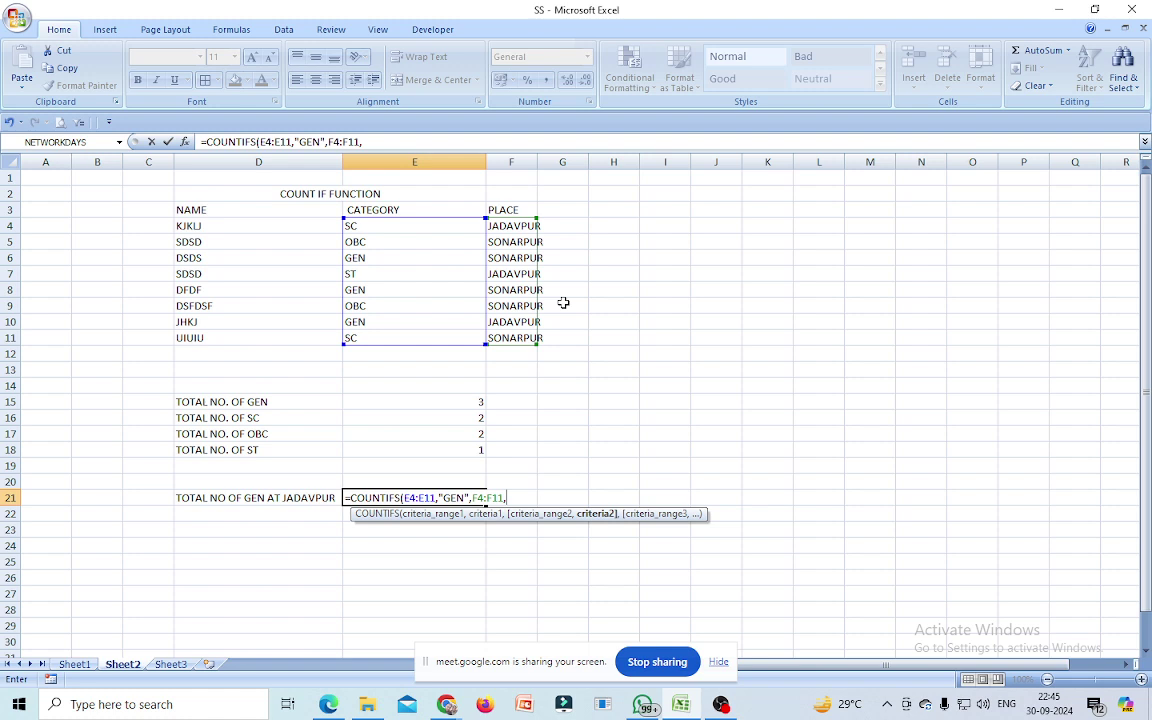
{"action": "type", "text": "\"JADAVPUR"}
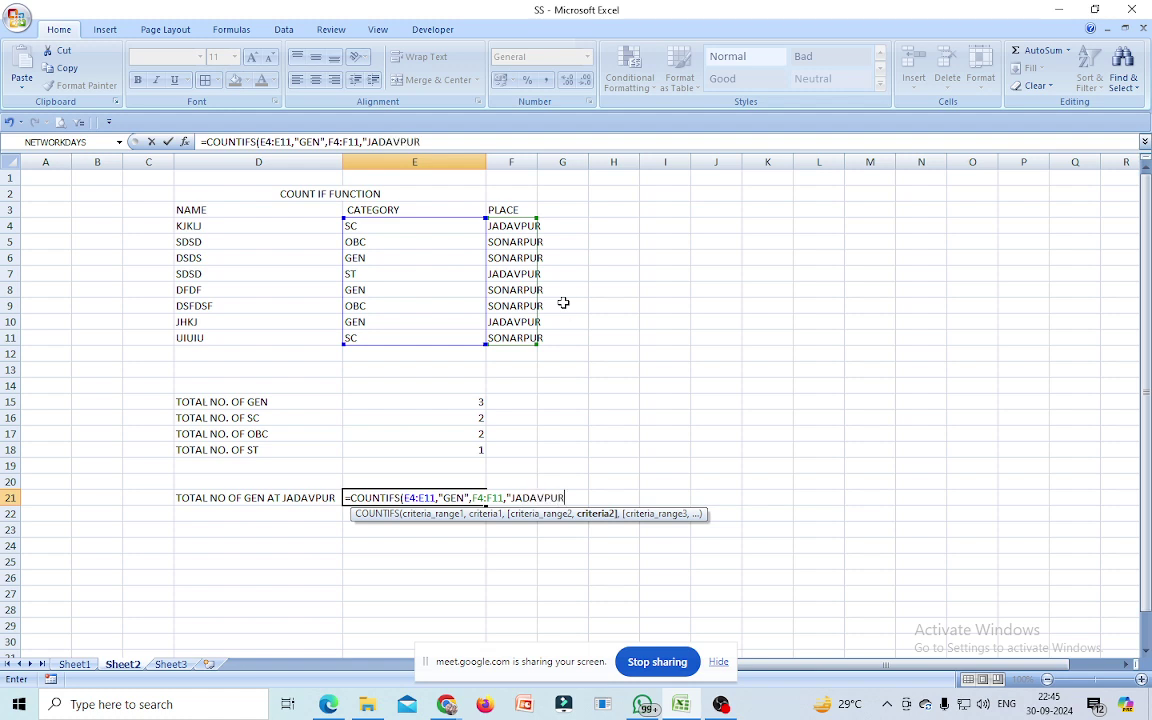
{"action": "type", "text": "\""}
{"action": "type", "text": ")"}
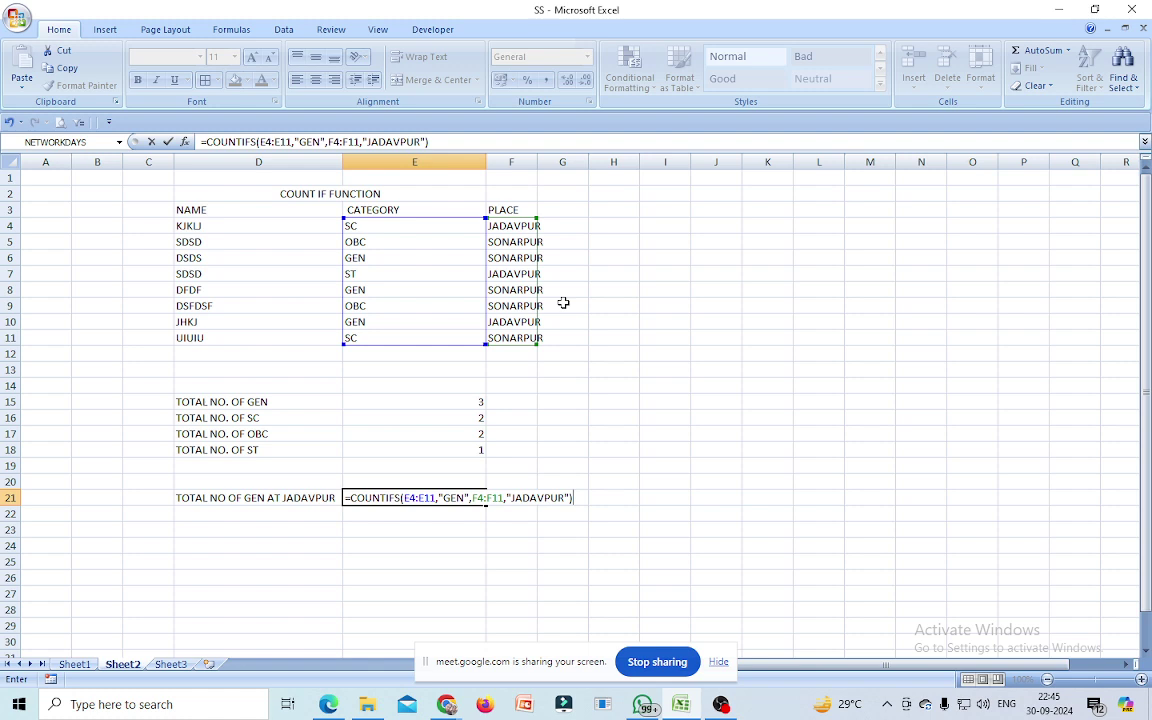
{"action": "key", "text": "Return"}
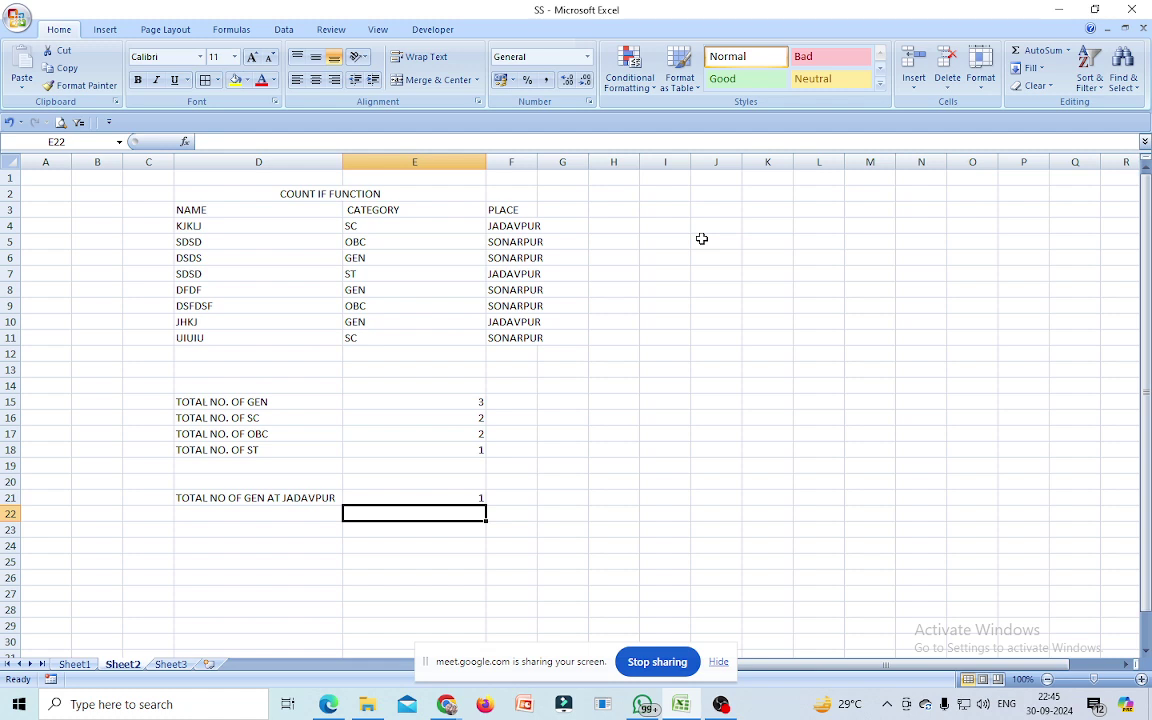
- Copy the D21 label into D22 and change its ending to SONARPUR
{"action": "left_click", "coordinate": [246, 498]}
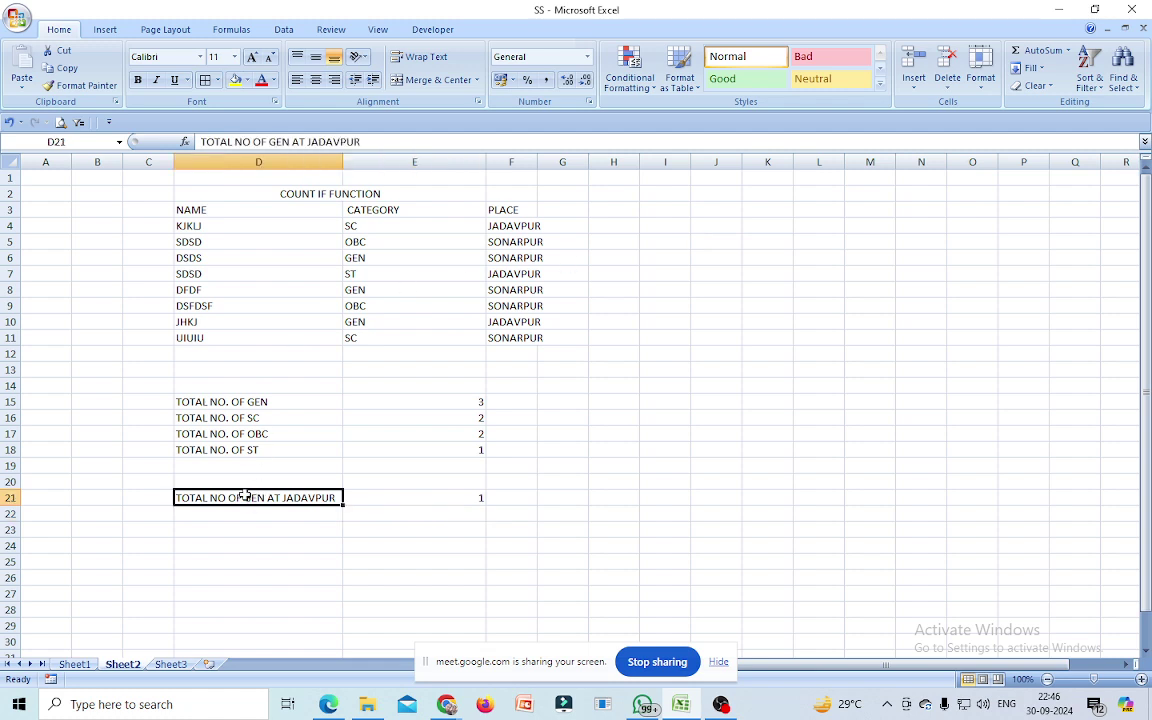
{"action": "key", "text": "ctrl+c"}
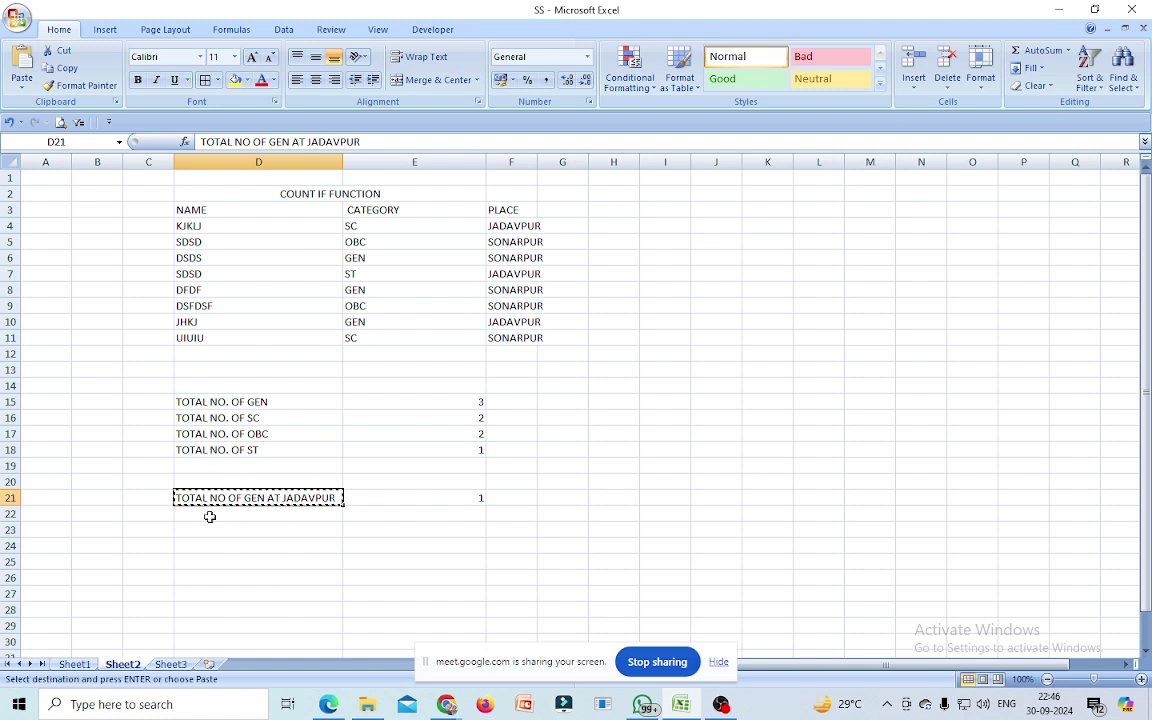
{"action": "left_click", "coordinate": [213, 514]}
{"action": "key", "text": "ctrl+v"}
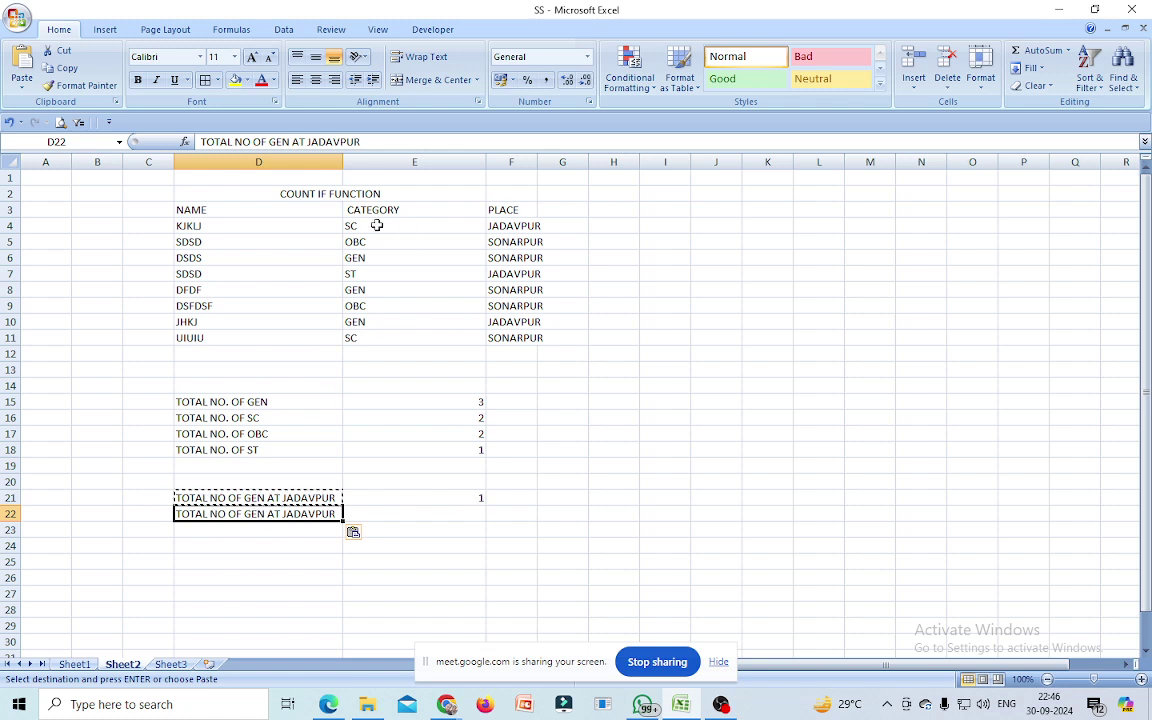
{"action": "left_click", "coordinate": [368, 141]}
{"action": "key", "text": "BackSpace"}
{"action": "key", "text": "BackSpace"}
{"action": "key", "text": "BackSpace"}
{"action": "key", "text": "BackSpace"}
{"action": "key", "text": "BackSpace"}
{"action": "key", "text": "BackSpace"}
{"action": "key", "text": "BackSpace"}
{"action": "key", "text": "BackSpace"}
{"action": "key", "text": "BackSpace"}
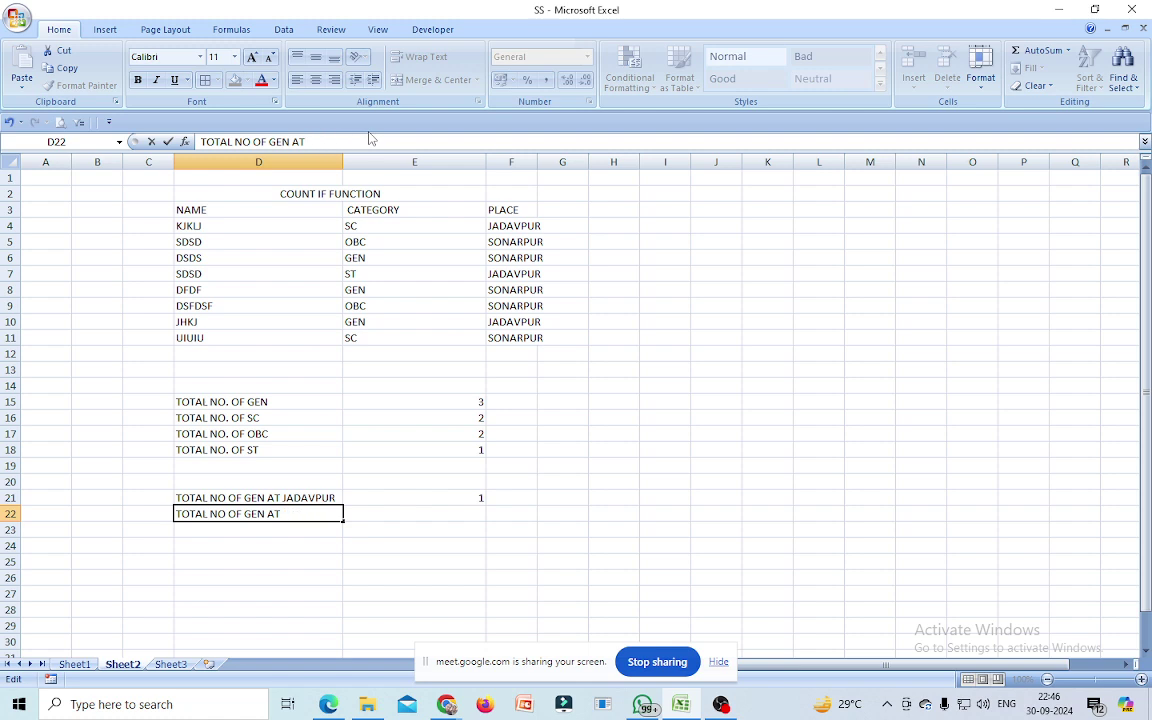
{"action": "type", "text": "SON"}
{"action": "type", "text": "ARP"}
{"action": "type", "text": "UR"}
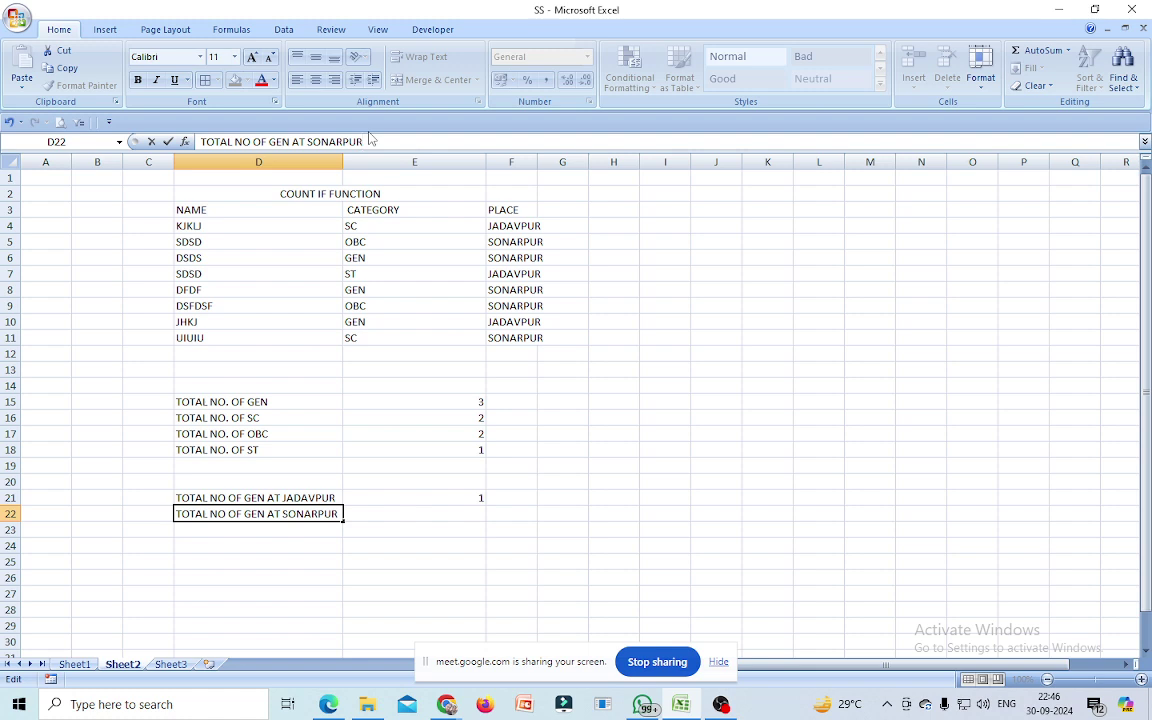
- Enter =COUNTIFS(E4:E11,"GEN",F4:F11,"JADAVPUR") in E22
{"action": "left_click", "coordinate": [411, 511]}
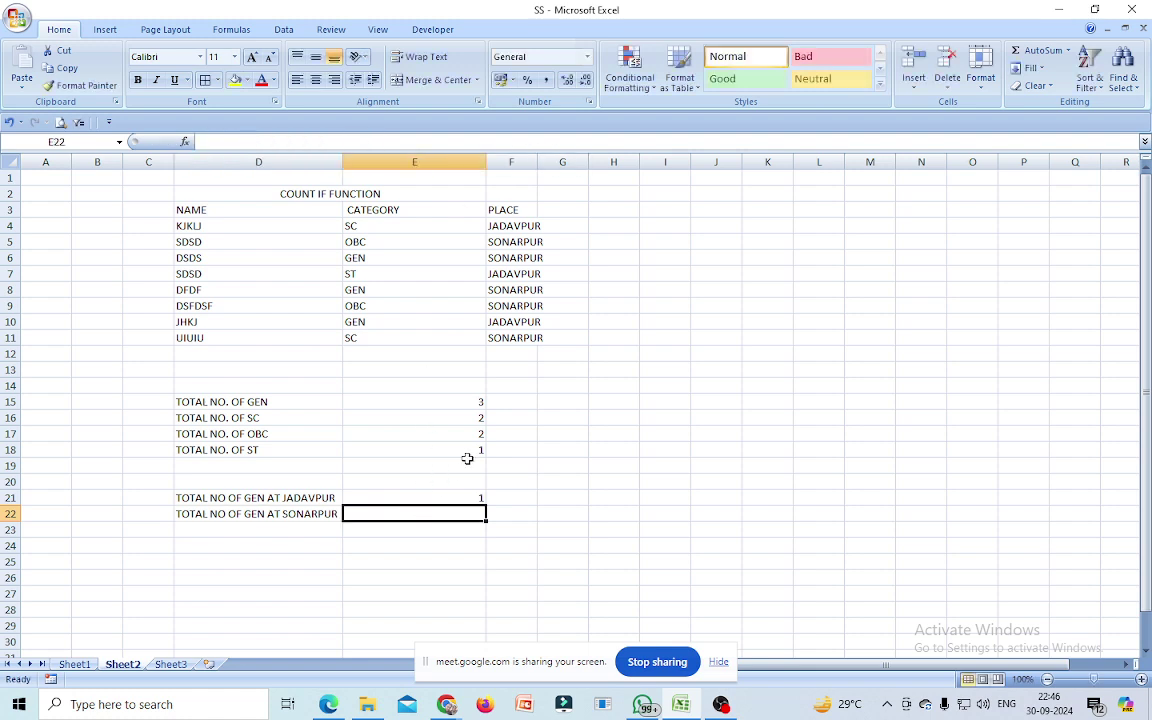
{"action": "type", "text": "=COU"}
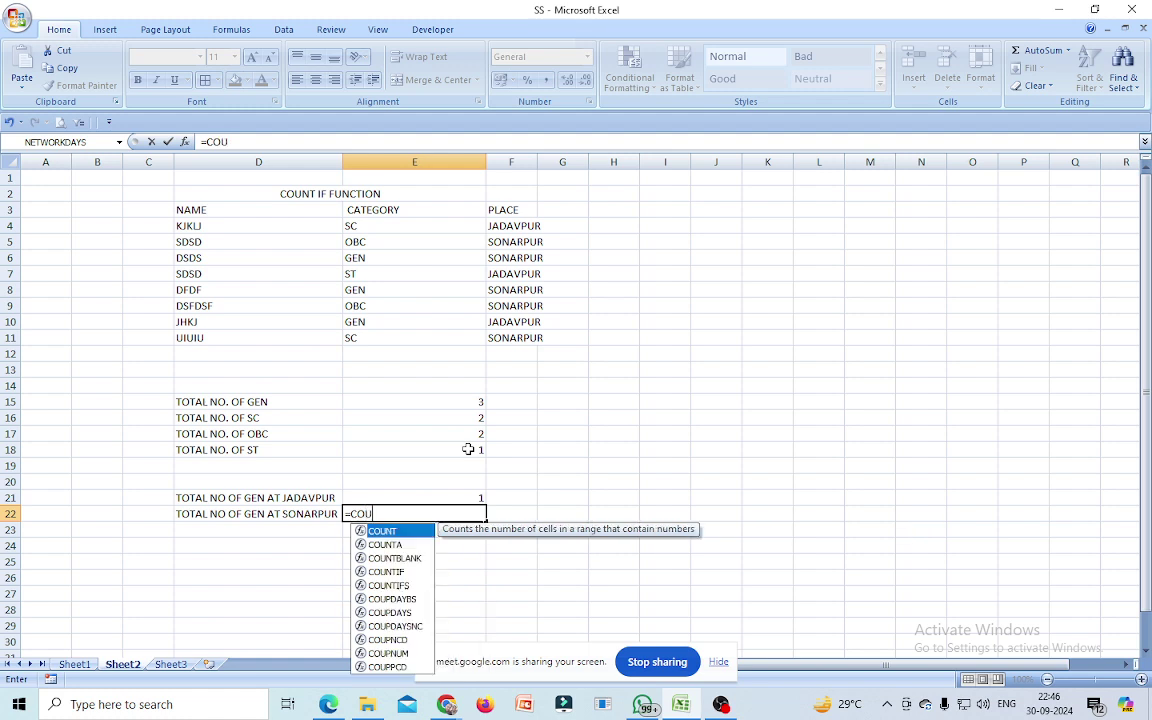
{"action": "type", "text": "NT"}
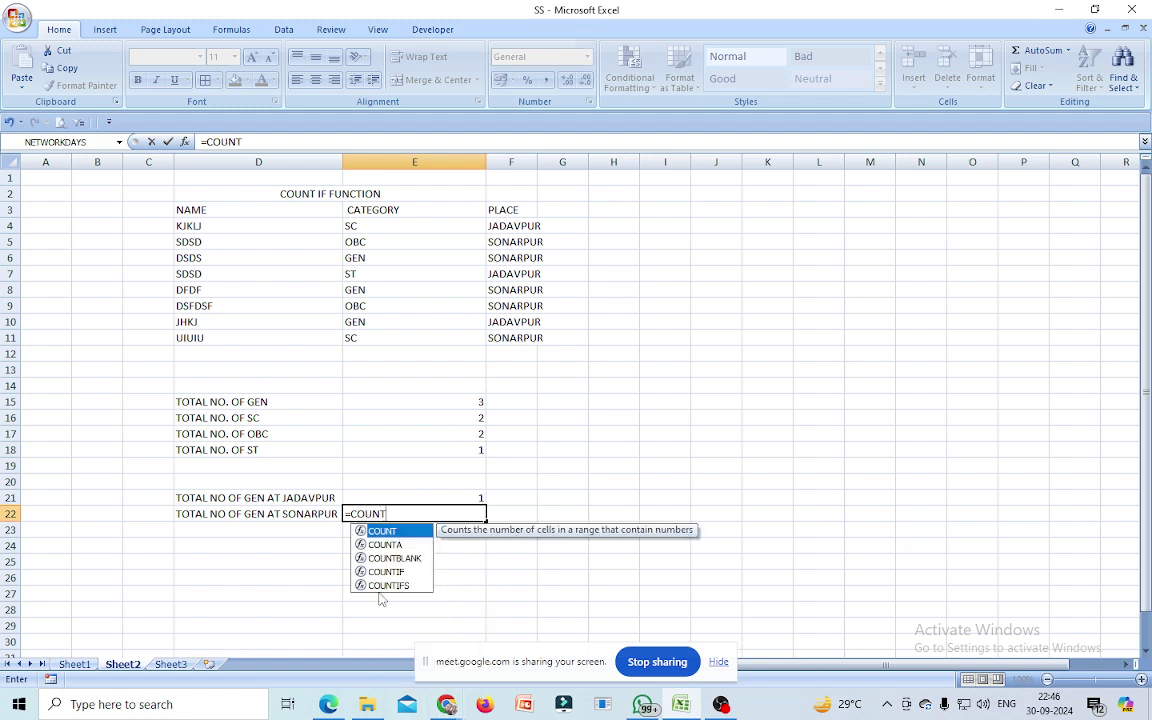
{"action": "double_click", "coordinate": [381, 585]}
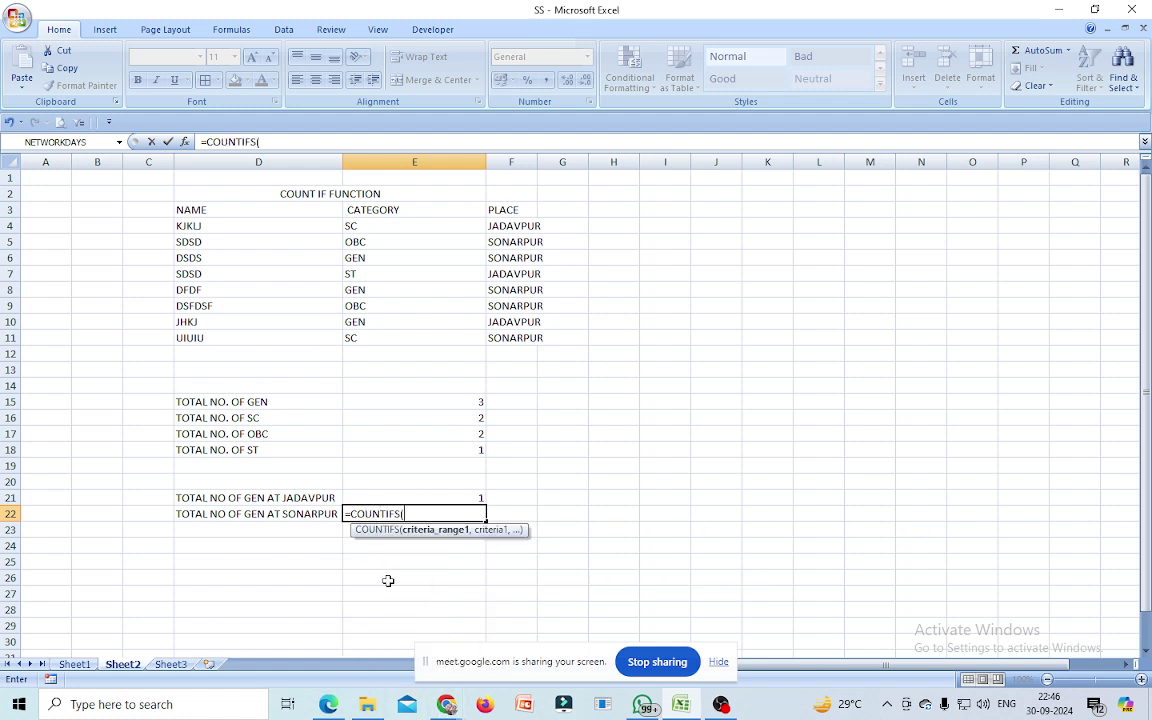
{"action": "left_click_drag", "start_coordinate": [355, 226], "coordinate": [357, 341]}
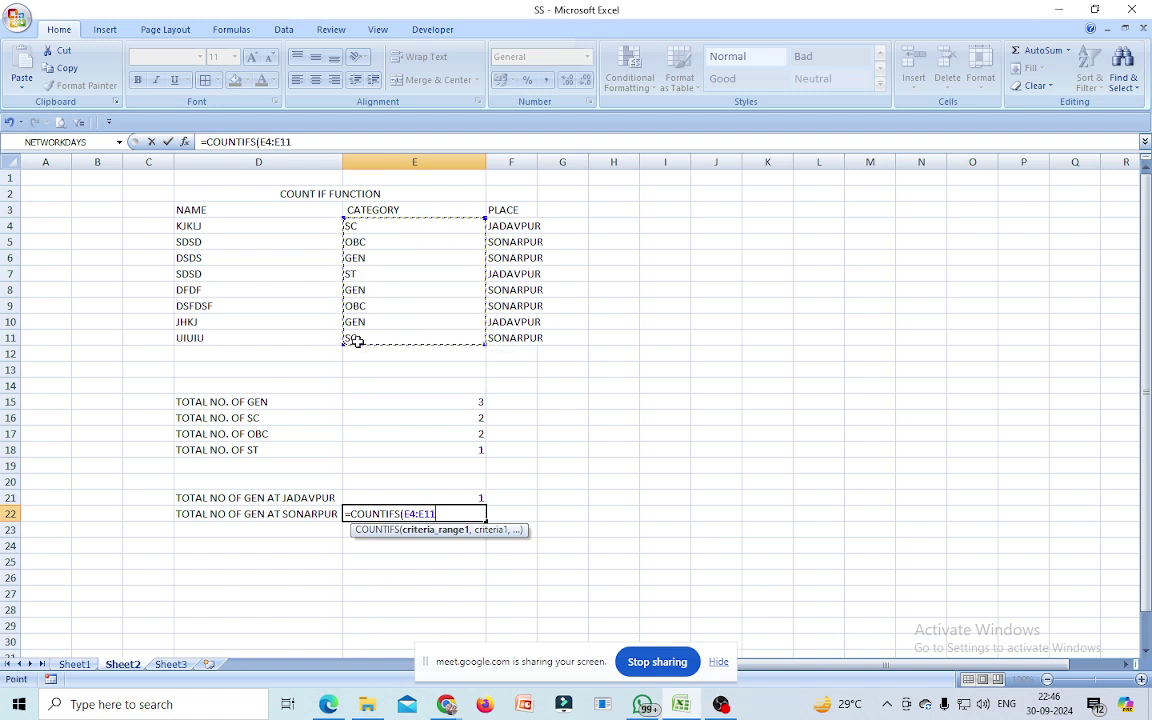
{"action": "type", "text": ",\""}
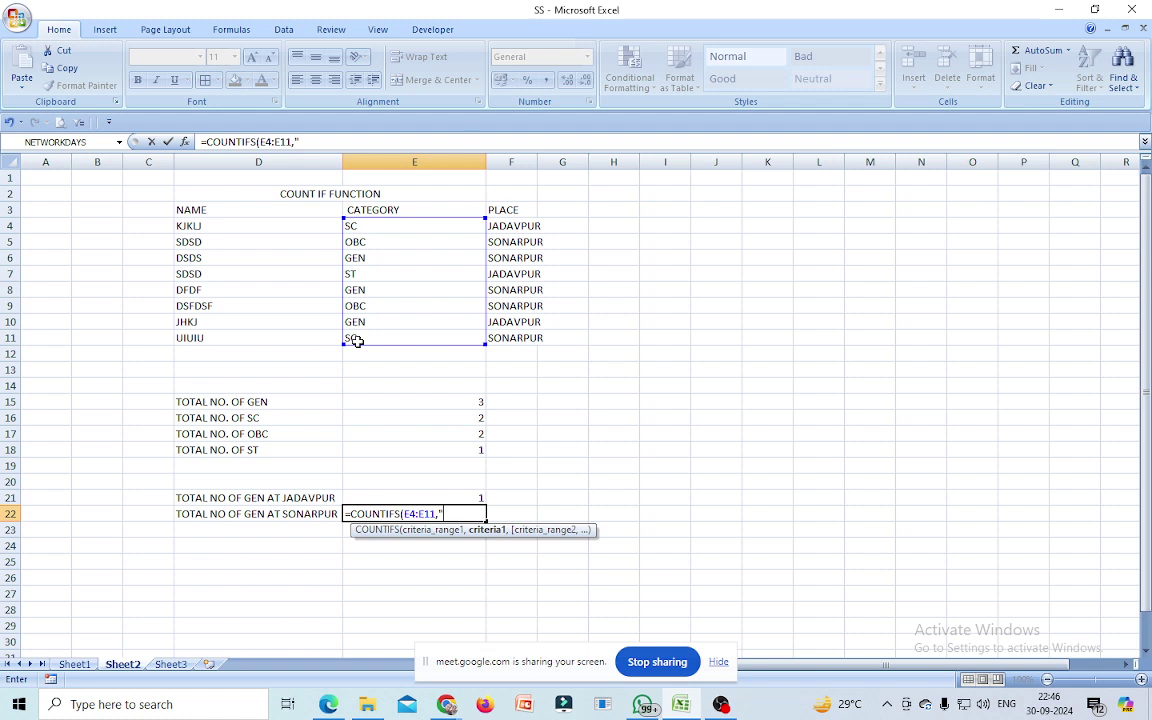
{"action": "type", "text": "GEN\""}
{"action": "type", "text": ","}
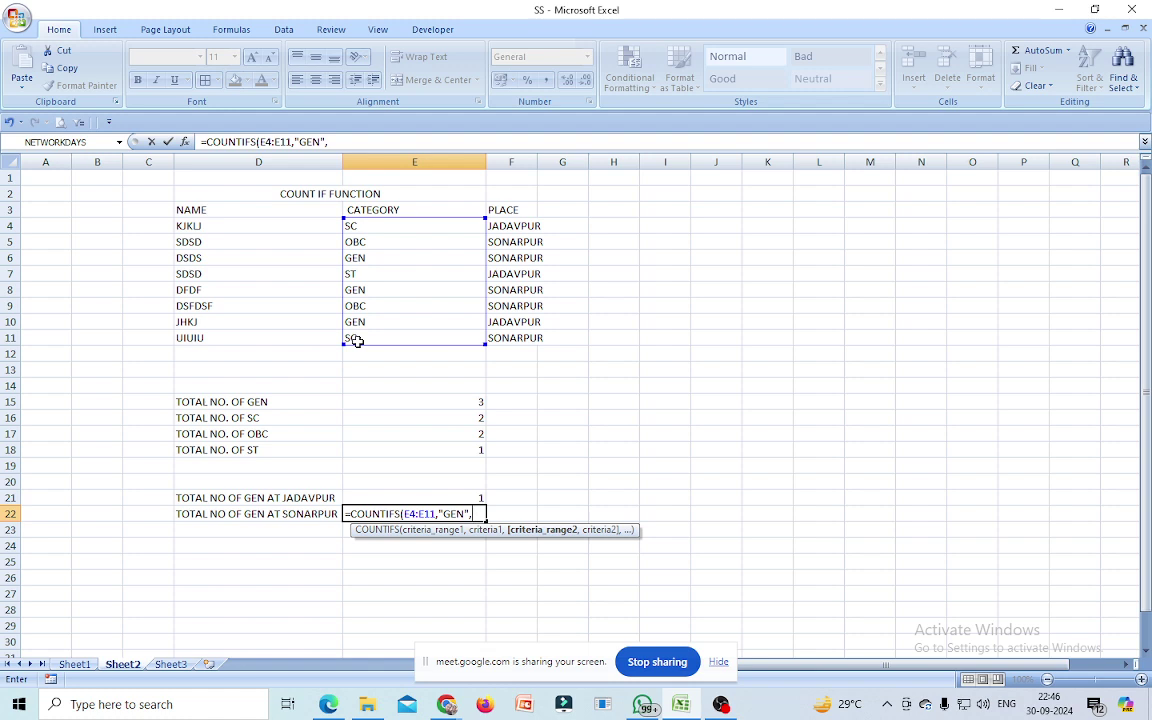
{"action": "left_click_drag", "start_coordinate": [518, 227], "coordinate": [516, 334]}
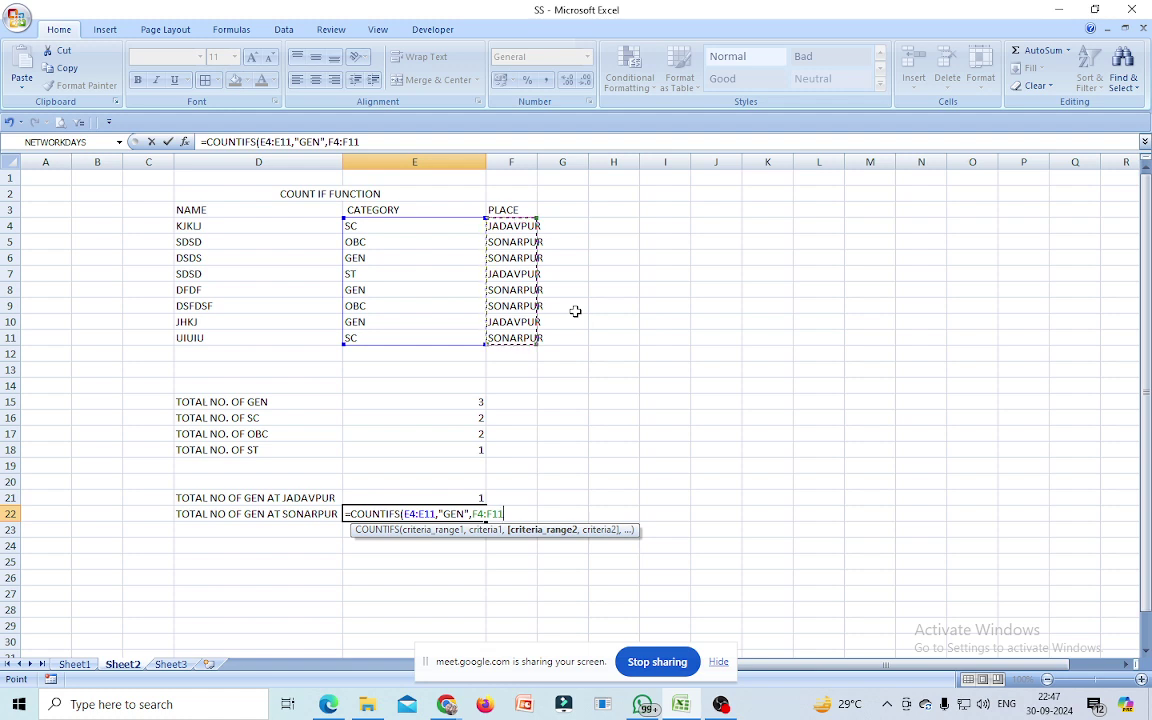
{"action": "type", "text": ","}
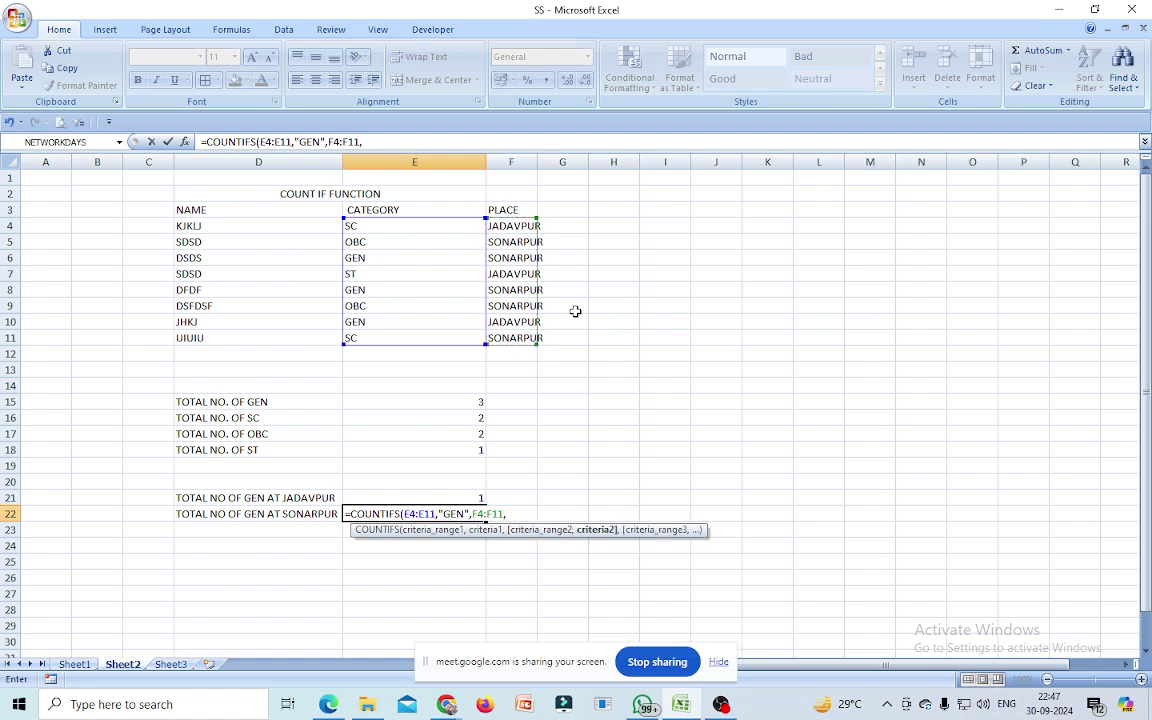
{"action": "type", "text": "\""}
{"action": "type", "text": "JADAVPUR"}
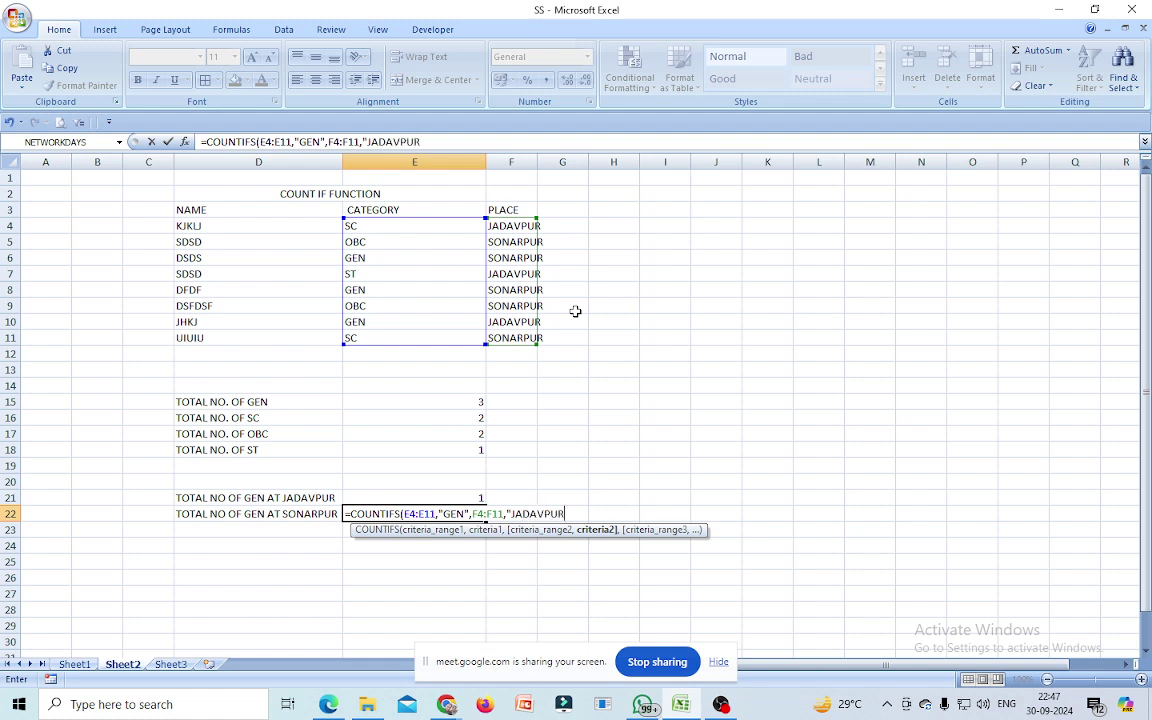
{"action": "type", "text": "\""}
{"action": "type", "text": ")"}
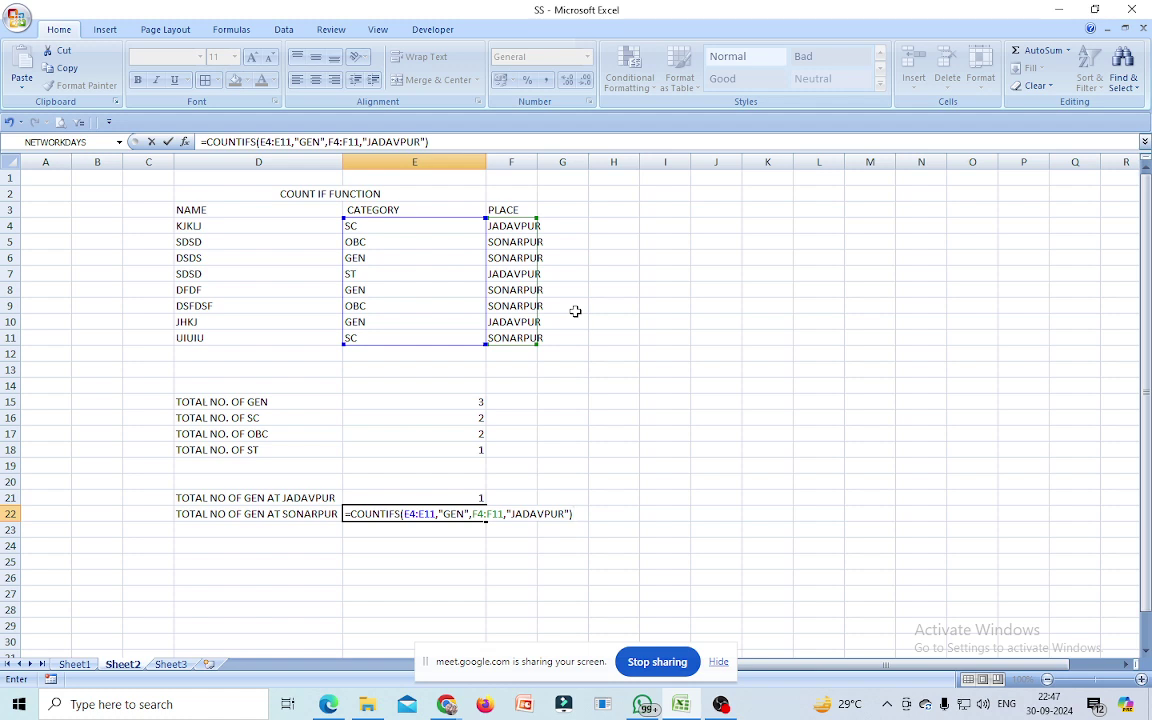
{"action": "key", "text": "Return"}
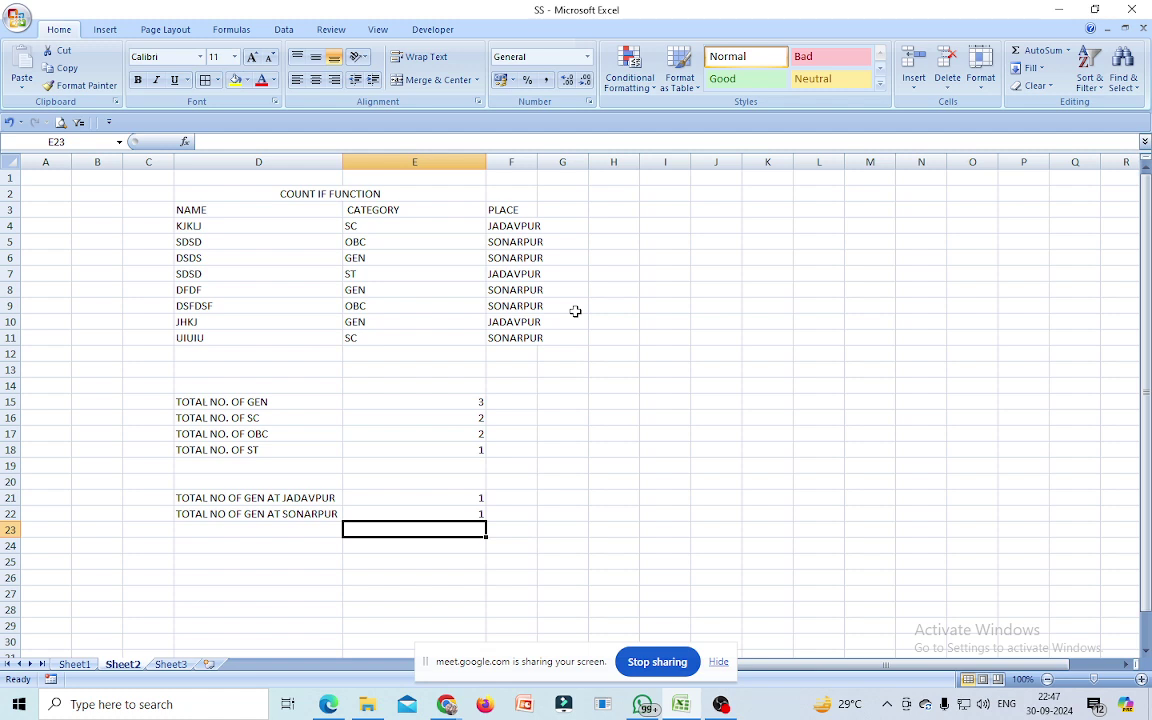
- Switch to the empty Sheet3
{"action": "scroll", "coordinate": [386, 496], "scroll_direction": "down", "scroll_amount": 2}
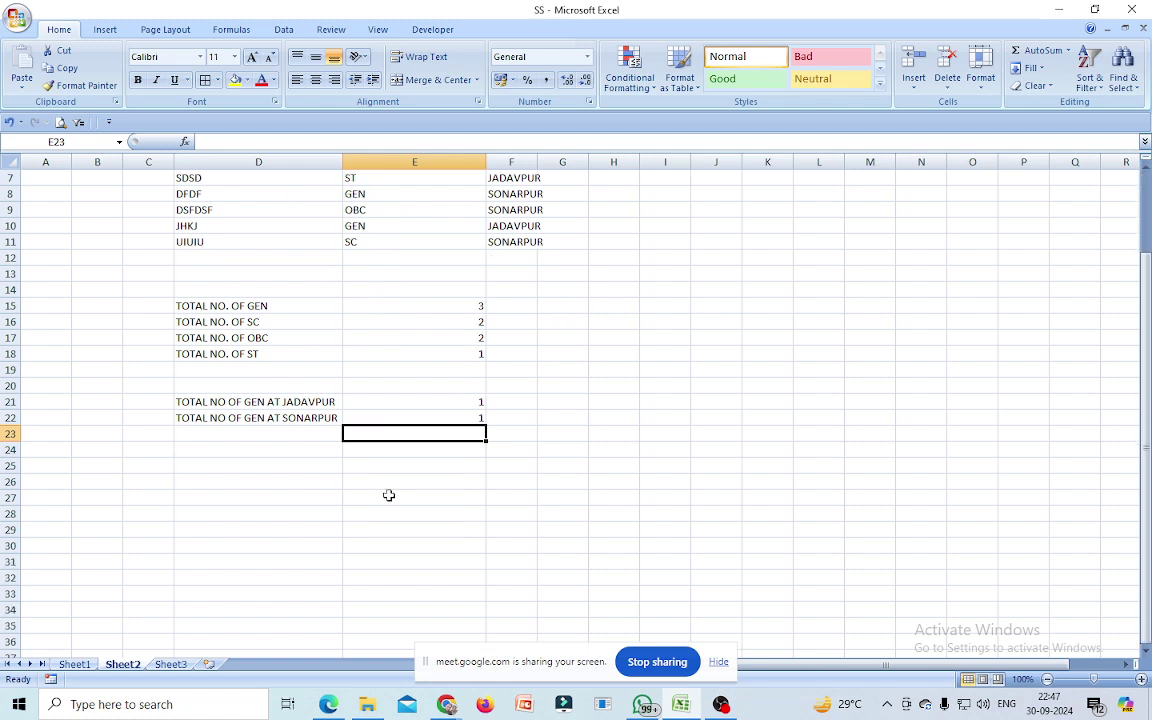
{"action": "scroll", "coordinate": [389, 495], "scroll_direction": "down", "scroll_amount": 2}
{"action": "scroll", "coordinate": [389, 495], "scroll_direction": "down", "scroll_amount": 2}
{"action": "scroll", "coordinate": [389, 495], "scroll_direction": "down", "scroll_amount": 1}
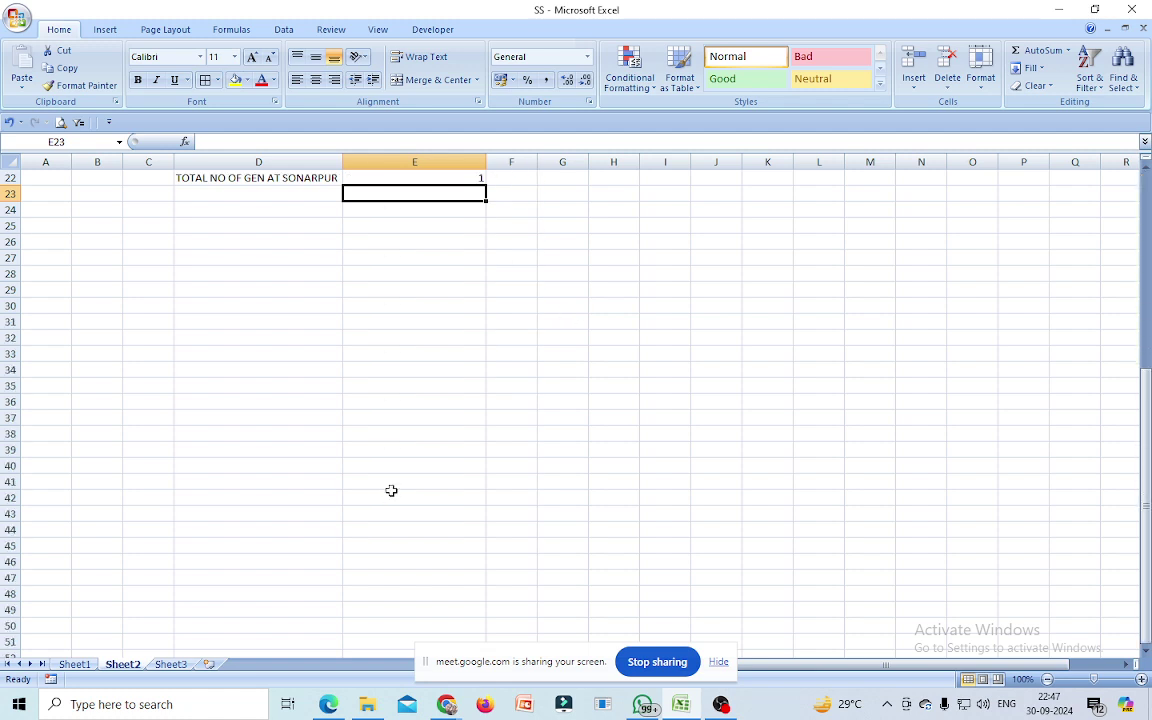
{"action": "left_click", "coordinate": [170, 665]}
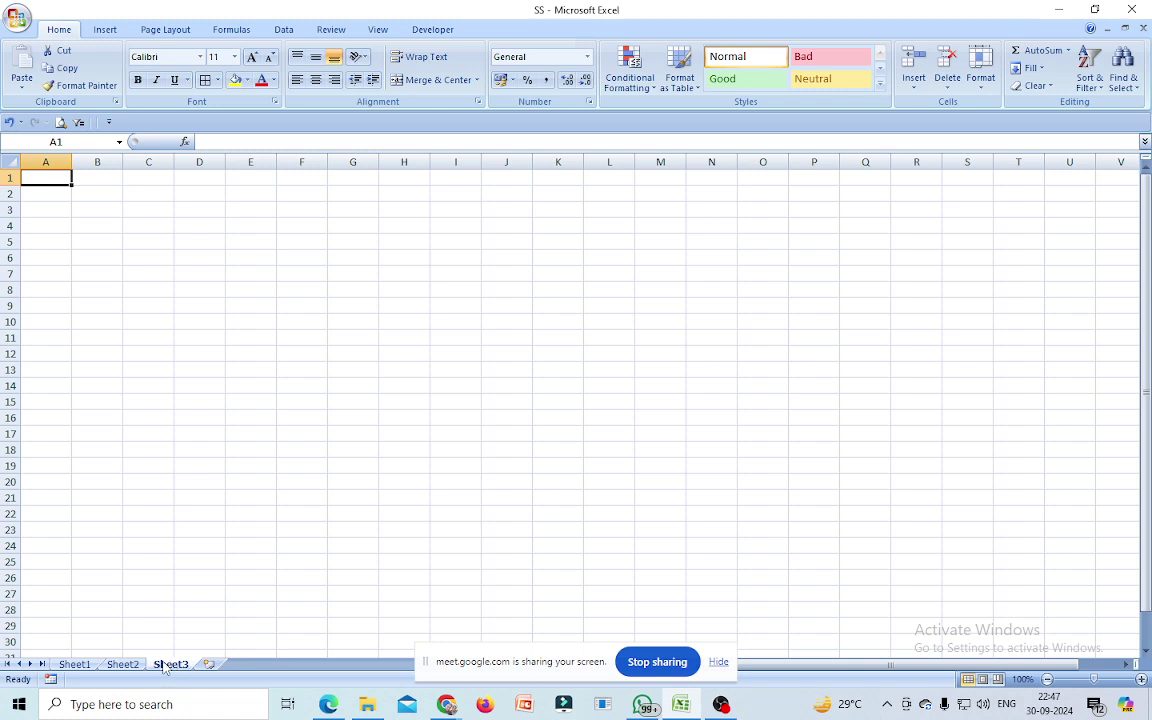
- Add the headings NAME in B1 and TITLE in C1
{"action": "left_click", "coordinate": [91, 176]}
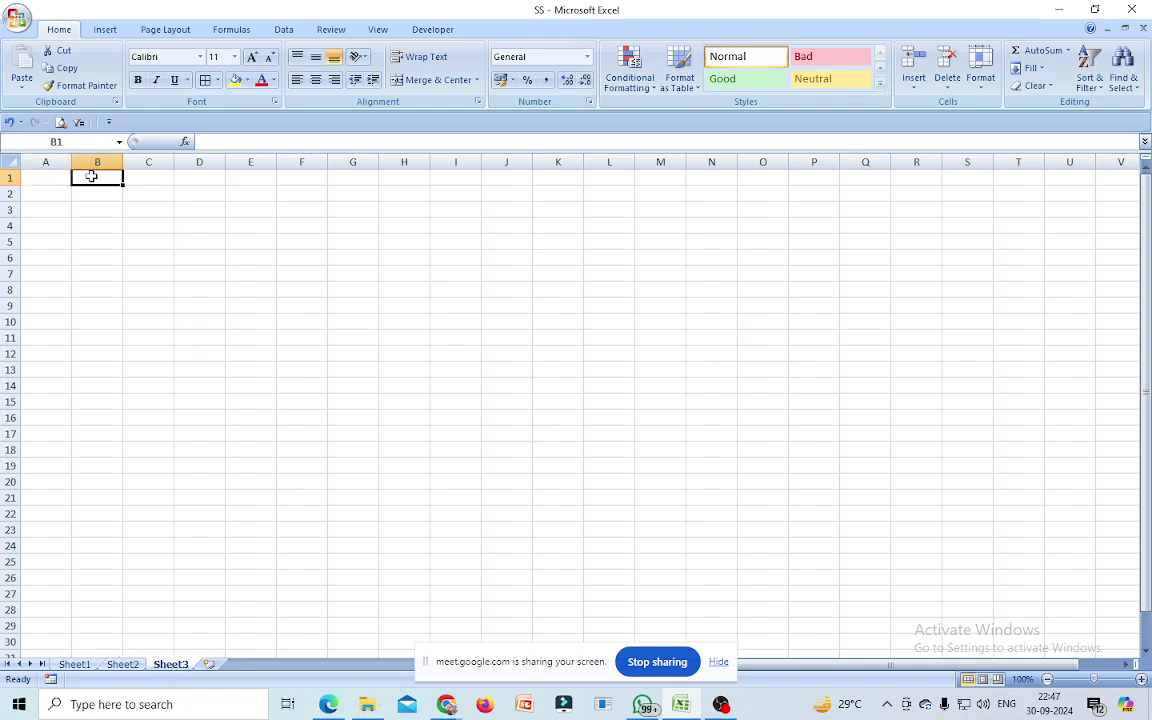
{"action": "type", "text": "NAME"}
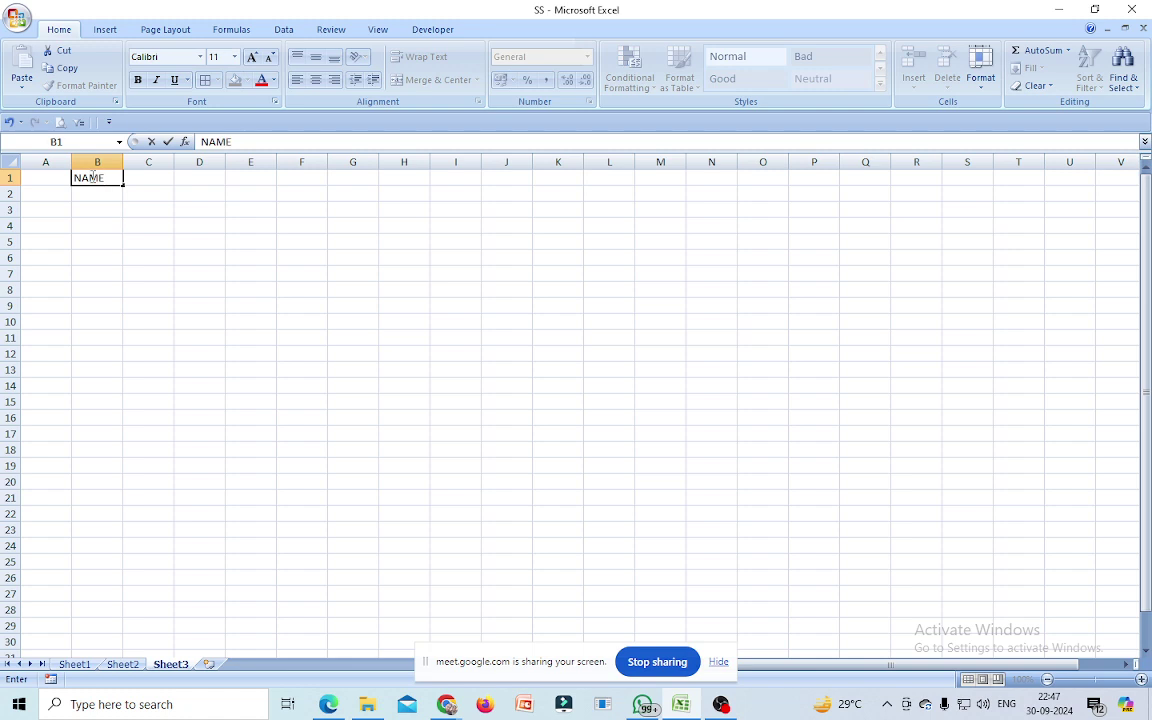
{"action": "left_click", "coordinate": [161, 180]}
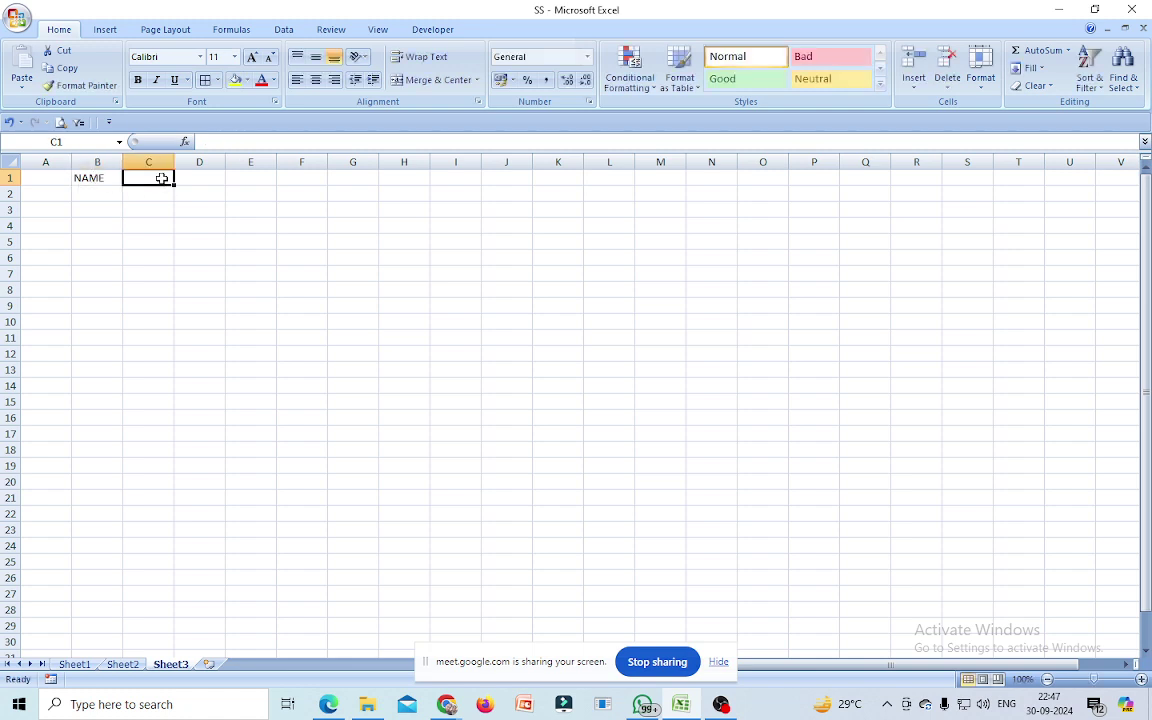
{"action": "type", "text": "TITLE"}
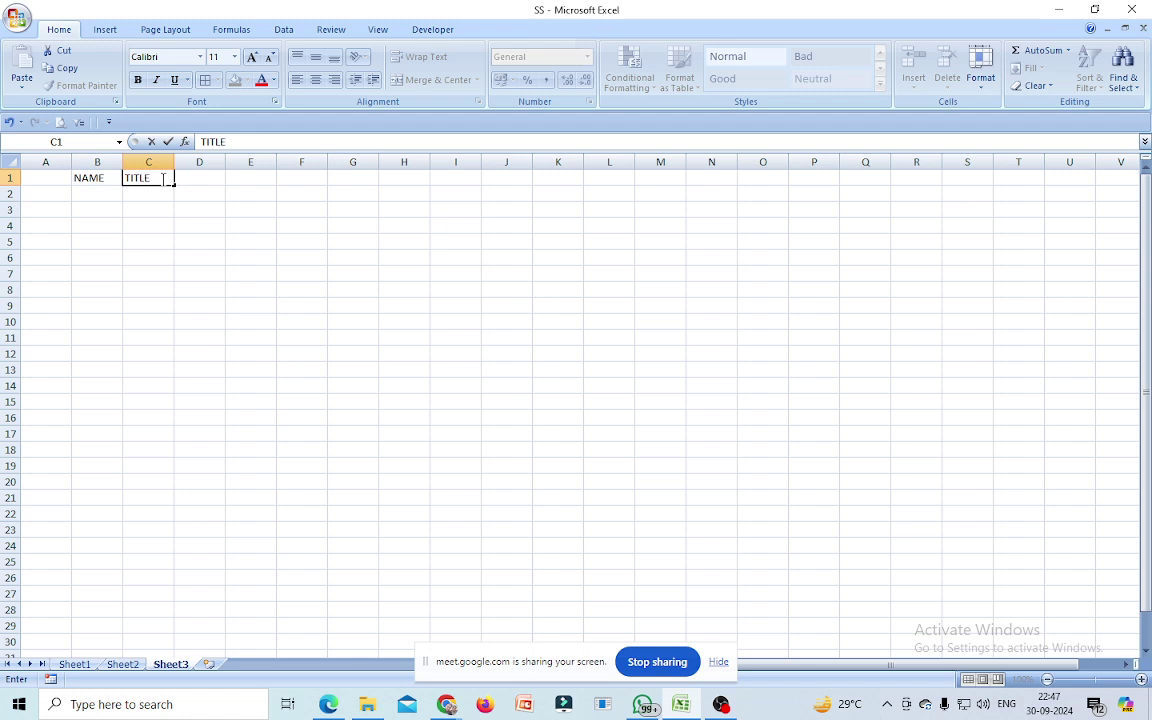
- Enter AMIT in B2, removing a stray leading N
{"action": "left_click", "coordinate": [78, 192]}
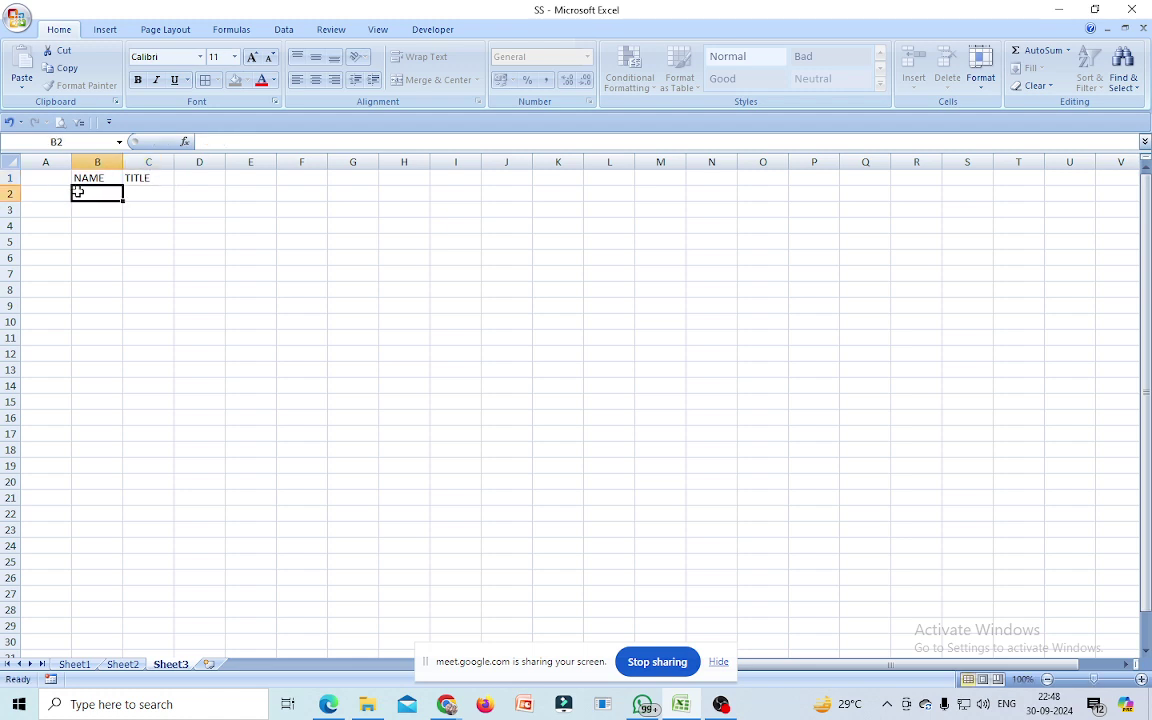
{"action": "type", "text": "N"}
{"action": "key", "text": "BackSpace"}
{"action": "type", "text": "AMIT"}
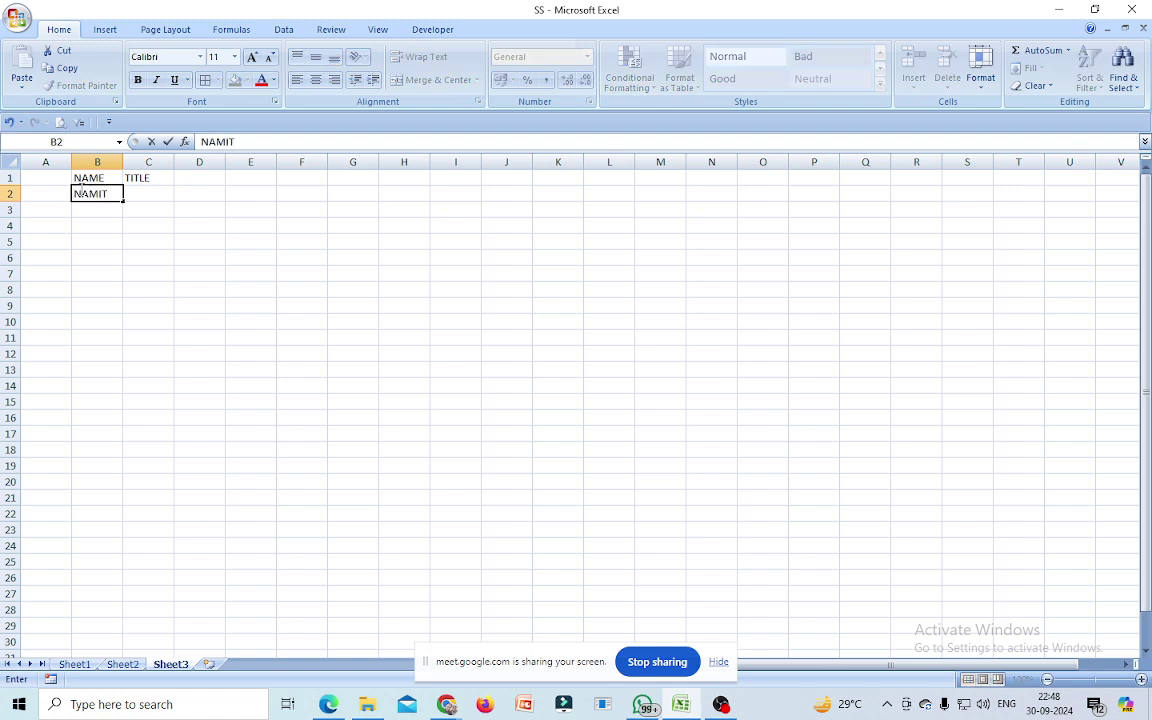
{"action": "left_click", "coordinate": [92, 207]}
{"action": "left_click", "coordinate": [86, 190]}
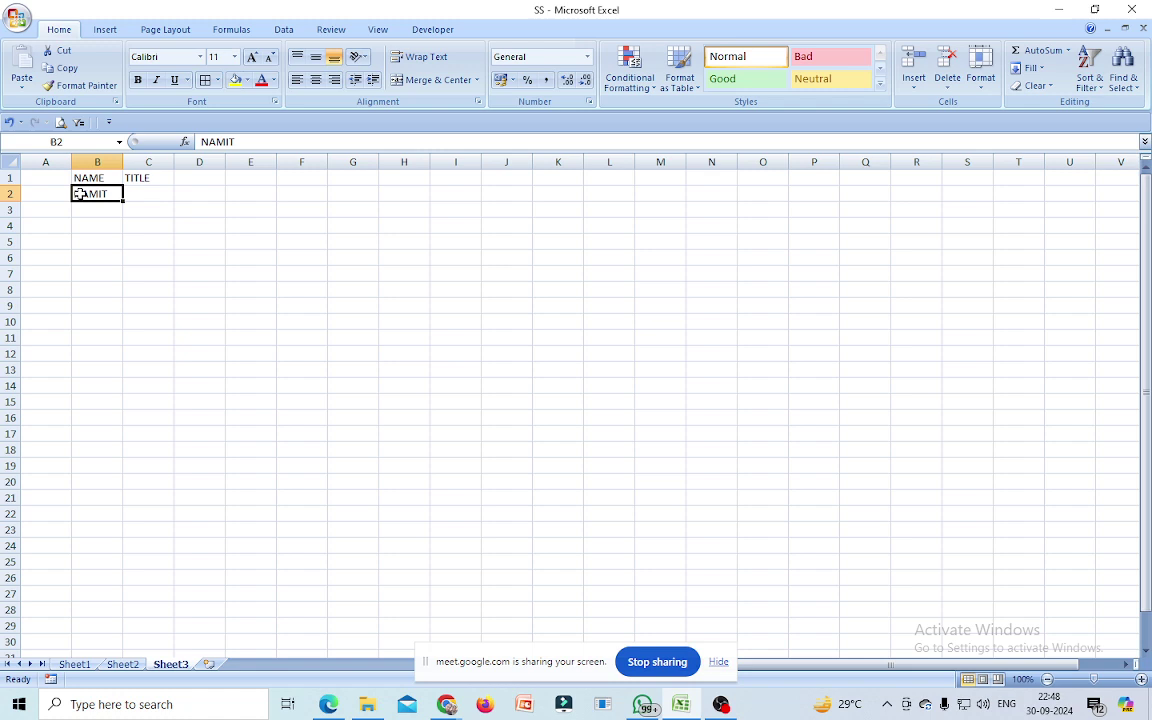
{"action": "left_click", "coordinate": [202, 141]}
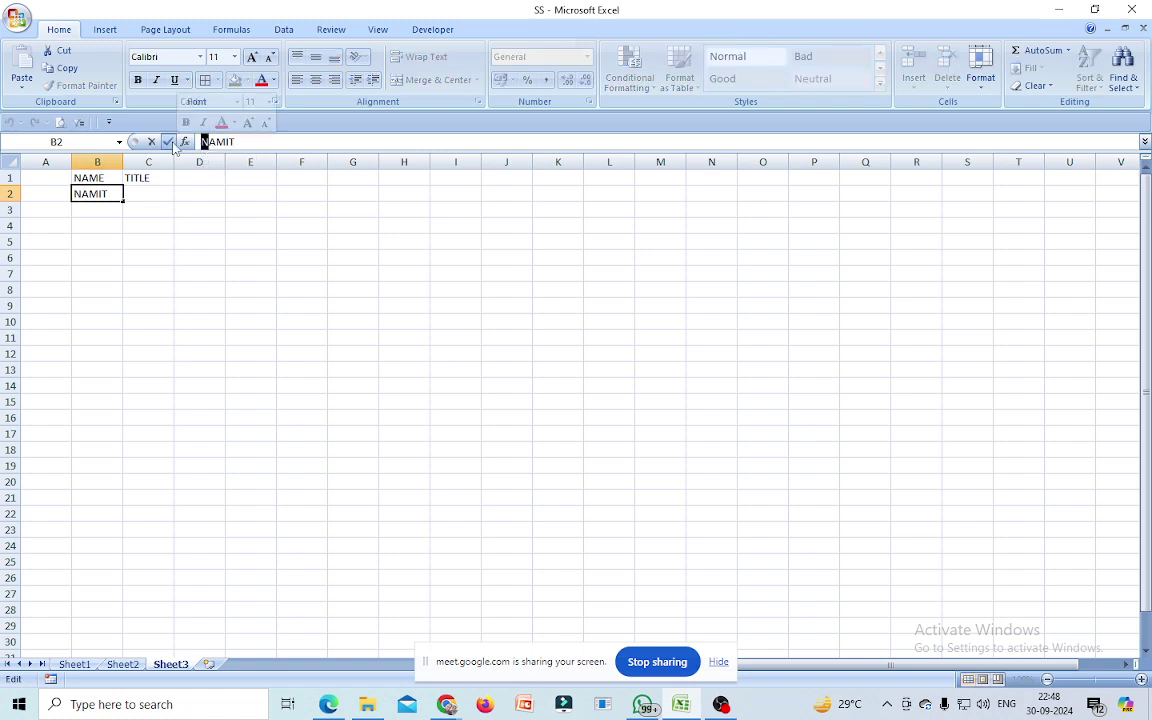
{"action": "key", "text": "Delete"}
{"action": "left_click", "coordinate": [167, 141]}
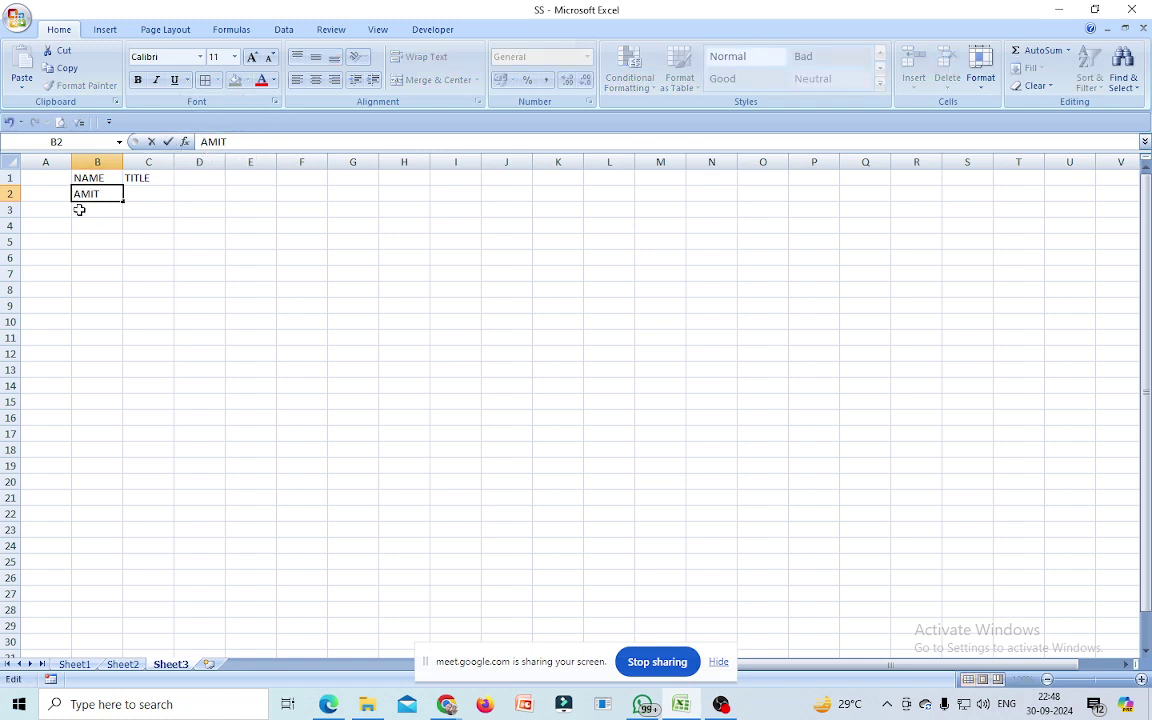
- Enter SUMIT, RIA, BIJOY, ANSHU and ROHN in B3:B7
{"action": "left_click", "coordinate": [79, 210]}
{"action": "type", "text": "SUMIT"}
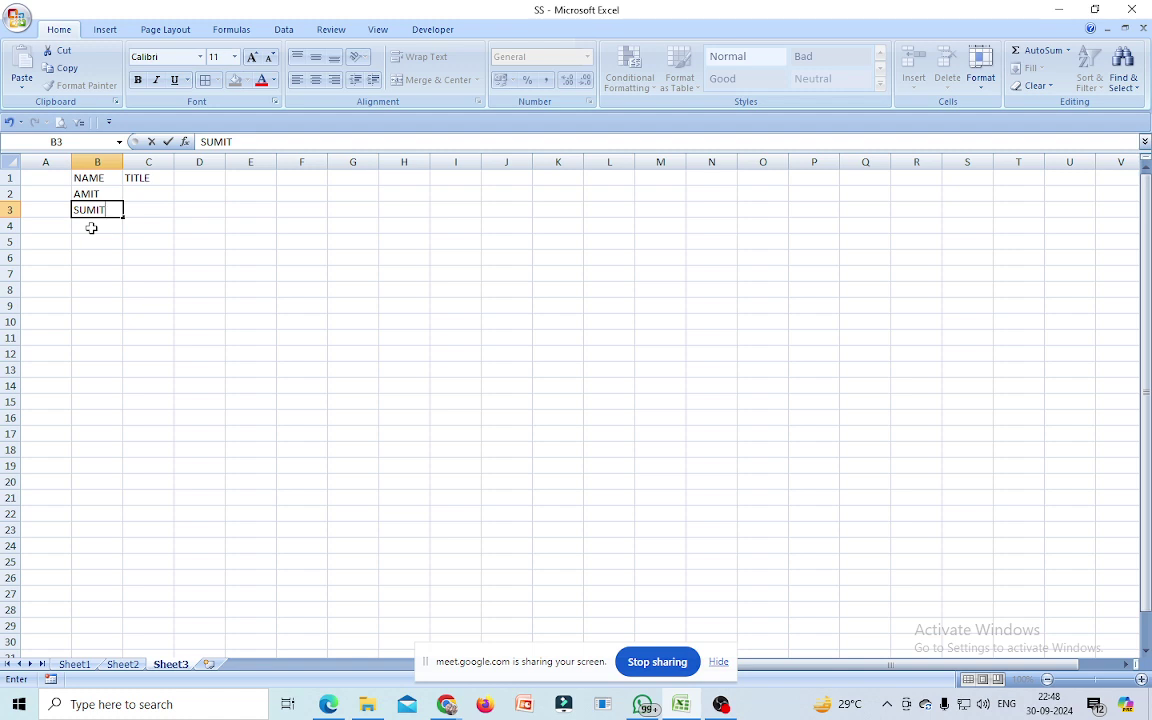
{"action": "left_click", "coordinate": [91, 228]}
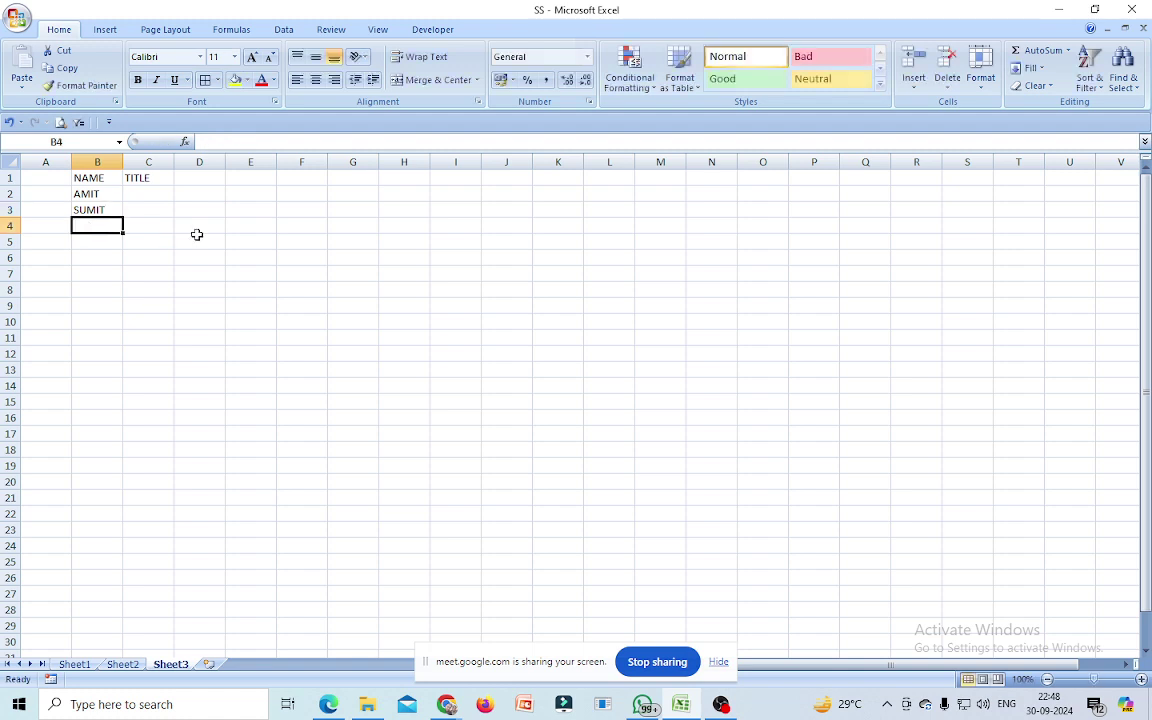
{"action": "type", "text": "RIA"}
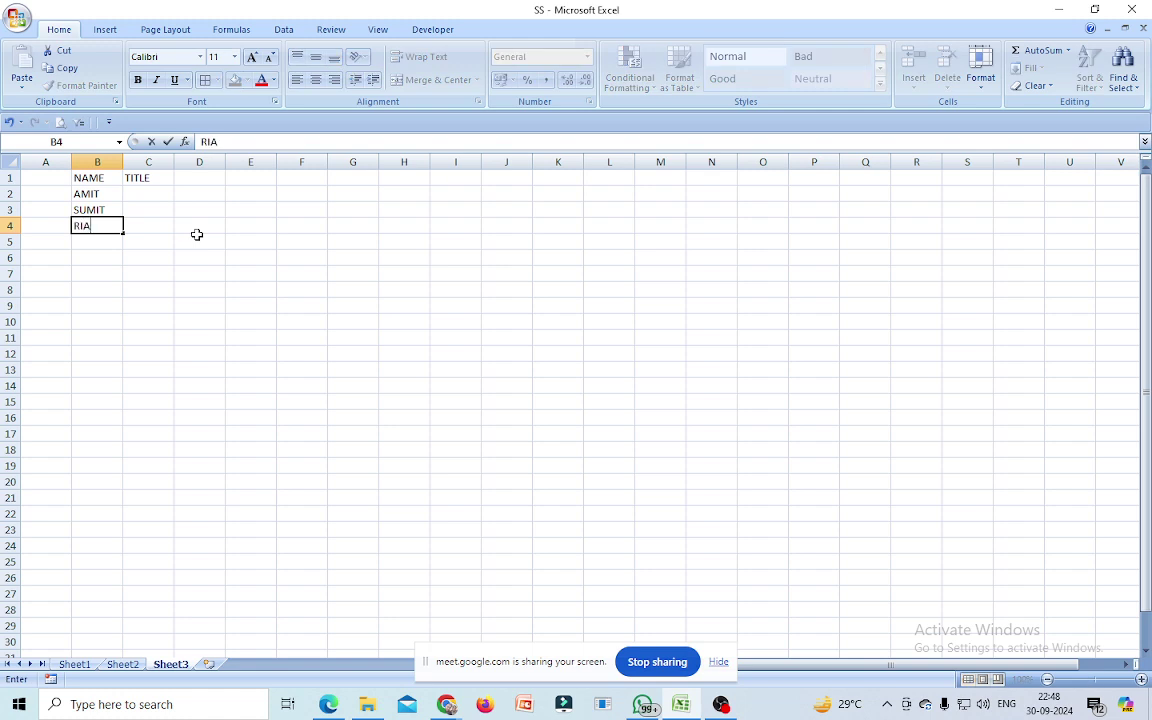
{"action": "left_click", "coordinate": [78, 242]}
{"action": "type", "text": "BIJOY"}
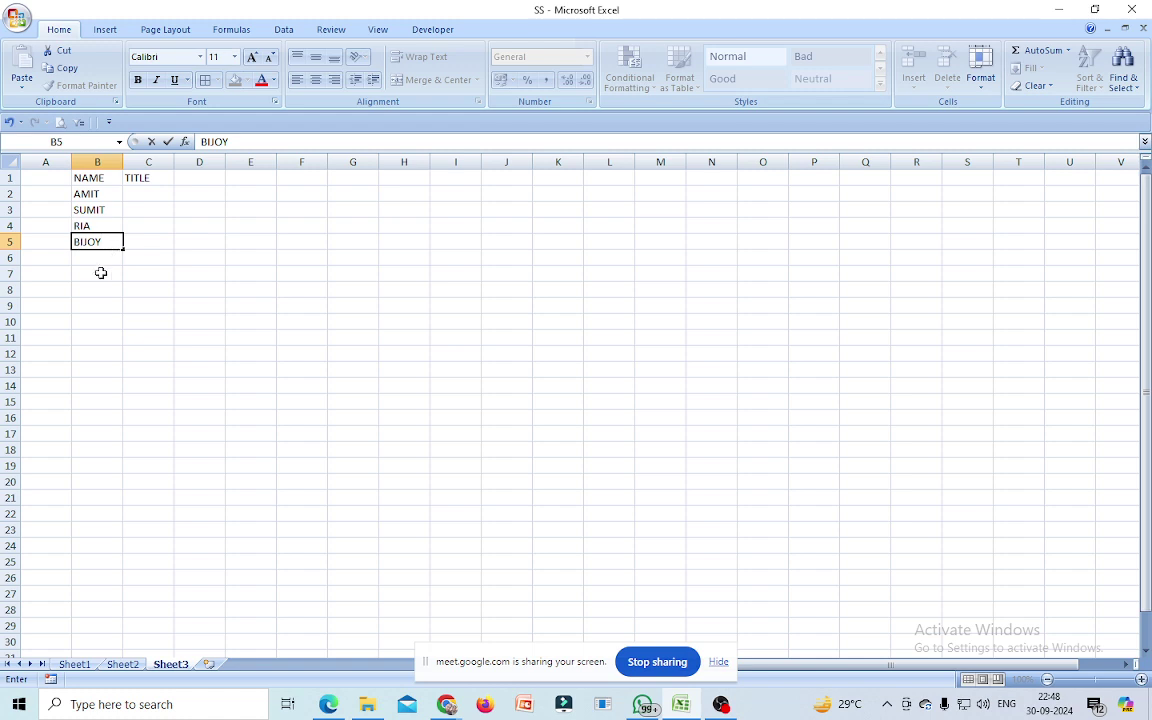
{"action": "left_click", "coordinate": [89, 260]}
{"action": "type", "text": "ANSHU"}
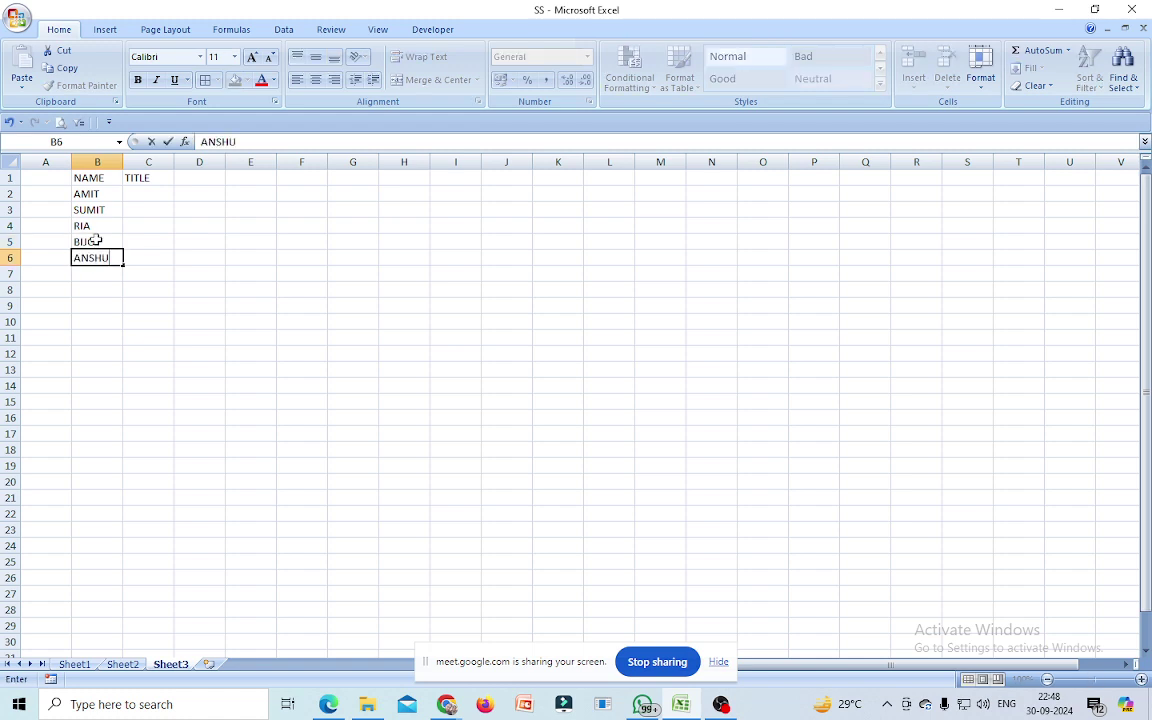
{"action": "left_click", "coordinate": [83, 271]}
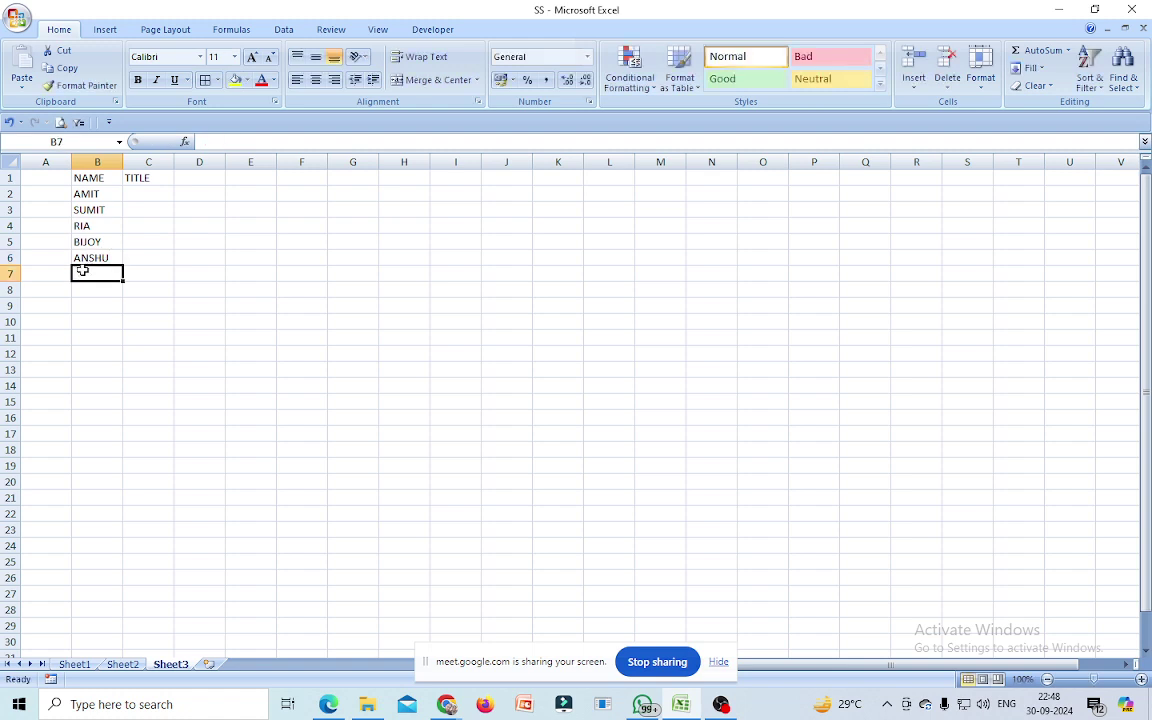
{"action": "type", "text": "ROHN"}
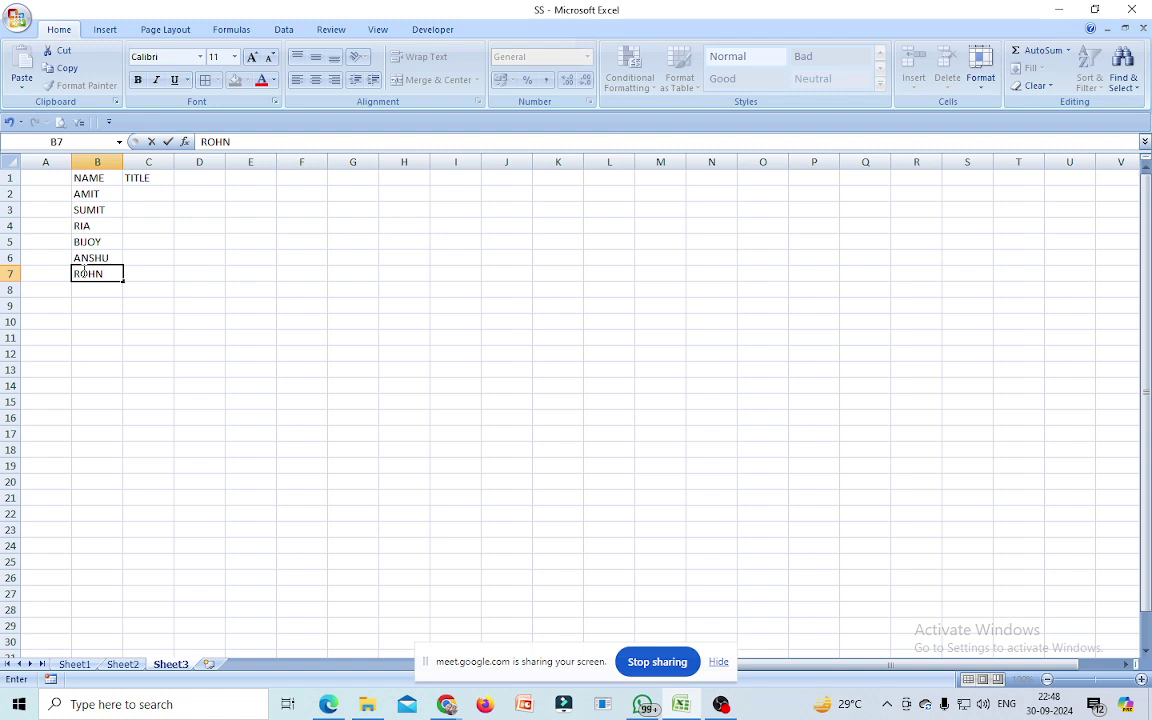
- Enter the surnames DAS, SAHA, GUPTA, DASGUPTA, PAL and ROY in C2:C7
{"action": "left_click", "coordinate": [152, 190]}
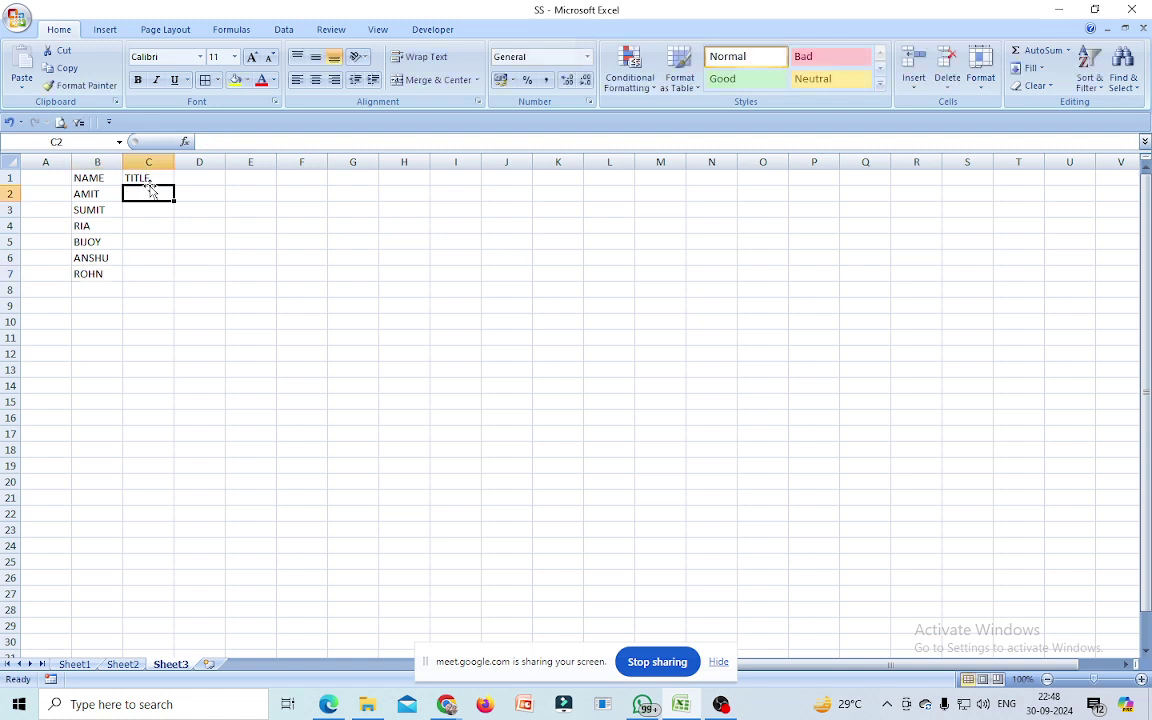
{"action": "type", "text": "DAS"}
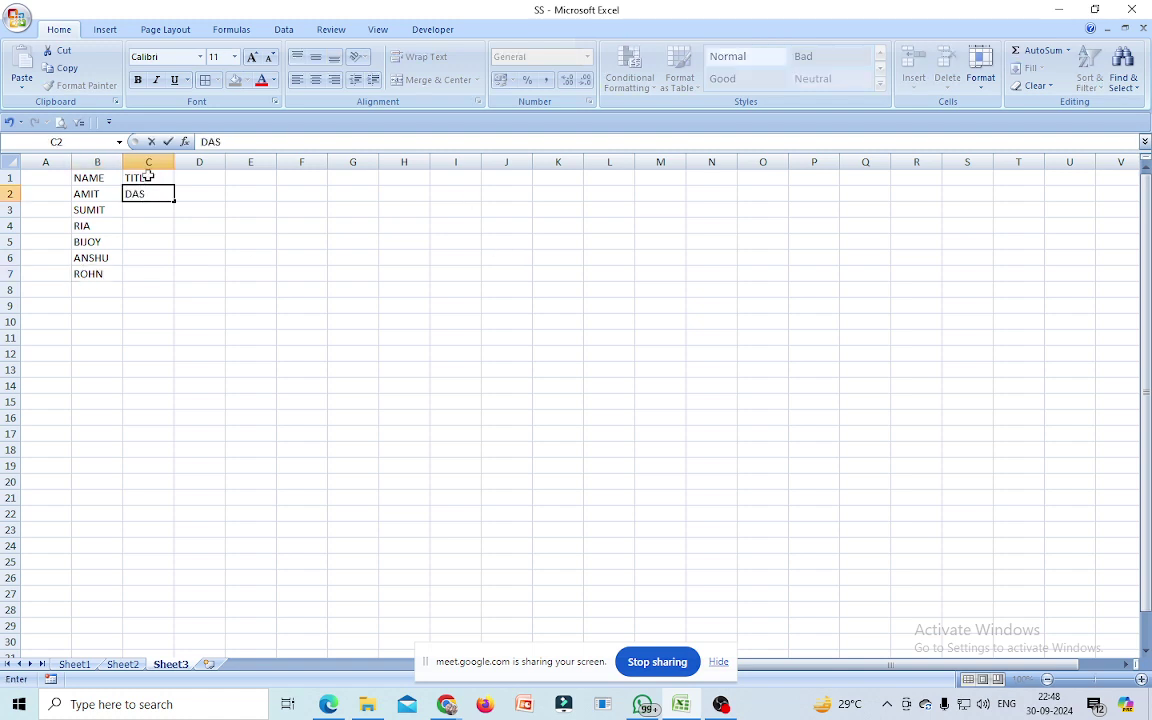
{"action": "left_click", "coordinate": [143, 210]}
{"action": "type", "text": "SAHA"}
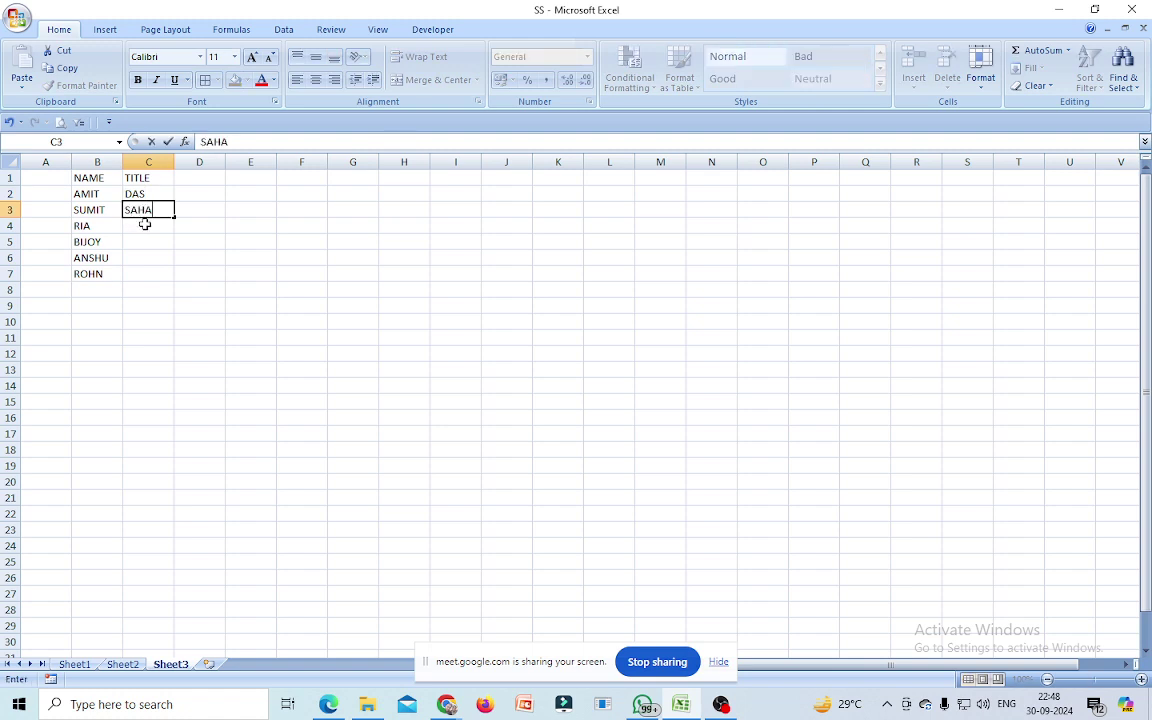
{"action": "left_click", "coordinate": [146, 224]}
{"action": "type", "text": "GUPT"}
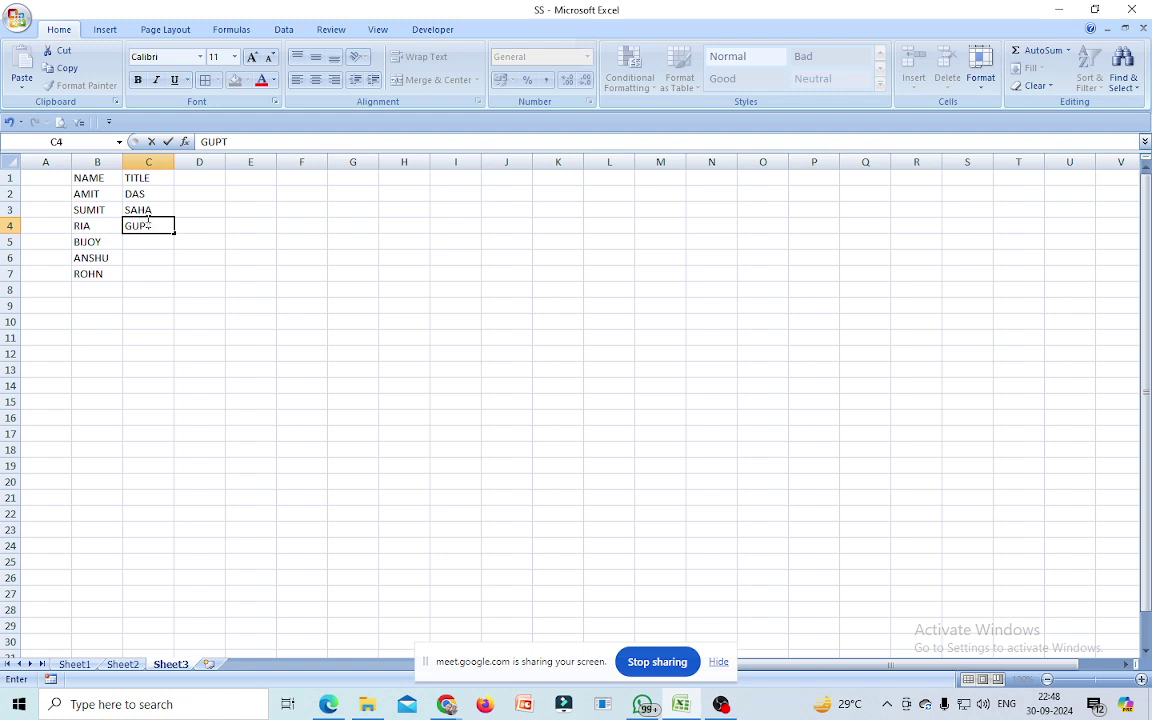
{"action": "type", "text": "A"}
{"action": "key", "text": "Return"}
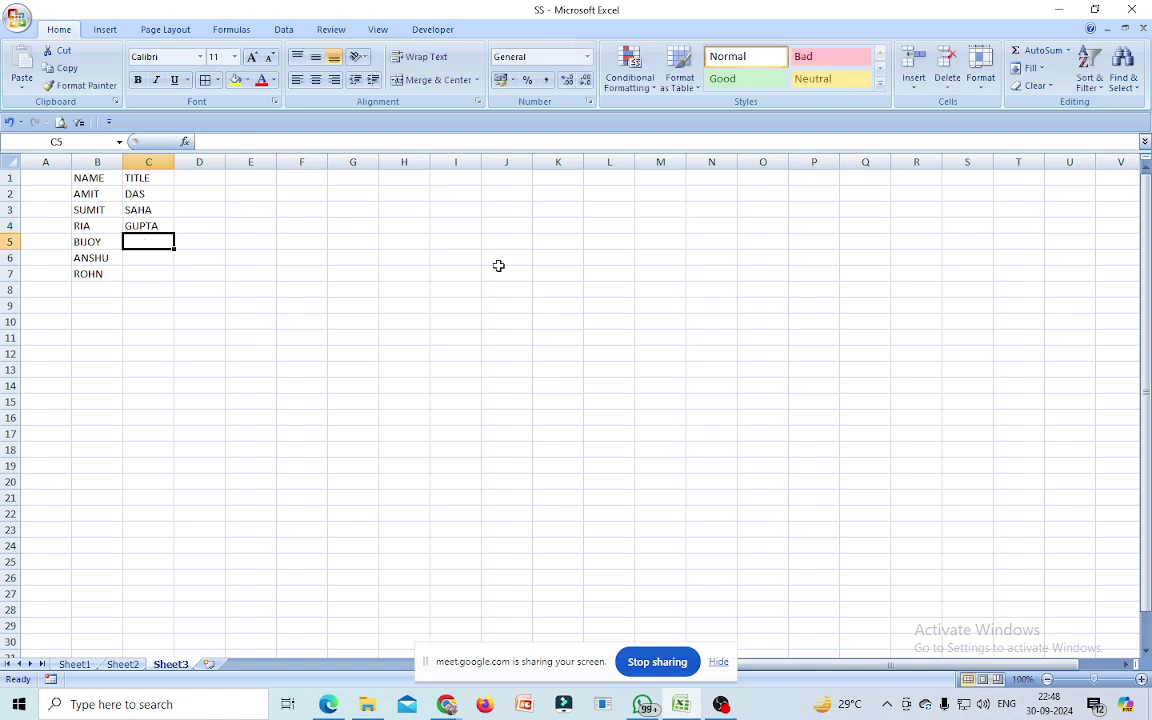
{"action": "type", "text": "DAS"}
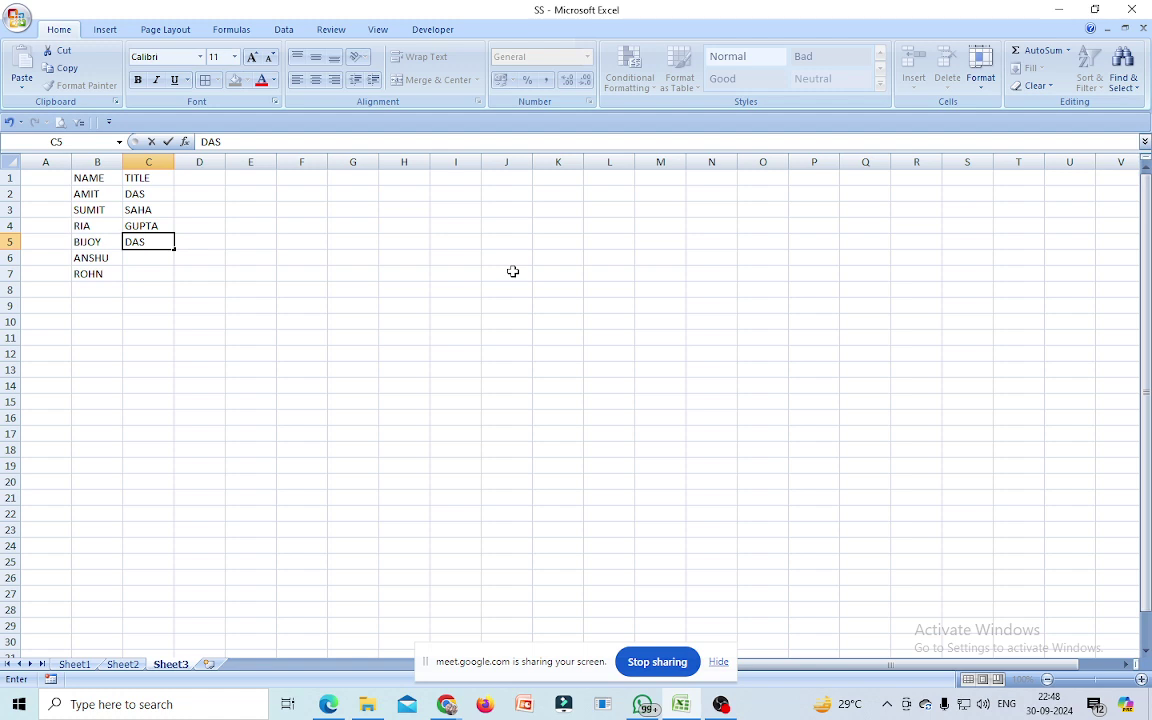
{"action": "type", "text": "GUP"}
{"action": "type", "text": "TA"}
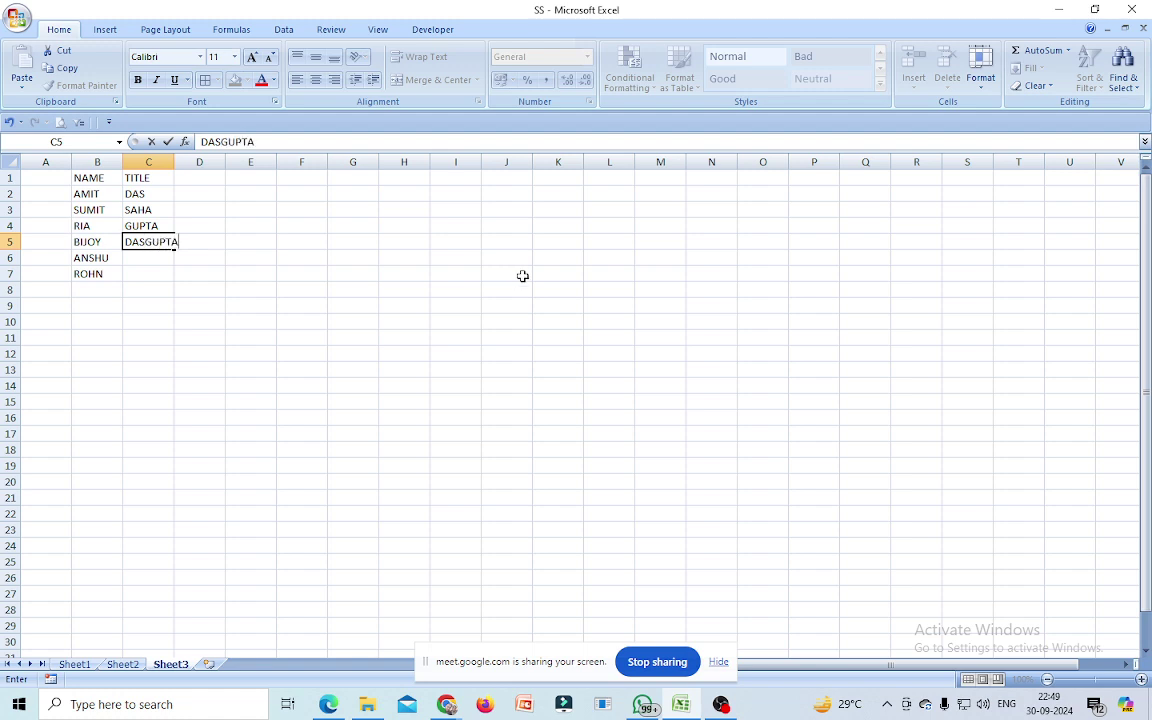
{"action": "key", "text": "Return"}
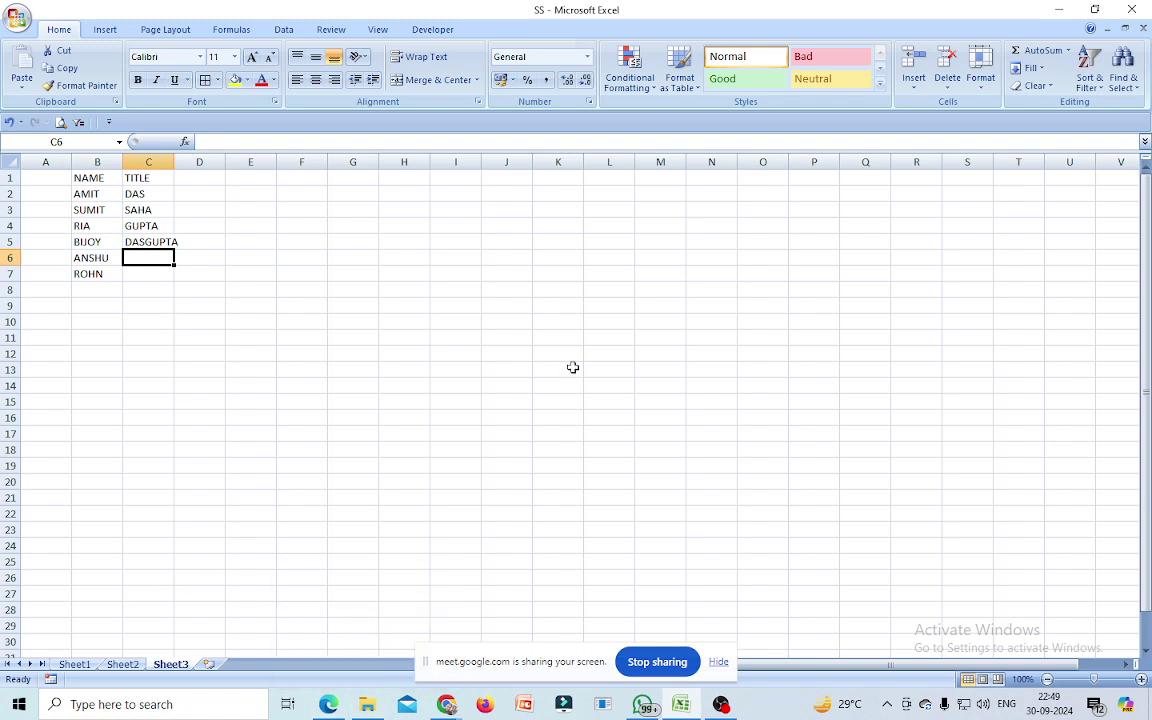
{"action": "type", "text": "PAL"}
{"action": "left_click", "coordinate": [140, 273]}
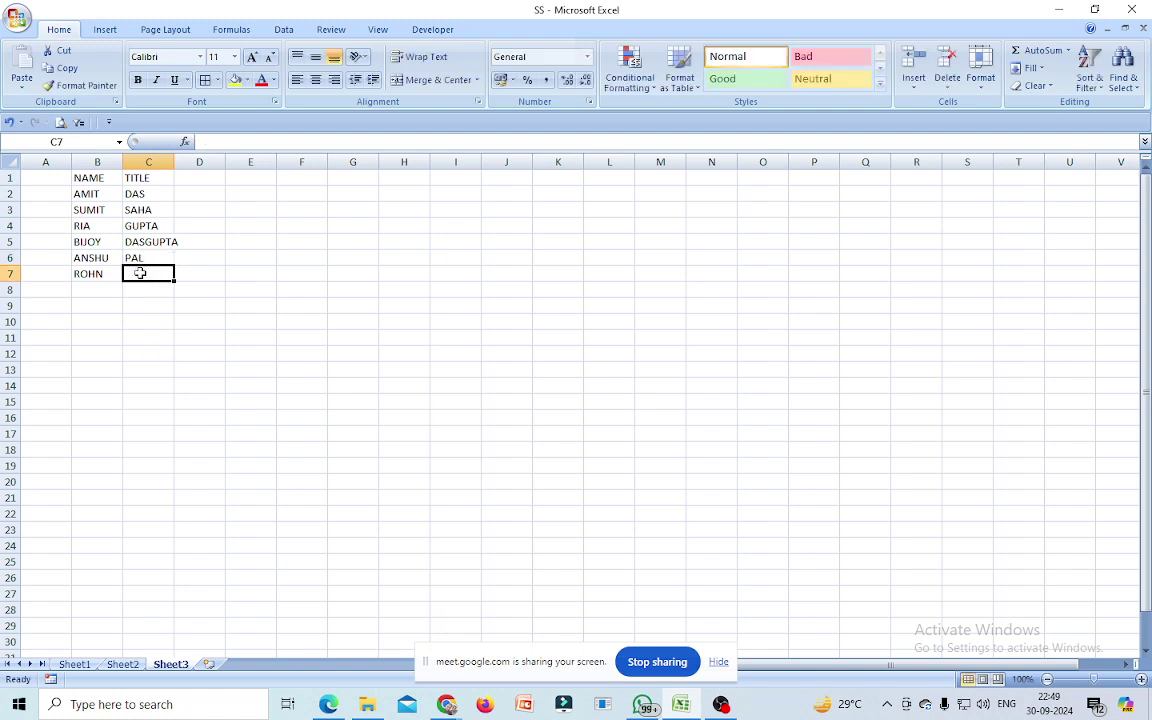
{"action": "type", "text": "RO"}
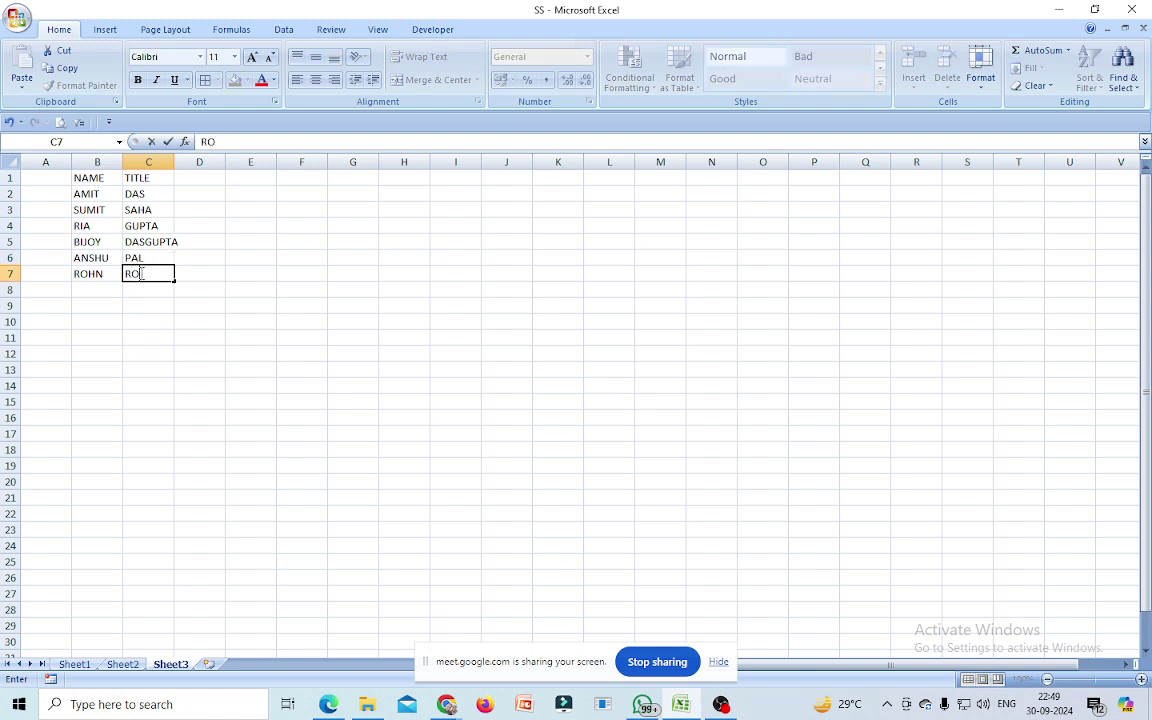
{"action": "type", "text": "Y"}
{"action": "left_click", "coordinate": [347, 399]}
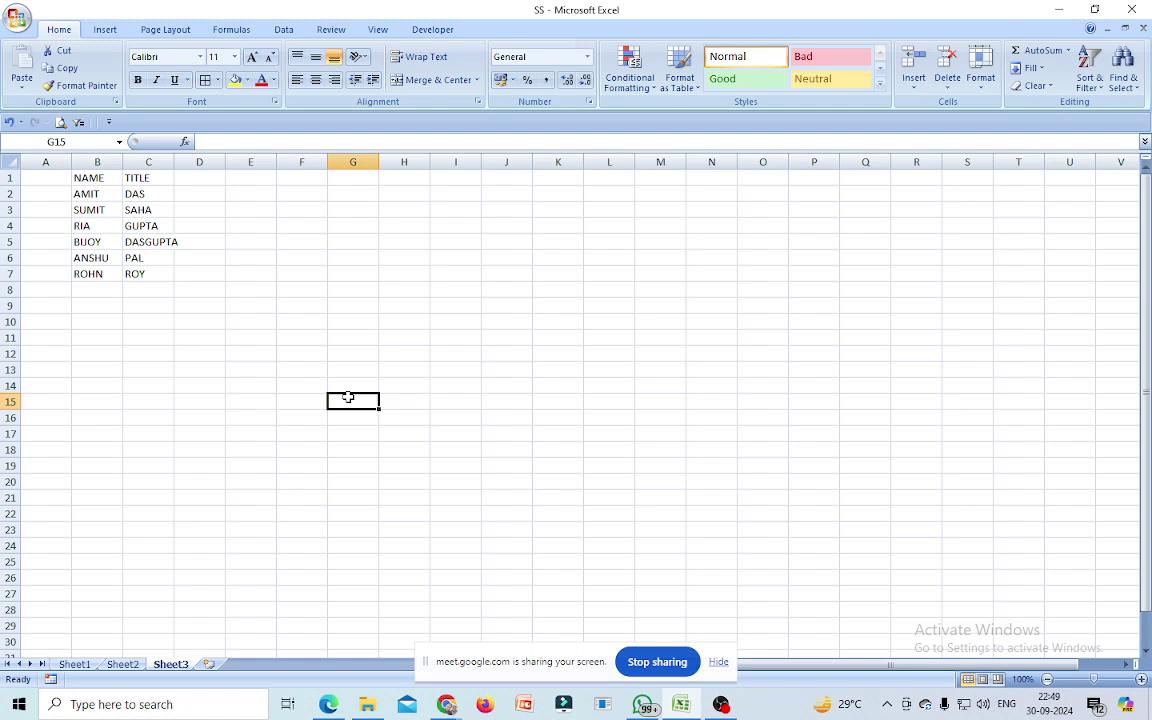
- Widen column C to fit DASGUPTA and add the heading FULNAME in D1
{"action": "left_click_drag", "start_coordinate": [173, 162], "coordinate": [181, 162]}
{"action": "left_click", "coordinate": [198, 177]}
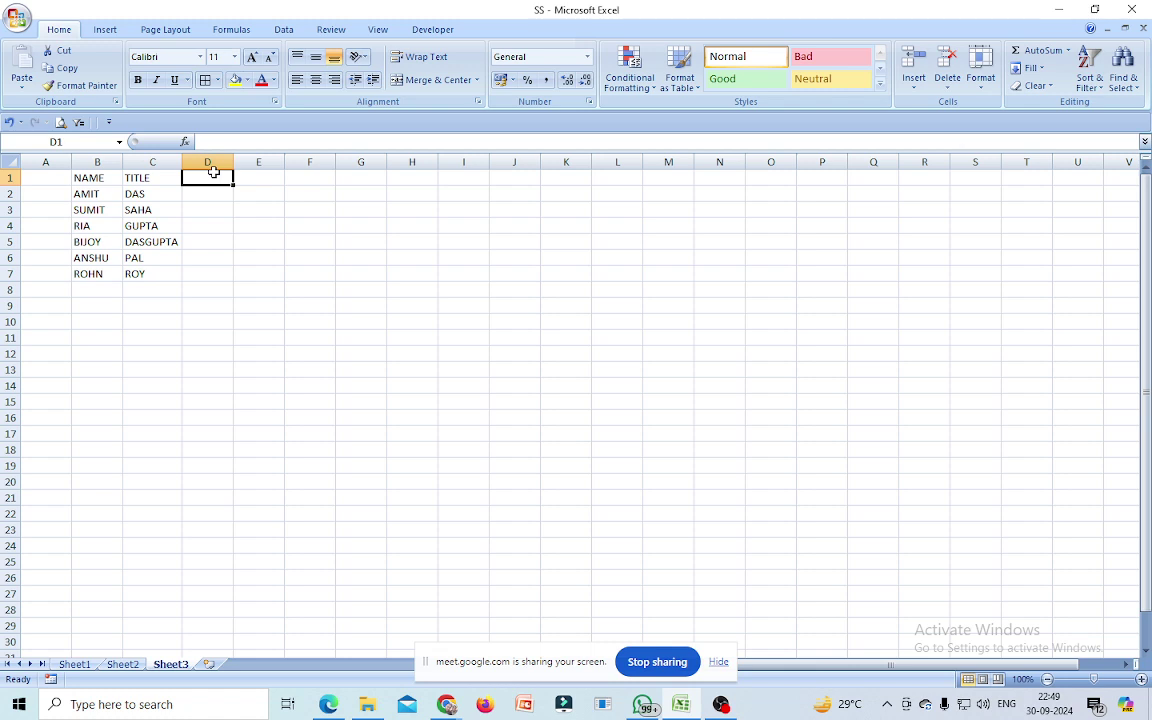
{"action": "type", "text": "FULNAME"}
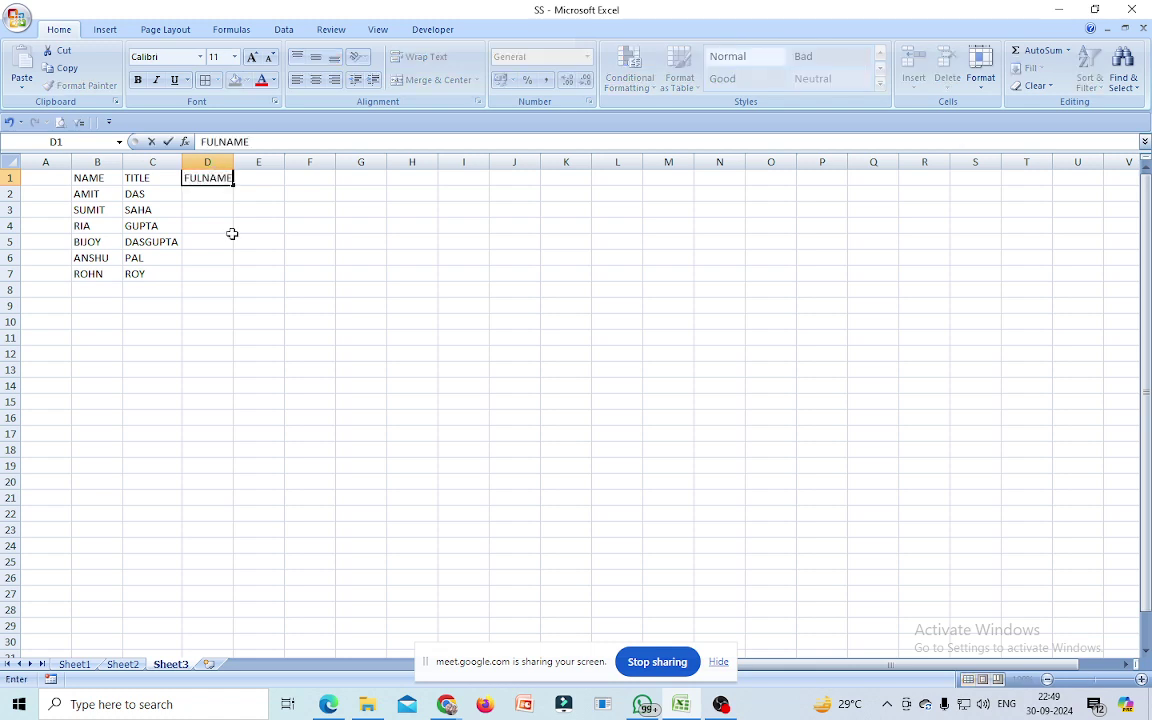
{"action": "left_click", "coordinate": [405, 352]}
- Begin a CONCATENATE formula in D2 joining B2 with a space
{"action": "left_click", "coordinate": [199, 195]}
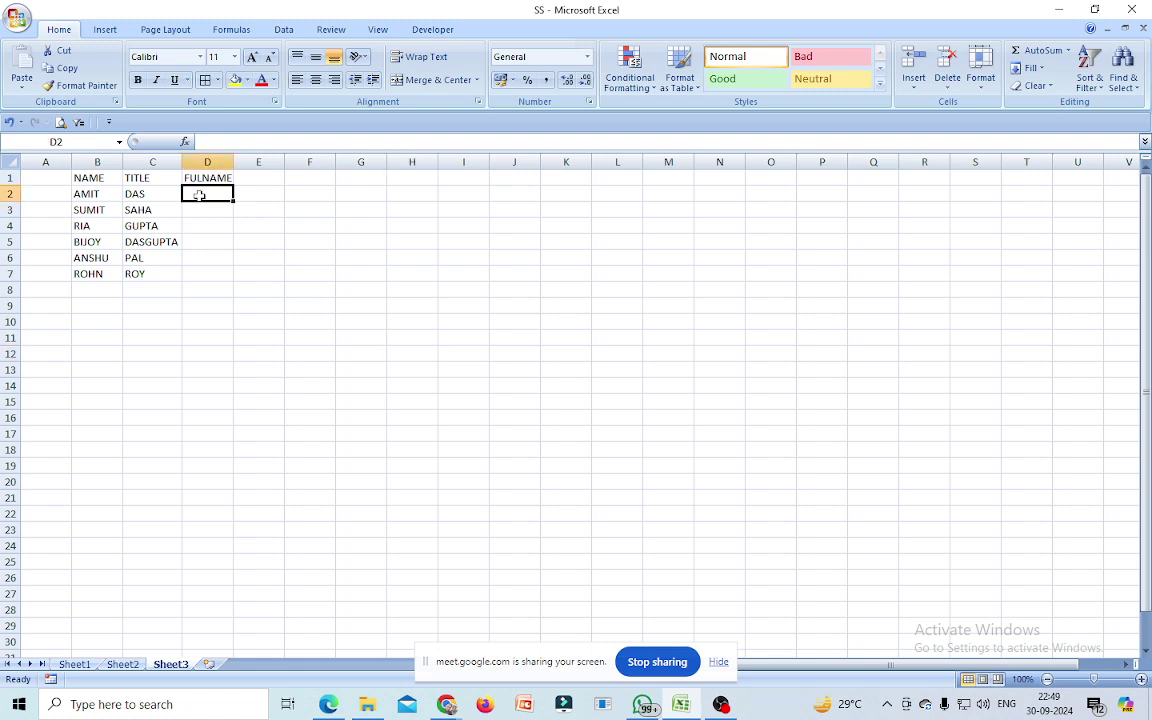
{"action": "type", "text": "=CON"}
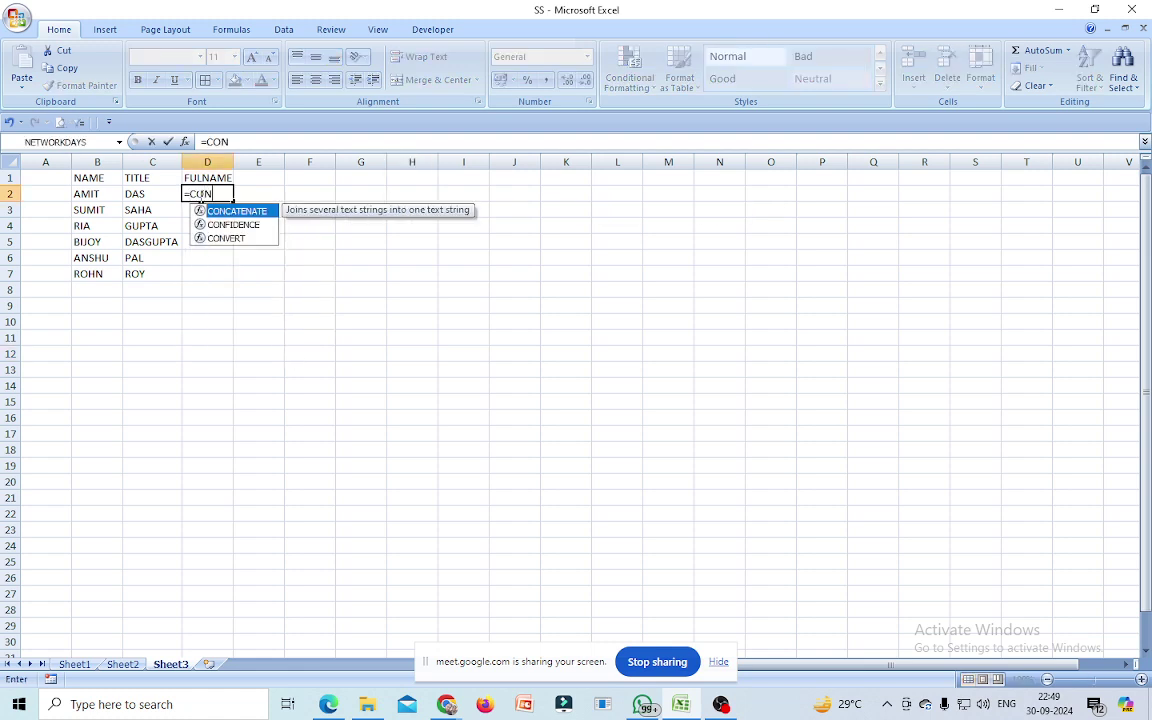
{"action": "type", "text": "CATIN"}
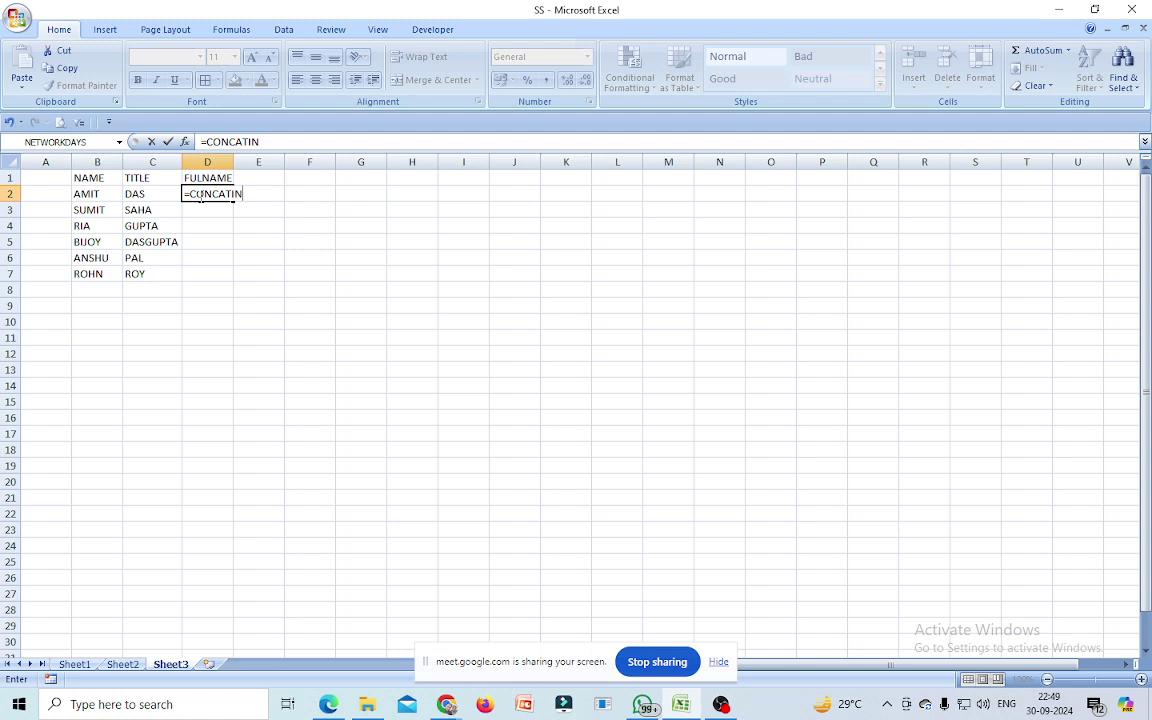
{"action": "type", "text": "A"}
{"action": "type", "text": "TE"}
{"action": "type", "text": "("}
{"action": "left_click", "coordinate": [89, 194]}
{"action": "type", "text": ","}
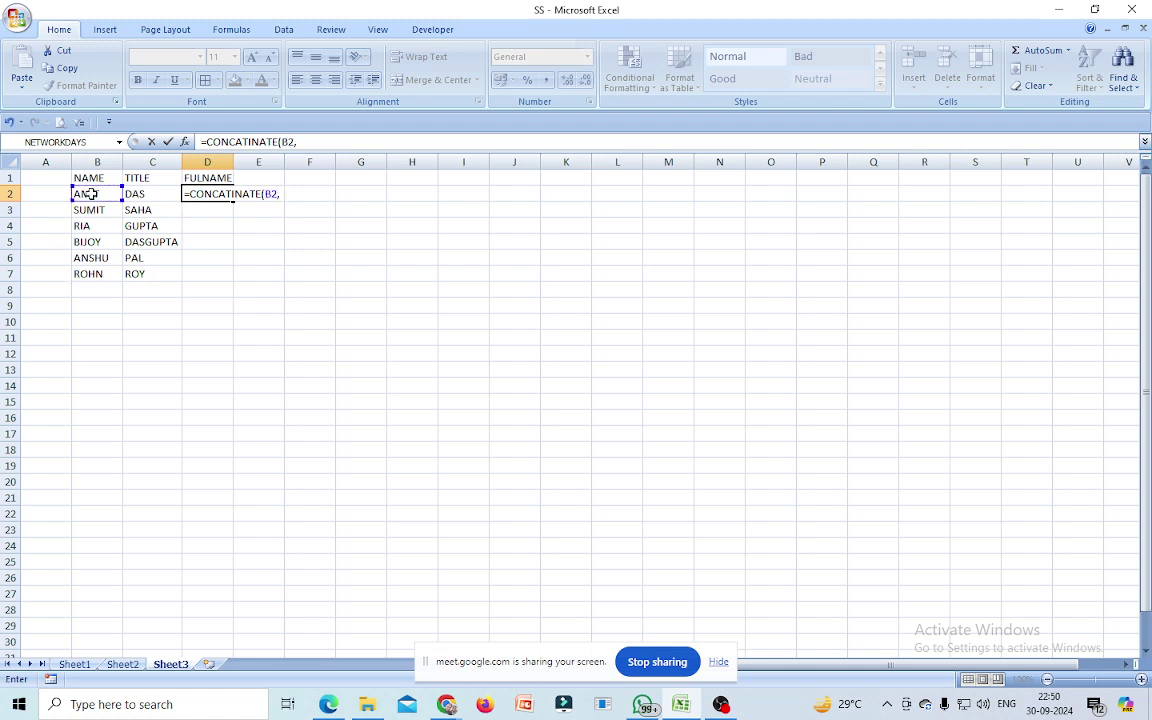
{"action": "type", "text": "\""}
{"action": "type", "text": " \""}
- Complete D2's formula as =CONCATENATE(B2," ",C2), fixing the faulty quote after error warnings
{"action": "left_click", "coordinate": [140, 205]}
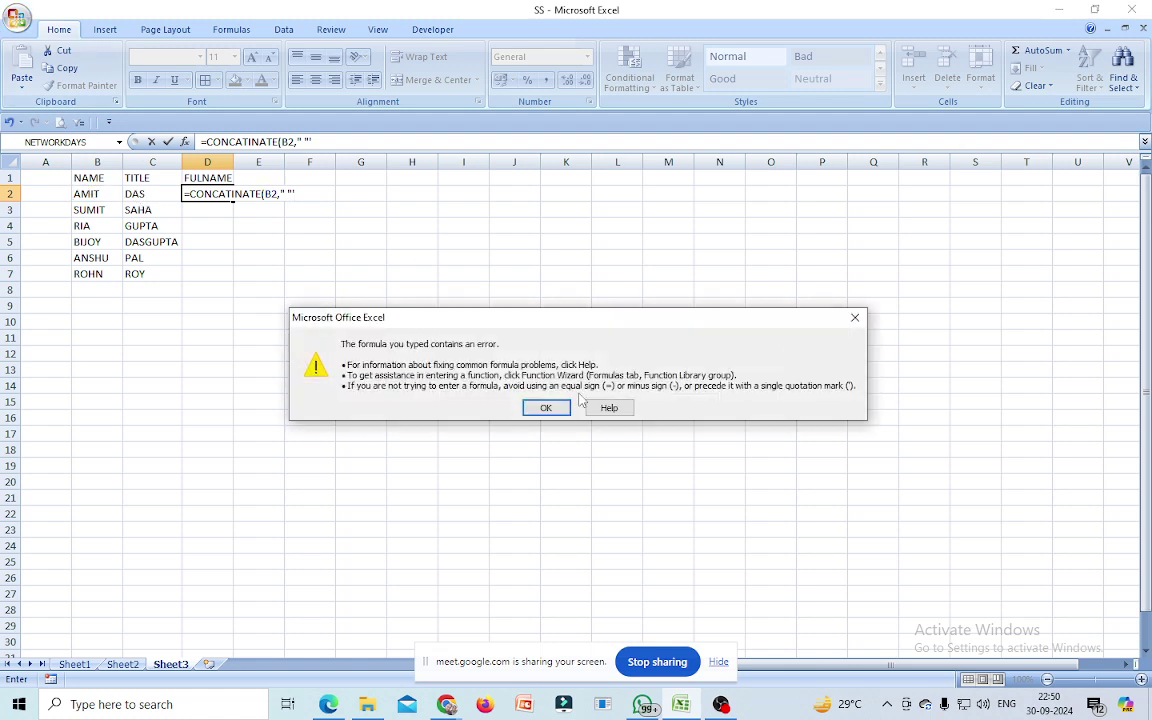
{"action": "left_click", "coordinate": [546, 407]}
{"action": "key", "text": "Right"}
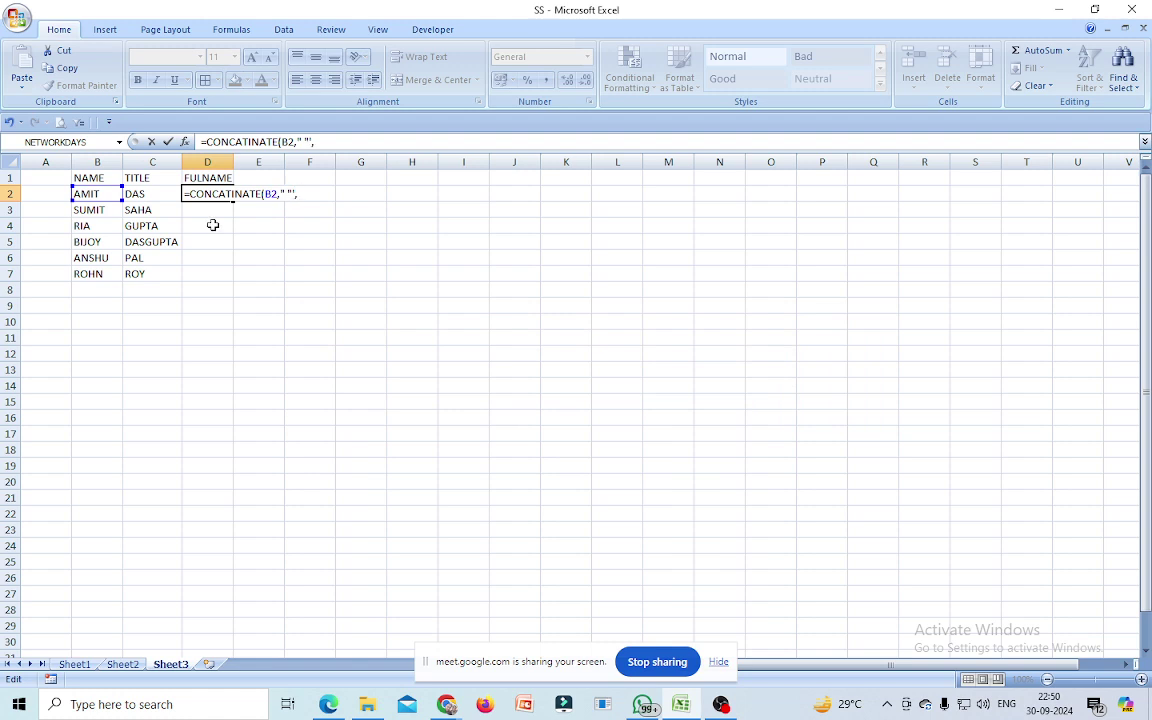
{"action": "left_click", "coordinate": [135, 194]}
{"action": "type", "text": ")"}
{"action": "key", "text": "Return"}
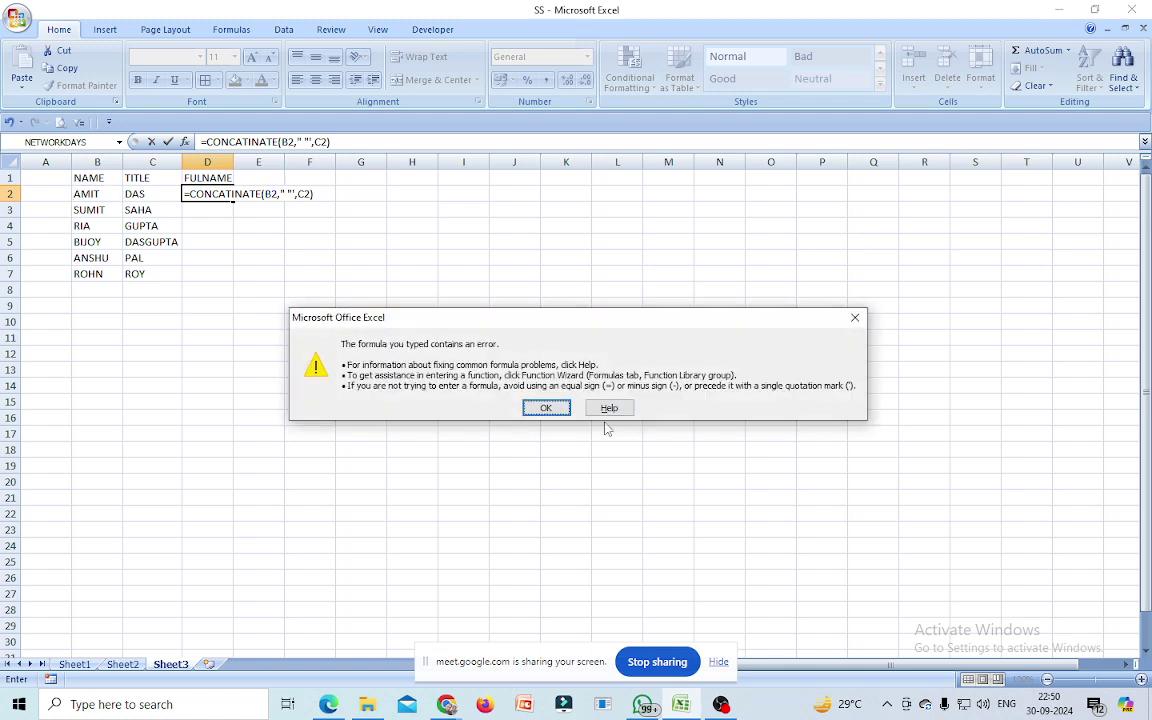
{"action": "left_click", "coordinate": [542, 408]}
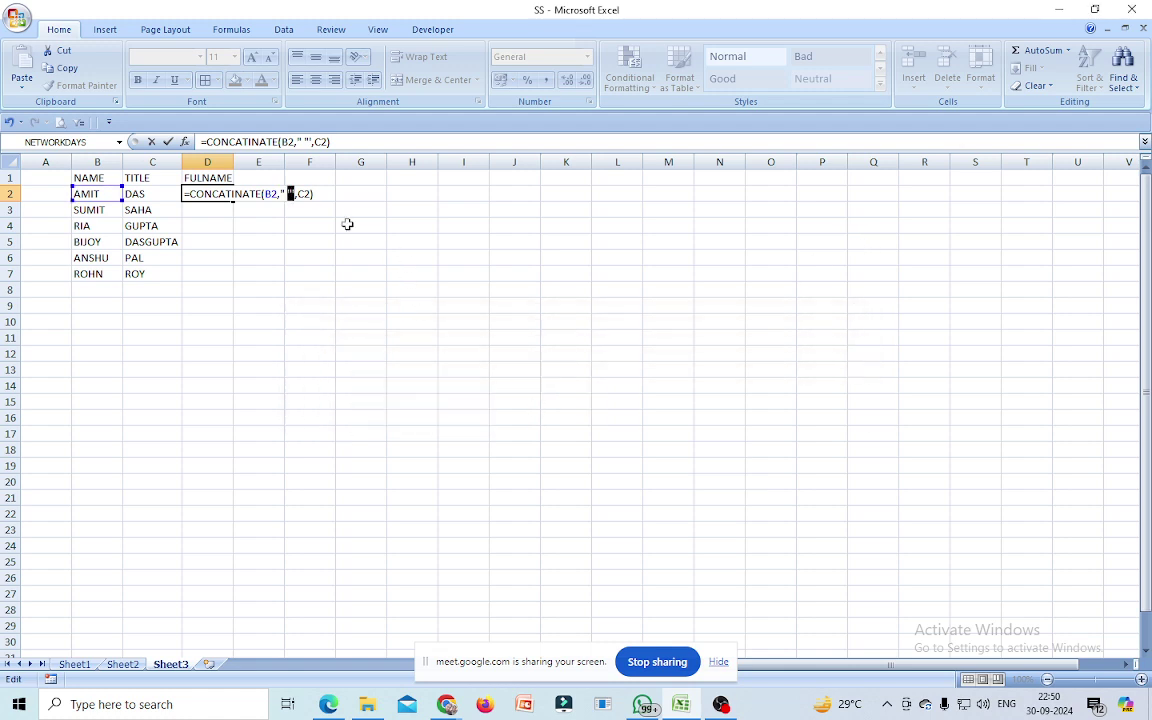
{"action": "left_click", "coordinate": [281, 193]}
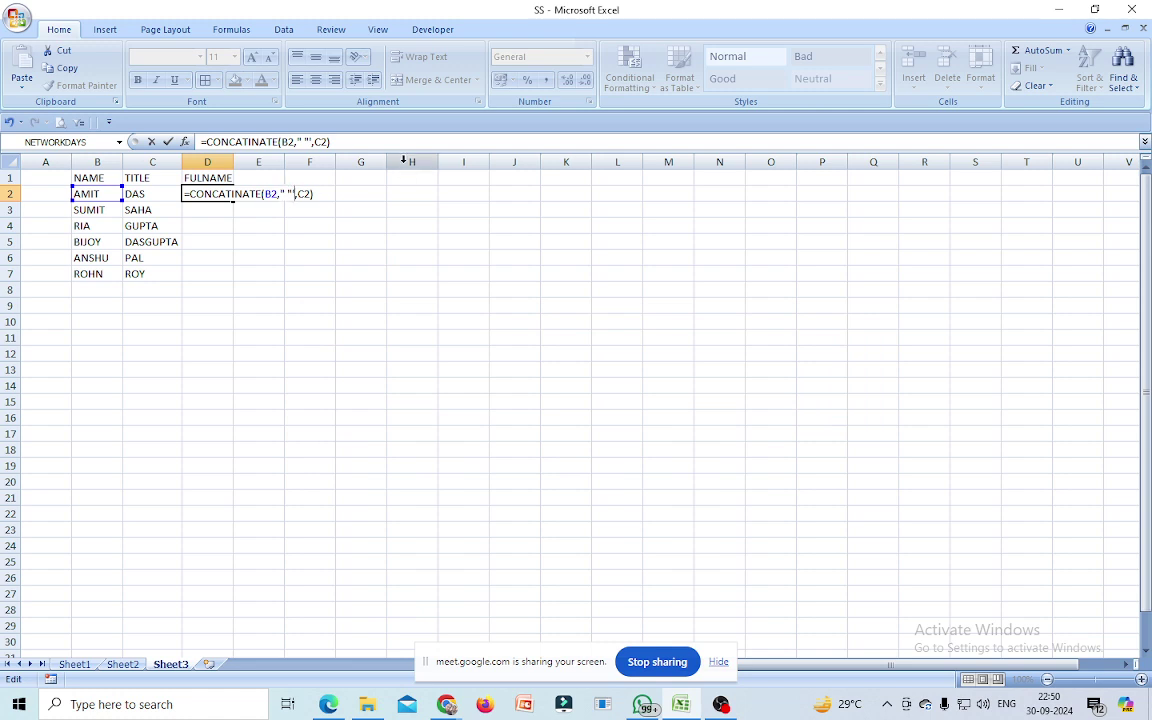
{"action": "key", "text": "BackSpace"}
{"action": "type", "text": "\""}
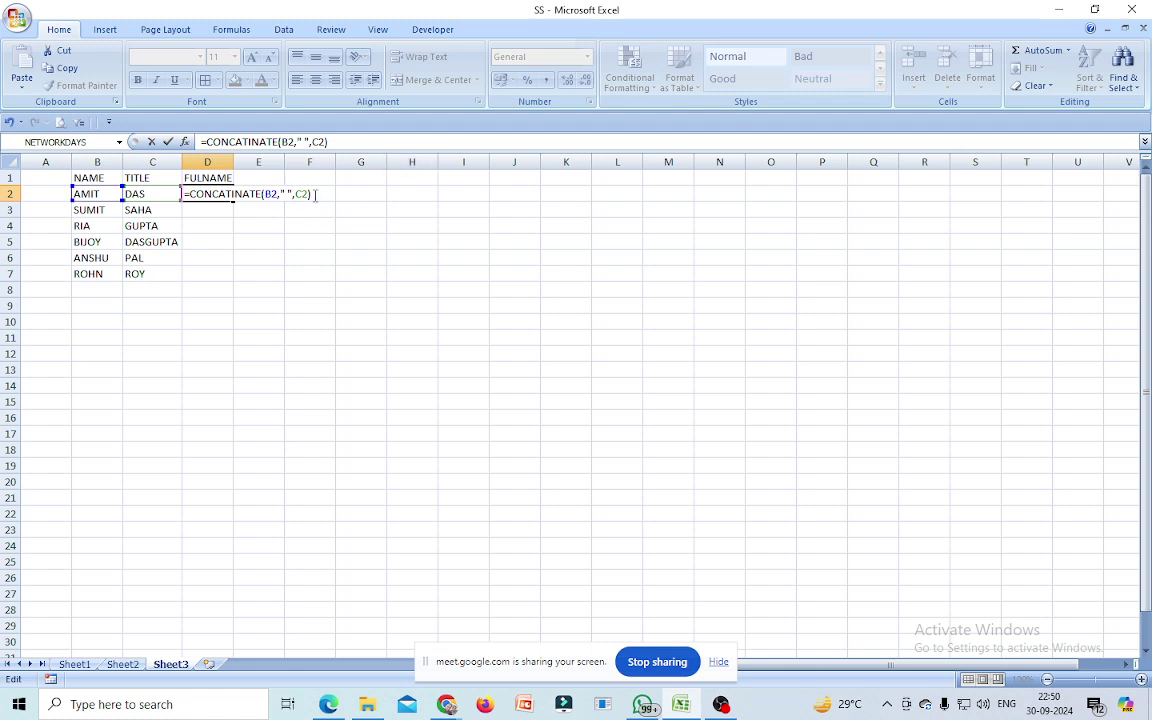
{"action": "key", "text": "Return"}
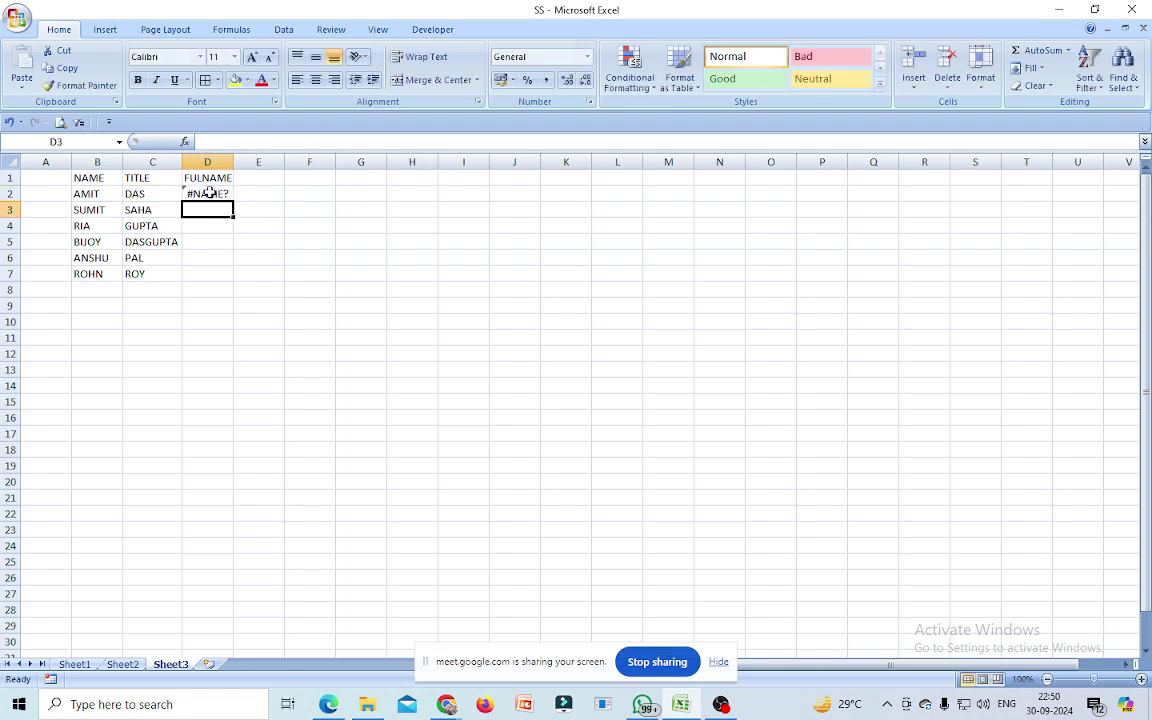
{"action": "left_click", "coordinate": [210, 193]}
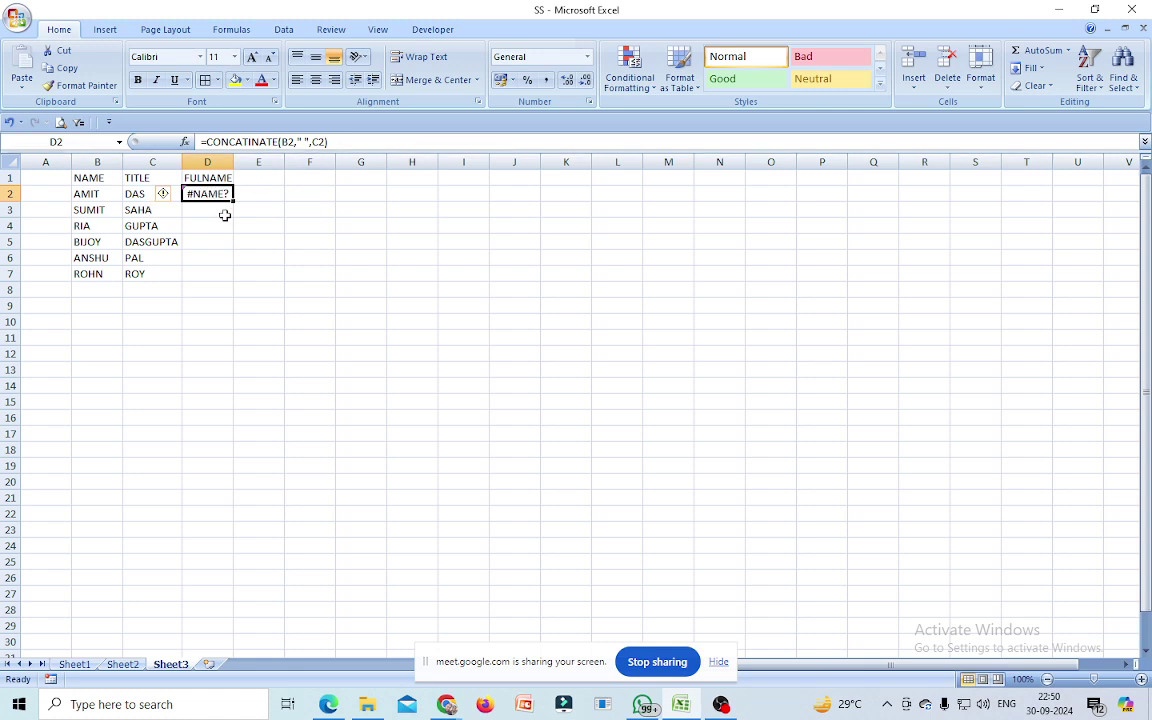
{"action": "left_click_drag", "start_coordinate": [234, 201], "coordinate": [236, 282]}
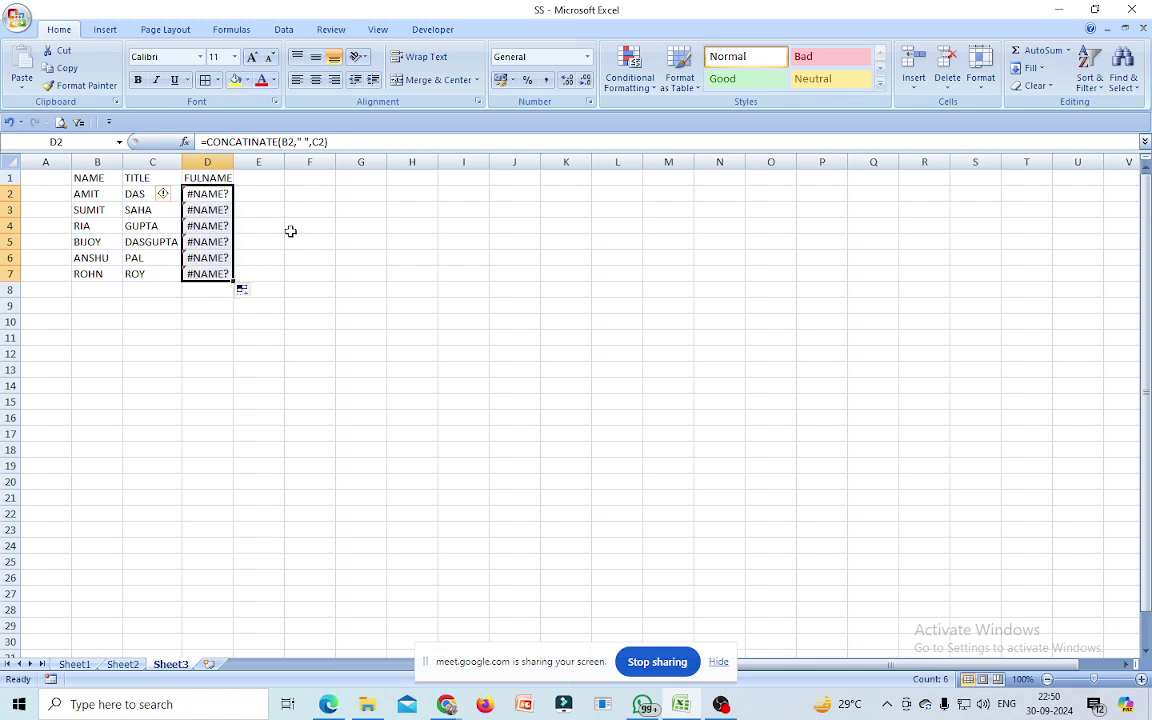
{"action": "key", "text": "ctrl+z"}
{"action": "key", "text": "Delete"}
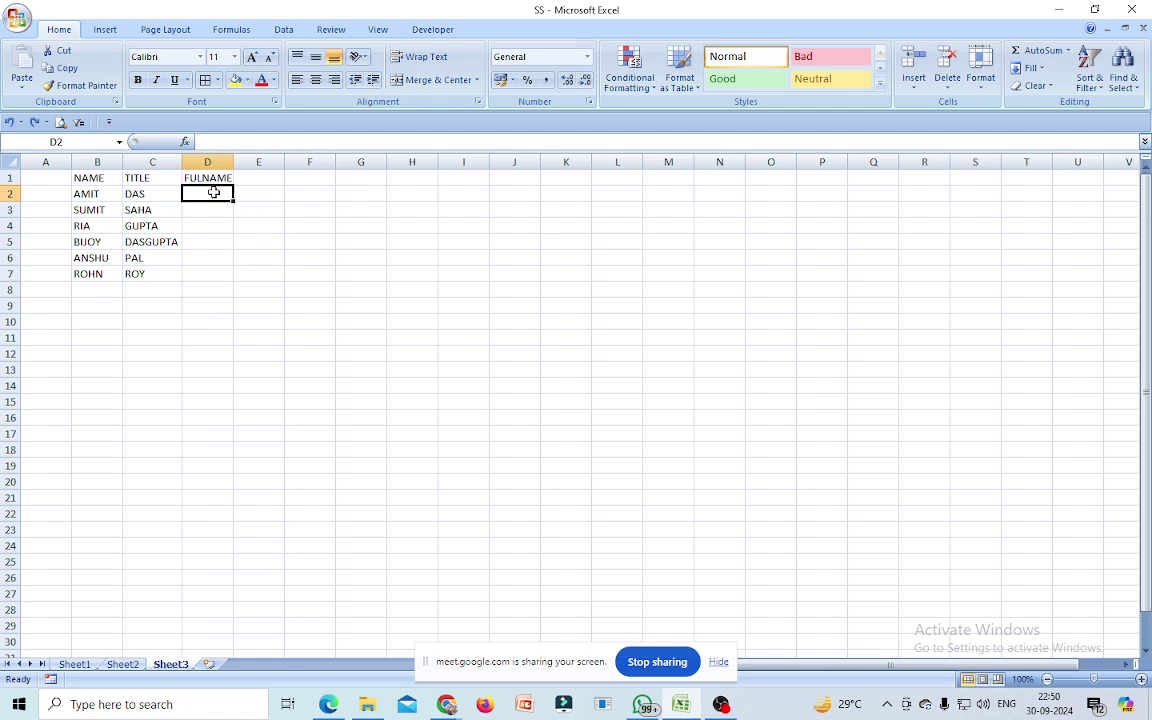
{"action": "type", "text": "C"}
{"action": "key", "text": "BackSpace"}
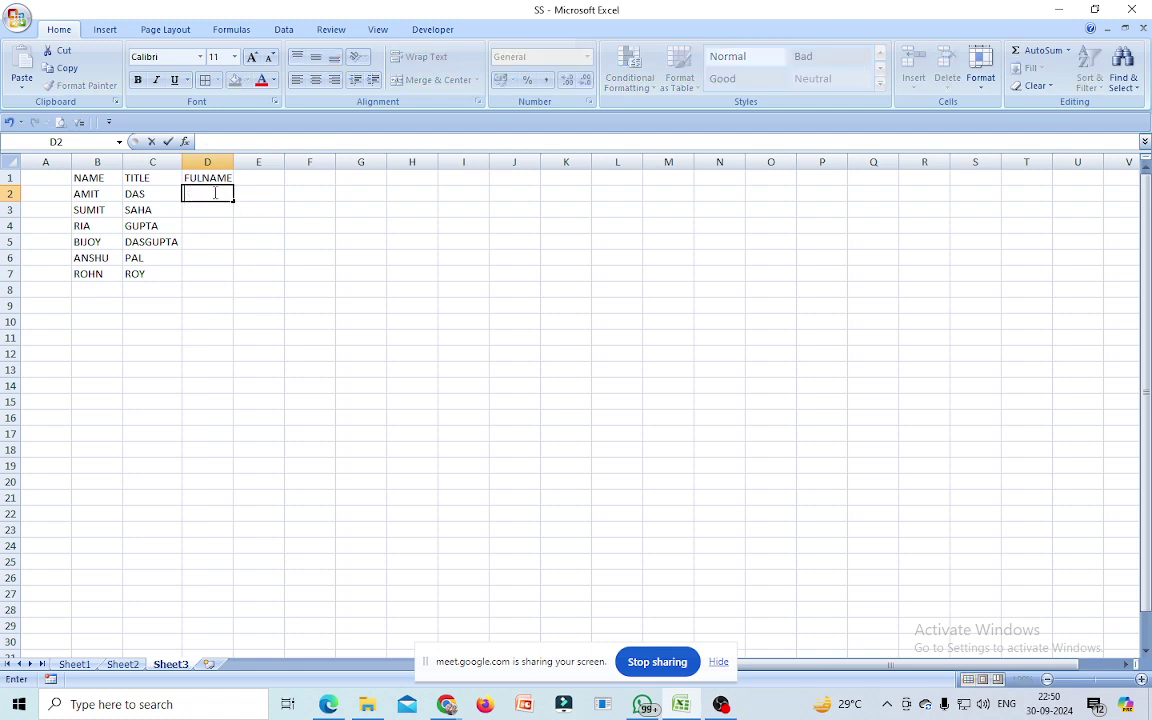
{"action": "type", "text": "=CO"}
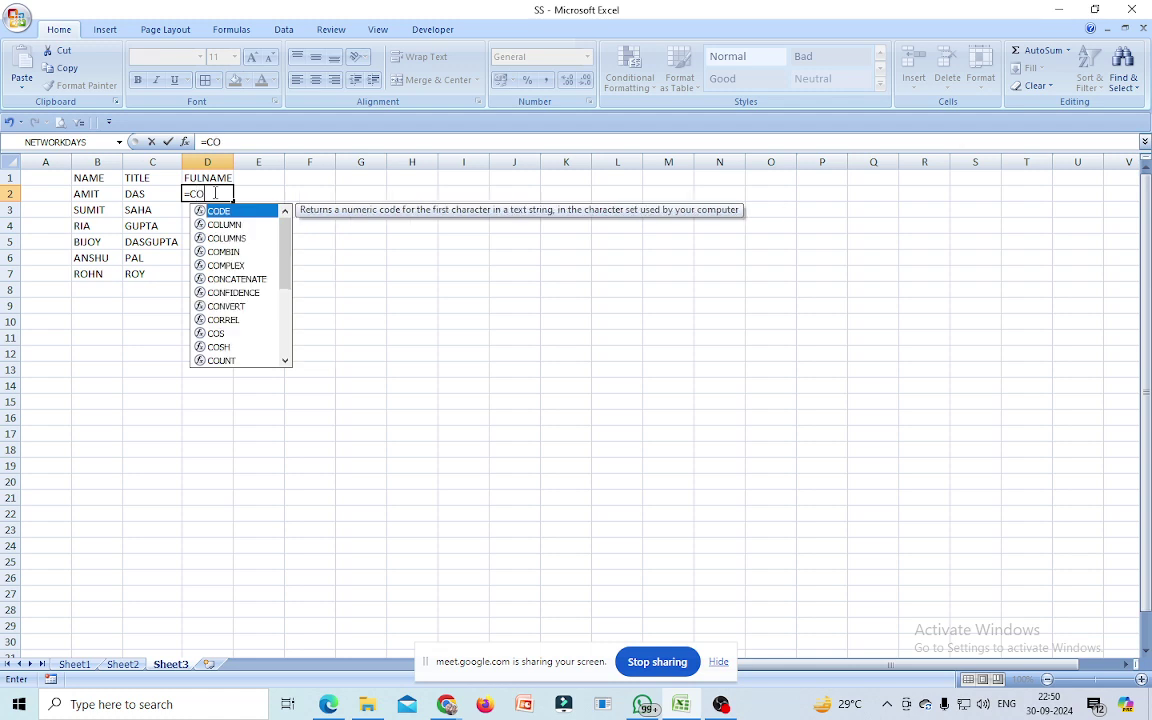
{"action": "type", "text": "NCATINATE"}
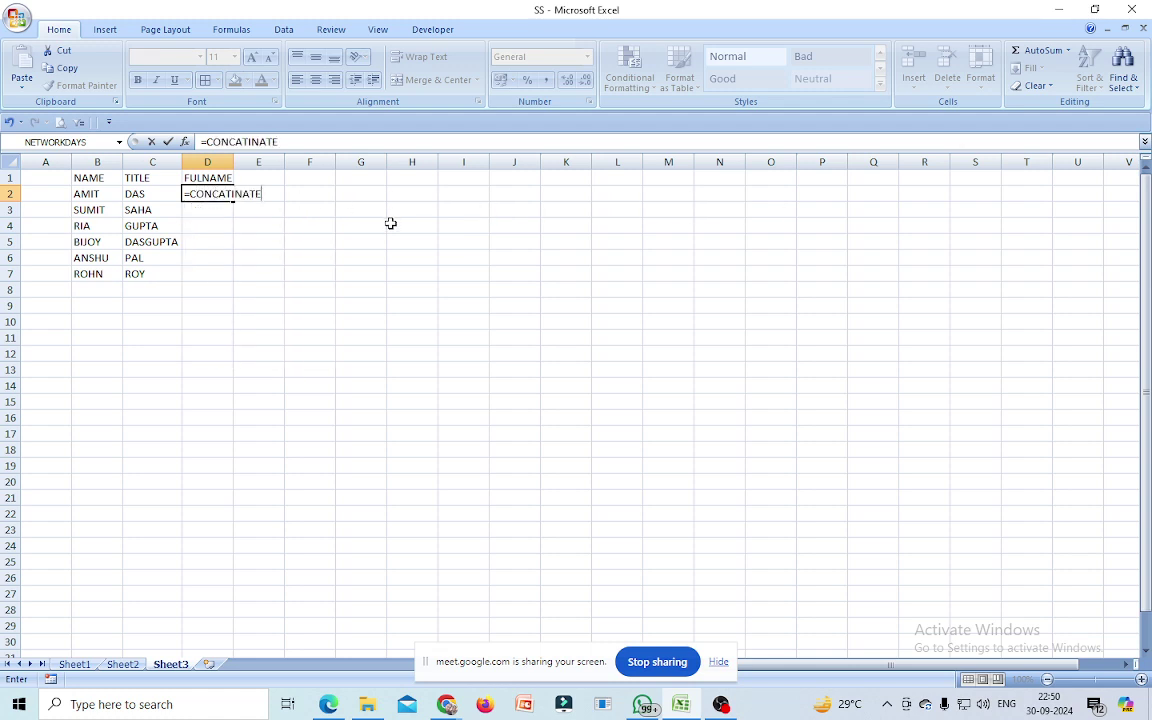
{"action": "type", "text": "("}
{"action": "left_click", "coordinate": [79, 197]}
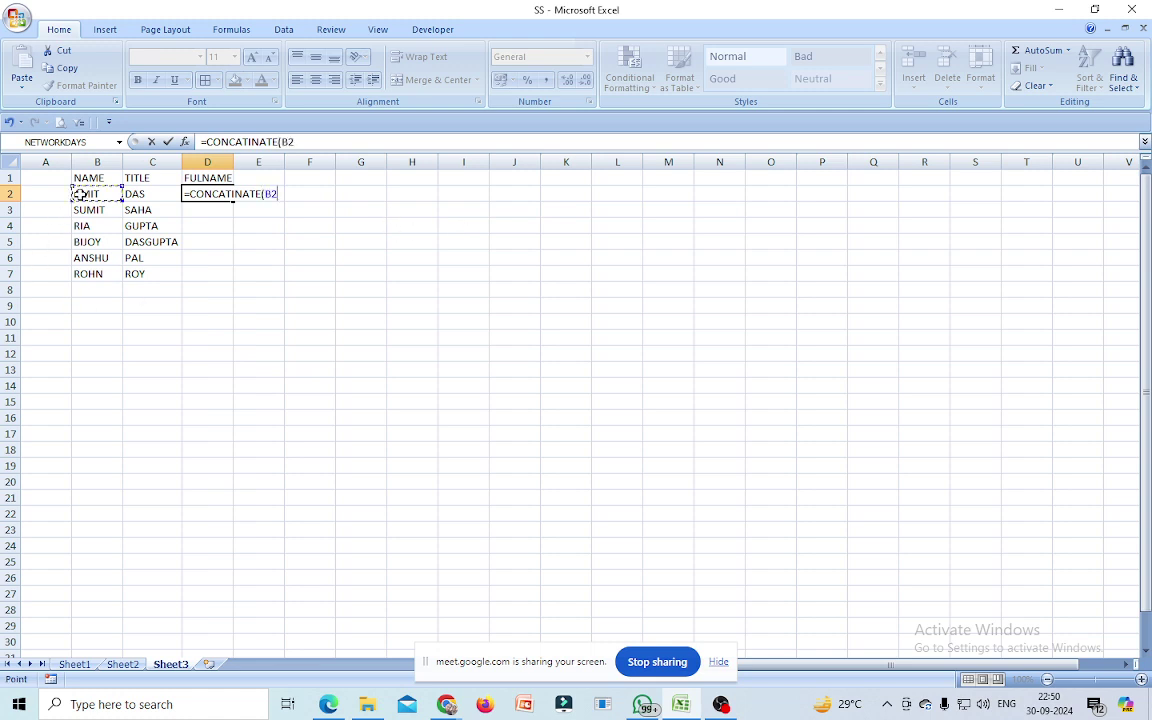
{"action": "type", "text": ",\" \","}
{"action": "left_click", "coordinate": [152, 194]}
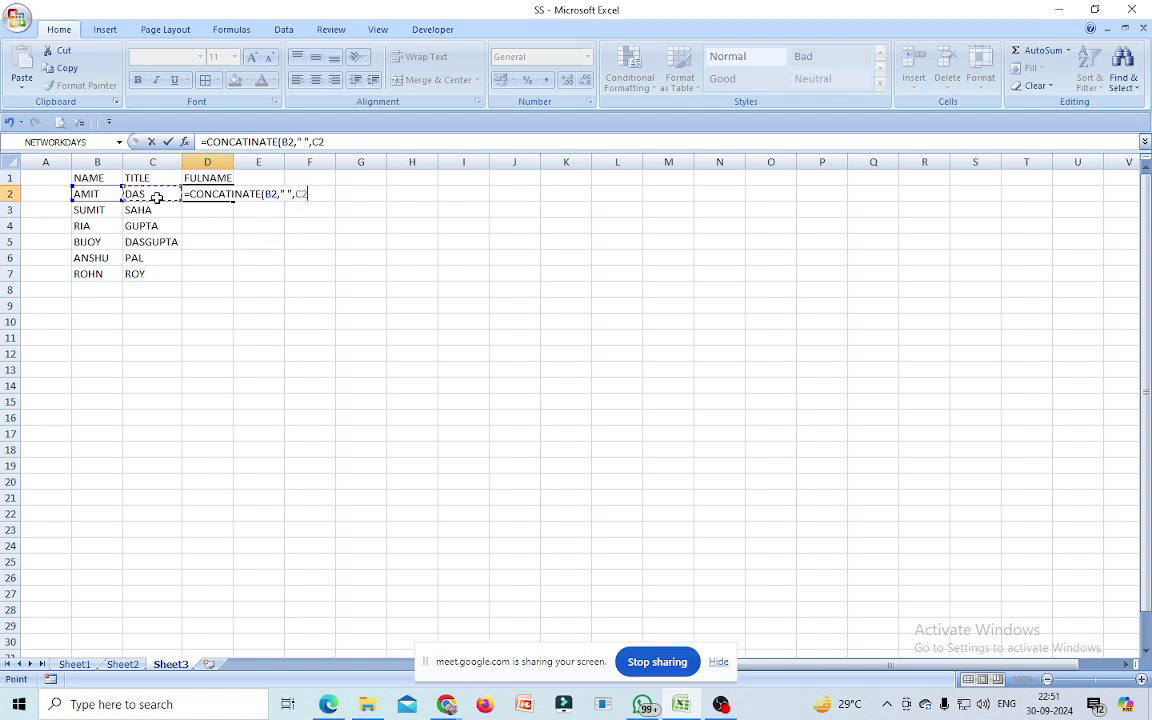
{"action": "type", "text": ")"}
{"action": "key", "text": "Return"}
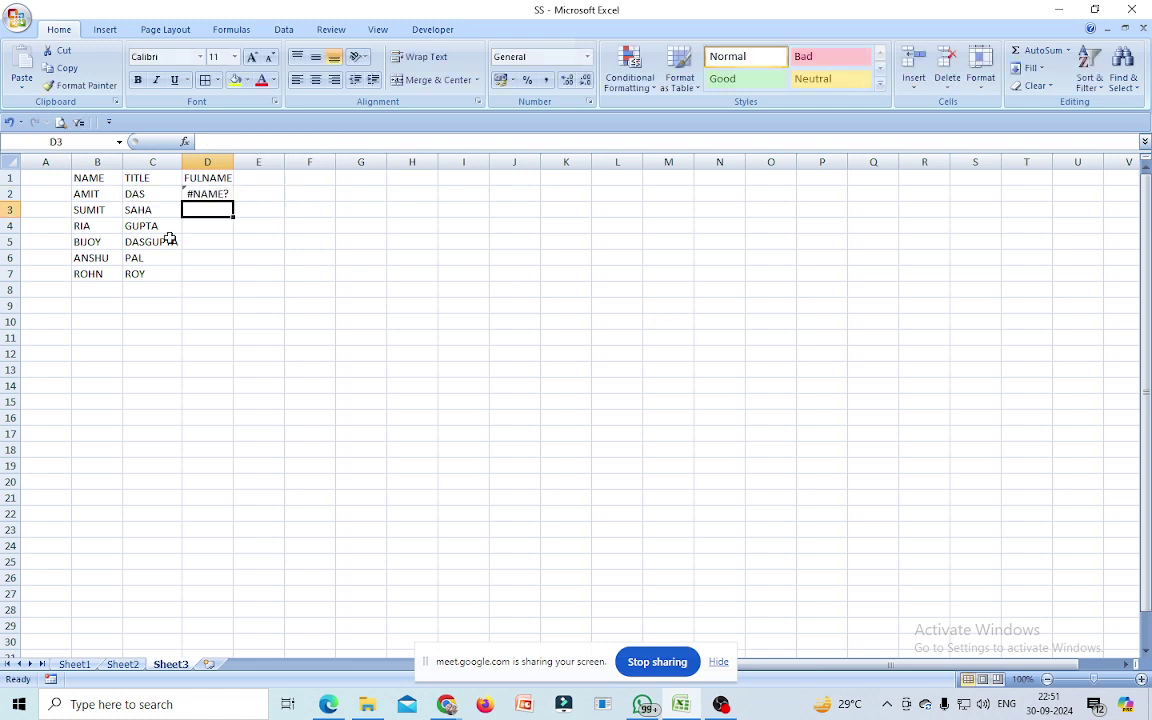
{"action": "left_click", "coordinate": [90, 194]}
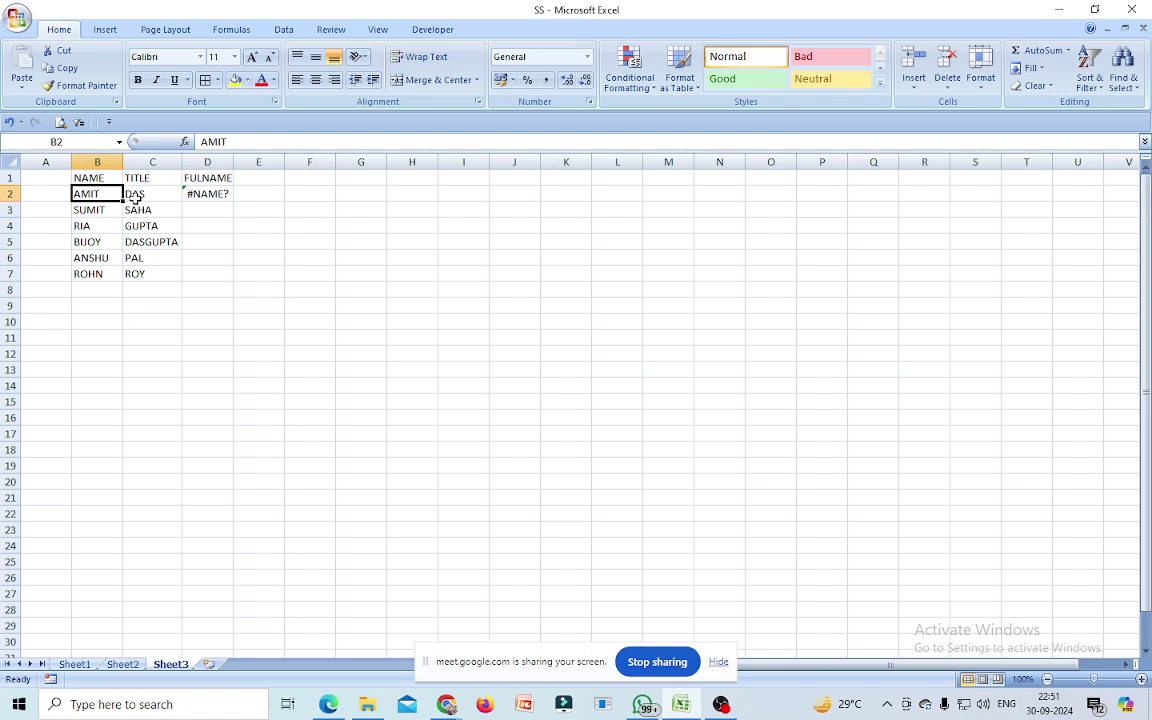
{"action": "left_click", "coordinate": [135, 194]}
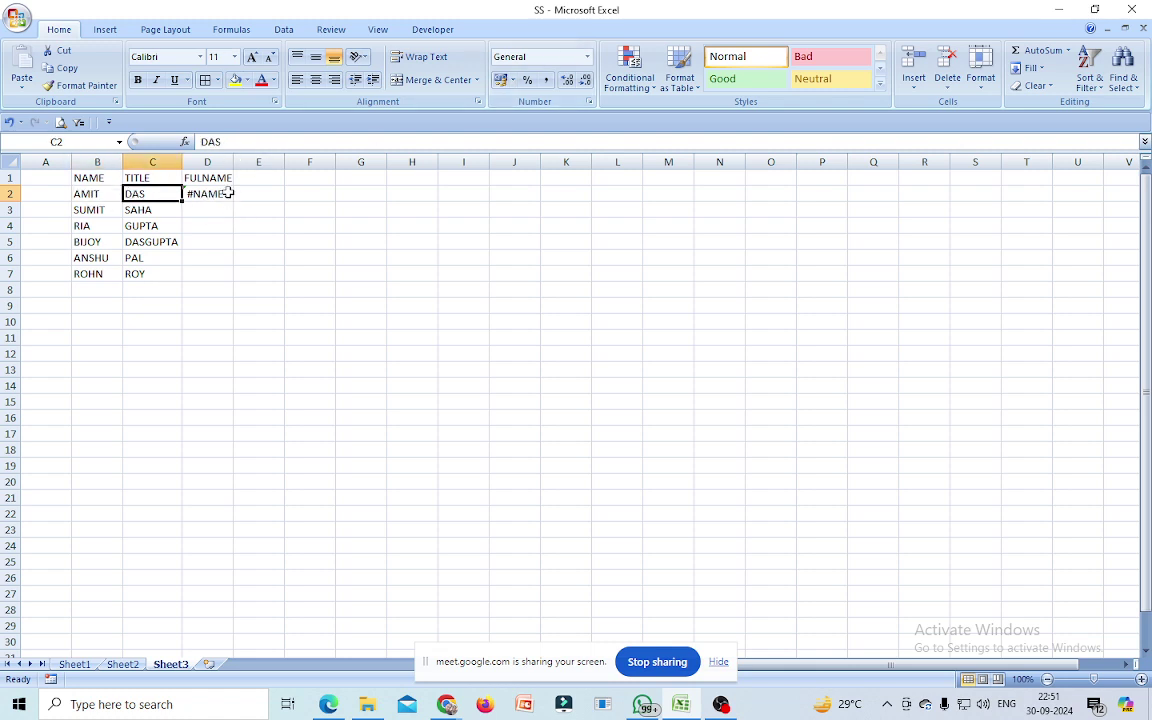
{"action": "left_click", "coordinate": [212, 194]}
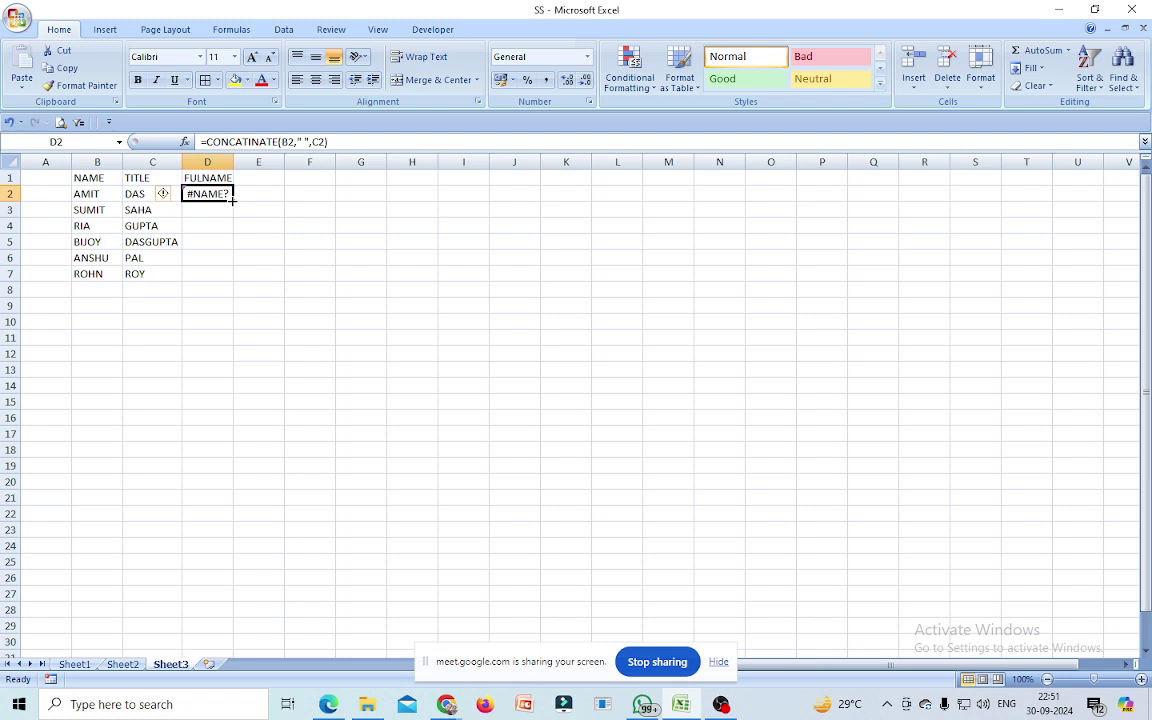
{"action": "mouse_move", "coordinate": [163, 194]}
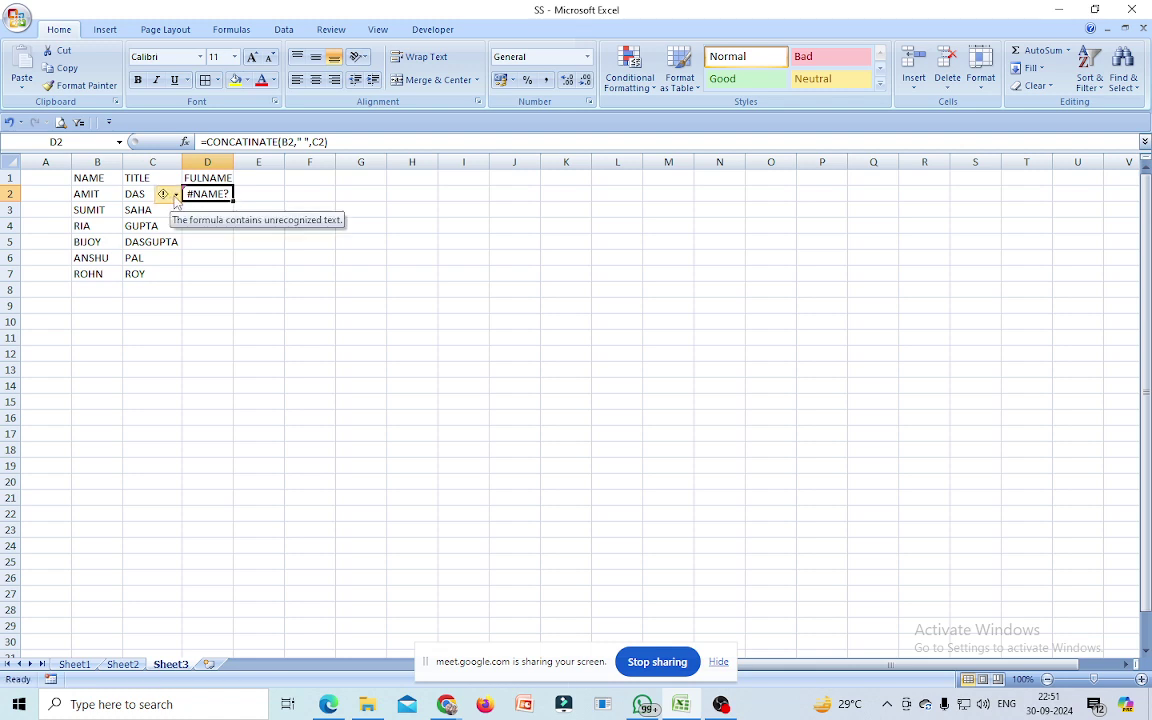
{"action": "left_click", "coordinate": [175, 195]}
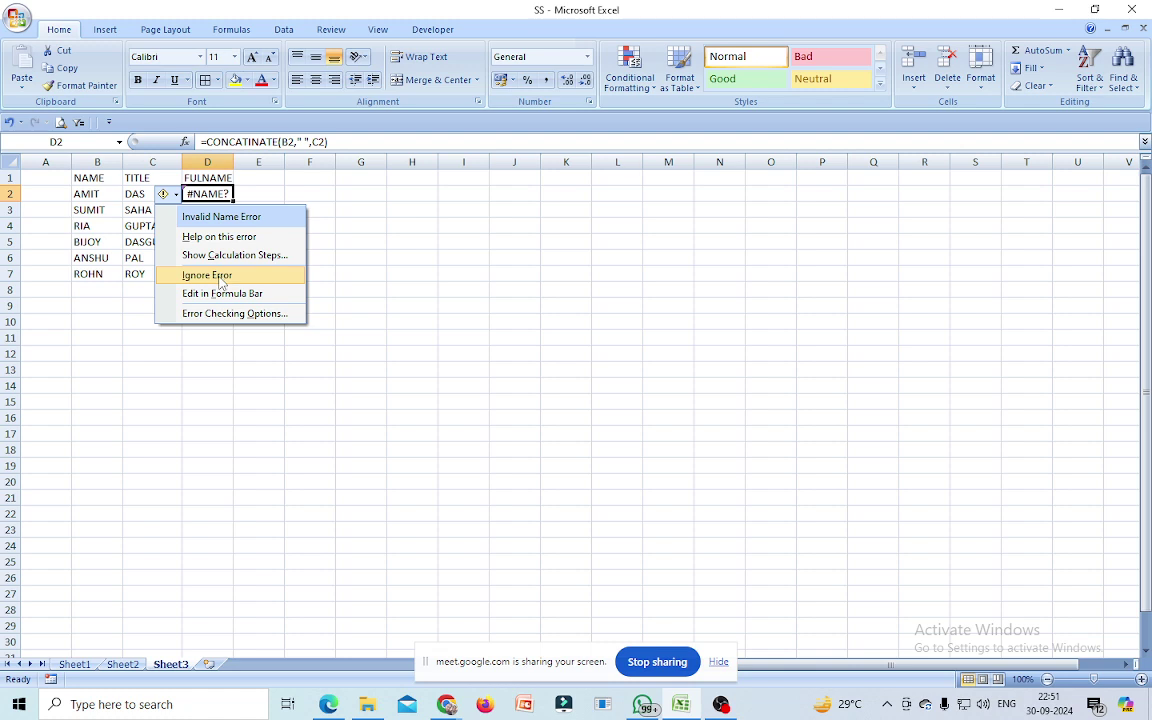
- Enter a test formula =CONCATINATE(B2," ",C2) in N5, which shows #NAME?
{"action": "left_click", "coordinate": [702, 243]}
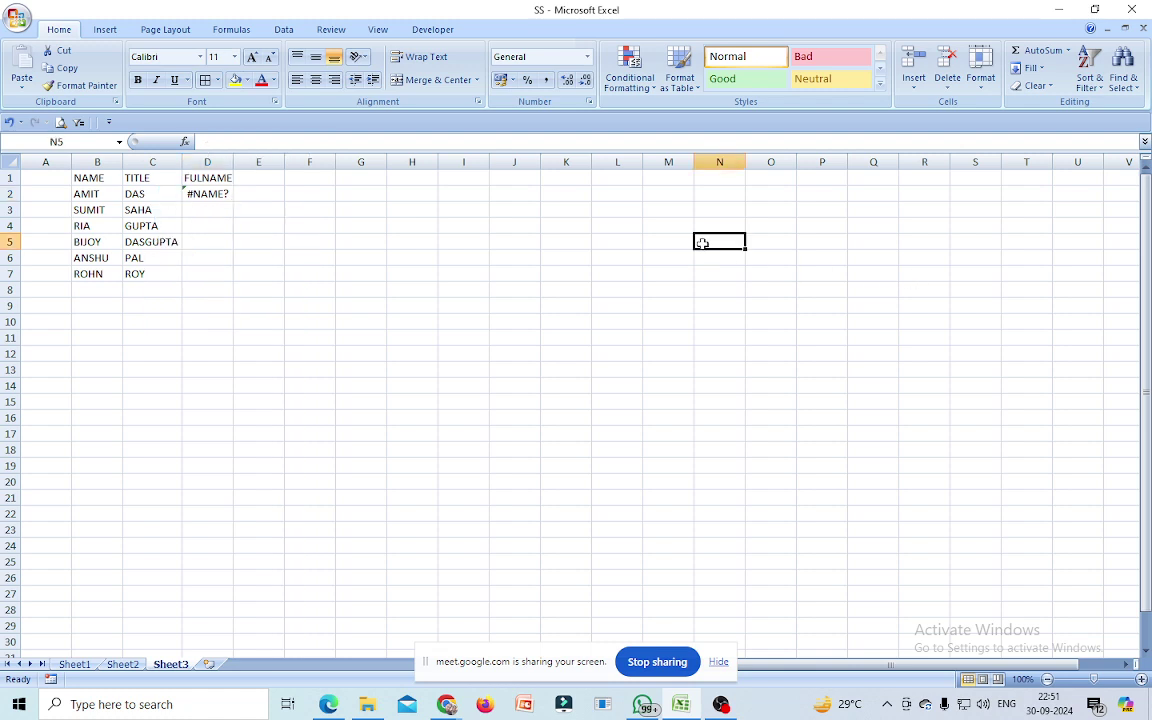
{"action": "type", "text": "CON"}
{"action": "key", "text": "BackSpace"}
{"action": "key", "text": "BackSpace"}
{"action": "key", "text": "BackSpace"}
{"action": "type", "text": "=C"}
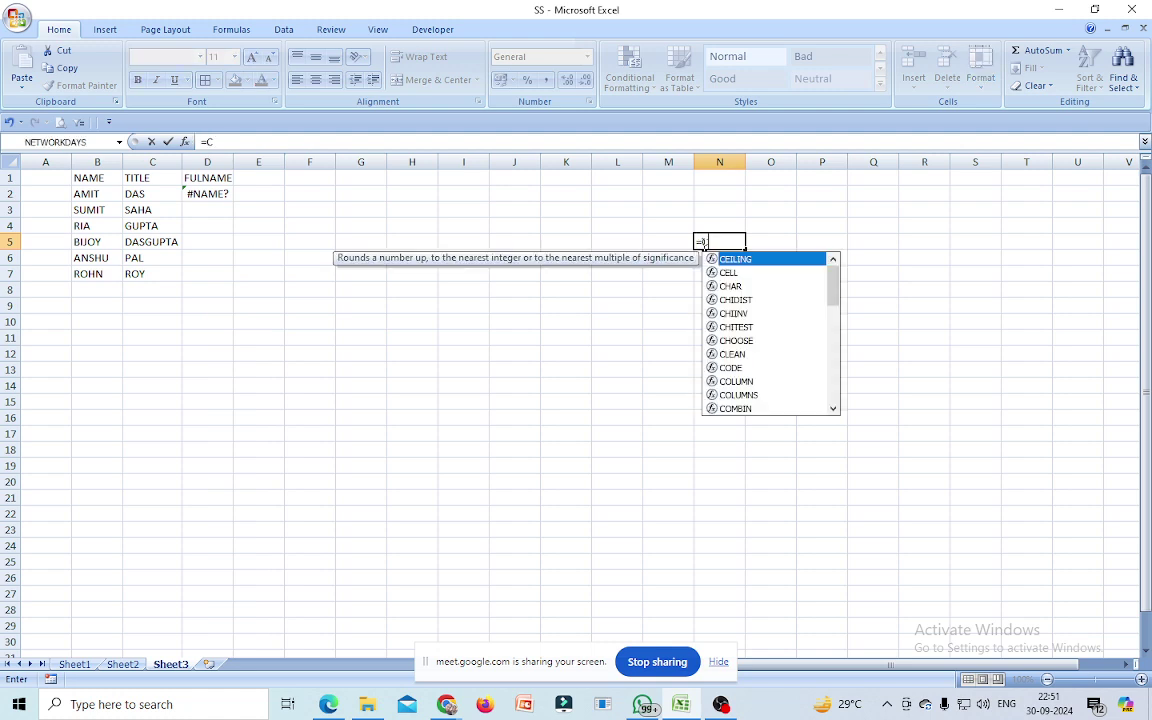
{"action": "type", "text": "ONCATINATE"}
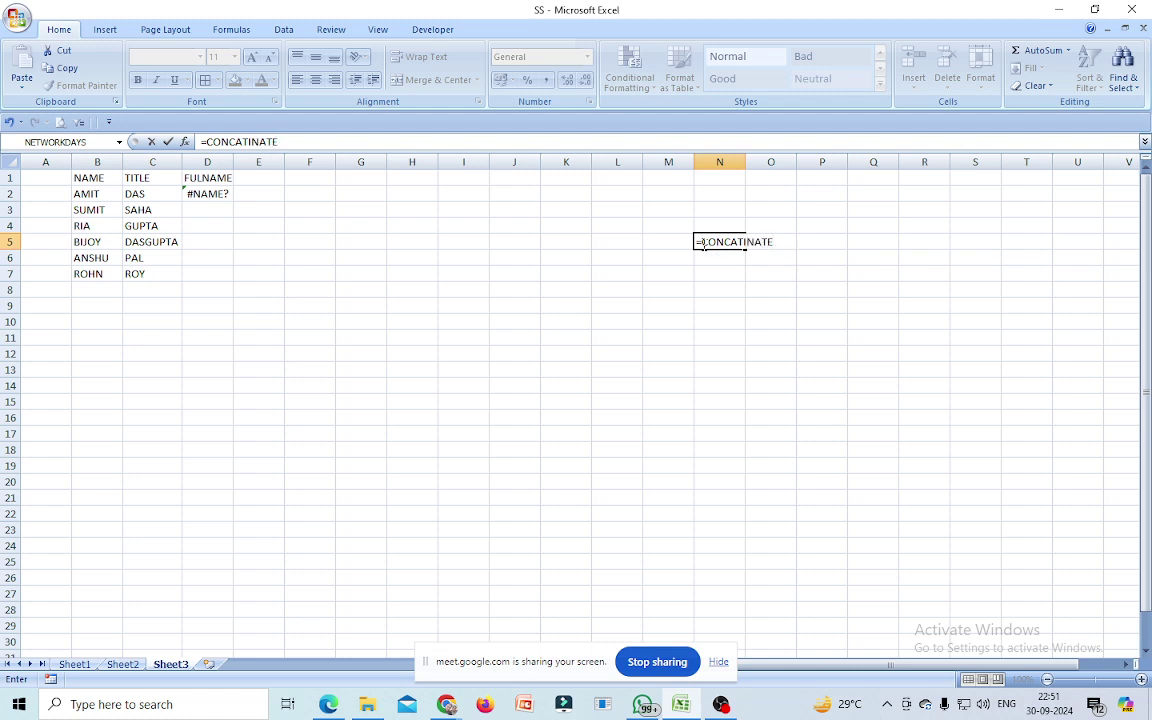
{"action": "type", "text": "("}
{"action": "left_click", "coordinate": [86, 193]}
{"action": "type", "text": ","}
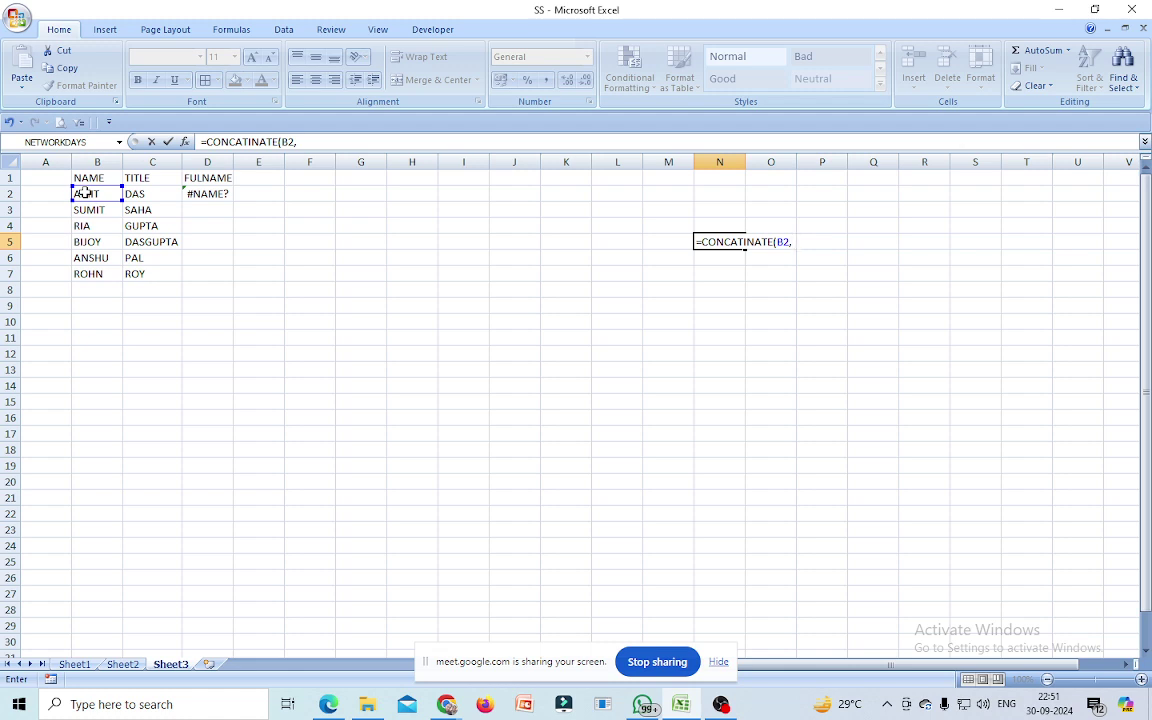
{"action": "type", "text": "\" \" ,"}
{"action": "left_click", "coordinate": [139, 194]}
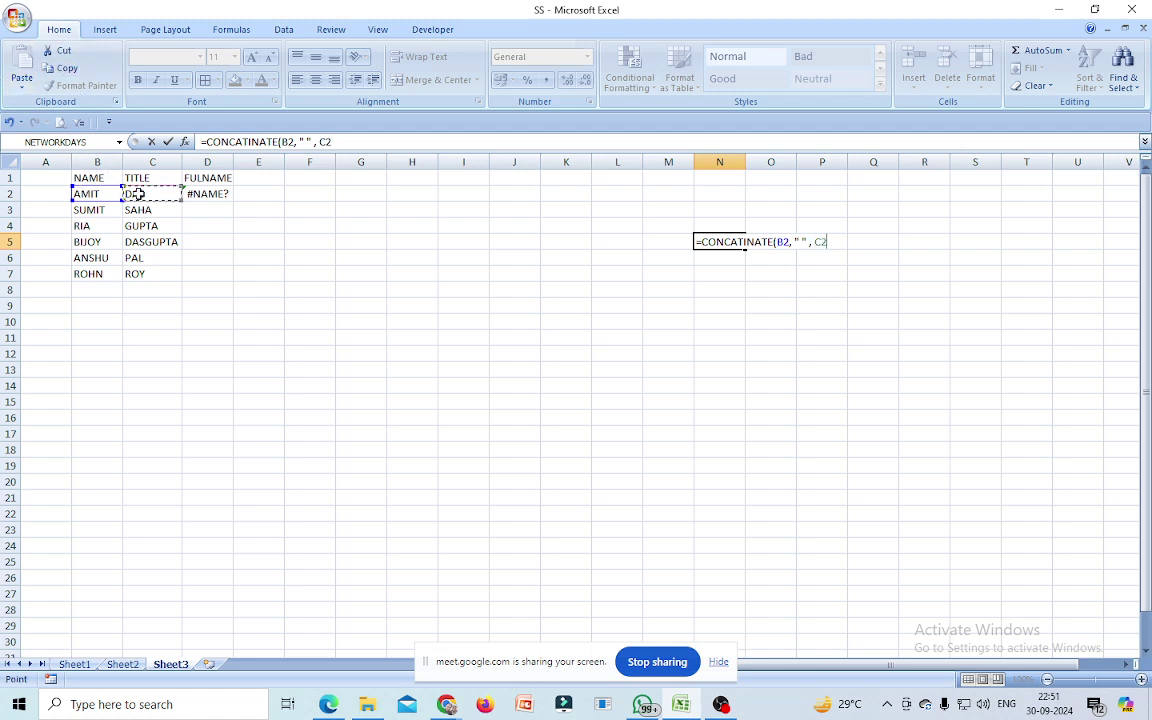
{"action": "type", "text": ")"}
{"action": "key", "text": "Return"}
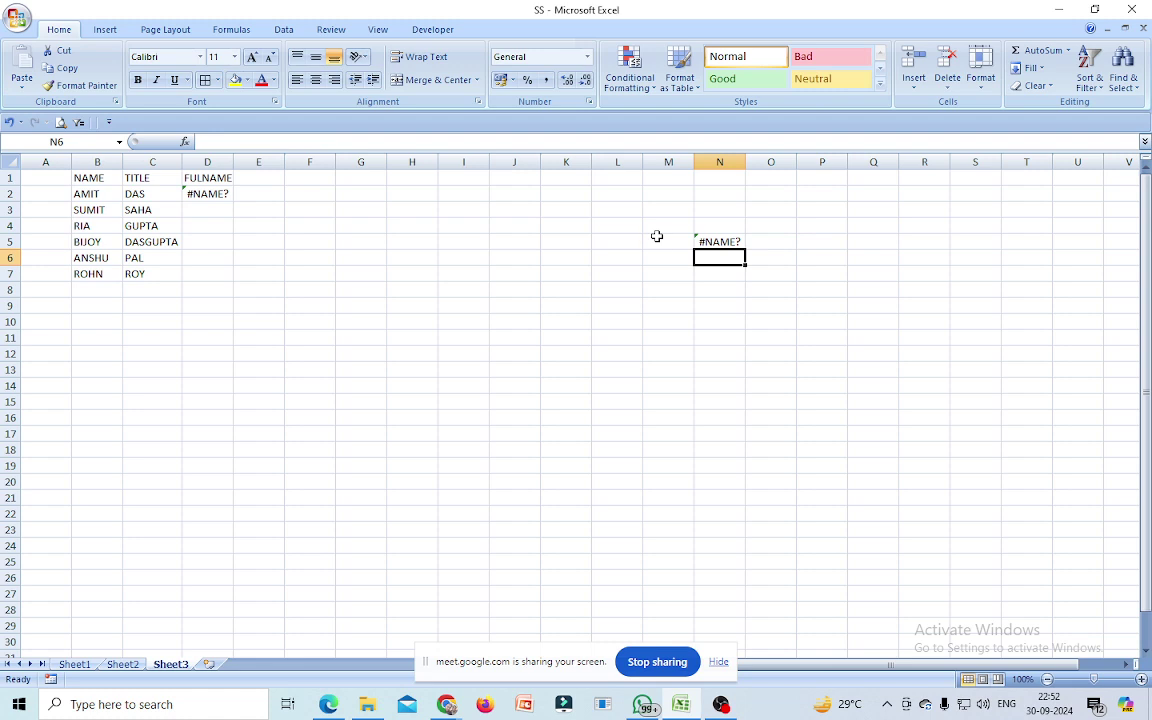
- Inspect N5's formula, cancel the stray NETWORKDAYS function, and clear cell D2
{"action": "left_click", "coordinate": [719, 242]}
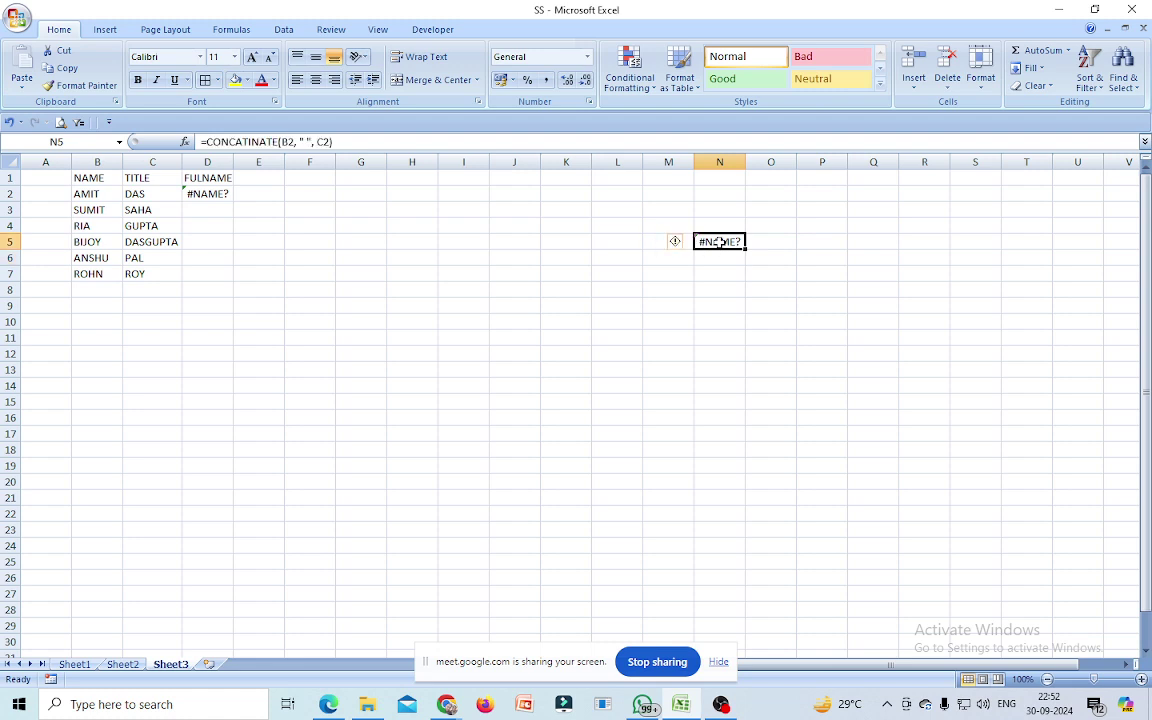
{"action": "left_click", "coordinate": [308, 141]}
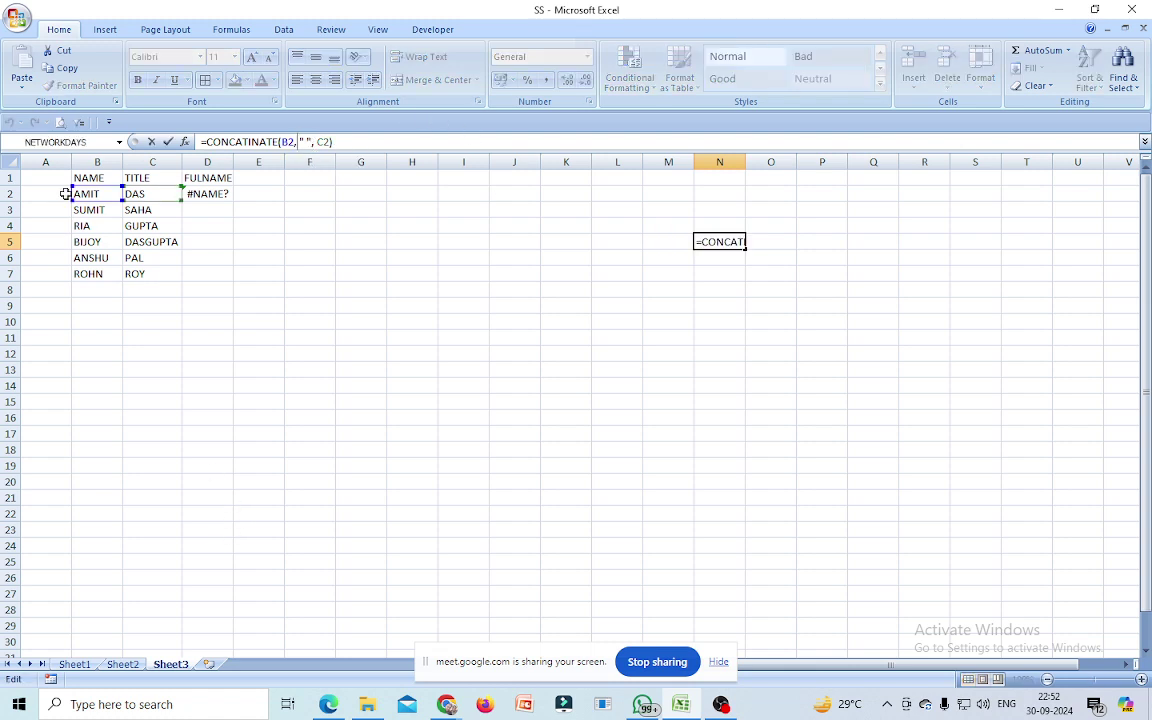
{"action": "left_click", "coordinate": [89, 145]}
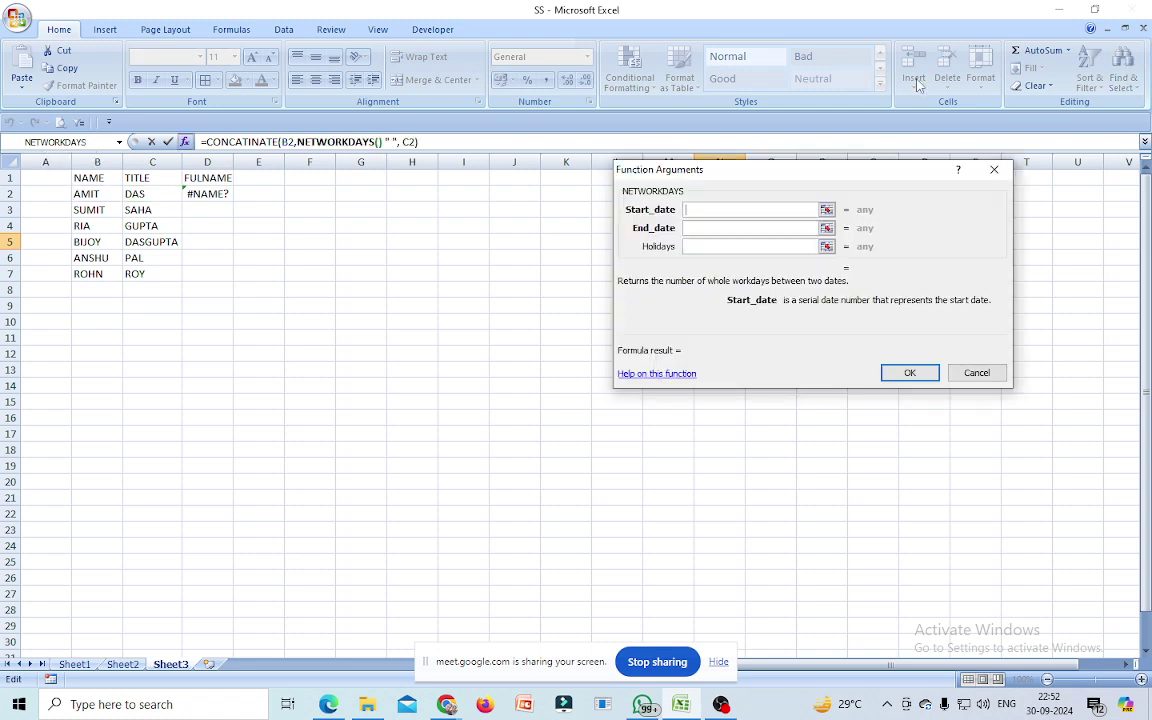
{"action": "left_click", "coordinate": [994, 169]}
{"action": "left_click", "coordinate": [215, 193]}
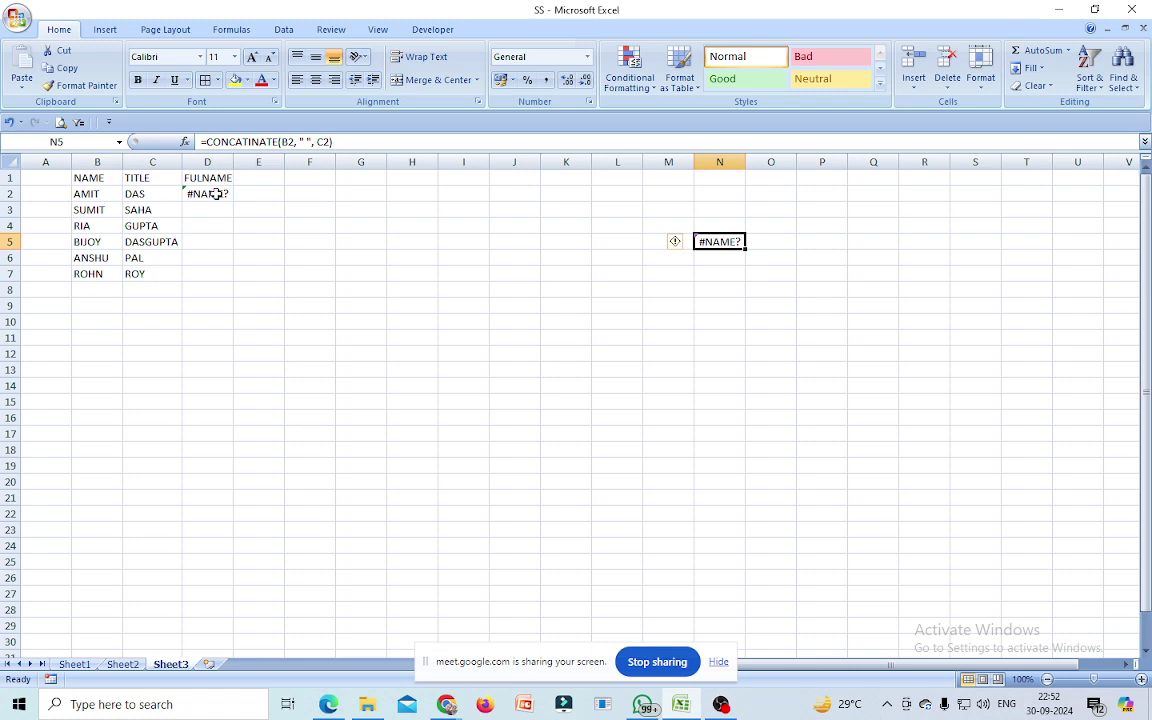
{"action": "key", "text": "Delete"}
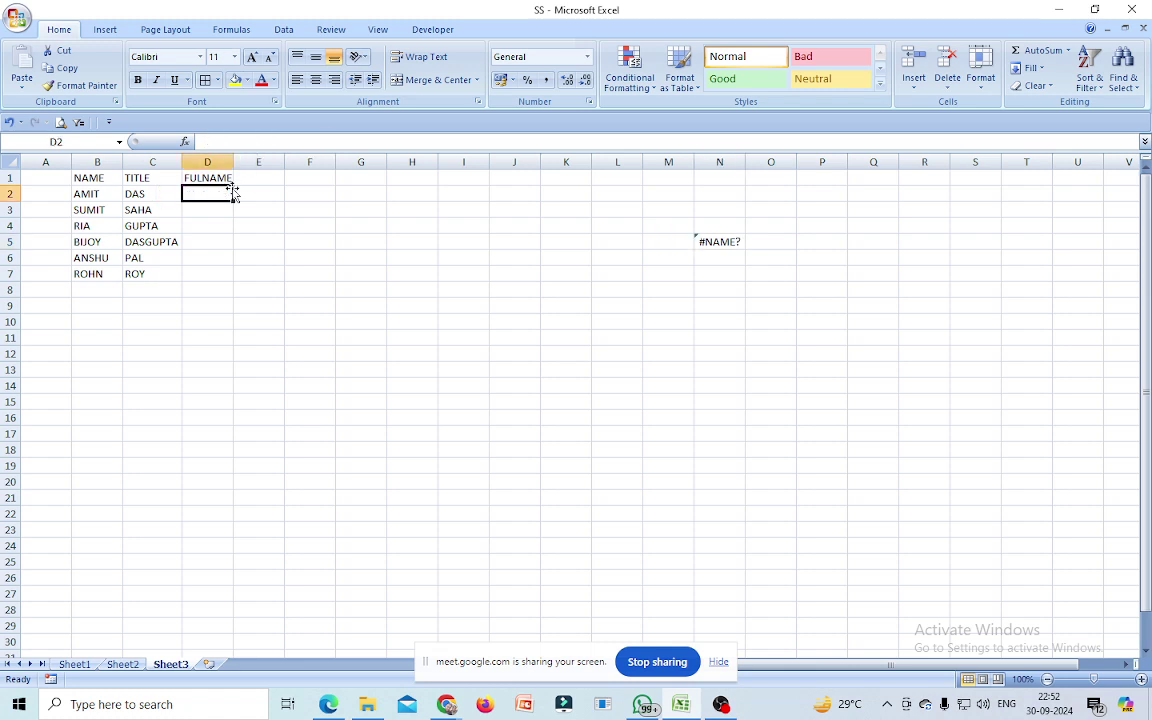
{"action": "left_click", "coordinate": [184, 142]}
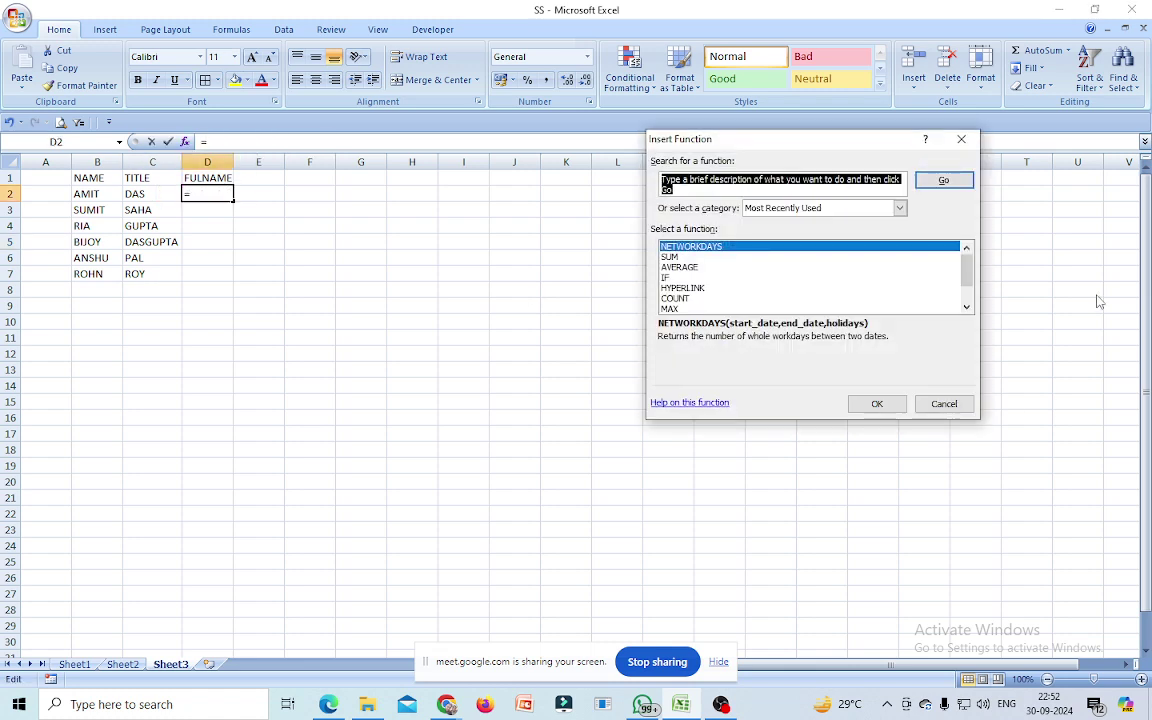
{"action": "scroll", "coordinate": [967, 310], "scroll_direction": "down", "scroll_amount": 1}
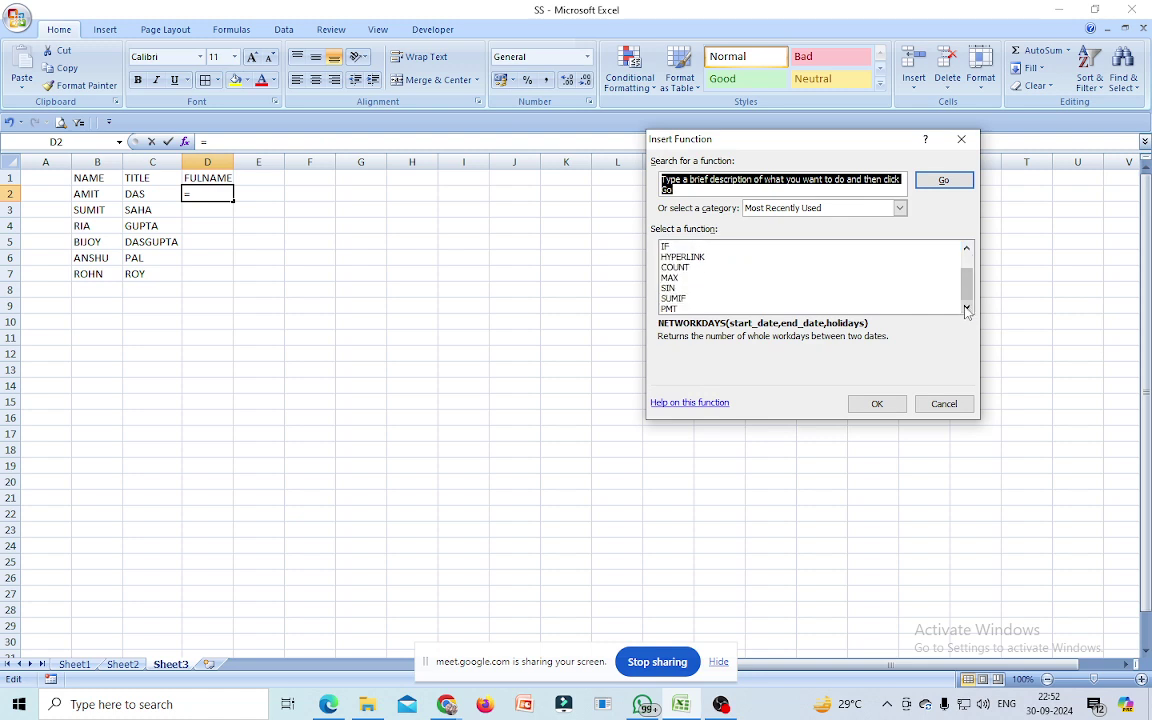
{"action": "left_click", "coordinate": [900, 208]}
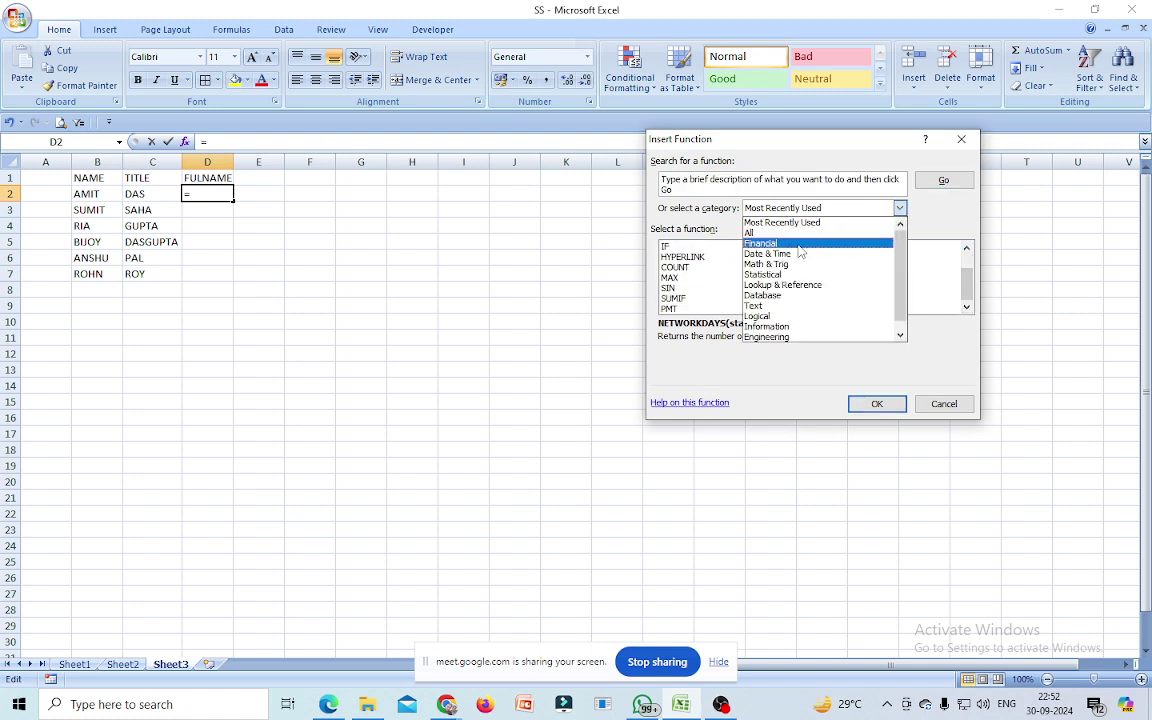
{"action": "scroll", "coordinate": [810, 275], "scroll_direction": "down", "scroll_amount": 1}
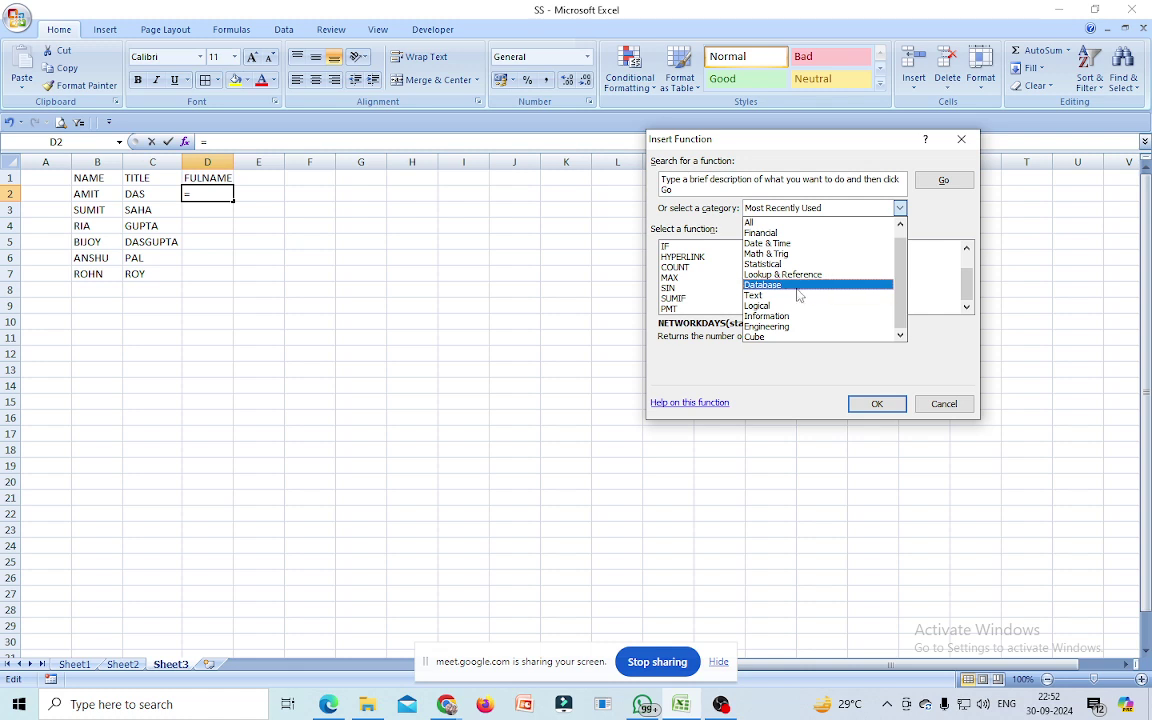
{"action": "left_click", "coordinate": [779, 296]}
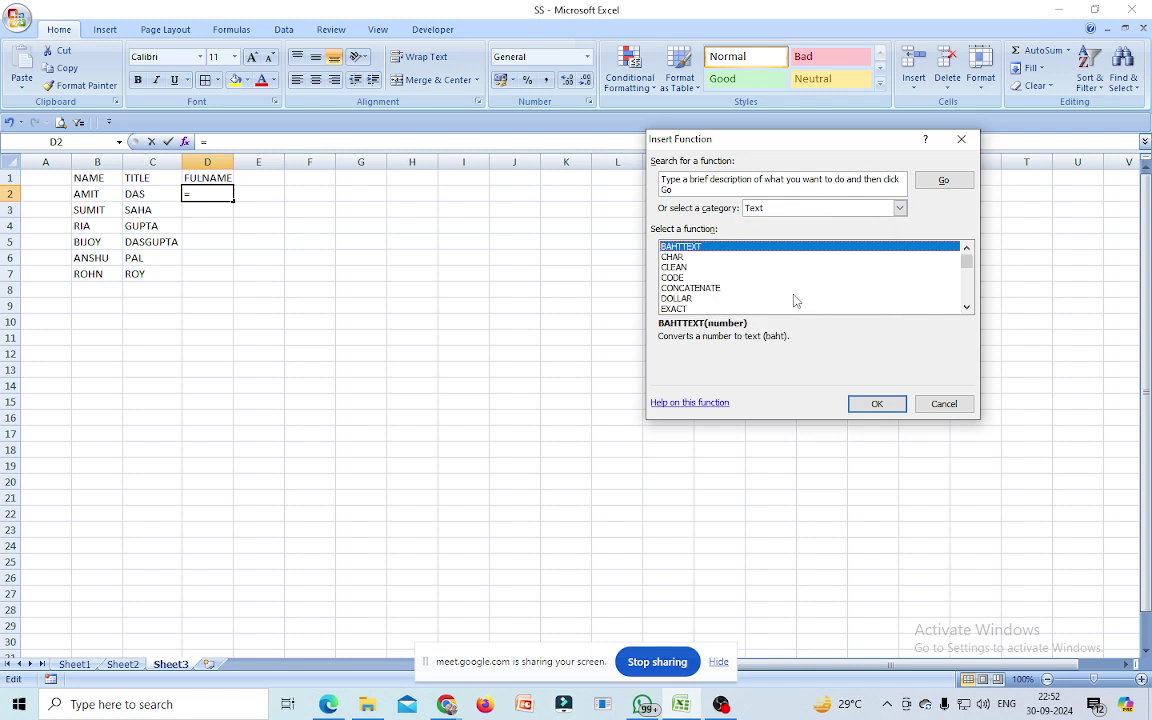
{"action": "left_click", "coordinate": [702, 289]}
{"action": "double_click", "coordinate": [702, 289]}
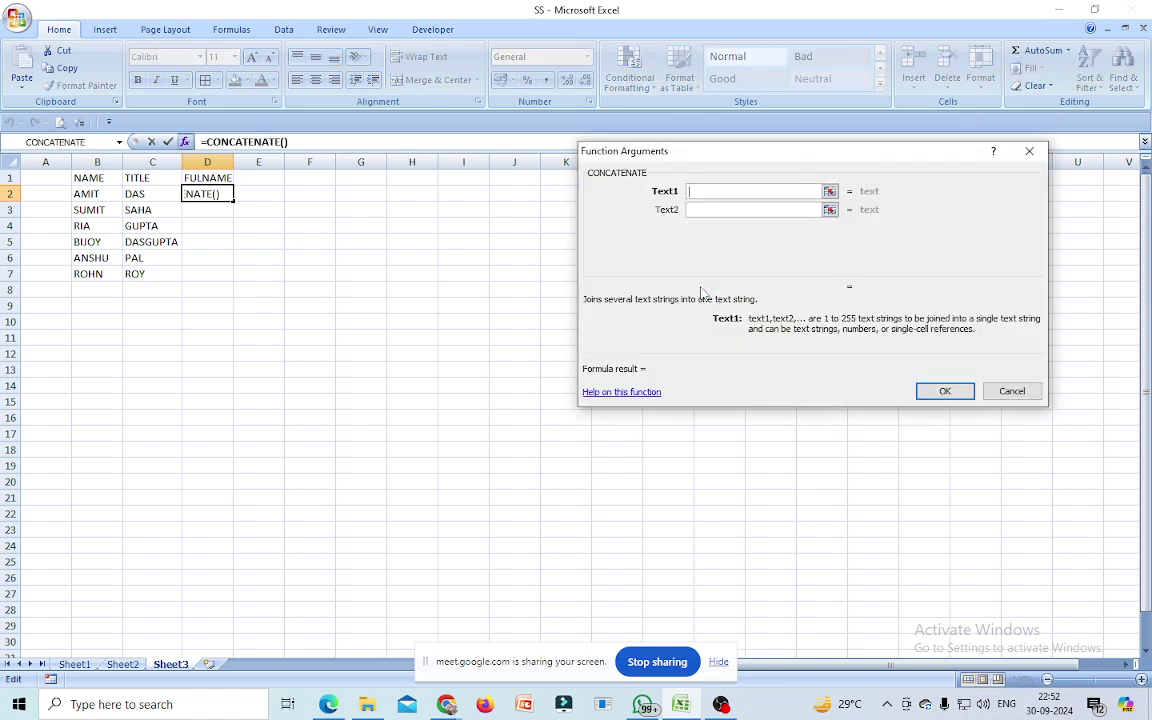
{"action": "left_click", "coordinate": [92, 195]}
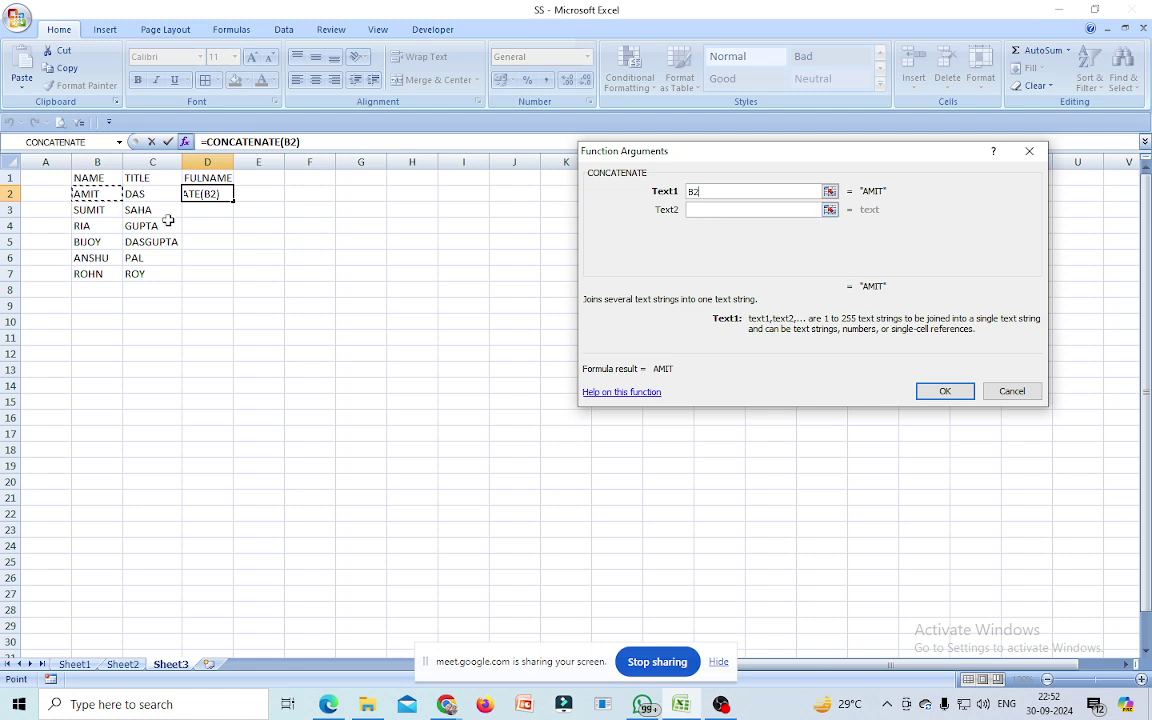
{"action": "left_click", "coordinate": [703, 210]}
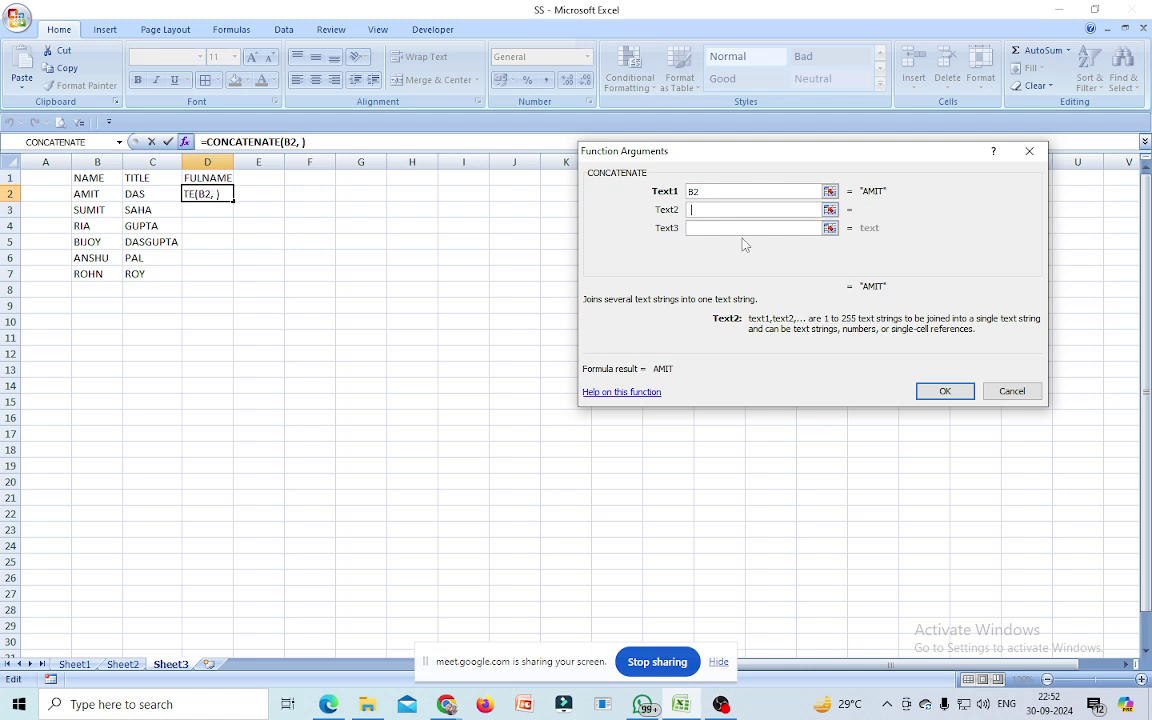
{"action": "left_click", "coordinate": [707, 228]}
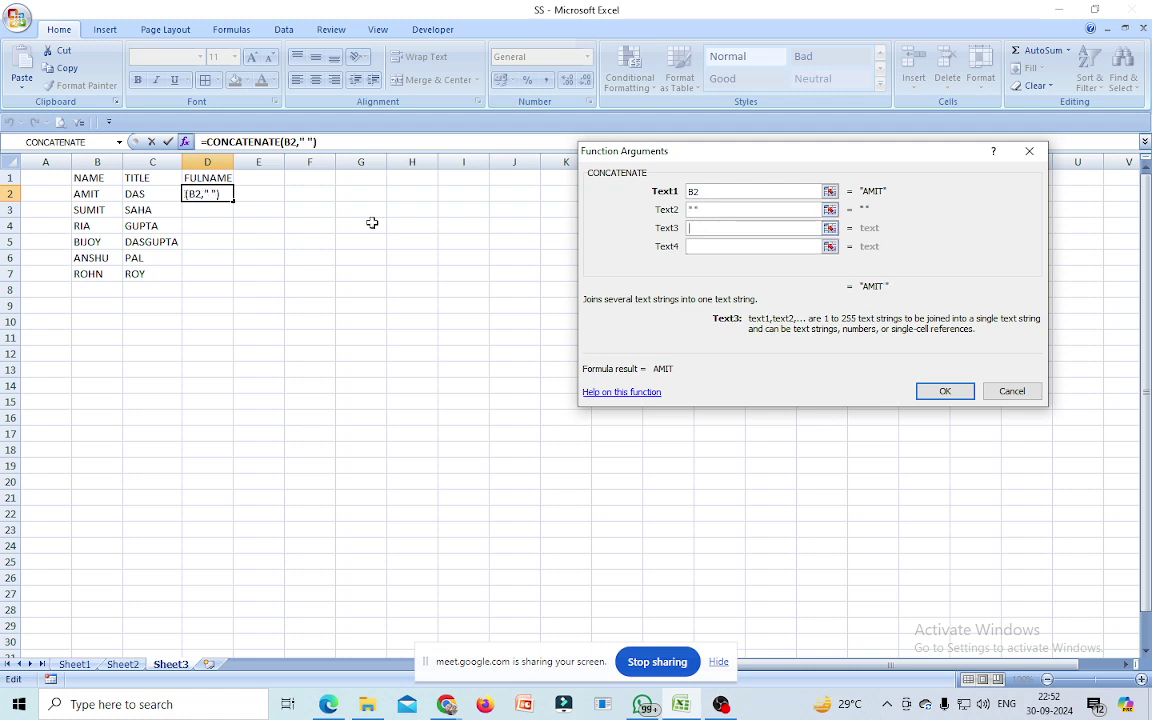
{"action": "left_click", "coordinate": [141, 194]}
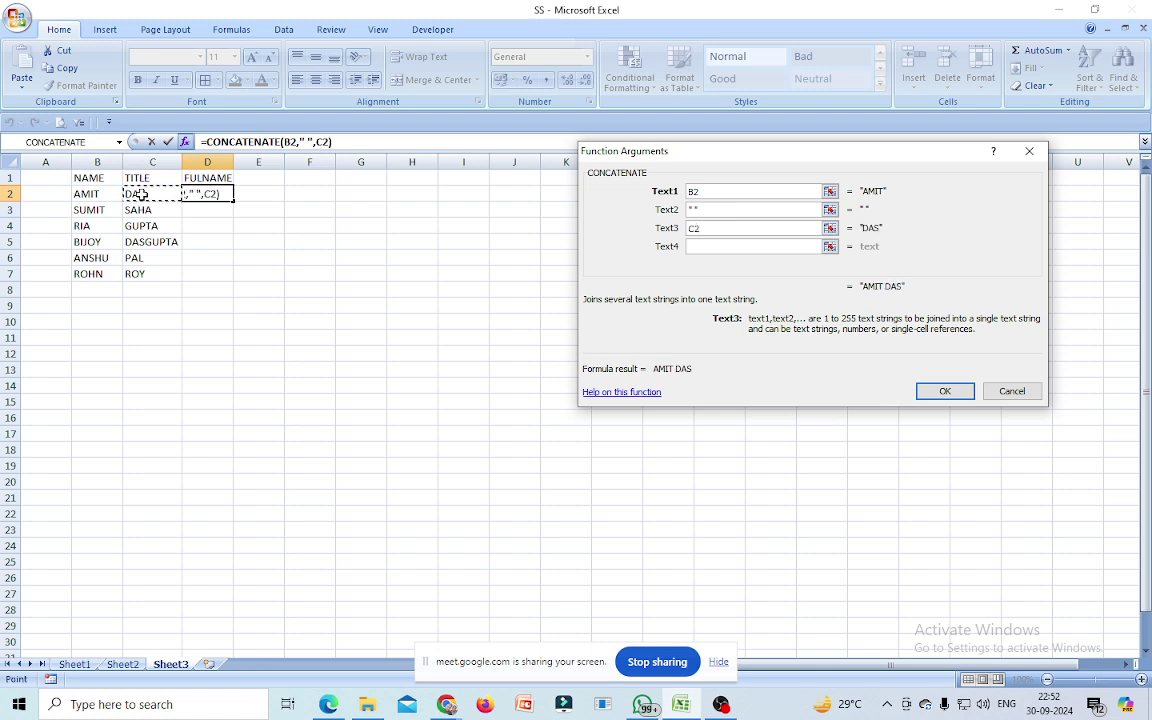
{"action": "left_click", "coordinate": [948, 393]}
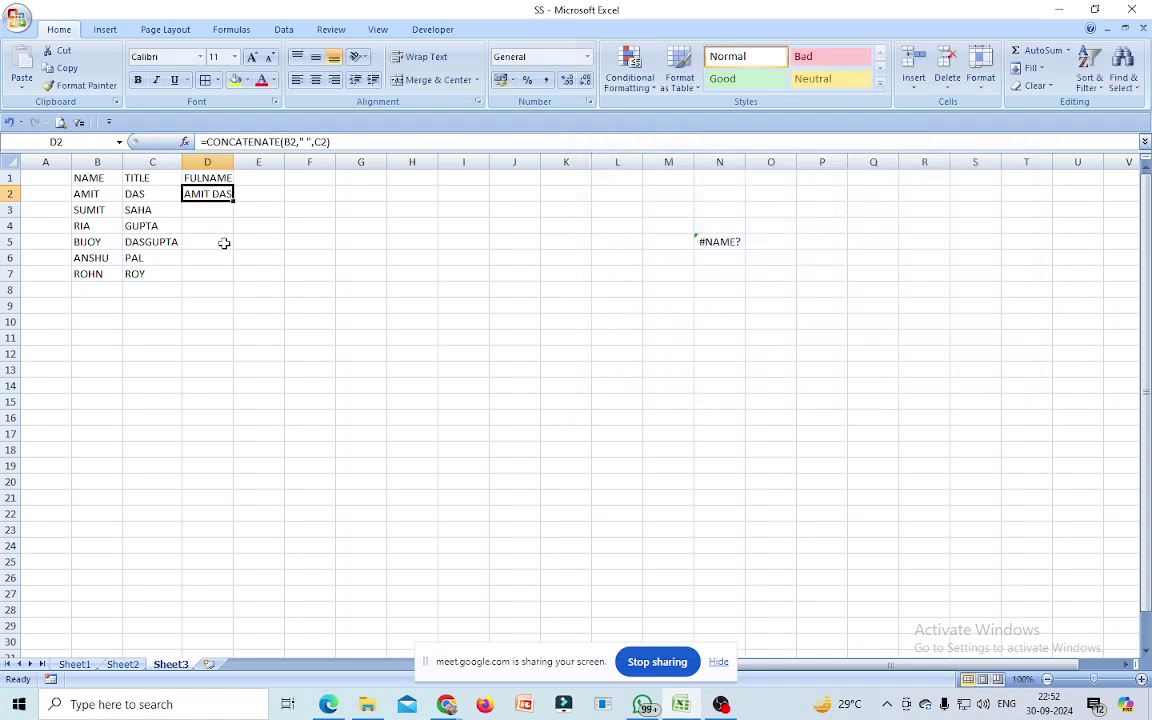
{"action": "double_click", "coordinate": [236, 163]}
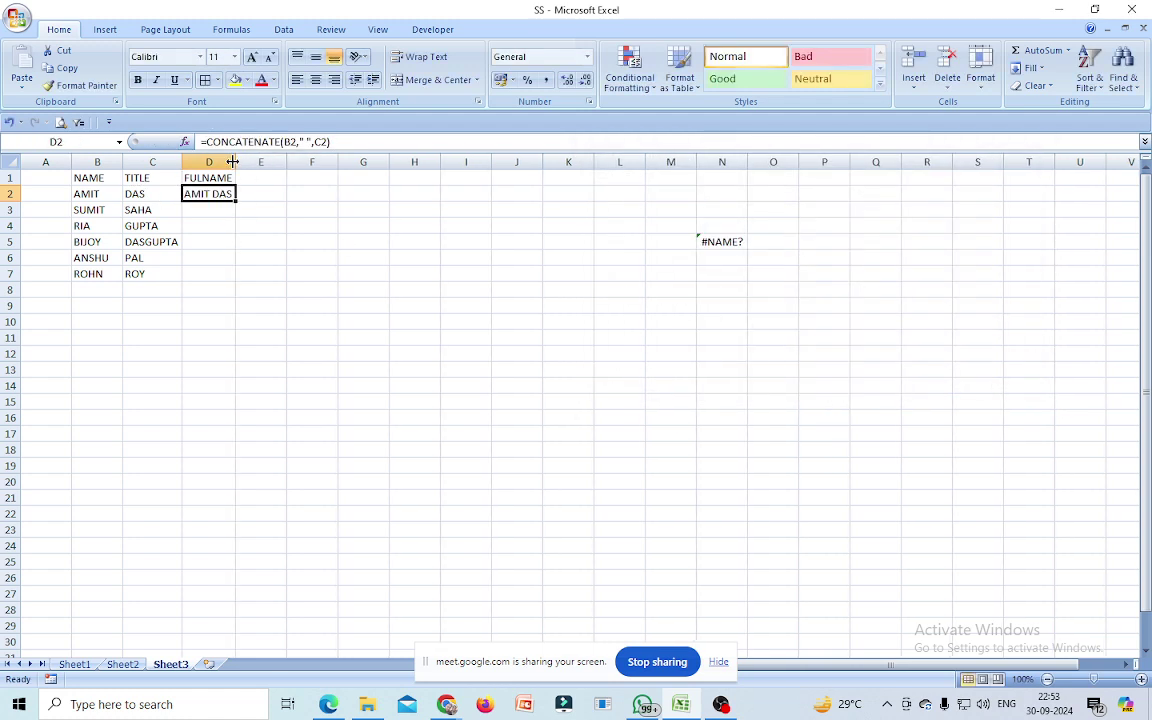
{"action": "left_click", "coordinate": [360, 305]}
{"action": "left_click", "coordinate": [207, 197]}
{"action": "left_click", "coordinate": [730, 292]}
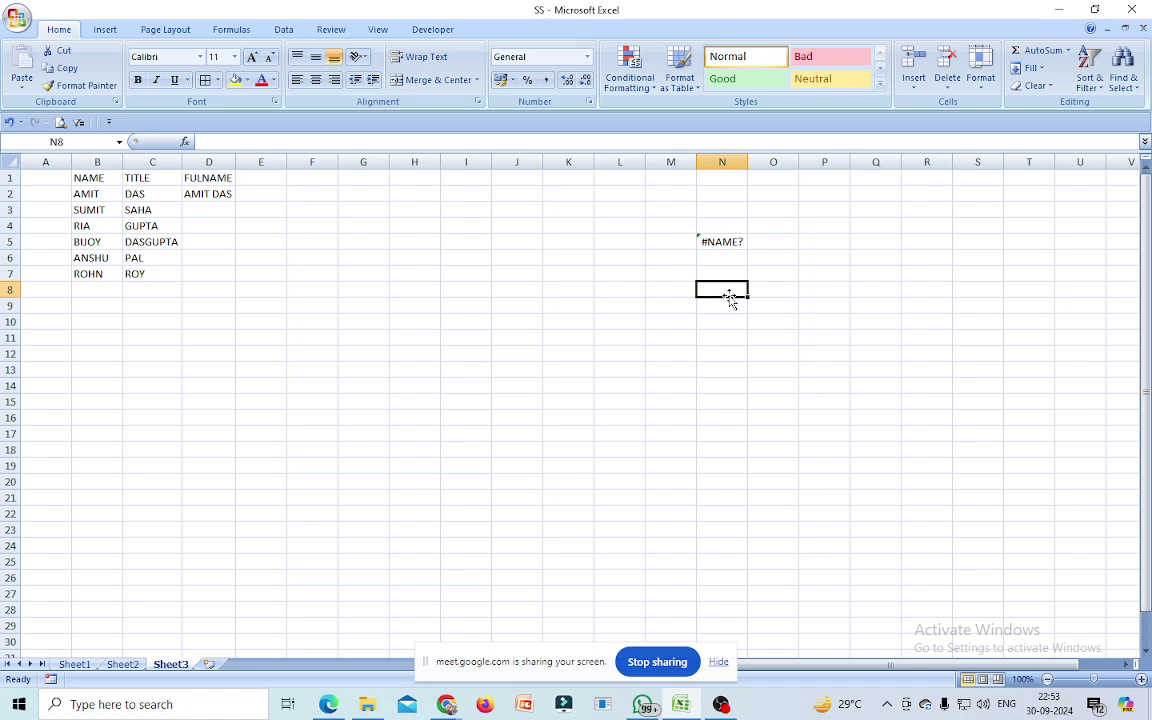
{"action": "left_click", "coordinate": [206, 195]}
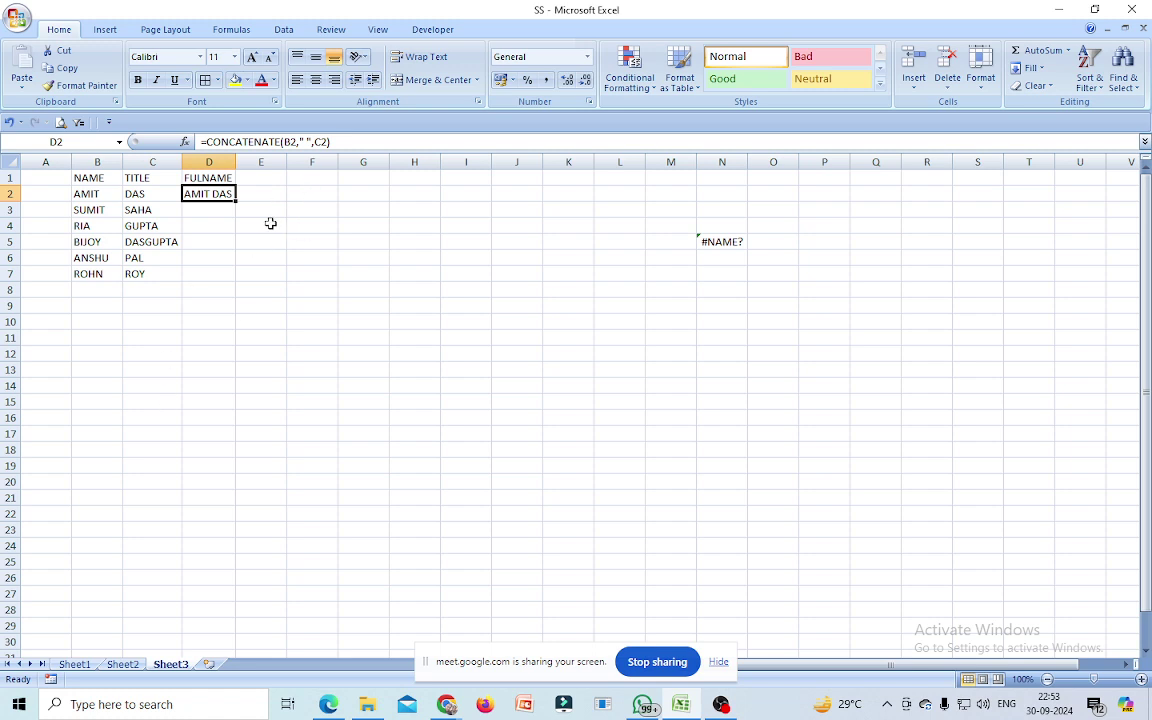
{"action": "key", "text": "Delete"}
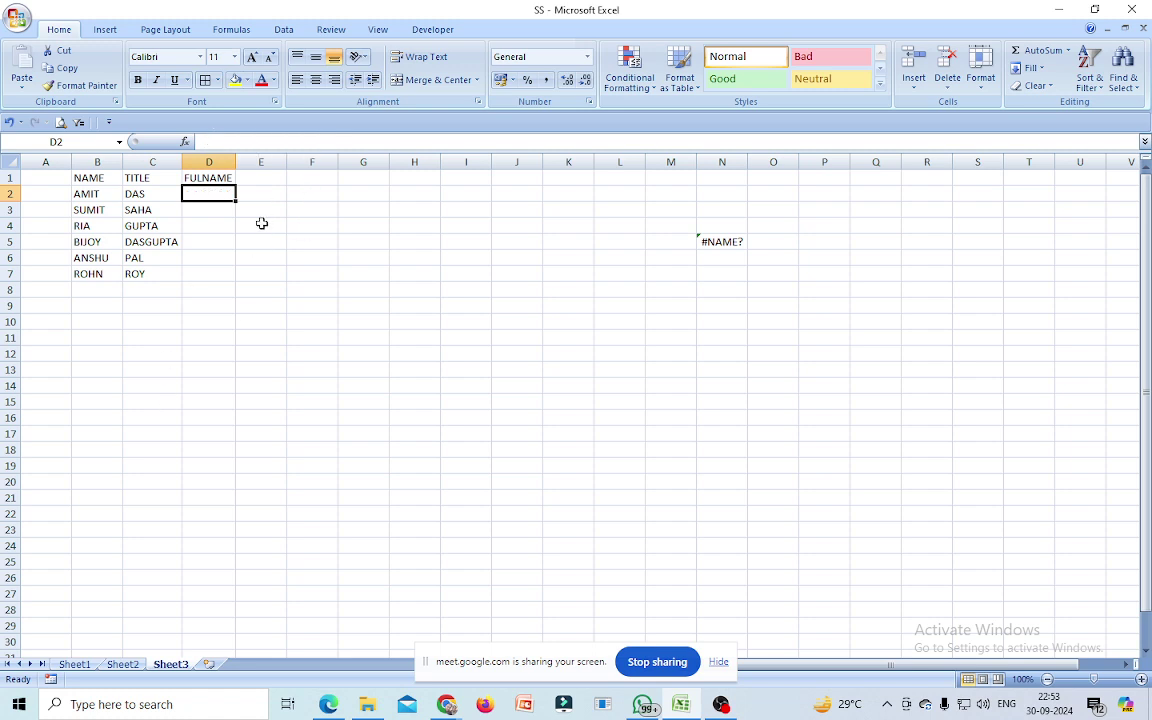
{"action": "left_click", "coordinate": [184, 142]}
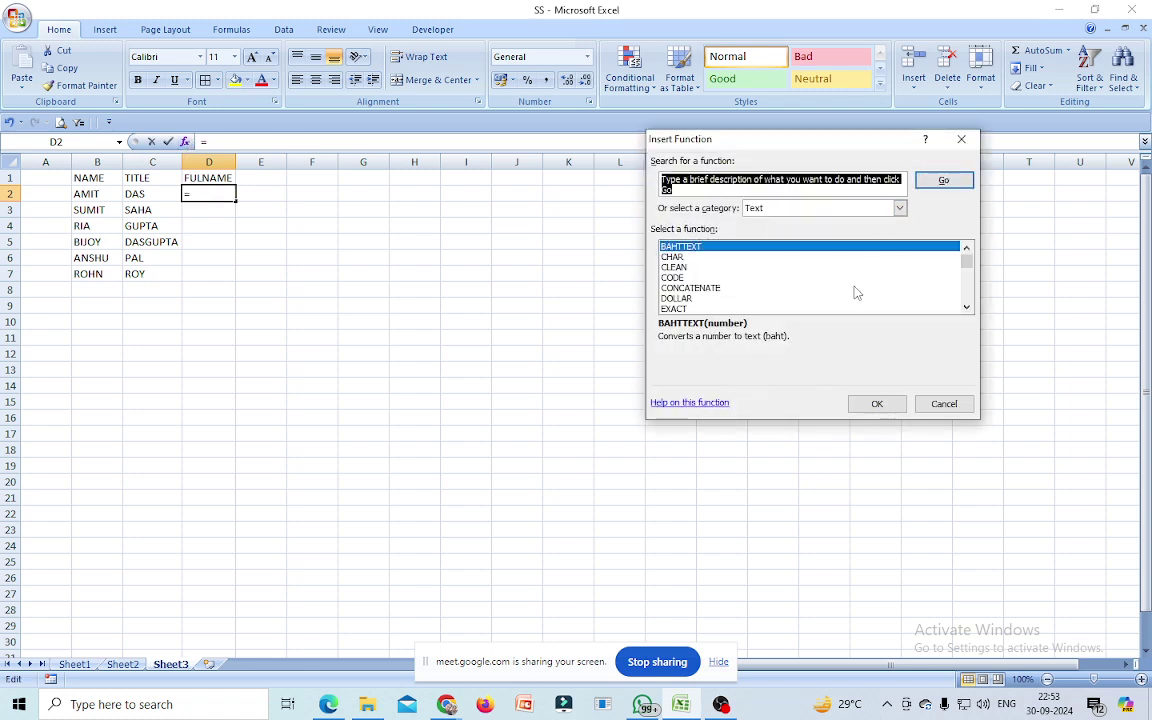
{"action": "left_click", "coordinate": [700, 288]}
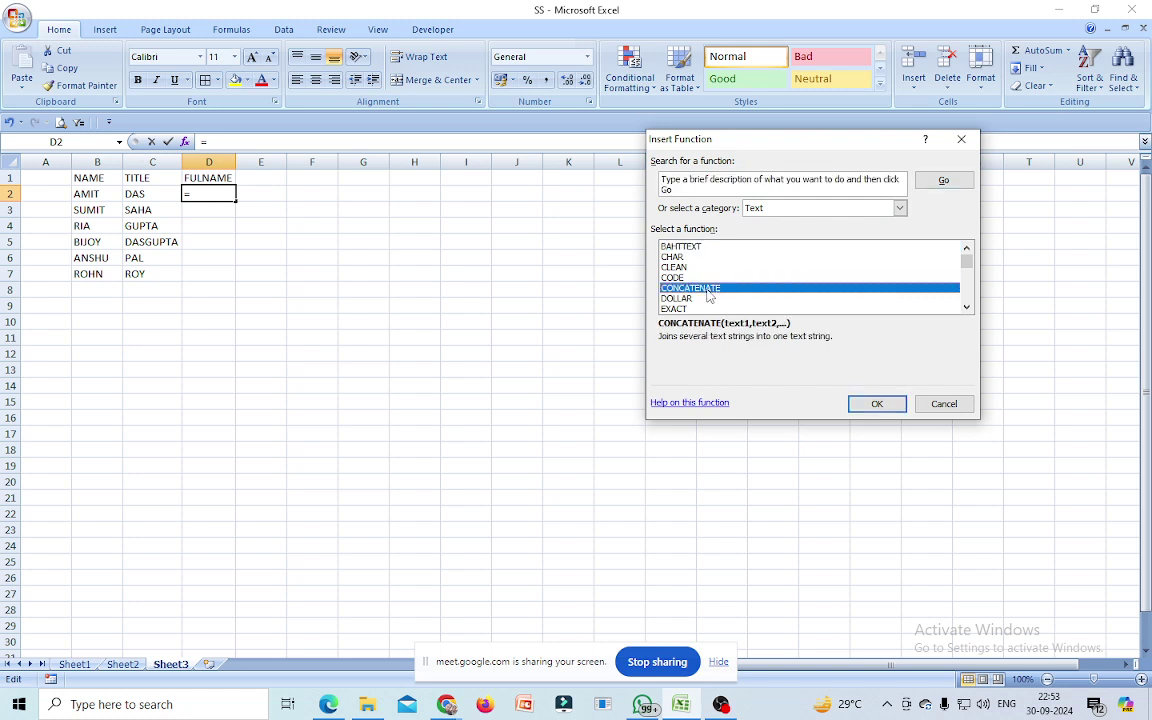
{"action": "left_click", "coordinate": [877, 403]}
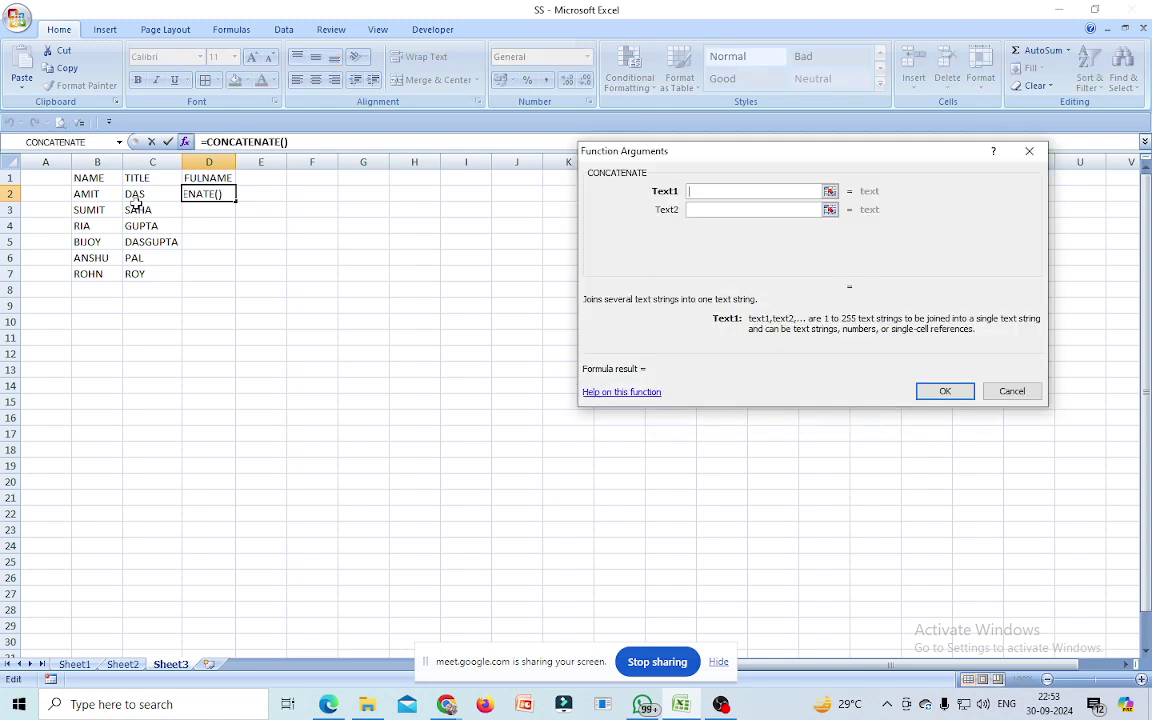
{"action": "left_click", "coordinate": [88, 194]}
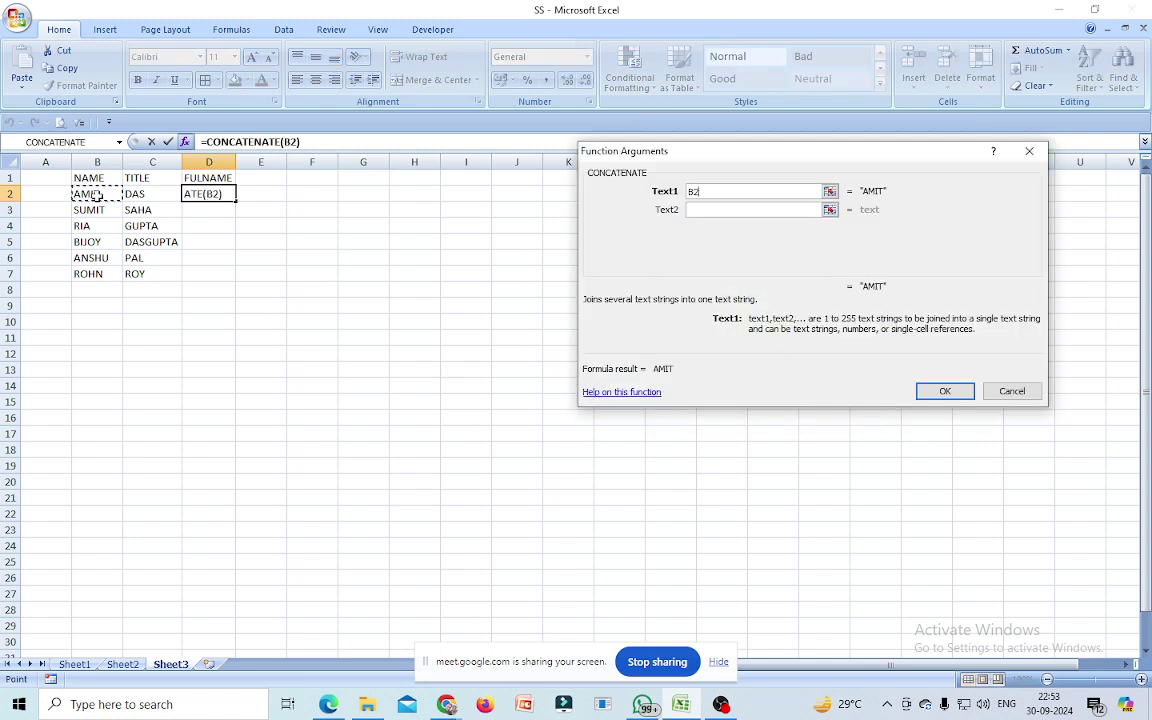
{"action": "left_click", "coordinate": [714, 208]}
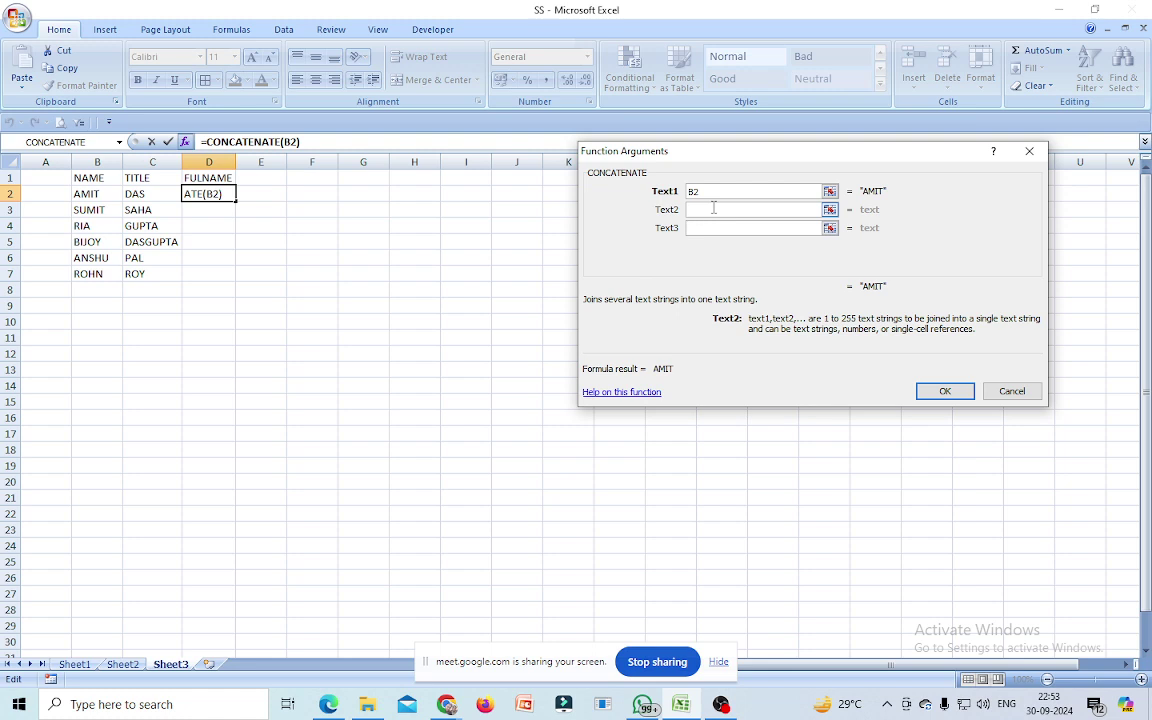
{"action": "left_click", "coordinate": [146, 199]}
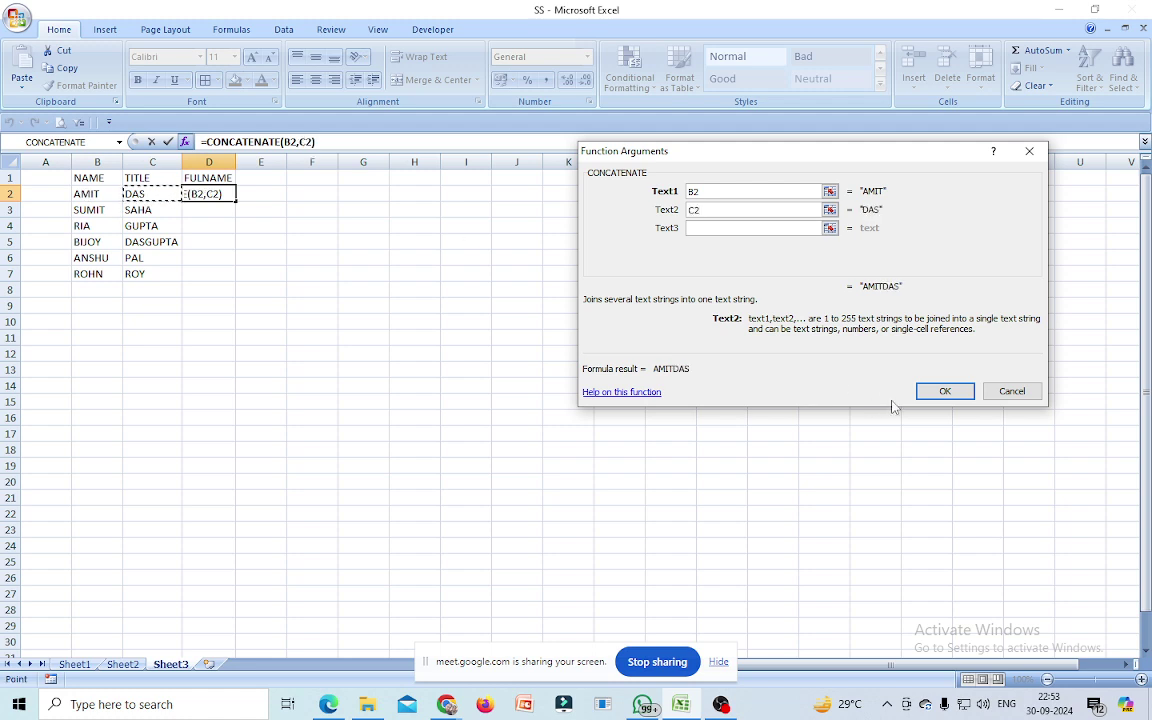
{"action": "left_click", "coordinate": [945, 391]}
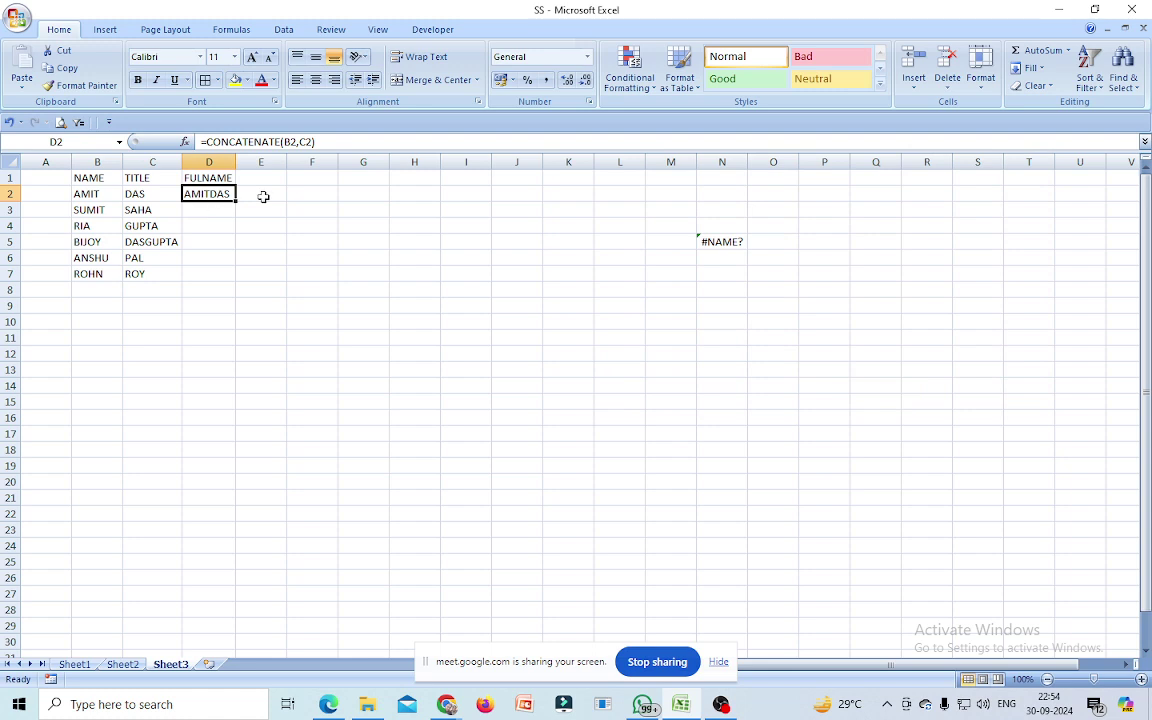
{"action": "left_click", "coordinate": [306, 143]}
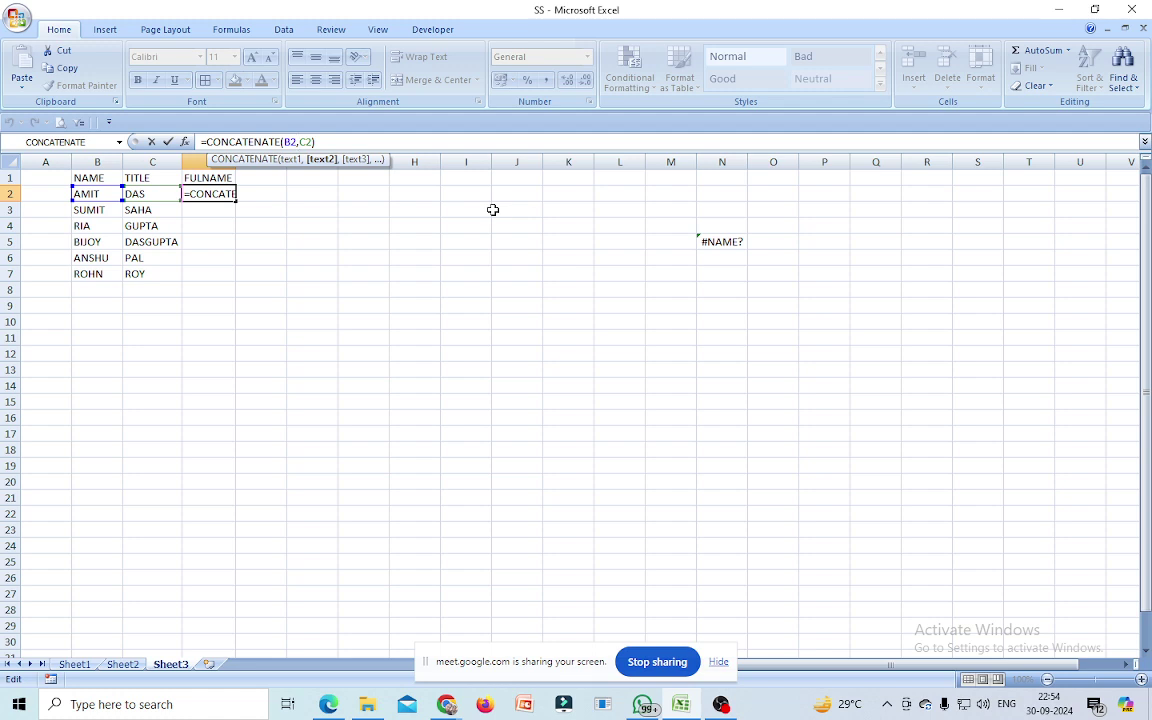
{"action": "type", "text": "\" "}
{"action": "type", "text": "\","}
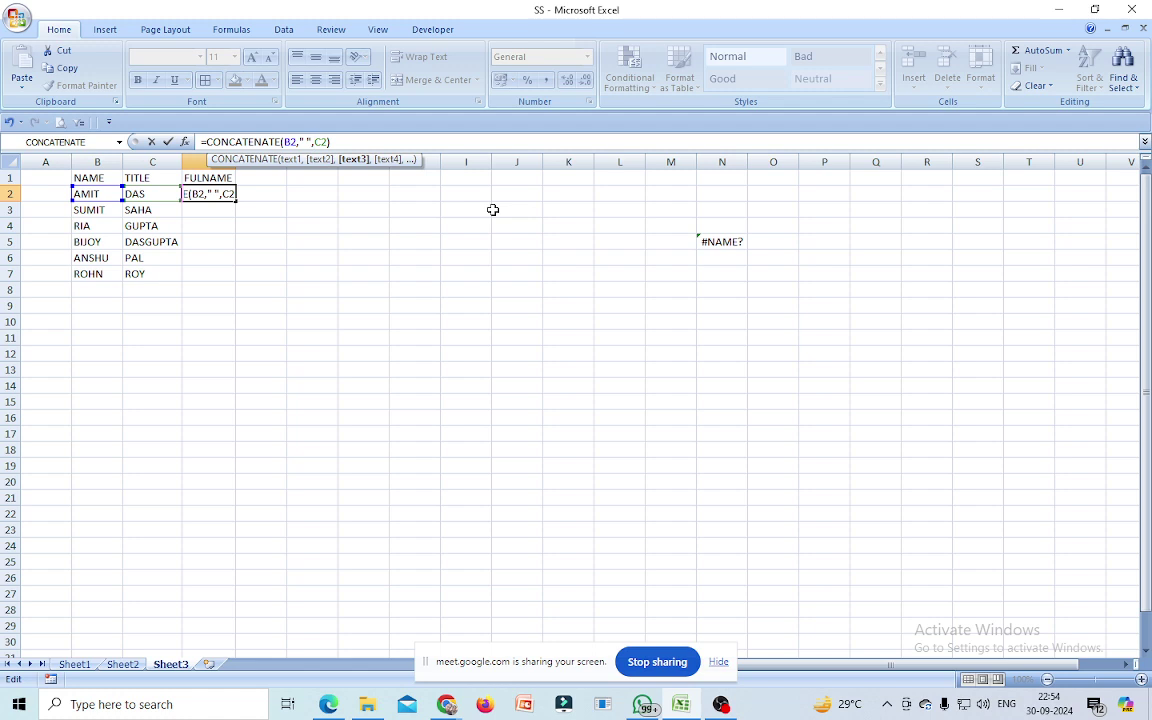
{"action": "left_click", "coordinate": [338, 141]}
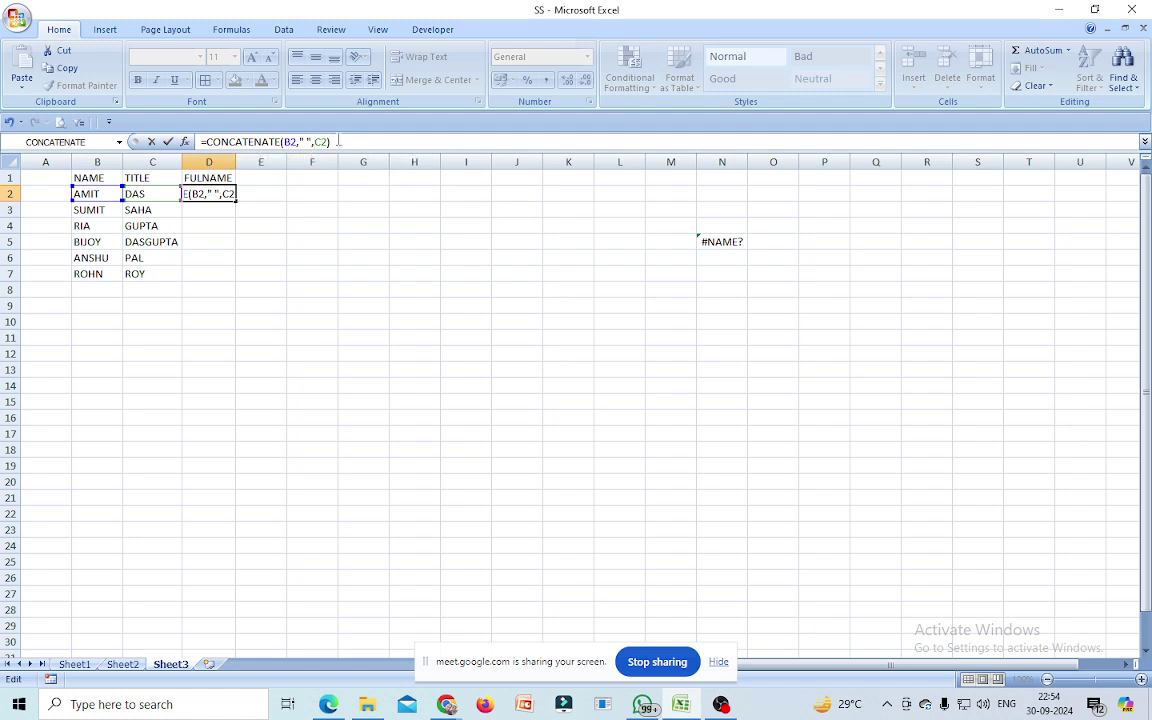
{"action": "key", "text": "Return"}
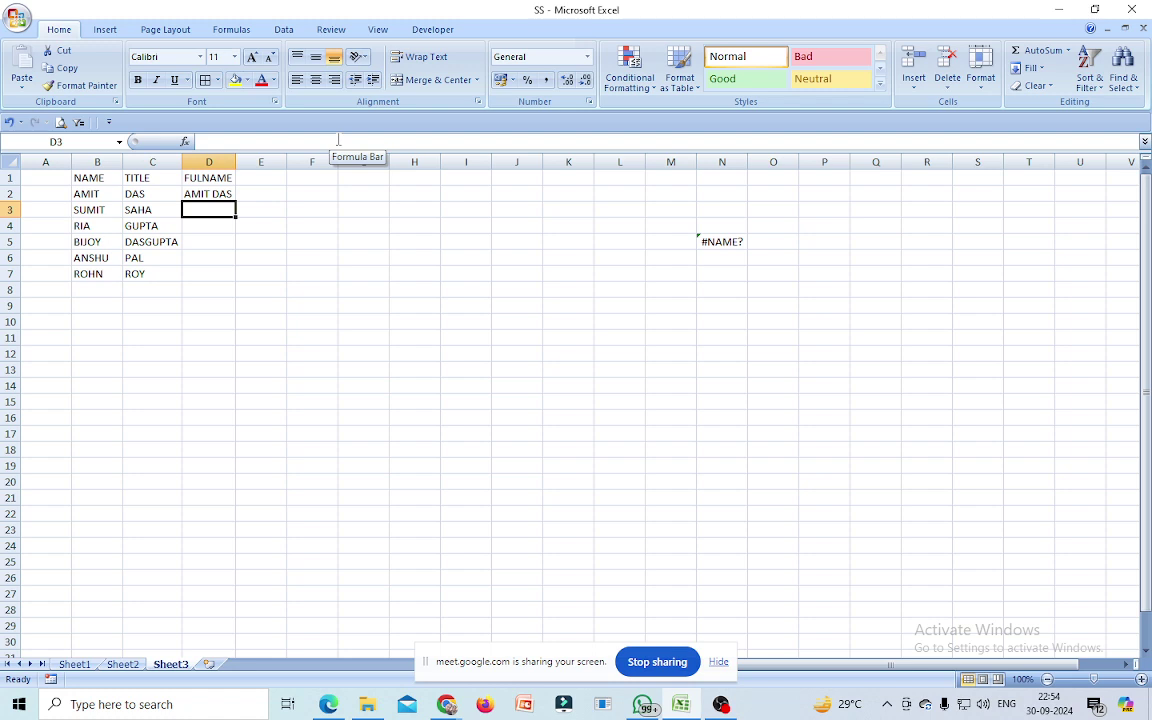
{"action": "left_click", "coordinate": [222, 192]}
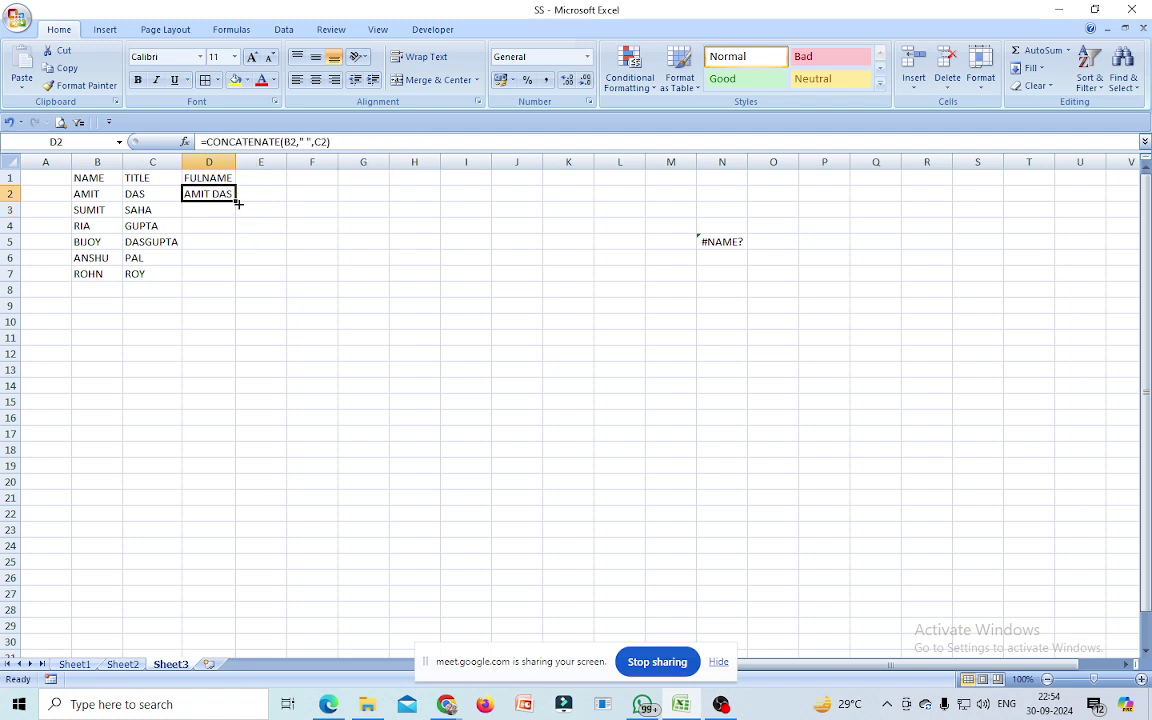
{"action": "left_click_drag", "start_coordinate": [235, 199], "coordinate": [236, 283]}
{"action": "left_click", "coordinate": [462, 337]}
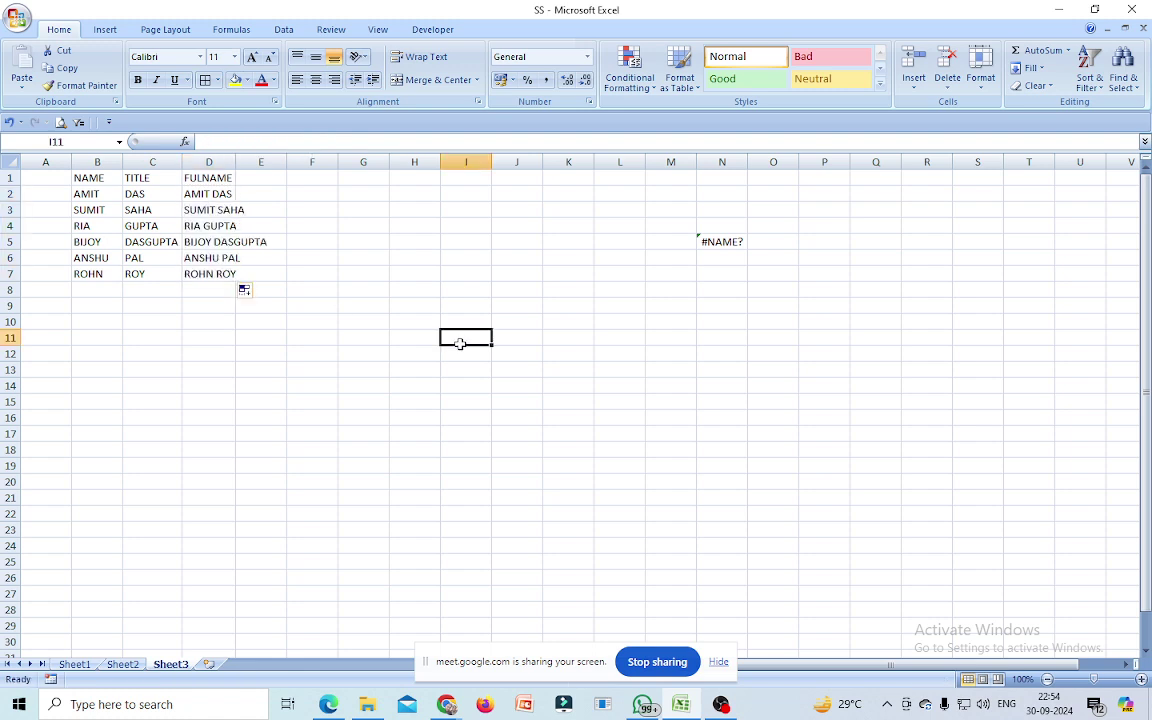
{"action": "double_click", "coordinate": [235, 162]}
{"action": "left_click", "coordinate": [329, 259]}
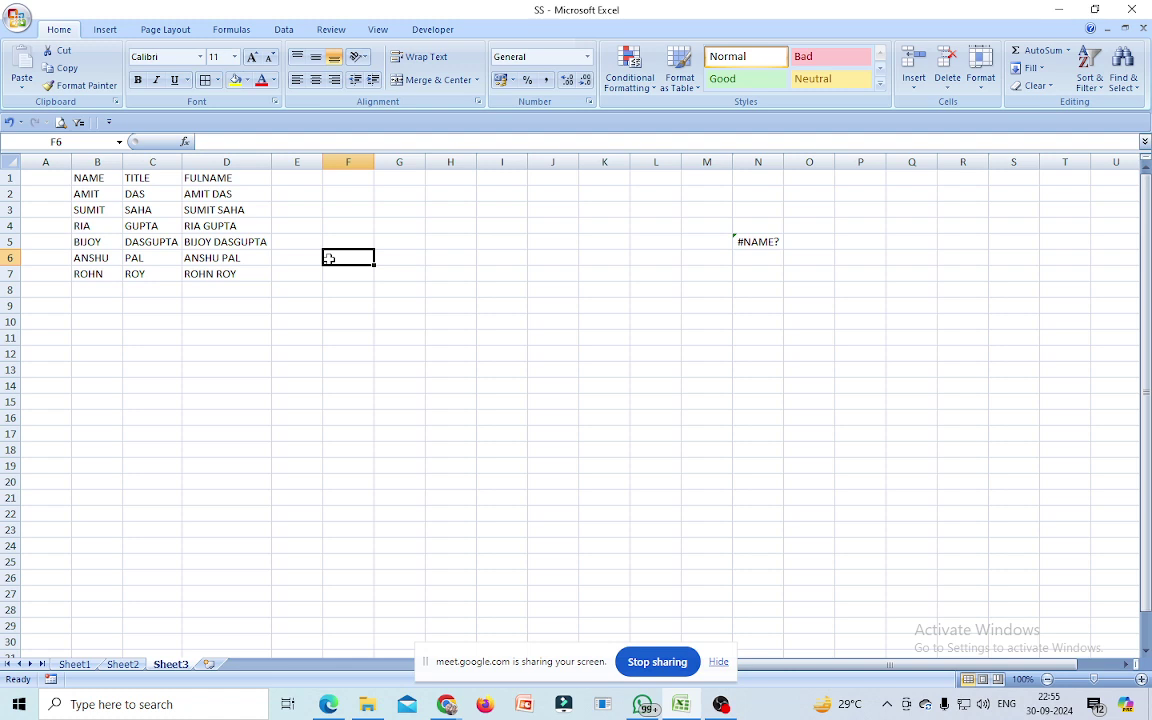
{"action": "left_click", "coordinate": [493, 222]}
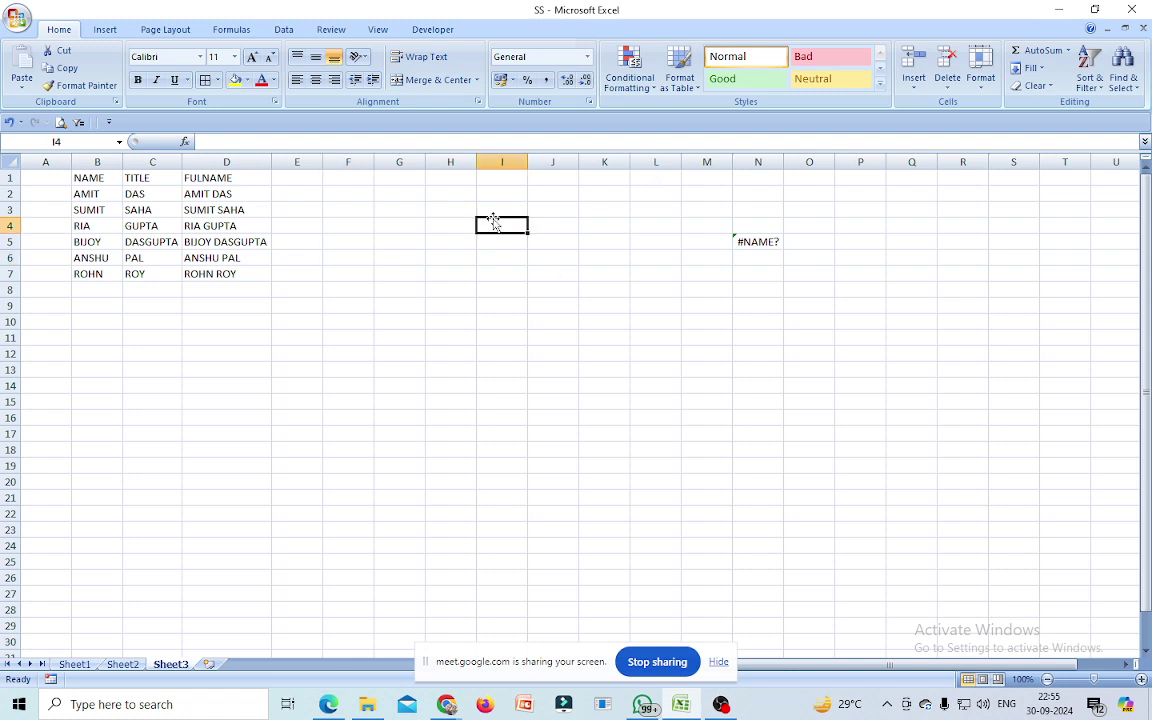
{"action": "type", "text": "1800-123-112-234"}
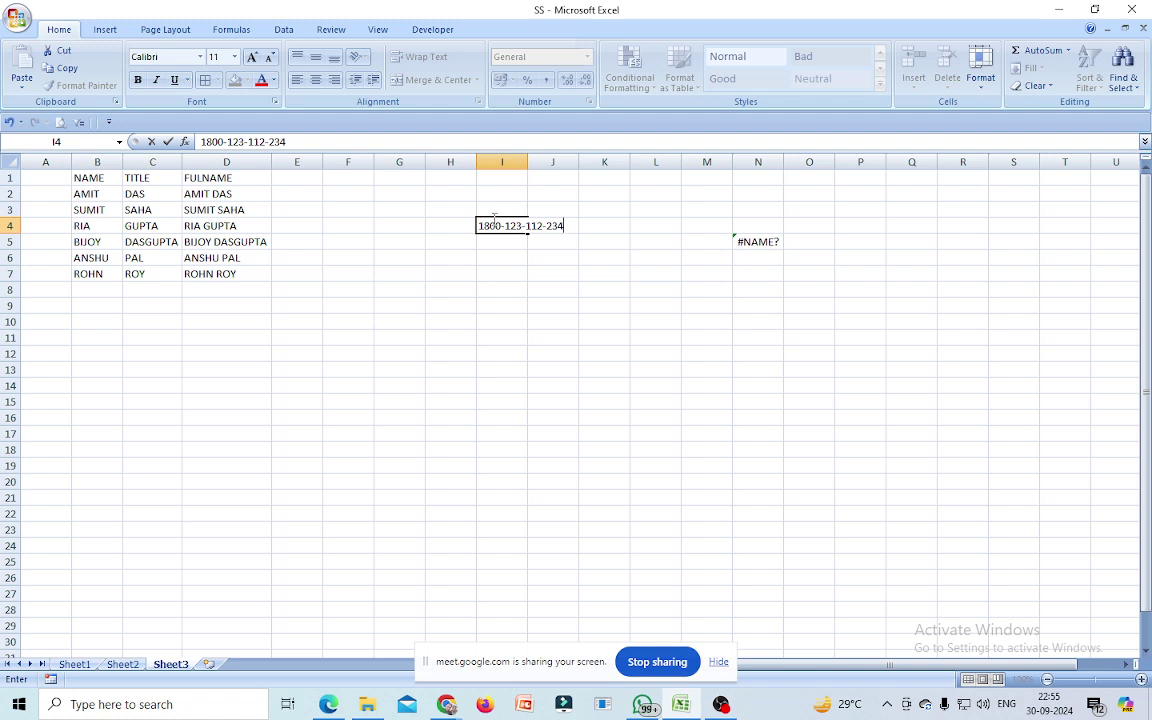
- Enter 1800, 123, 112 and 234 in F13:I13, then begin a =CONCATINATE formula in J13
{"action": "left_click", "coordinate": [340, 368]}
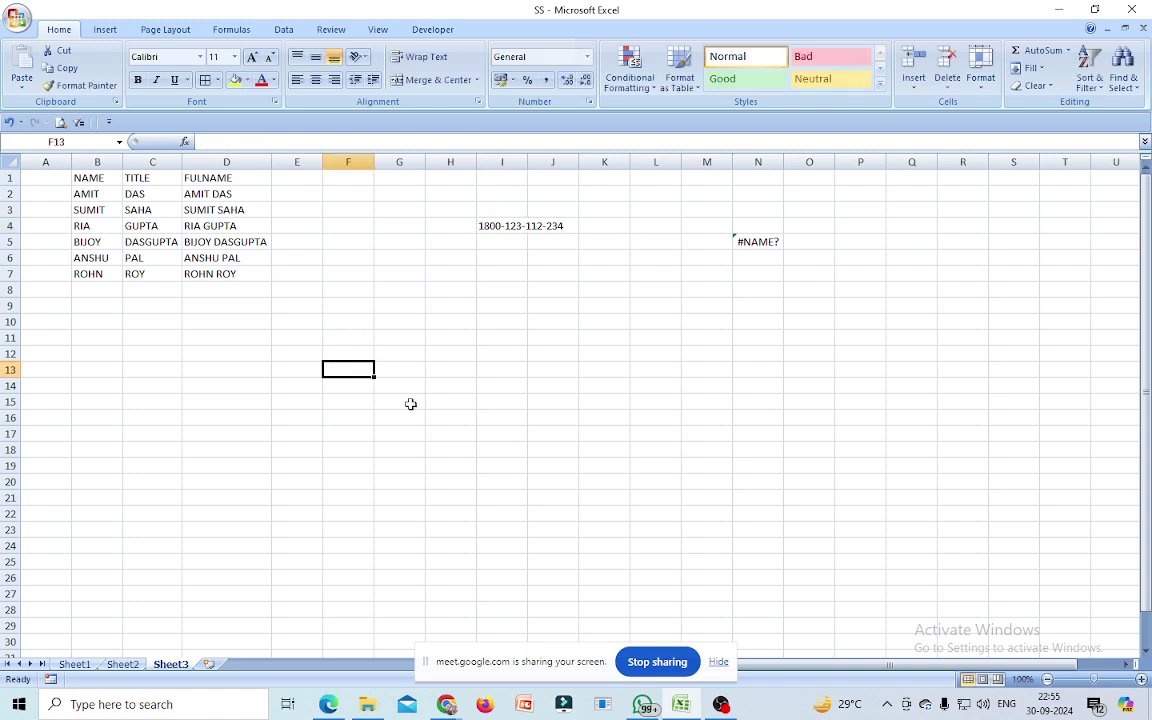
{"action": "type", "text": "18000"}
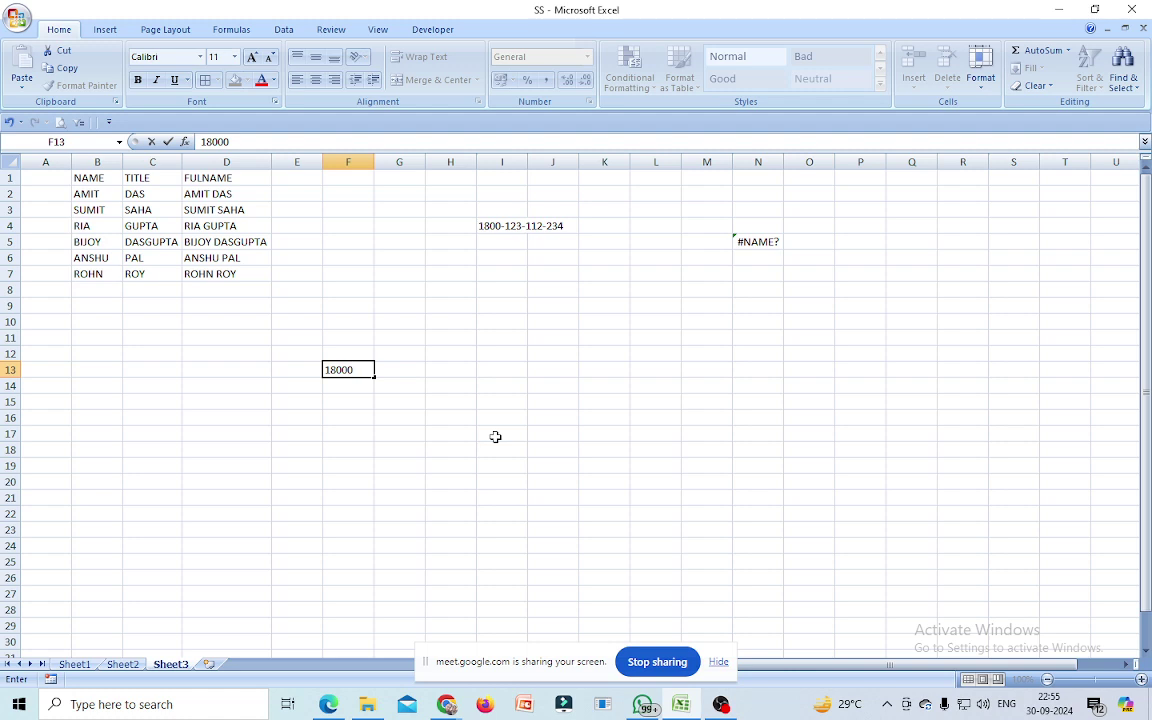
{"action": "key", "text": "BackSpace"}
{"action": "left_click", "coordinate": [398, 370]}
{"action": "type", "text": "123"}
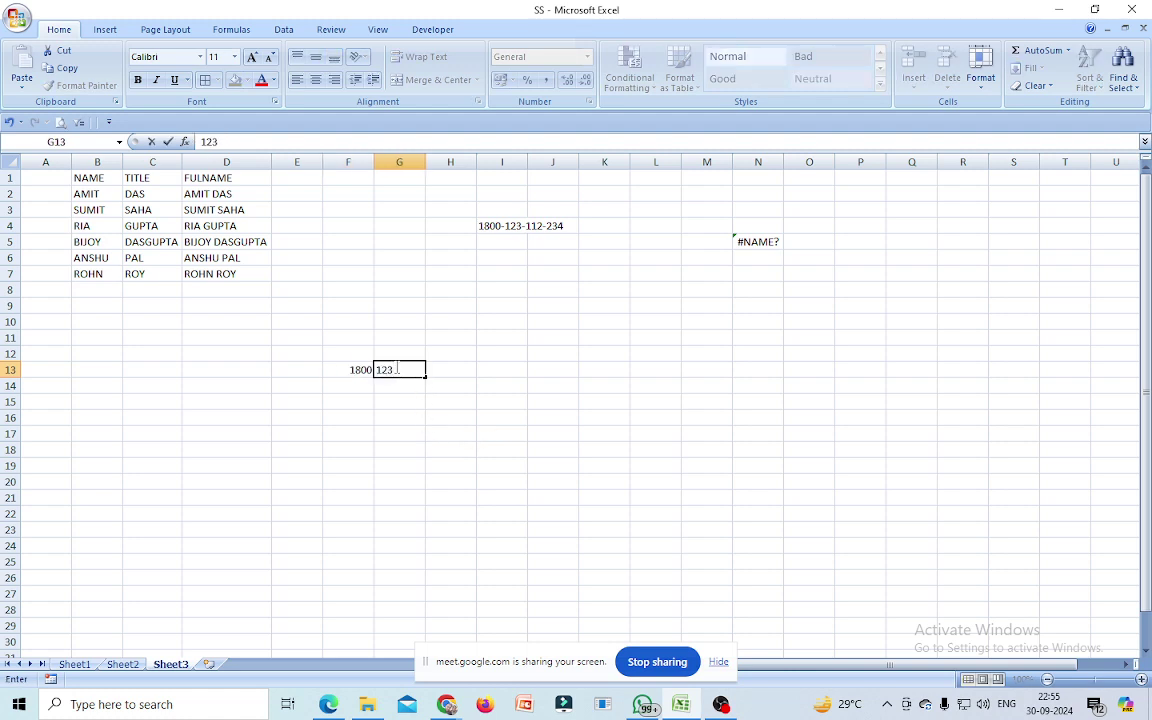
{"action": "left_click", "coordinate": [445, 372]}
{"action": "type", "text": "112"}
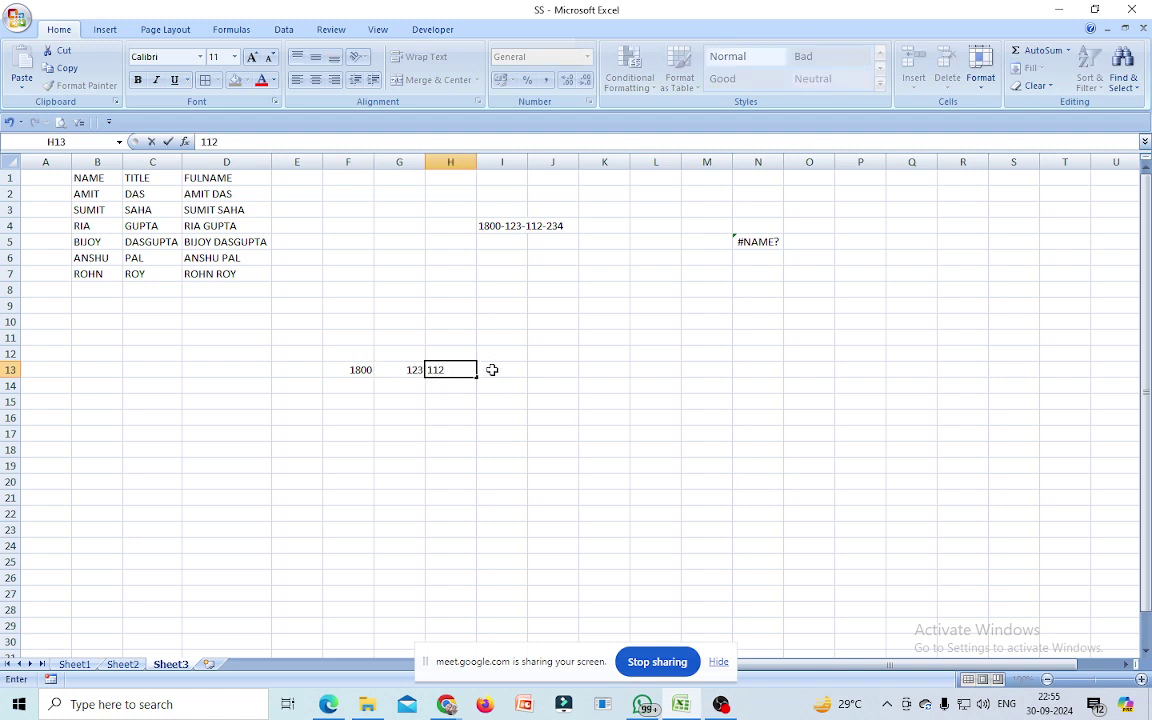
{"action": "left_click", "coordinate": [492, 370]}
{"action": "type", "text": "2"}
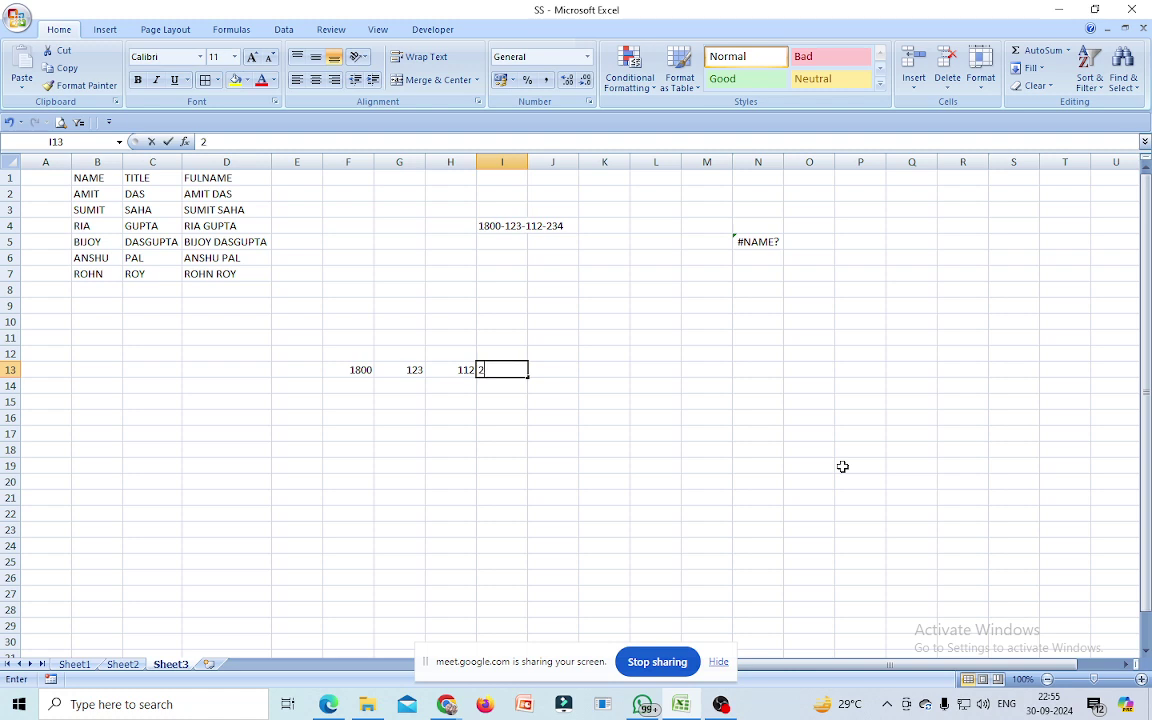
{"action": "type", "text": "34"}
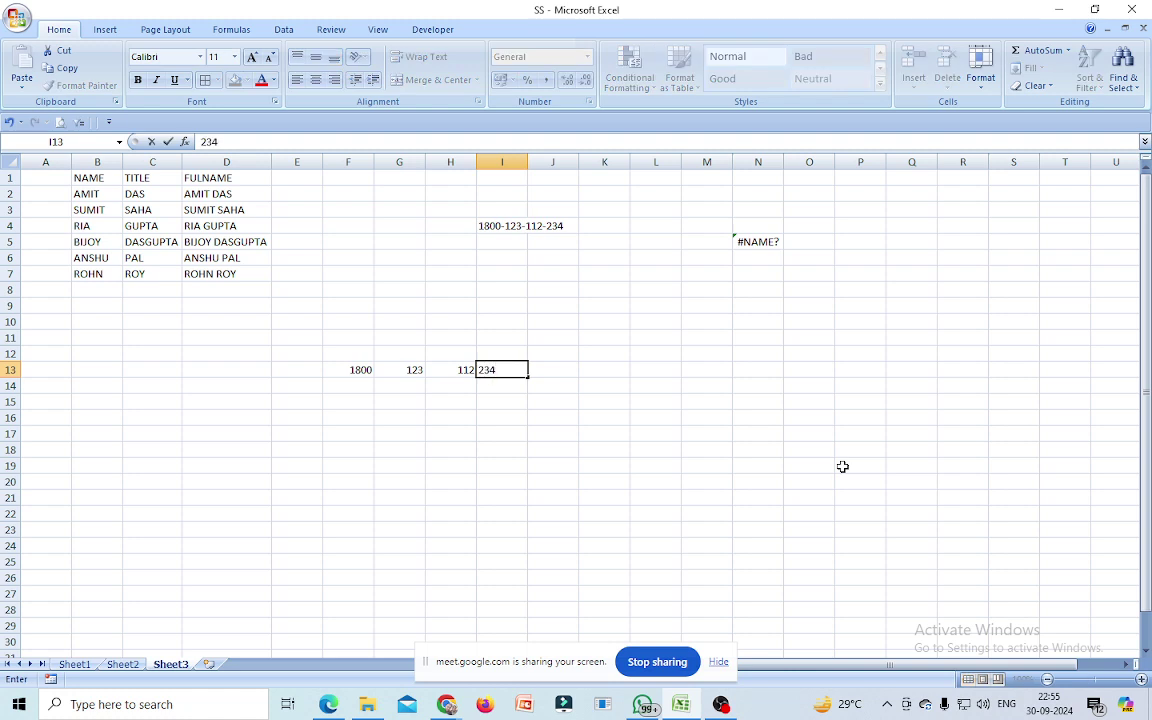
{"action": "left_click", "coordinate": [550, 369]}
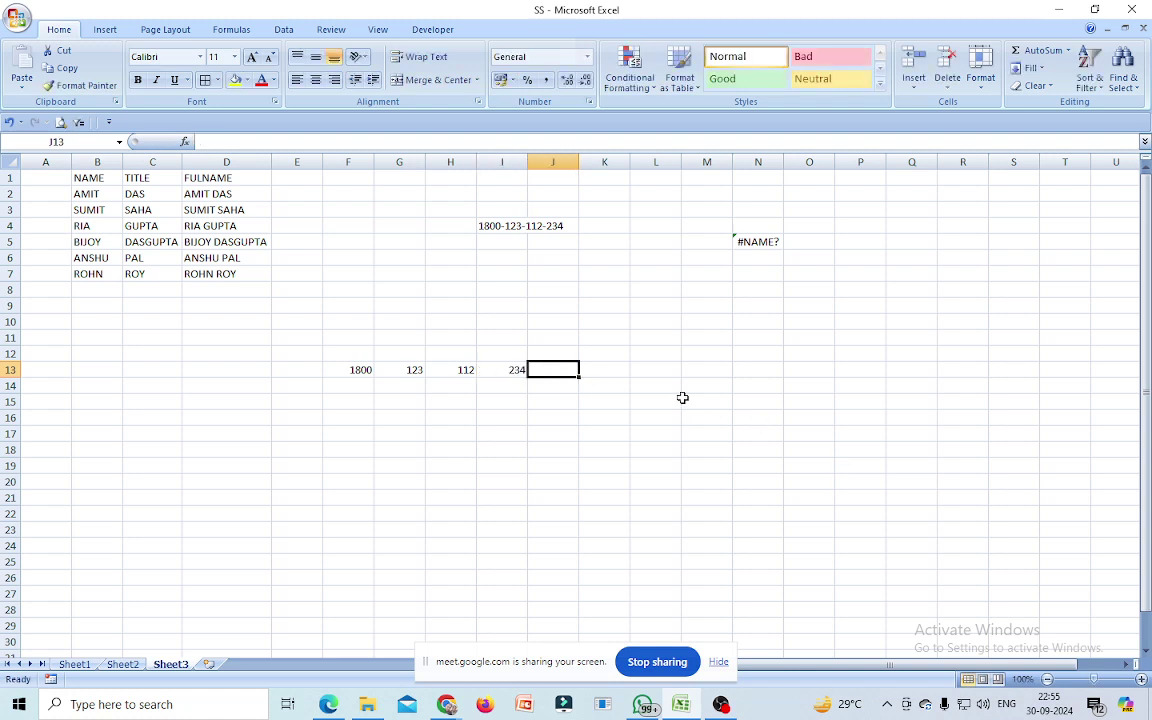
{"action": "type", "text": "=CO"}
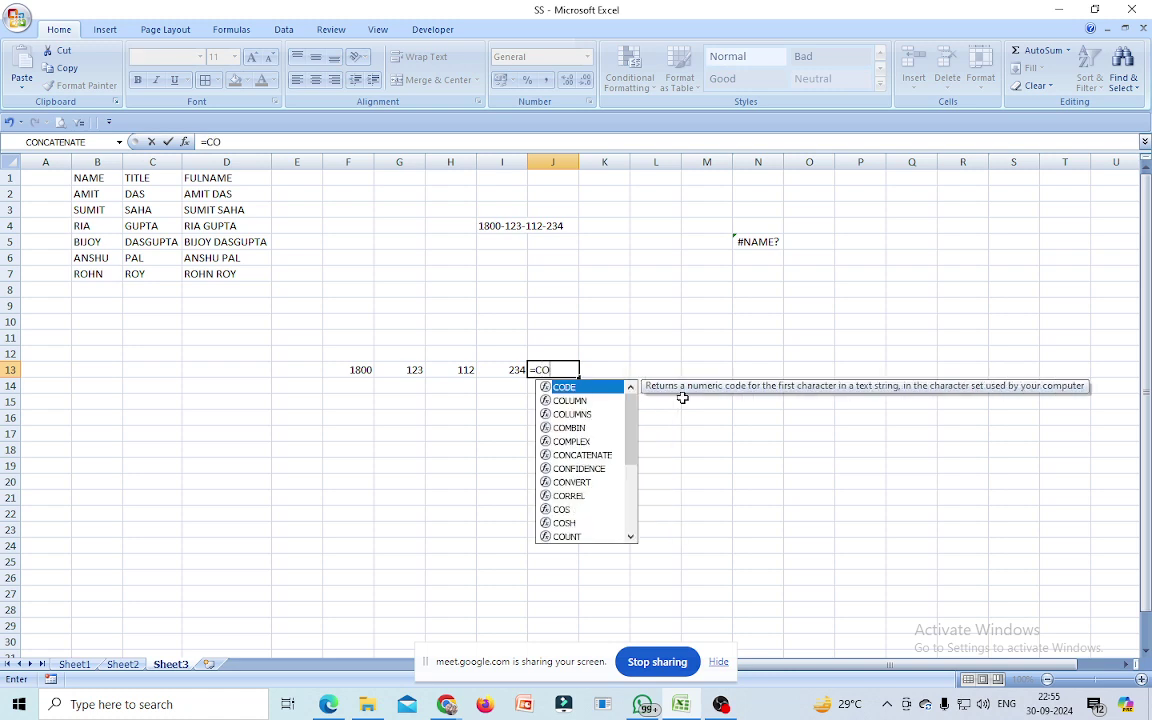
{"action": "type", "text": "NCATINATE"}
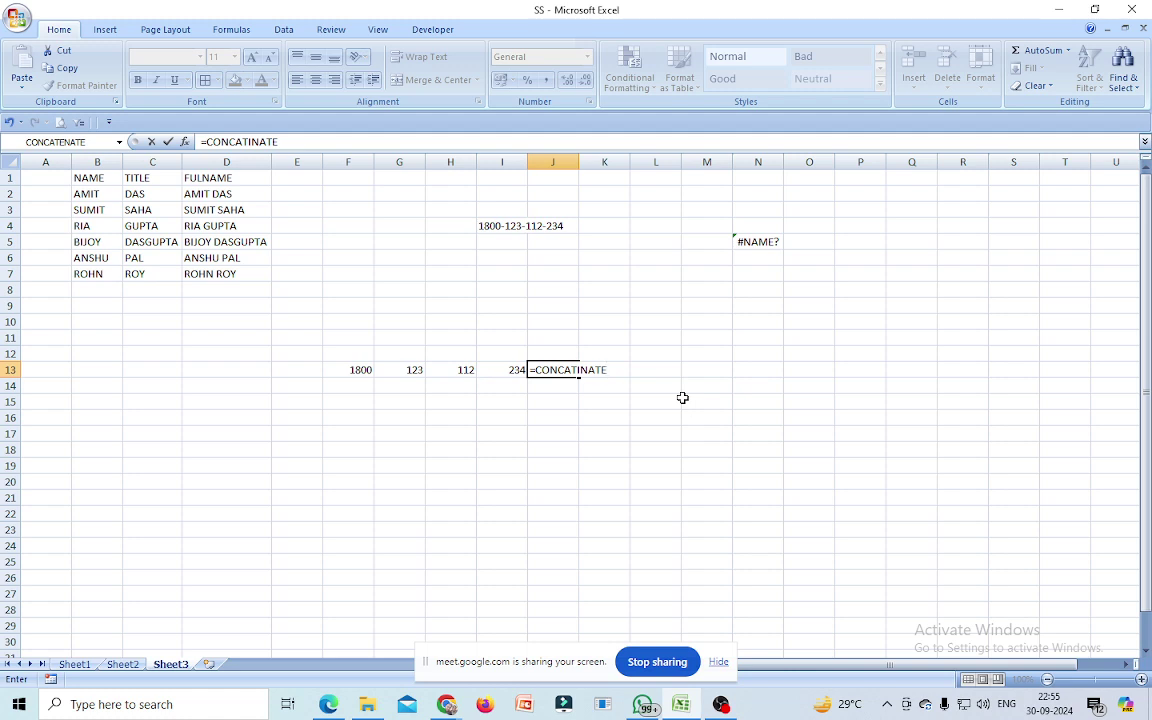
- Complete J13 as =CONCATINATE(F13,"-",G13,"-",H13,"-",I13), which displays #NAME?
{"action": "type", "text": "("}
{"action": "left_click", "coordinate": [358, 369]}
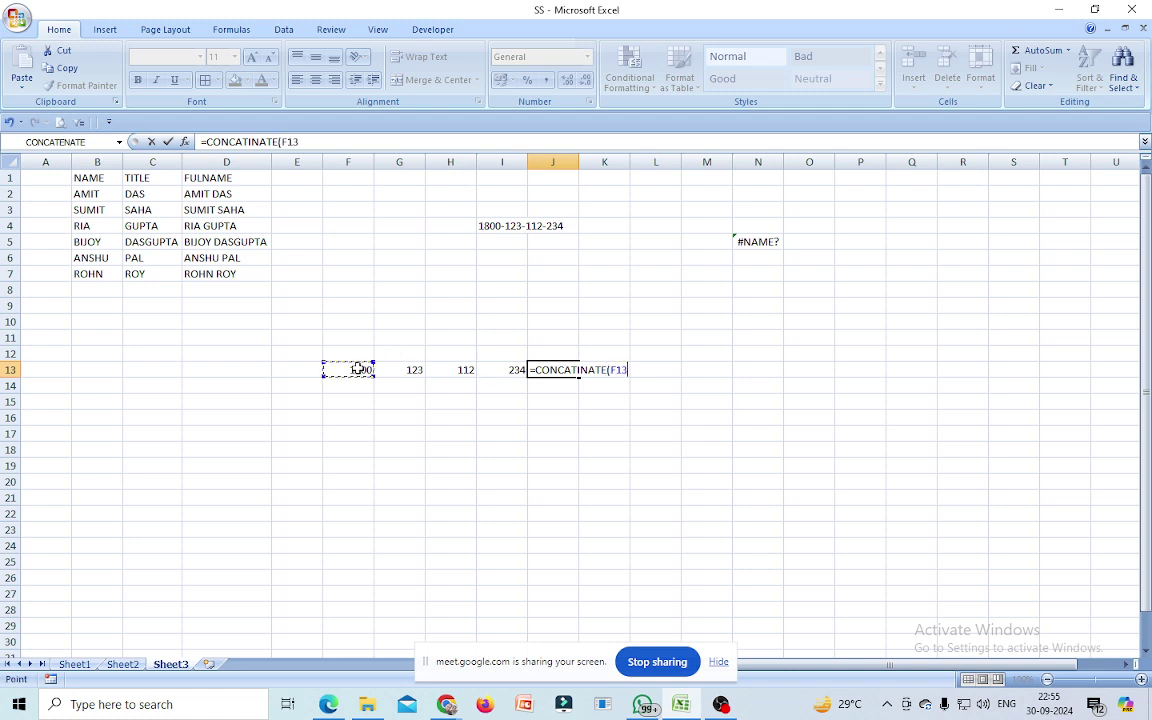
{"action": "type", "text": ","}
{"action": "type", "text": "\""}
{"action": "type", "text": "-"}
{"action": "type", "text": "\","}
{"action": "left_click", "coordinate": [406, 369]}
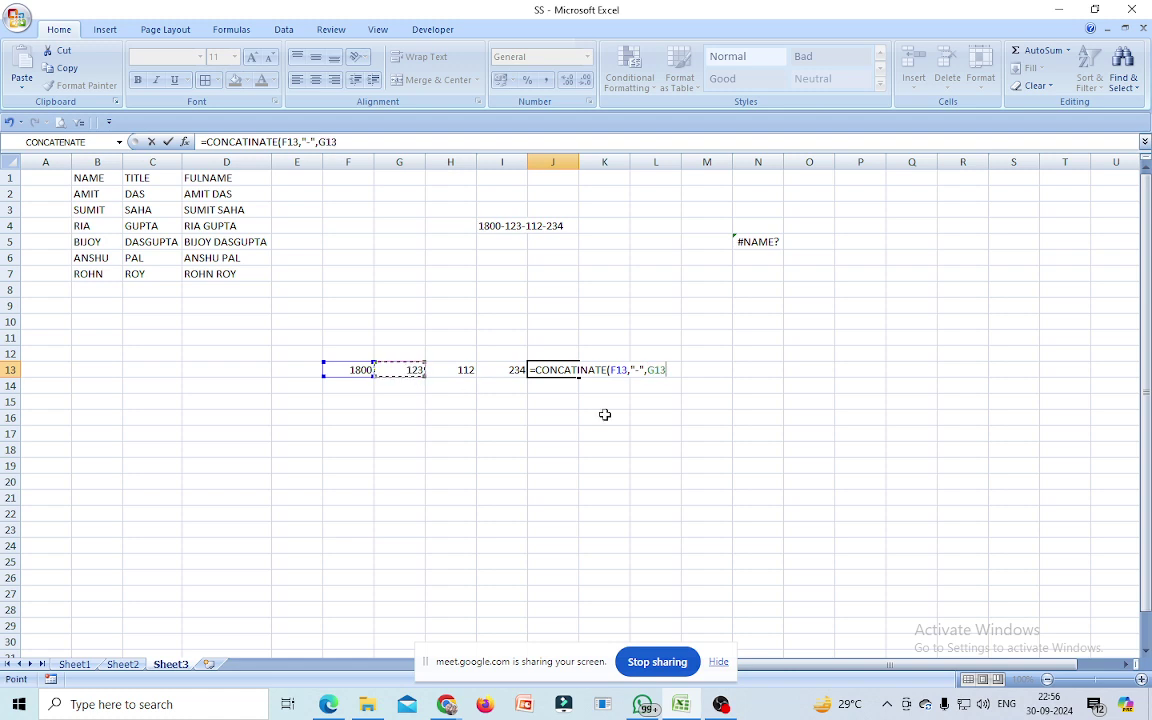
{"action": "type", "text": ","}
{"action": "type", "text": "\""}
{"action": "type", "text": "-\""}
{"action": "type", "text": ","}
{"action": "left_click", "coordinate": [461, 370]}
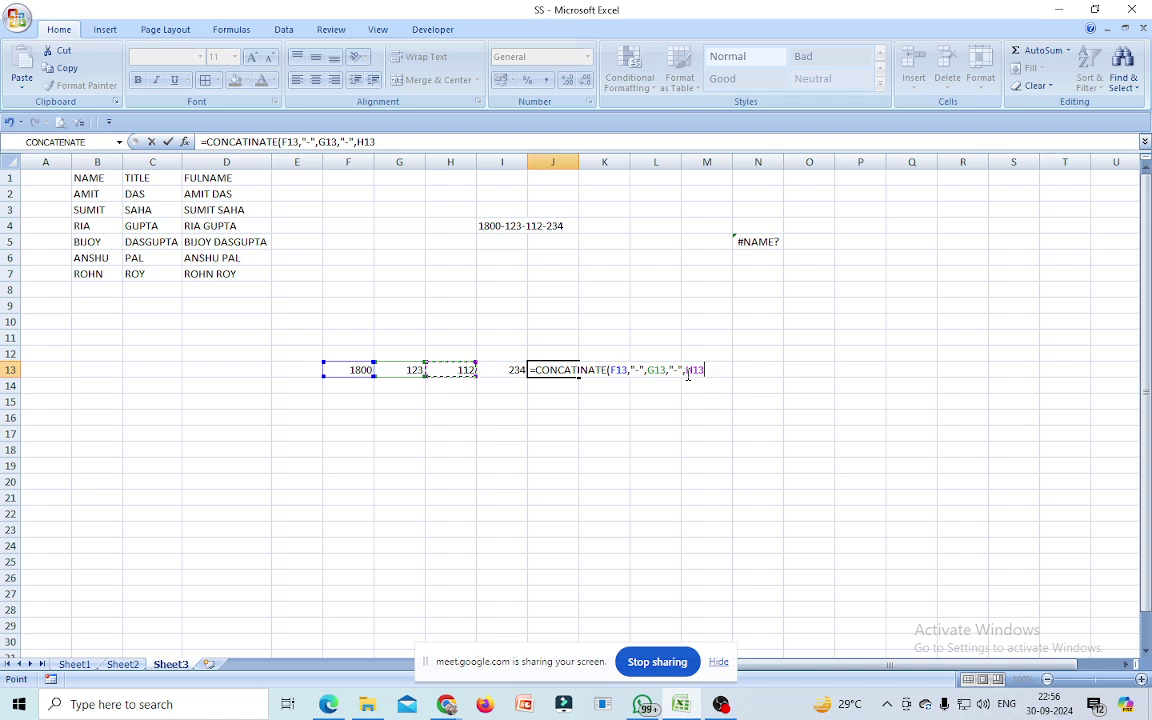
{"action": "type", "text": ","}
{"action": "type", "text": "\""}
{"action": "type", "text": "-\""}
{"action": "type", "text": ","}
{"action": "left_click", "coordinate": [507, 372]}
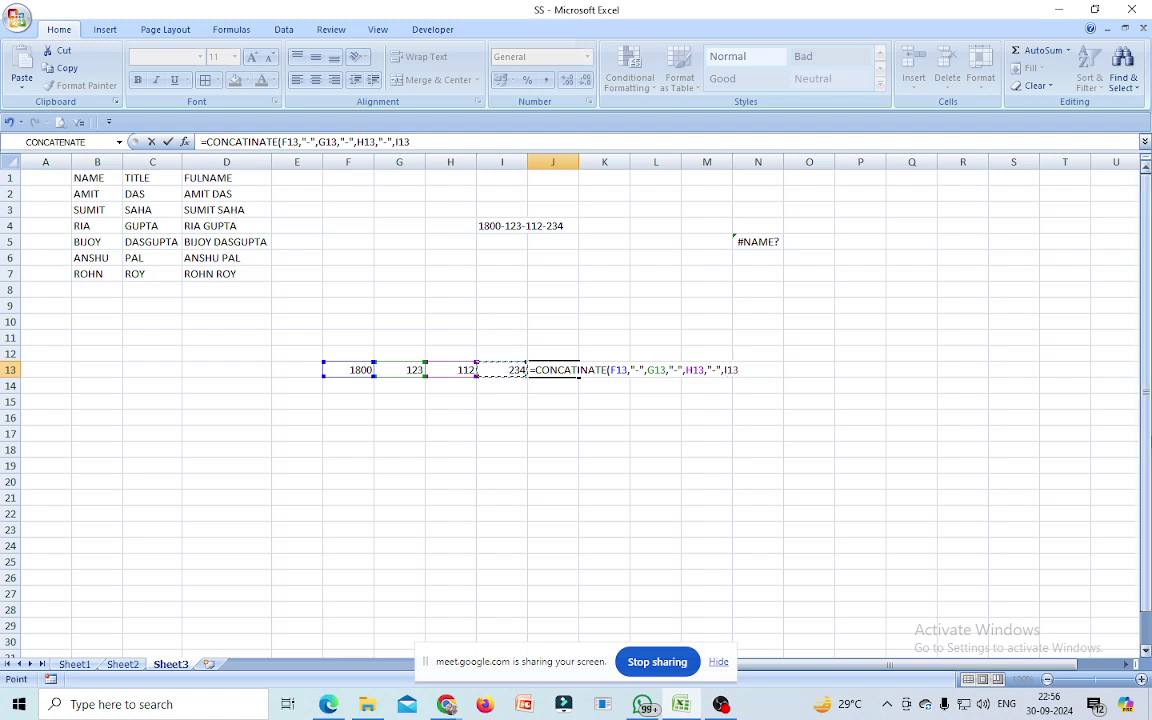
{"action": "type", "text": ")"}
{"action": "key", "text": "Return"}
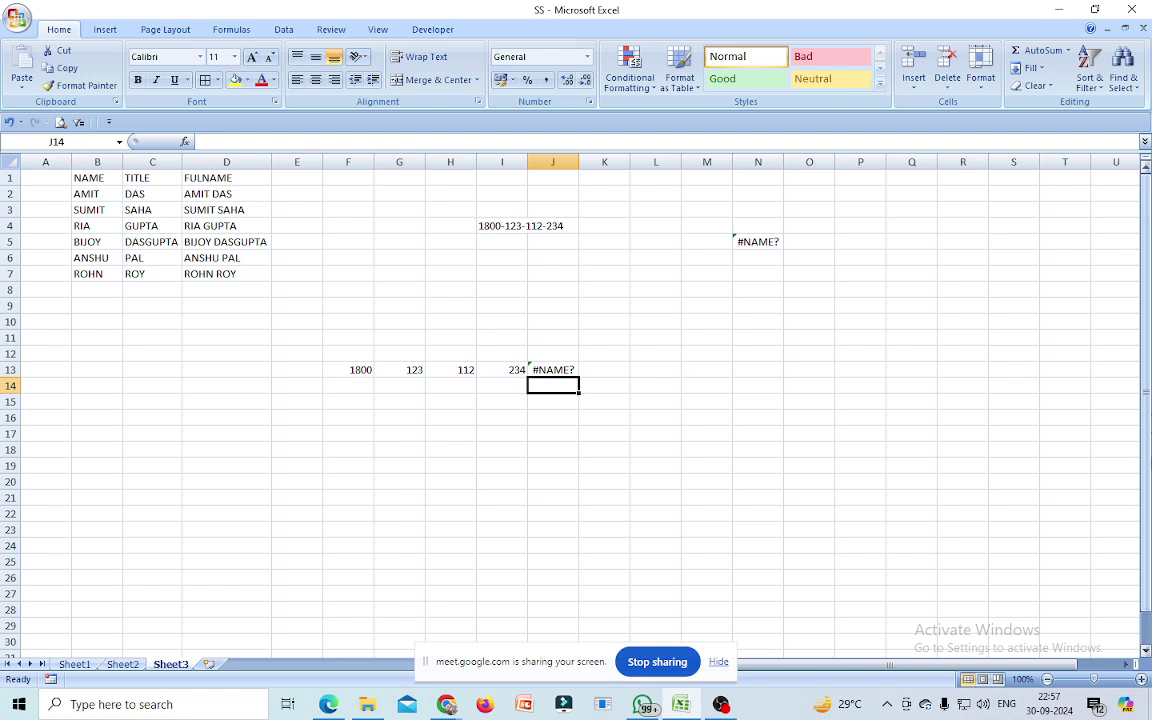
{"action": "left_click", "coordinate": [553, 372]}
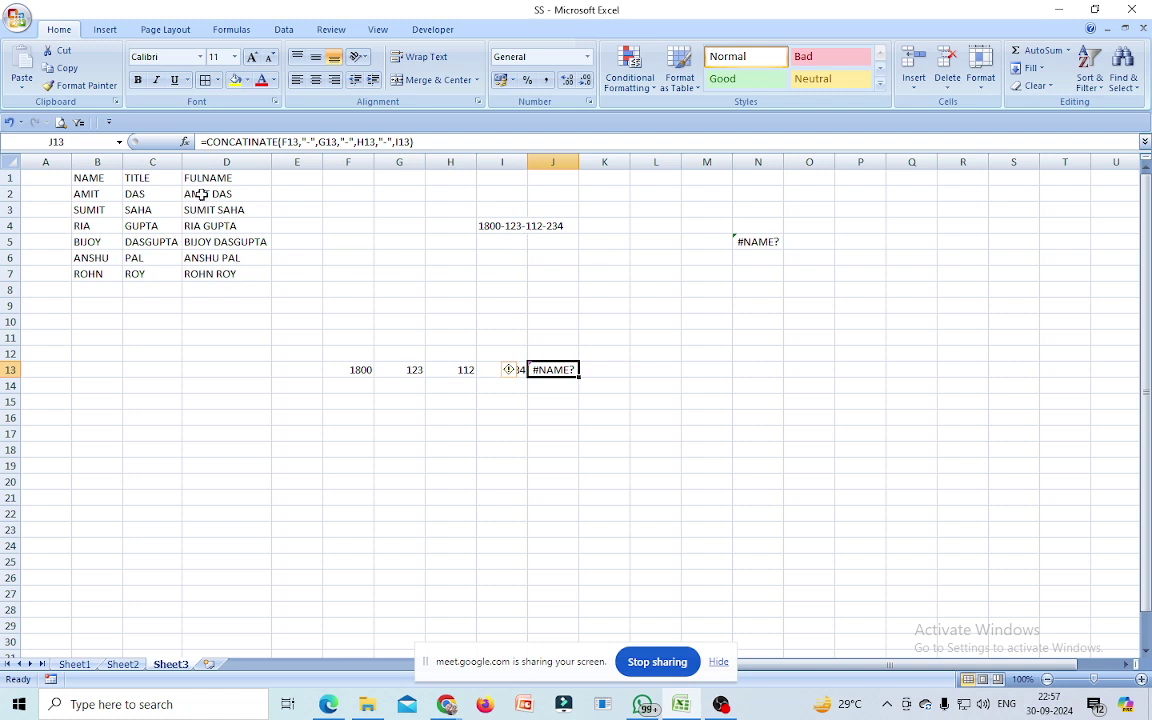
{"action": "left_click", "coordinate": [201, 195]}
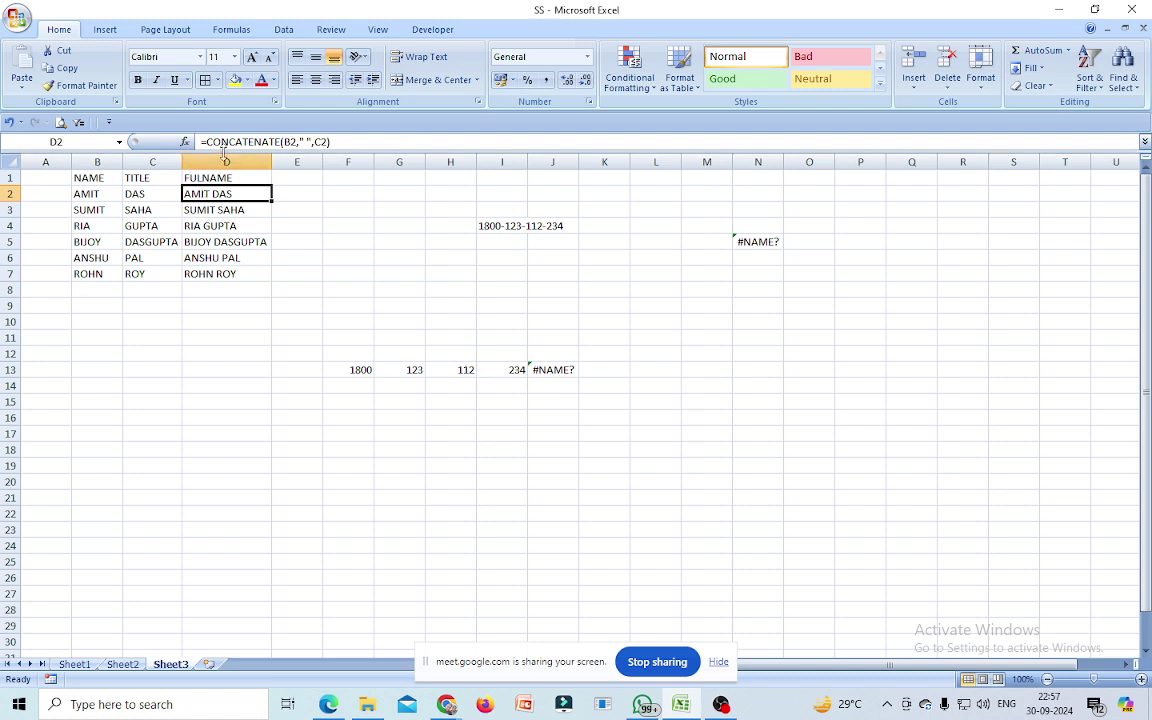
{"action": "left_click", "coordinate": [553, 370]}
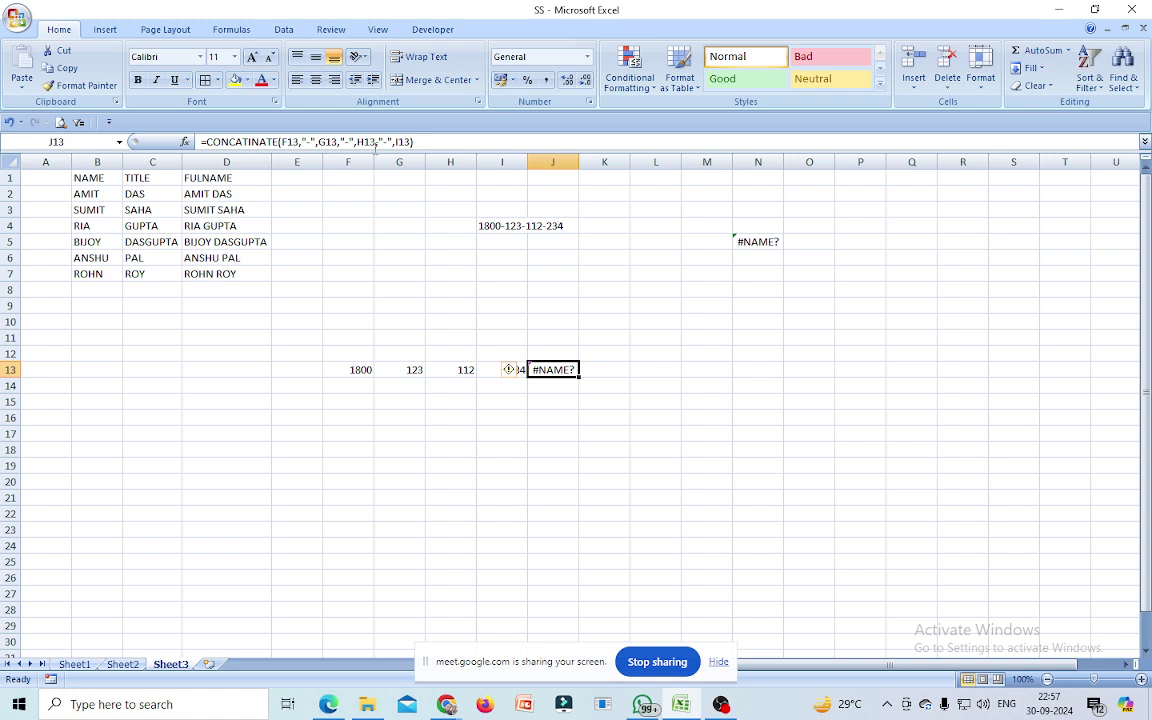
{"action": "left_click", "coordinate": [252, 142]}
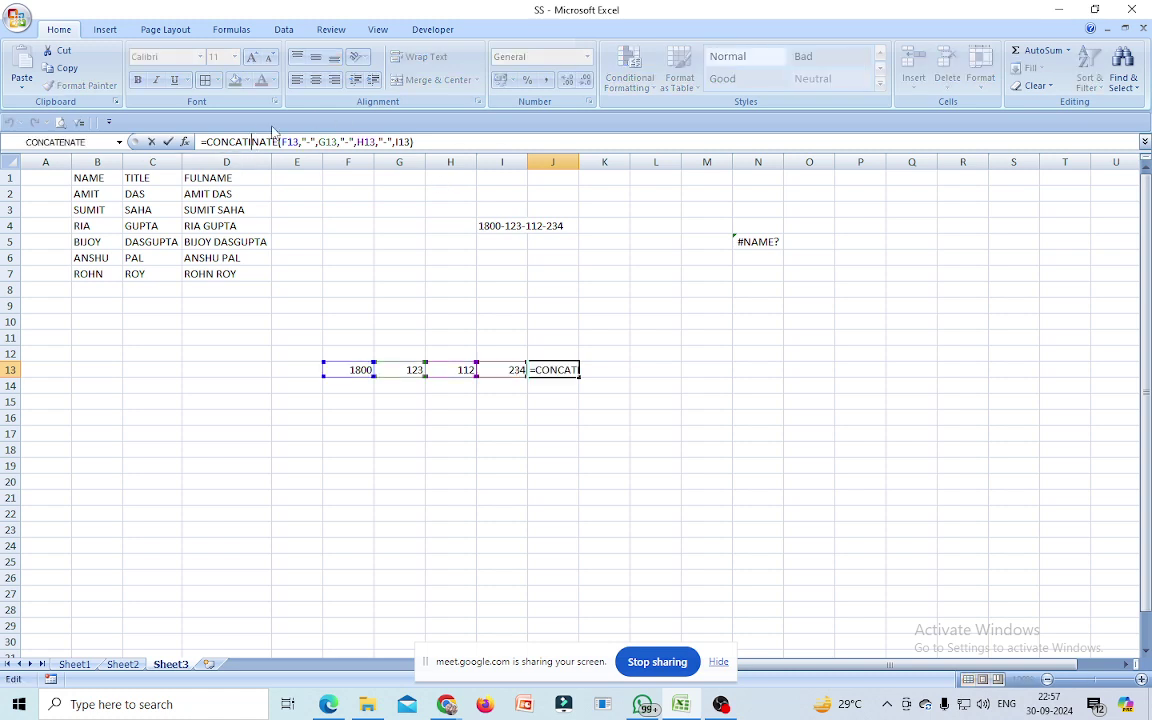
{"action": "type", "text": "E"}
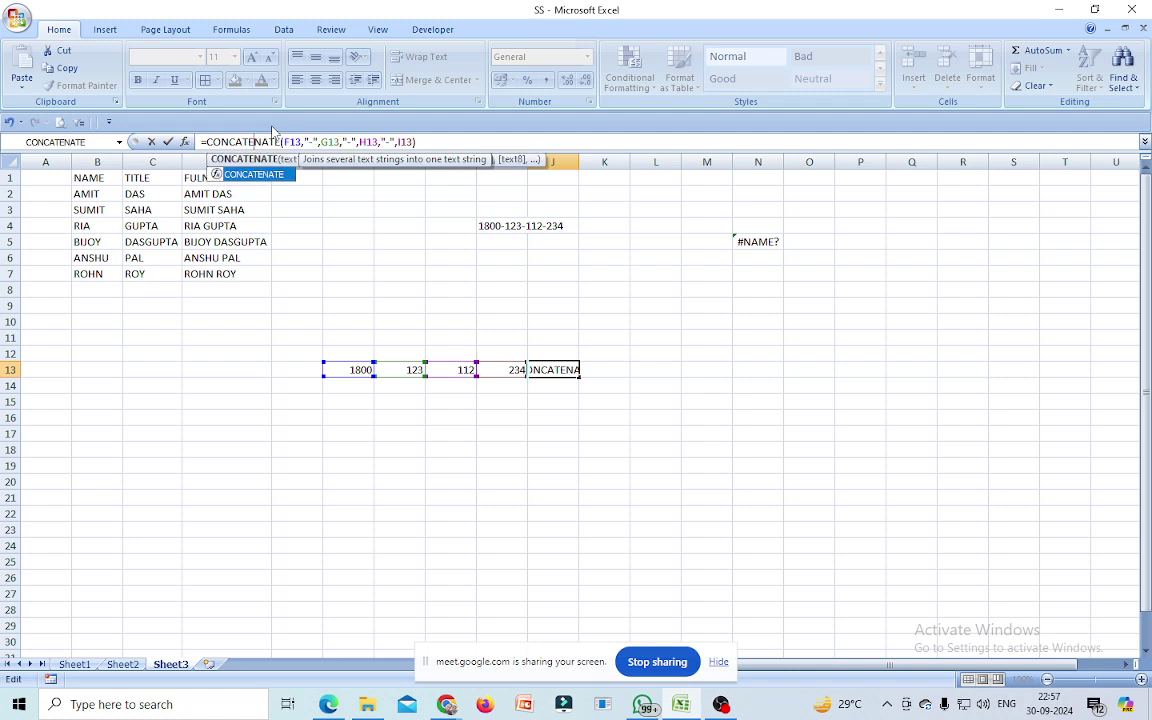
{"action": "left_click", "coordinate": [431, 144]}
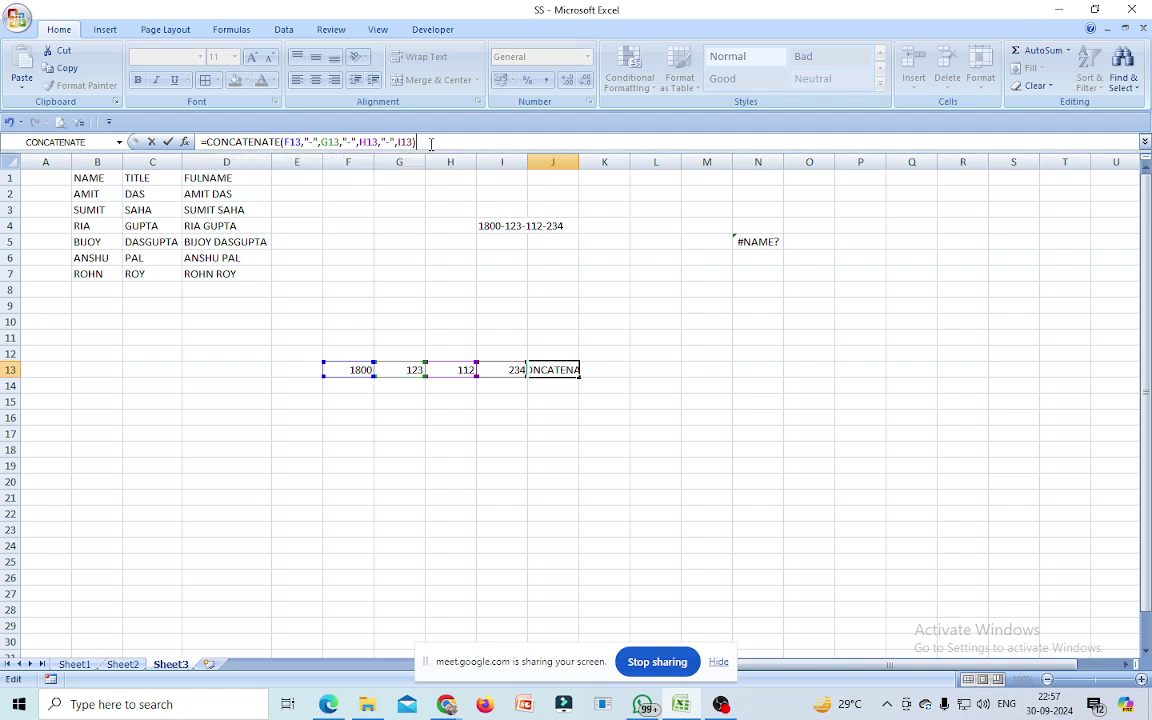
{"action": "key", "text": "Return"}
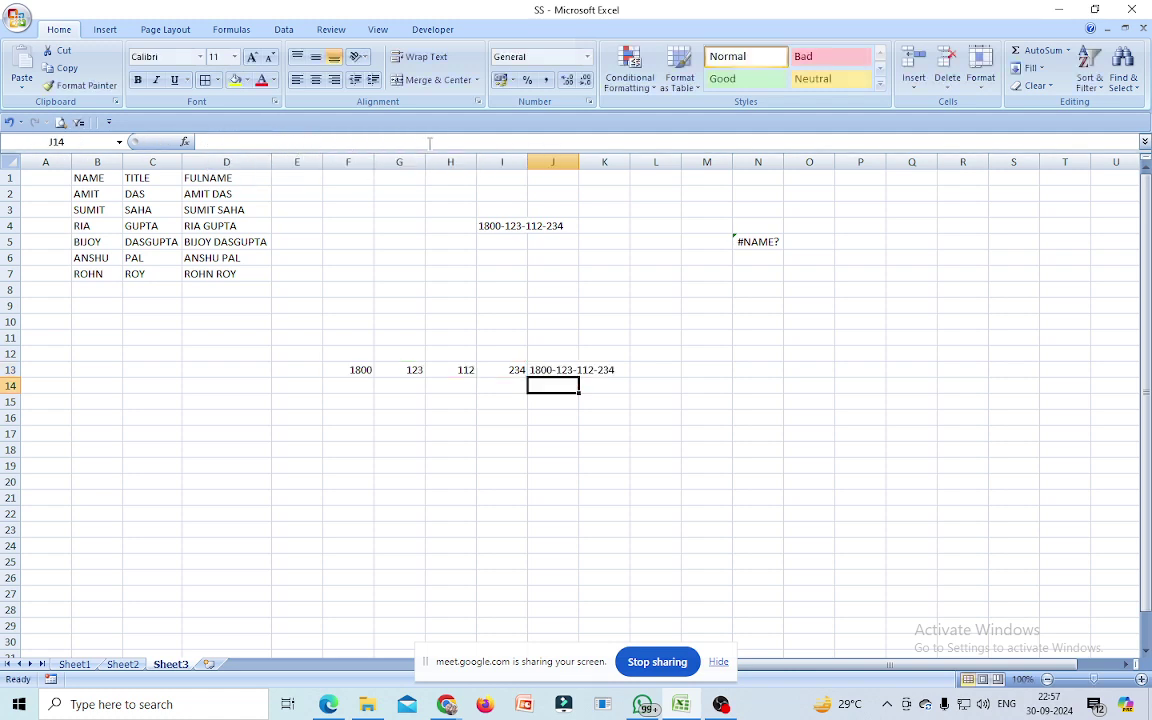
{"action": "double_click", "coordinate": [579, 161]}
- Set the Sheet3 zoom to 200%
{"action": "left_click", "coordinate": [571, 369]}
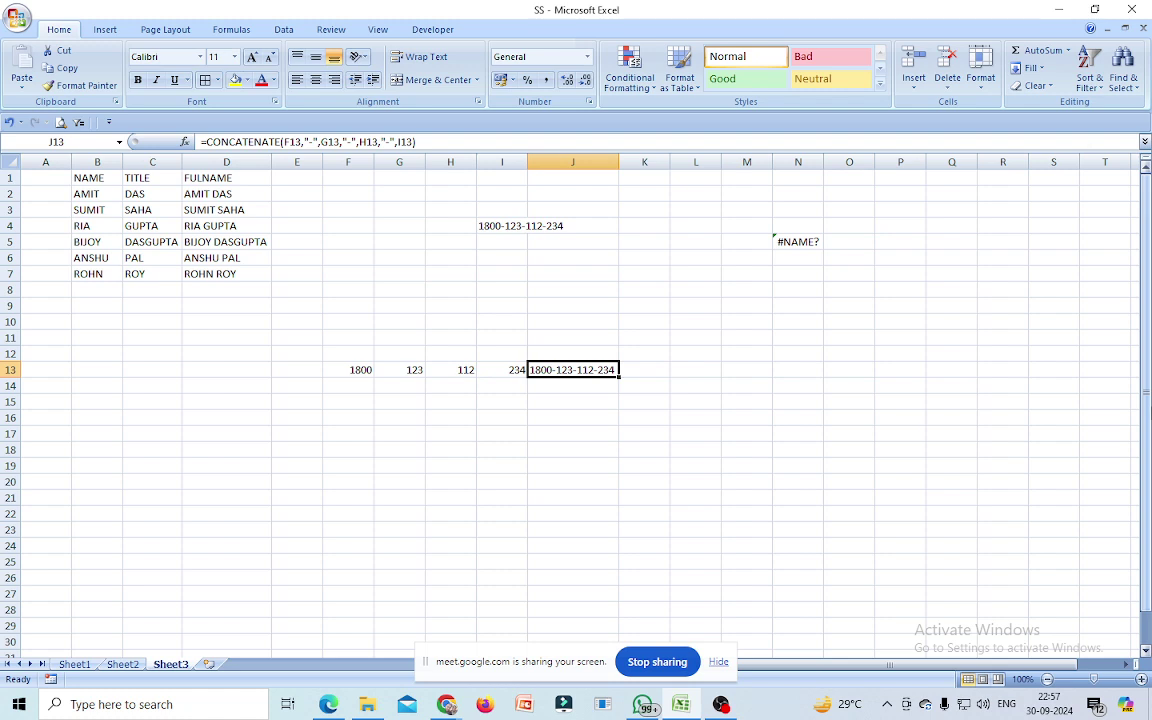
{"action": "left_click", "coordinate": [378, 29]}
{"action": "left_click", "coordinate": [375, 70]}
{"action": "left_click", "coordinate": [781, 232]}
{"action": "left_click", "coordinate": [778, 348]}
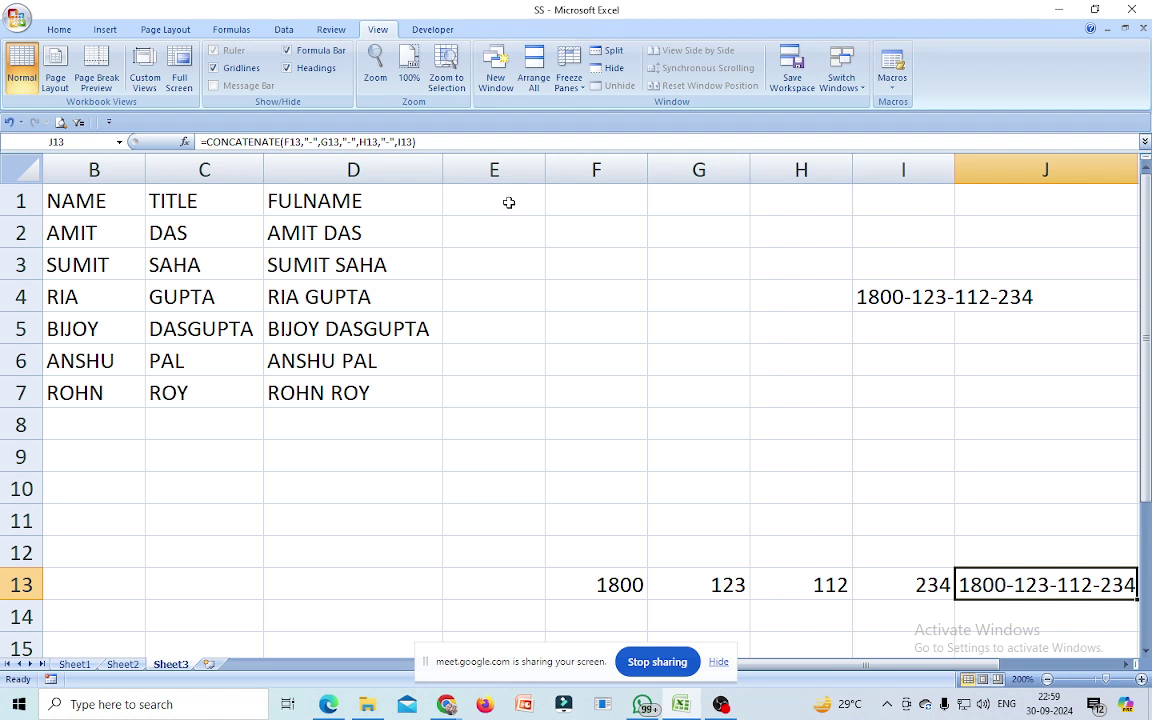
- Add Sheet4 with headings NAME, MARKS and GRADE across F5:H5
{"action": "left_click", "coordinate": [210, 665]}
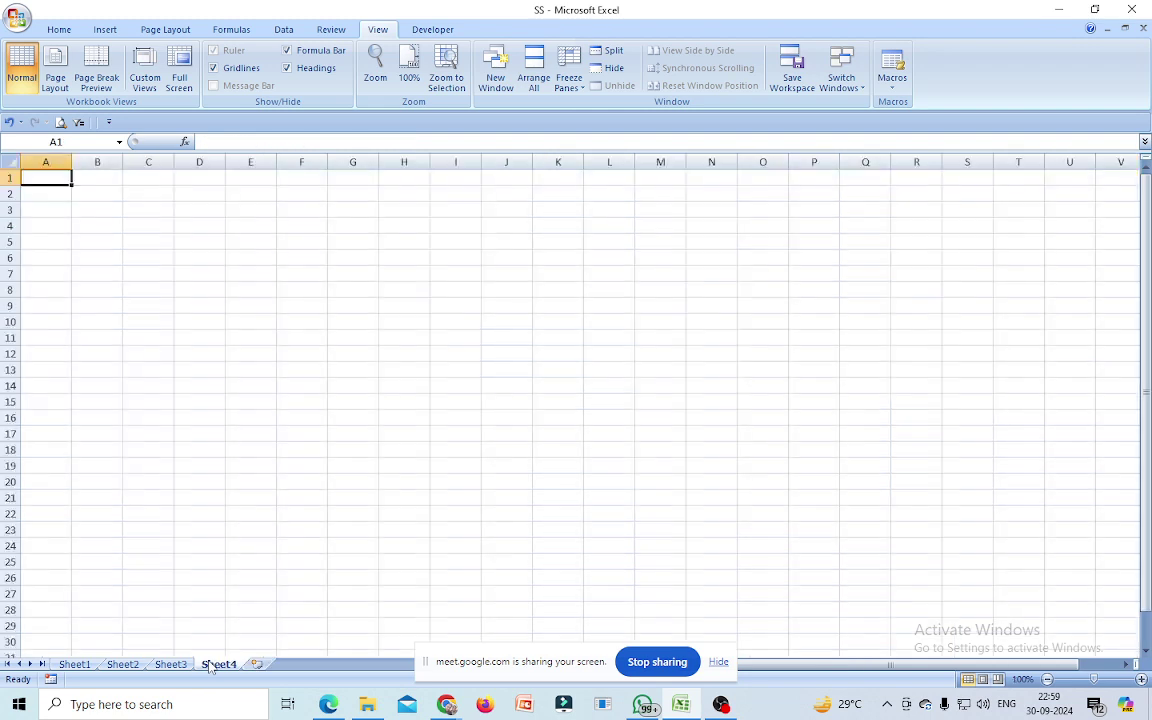
{"action": "left_click", "coordinate": [290, 243]}
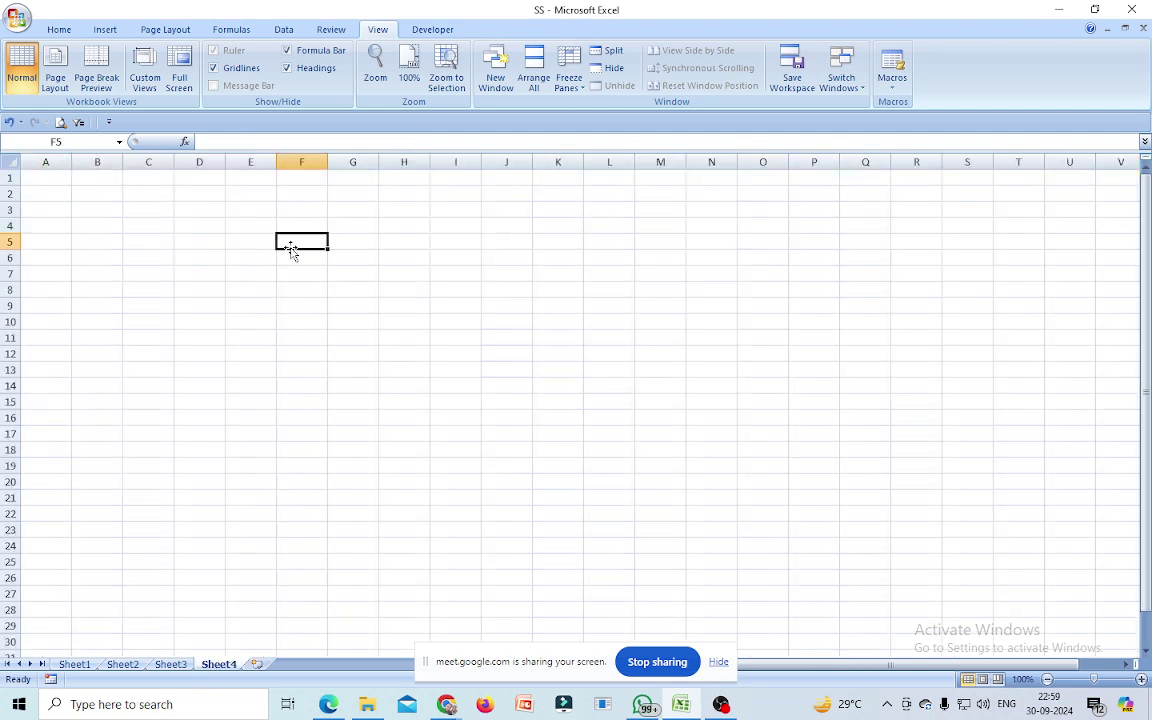
{"action": "type", "text": "NAME"}
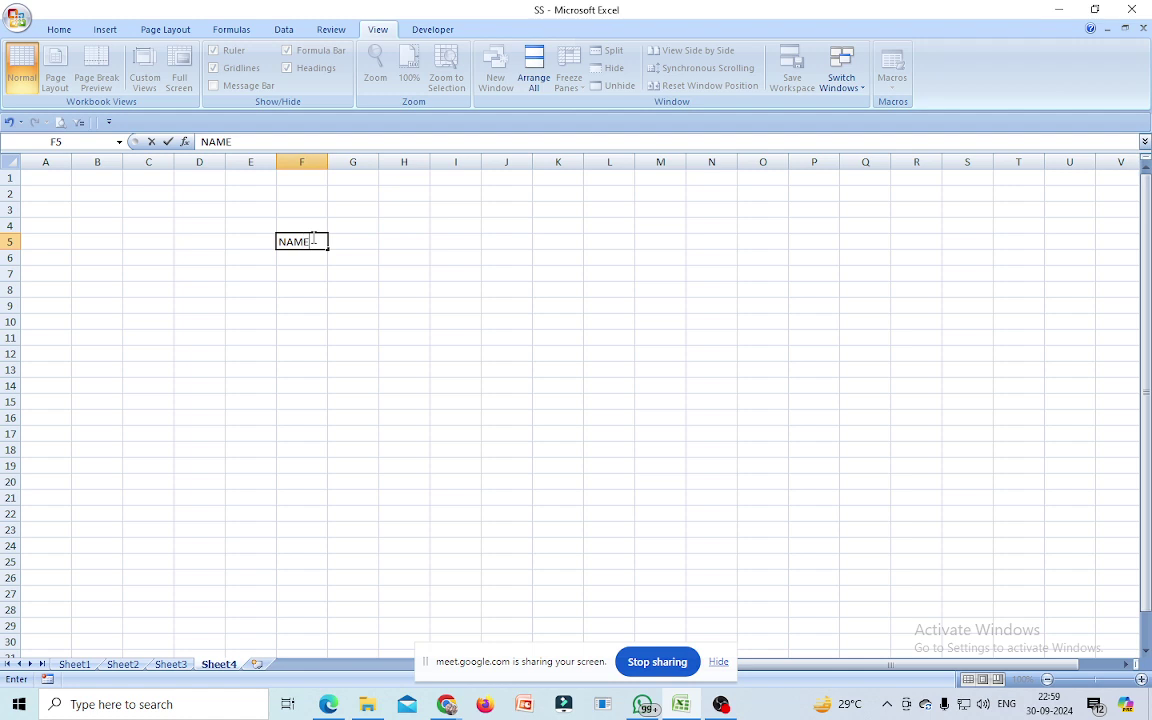
{"action": "key", "text": "Tab"}
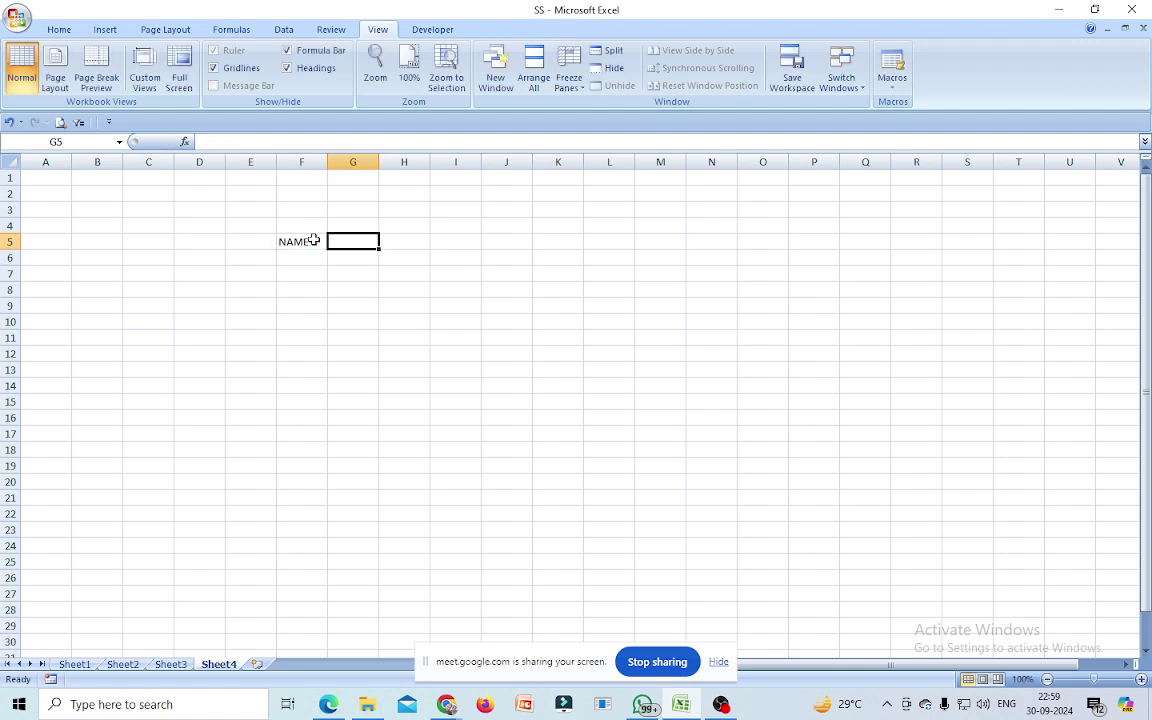
{"action": "type", "text": "MARKS"}
{"action": "key", "text": "Tab"}
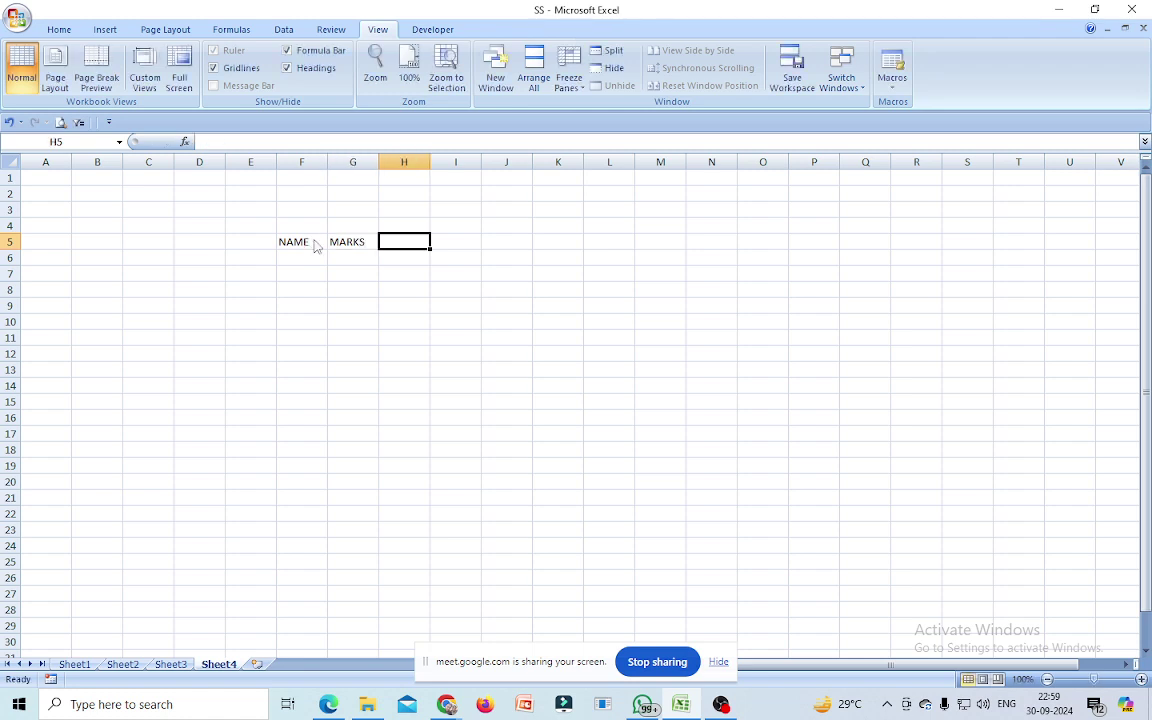
{"action": "type", "text": "G"}
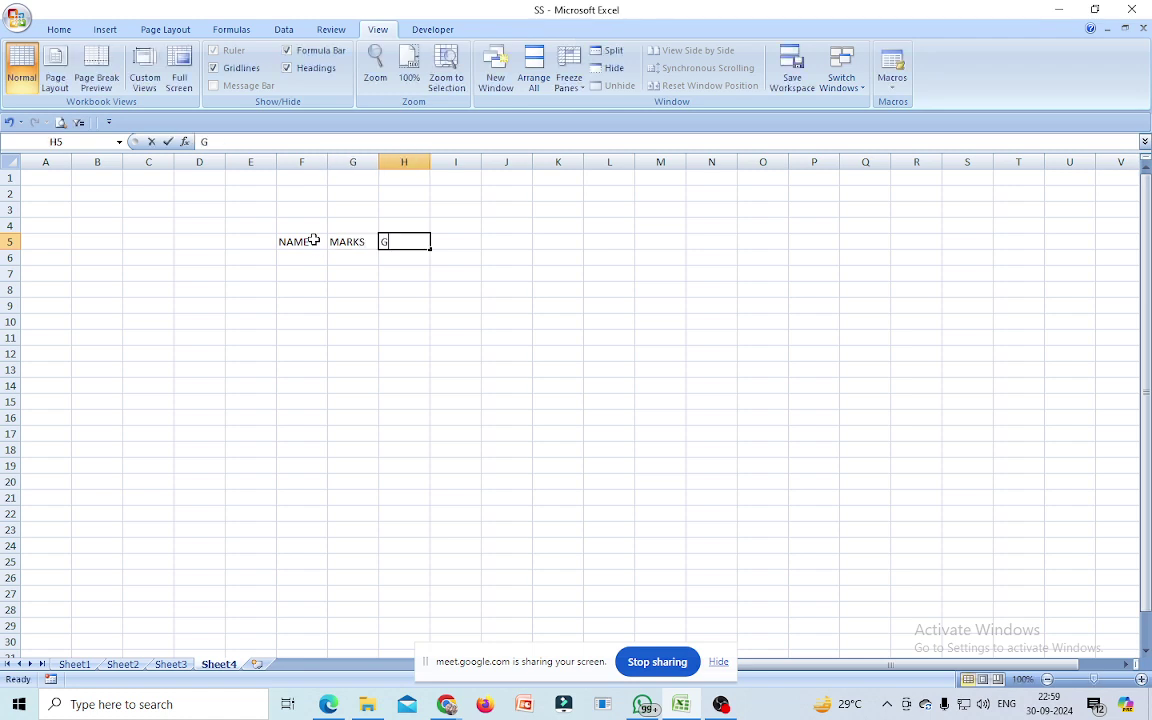
{"action": "type", "text": "RADE"}
{"action": "key", "text": "Tab"}
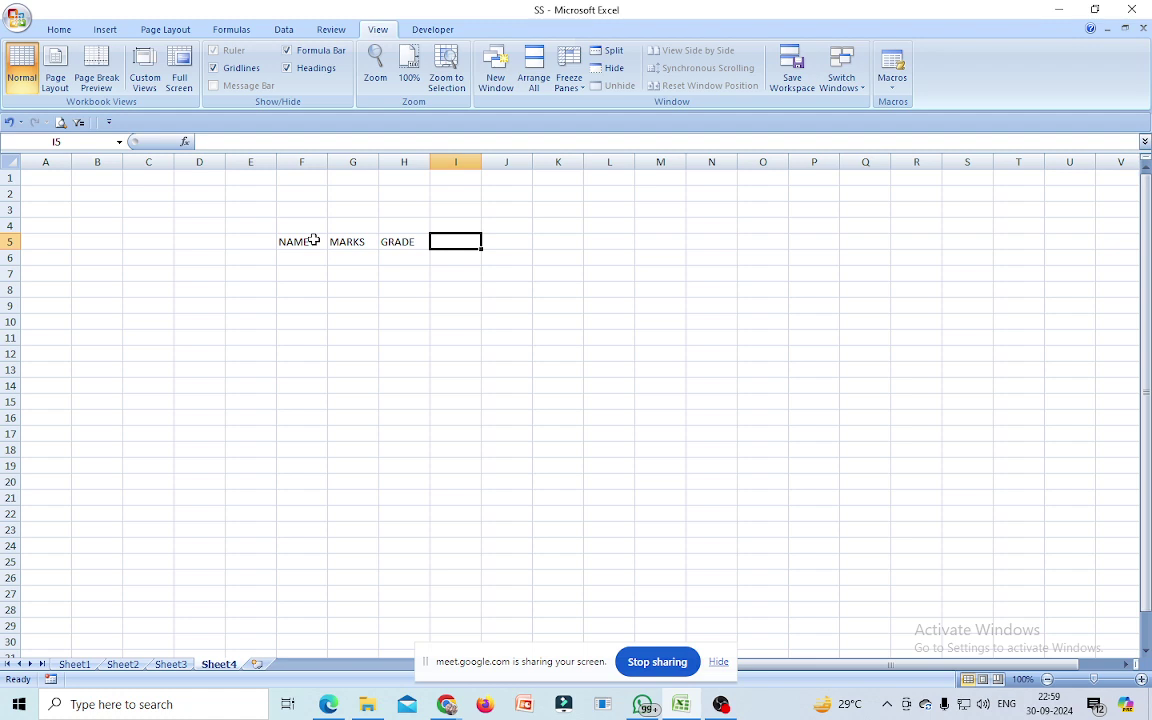
- List eight names in F6:F13: FDF, JKHKJH, JKHKJH, HAGHAG, GYETFT, HJKHGV, KJKJUIU, LKL
{"action": "left_click", "coordinate": [305, 258]}
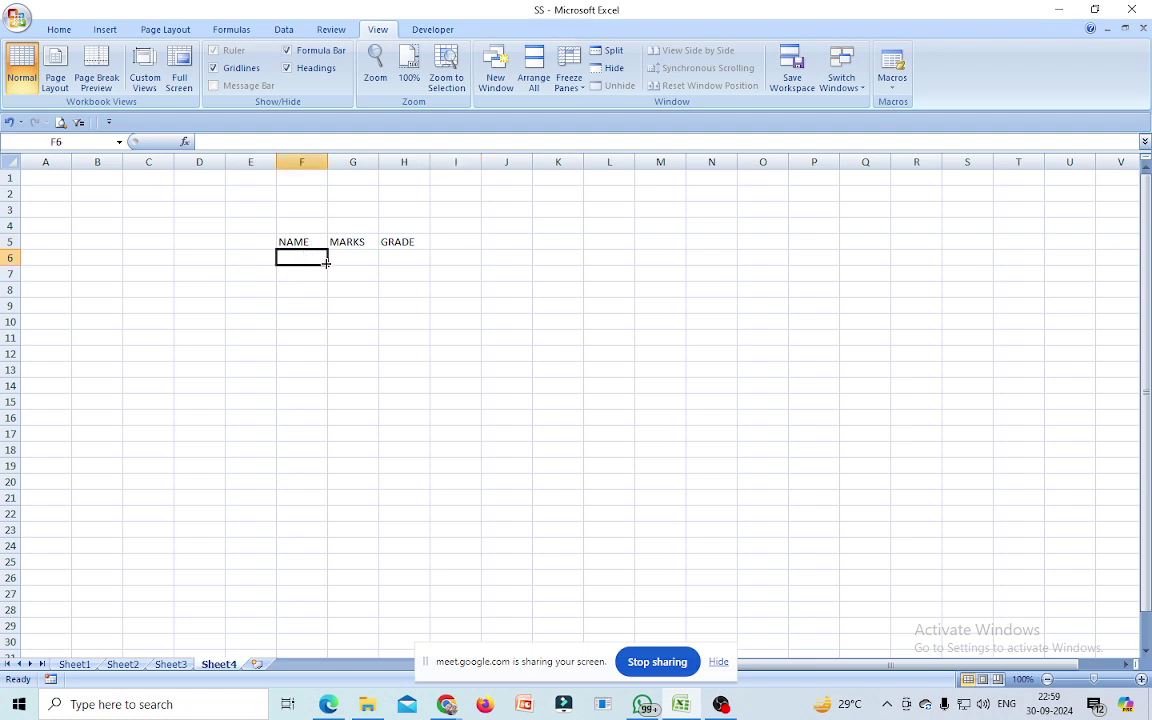
{"action": "type", "text": "FDF"}
{"action": "key", "text": "Return"}
{"action": "type", "text": "JKHKJH"}
{"action": "key", "text": "Return"}
{"action": "type", "text": "JKHKJH"}
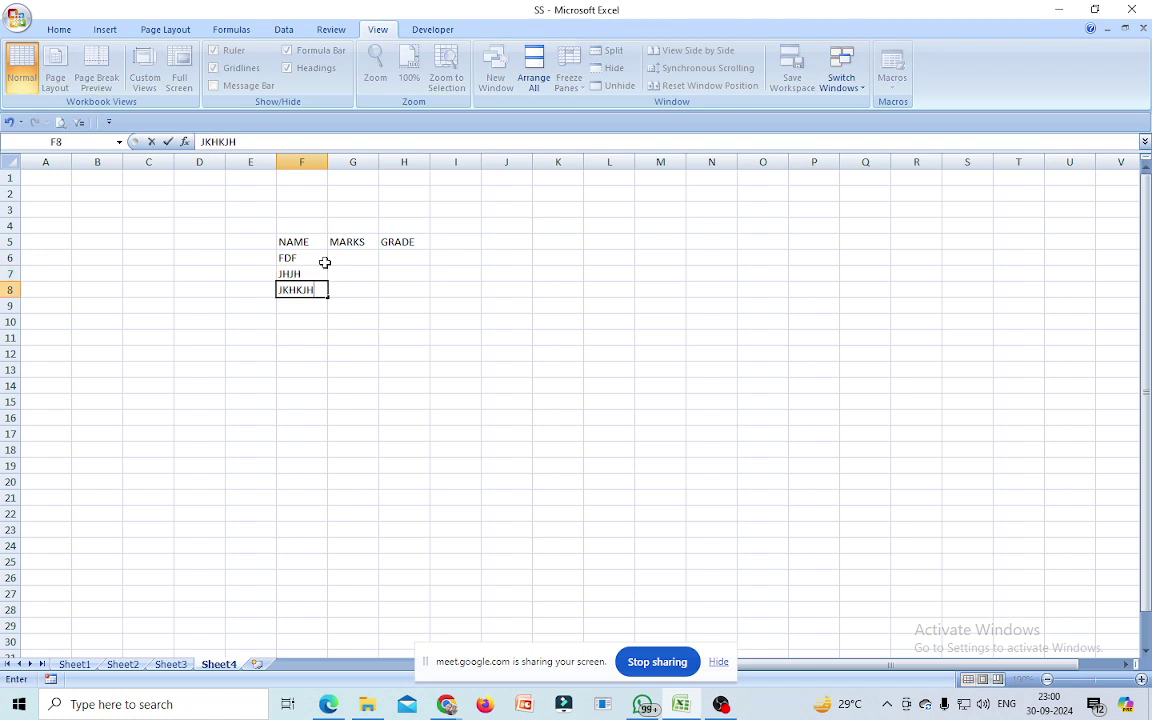
{"action": "key", "text": "Return"}
{"action": "type", "text": "HAGHAG"}
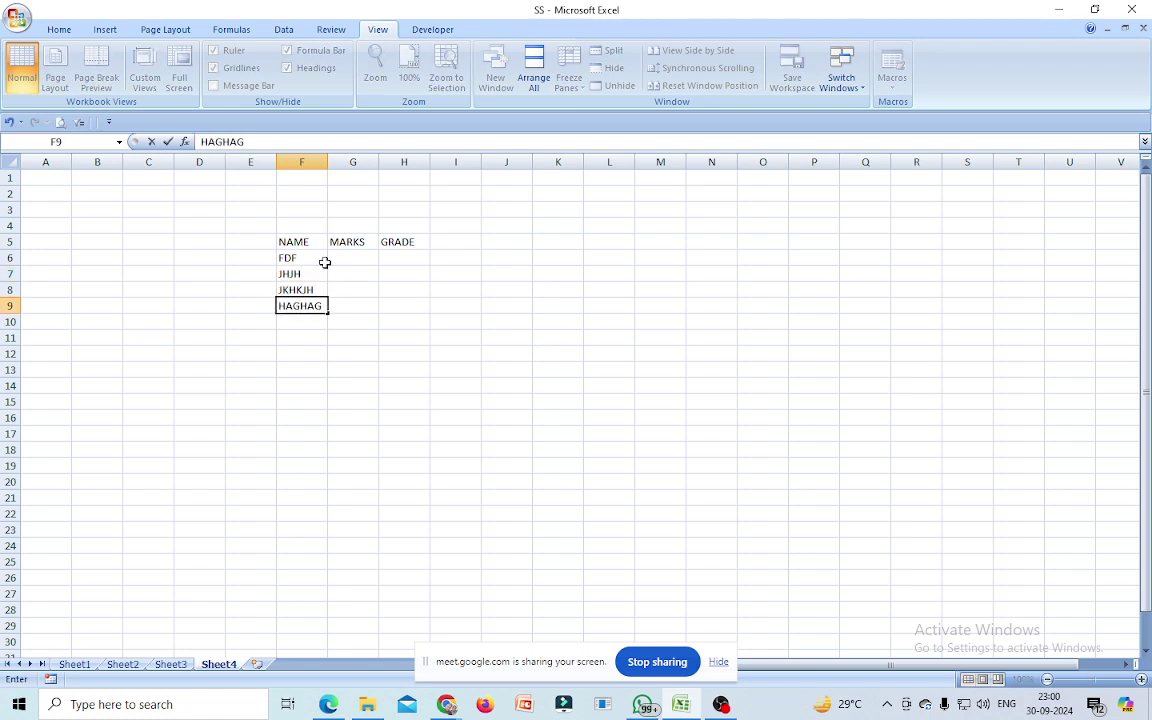
{"action": "key", "text": "Return"}
{"action": "type", "text": "GYETFT"}
{"action": "key", "text": "Return"}
{"action": "type", "text": "HJKHGV"}
{"action": "key", "text": "Return"}
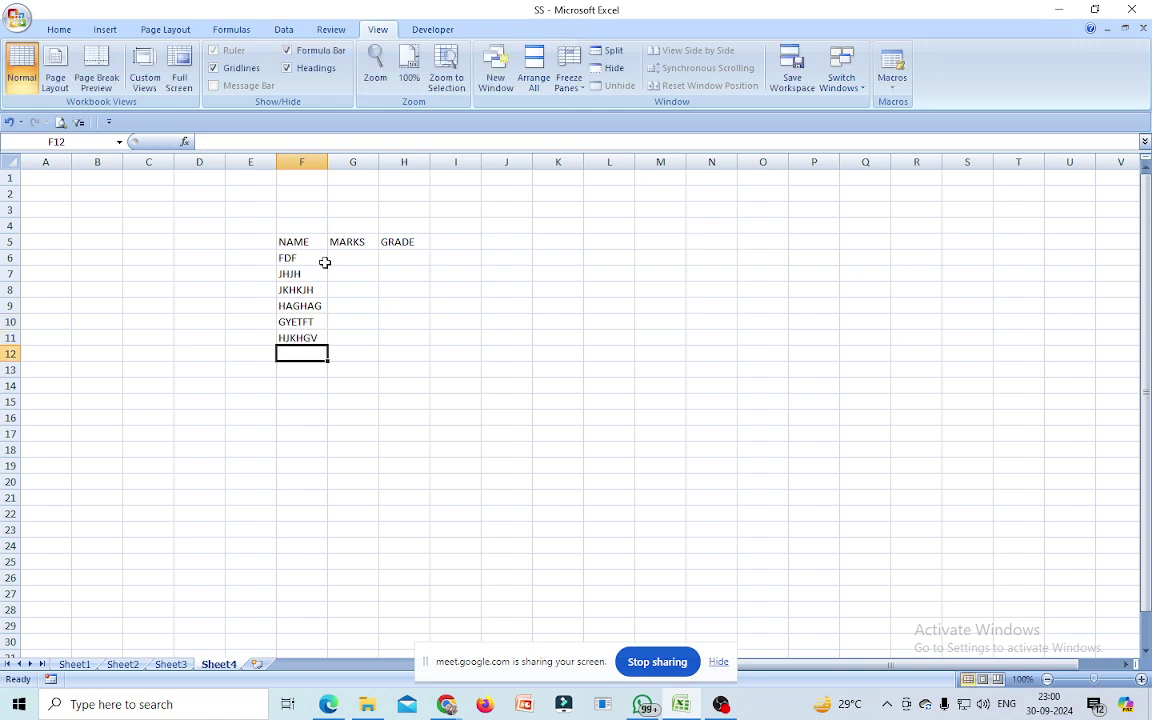
{"action": "type", "text": "KJKJ"}
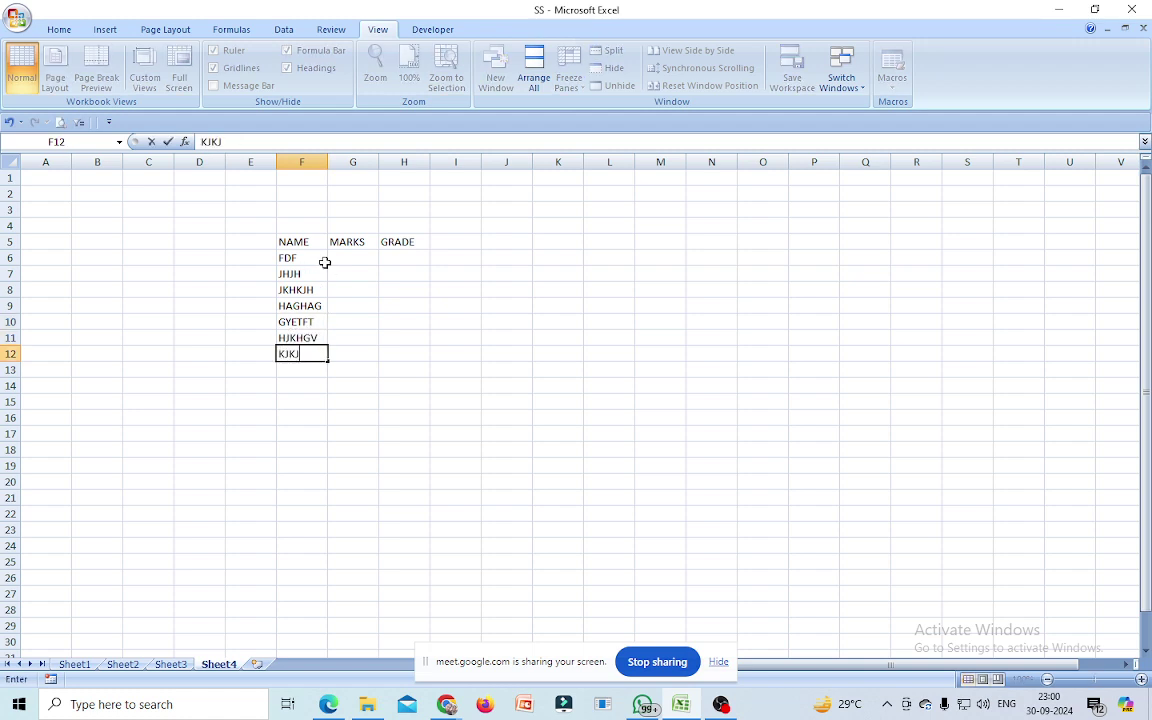
{"action": "type", "text": "UIU"}
{"action": "left_click", "coordinate": [291, 372]}
{"action": "type", "text": "LKL"}
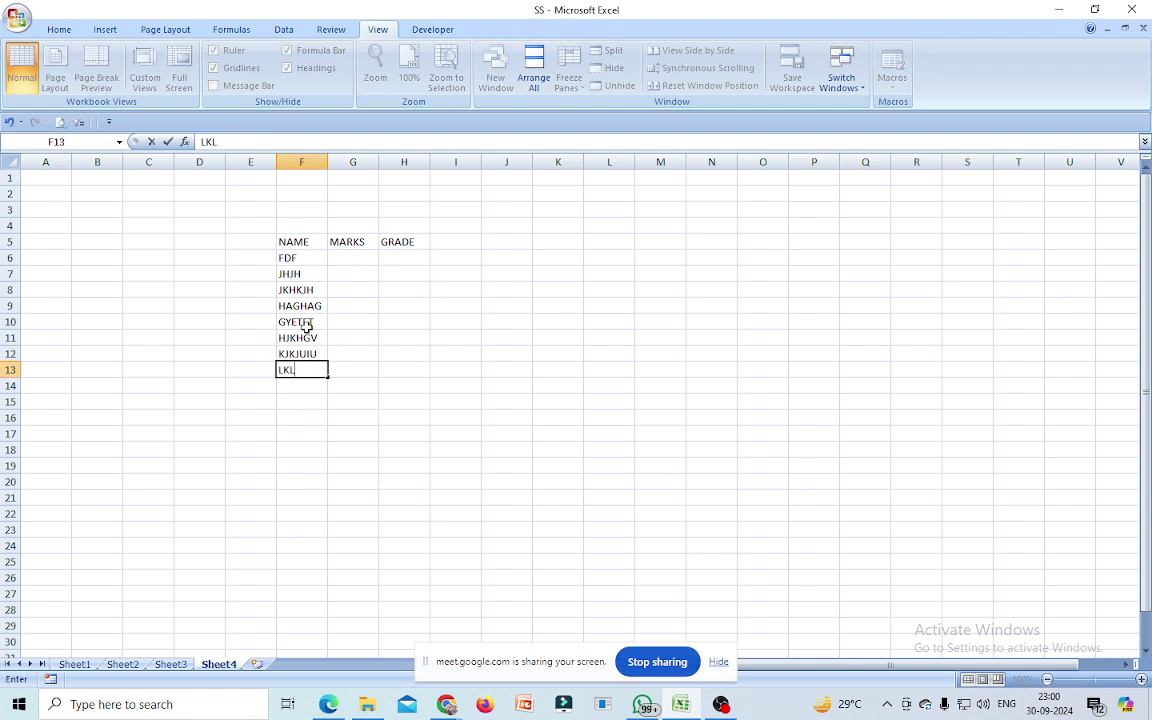
{"action": "left_click", "coordinate": [345, 256]}
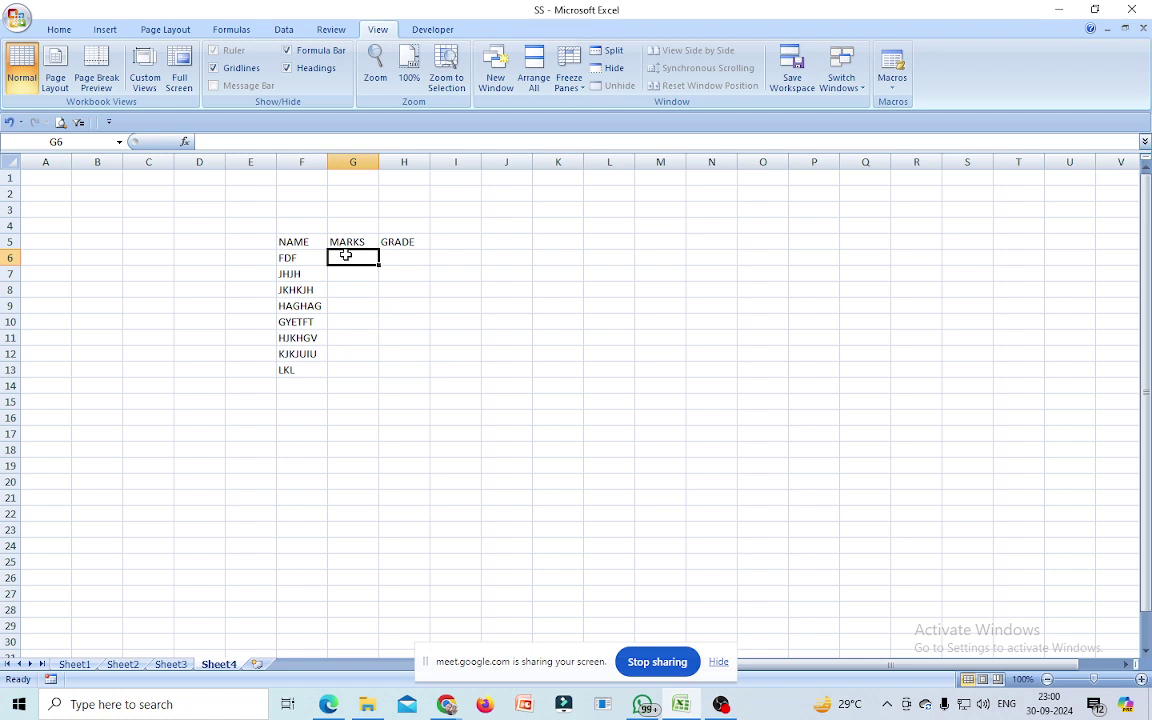
- Enter marks 85, 43, 92, 75, 68, 49, 60 and 52 down G6:G13
{"action": "type", "text": "85"}
{"action": "key", "text": "Return"}
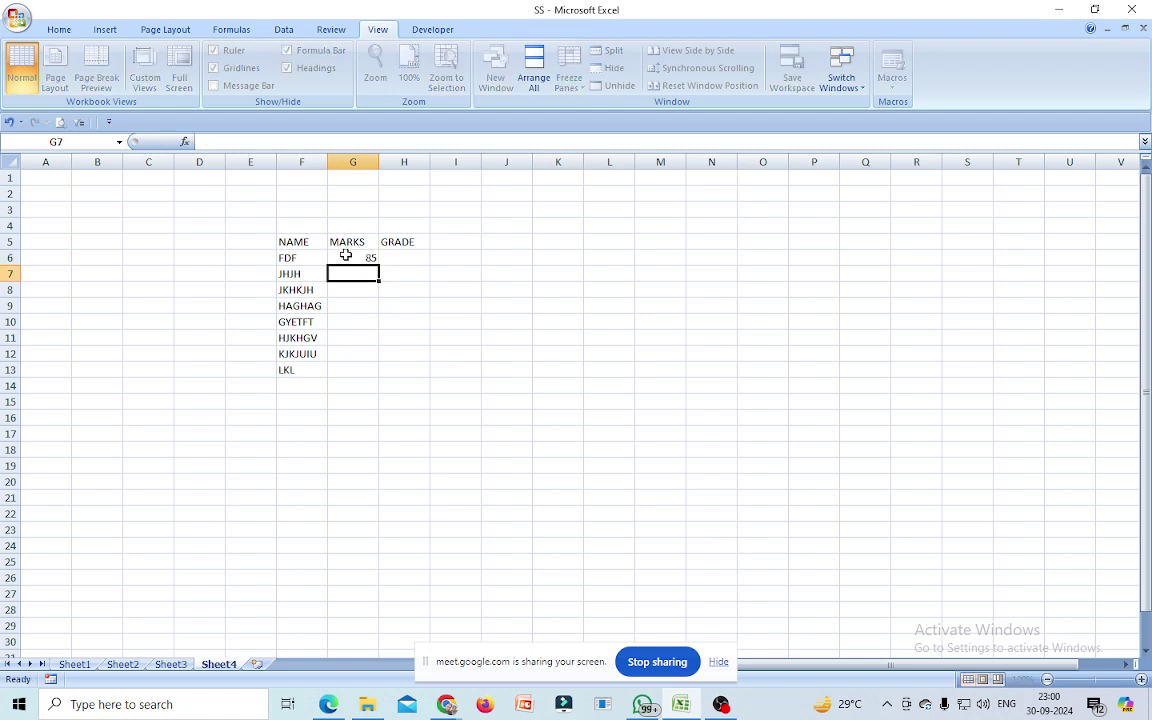
{"action": "type", "text": "43"}
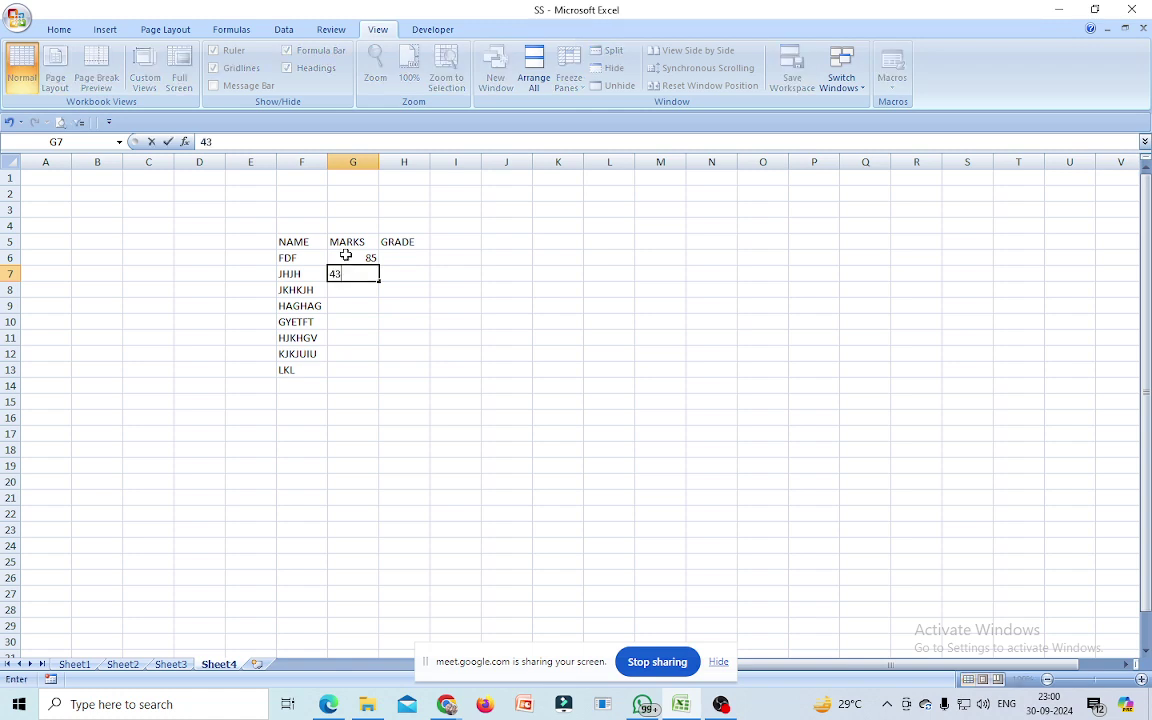
{"action": "key", "text": "Return"}
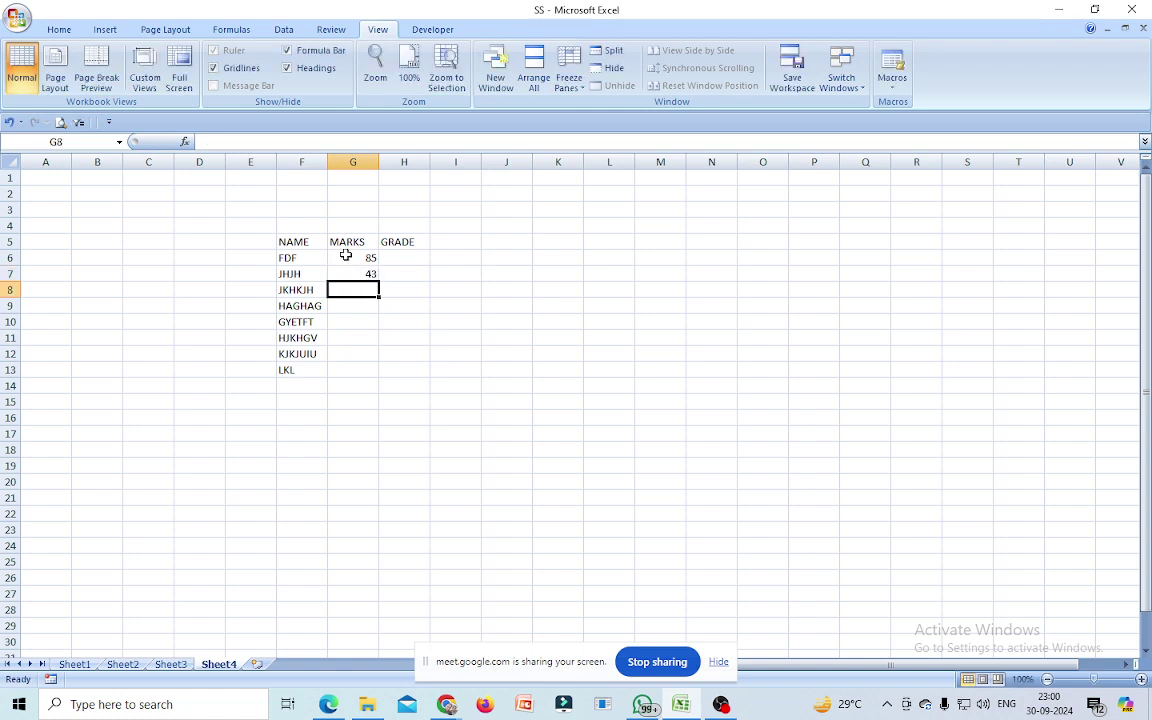
{"action": "type", "text": "92"}
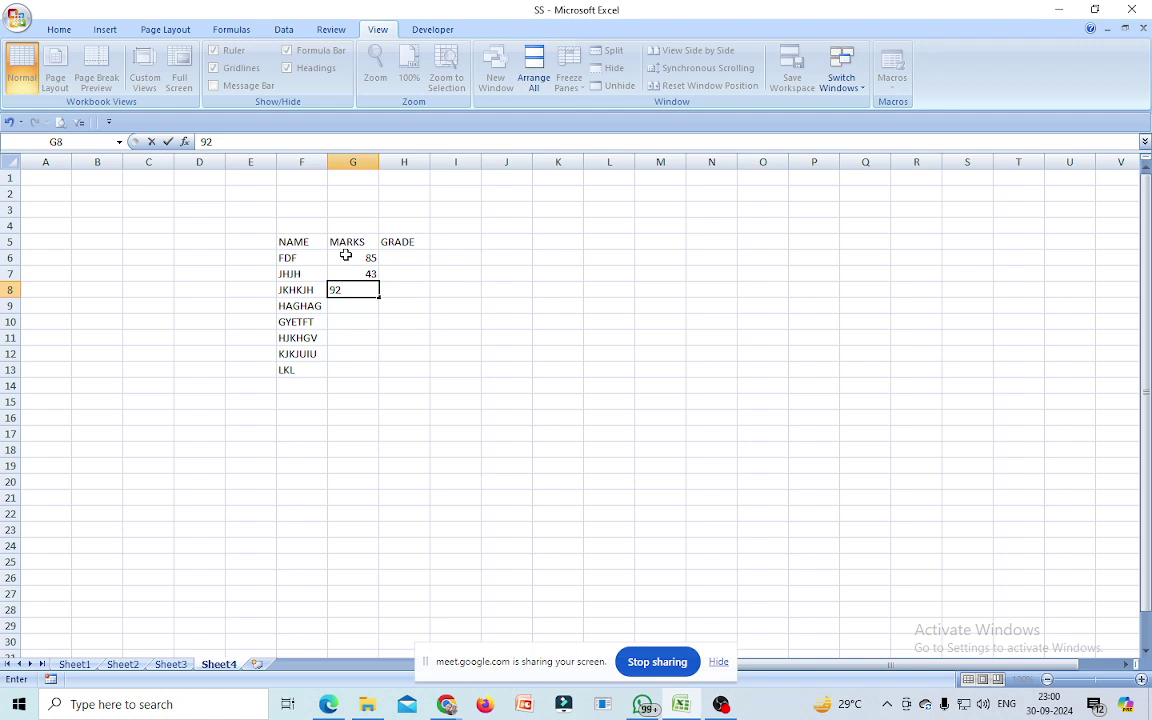
{"action": "key", "text": "Return"}
{"action": "type", "text": "75"}
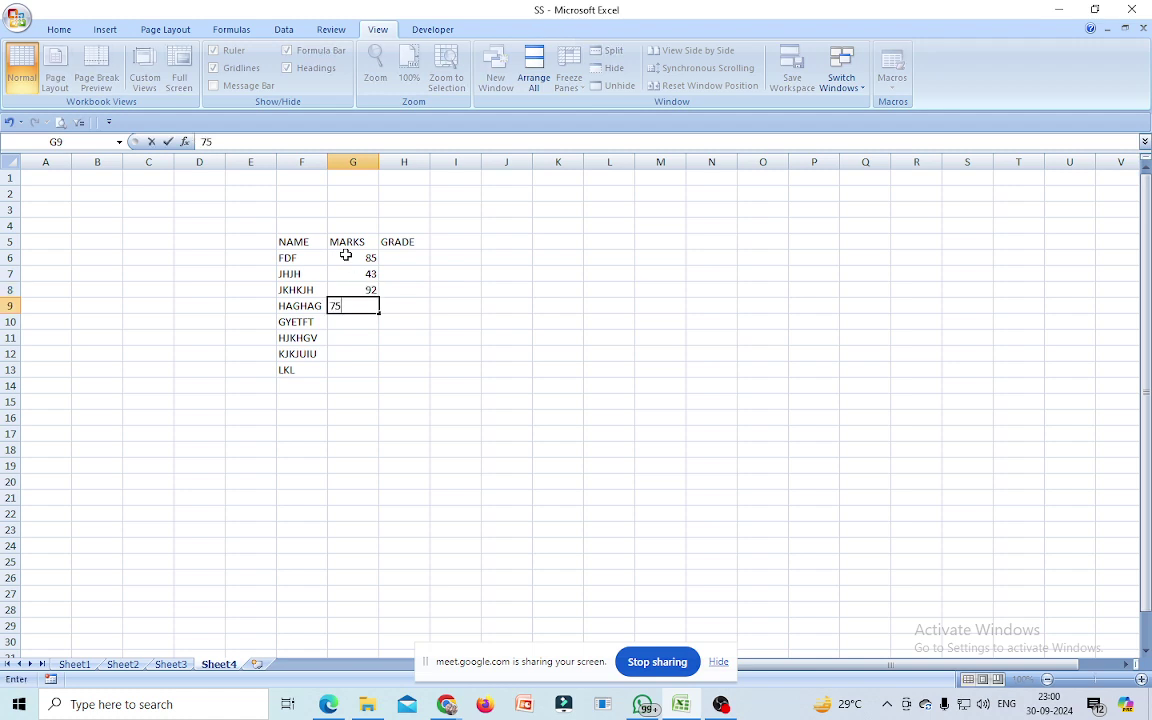
{"action": "key", "text": "Return"}
{"action": "type", "text": "68"}
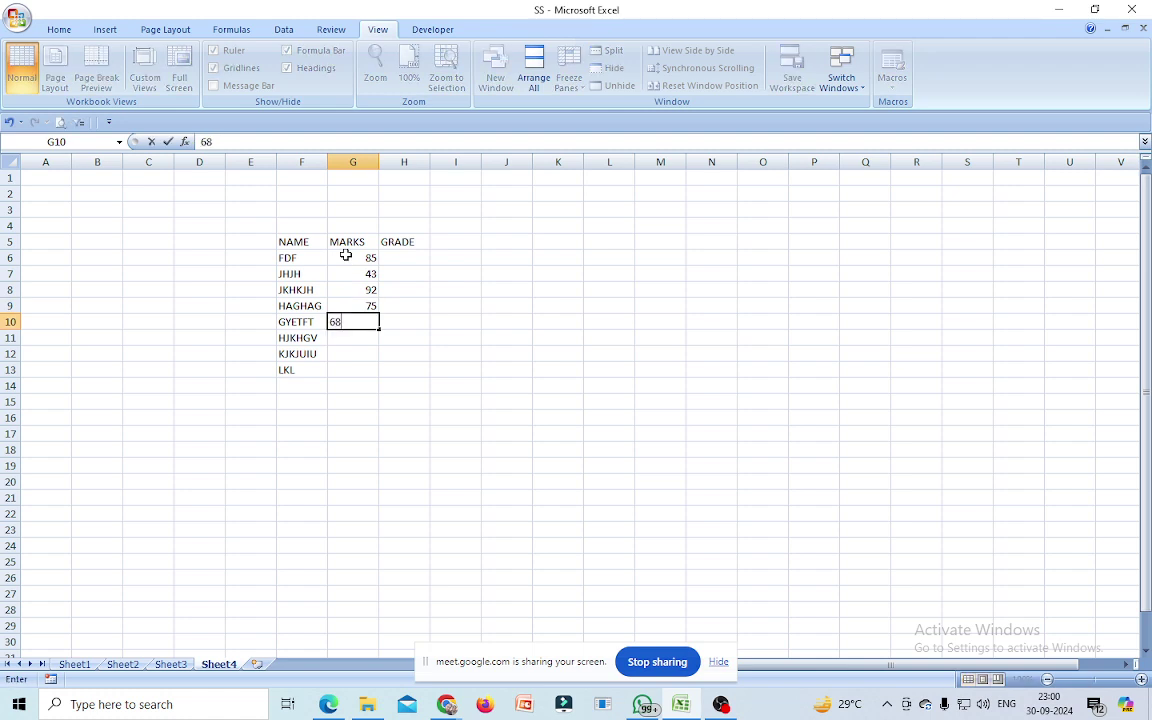
{"action": "key", "text": "Return"}
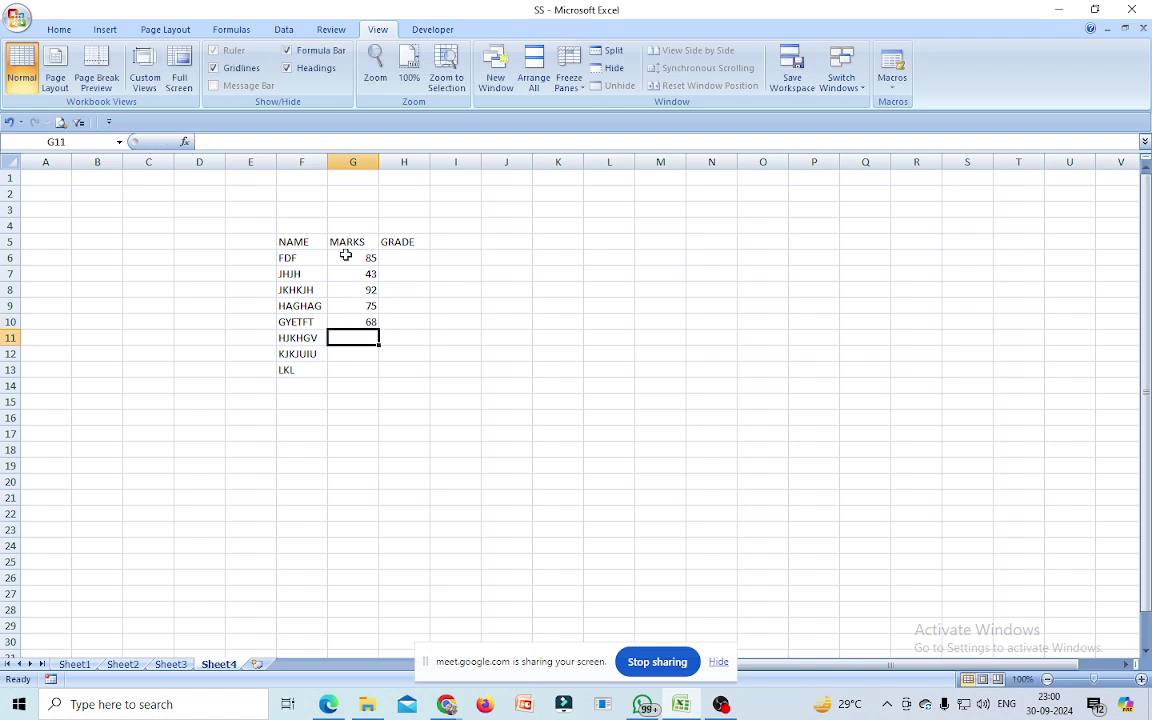
{"action": "type", "text": "49"}
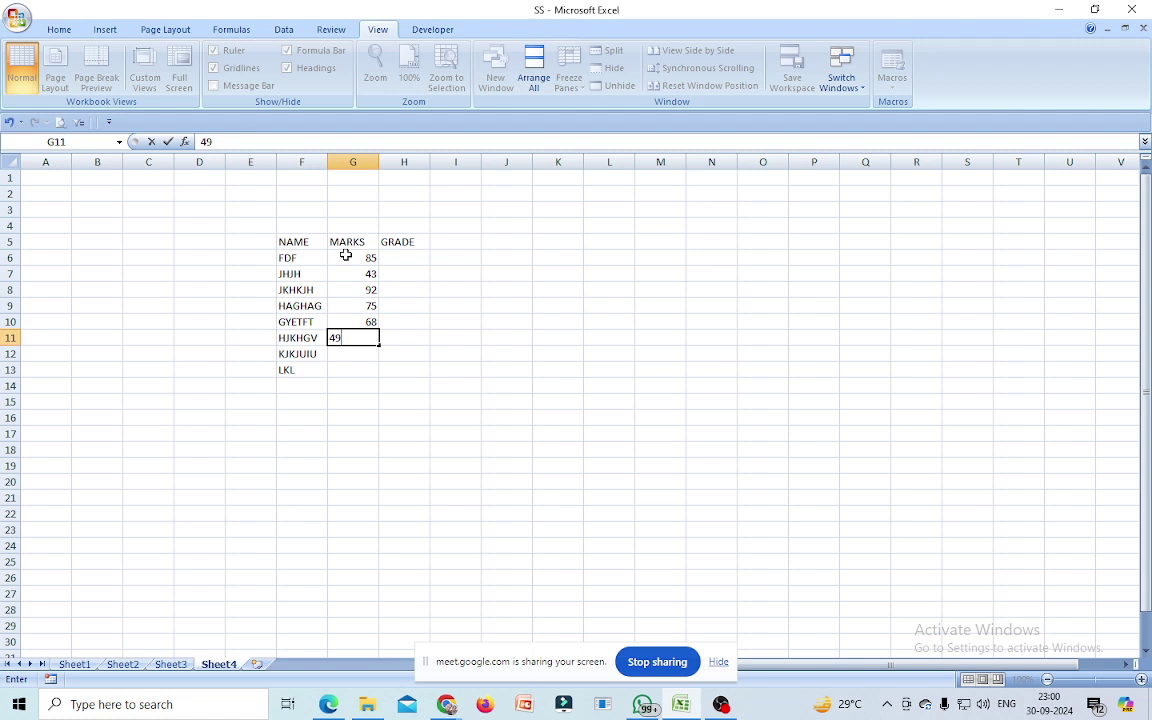
{"action": "key", "text": "Return"}
{"action": "type", "text": "60"}
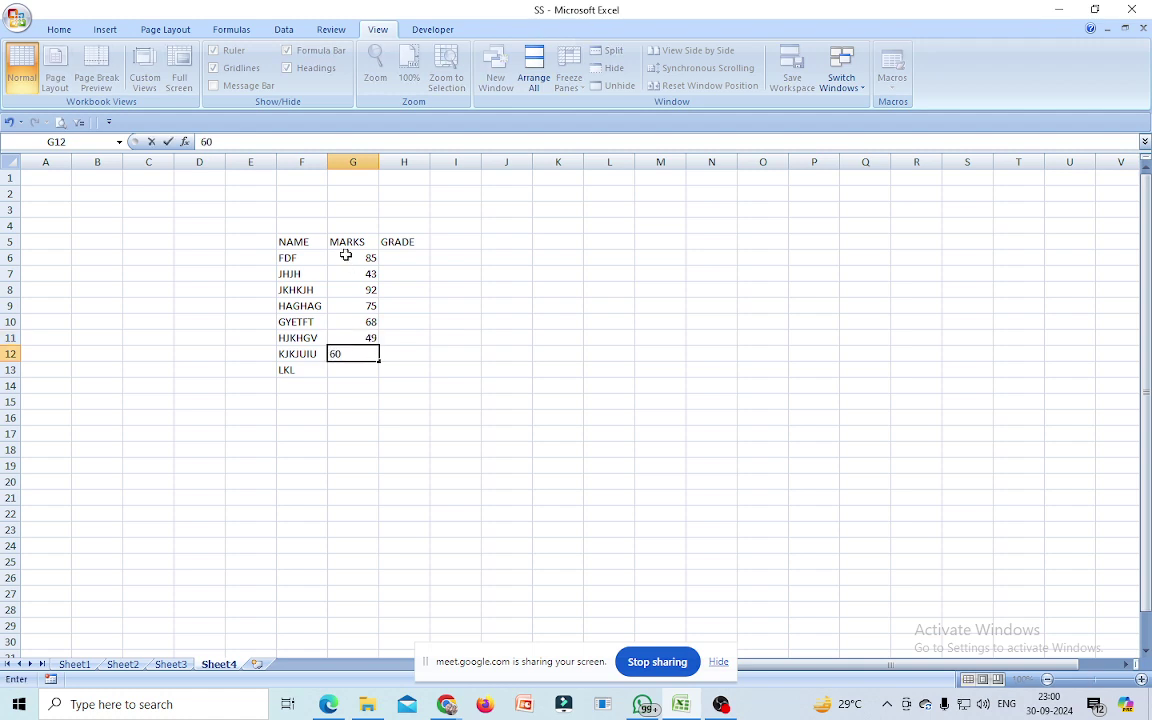
{"action": "key", "text": "Return"}
{"action": "type", "text": "52"}
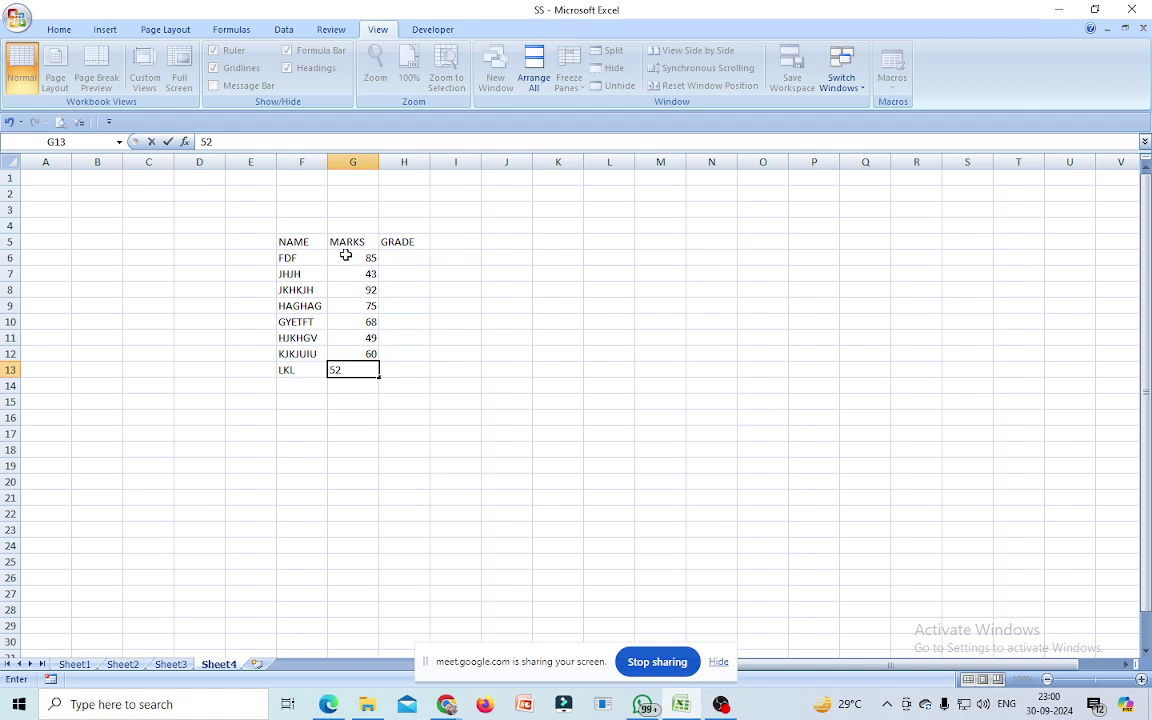
{"action": "key", "text": "Return"}
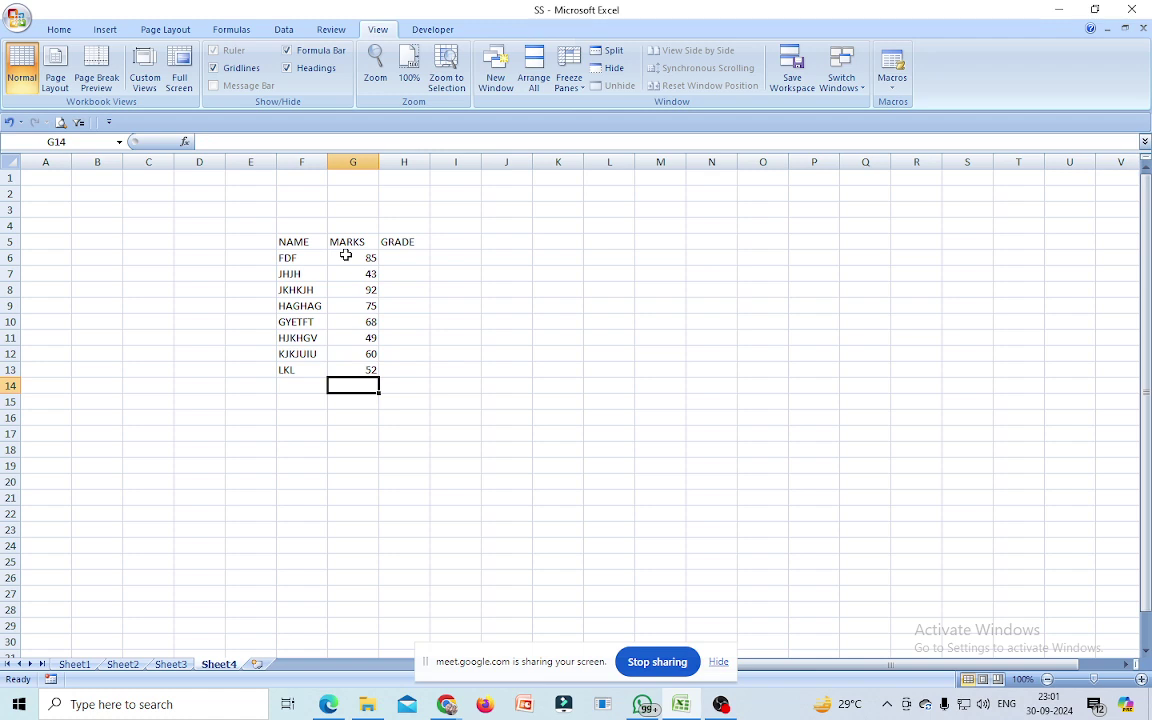
- Enter =IF(G6>=60,"PASS","FAIL") in H6, which shows PASS for 85
{"action": "left_click", "coordinate": [398, 259]}
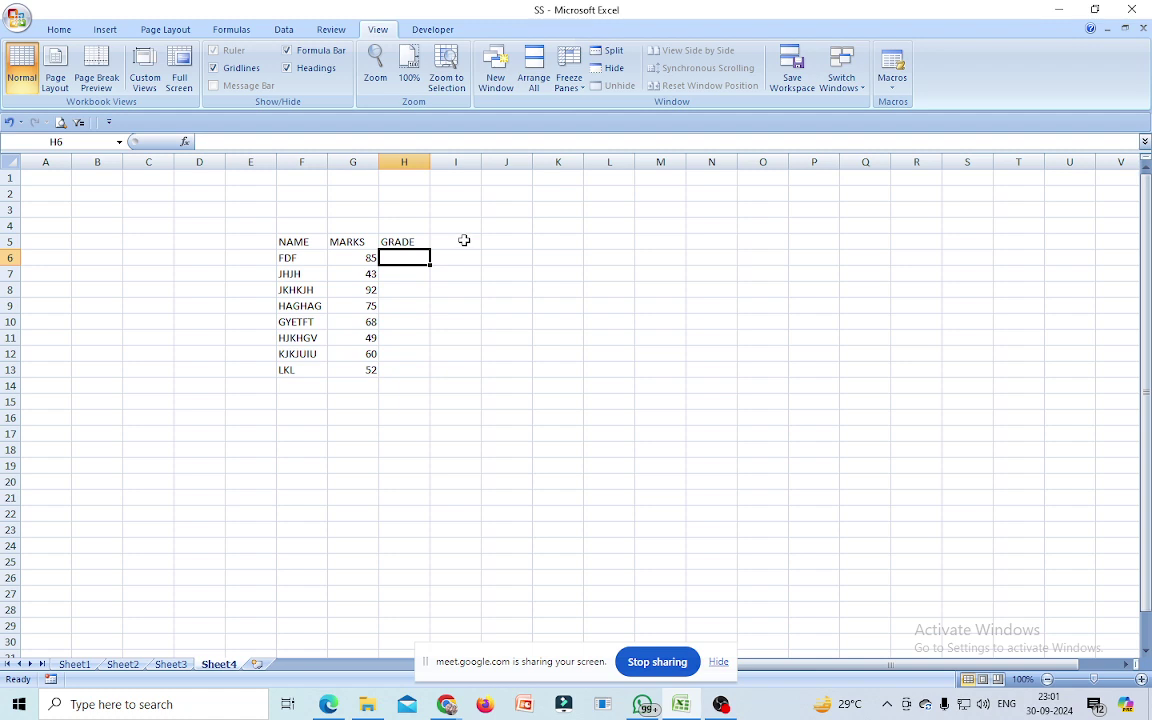
{"action": "type", "text": "=IF"}
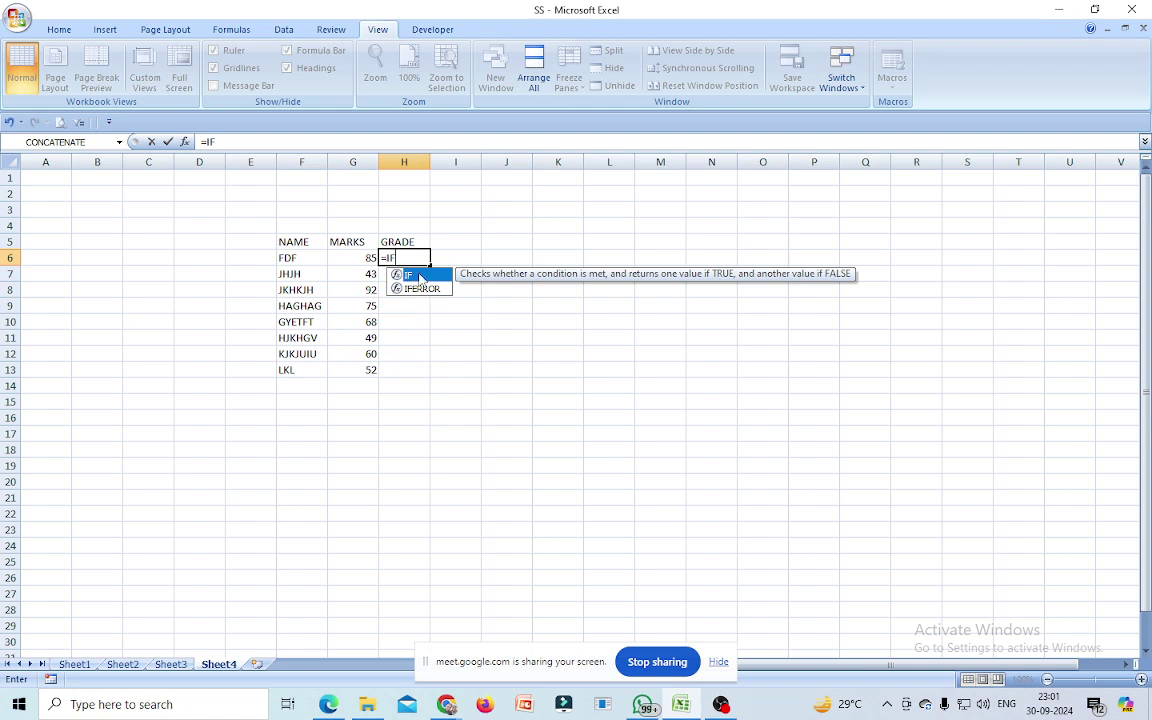
{"action": "double_click", "coordinate": [414, 274]}
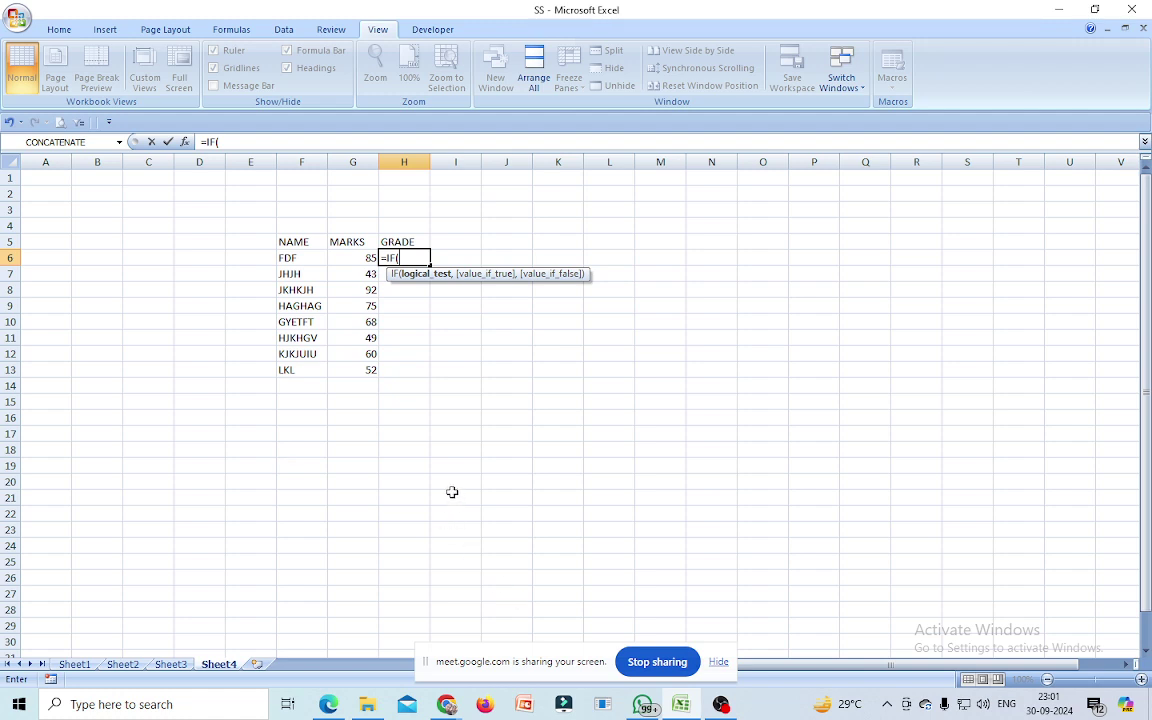
{"action": "left_click", "coordinate": [351, 259]}
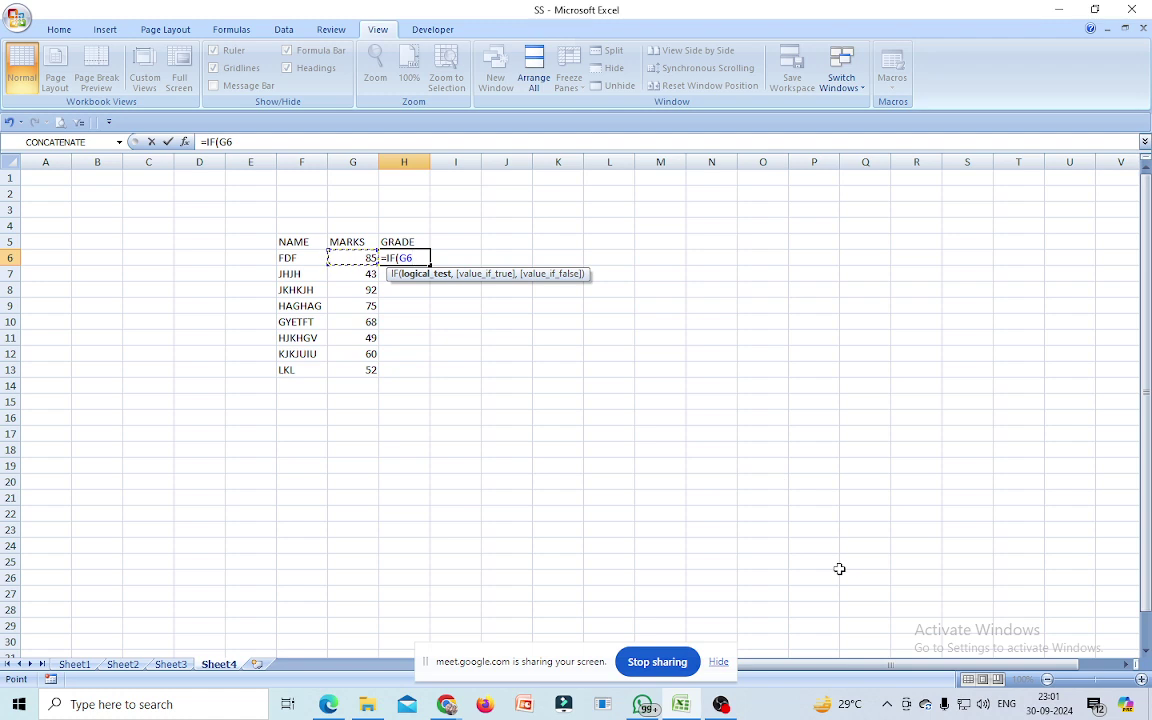
{"action": "type", "text": ">="}
{"action": "type", "text": "60,"}
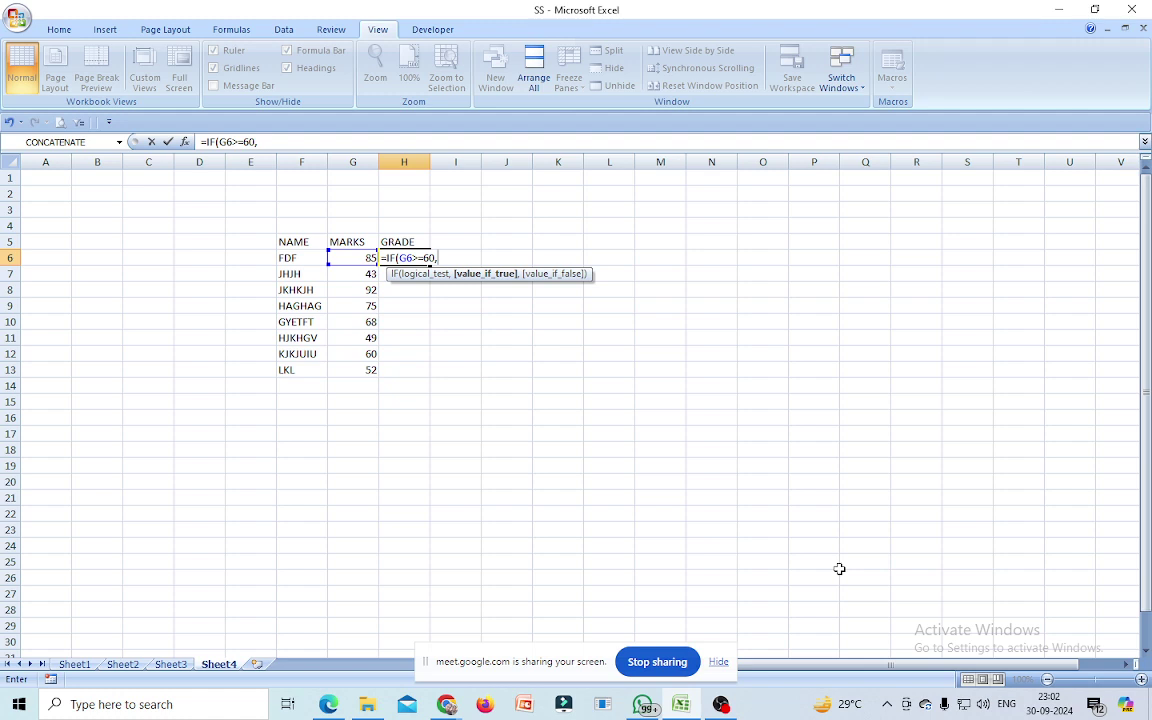
{"action": "type", "text": "\"PASS\","}
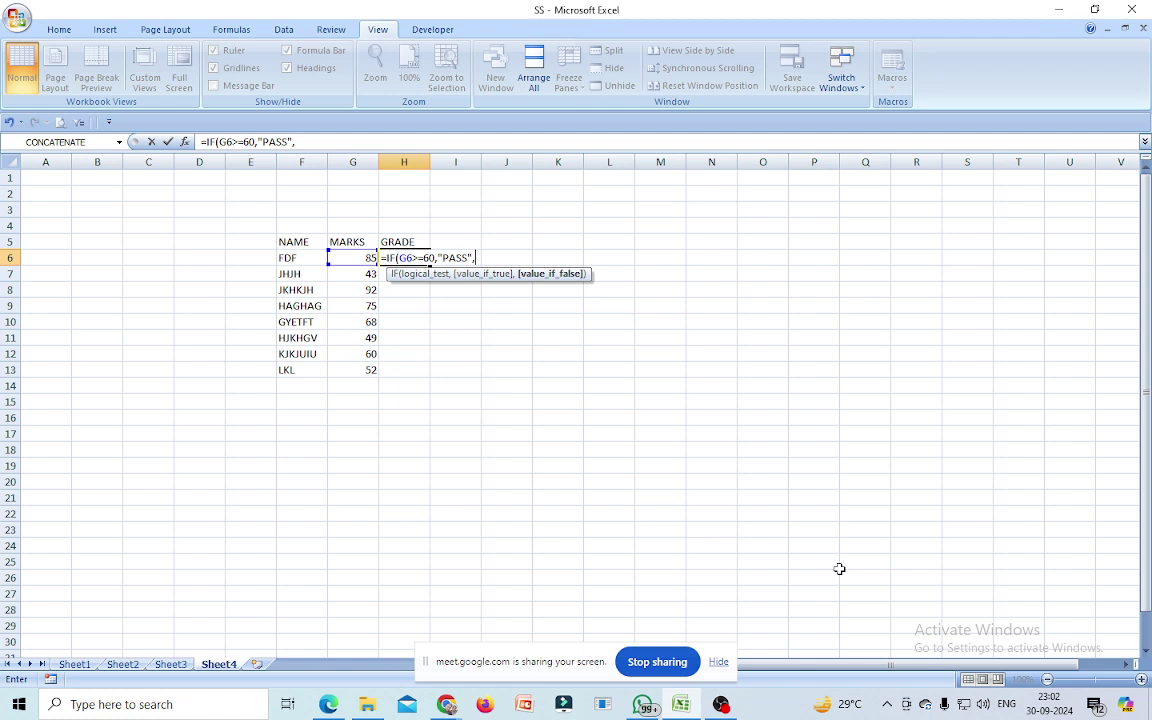
{"action": "type", "text": "\""}
{"action": "type", "text": "FAIL\""}
{"action": "type", "text": ")"}
{"action": "key", "text": "Return"}
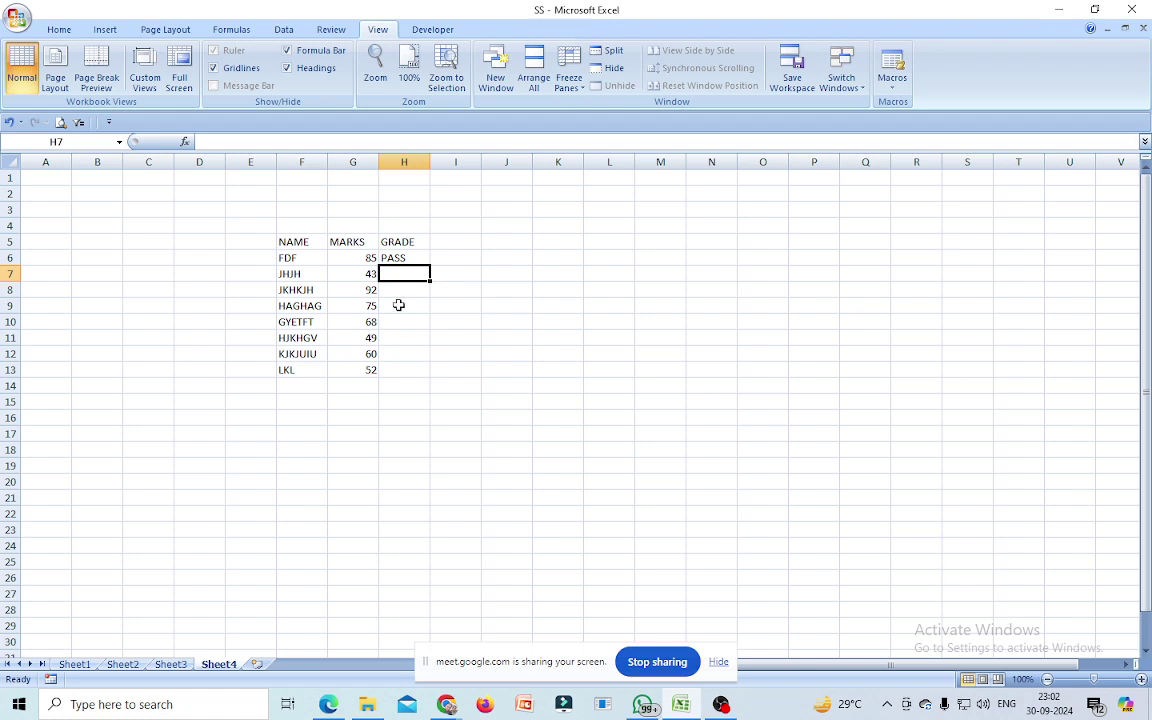
- Fill the H6 IF formula down to H13 so every mark gets PASS or FAIL
{"action": "left_click", "coordinate": [400, 258]}
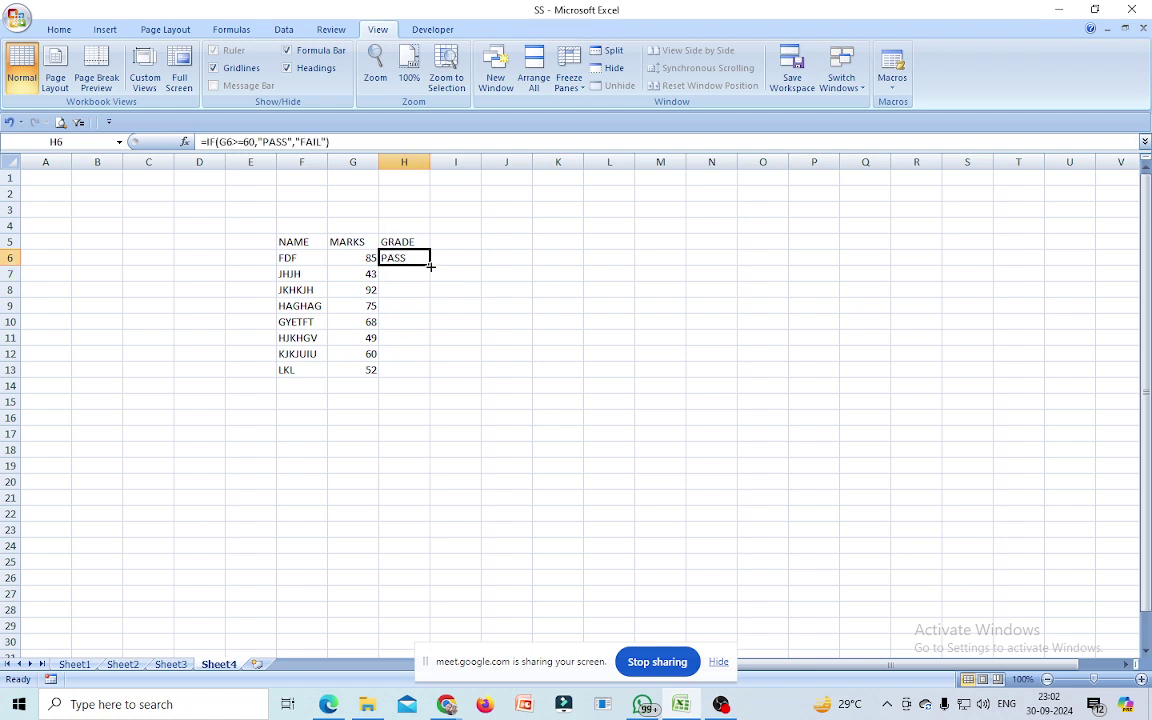
{"action": "left_click_drag", "start_coordinate": [432, 259], "coordinate": [428, 279]}
{"action": "left_click", "coordinate": [560, 305]}
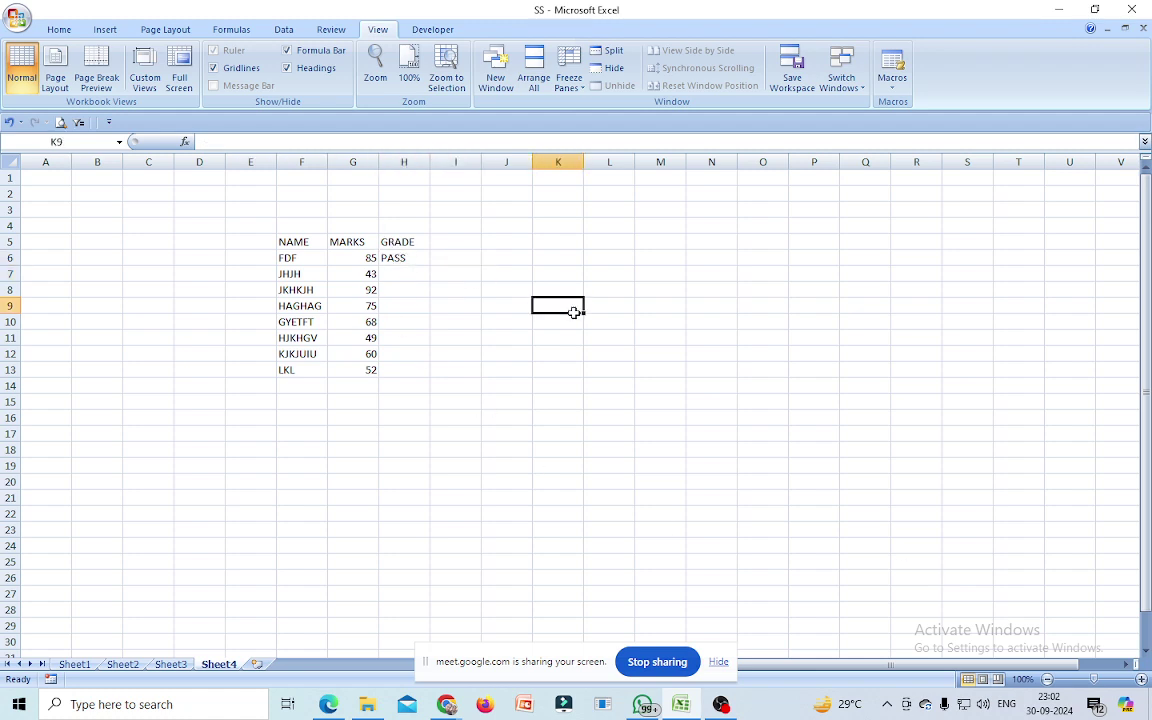
{"action": "left_click", "coordinate": [400, 258]}
{"action": "left_click_drag", "start_coordinate": [432, 266], "coordinate": [430, 378]}
{"action": "left_click", "coordinate": [455, 513]}
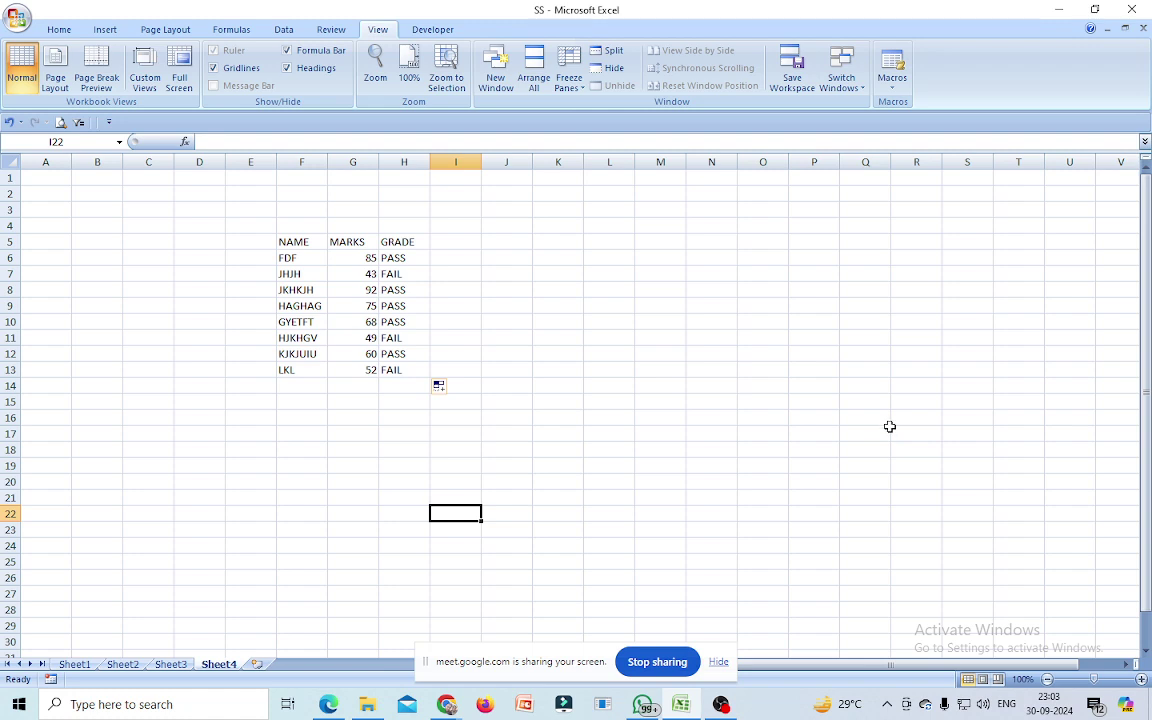
{"action": "left_click", "coordinate": [255, 492]}
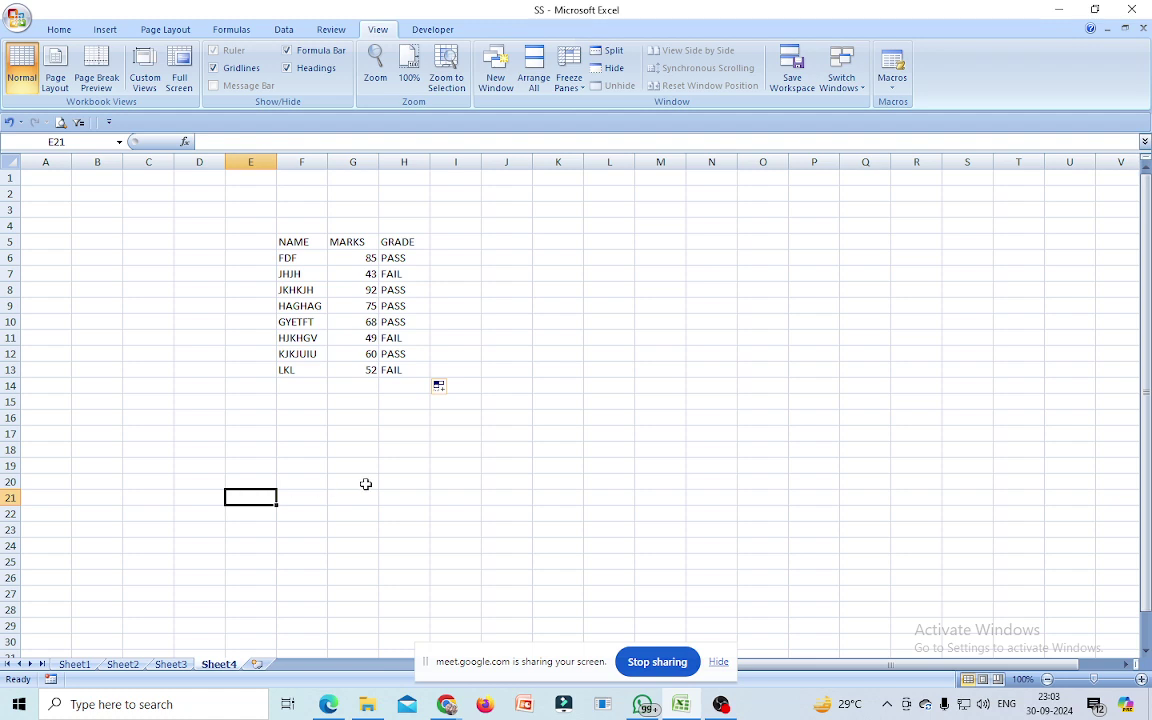
- Type the first grade-key rows in E21:F22: >=80 EXCELLENT and >=70 VERY GOOD
{"action": "type", "text": ">="}
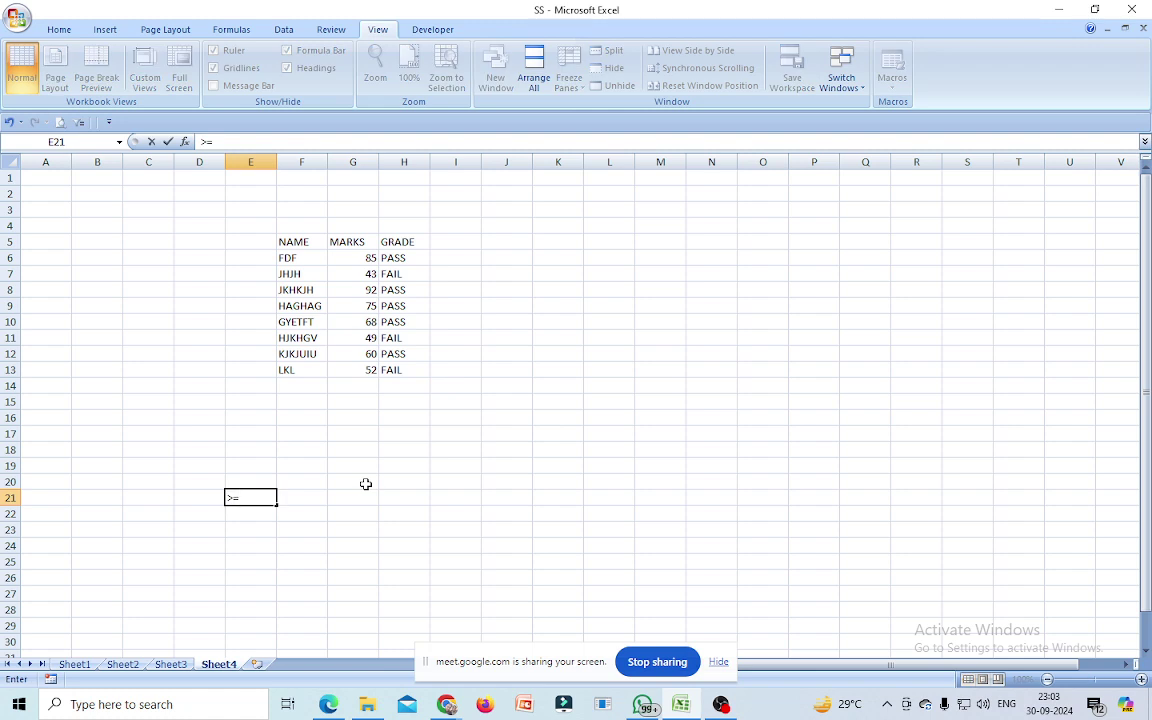
{"action": "type", "text": "80"}
{"action": "left_click", "coordinate": [301, 494]}
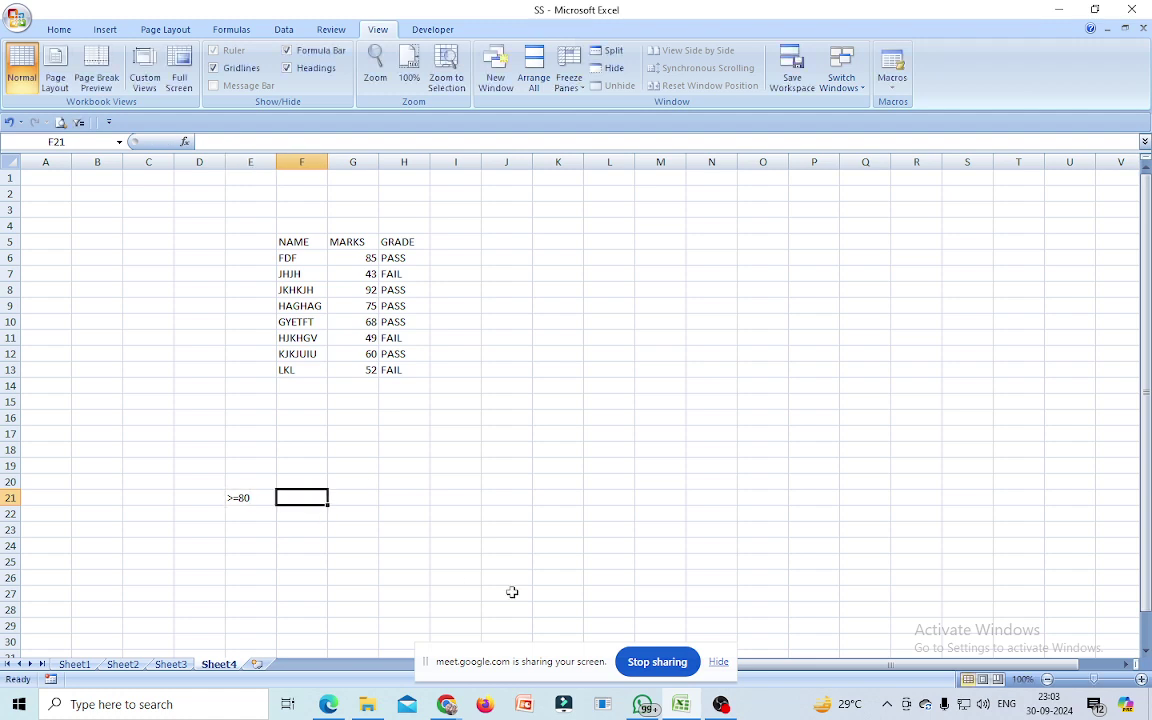
{"action": "type", "text": "EXCELLENT"}
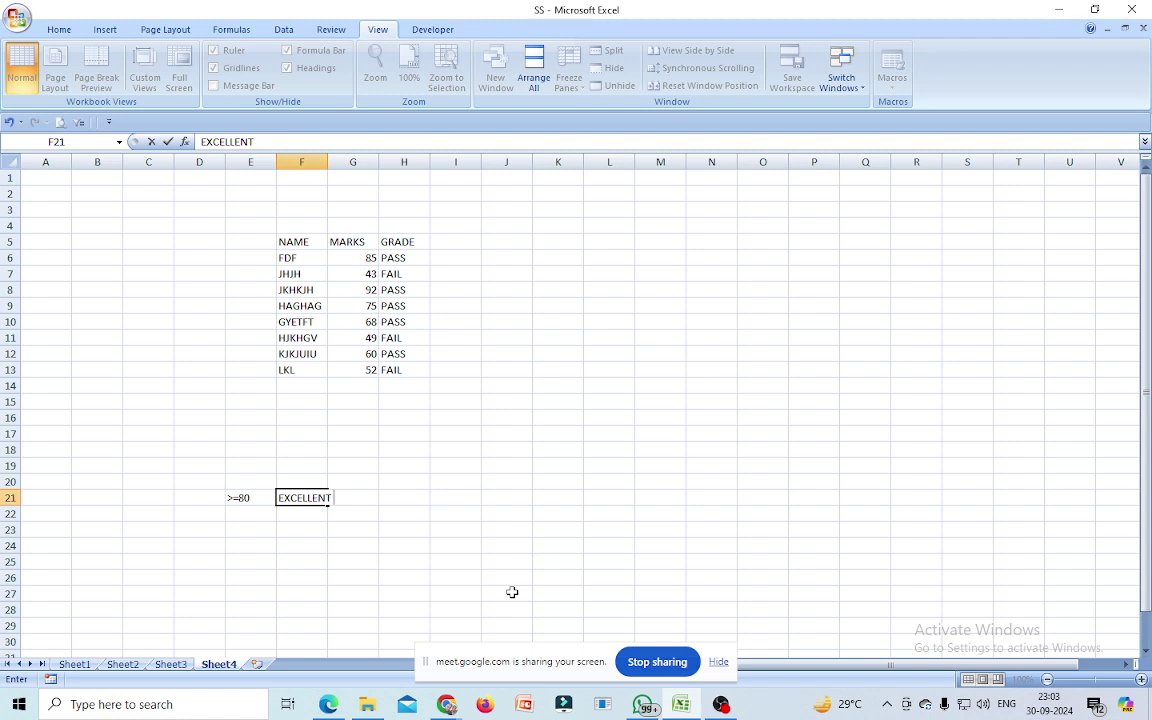
{"action": "left_click", "coordinate": [235, 512]}
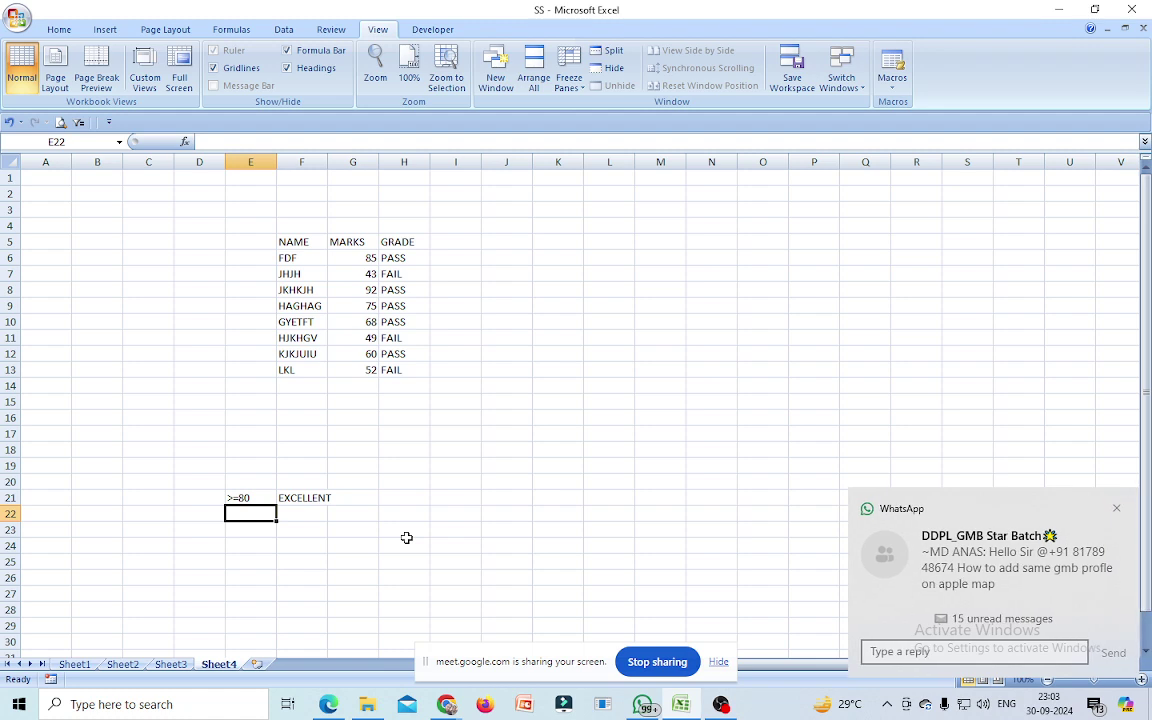
{"action": "left_click", "coordinate": [1116, 508]}
{"action": "left_click", "coordinate": [237, 512]}
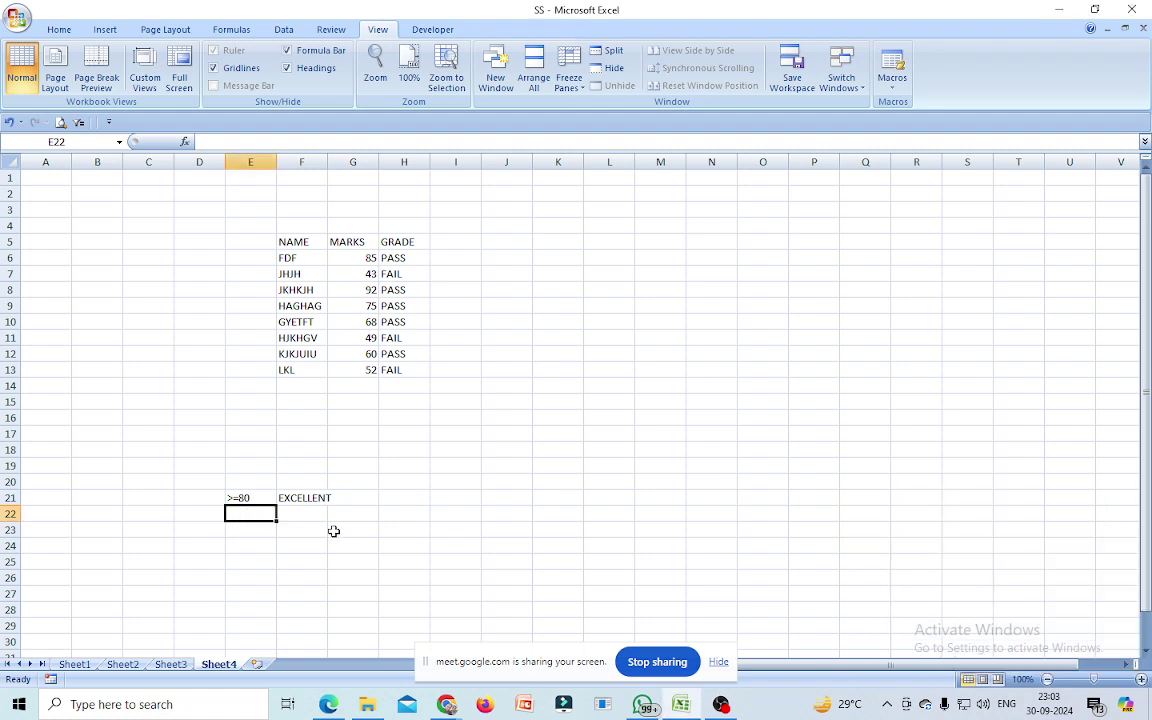
{"action": "type", "text": ">=70"}
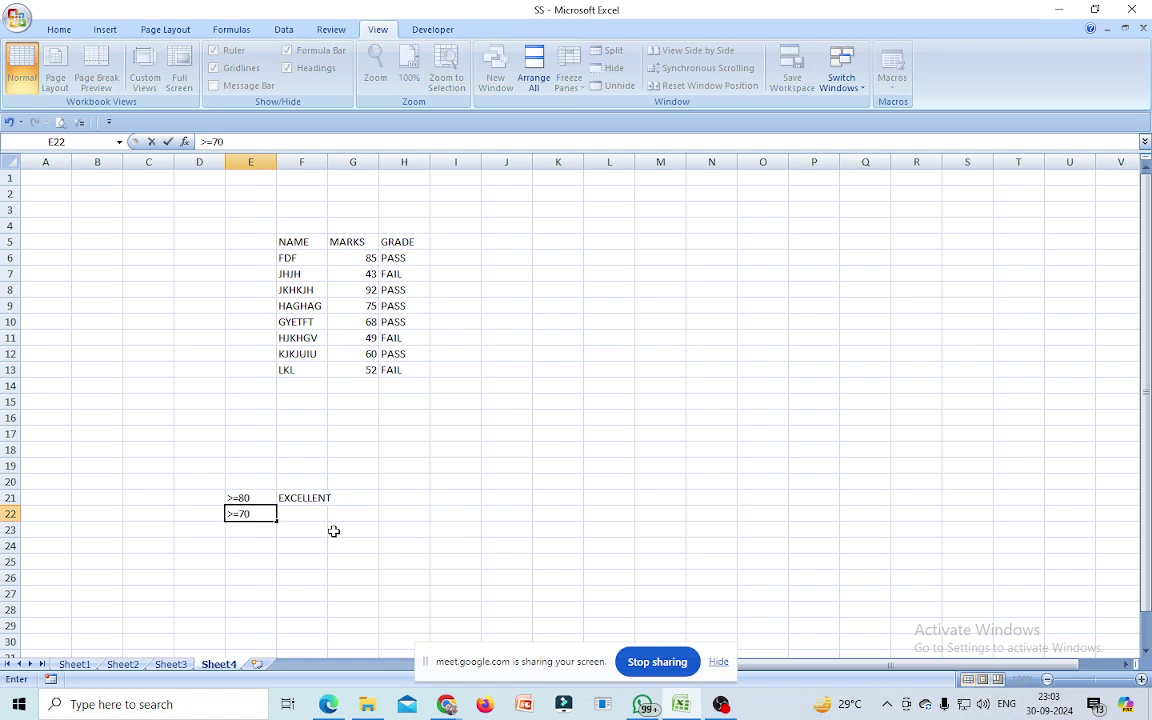
{"action": "left_click", "coordinate": [298, 518]}
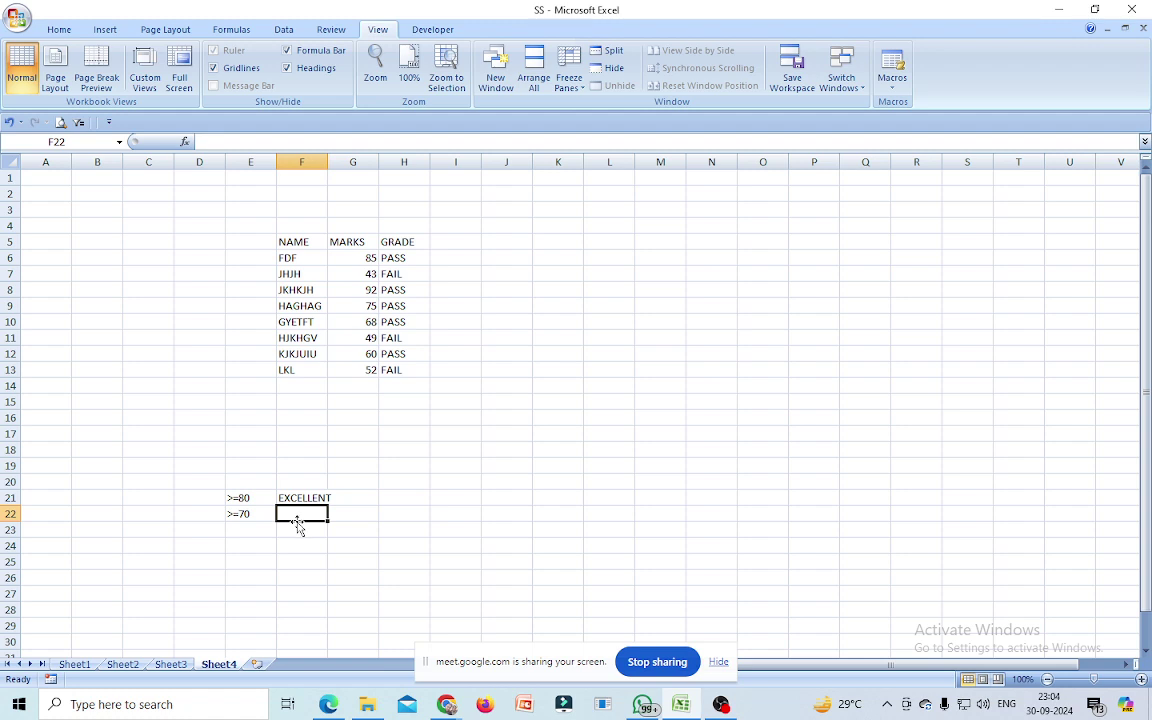
{"action": "type", "text": "VERY"}
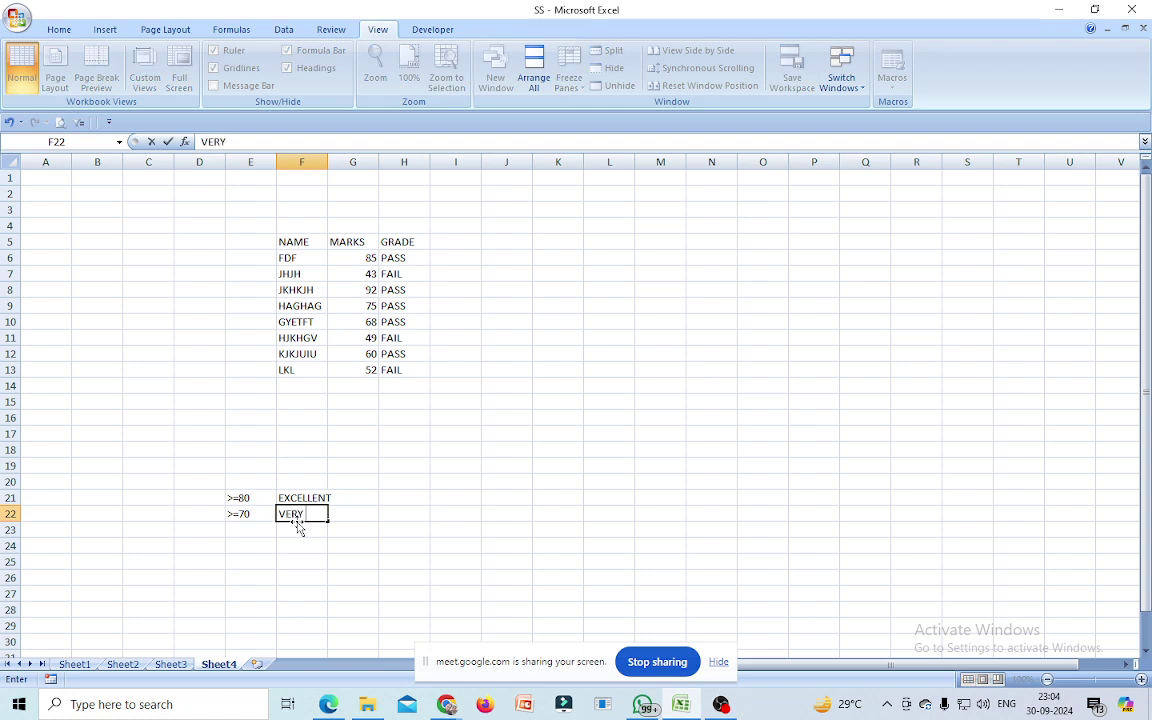
{"action": "type", "text": " GOOD"}
{"action": "left_click", "coordinate": [241, 534]}
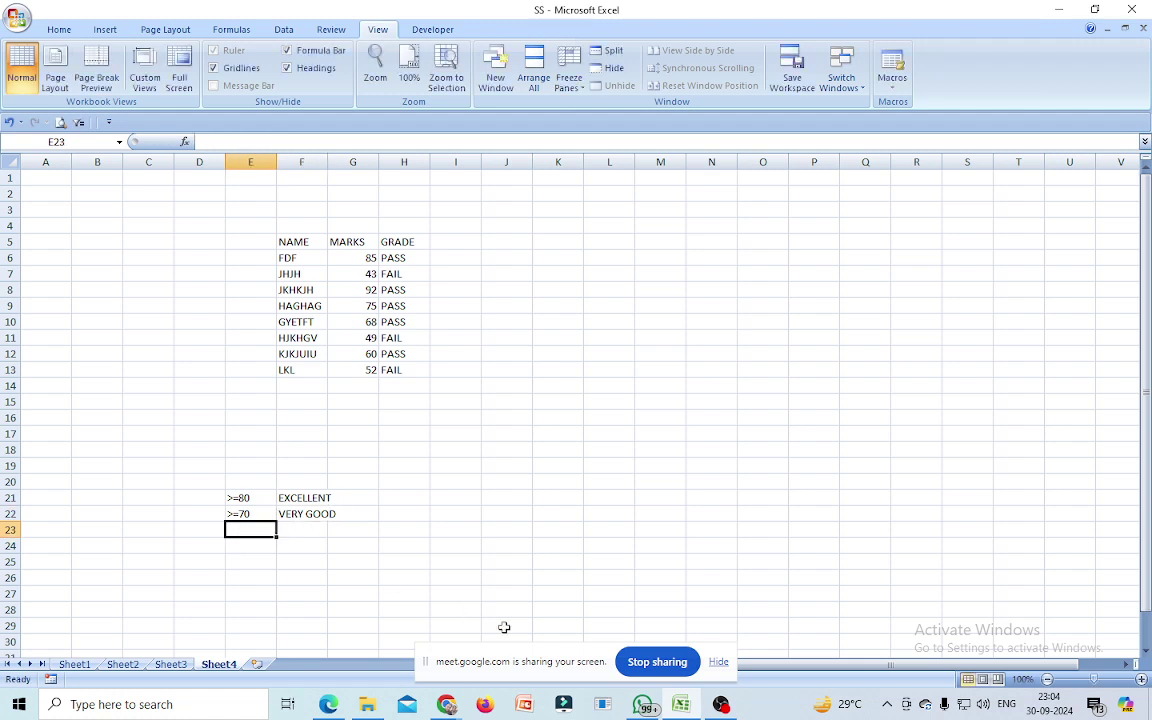
- Add the key rows >=60 GOOD and .=50 FAIR in E23:F24
{"action": "type", "text": ">="}
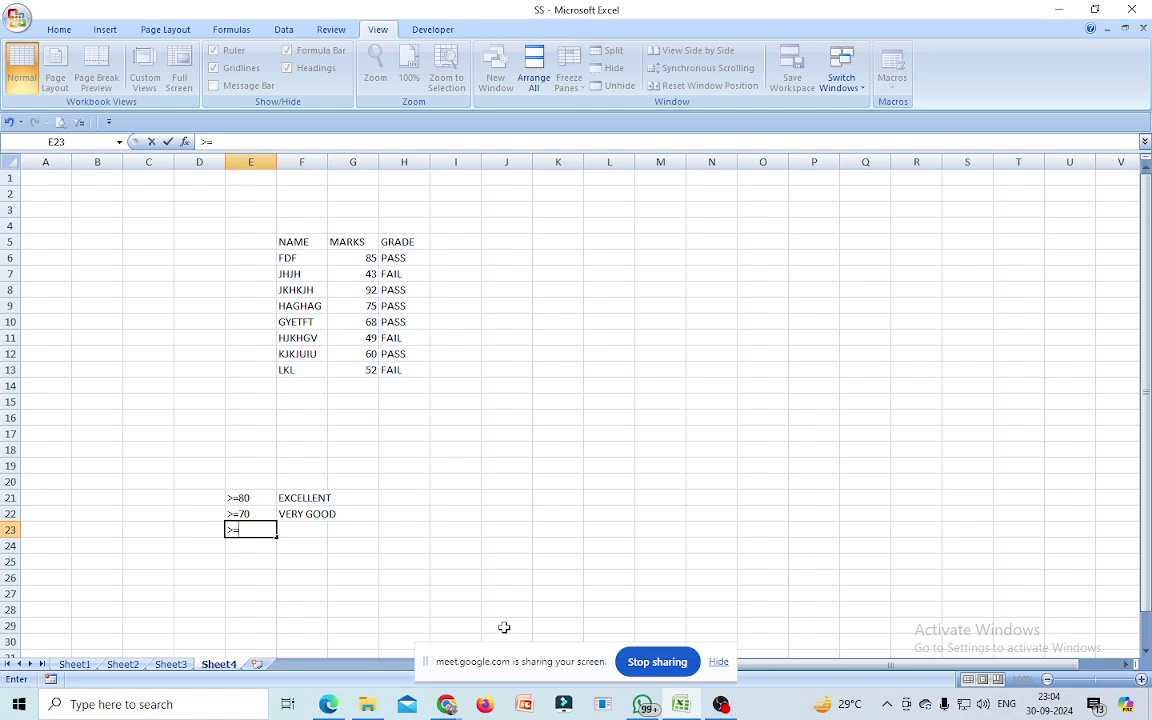
{"action": "type", "text": "60"}
{"action": "left_click", "coordinate": [290, 528]}
{"action": "type", "text": "GOOD"}
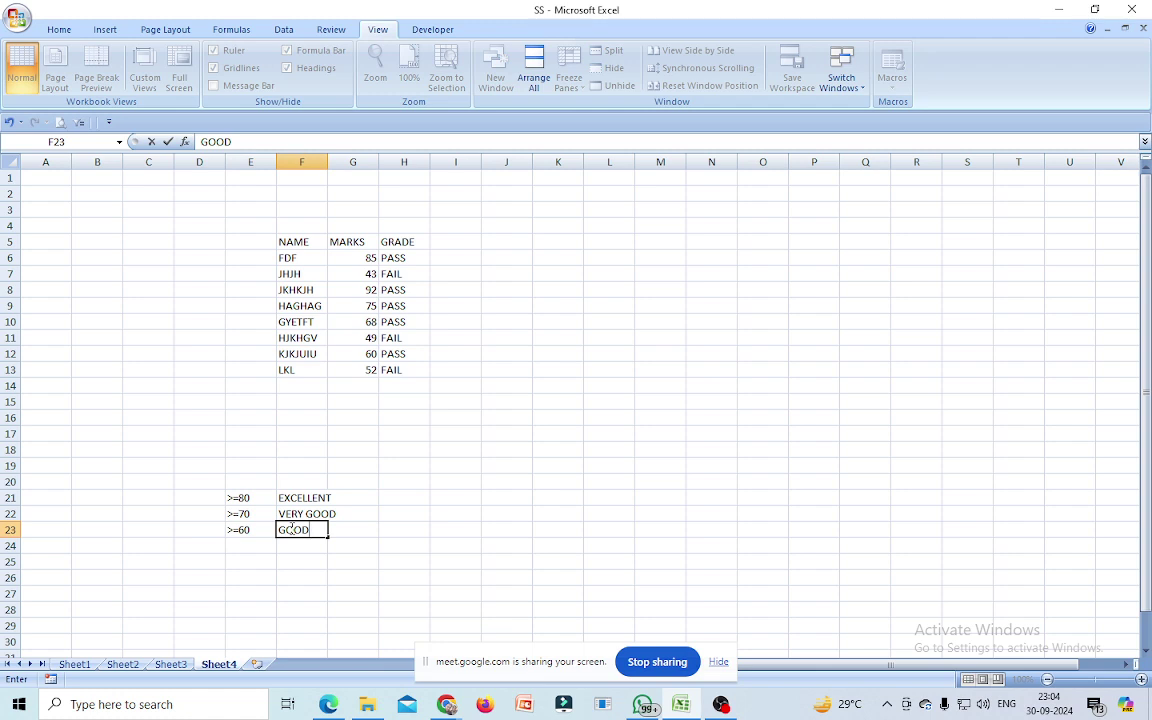
{"action": "left_click", "coordinate": [232, 541]}
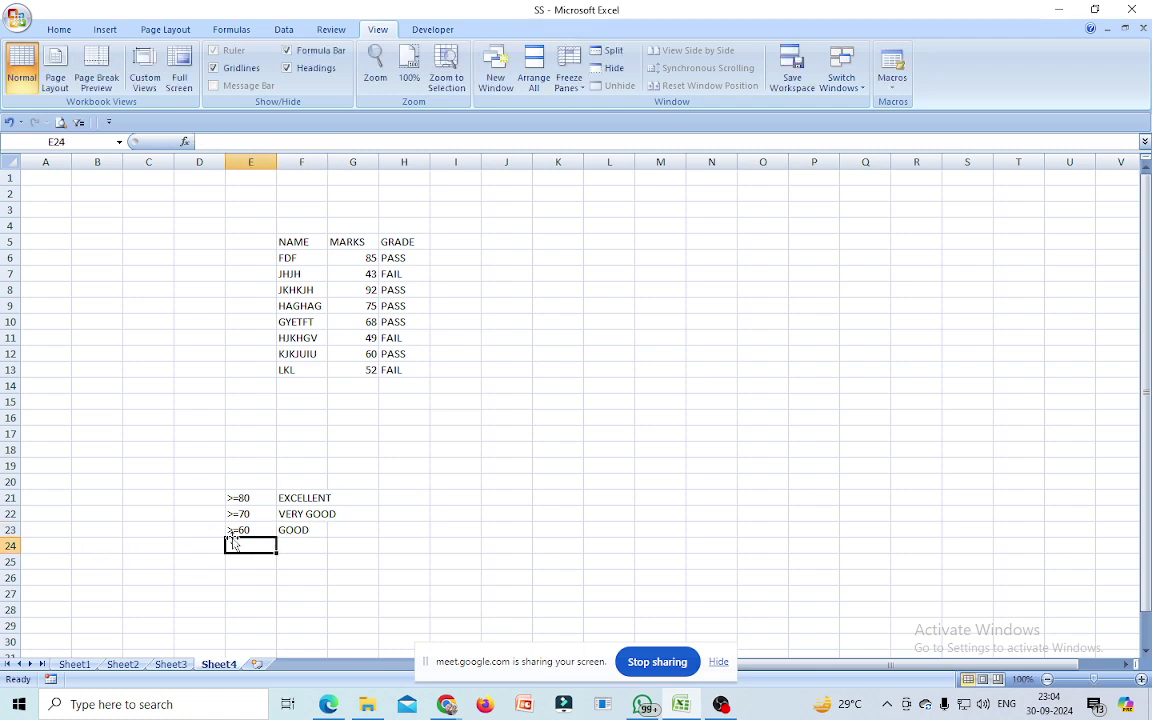
{"action": "type", "text": ".=50"}
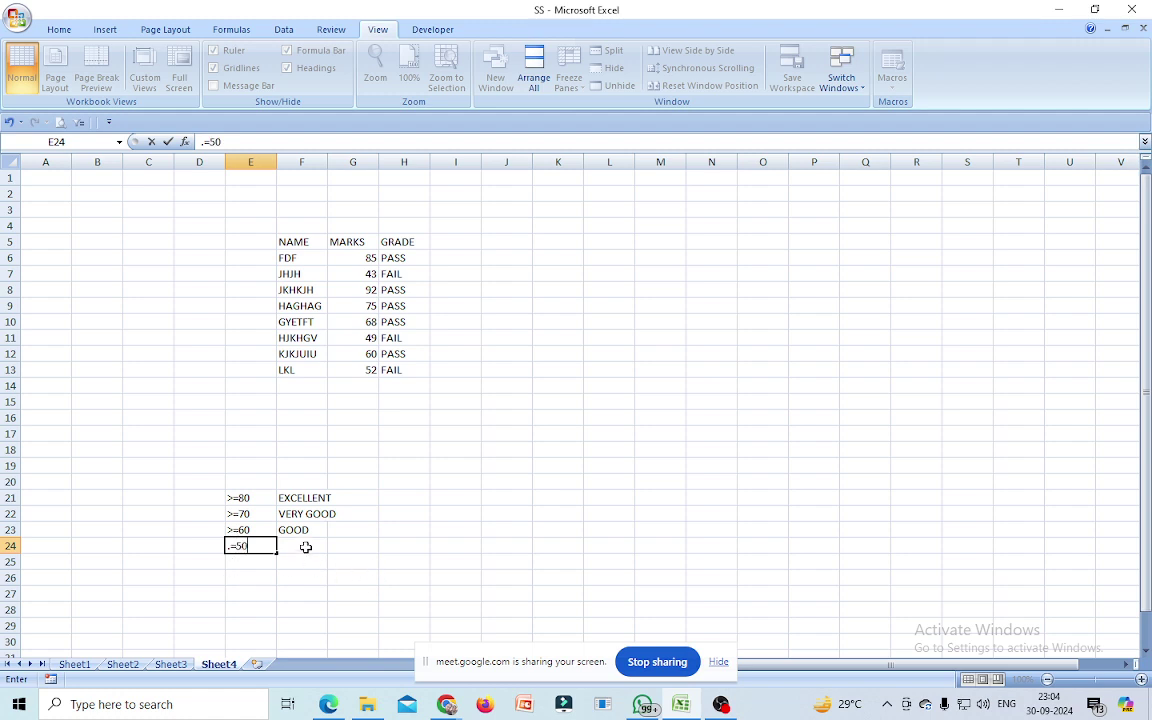
{"action": "left_click", "coordinate": [305, 546]}
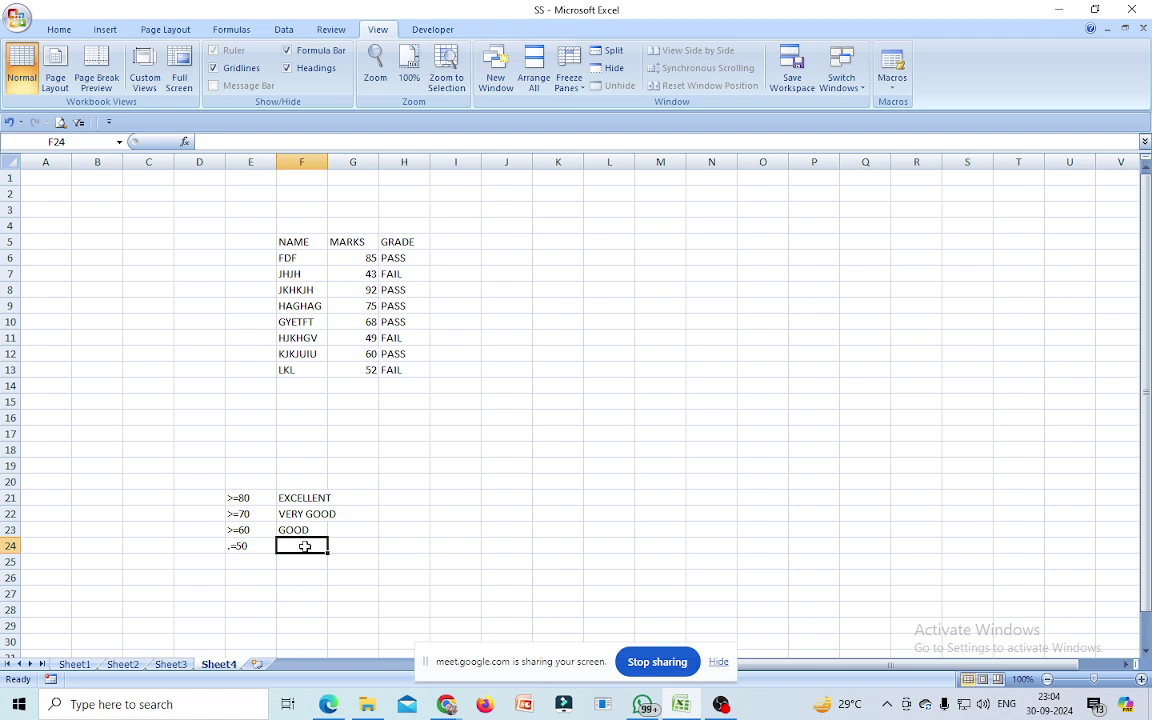
{"action": "type", "text": "FAIR"}
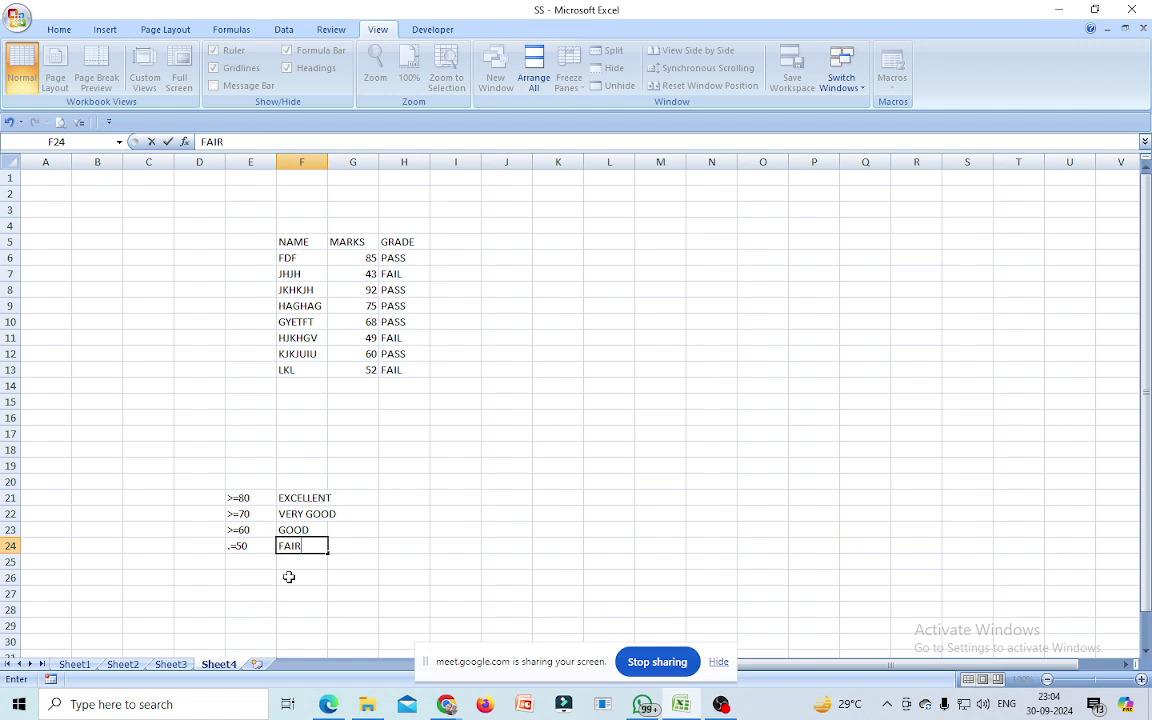
{"action": "key", "text": "Return"}
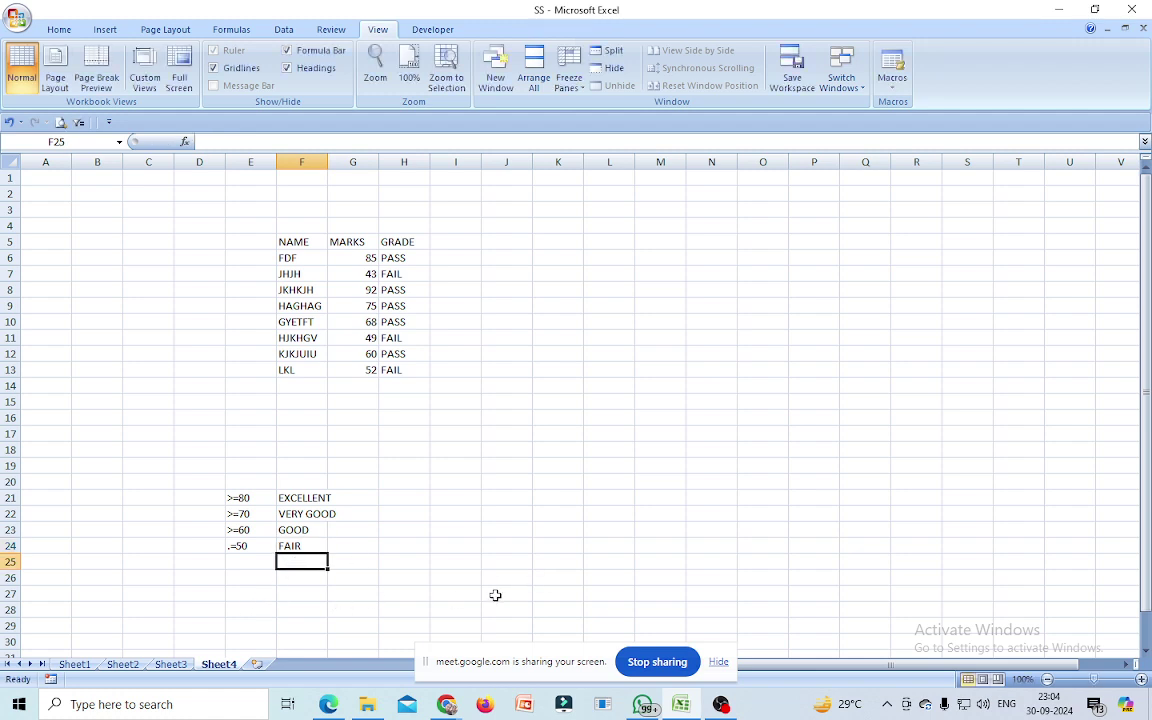
- Correct cell E24 from the mistyped .=50 to >=50
{"action": "left_click", "coordinate": [237, 545]}
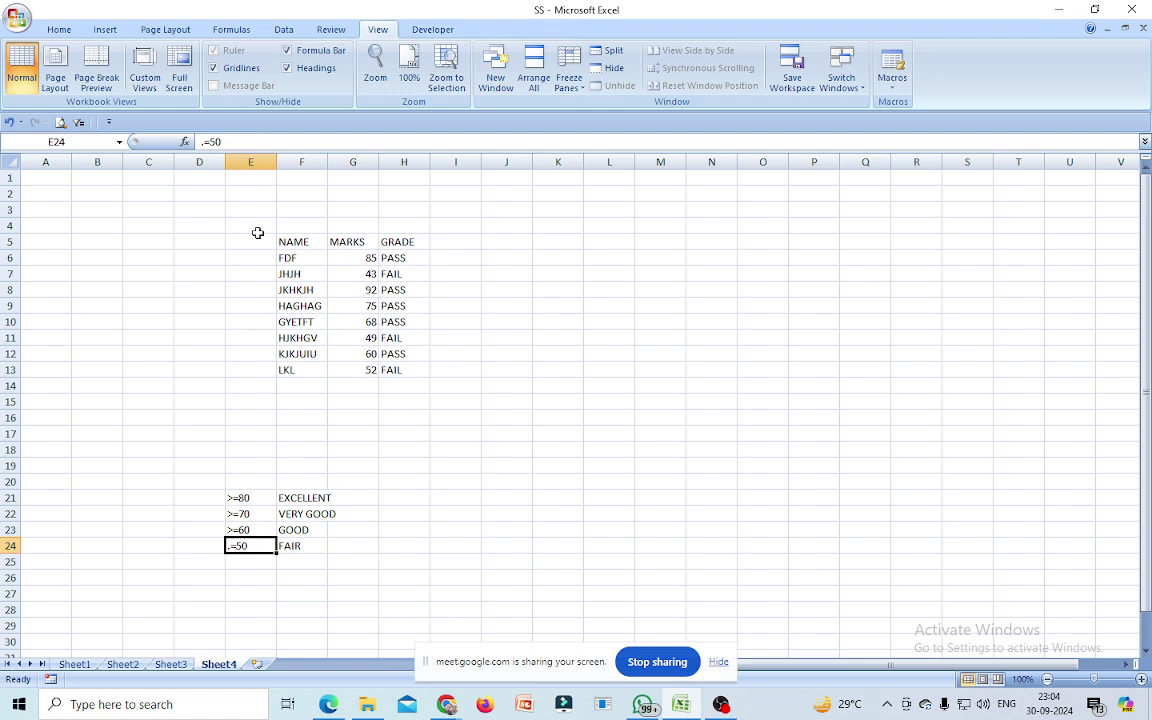
{"action": "left_click", "coordinate": [206, 142]}
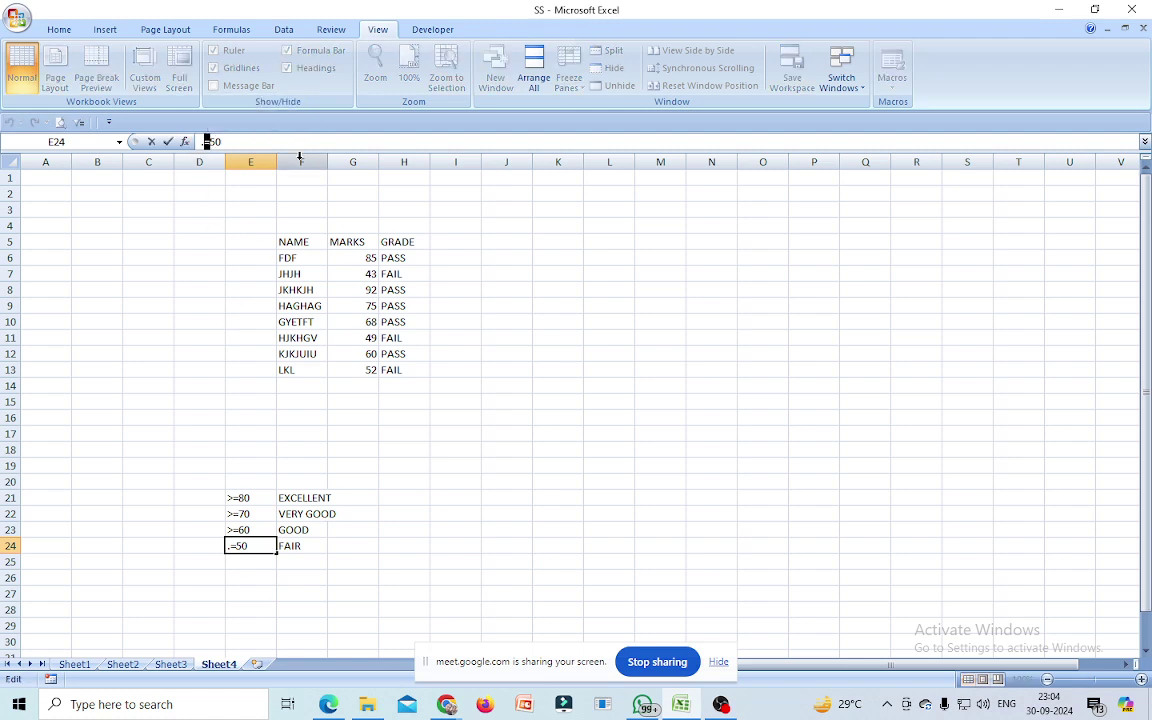
{"action": "left_click", "coordinate": [206, 142]}
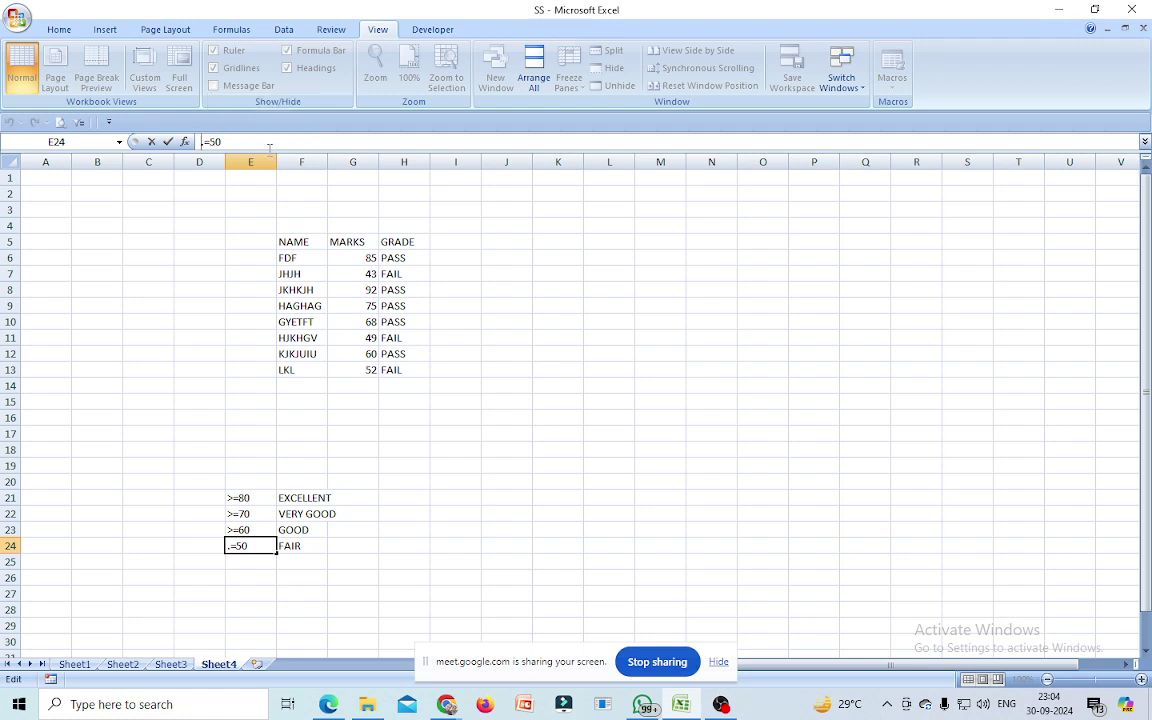
{"action": "type", "text": ">"}
{"action": "key", "text": "Delete"}
- Enter the label POOR in F25 to complete the grade key
{"action": "left_click", "coordinate": [298, 561]}
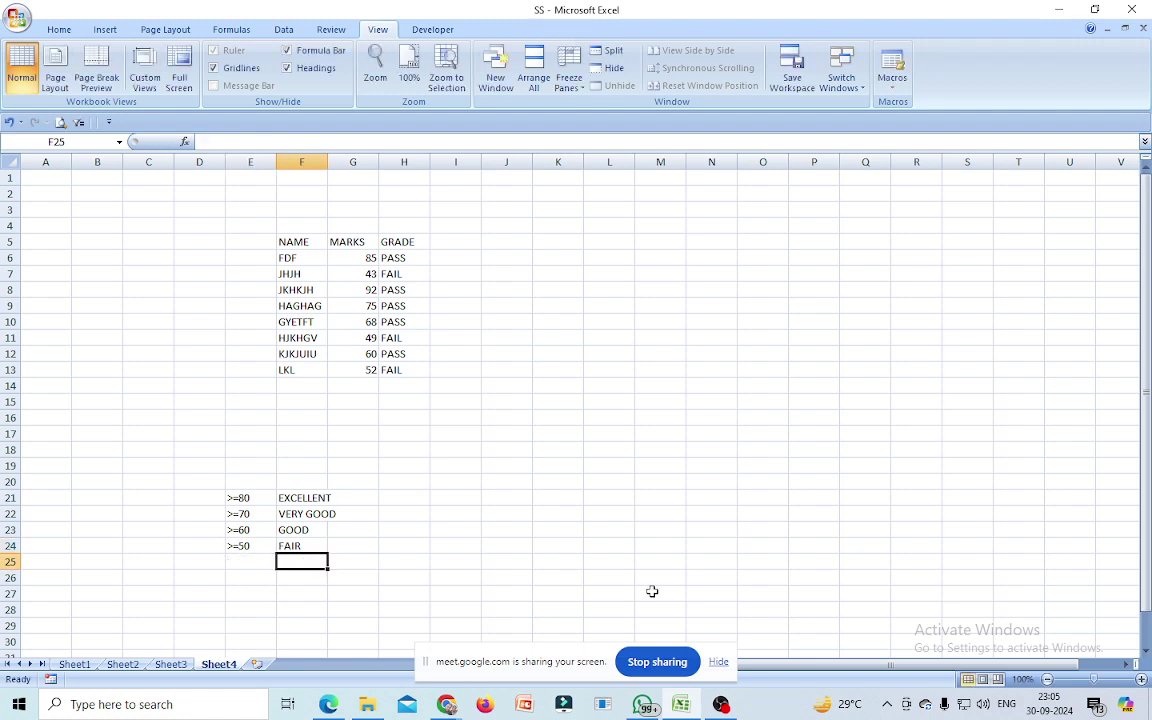
{"action": "type", "text": "POOR"}
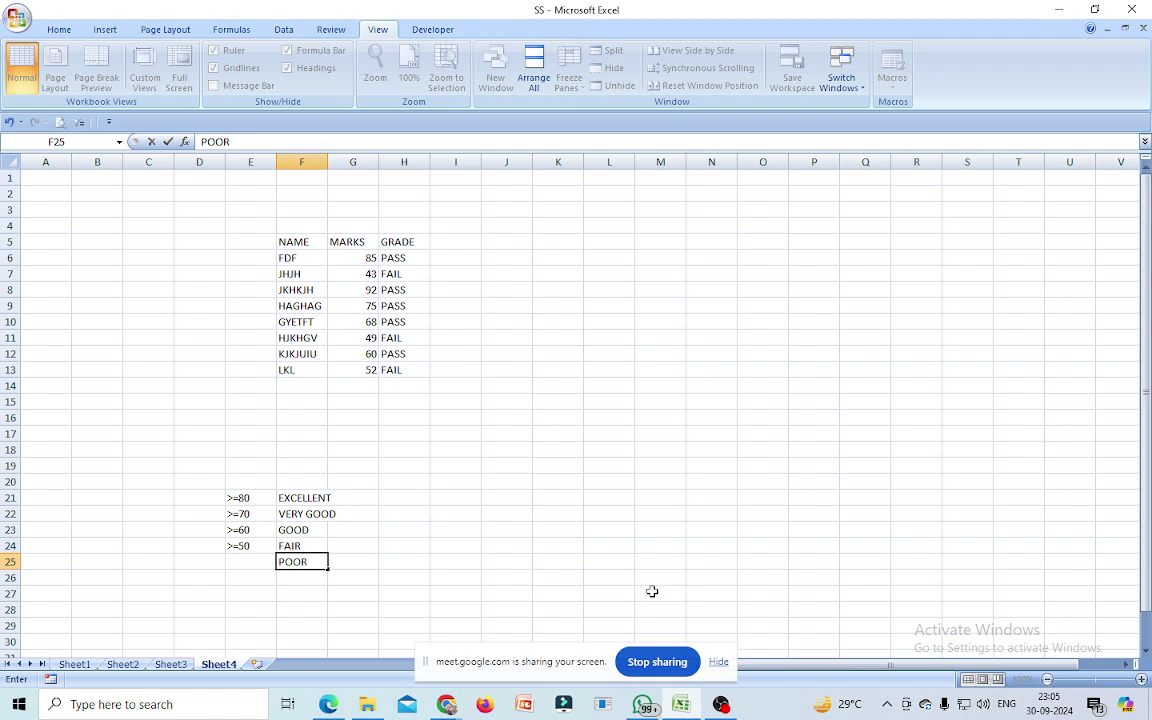
{"action": "left_click", "coordinate": [520, 577]}
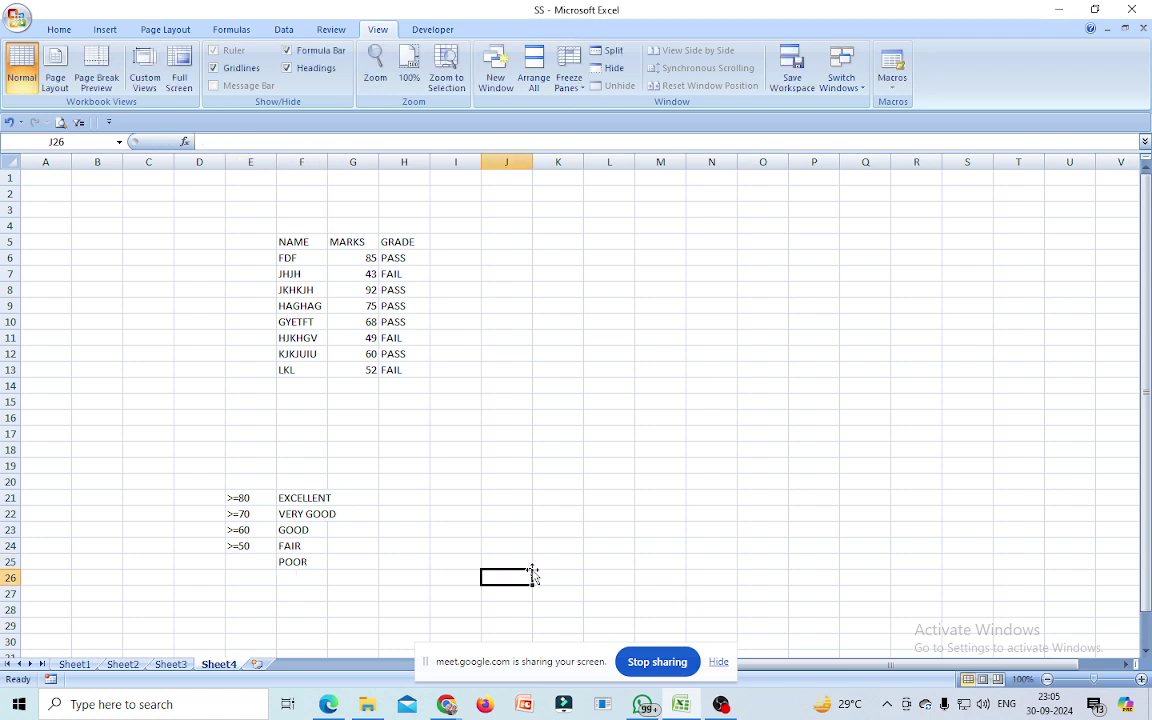
- Clear the old PASS/FAIL grades in H6:H13 and begin an IF formula in H6
{"action": "left_click_drag", "start_coordinate": [404, 260], "coordinate": [414, 373]}
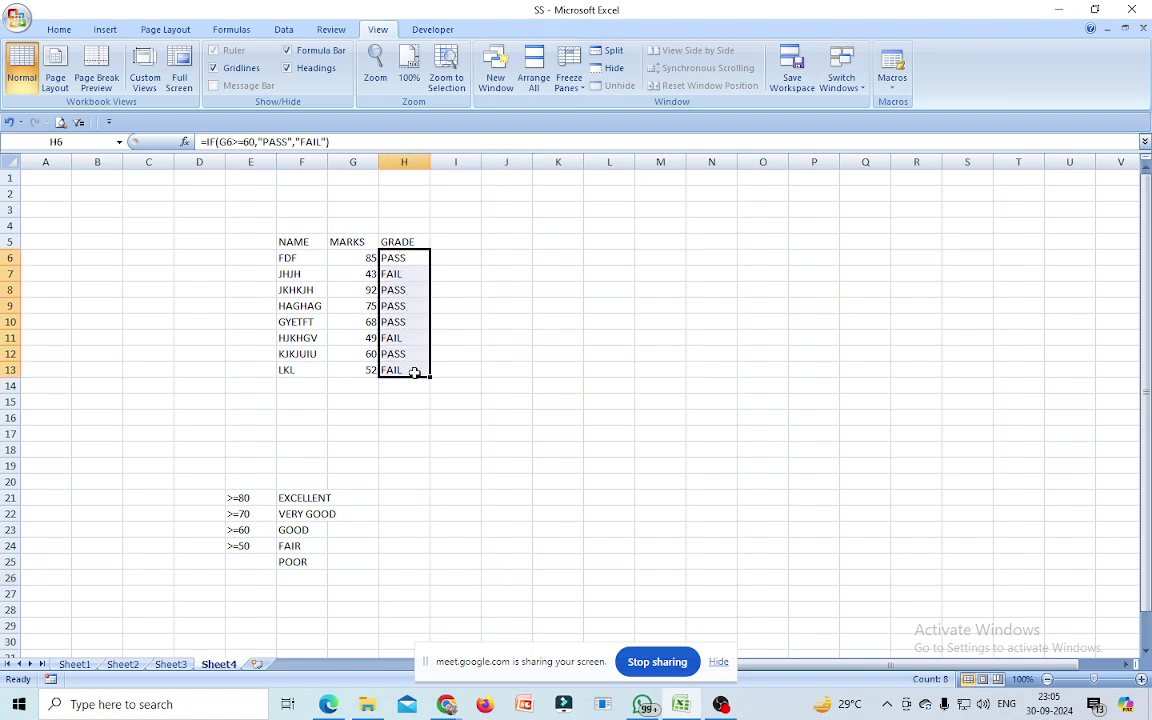
{"action": "key", "text": "Delete"}
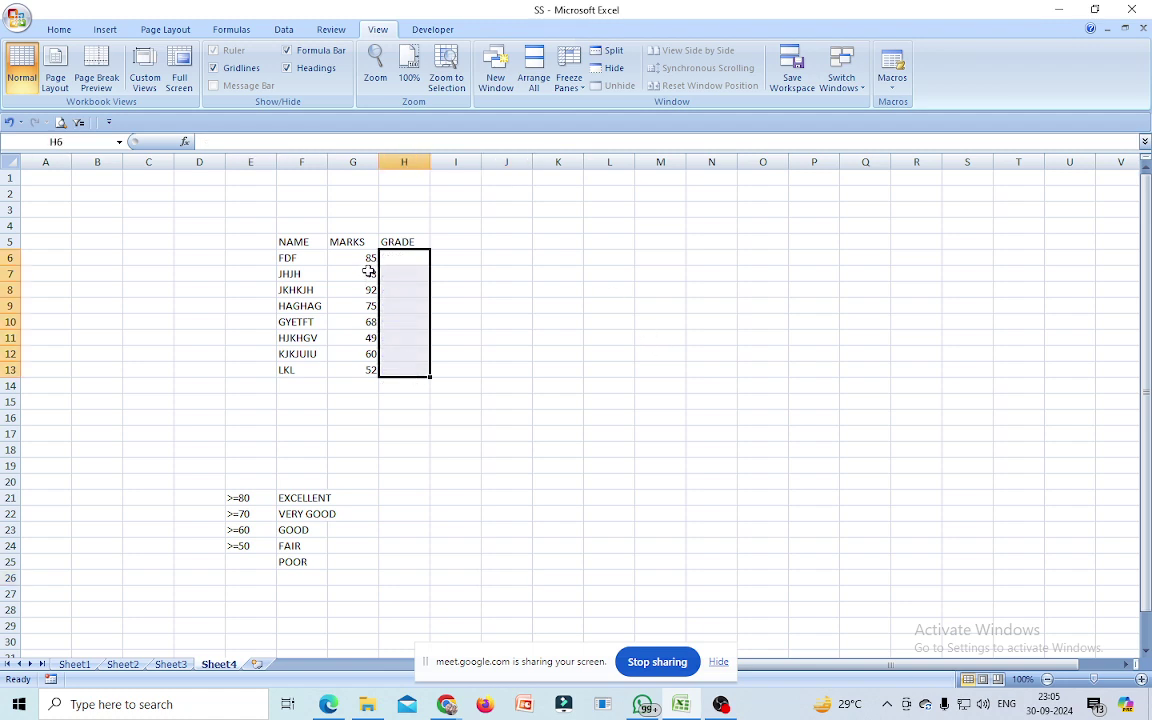
{"action": "left_click", "coordinate": [390, 259]}
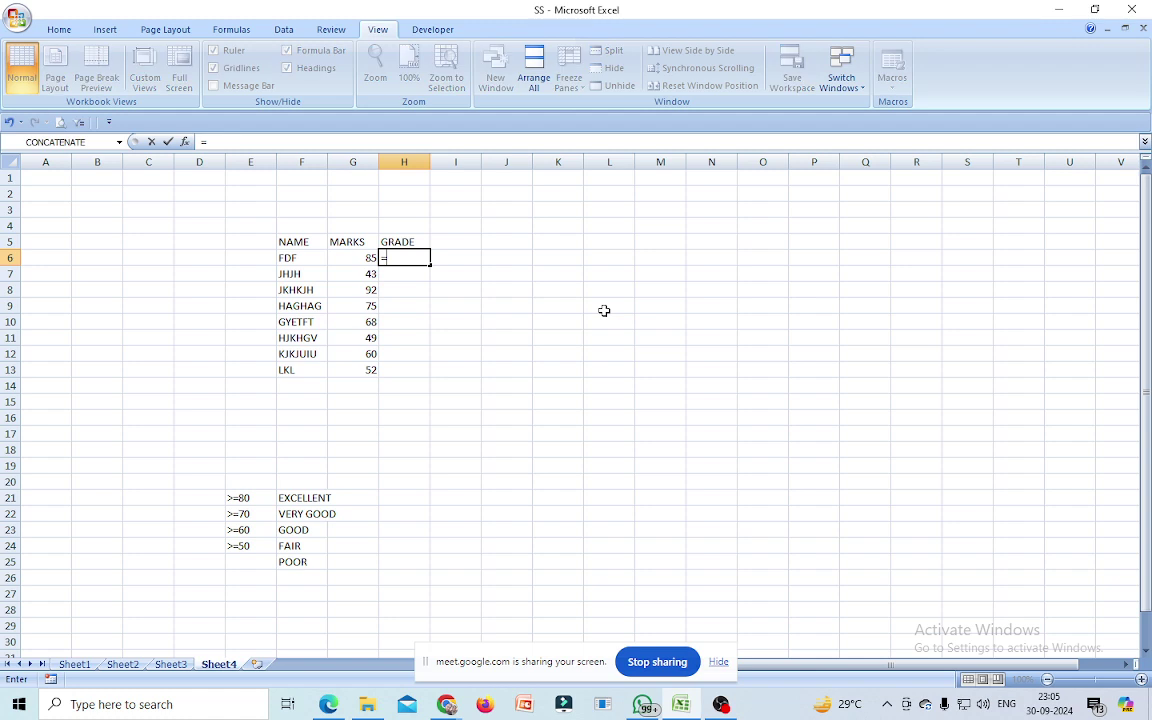
{"action": "type", "text": "IF"}
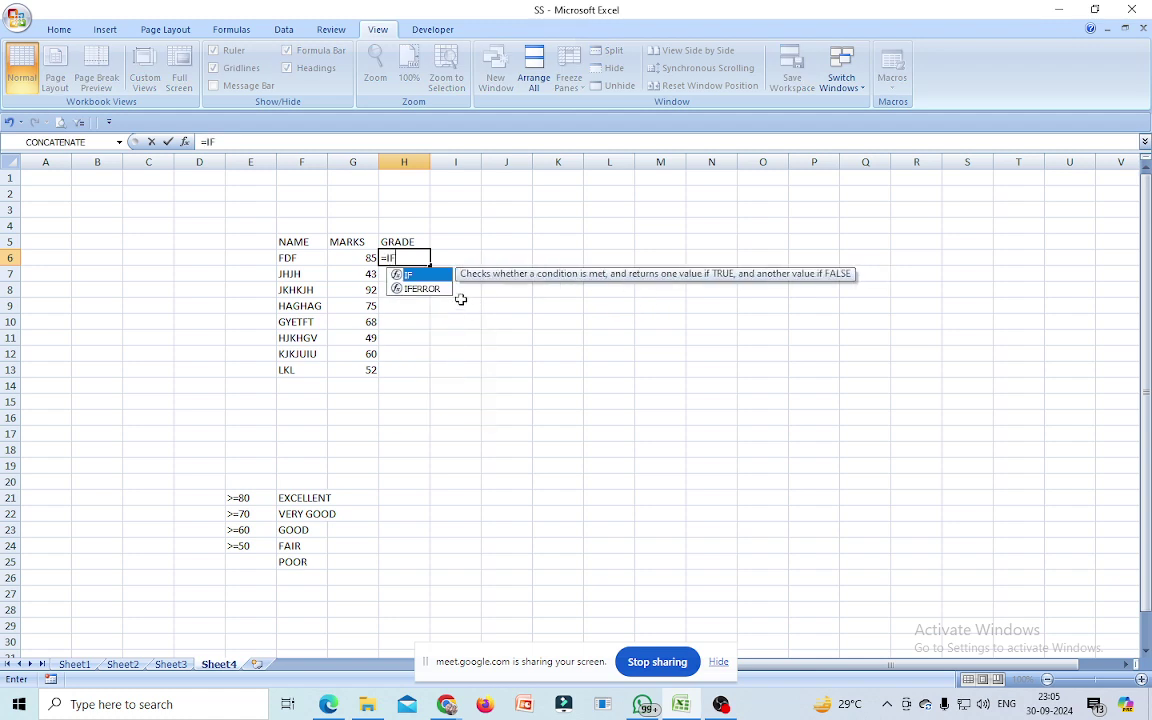
{"action": "double_click", "coordinate": [411, 275]}
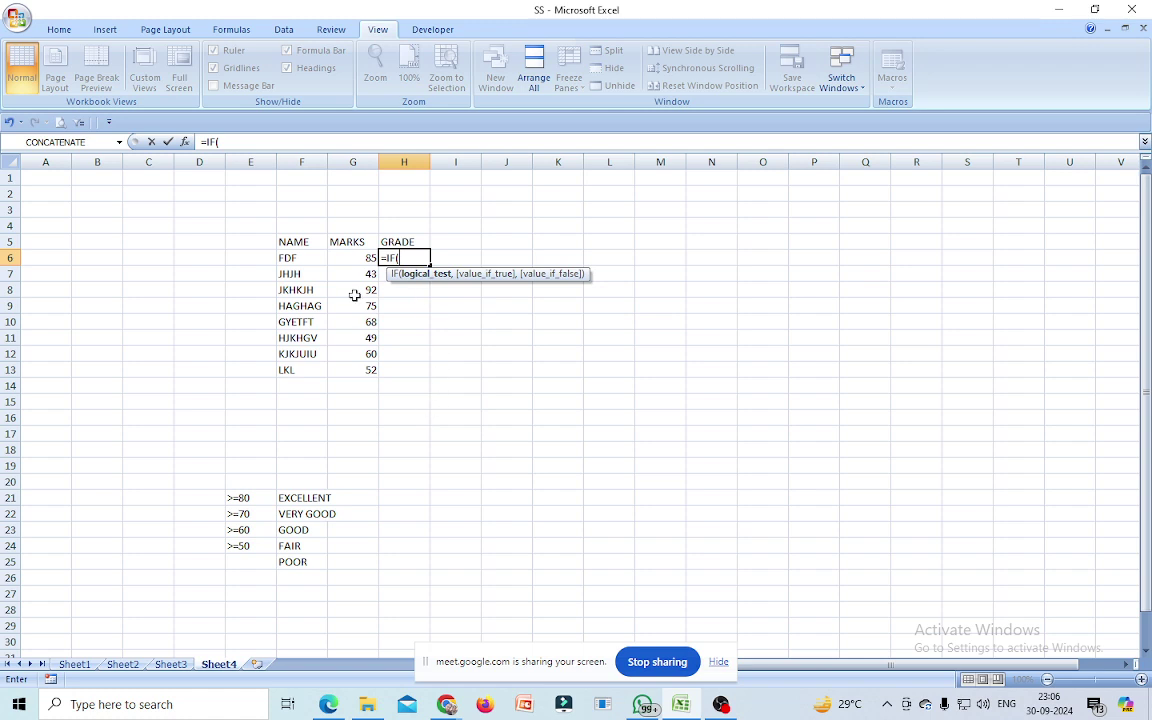
- Write the first tests: G6>=80 gives "EXCELLENY", nested G6>=70 gives "very good"
{"action": "left_click", "coordinate": [358, 258]}
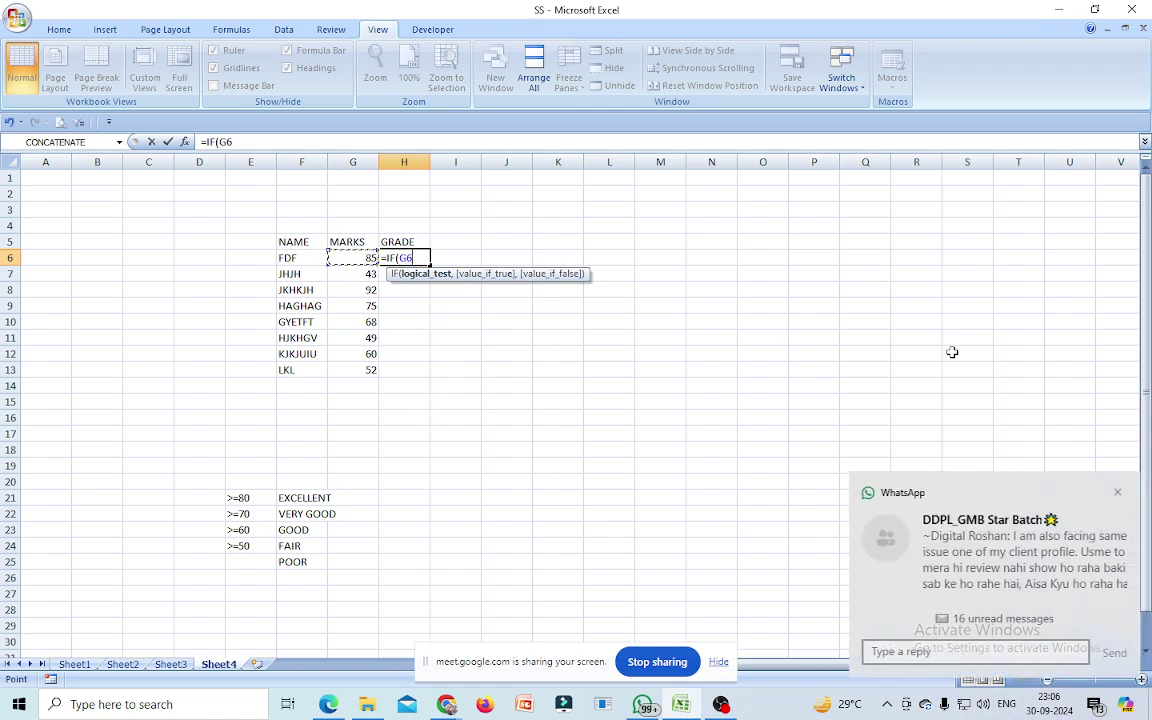
{"action": "type", "text": ">="}
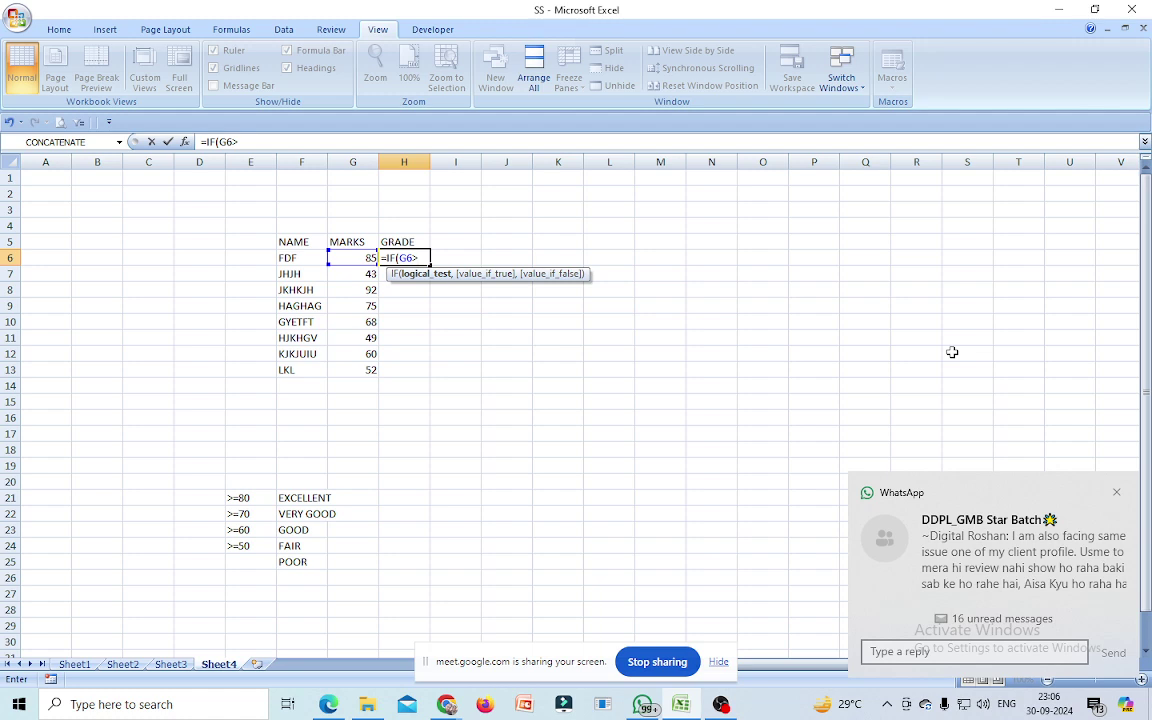
{"action": "left_click", "coordinate": [1116, 492]}
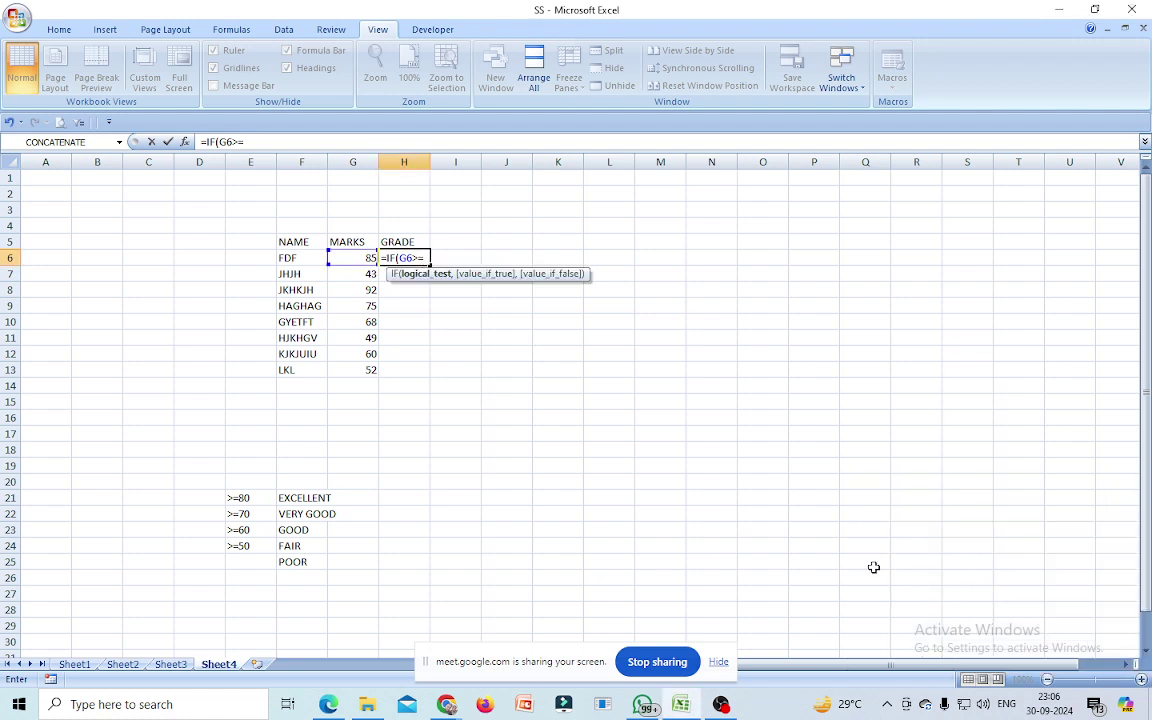
{"action": "type", "text": "80,"}
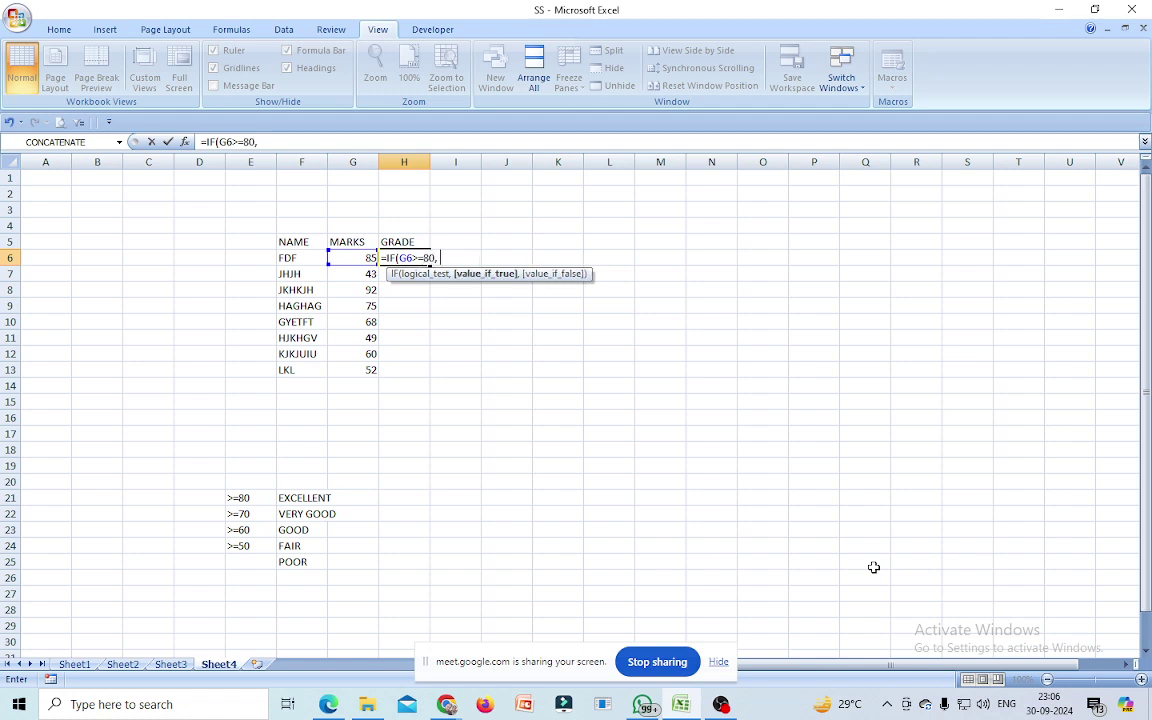
{"action": "type", "text": "\""}
{"action": "type", "text": "EXCELLENY"}
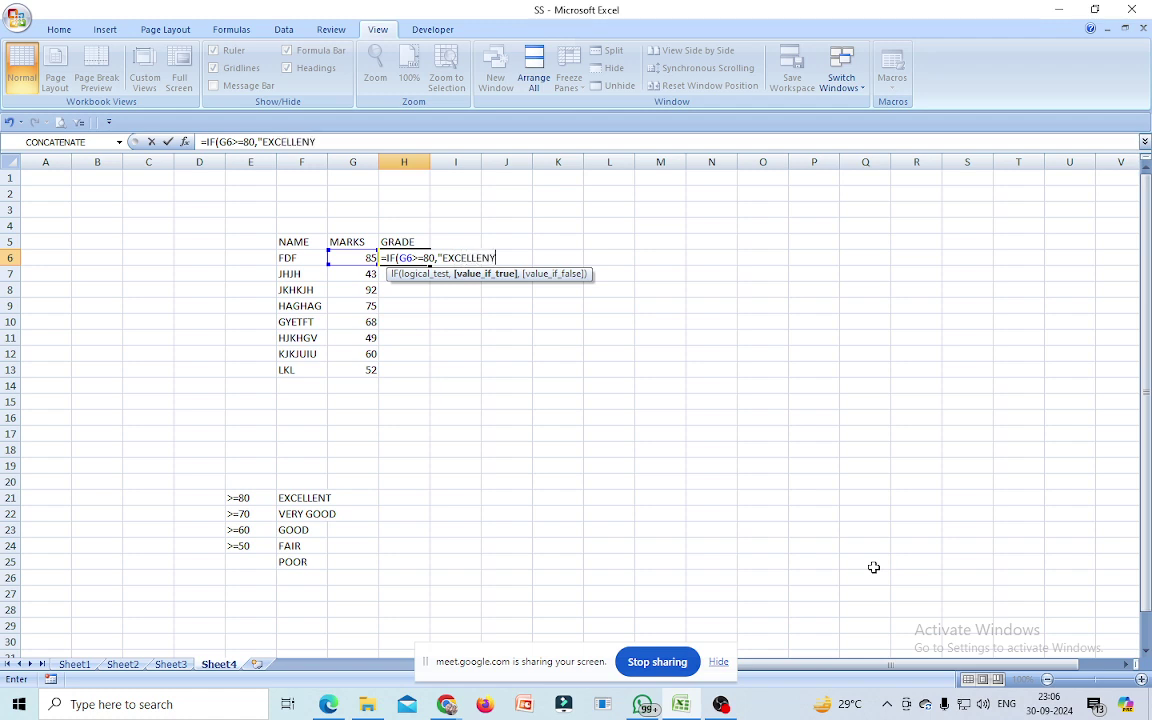
{"action": "type", "text": "\","}
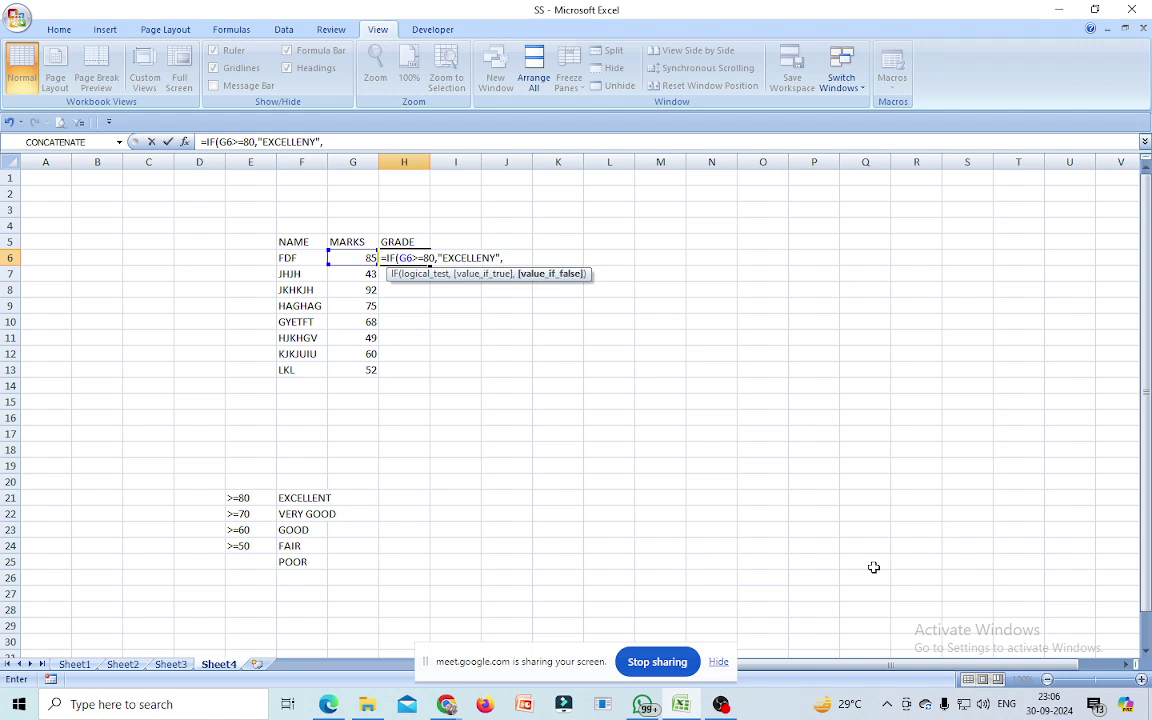
{"action": "type", "text": "IF"}
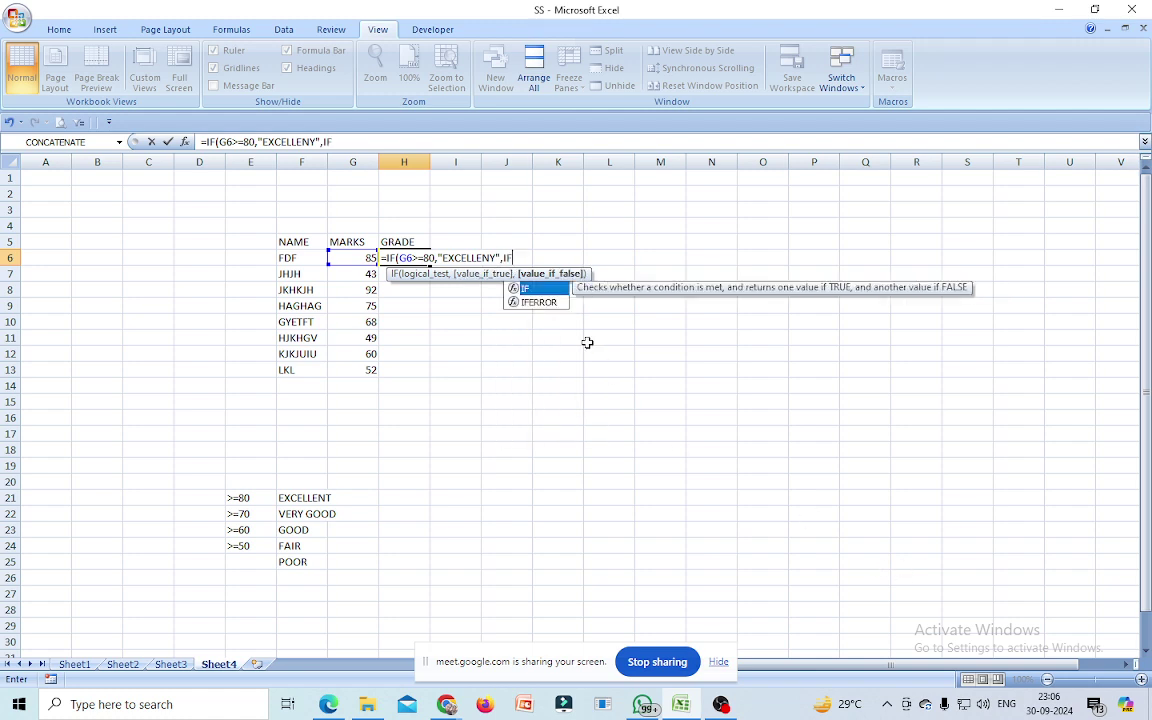
{"action": "double_click", "coordinate": [527, 288]}
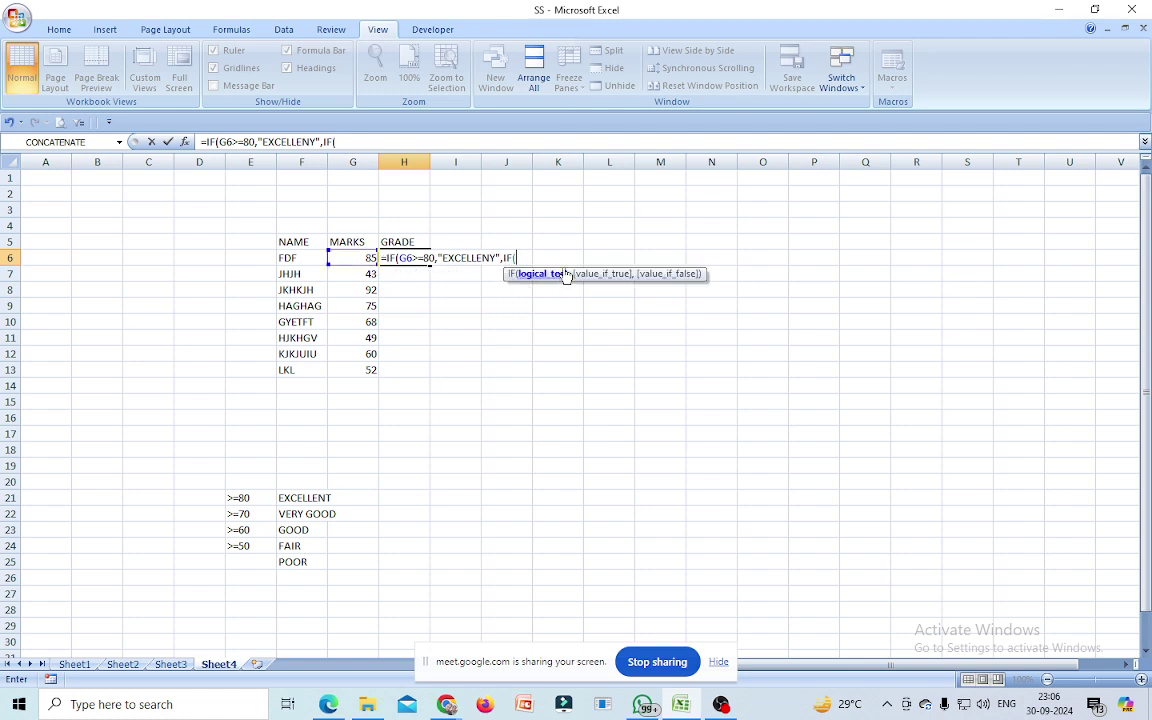
{"action": "left_click", "coordinate": [345, 259]}
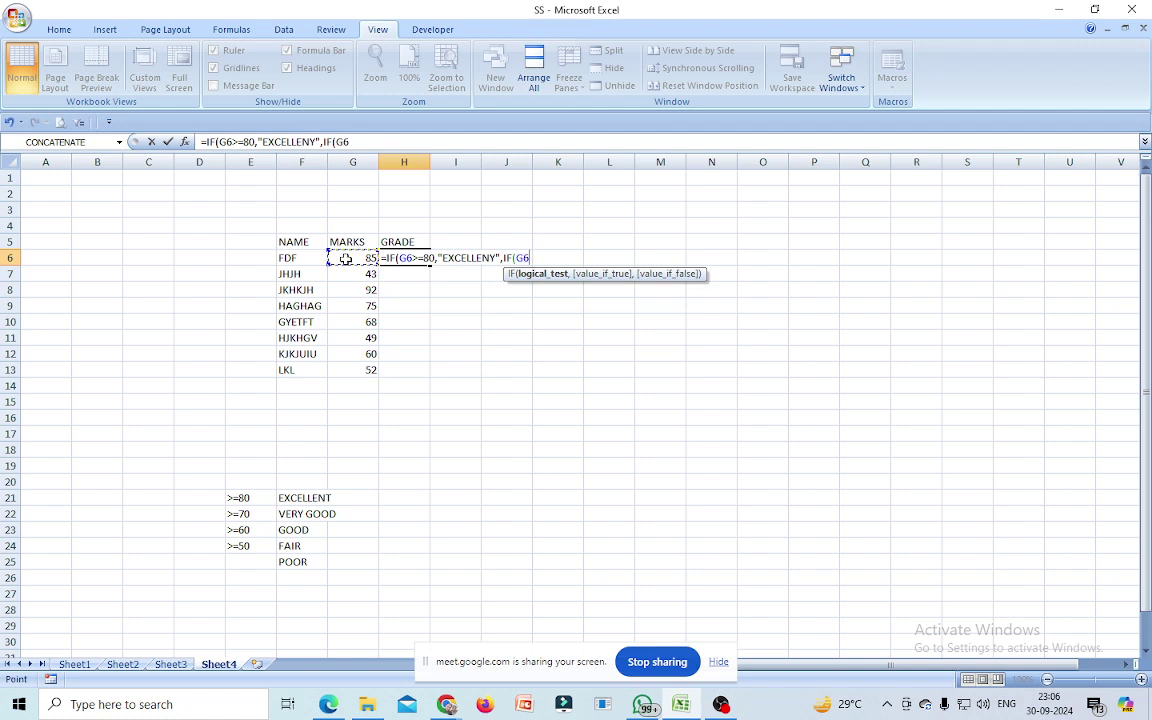
{"action": "type", "text": ">="}
{"action": "type", "text": "70,"}
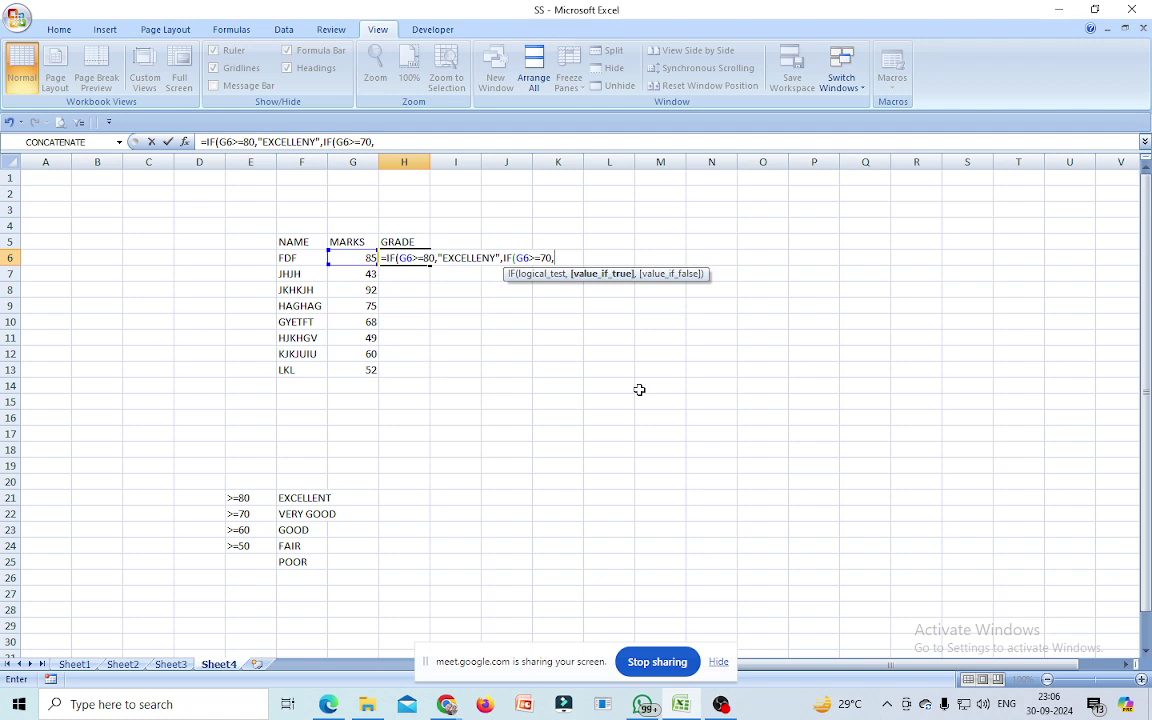
{"action": "type", "text": "\""}
{"action": "type", "text": "very "}
{"action": "type", "text": "good"}
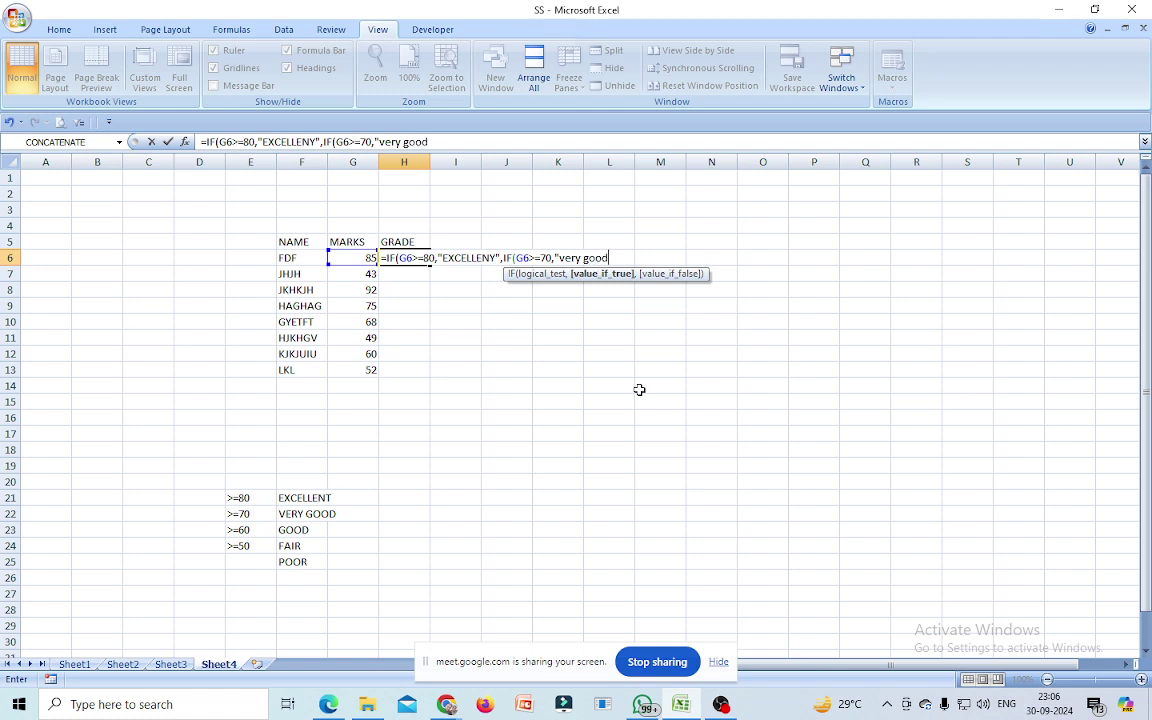
{"action": "type", "text": "\""}
{"action": "type", "text": ",if"}
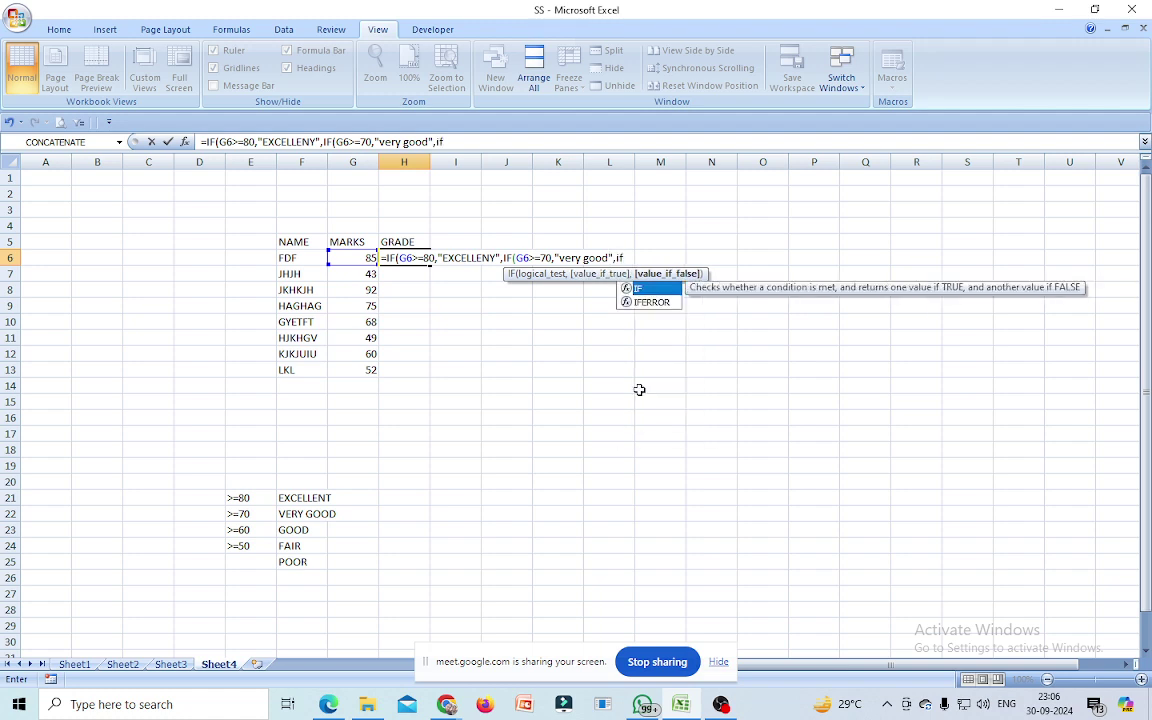
- Add the G6>=60 "good" and G6>=50 "fair"/"poor" branches, then the closing parentheses
{"action": "double_click", "coordinate": [645, 288]}
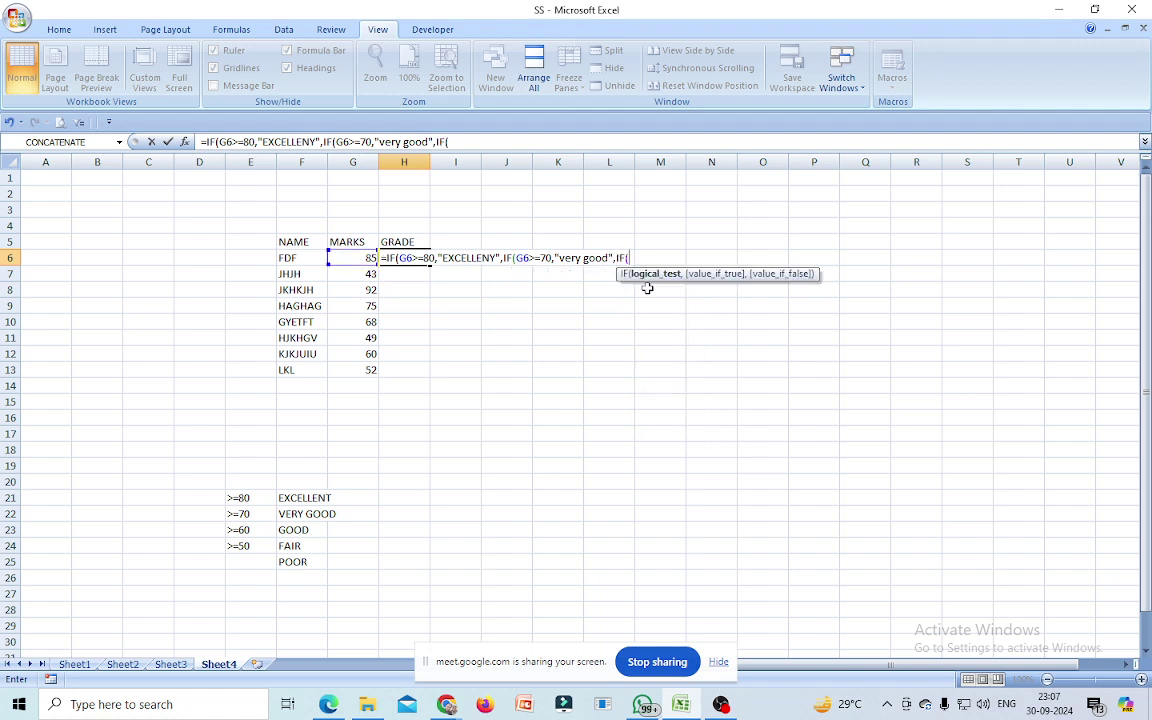
{"action": "left_click", "coordinate": [355, 257]}
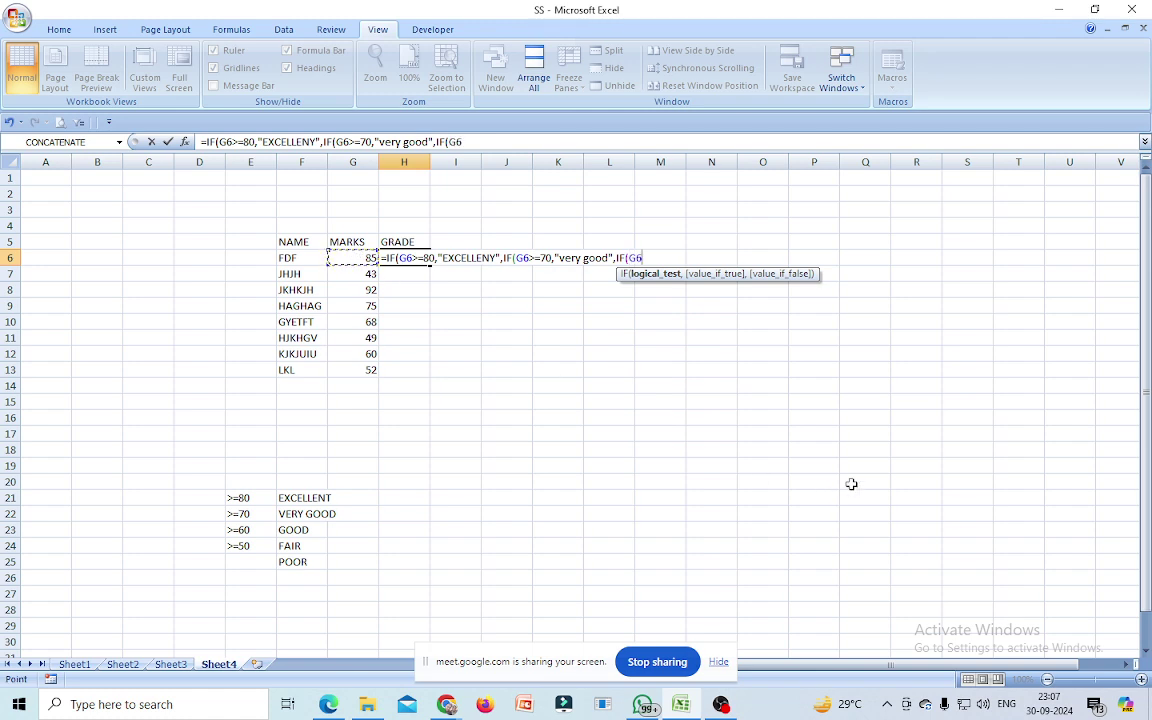
{"action": "type", "text": ">="}
{"action": "type", "text": "6>=60"}
{"action": "type", "text": ","}
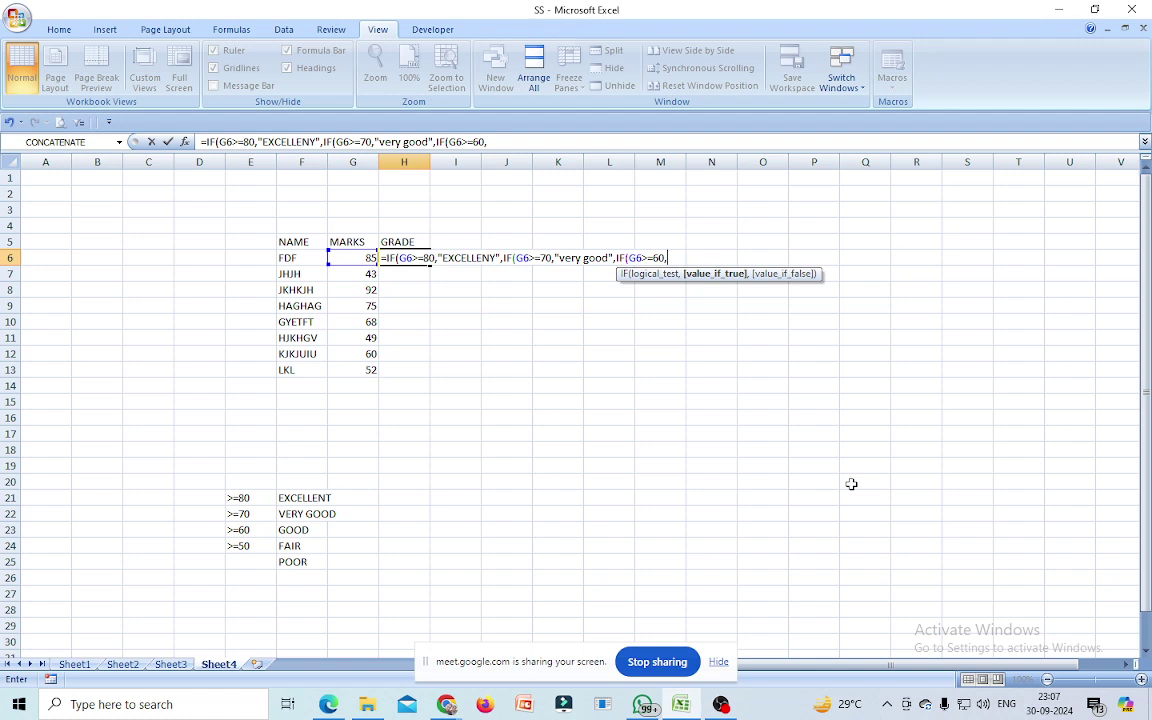
{"action": "type", "text": "\""}
{"action": "type", "text": "good\""}
{"action": "type", "text": ","}
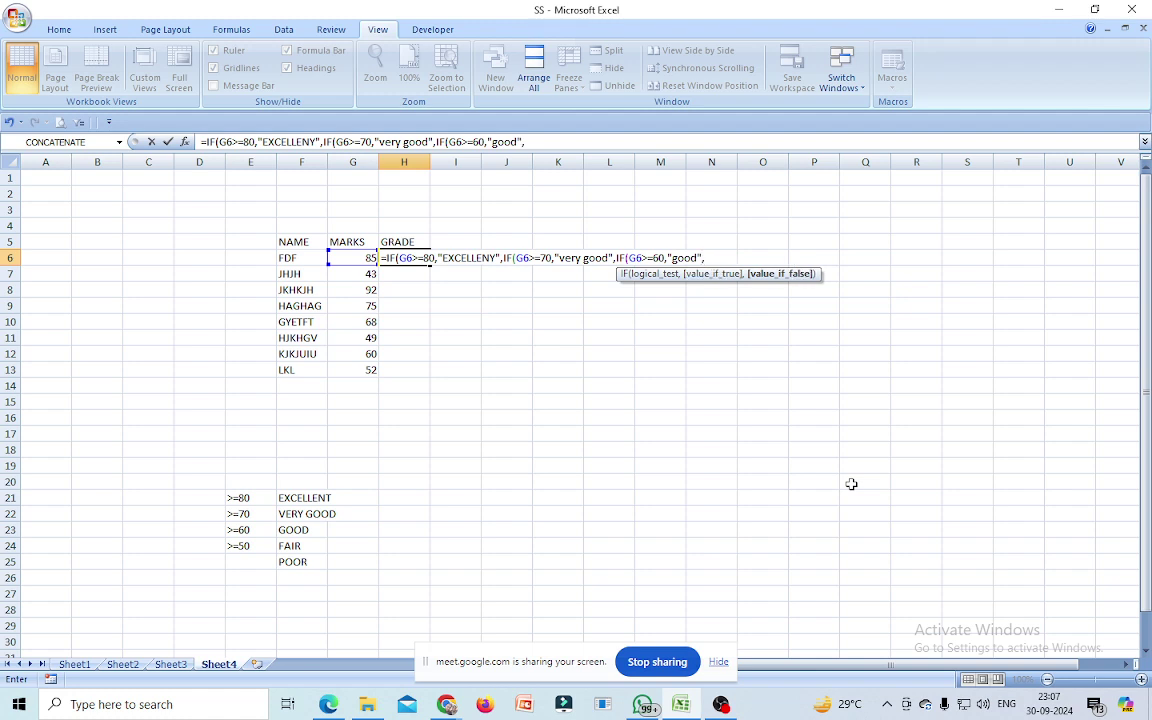
{"action": "type", "text": "if"}
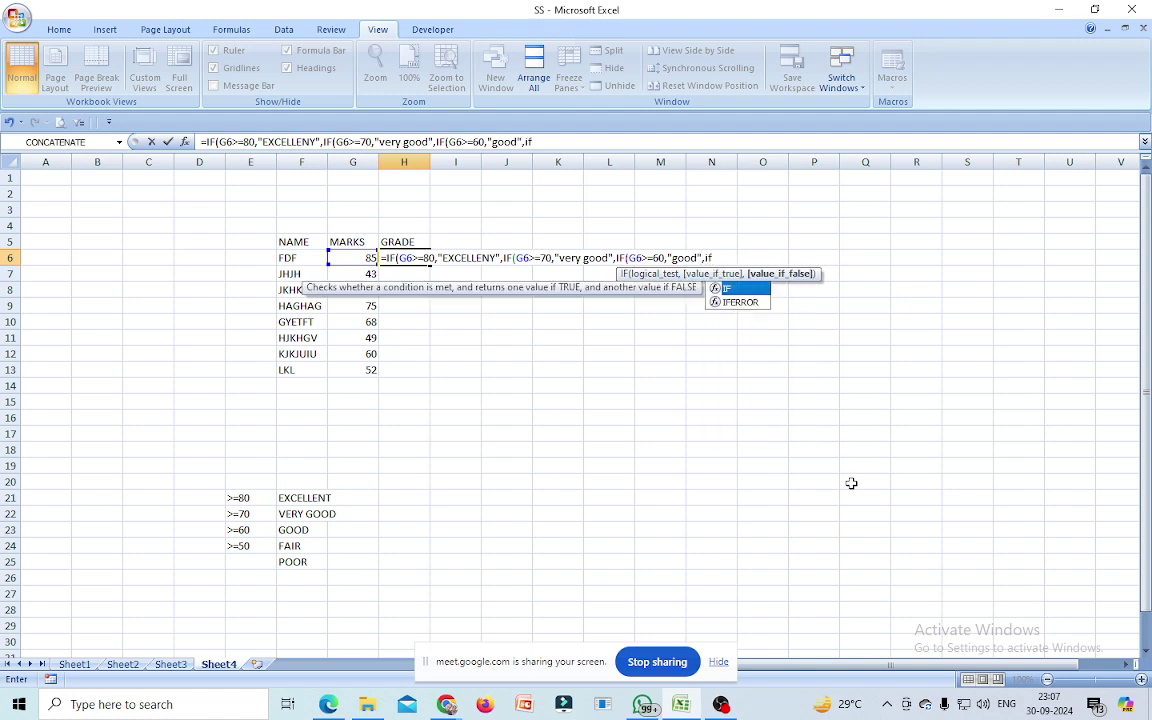
{"action": "left_click", "coordinate": [740, 296]}
{"action": "type", "text": "("}
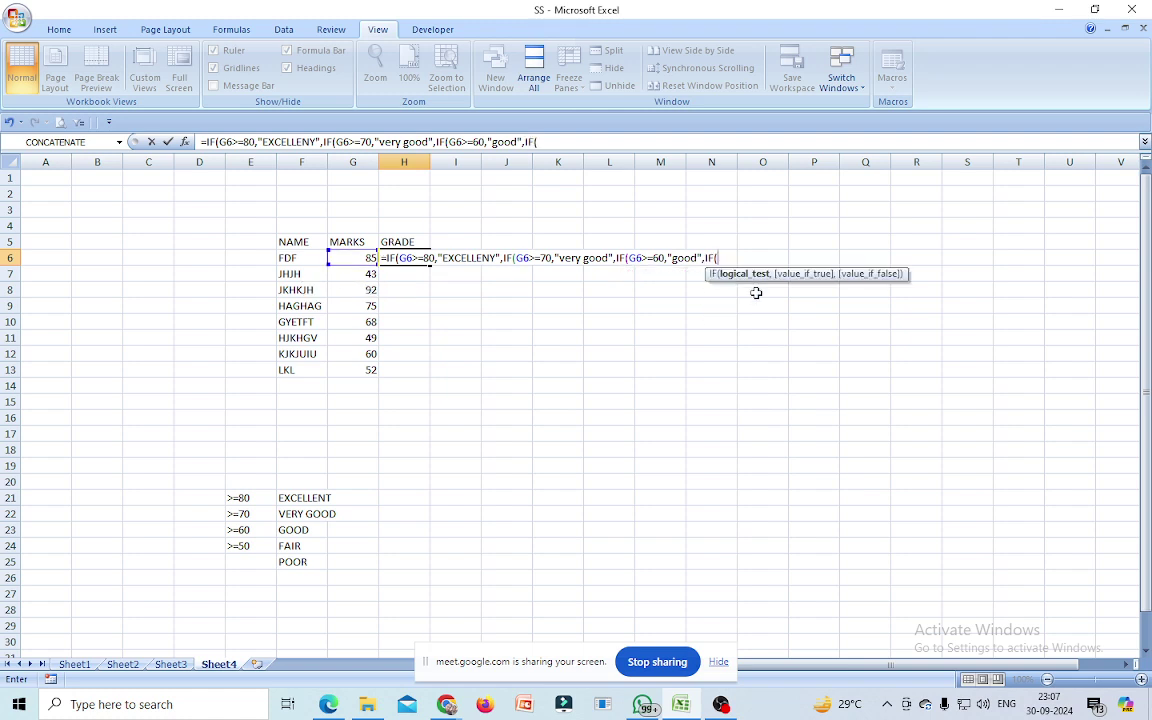
{"action": "left_click", "coordinate": [360, 258]}
{"action": "type", "text": ">"}
{"action": "type", "text": "="}
{"action": "type", "text": "50"}
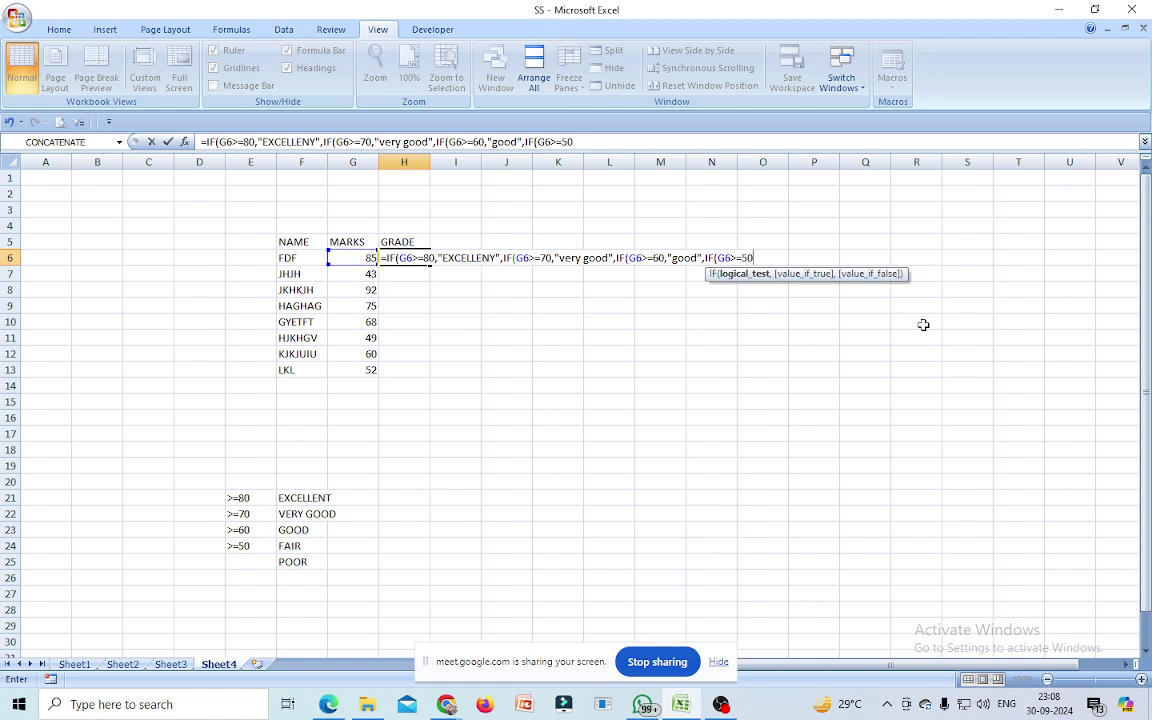
{"action": "type", "text": ",\"fai"}
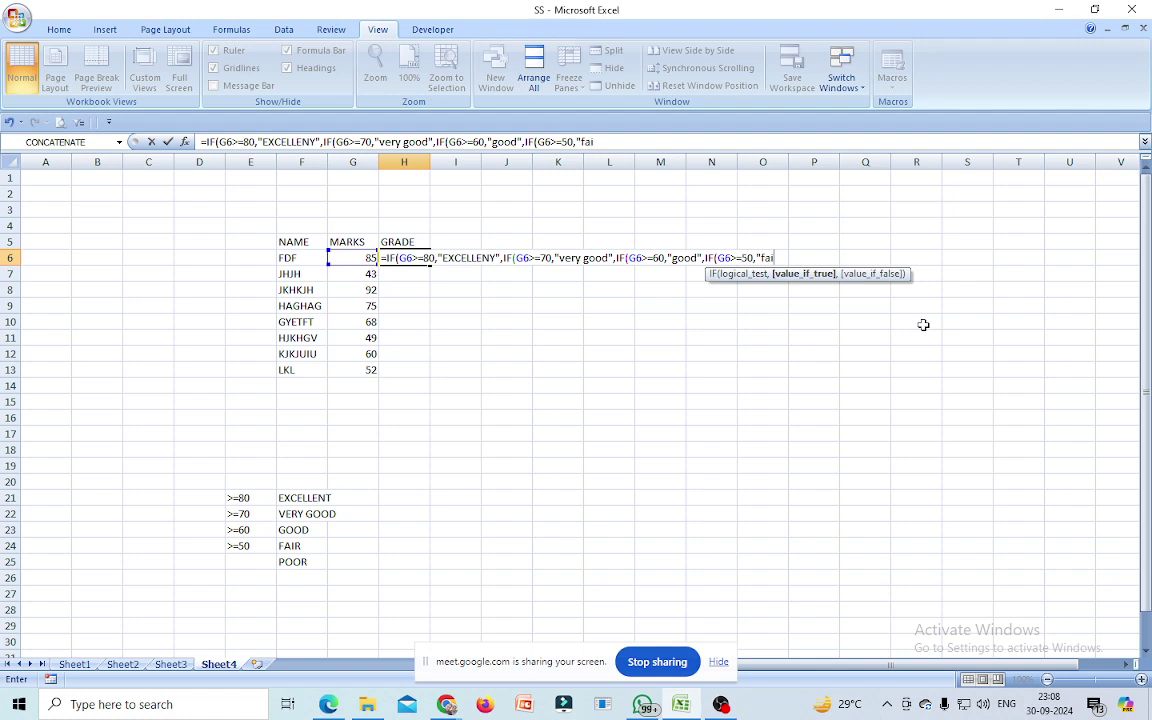
{"action": "type", "text": "r\""}
{"action": "type", "text": ","}
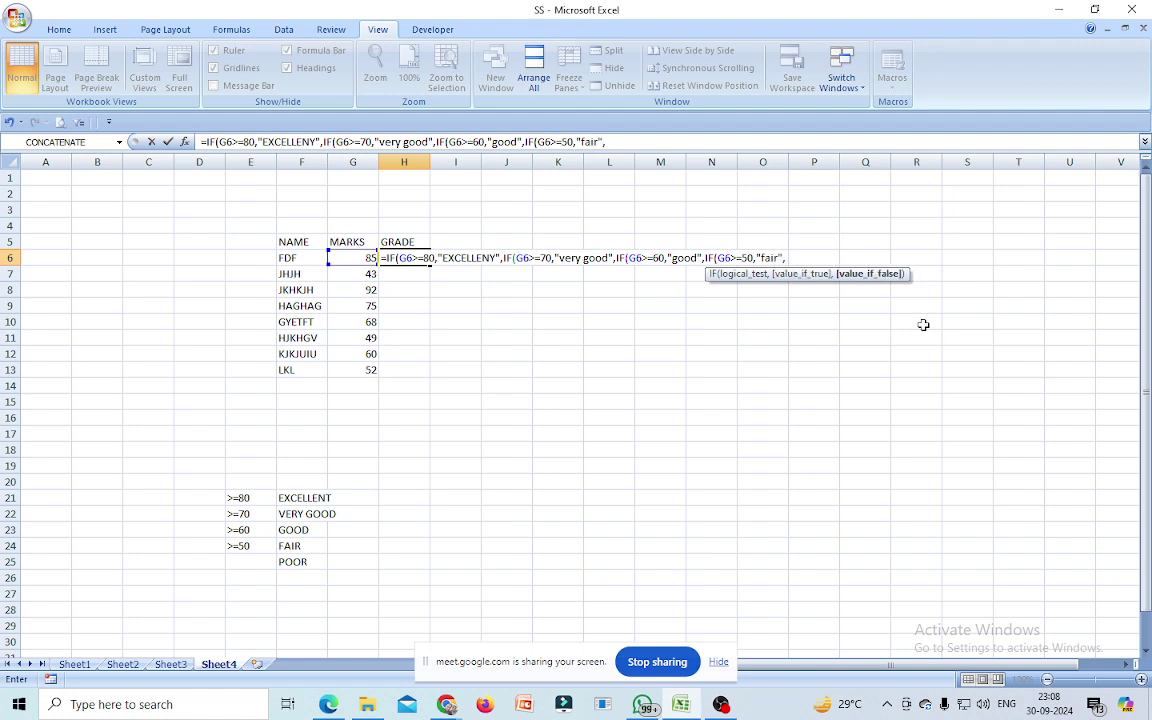
{"action": "type", "text": "\"poor\""}
{"action": "type", "text": ")"}
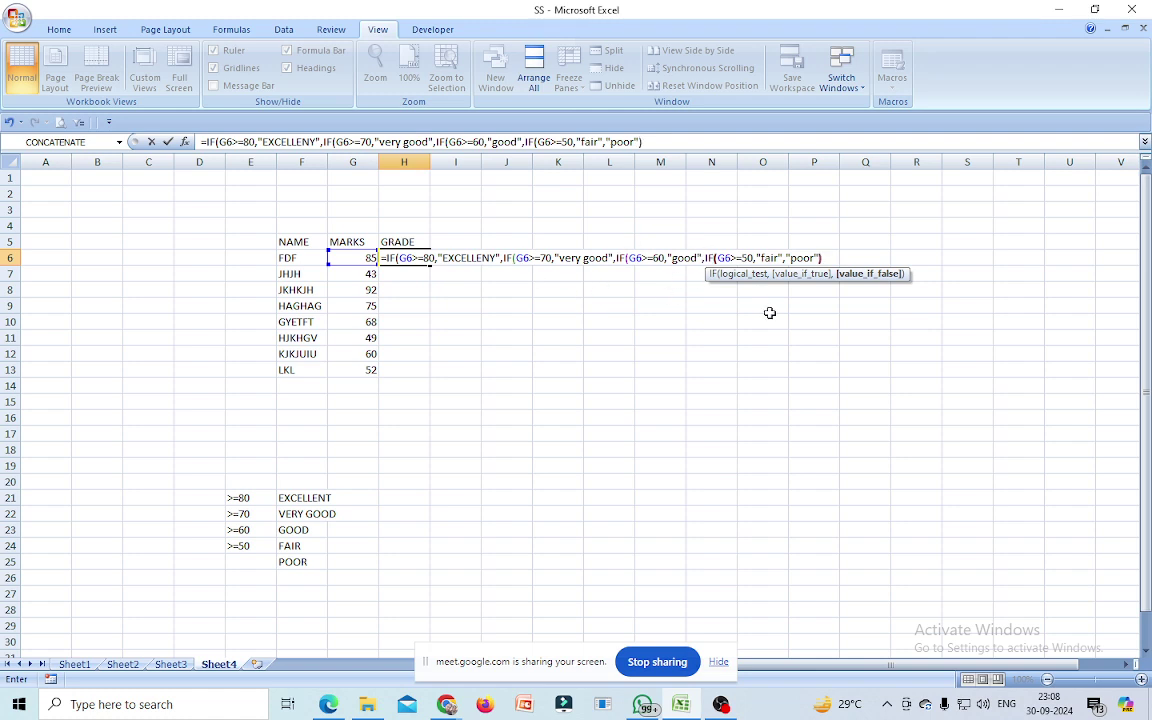
{"action": "type", "text": ")))"}
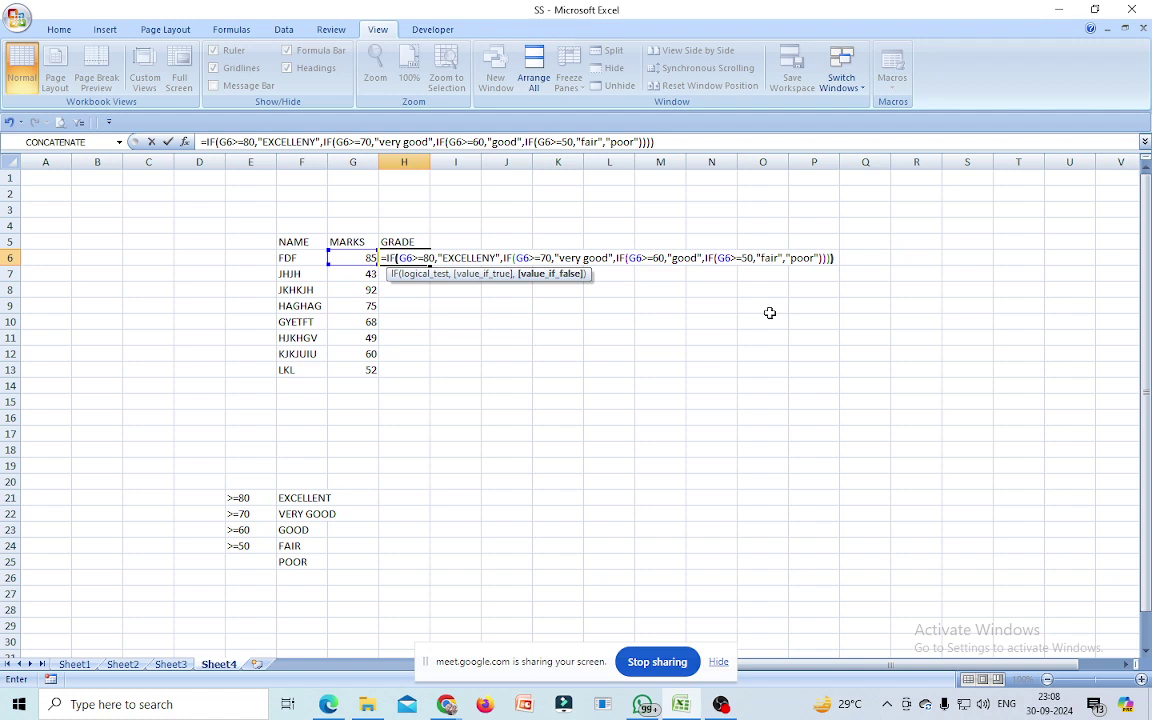
- Enter the nested IF in H6 and fill it down to H13
{"action": "key", "text": "Return"}
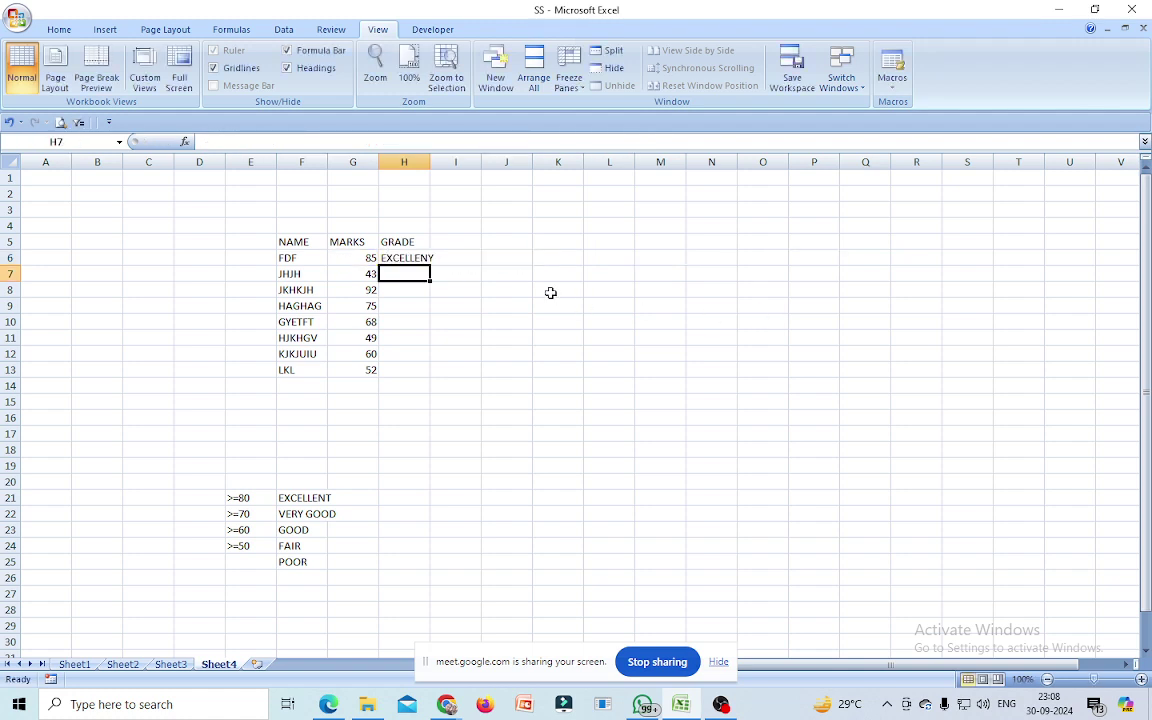
{"action": "left_click", "coordinate": [409, 262]}
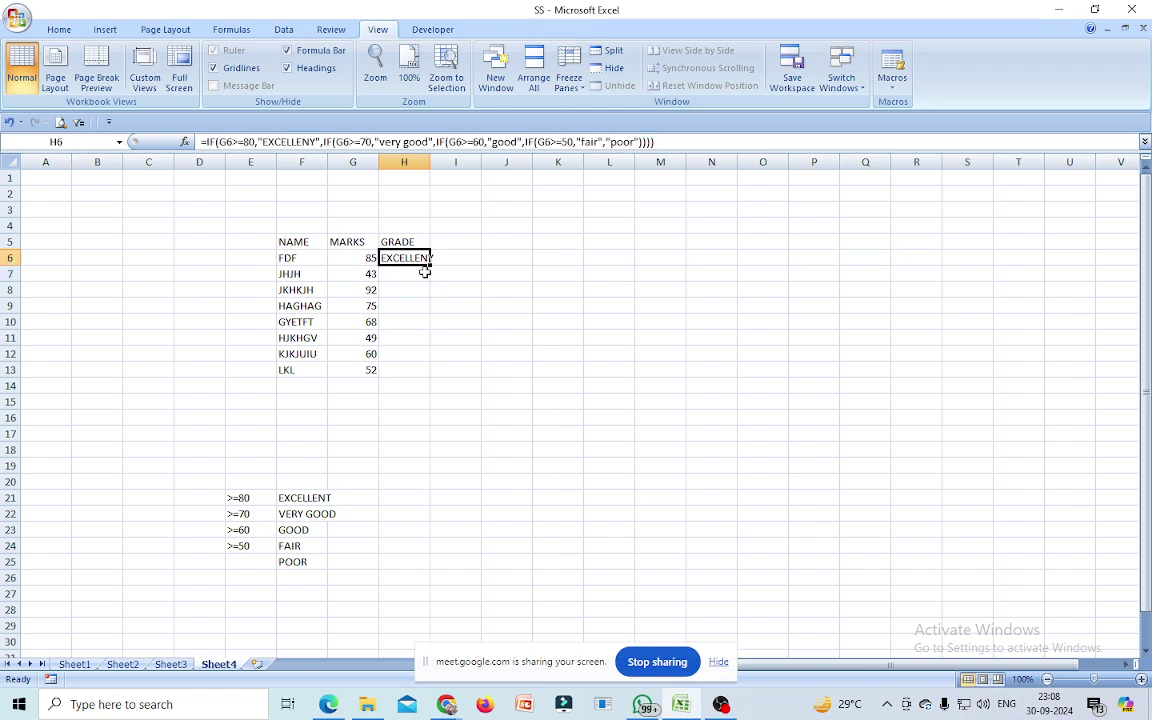
{"action": "left_click_drag", "start_coordinate": [429, 266], "coordinate": [432, 376]}
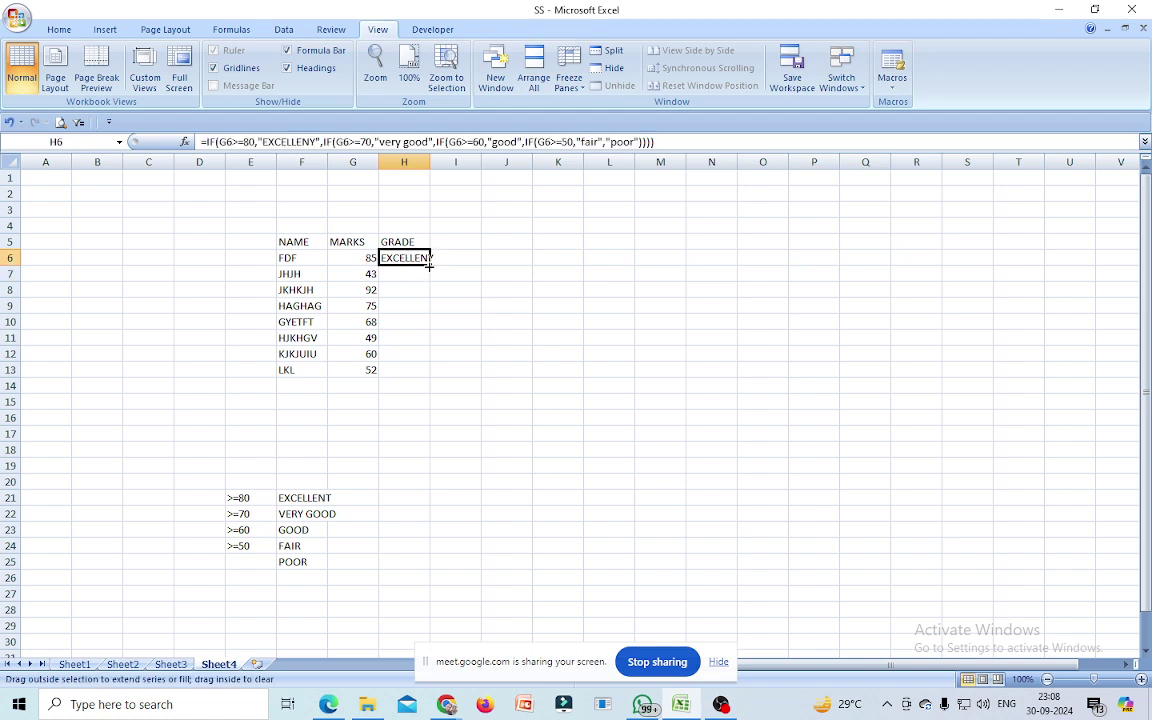
{"action": "left_click", "coordinate": [743, 472]}
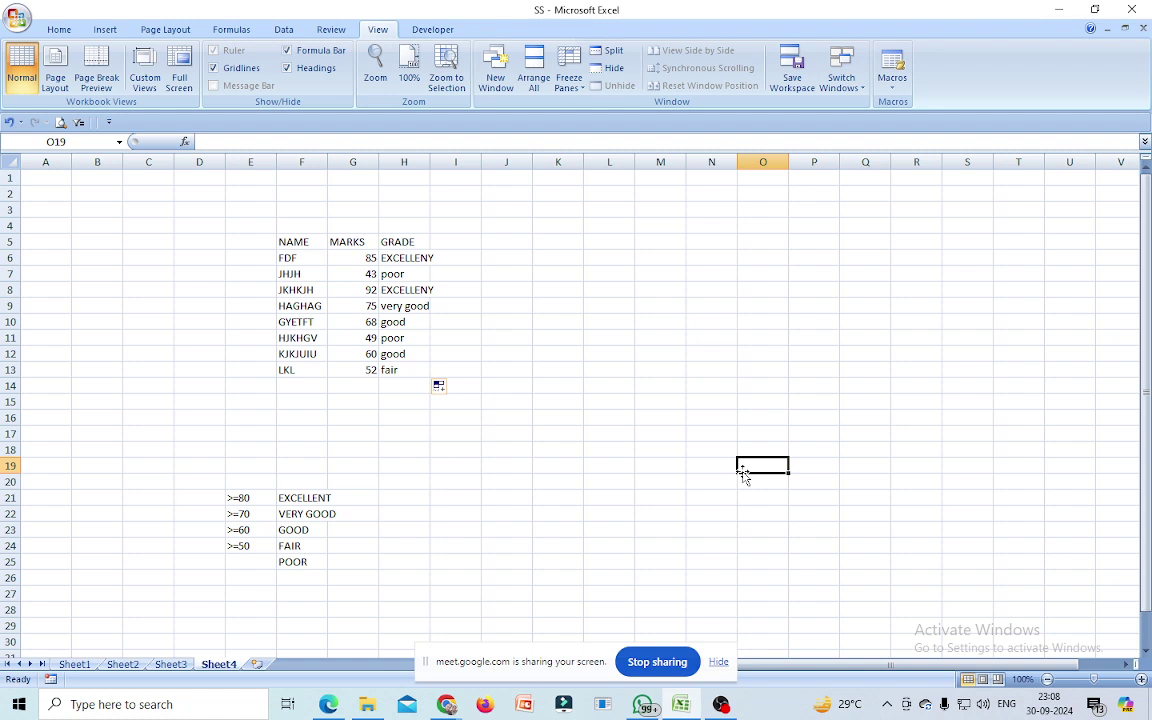
- Fix the misspelled EXCELLENY to EXCELLENT in H6's formula
{"action": "left_click", "coordinate": [405, 257]}
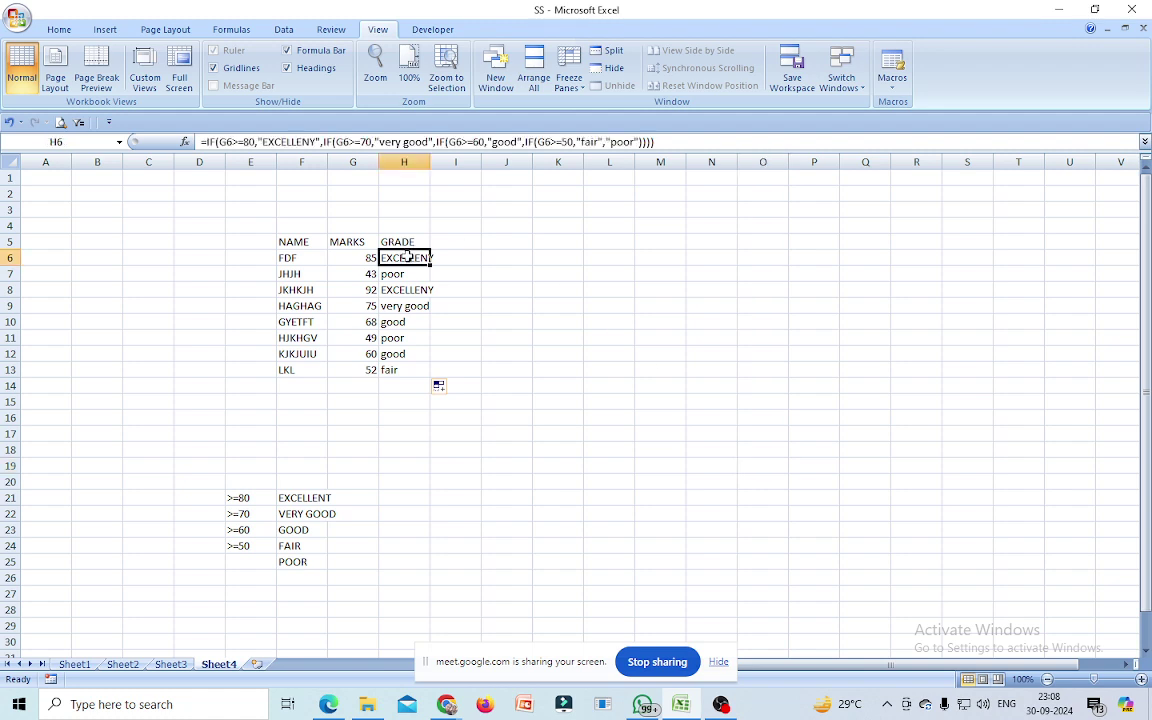
{"action": "left_click", "coordinate": [317, 142]}
{"action": "key", "text": "BackSpace"}
{"action": "type", "text": "t"}
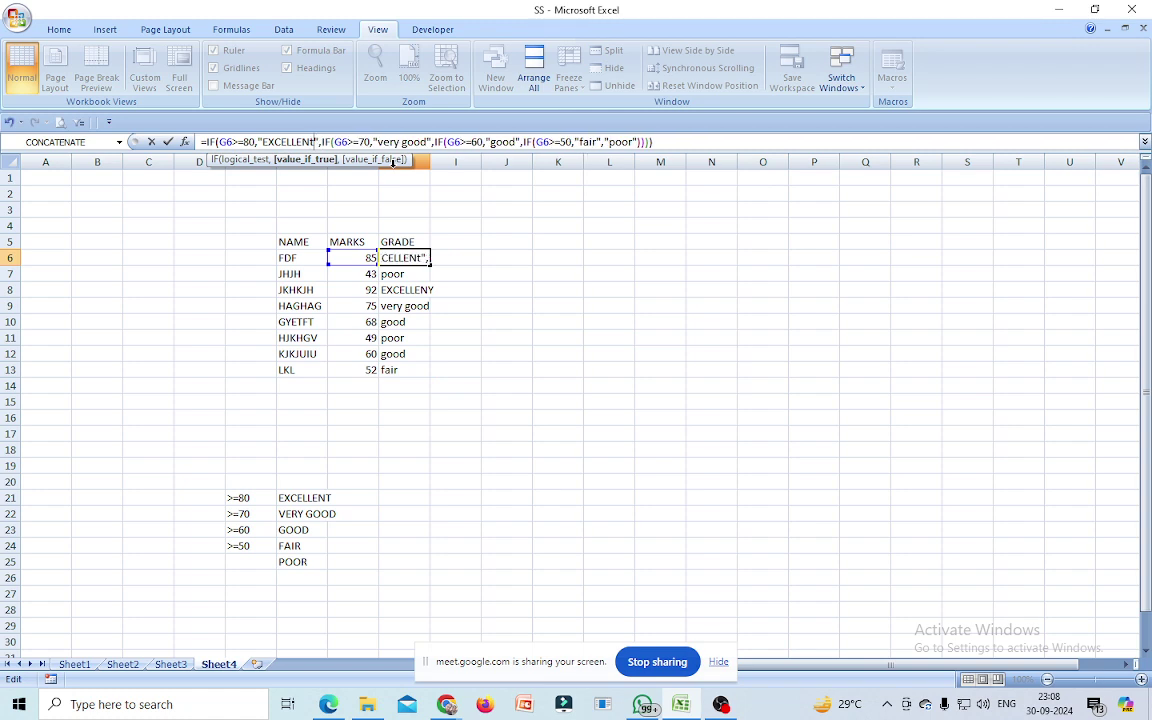
{"action": "key", "text": "BackSpace"}
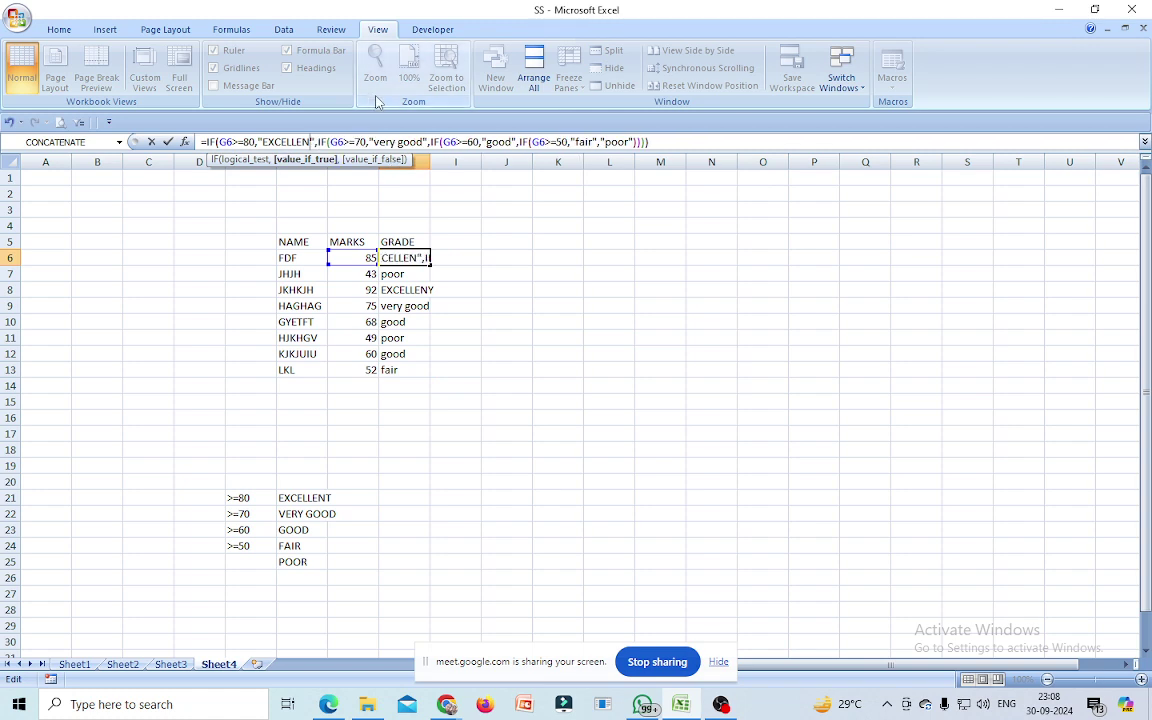
{"action": "type", "text": "T"}
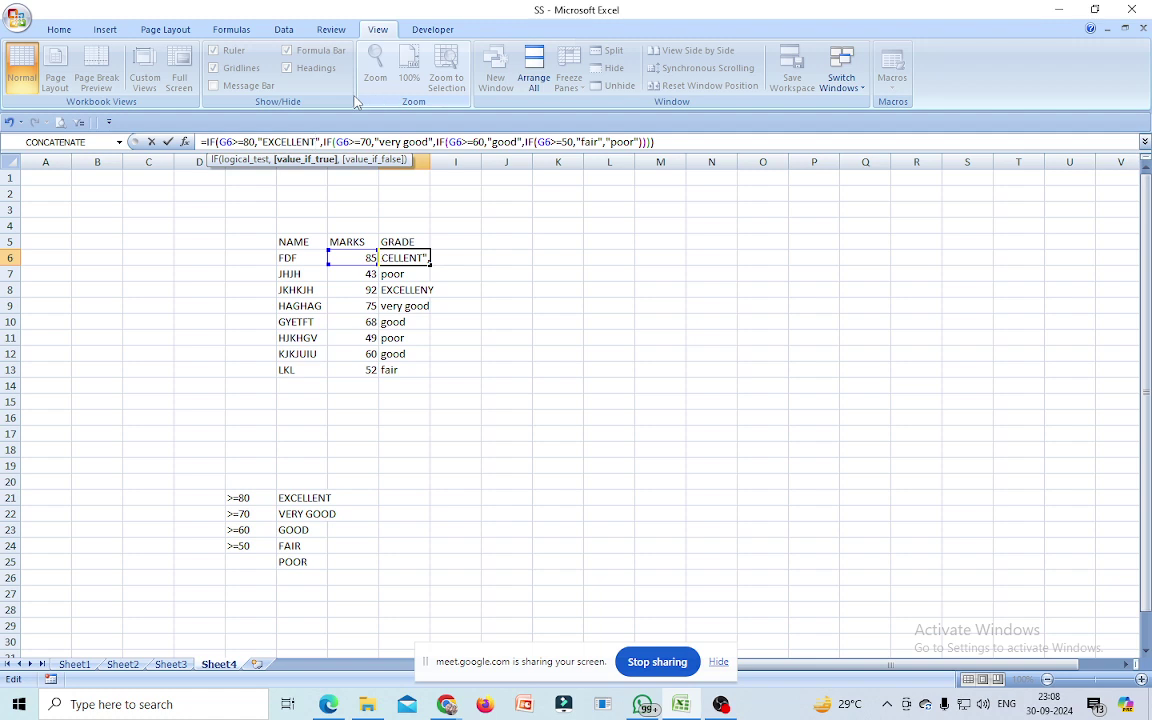
{"action": "left_click", "coordinate": [661, 143]}
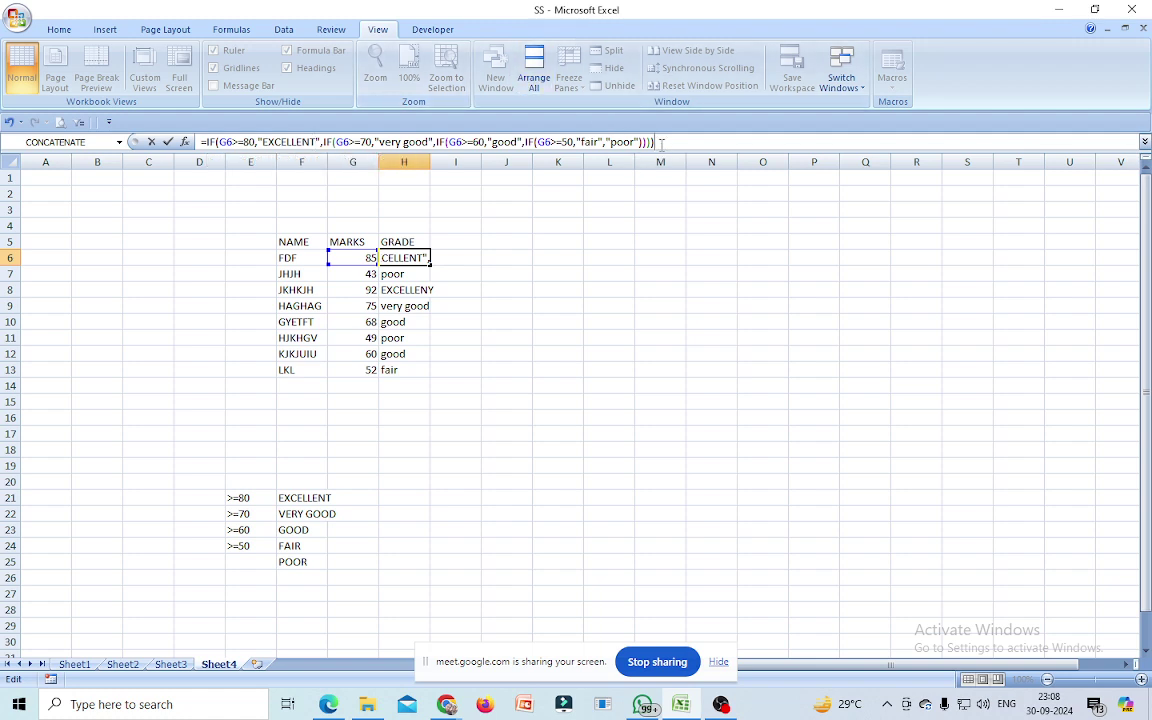
{"action": "key", "text": "Return"}
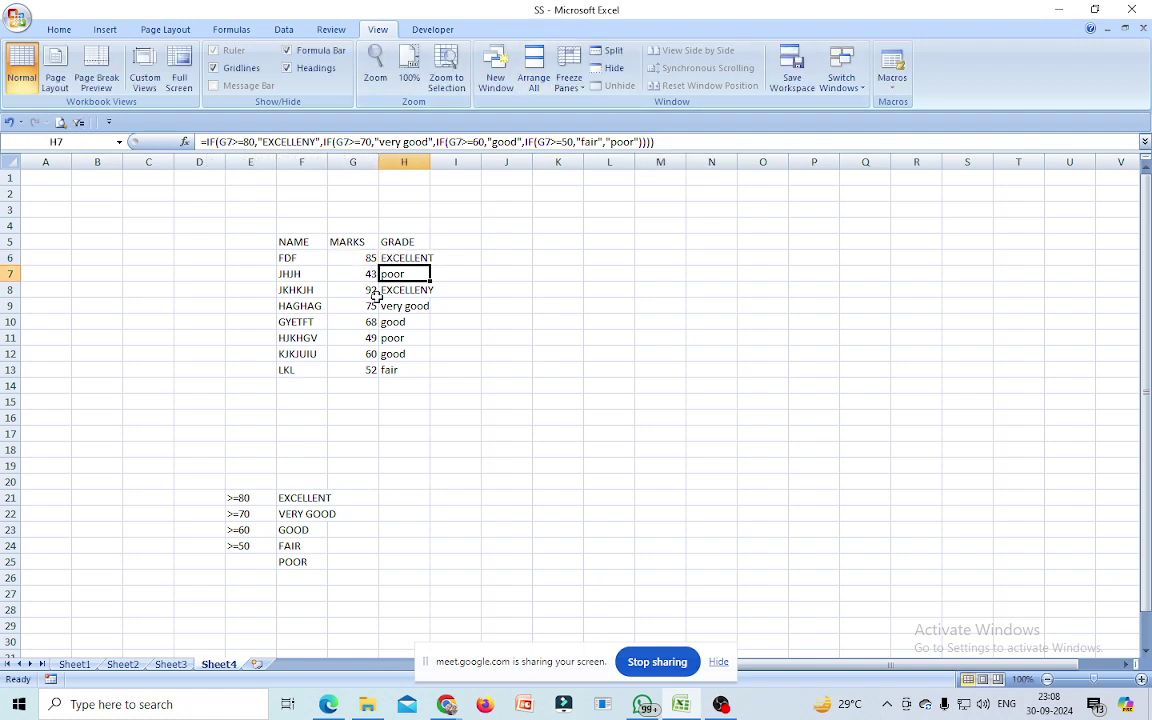
- Refill the corrected formula down through H13 and widen column H
{"action": "left_click", "coordinate": [397, 256]}
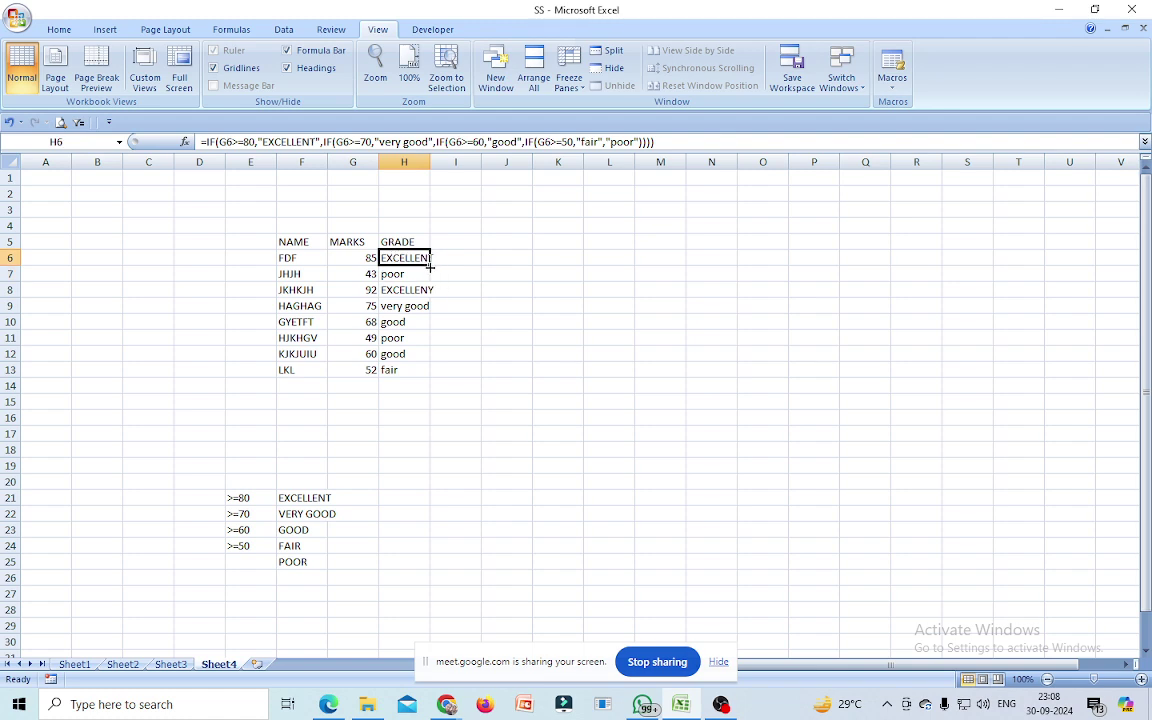
{"action": "left_click_drag", "start_coordinate": [430, 265], "coordinate": [432, 370]}
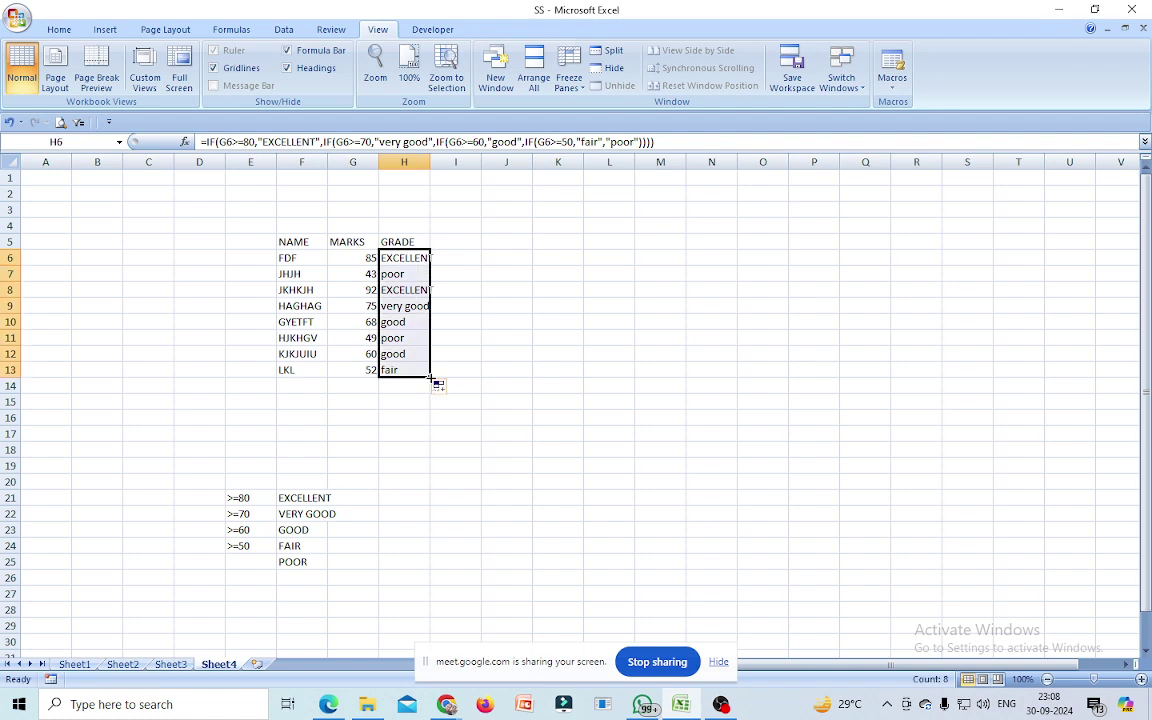
{"action": "left_click", "coordinate": [587, 500]}
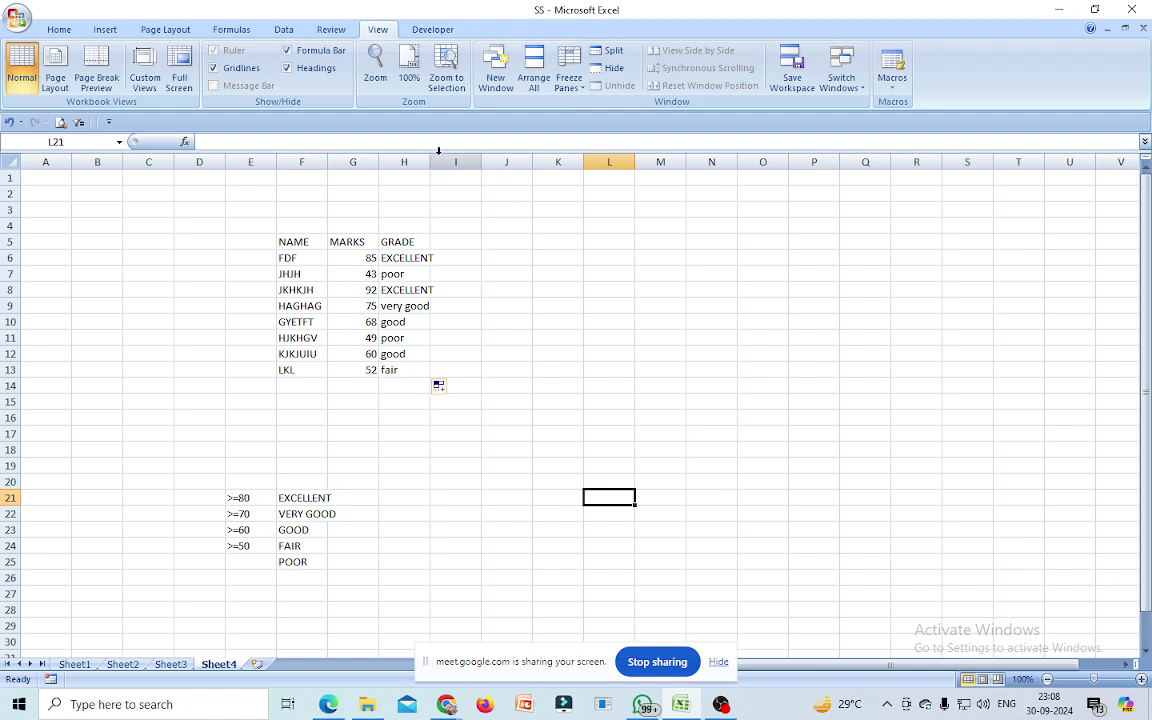
{"action": "left_click_drag", "start_coordinate": [429, 159], "coordinate": [436, 159]}
{"action": "left_click", "coordinate": [746, 353]}
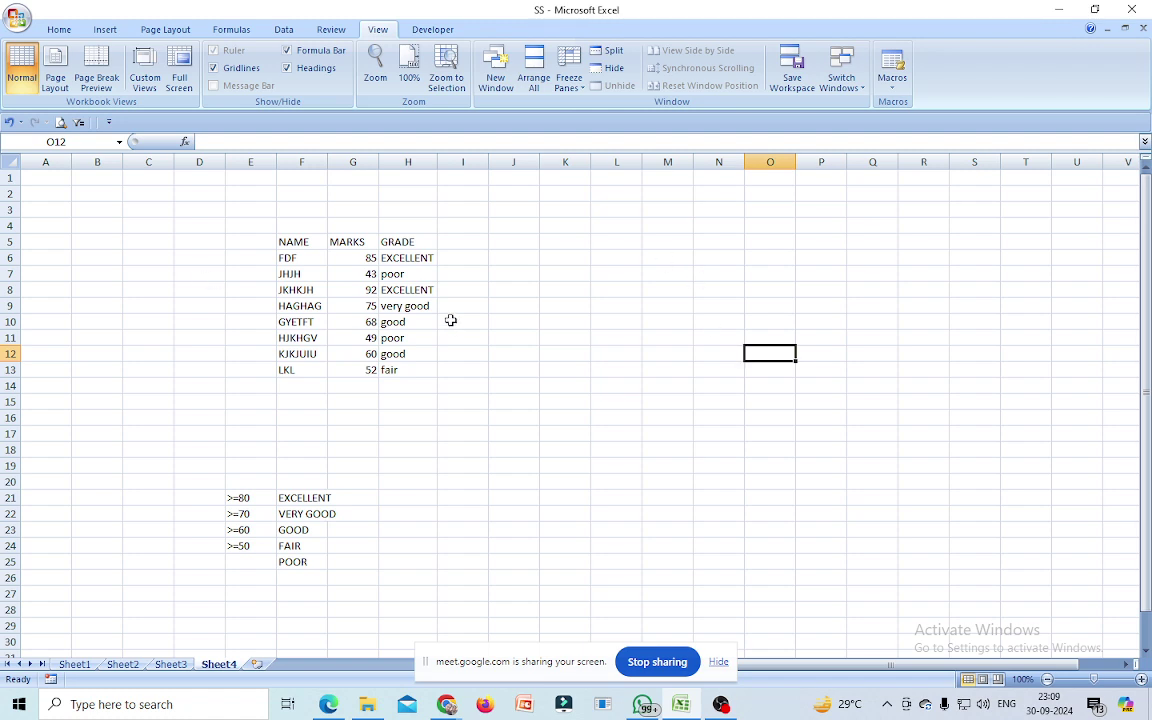
{"action": "left_click", "coordinate": [408, 259]}
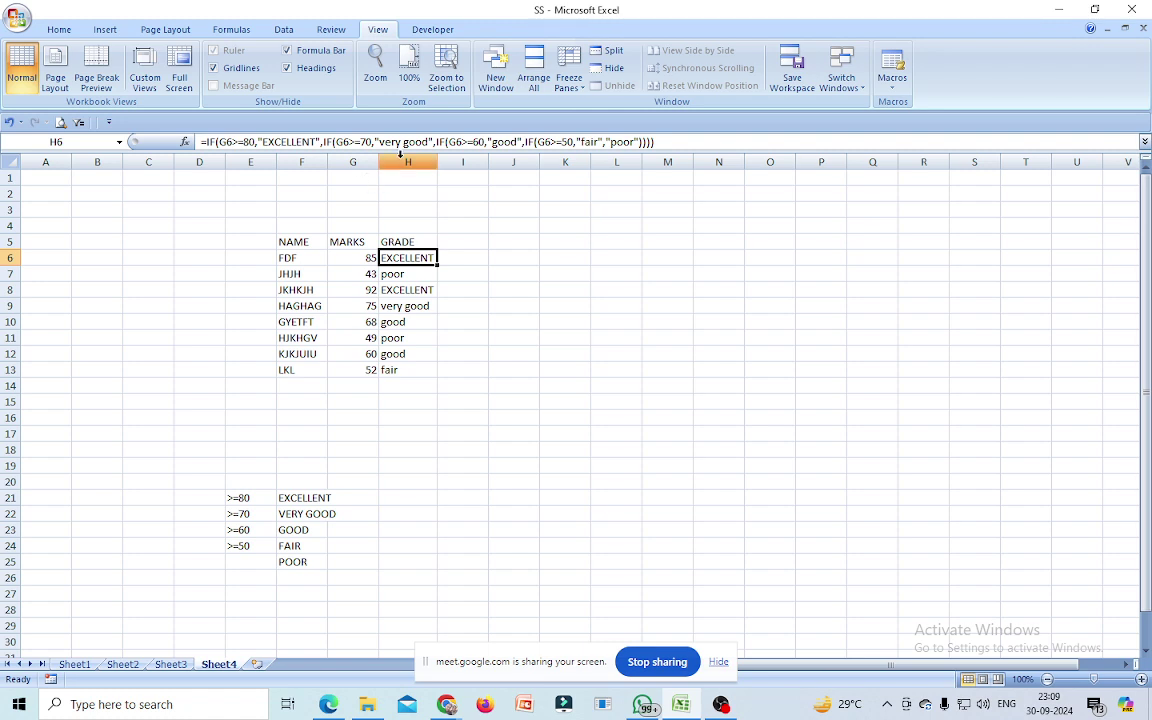
{"action": "left_click", "coordinate": [75, 664]}
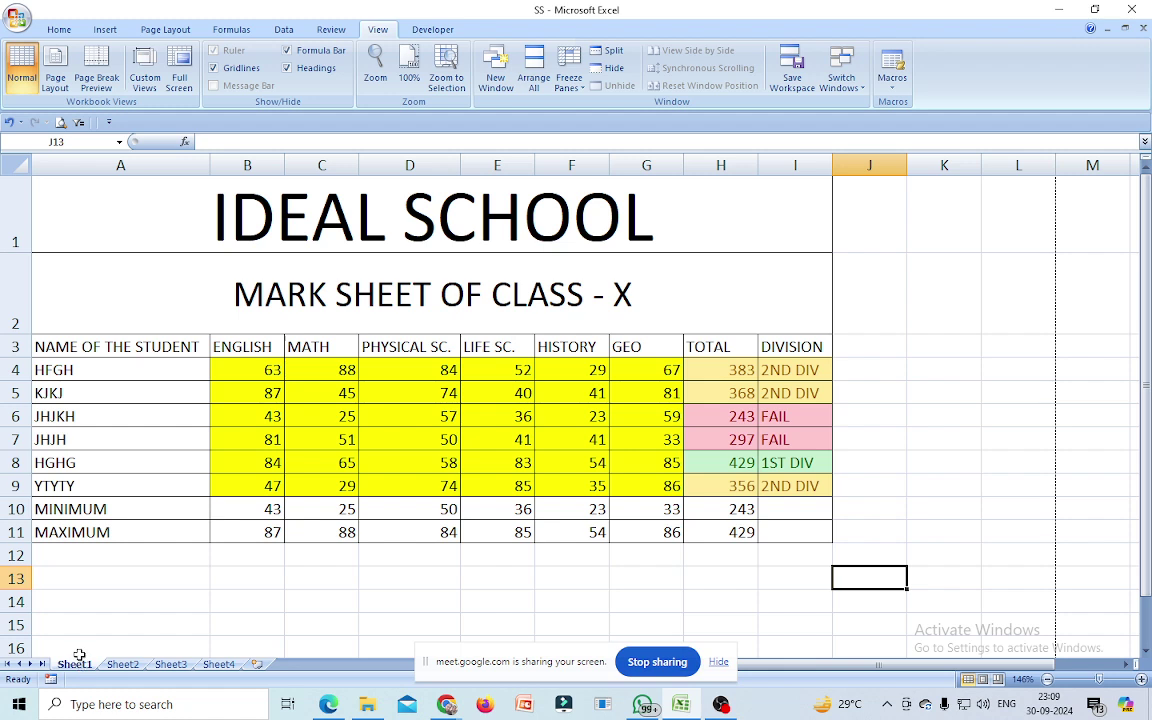
{"action": "left_click", "coordinate": [792, 378]}
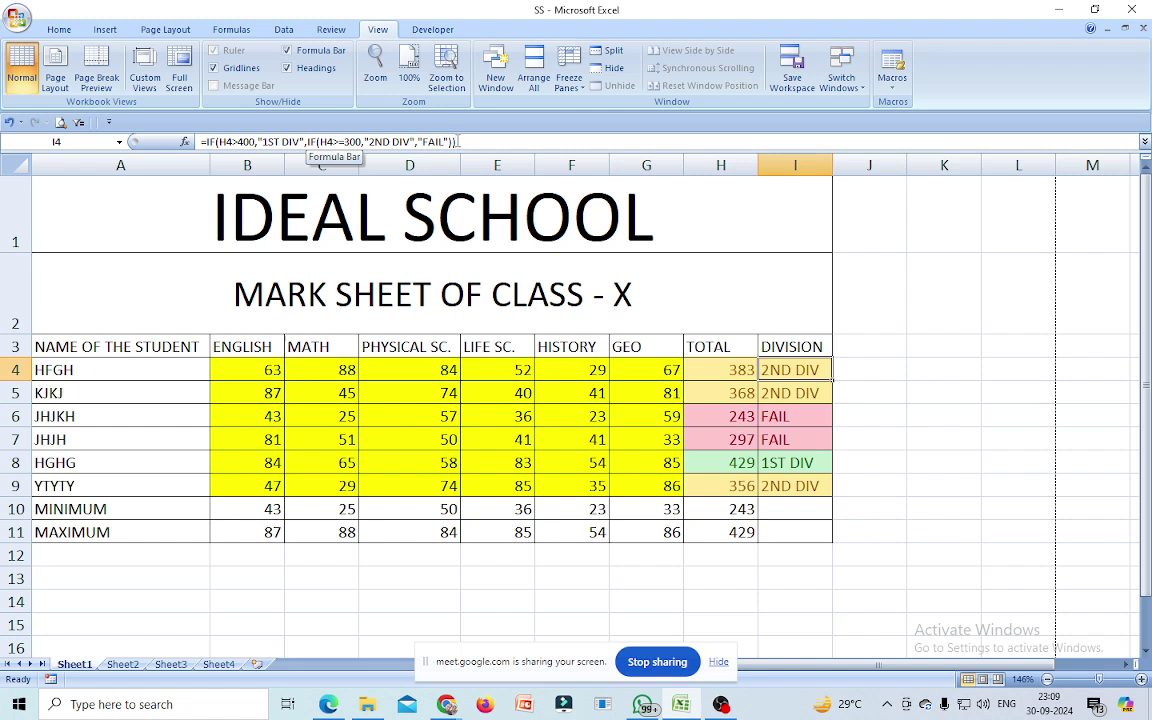
{"action": "left_click", "coordinate": [219, 664]}
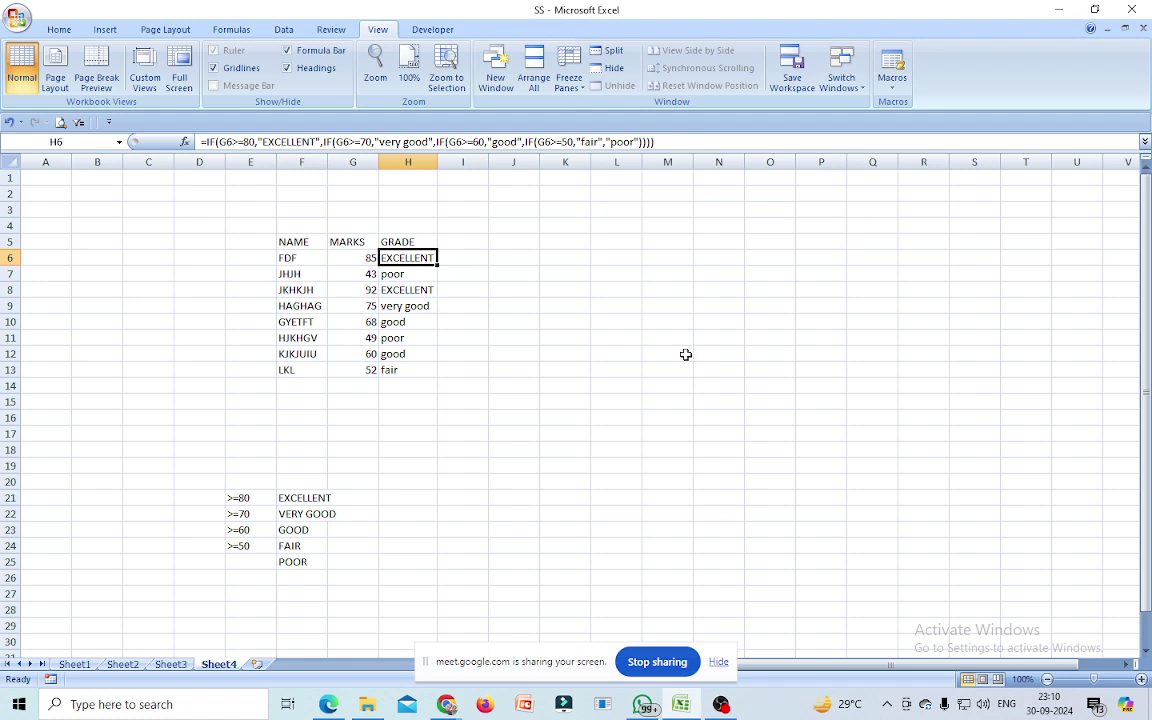
- Save the workbook, then close Excel and the PDF viewer window
{"action": "left_click", "coordinate": [18, 17]}
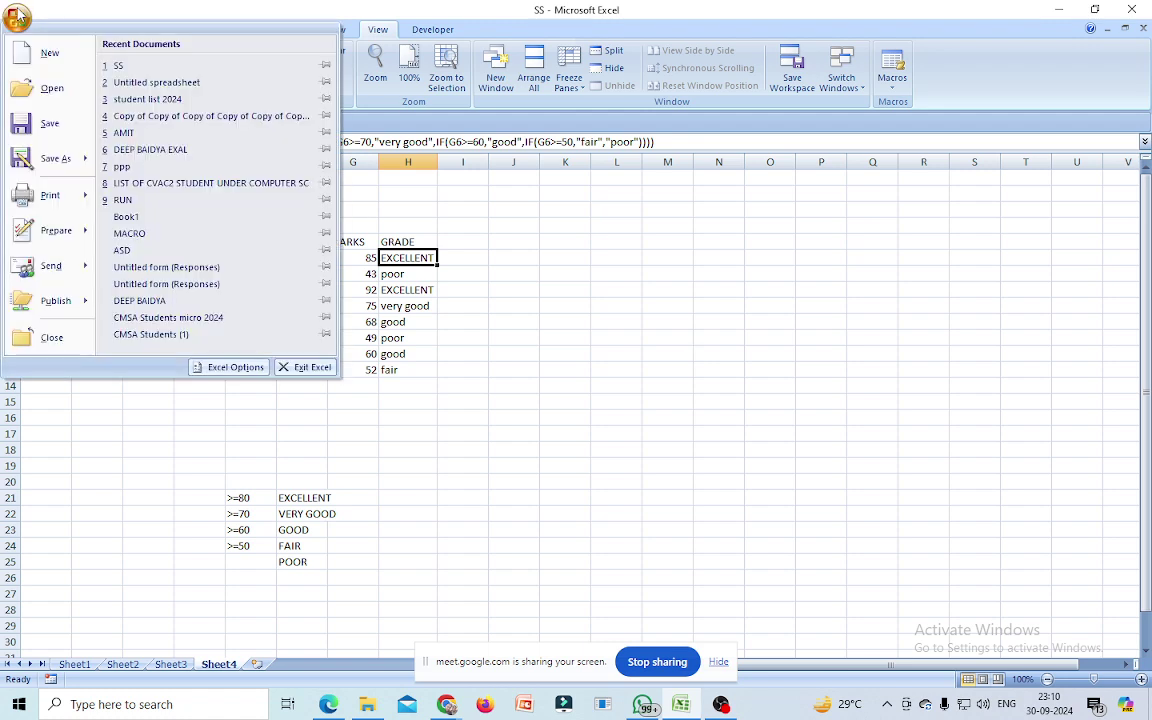
{"action": "left_click", "coordinate": [50, 123]}
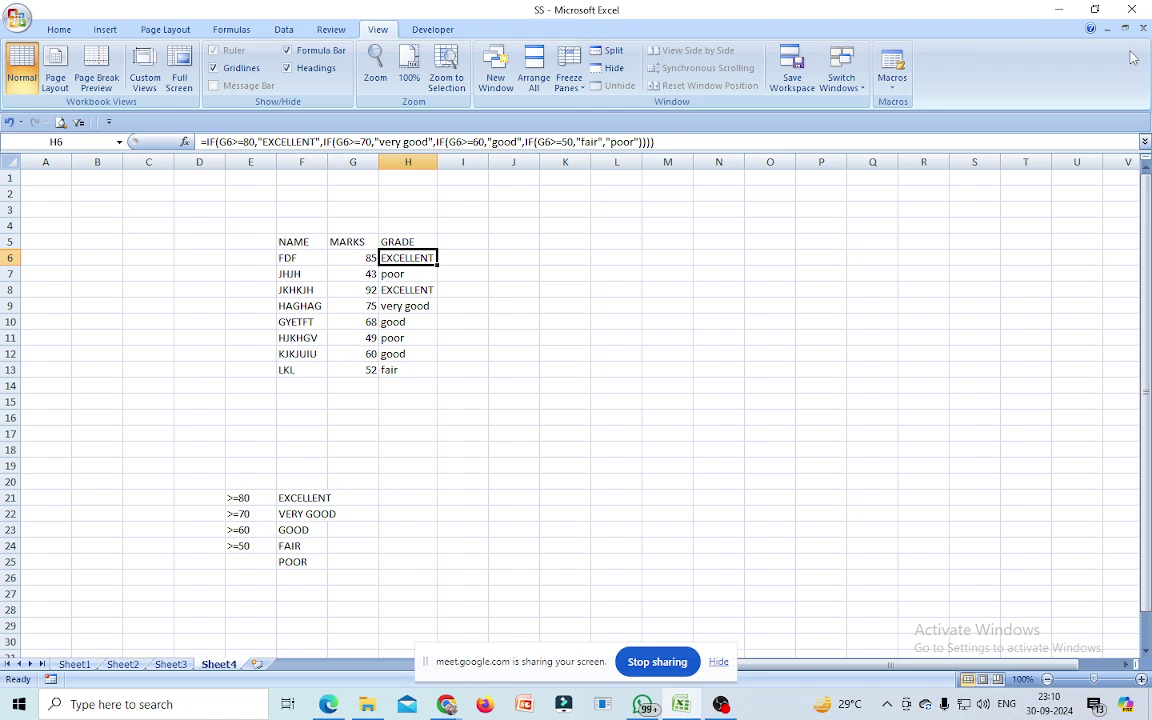
{"action": "left_click", "coordinate": [1134, 10]}
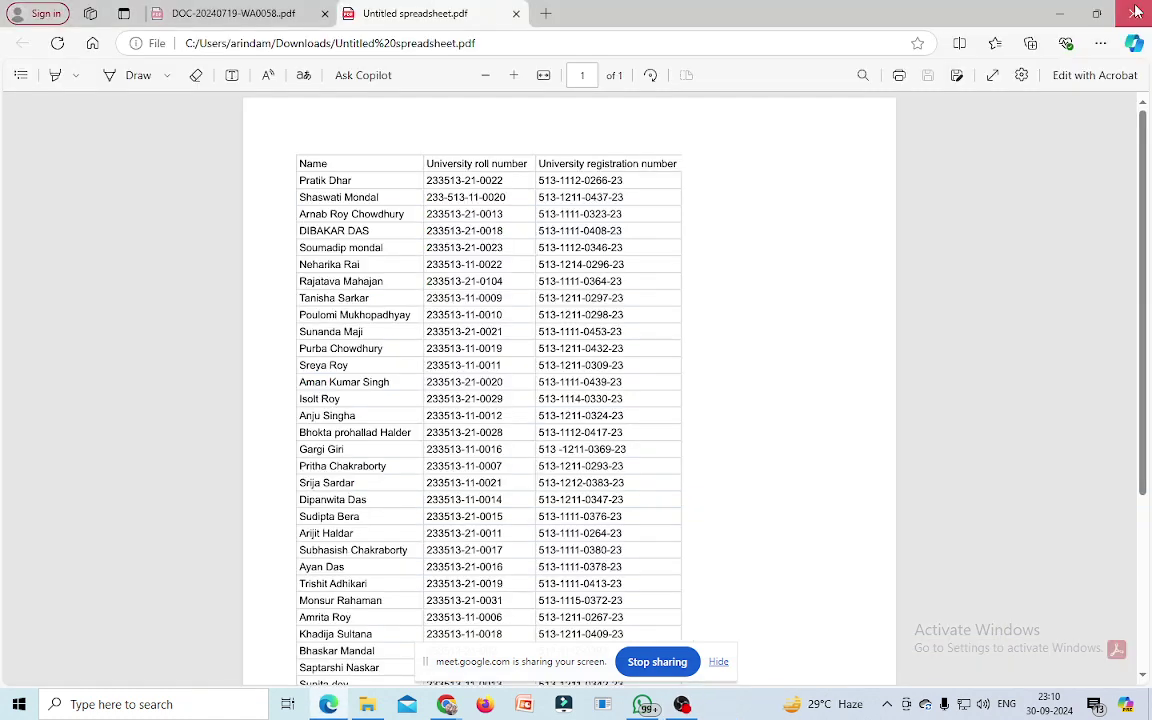
{"action": "left_click", "coordinate": [1134, 10]}
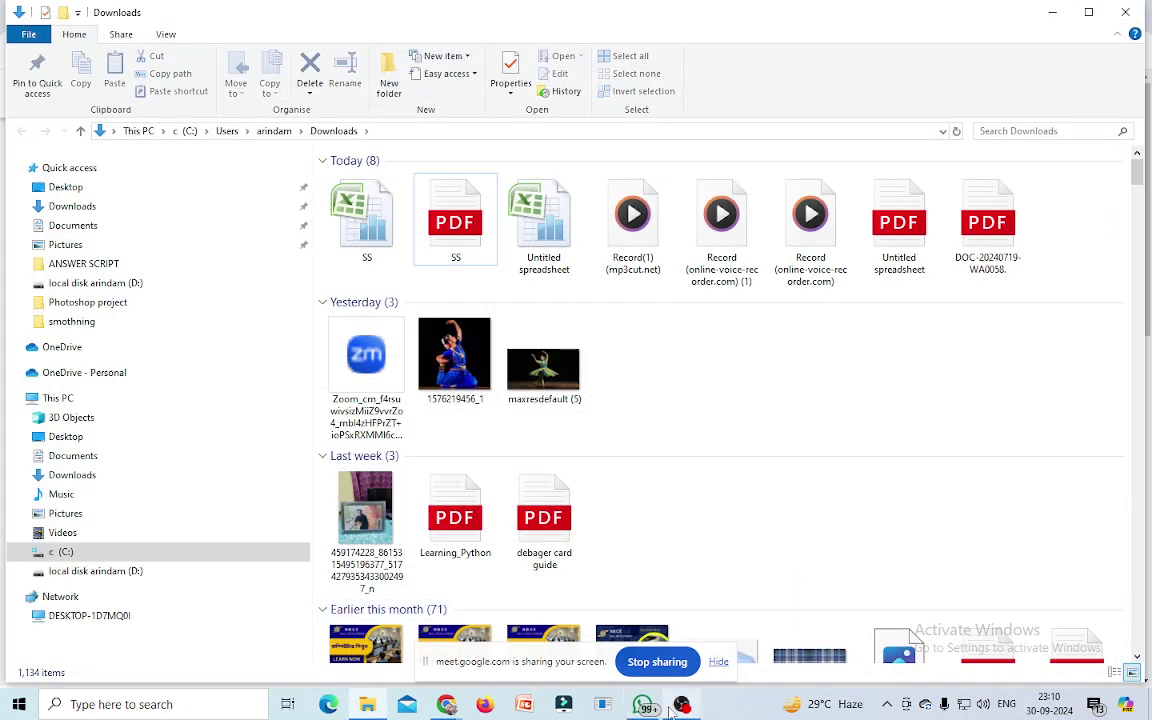